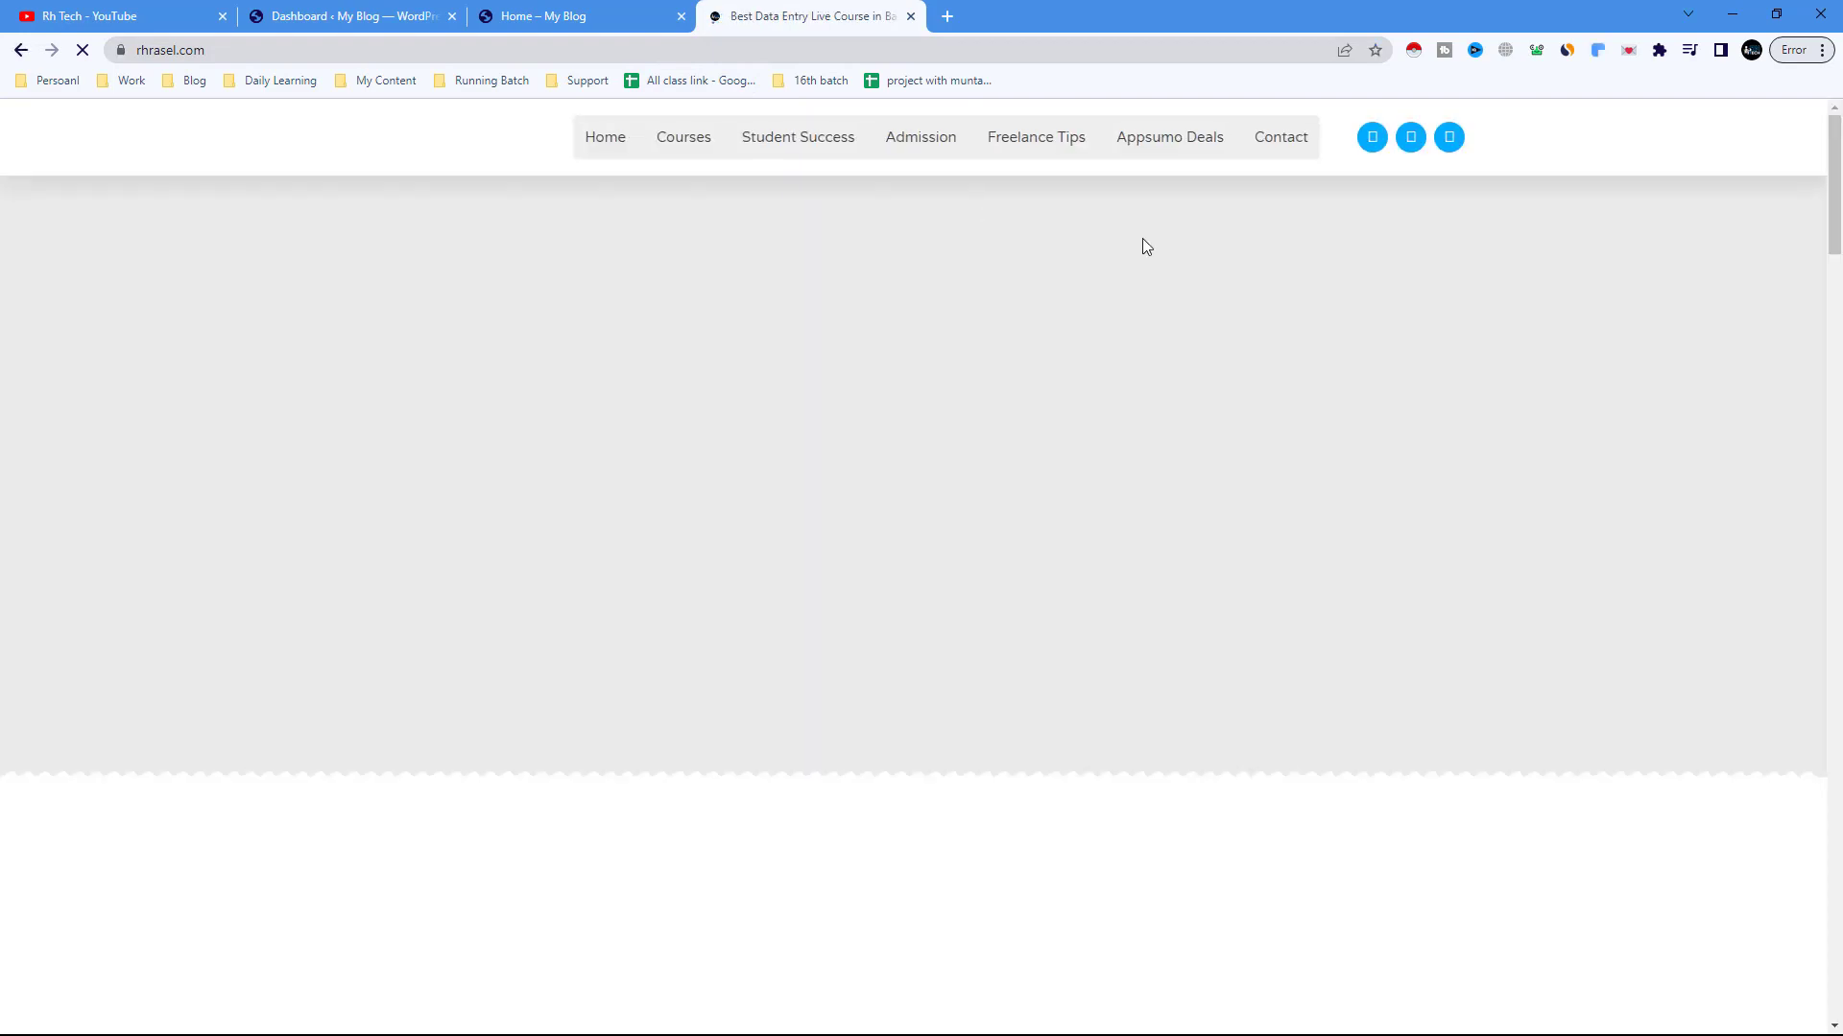
# - Examine the About section on the RH Tech website as a layout reference, including its photo, headings and biography text
pyautogui.scroll(-8, 426, 379)
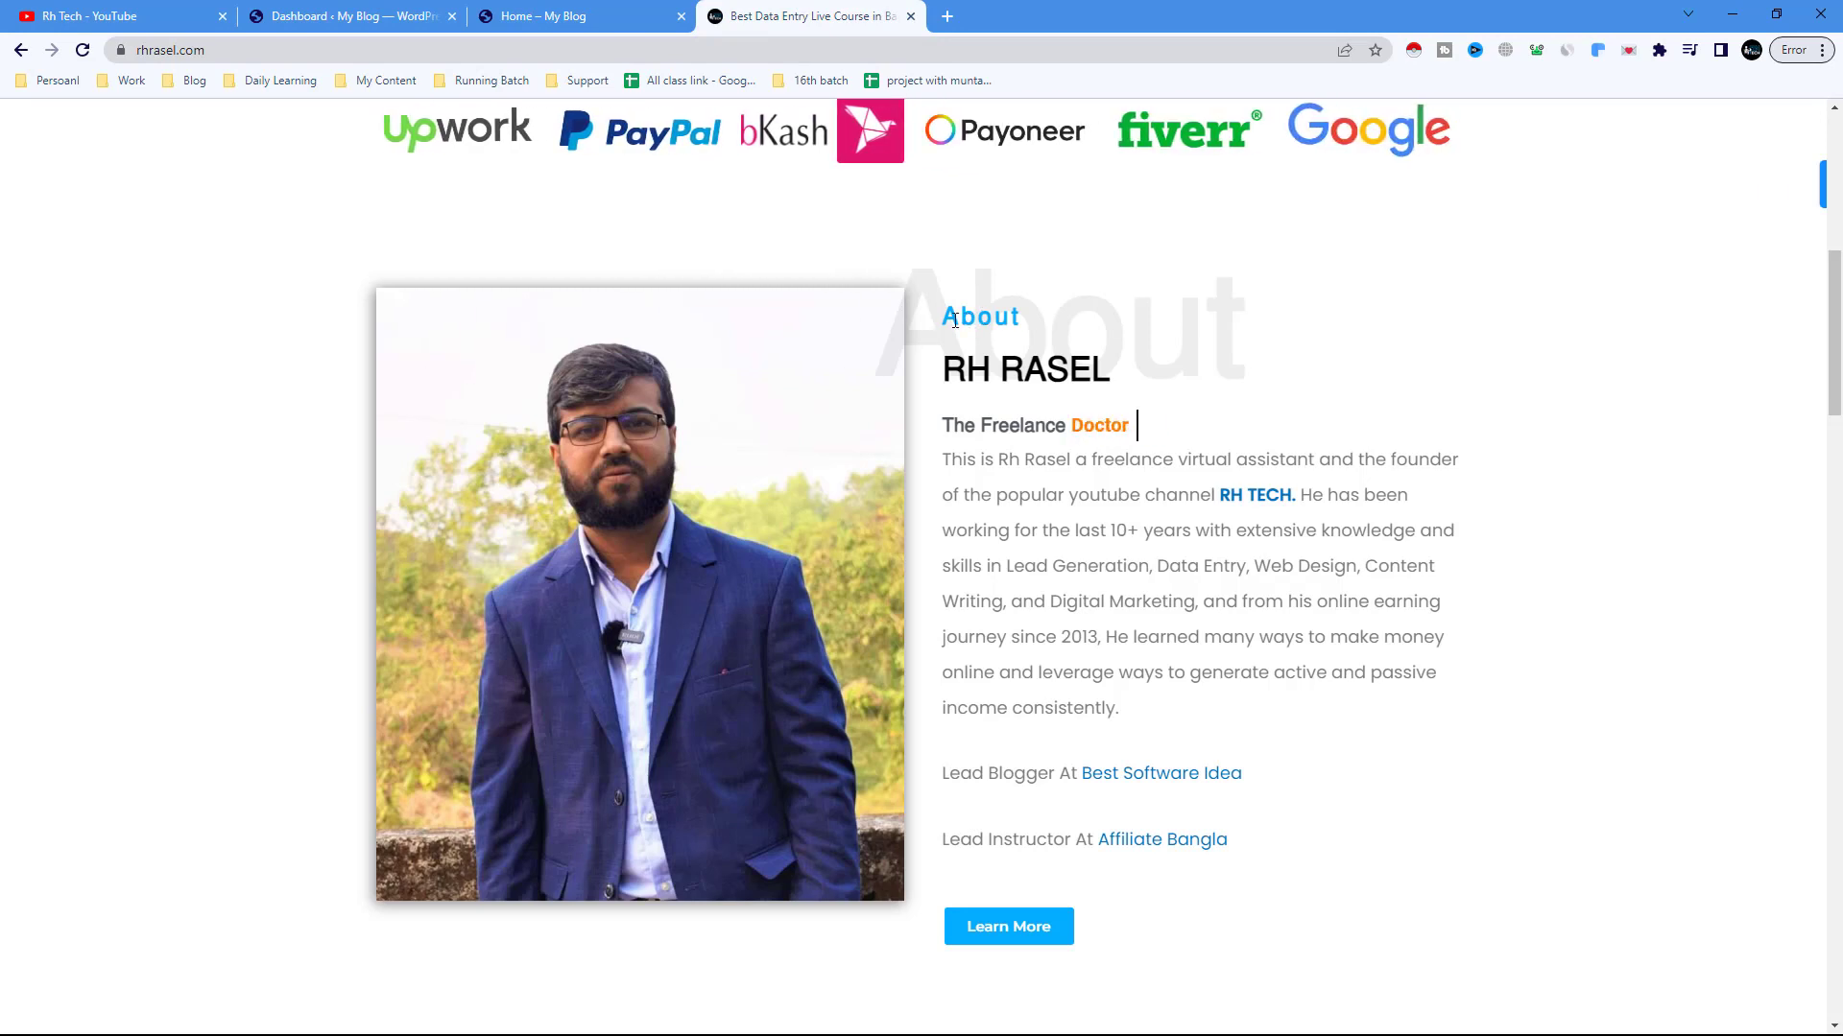
pyautogui.moveTo(945, 317); pyautogui.dragTo(1023, 320)
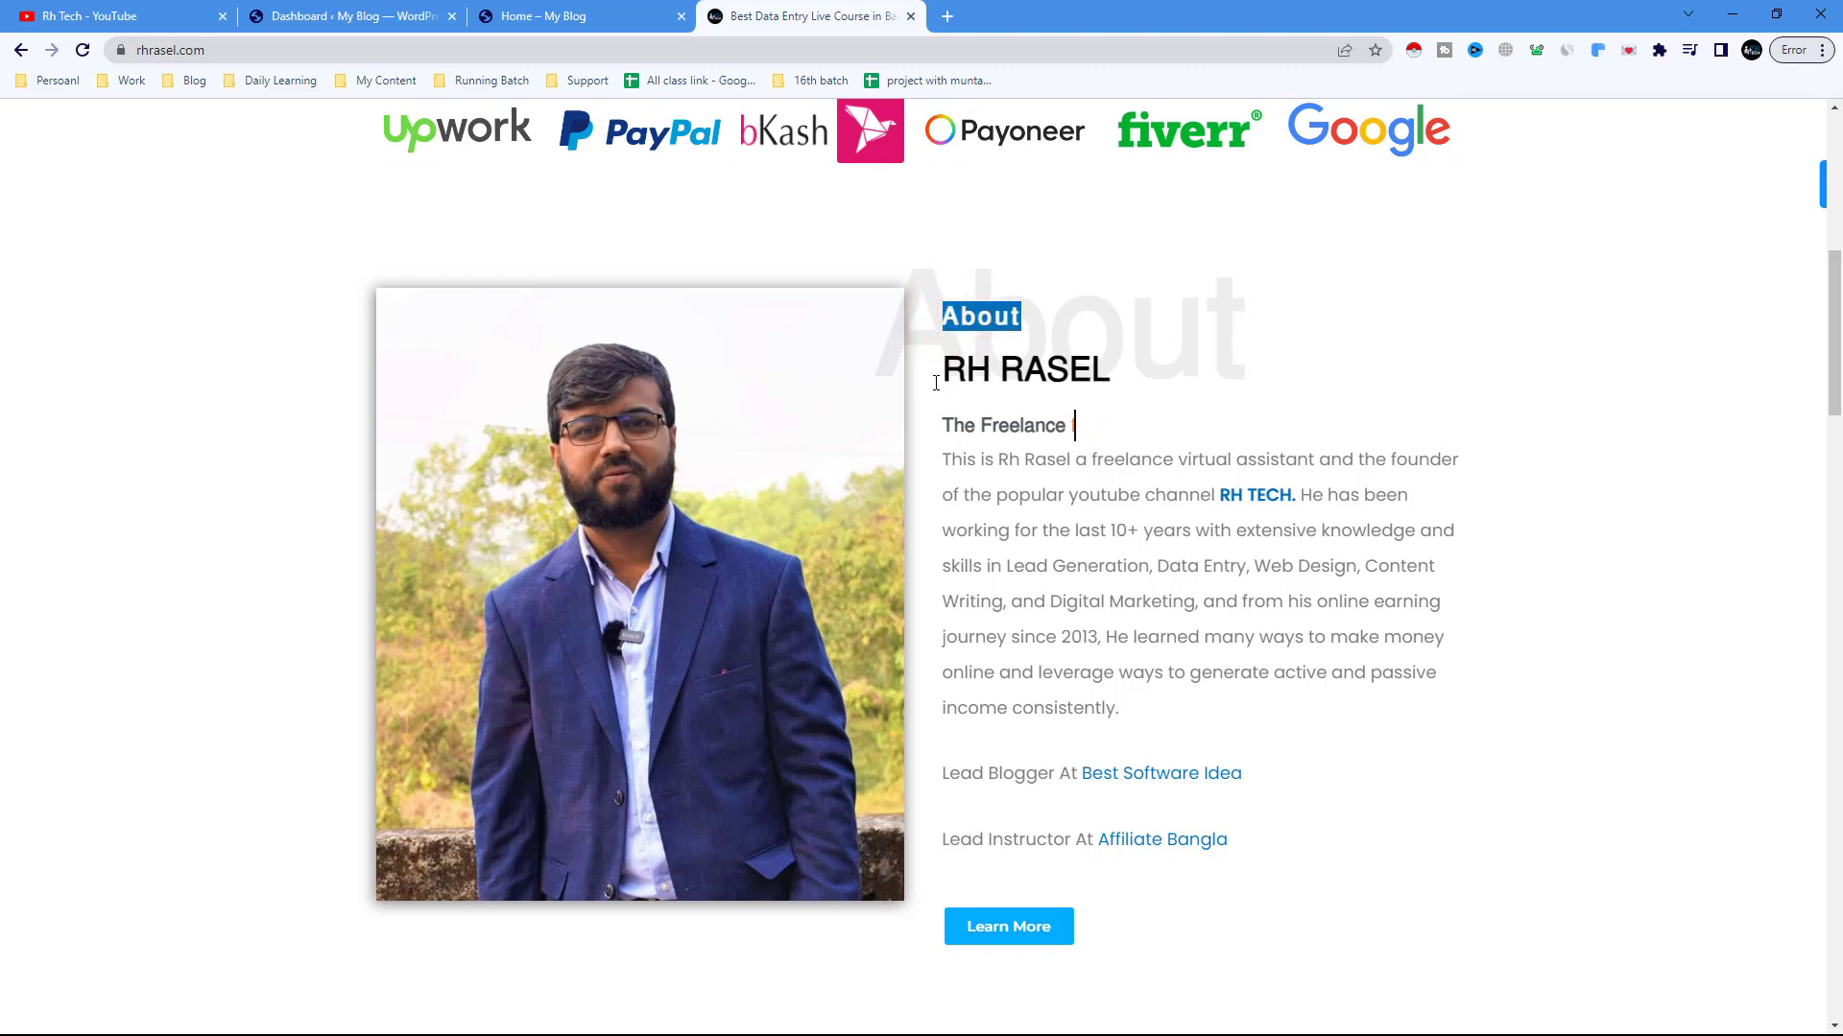
pyautogui.moveTo(938, 376)
pyautogui.mouseDown()
pyautogui.moveTo(956, 378)
pyautogui.moveTo(929, 373)
pyautogui.mouseUp()
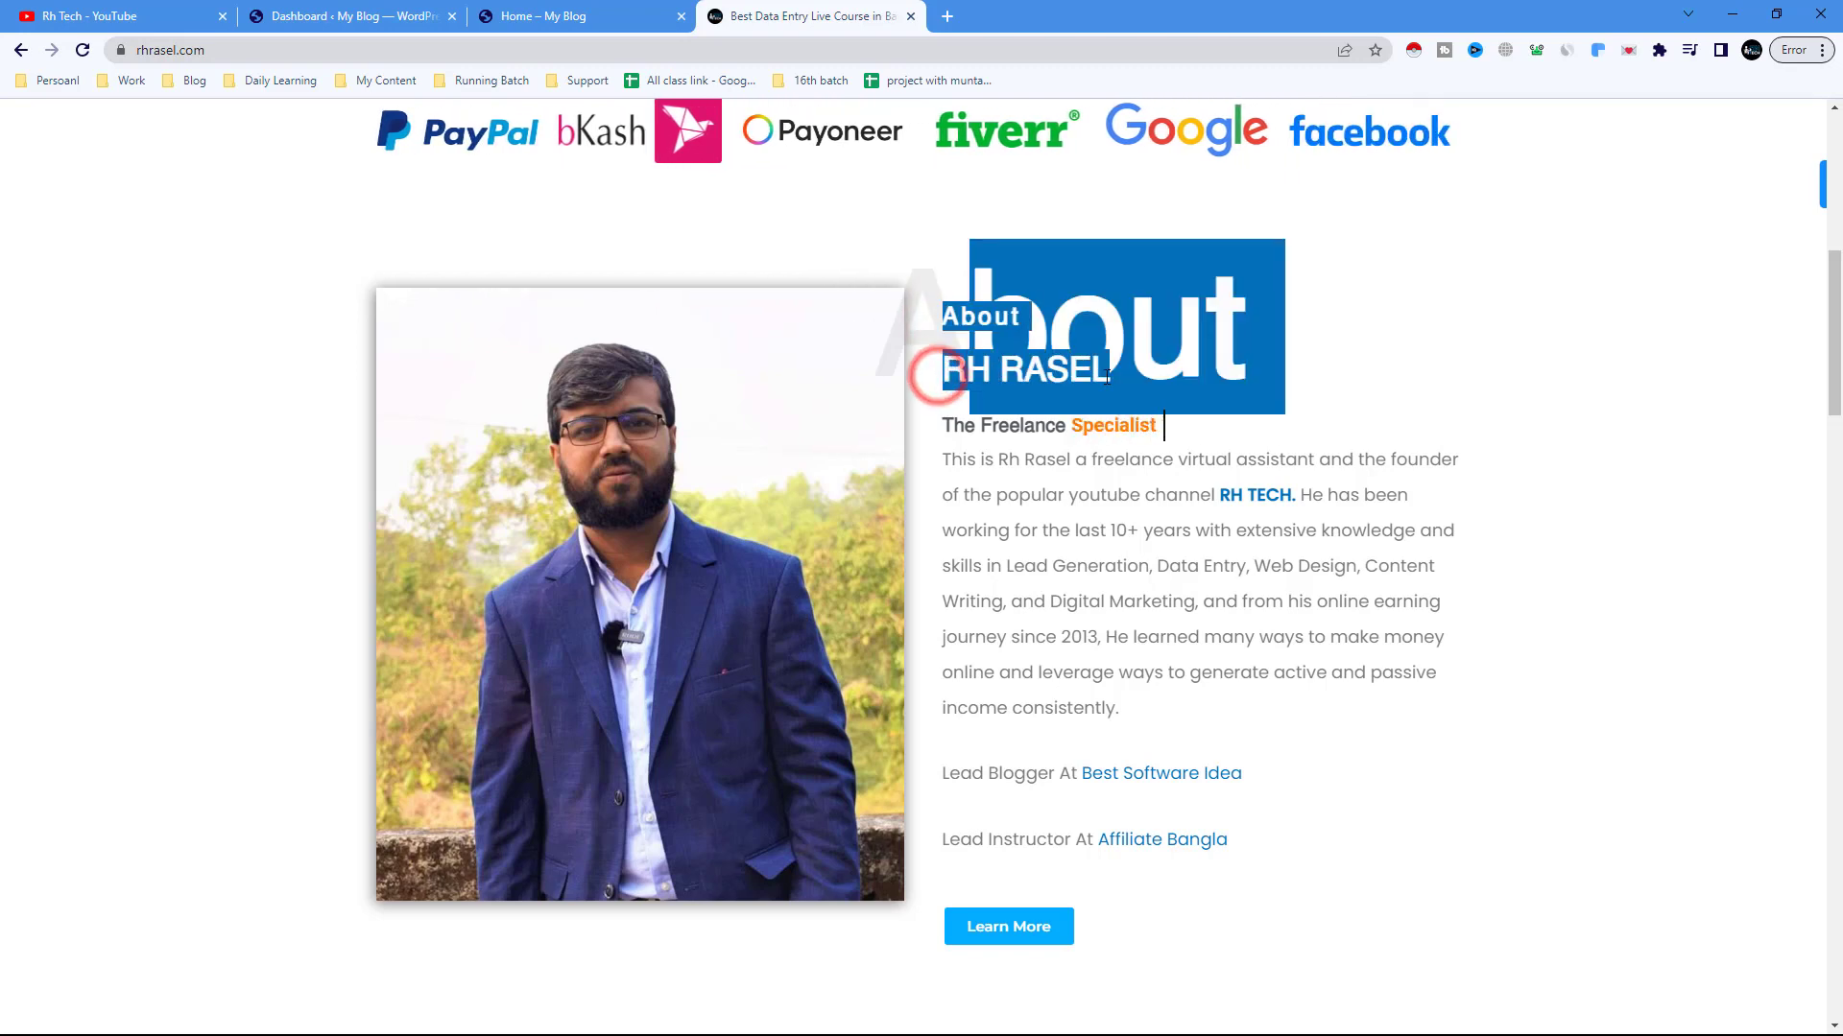
pyautogui.click(1509, 469)
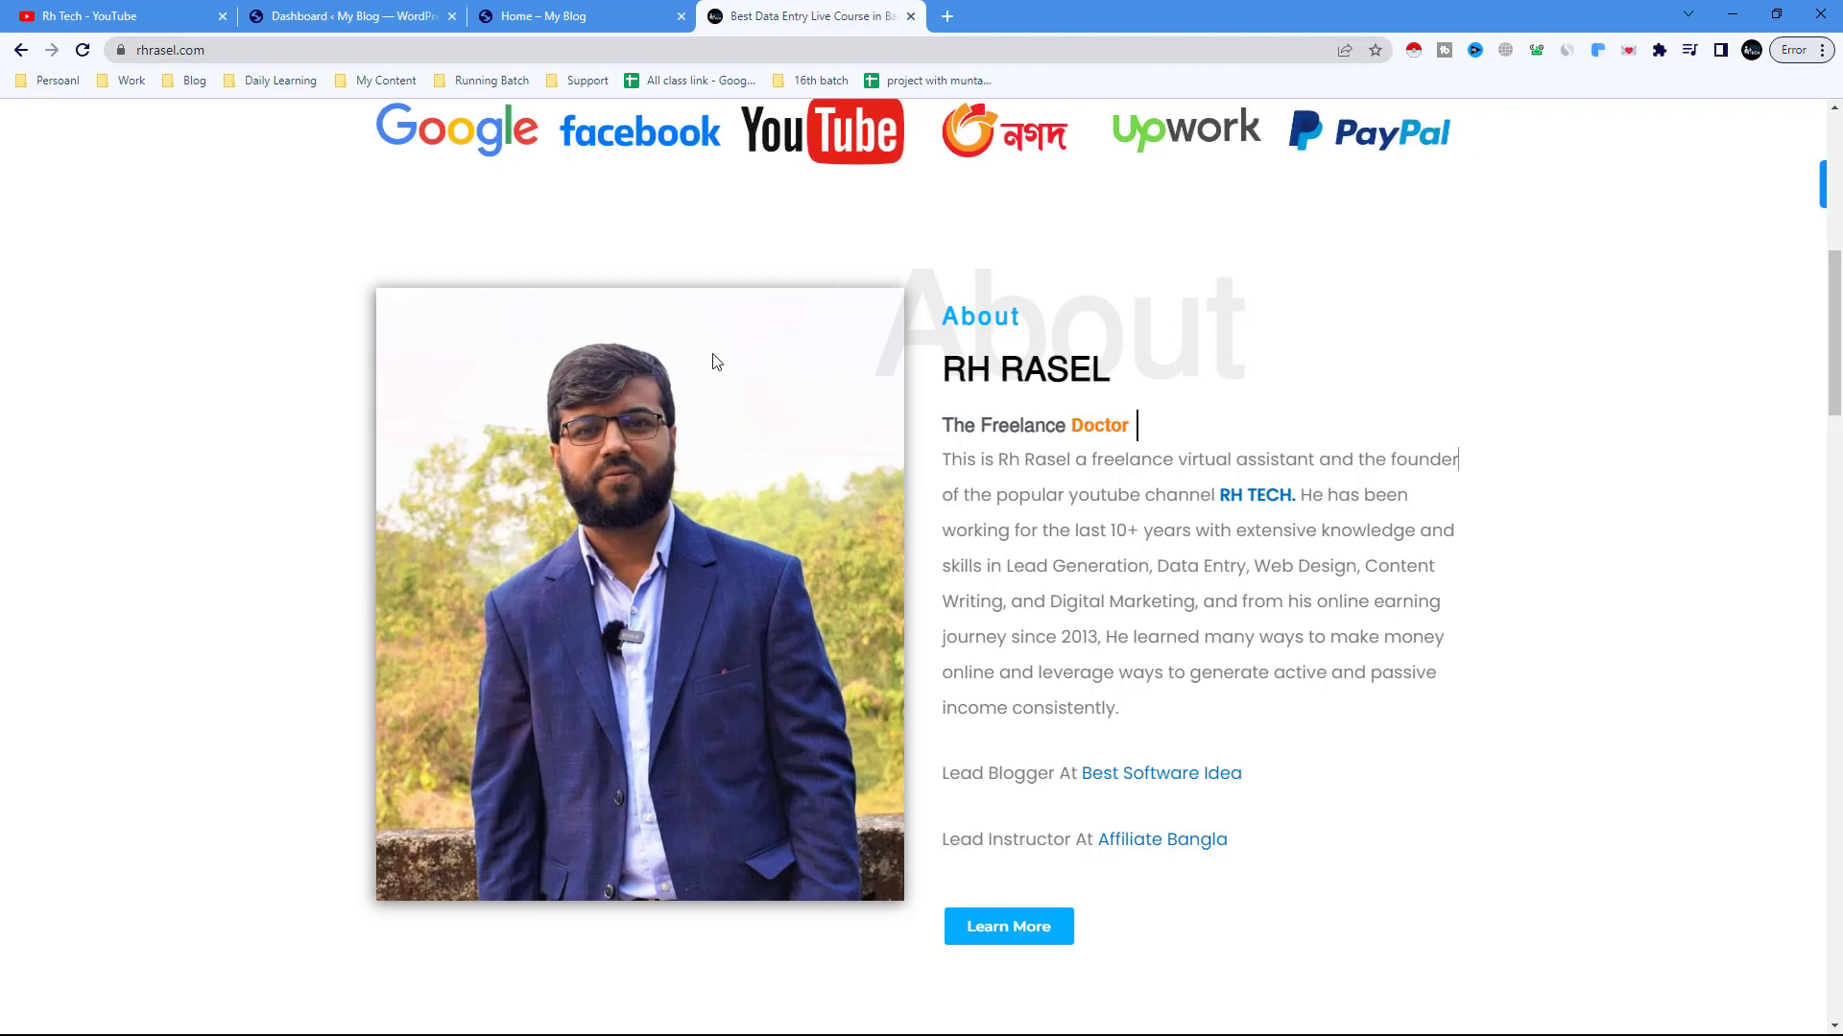
pyautogui.scroll(3, 722, 365)
pyautogui.scroll(3, 722, 365)
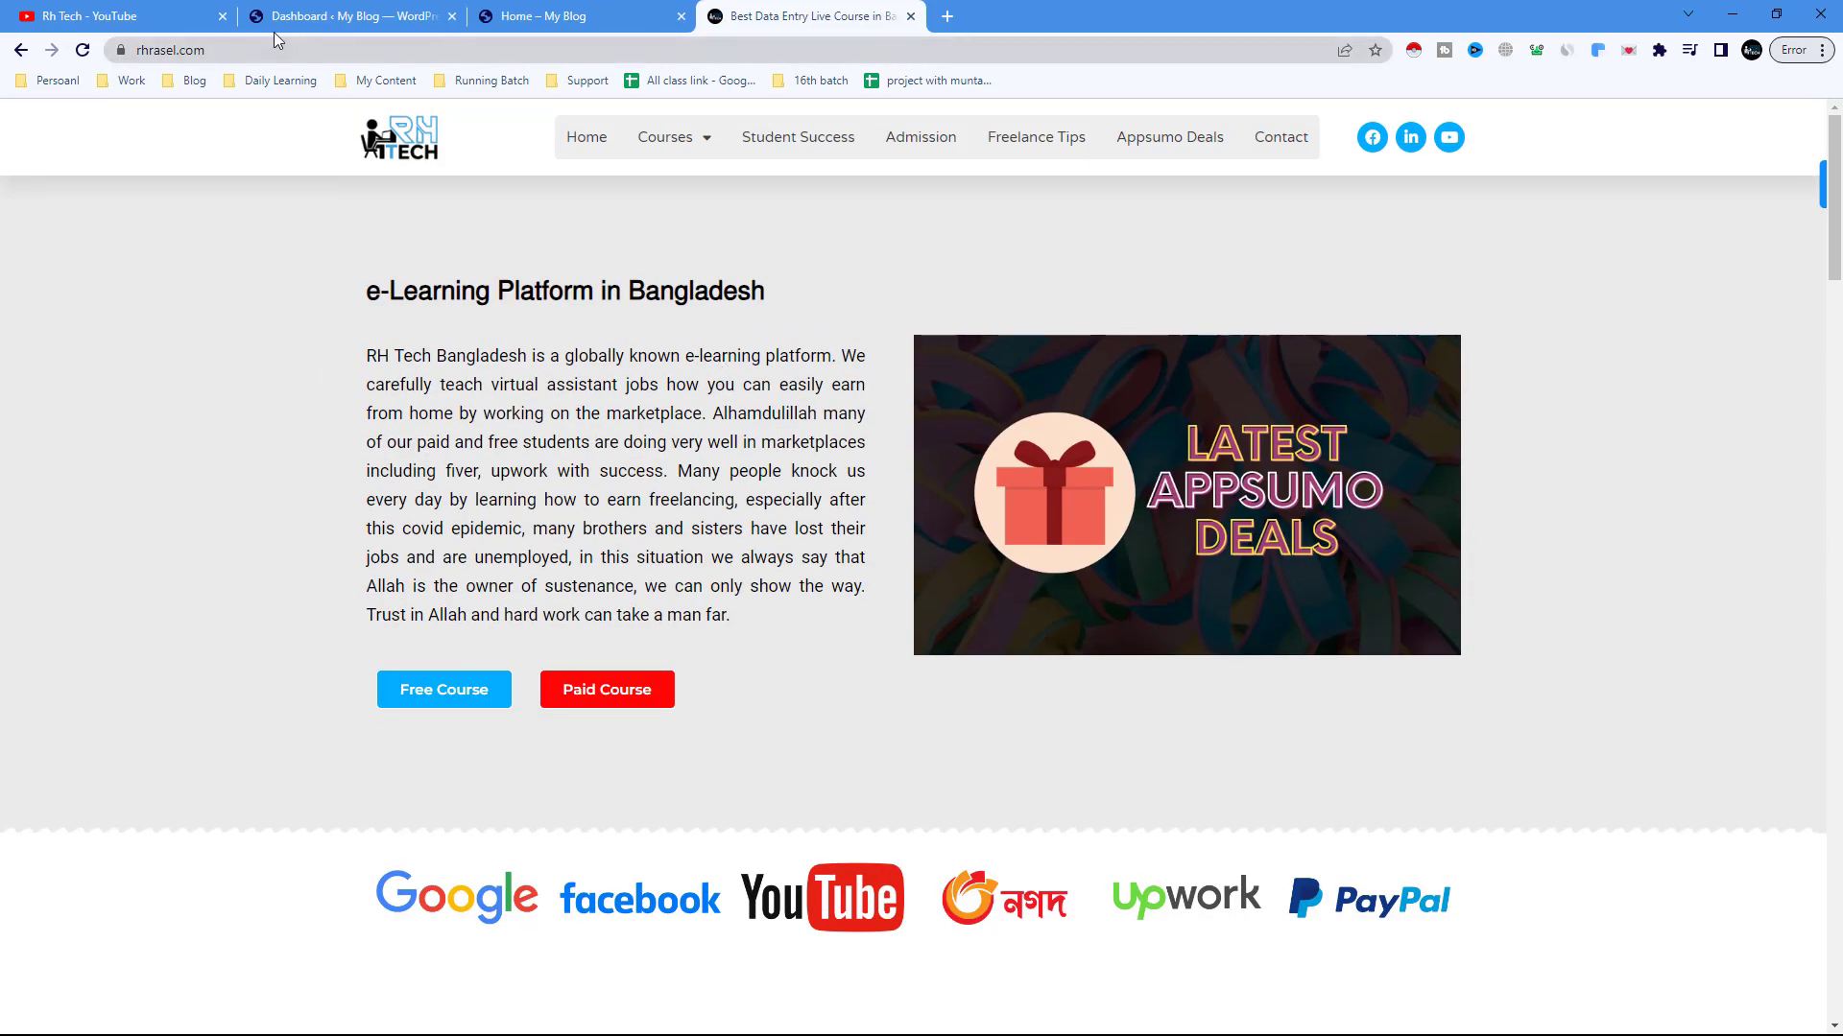
# - Switch to the blog's Home page and open it for editing in Elementor
pyautogui.click(567, 19)
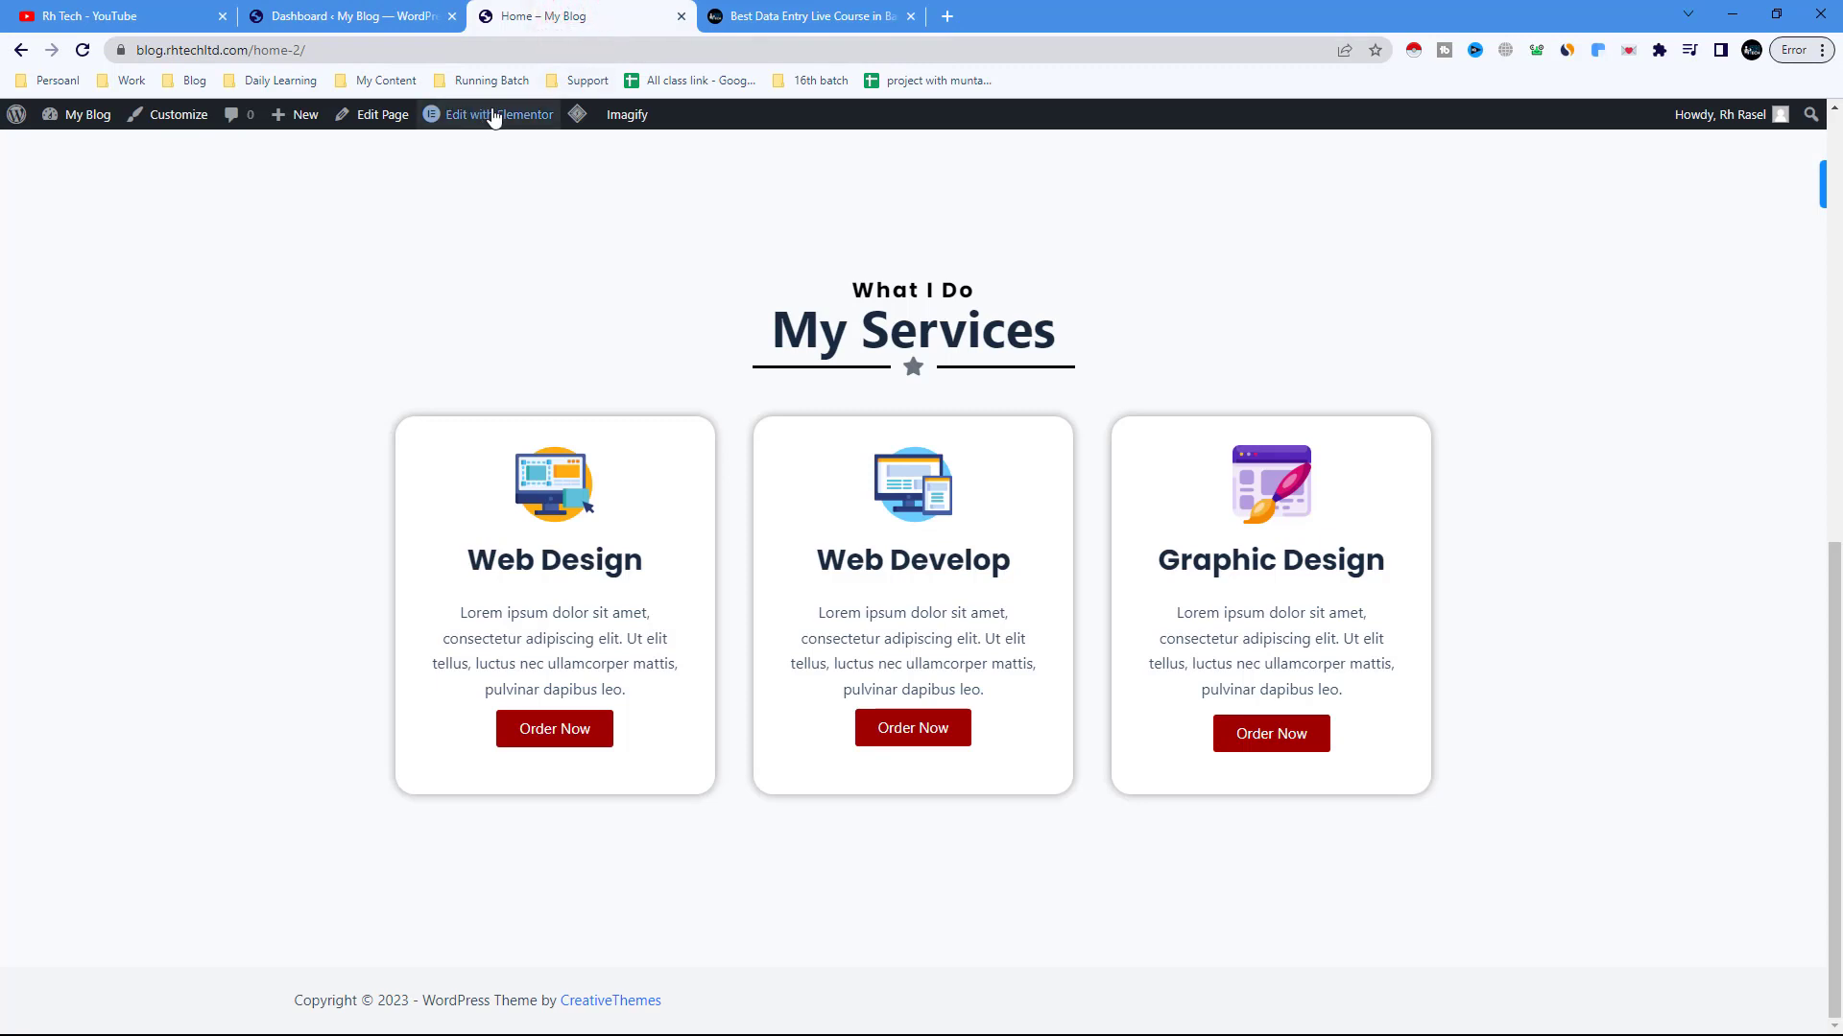
pyautogui.moveTo(481, 124)
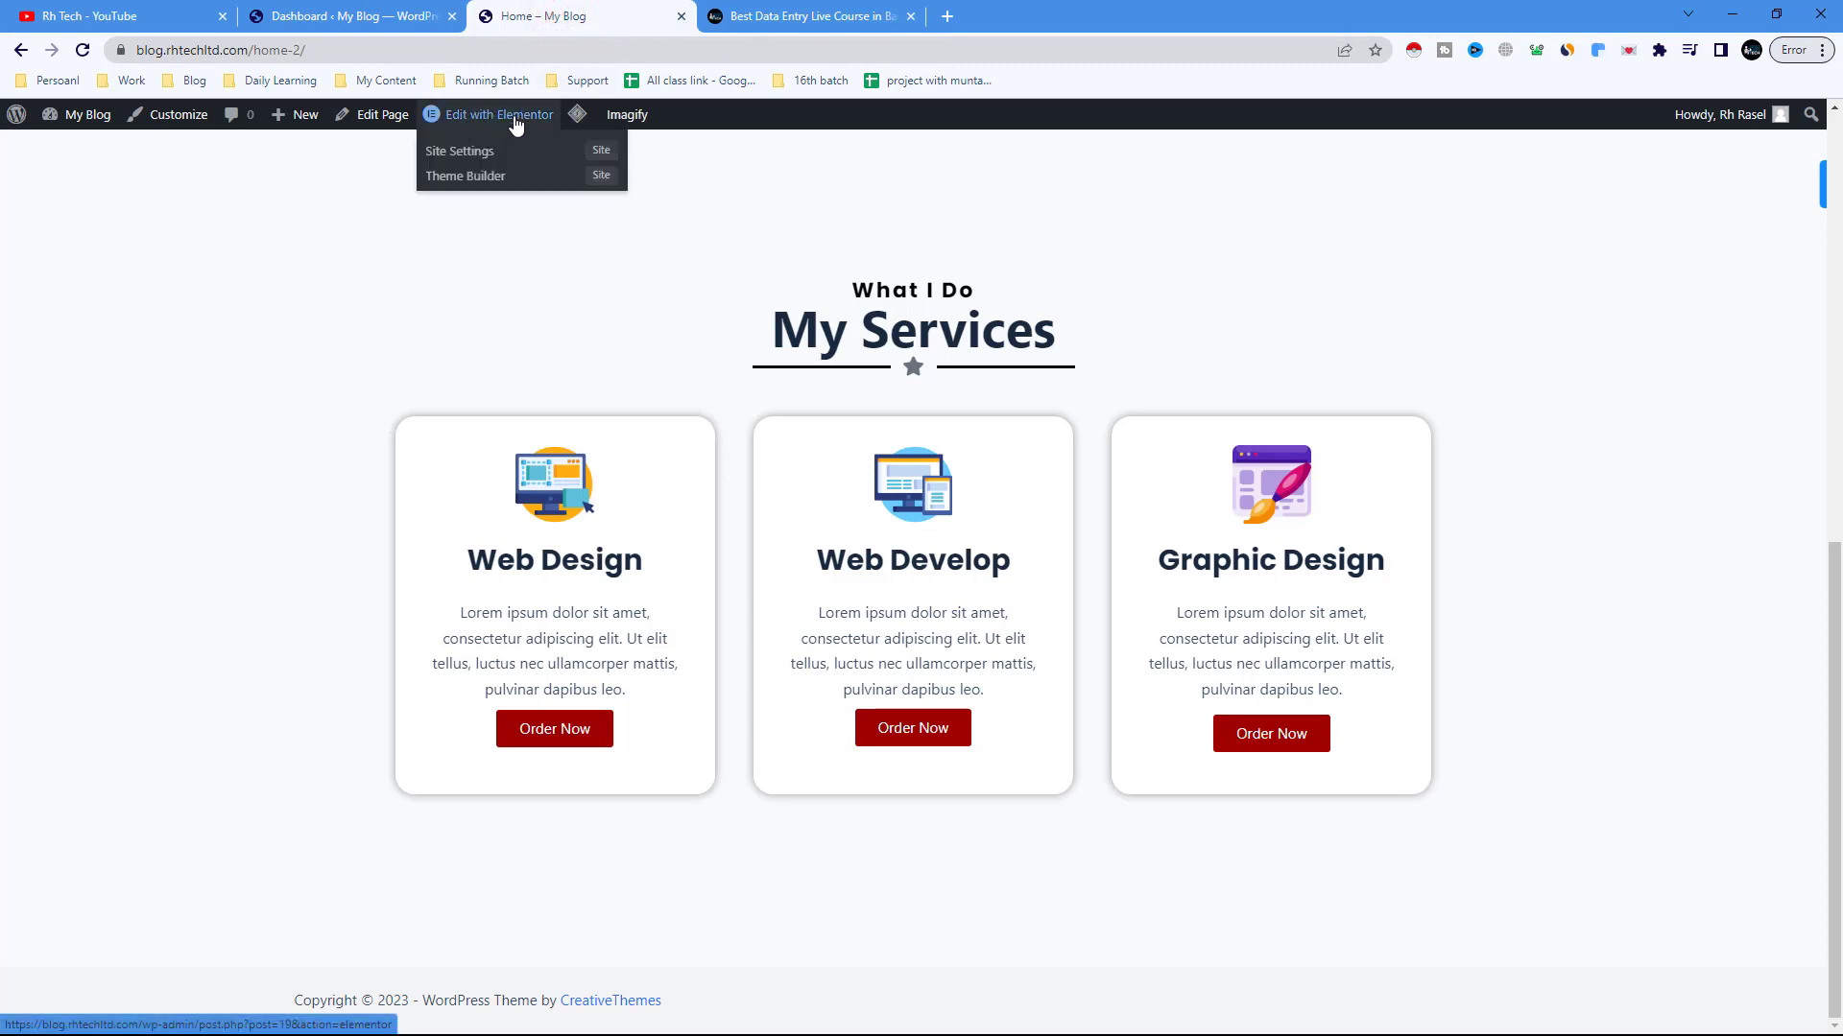
pyautogui.click(516, 123)
pyautogui.hotkey('ctrl', '1')
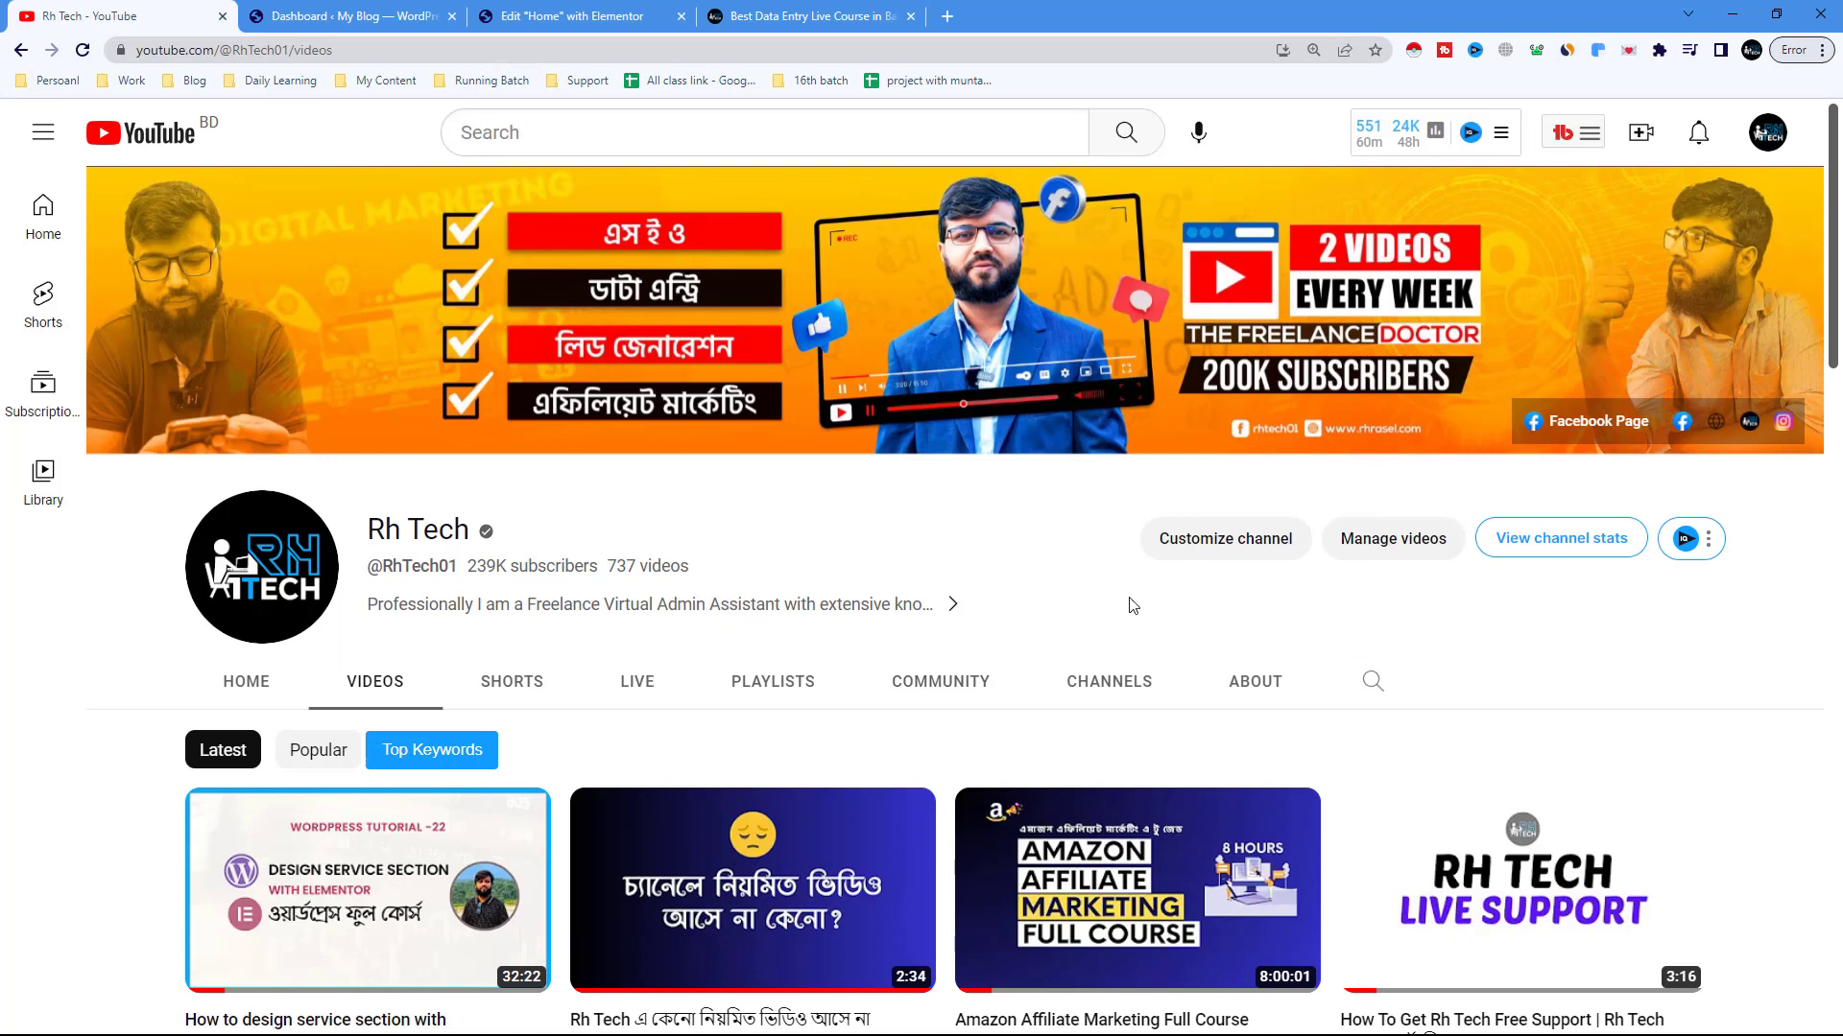
pyautogui.click(595, 17)
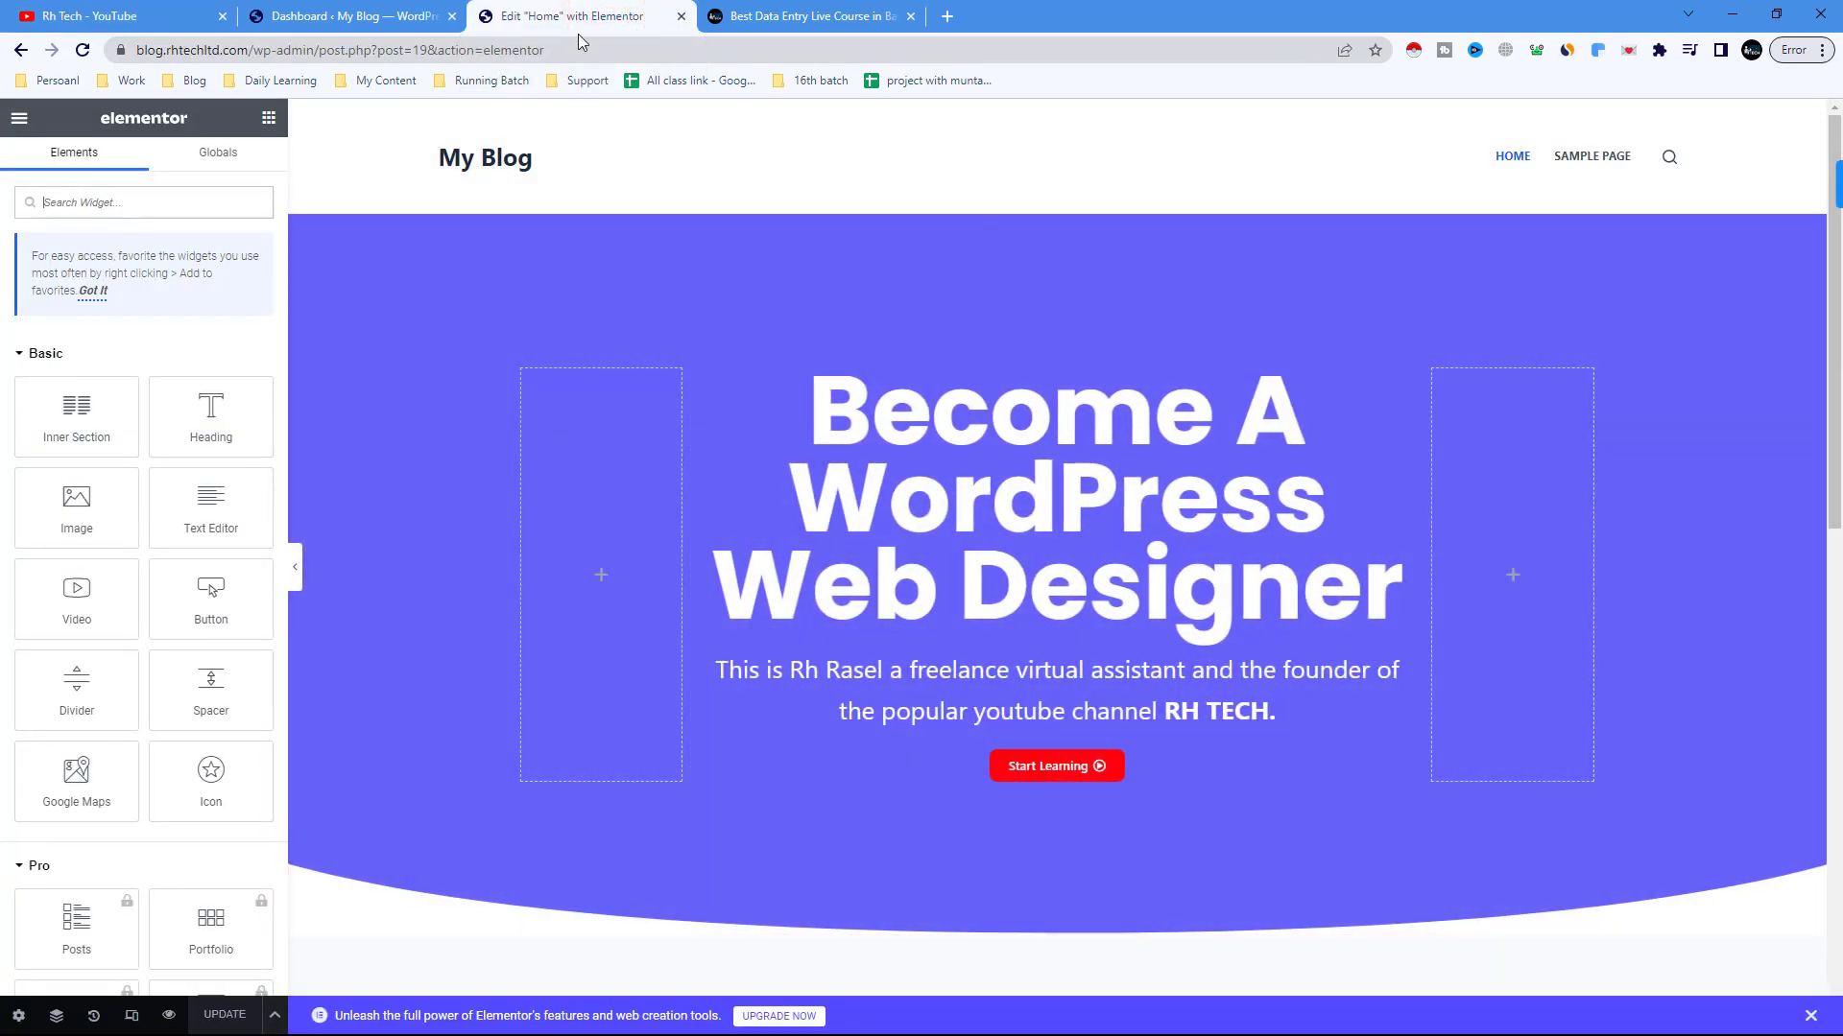
# - Add a new section with two equal columns below the My Services section
pyautogui.scroll(-8, 383, 336)
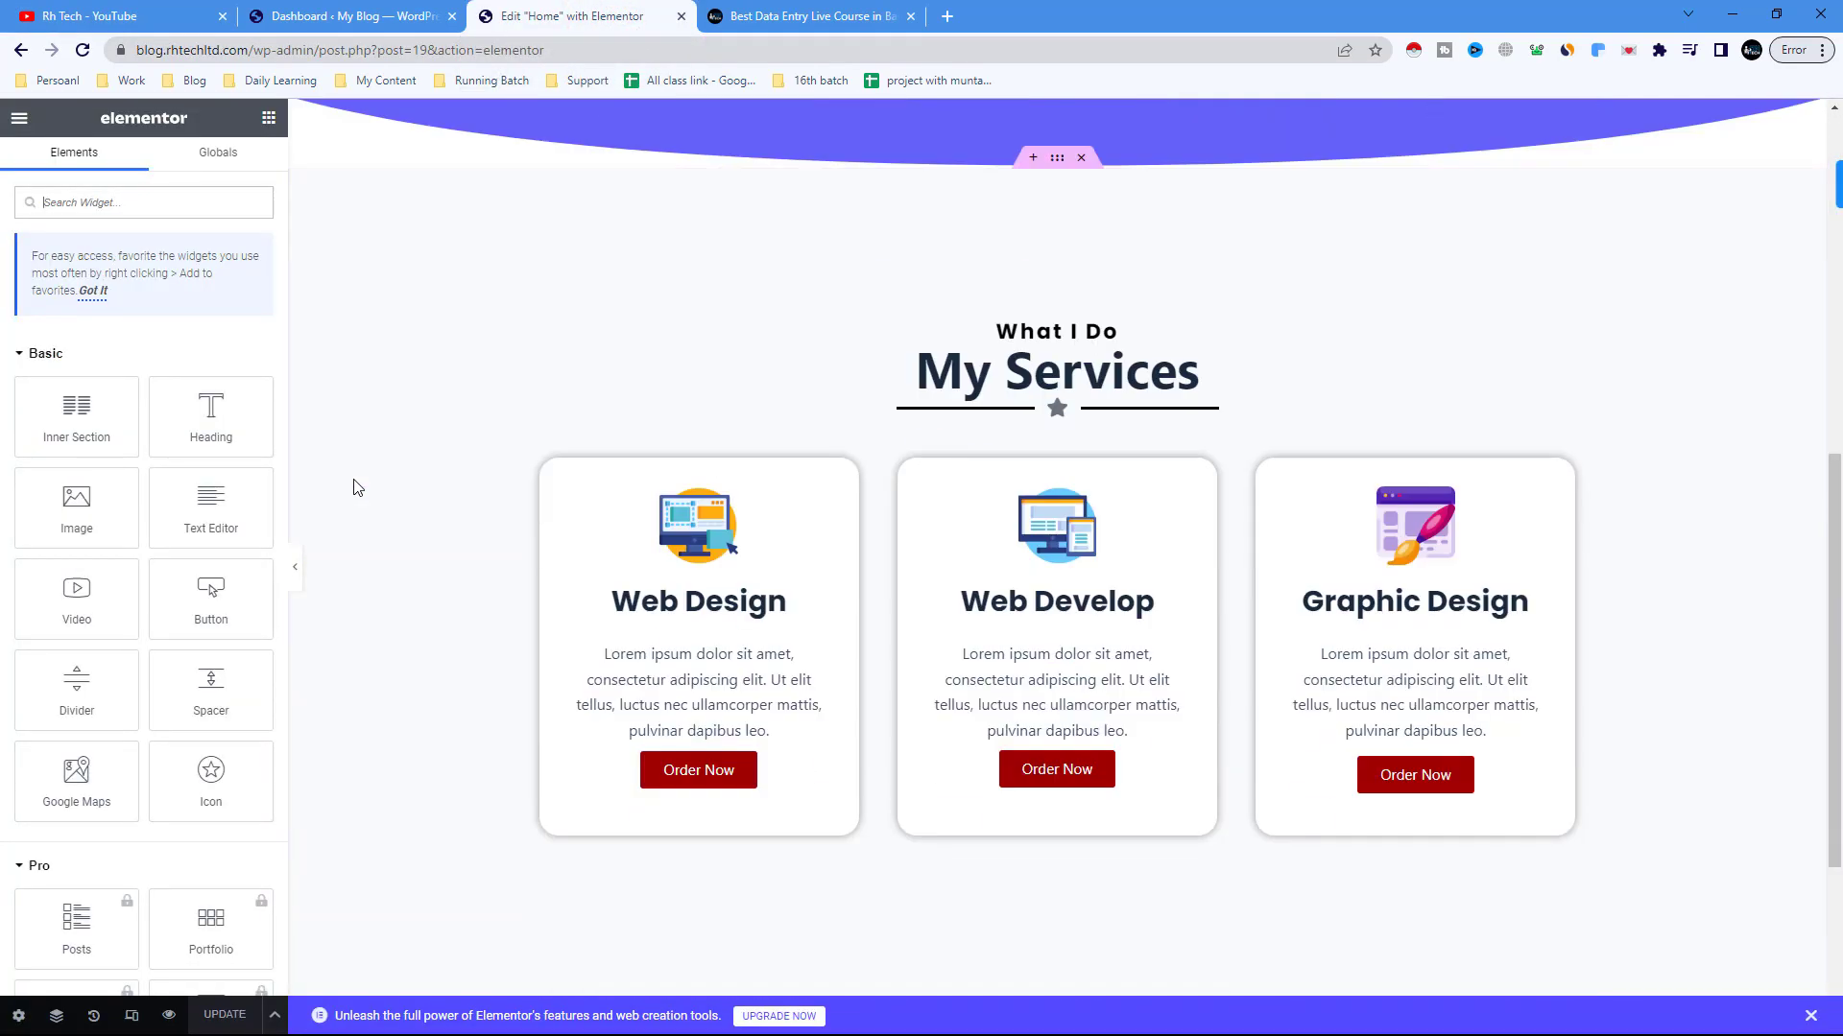
pyautogui.scroll(-4, 355, 487)
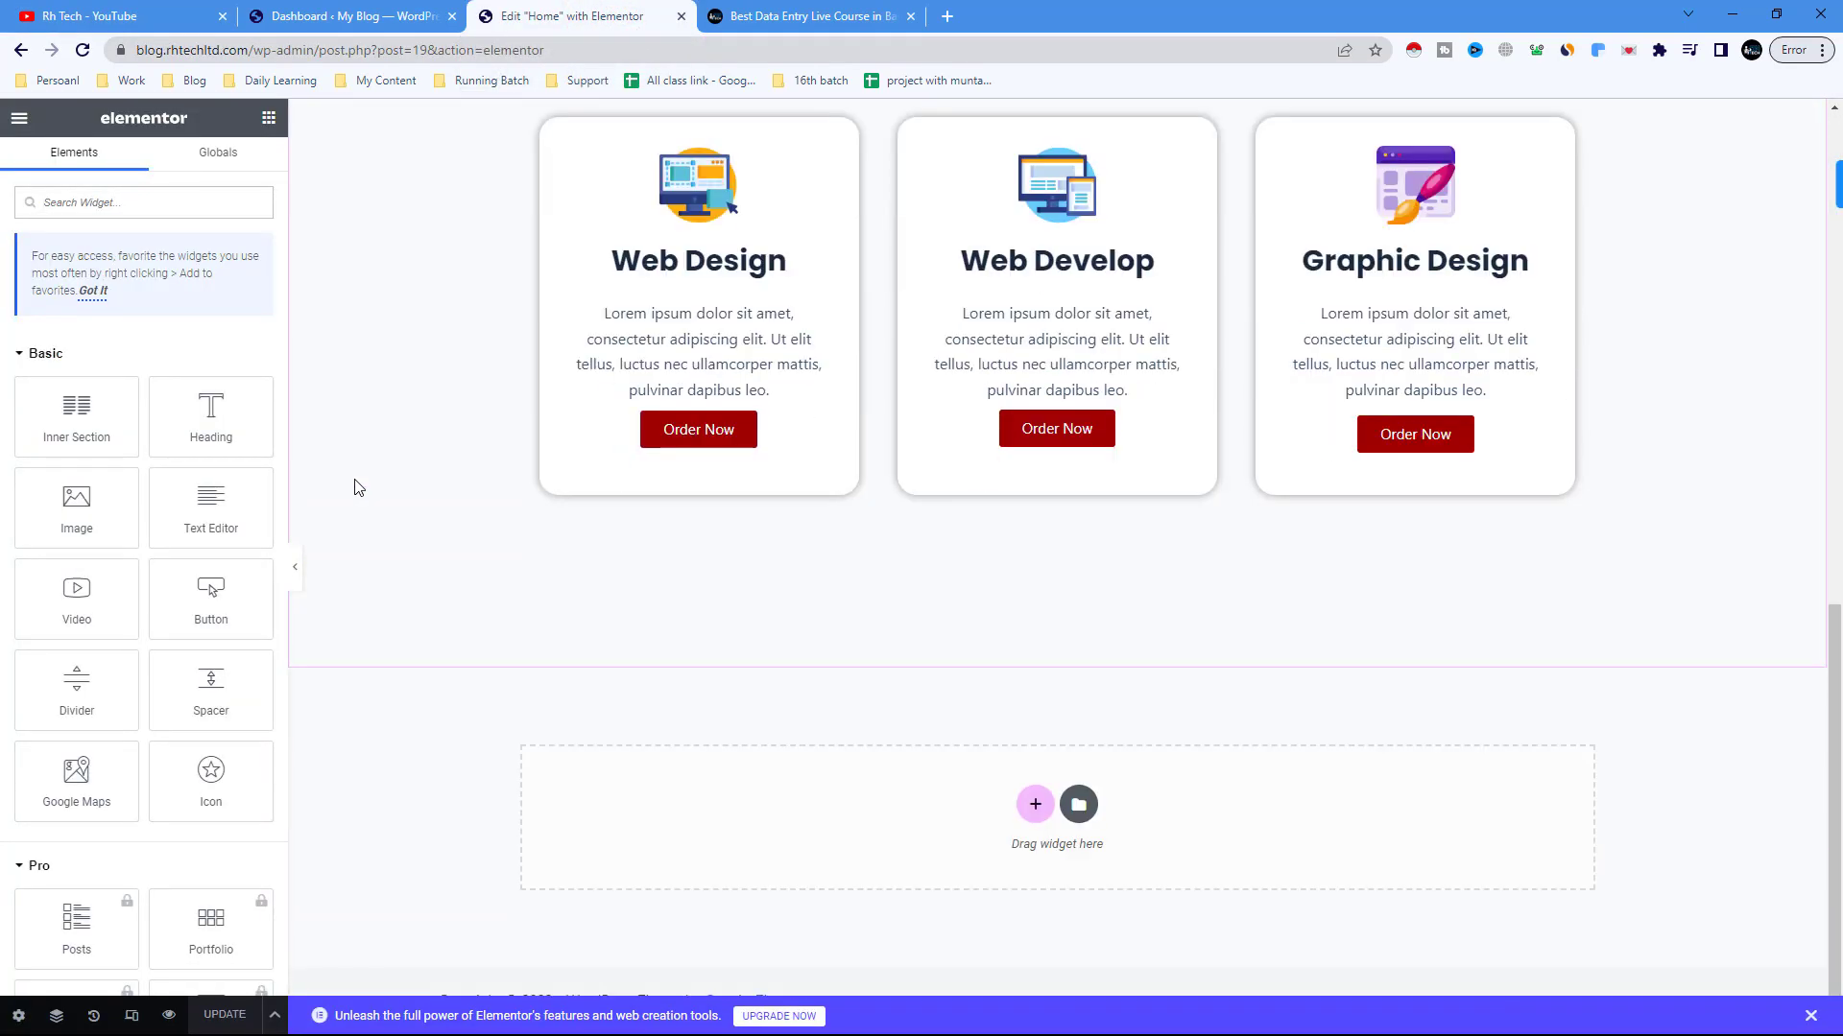
pyautogui.click(1034, 809)
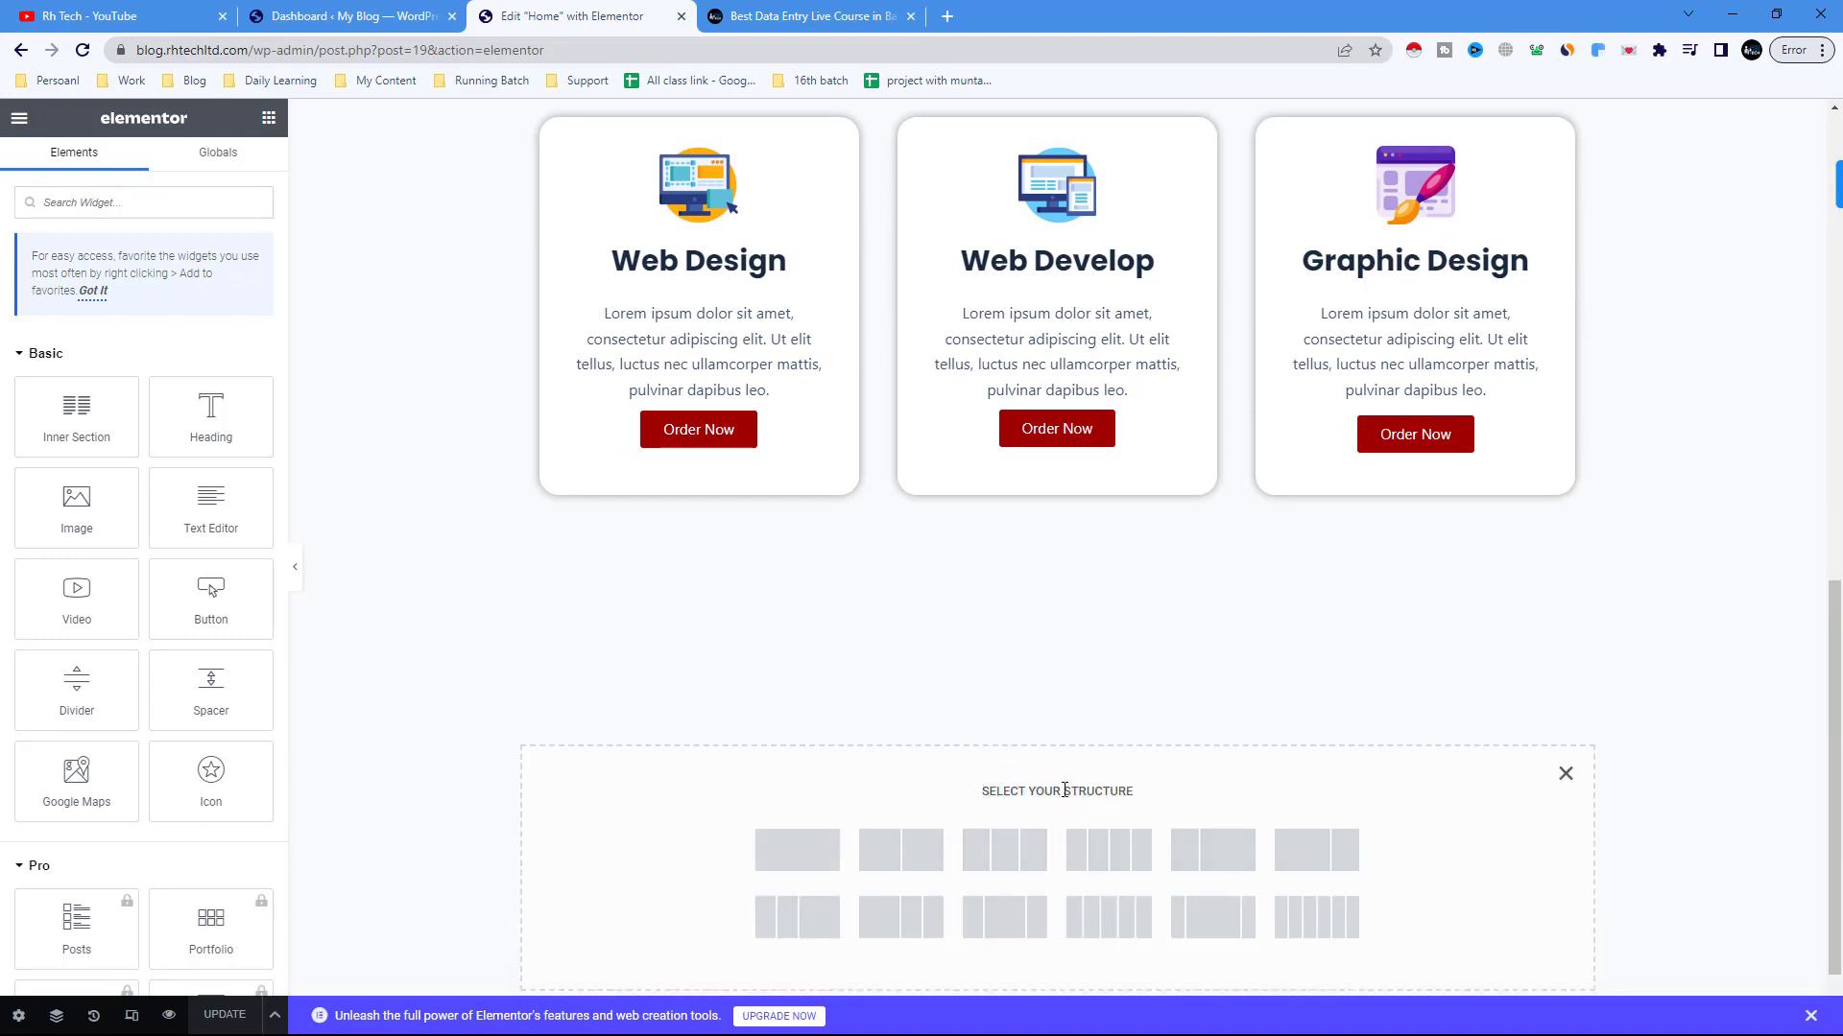
pyautogui.scroll(-1, 1053, 785)
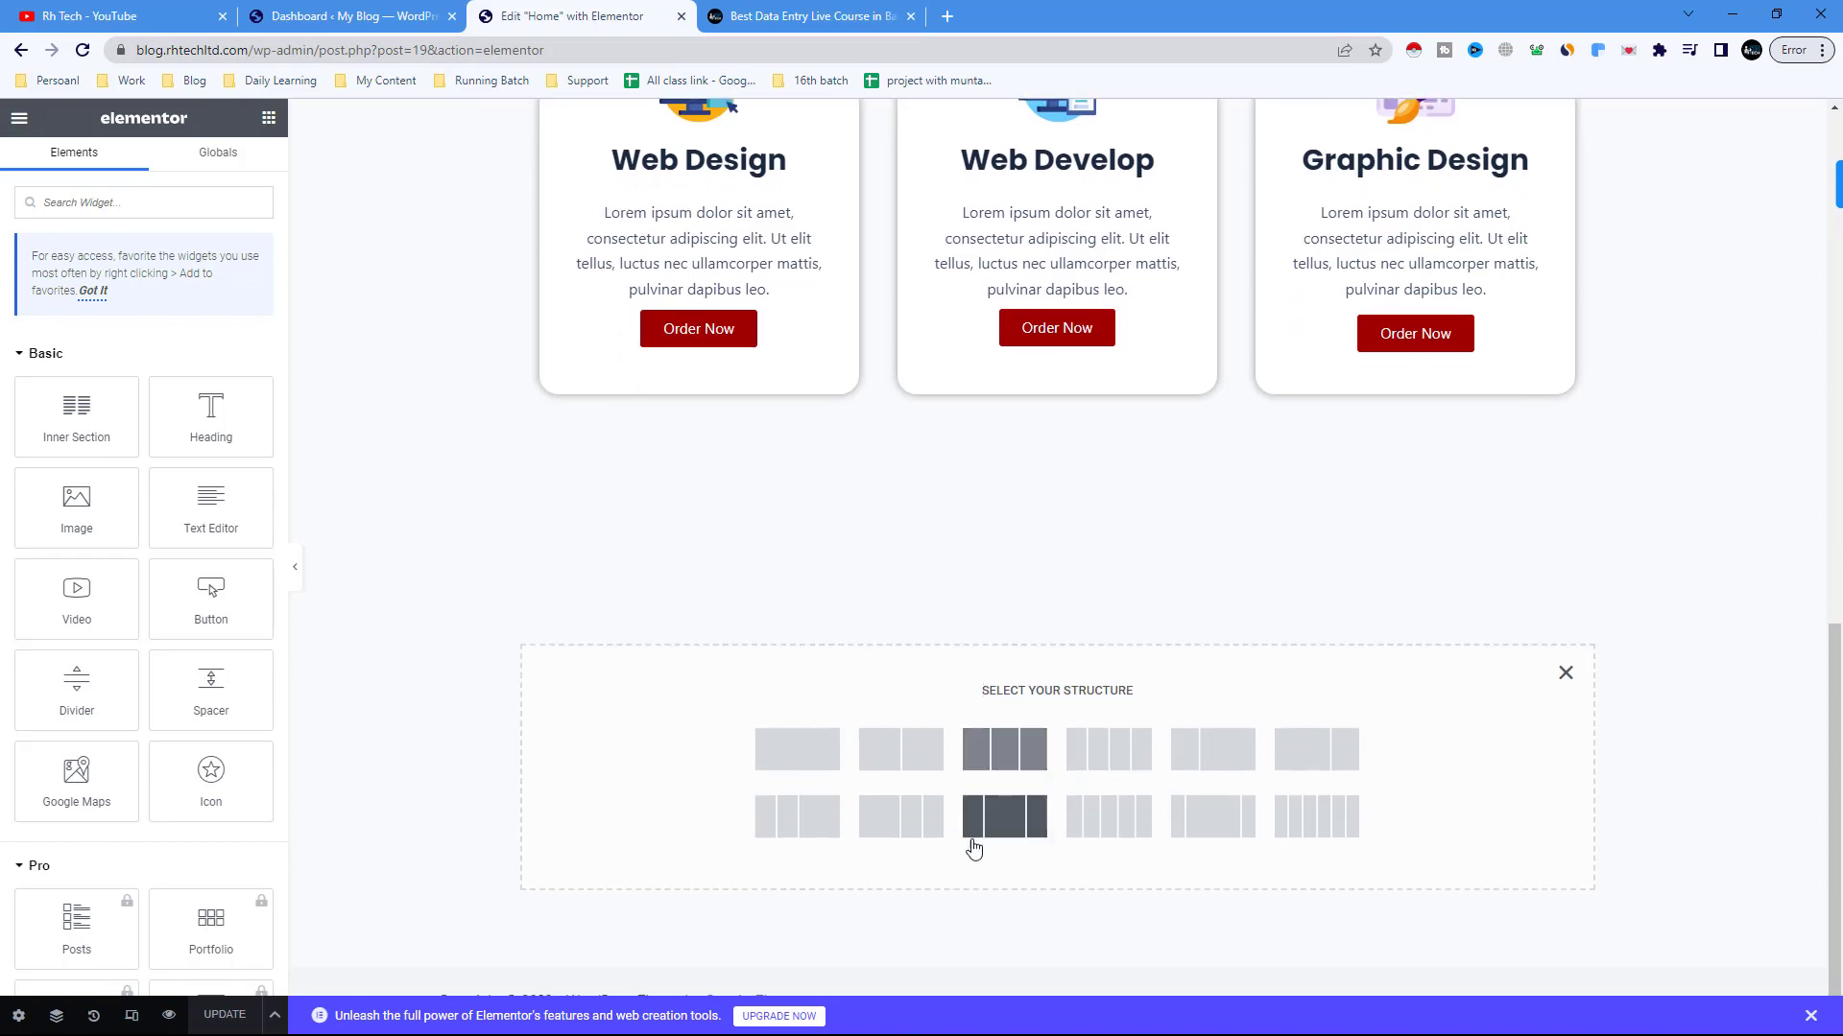
pyautogui.click(919, 761)
# - Review the name heading, tagline and biography paragraph in the RH Tech website's About section
pyautogui.click(727, 17)
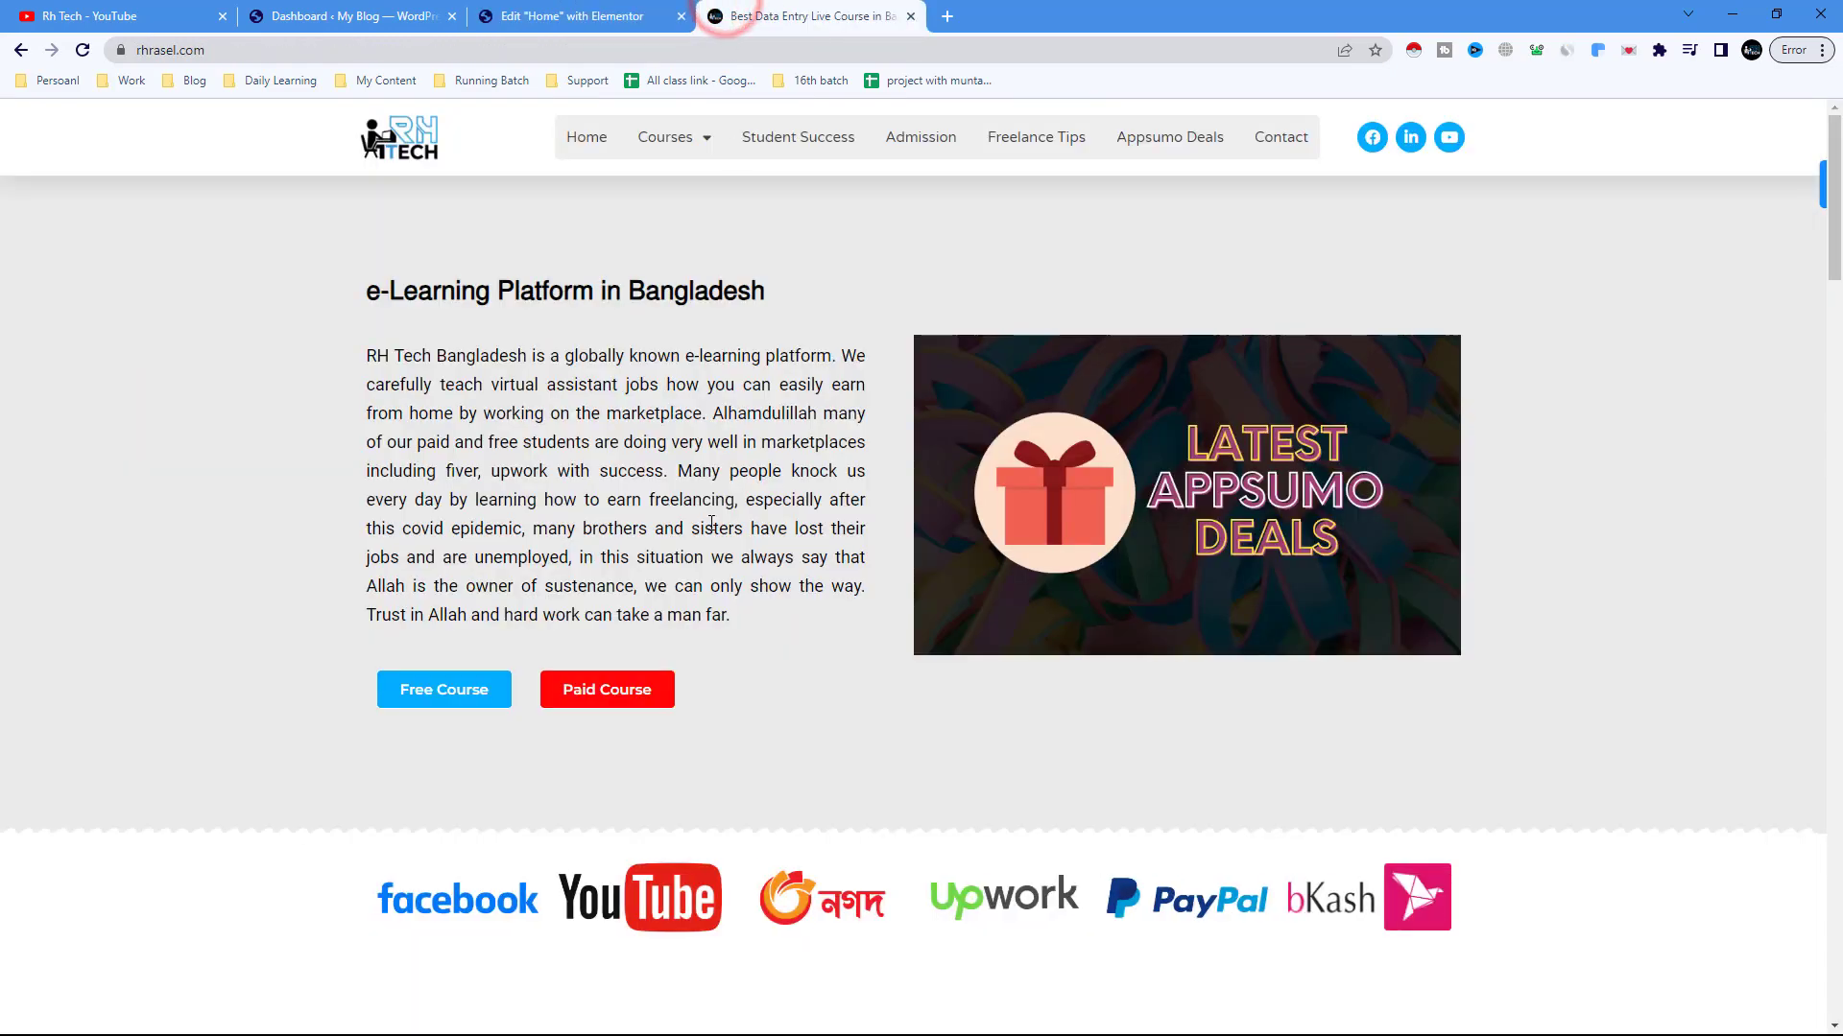
pyautogui.scroll(-10, 711, 527)
pyautogui.scroll(2, 694, 566)
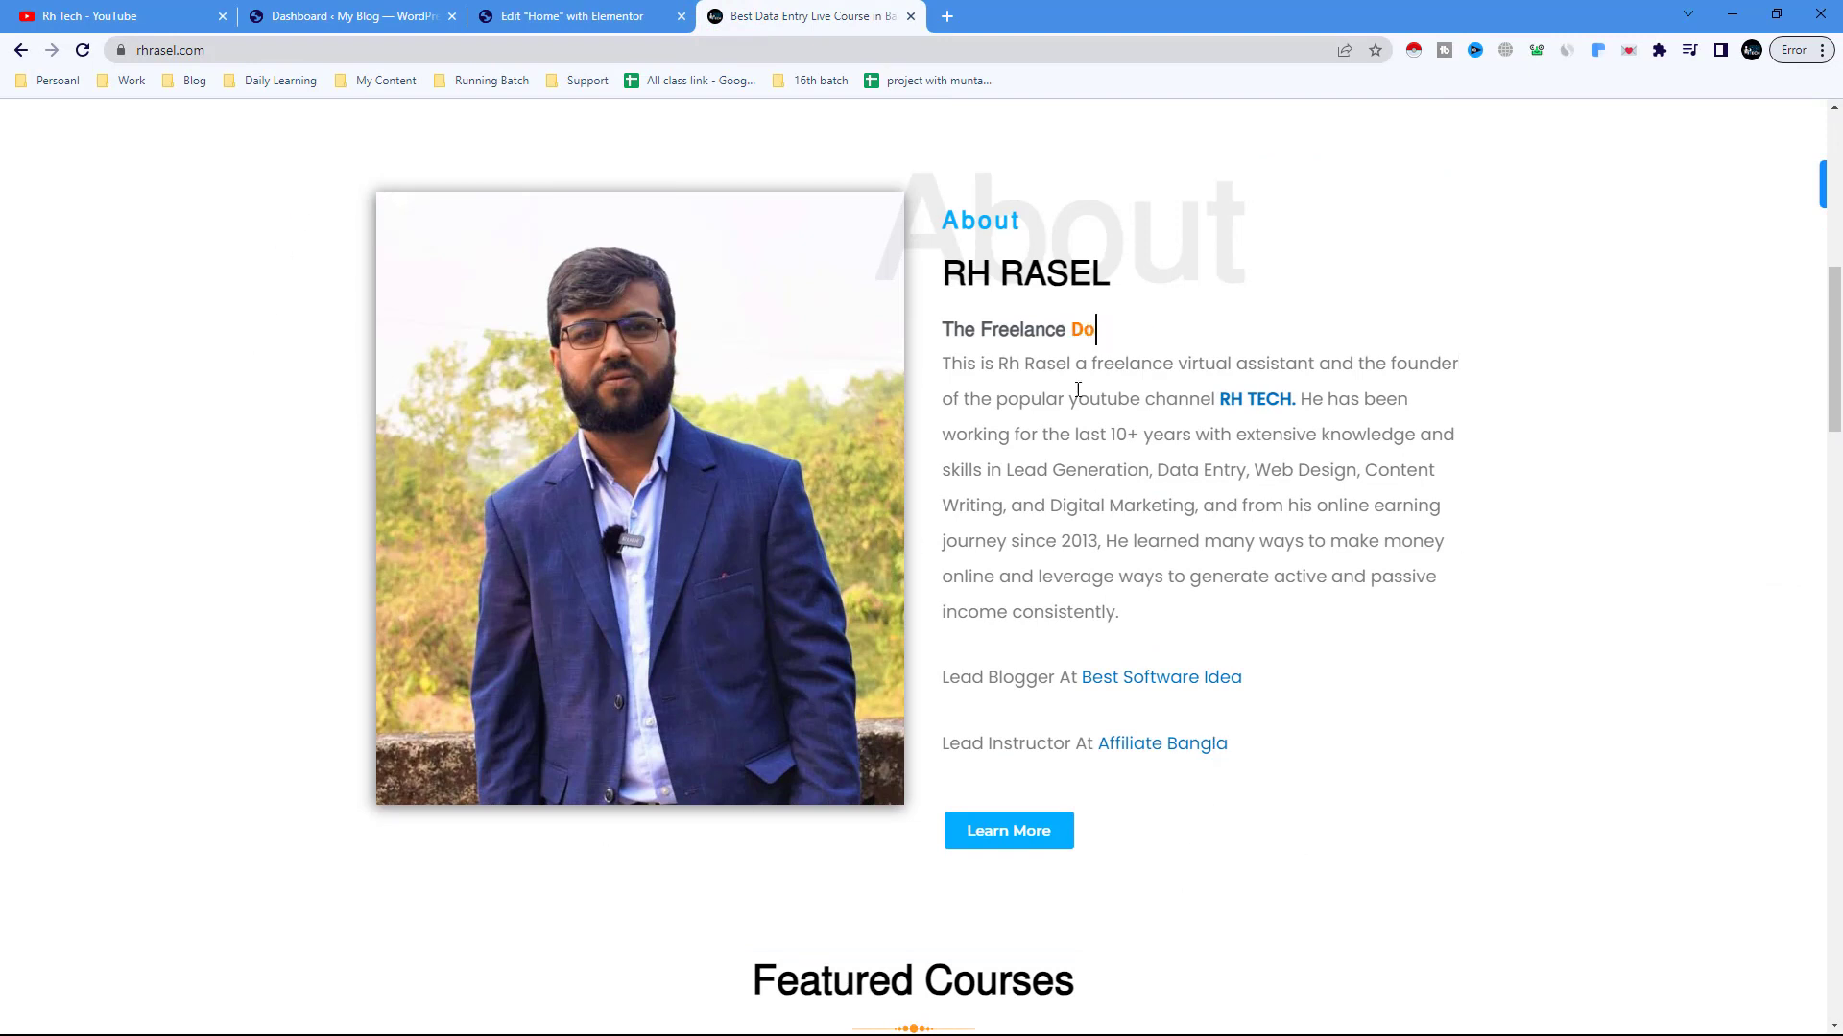
pyautogui.tripleClick(945, 270)
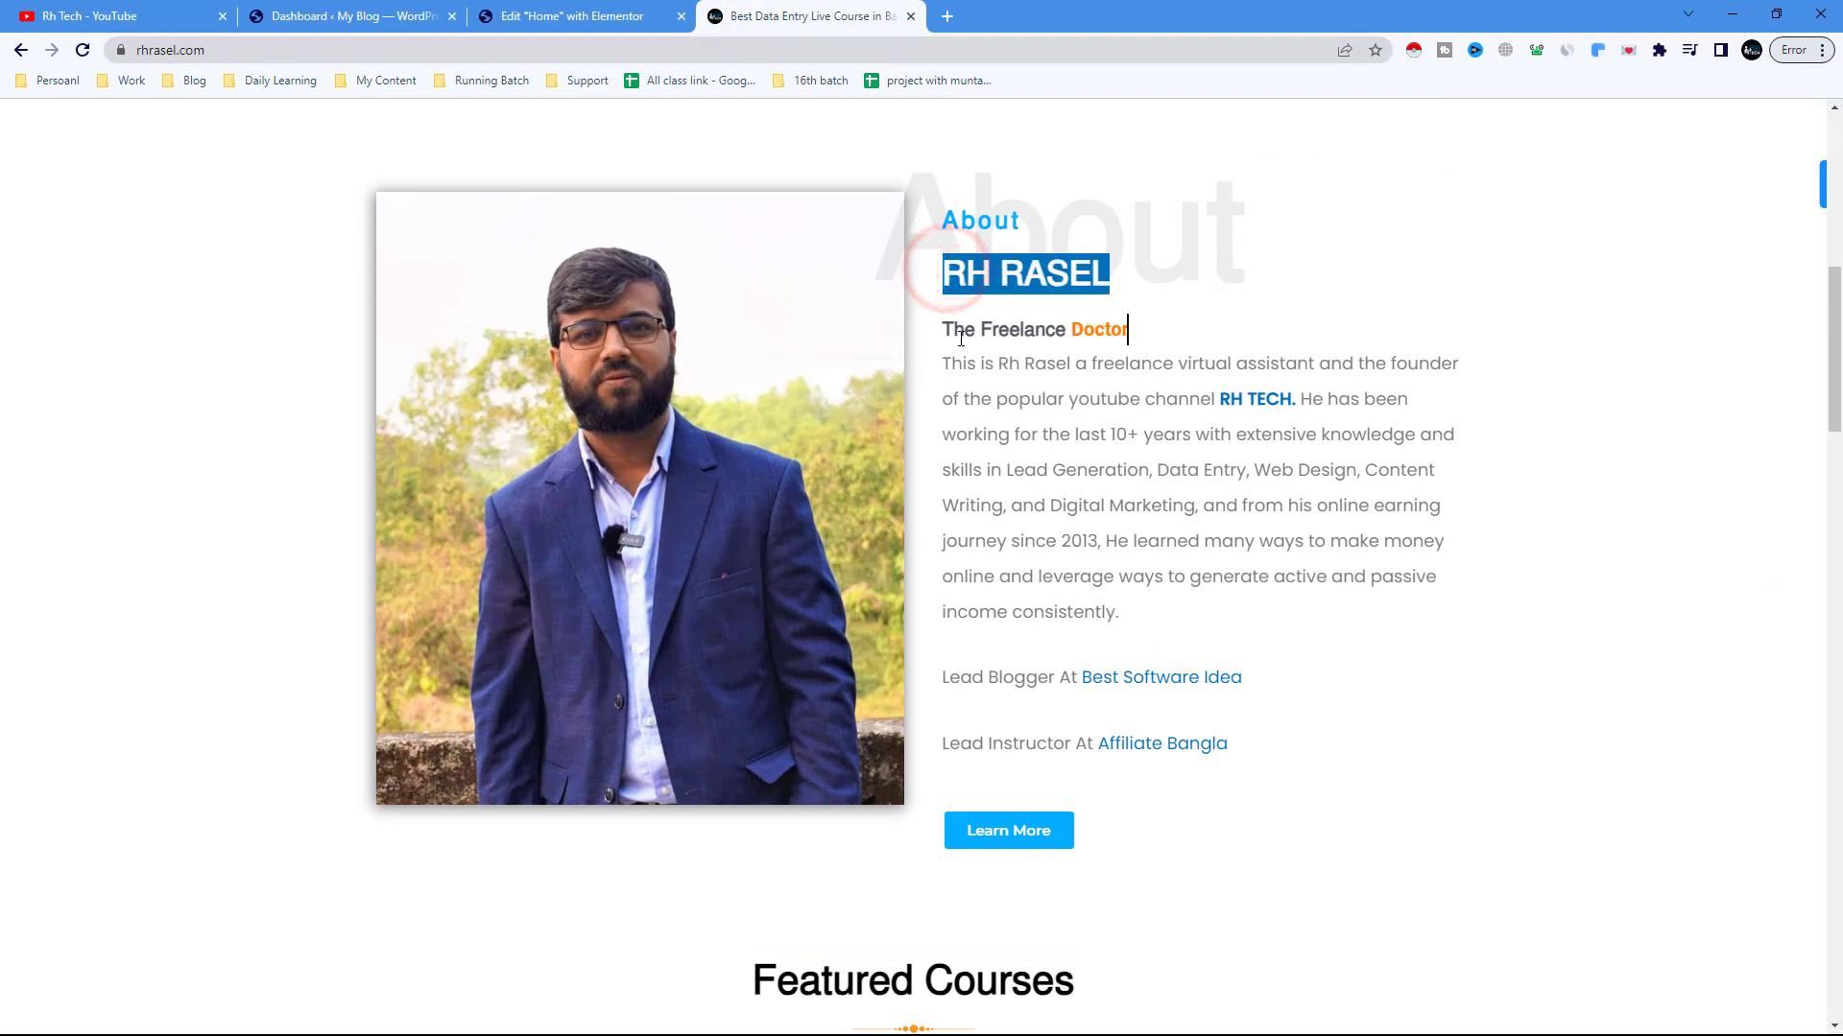
pyautogui.moveTo(943, 329); pyautogui.dragTo(1279, 619)
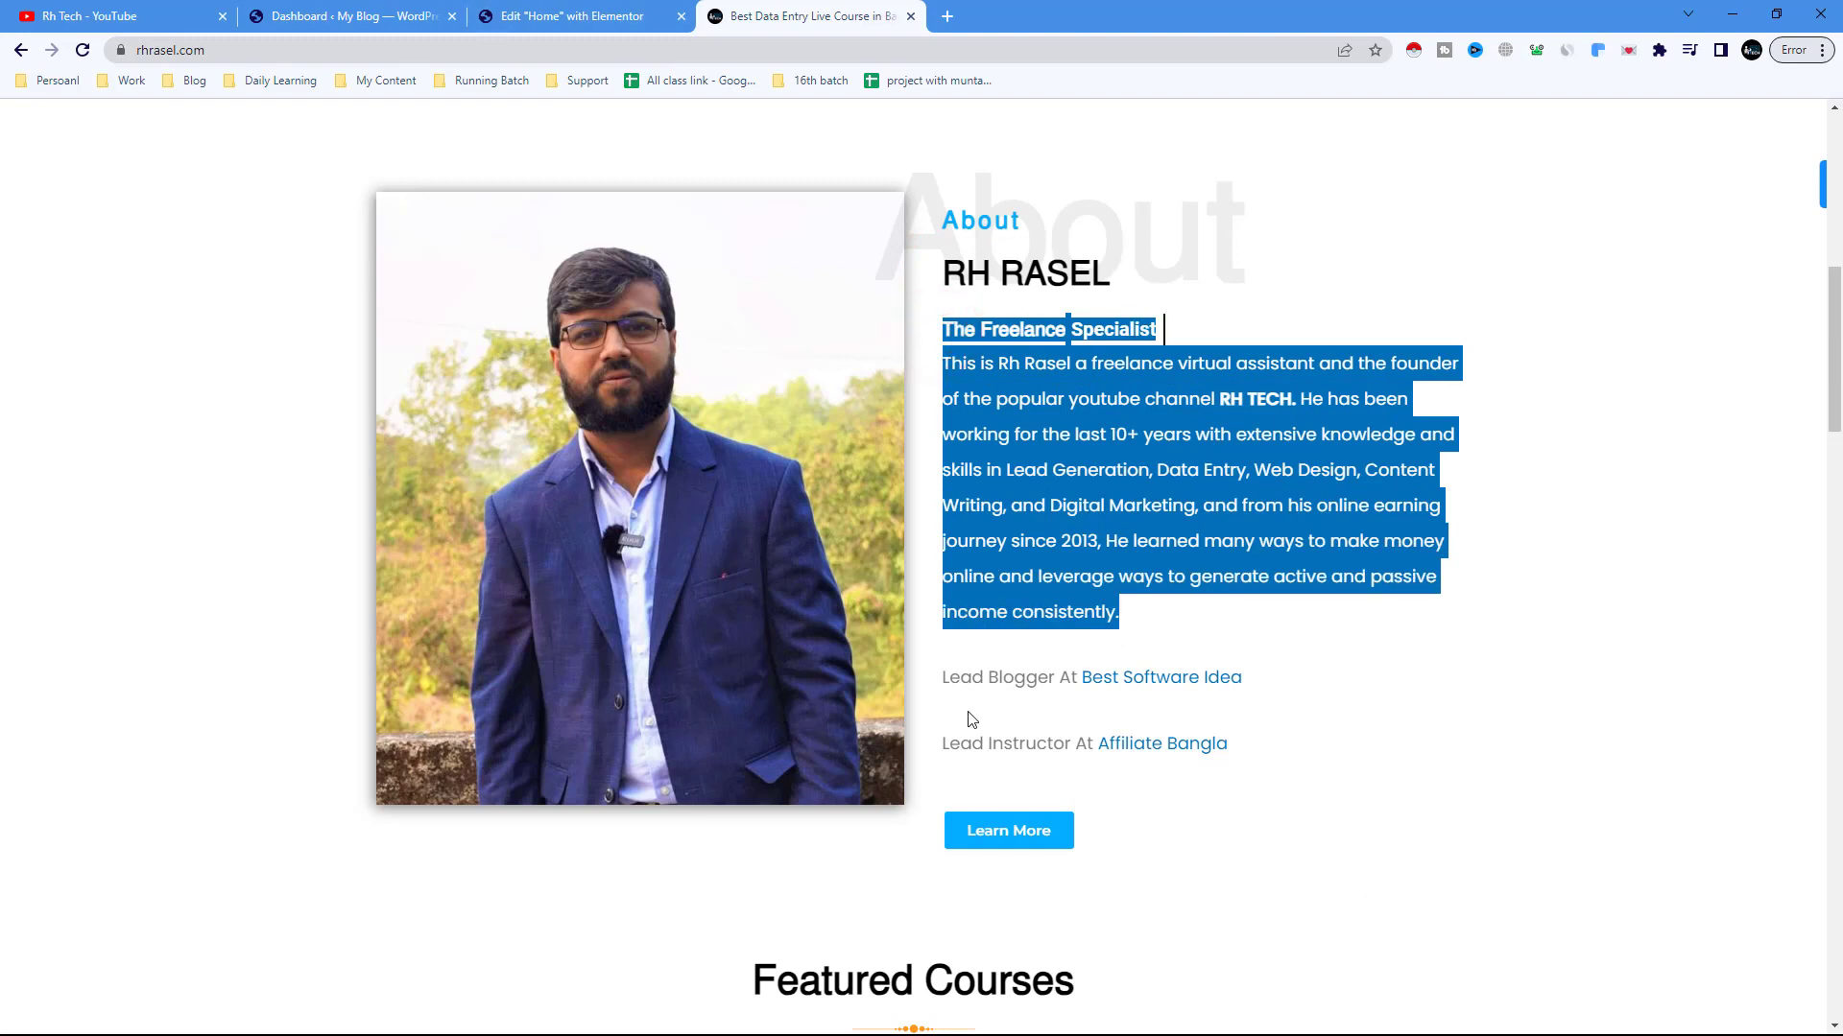
pyautogui.click(528, 16)
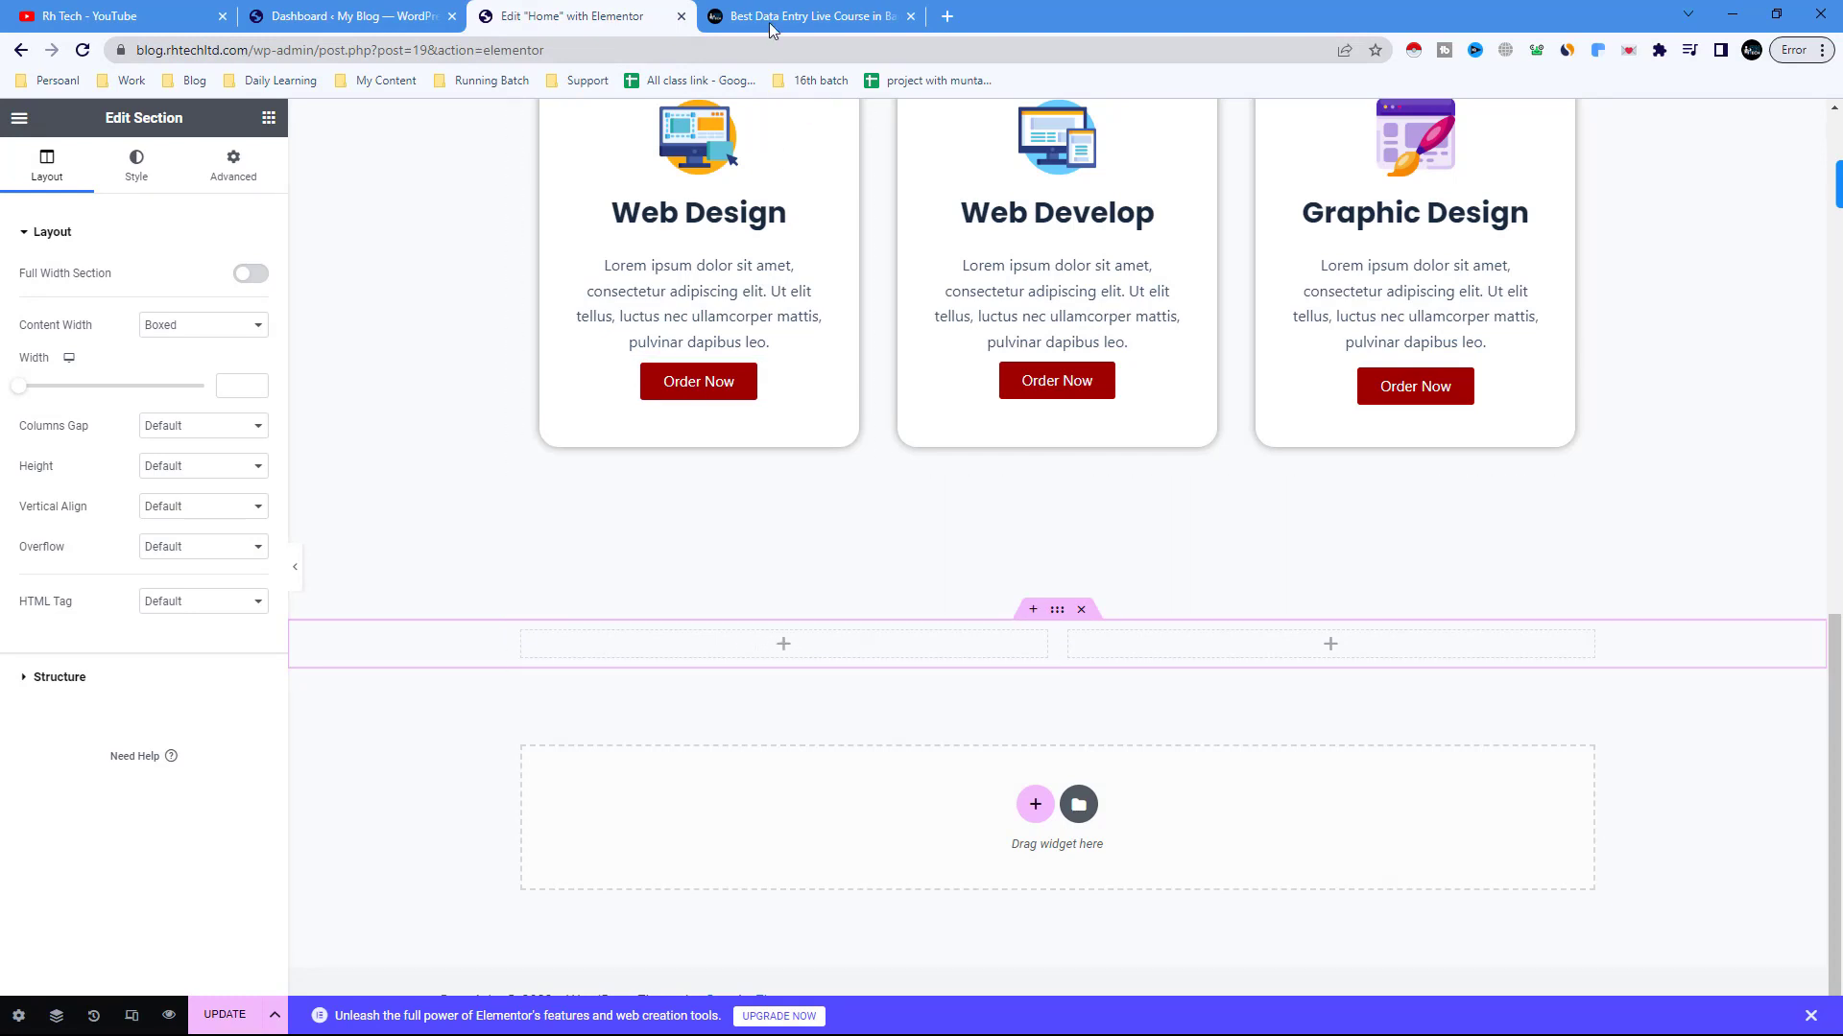
pyautogui.click(797, 15)
# - Return to the Elementor editor, add an Image widget to the new section's left column and upload Screenshot_386 from Downloads as its image
pyautogui.click(643, 10)
pyautogui.click(608, 645)
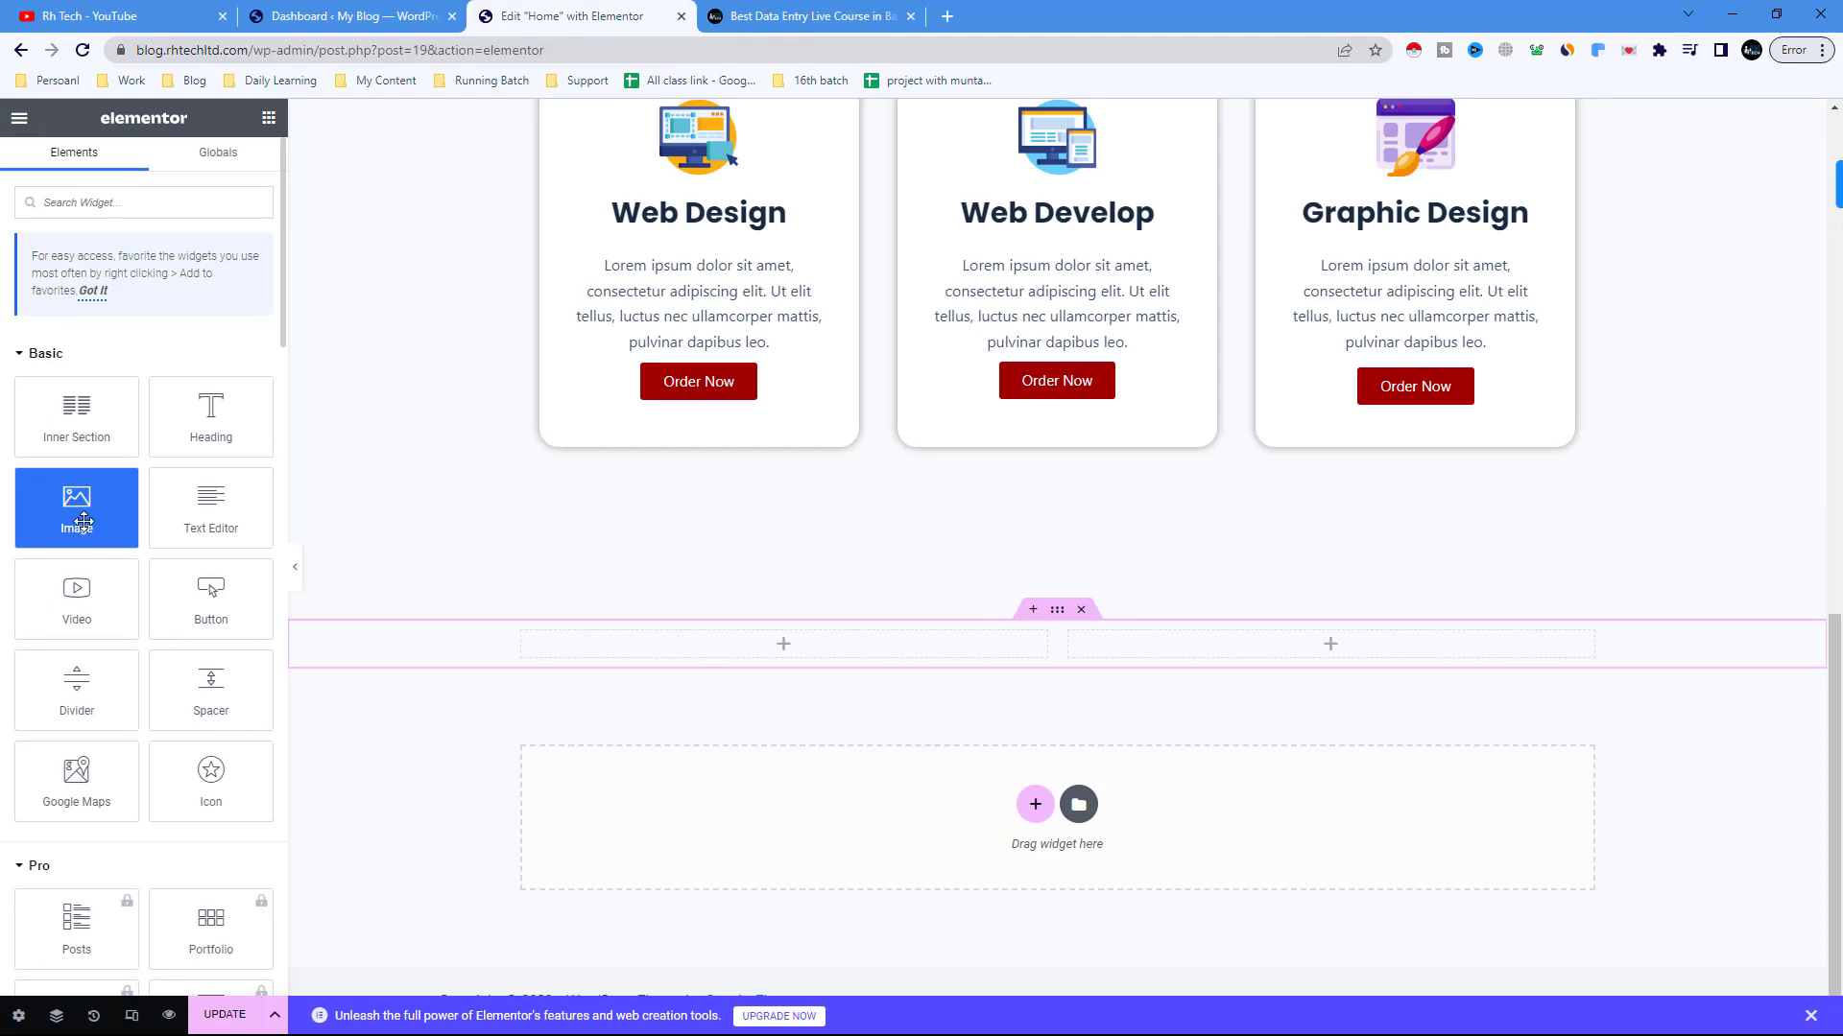
pyautogui.moveTo(83, 521); pyautogui.dragTo(793, 649)
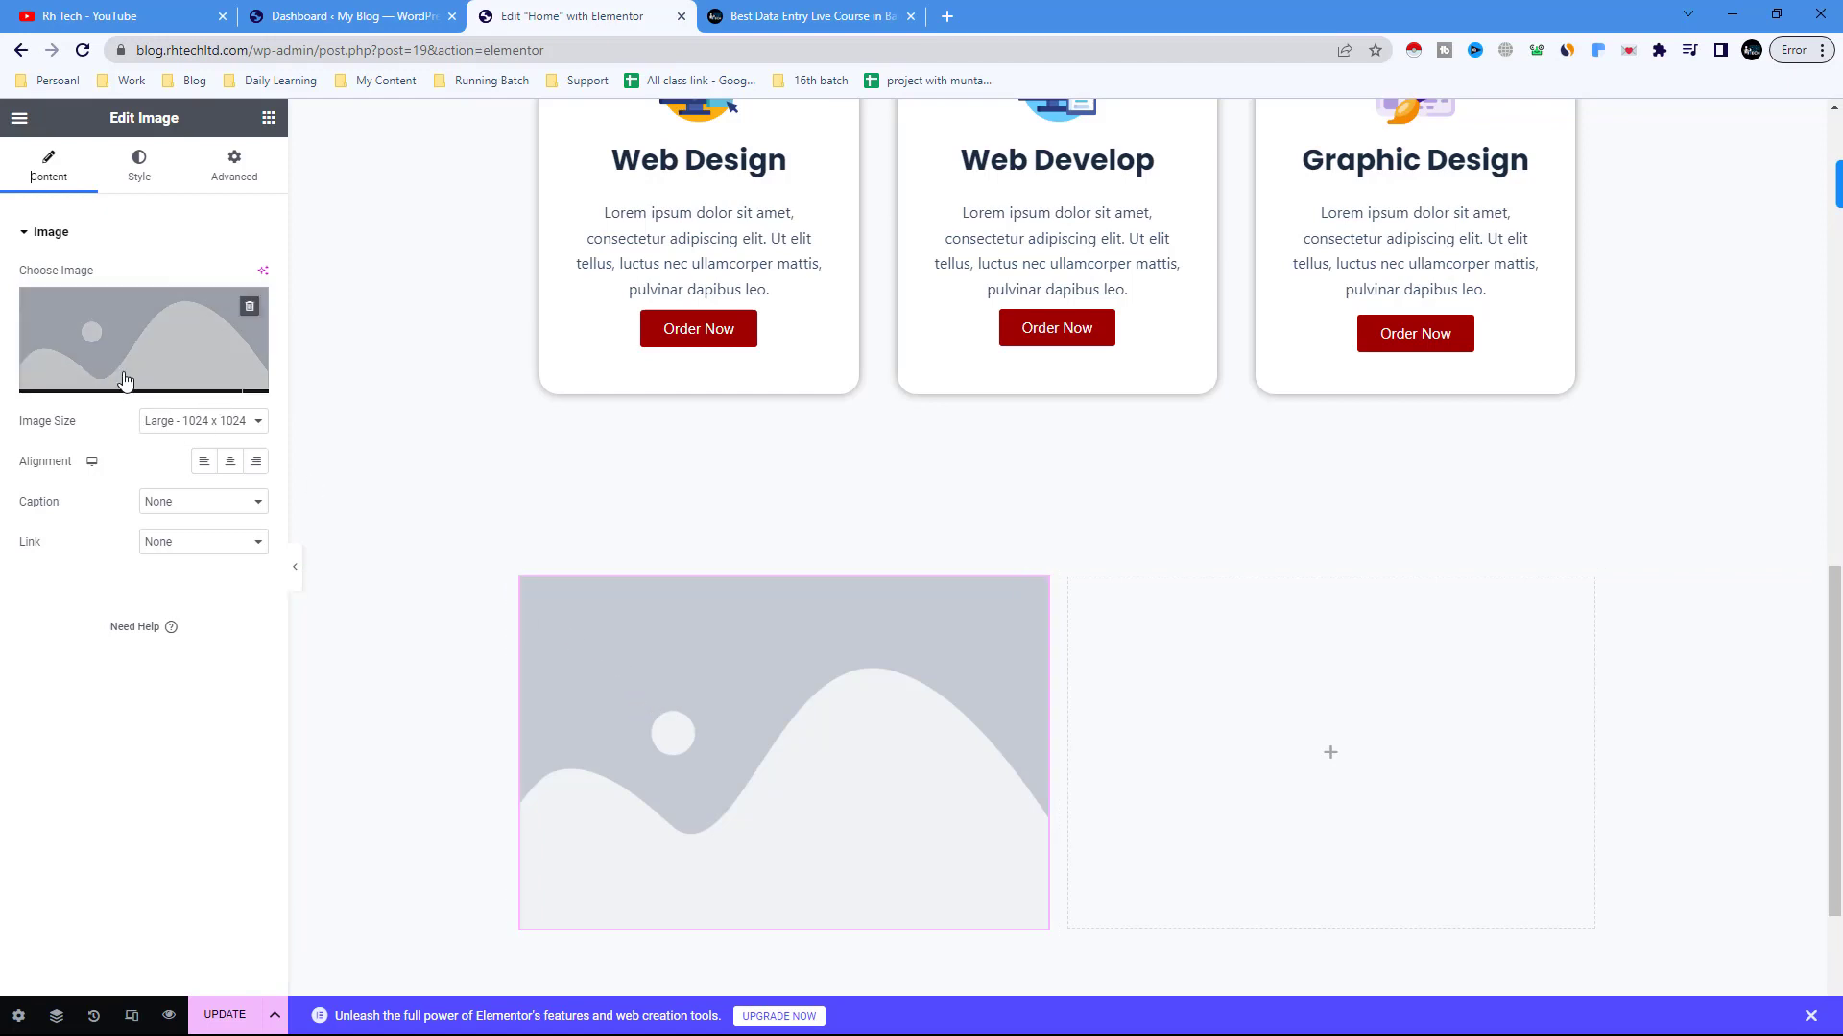
pyautogui.click(159, 383)
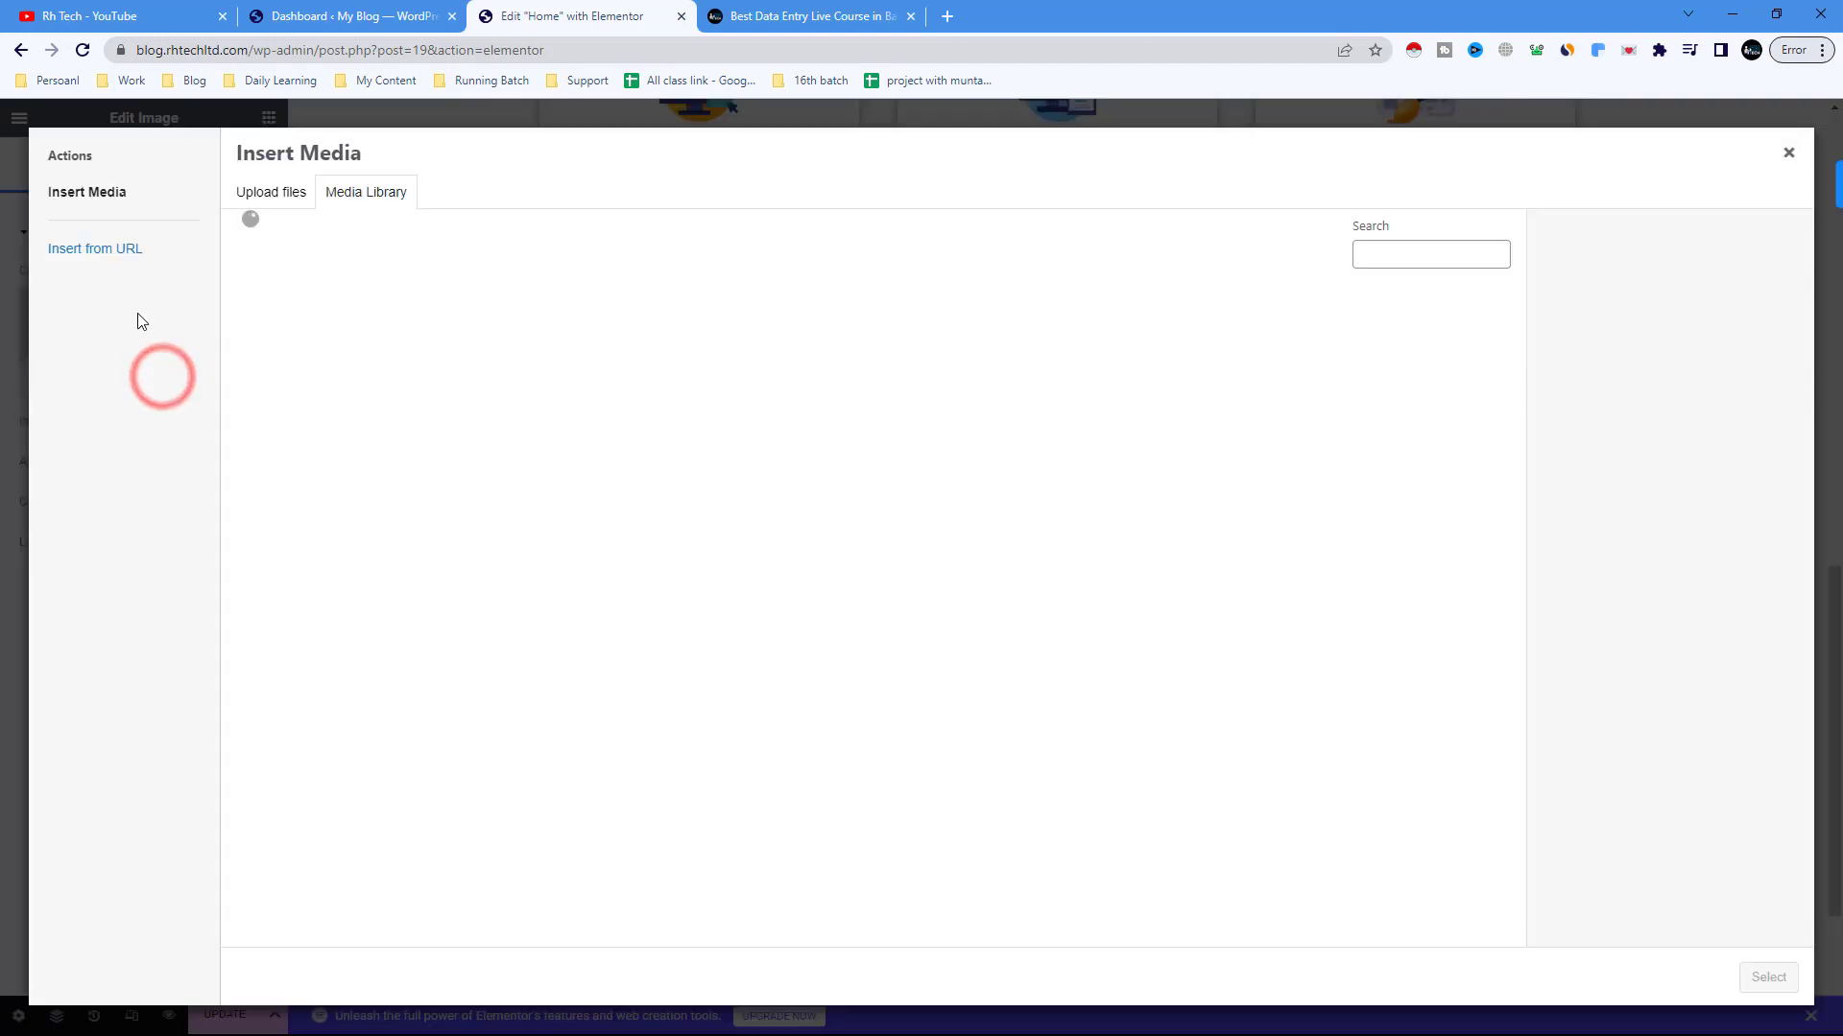
pyautogui.click(288, 192)
pyautogui.click(980, 536)
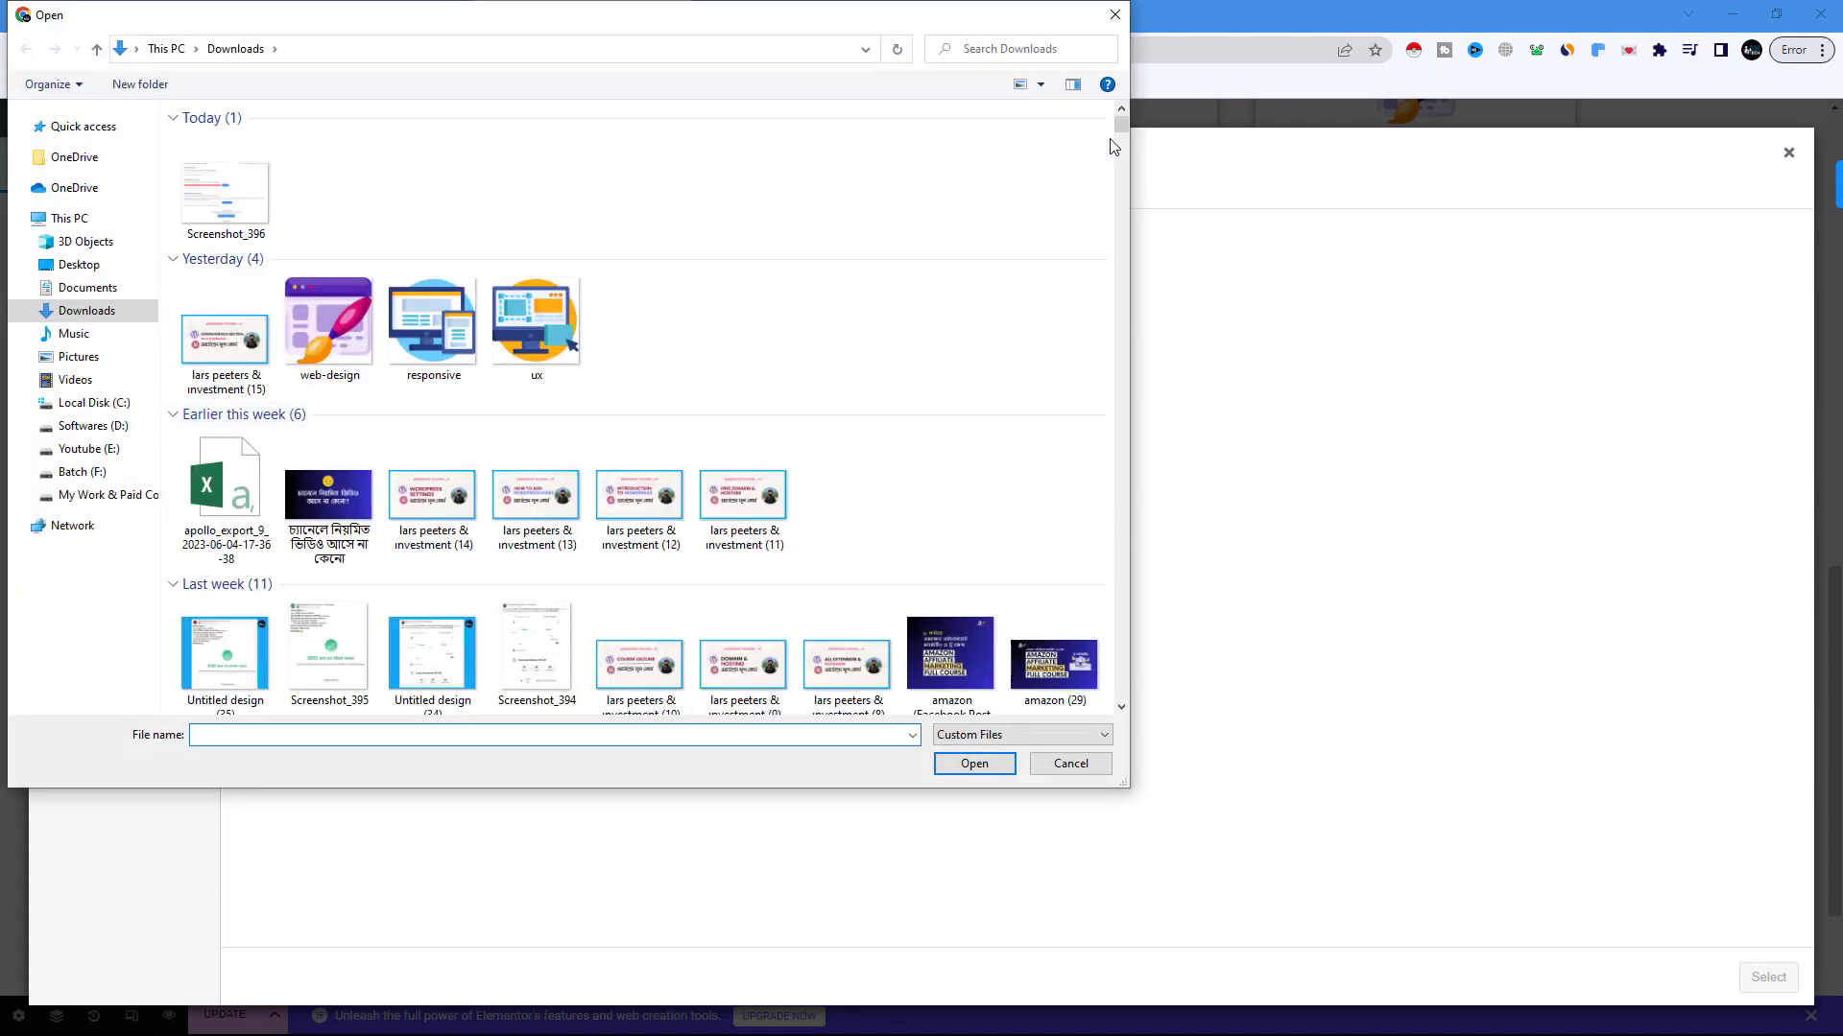
pyautogui.moveTo(1121, 125); pyautogui.dragTo(1131, 169)
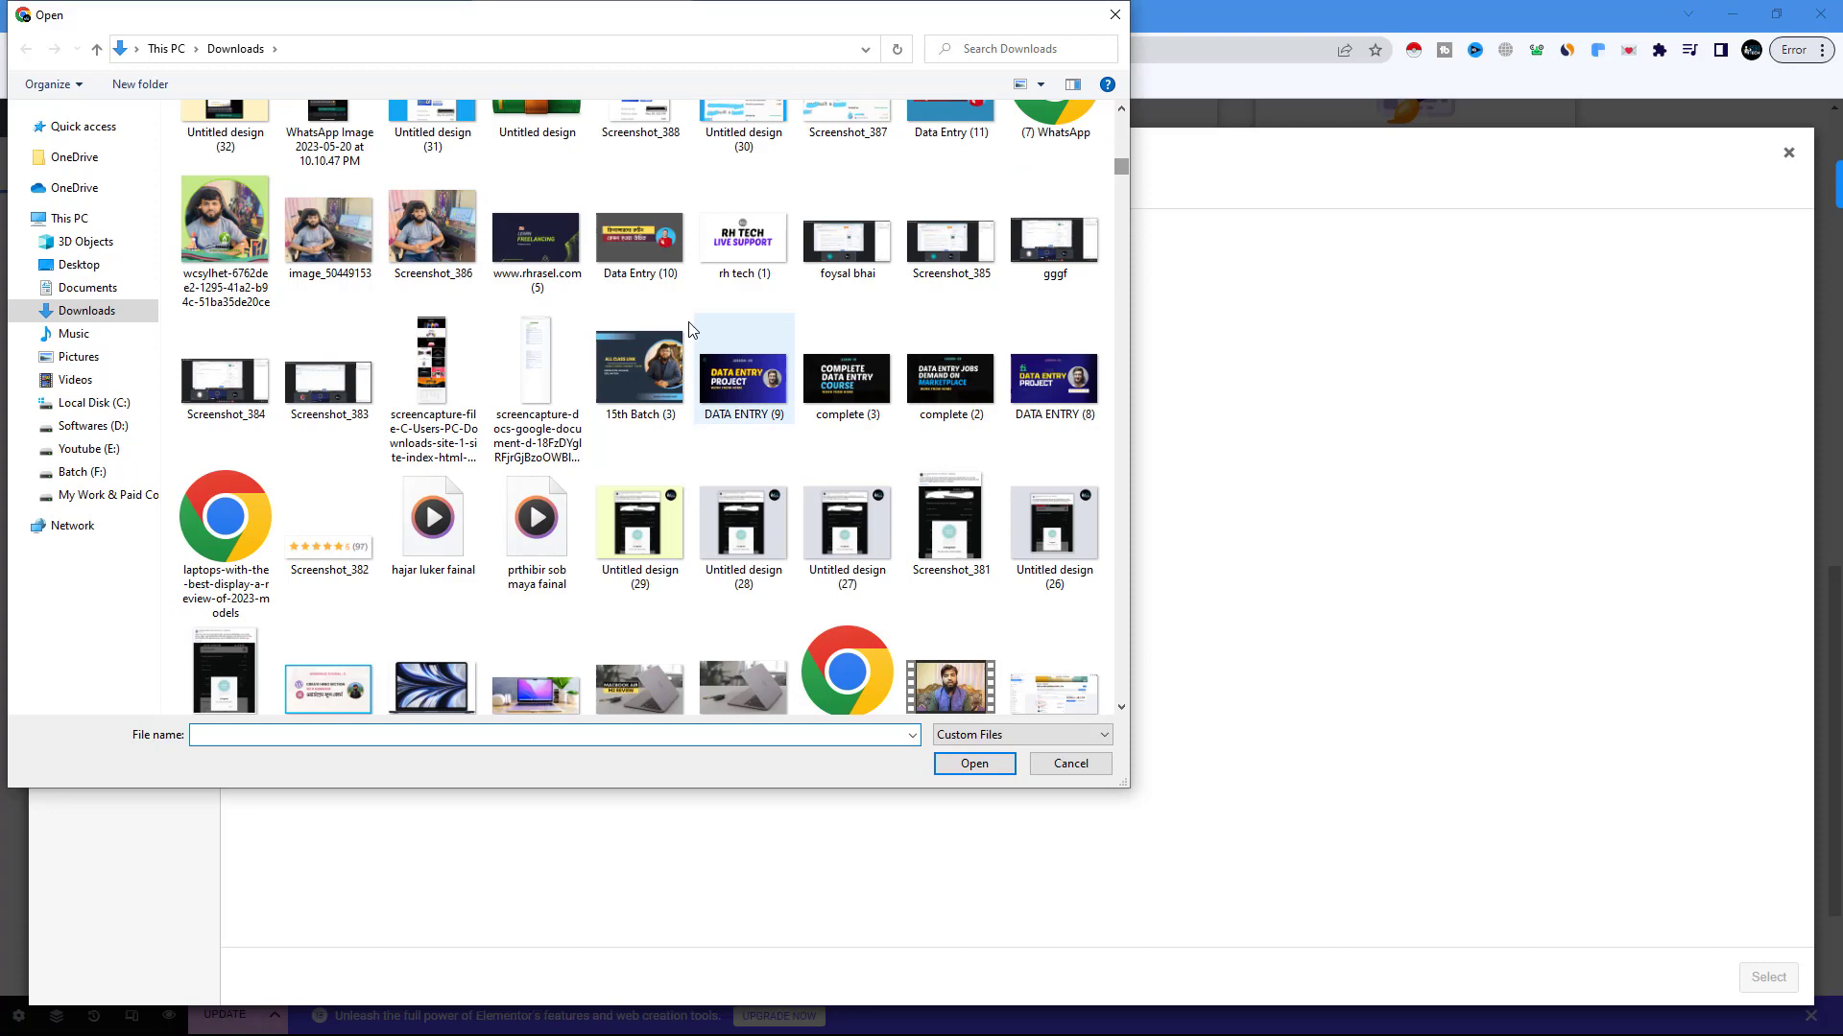
pyautogui.click(431, 222)
pyautogui.click(974, 764)
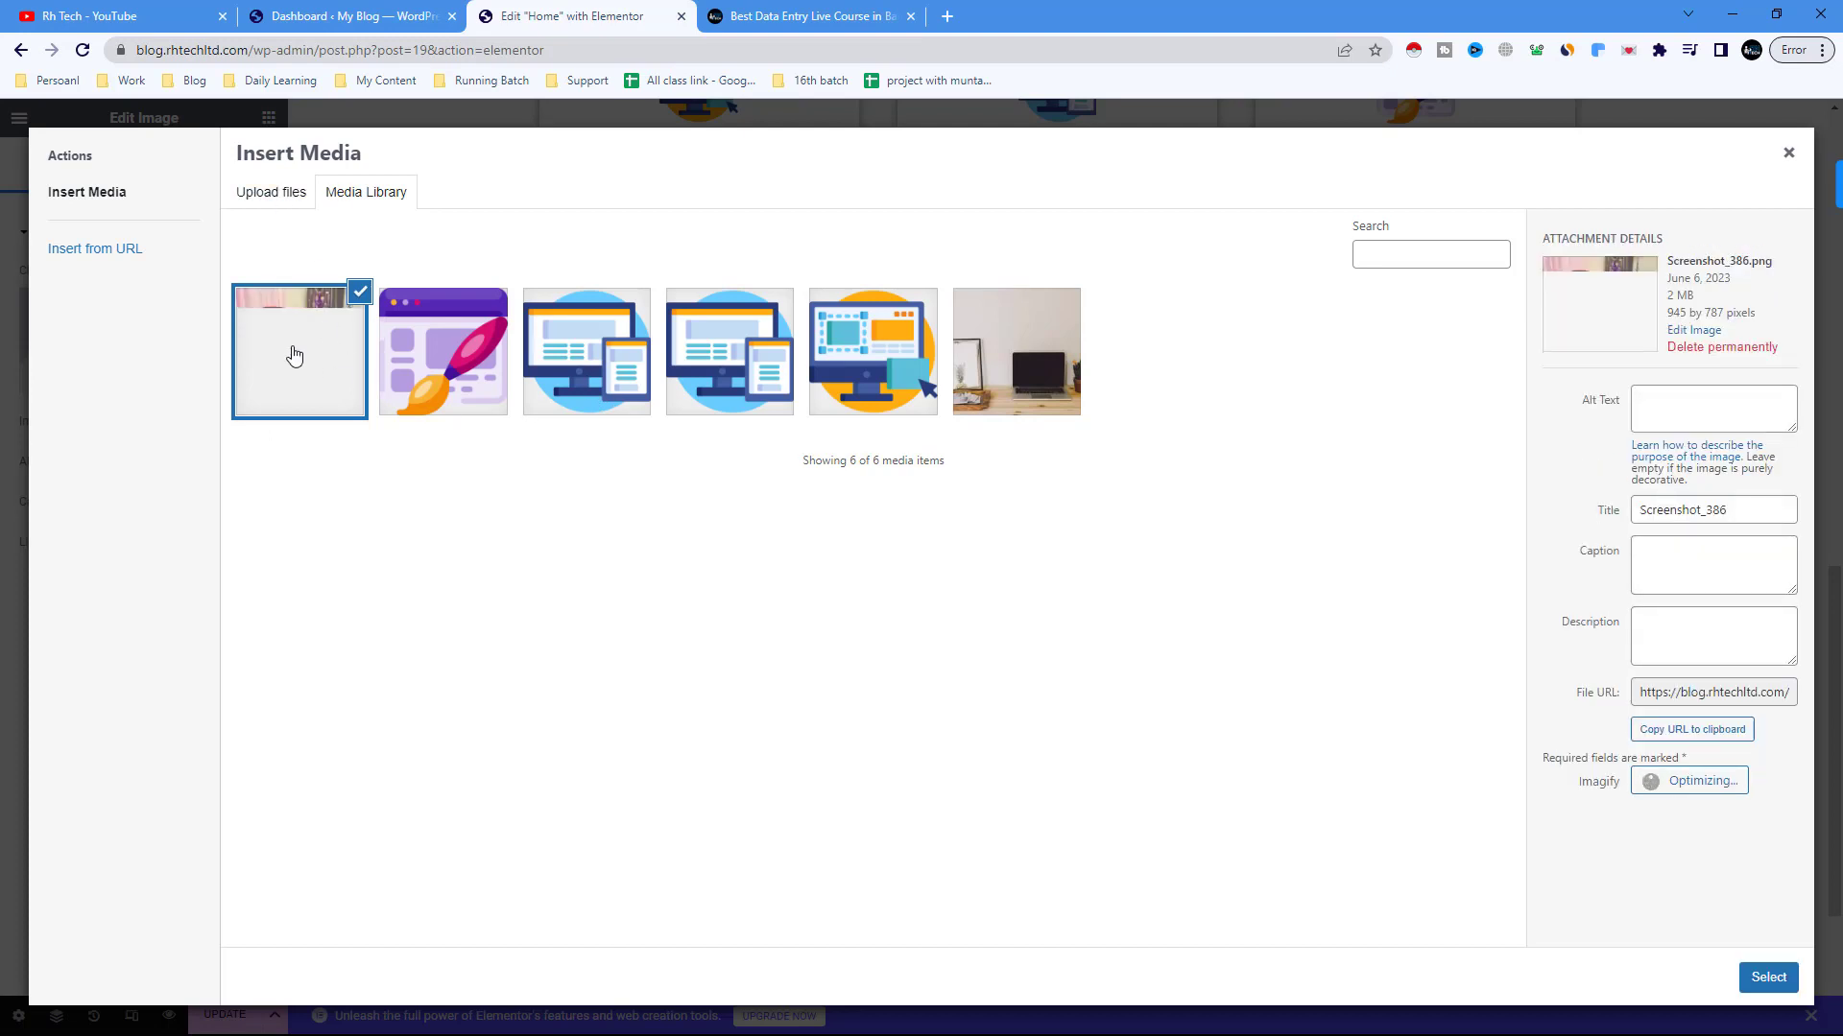
pyautogui.click(1767, 977)
pyautogui.scroll(-3, 1075, 686)
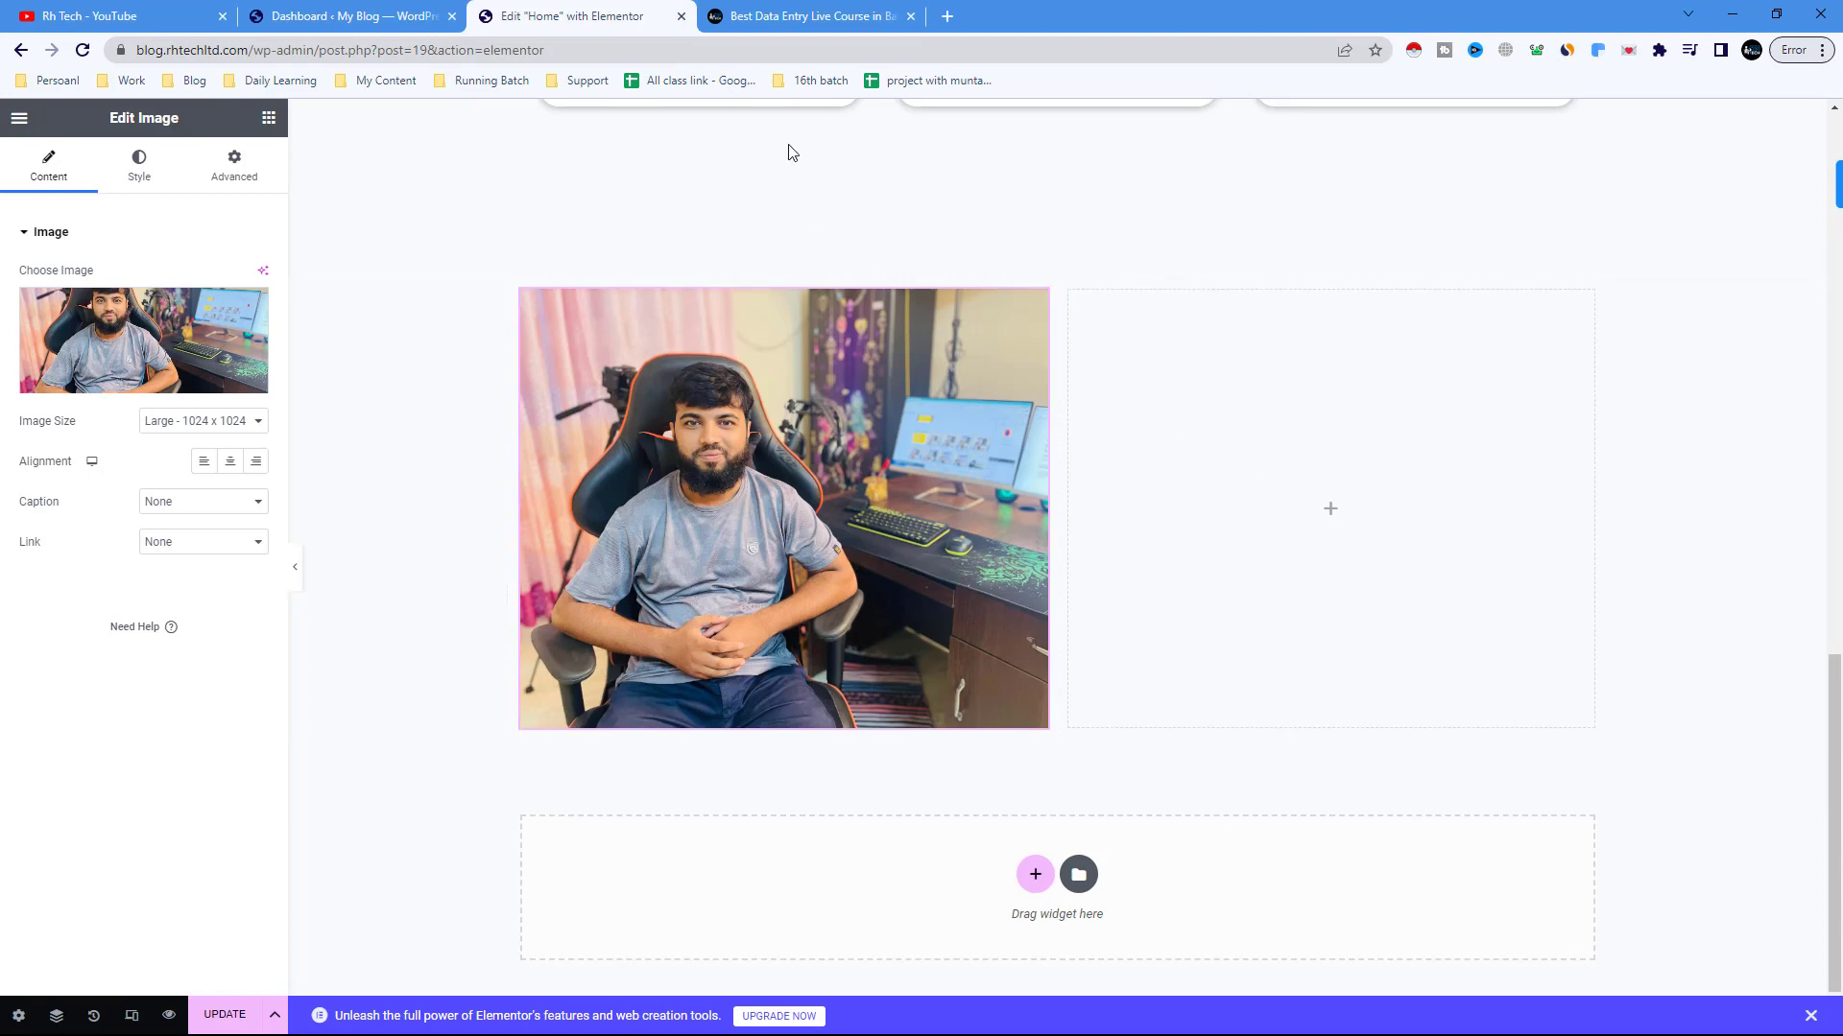
# - Add a Heading widget to the section's right column and set its text to "About Me"
pyautogui.click(268, 118)
pyautogui.moveTo(209, 411); pyautogui.dragTo(1159, 465)
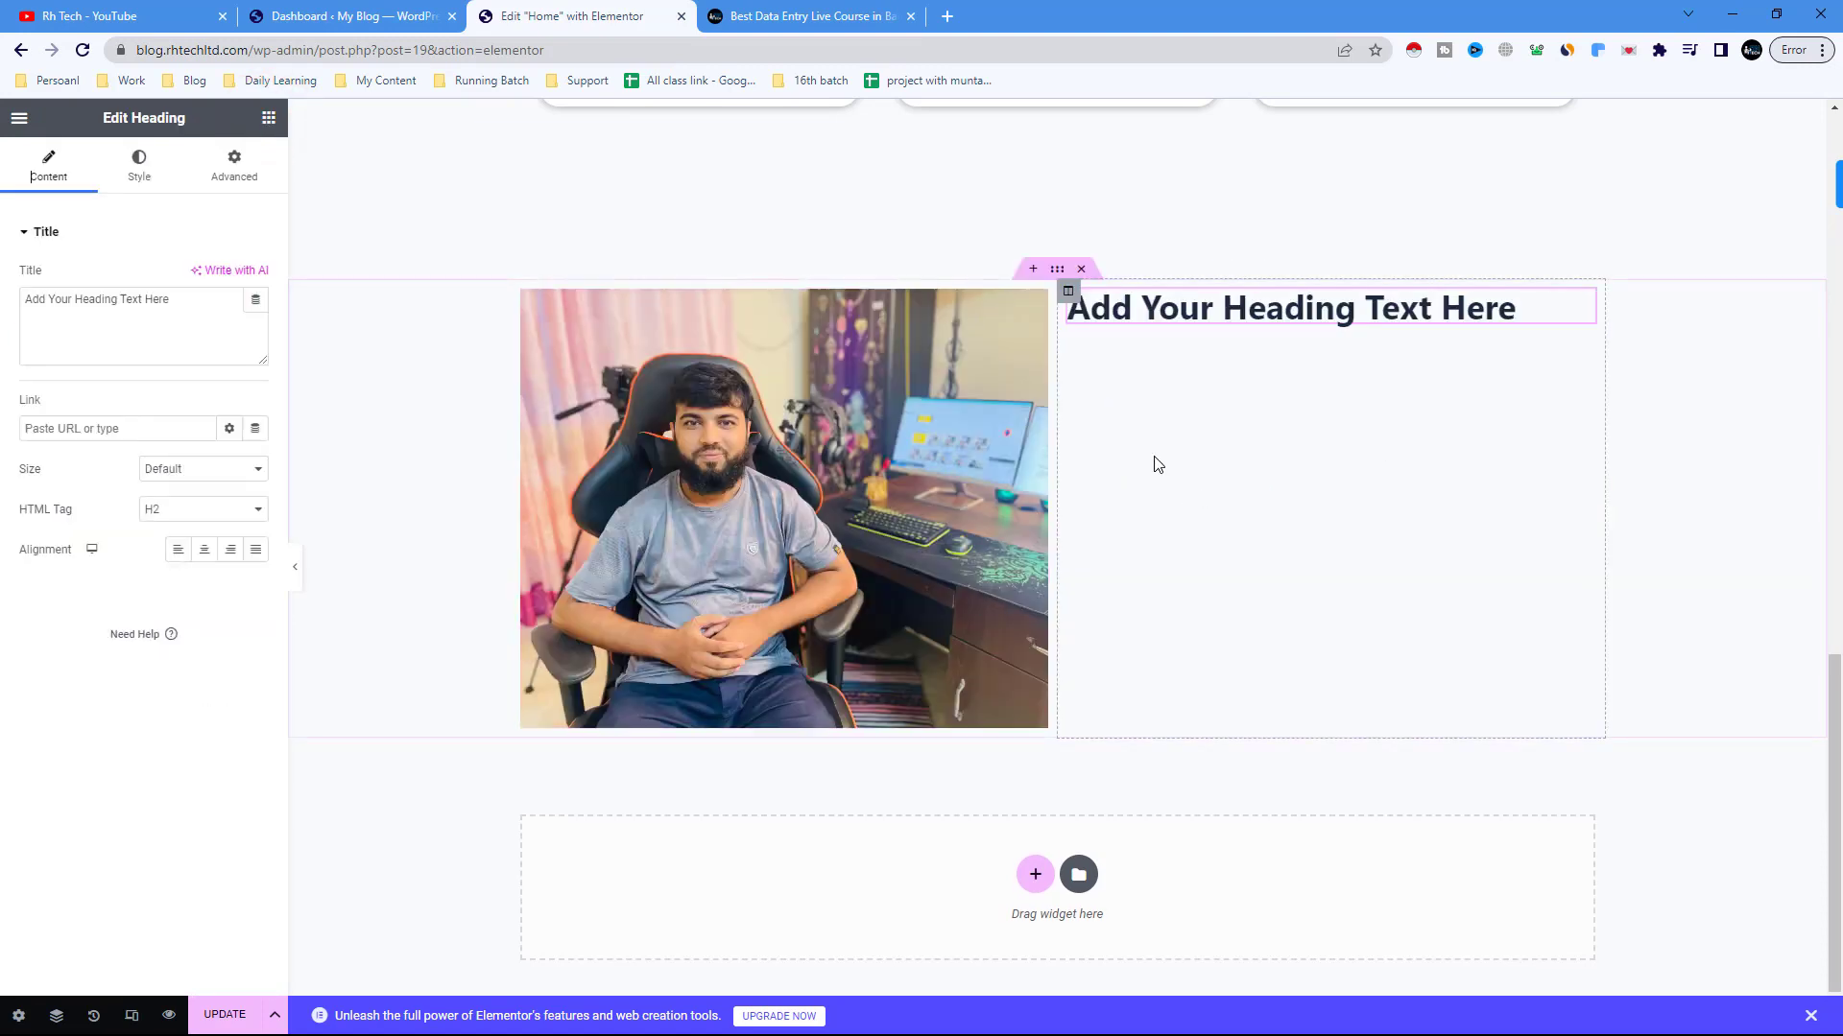
pyautogui.tripleClick(1113, 306)
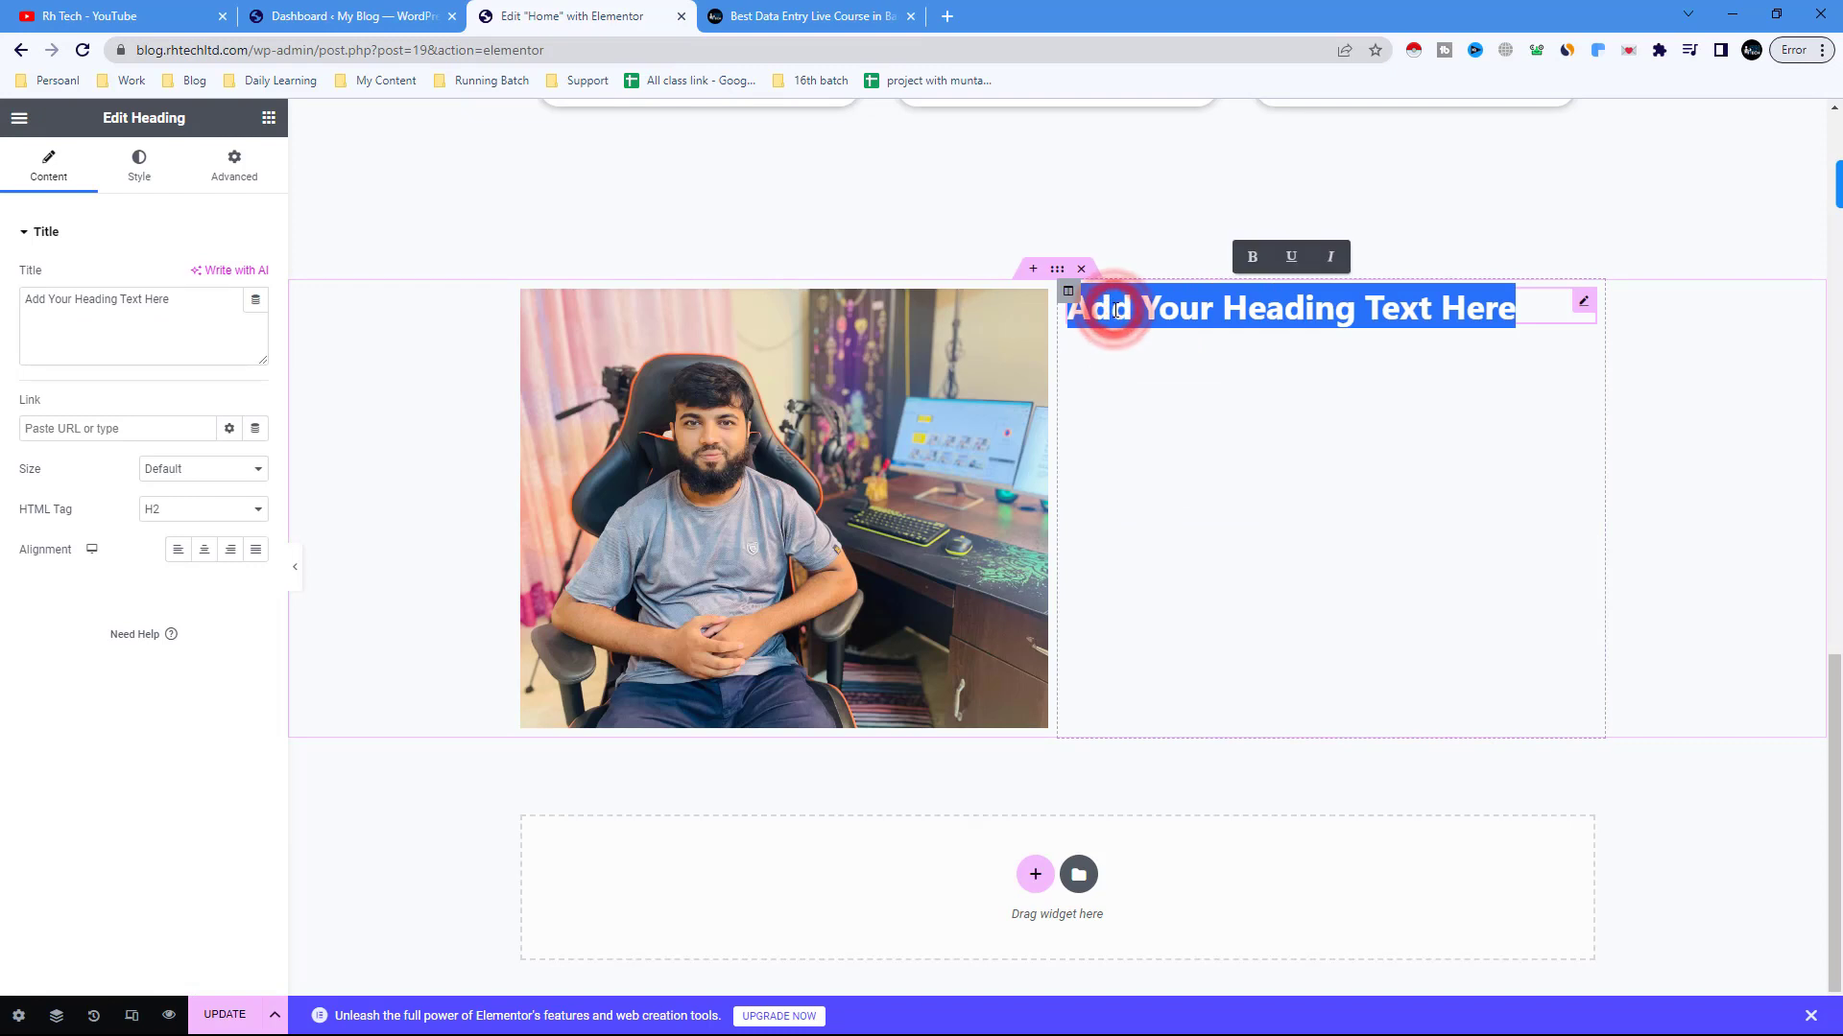
pyautogui.write('Ab')
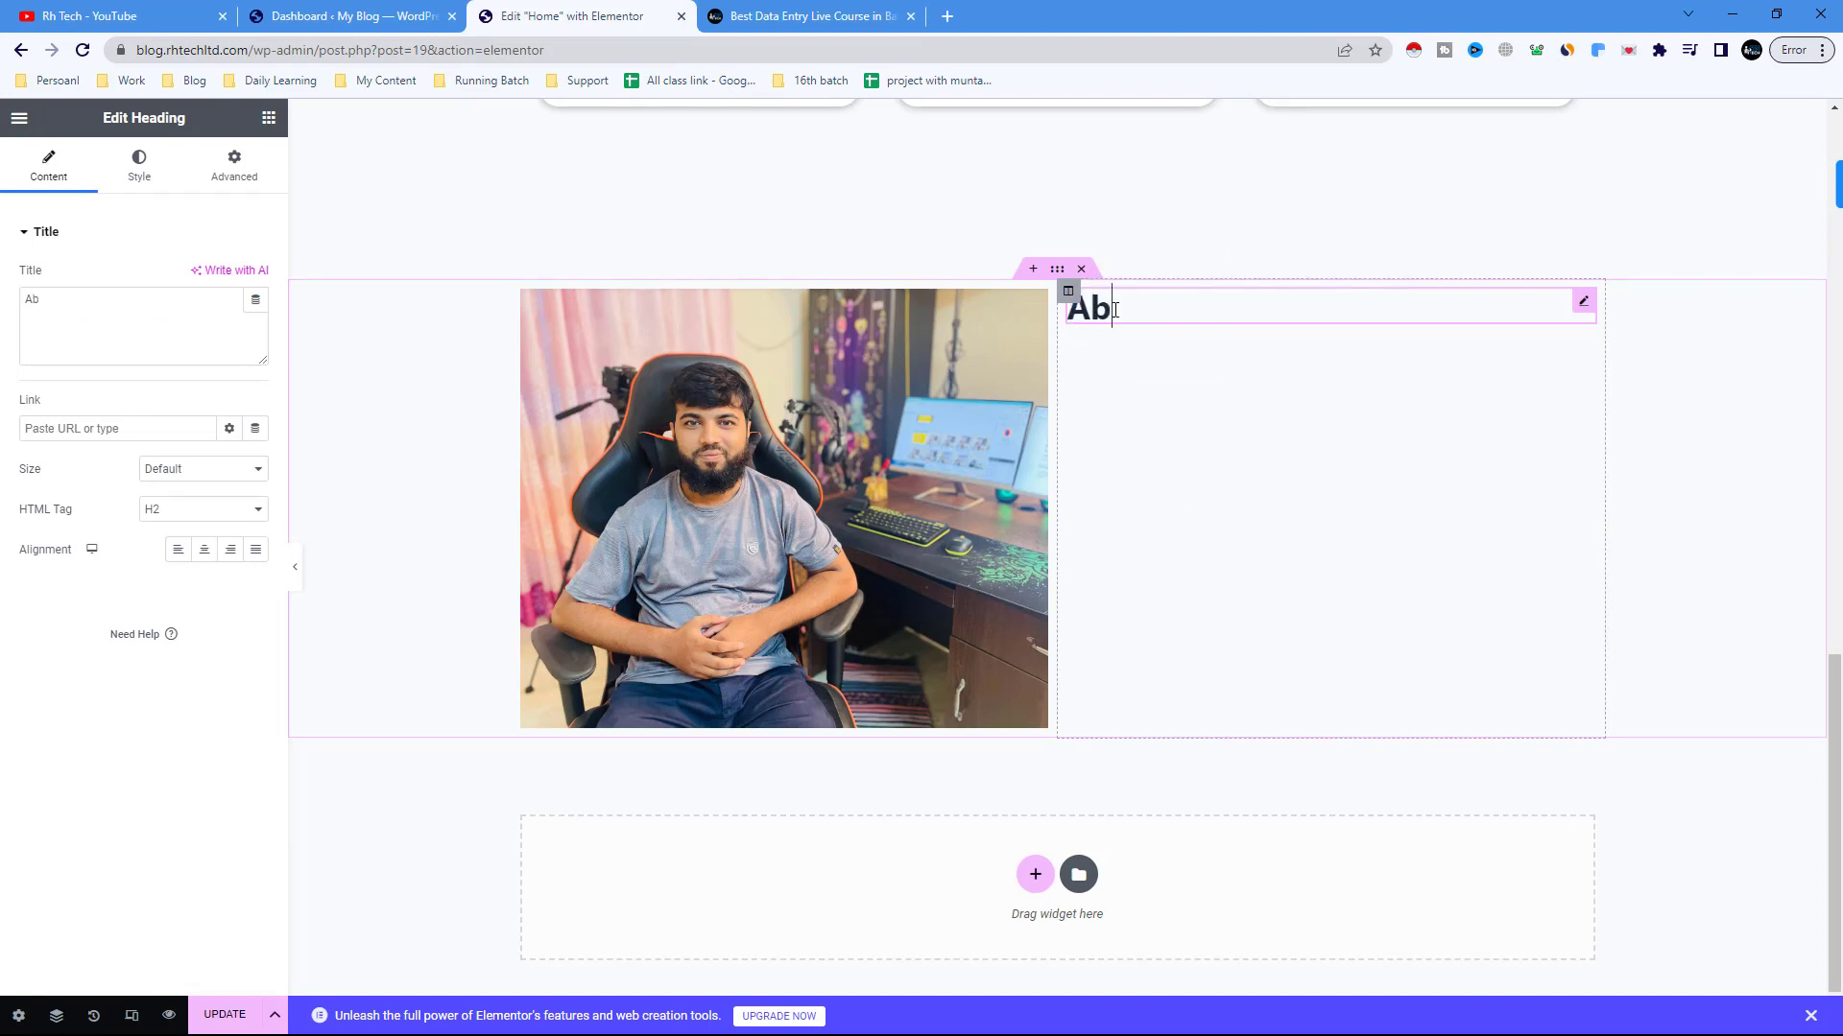
pyautogui.write('out Me')
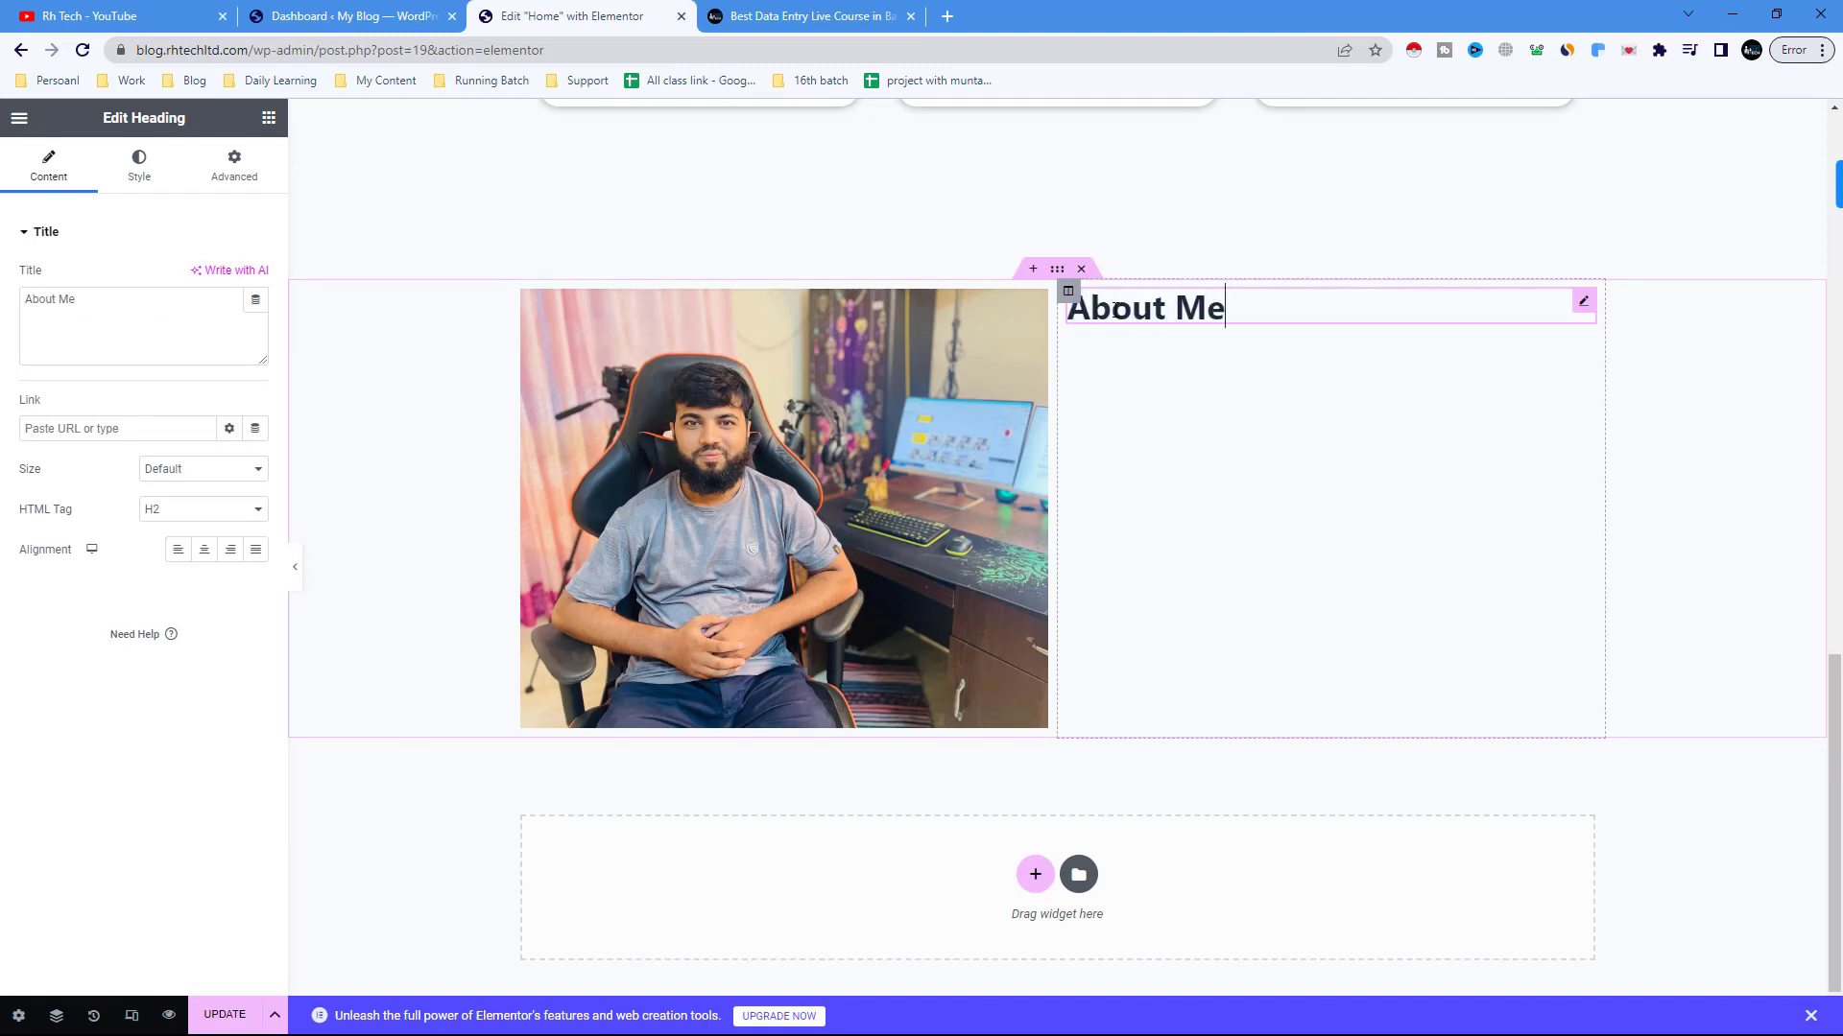
pyautogui.click(1113, 227)
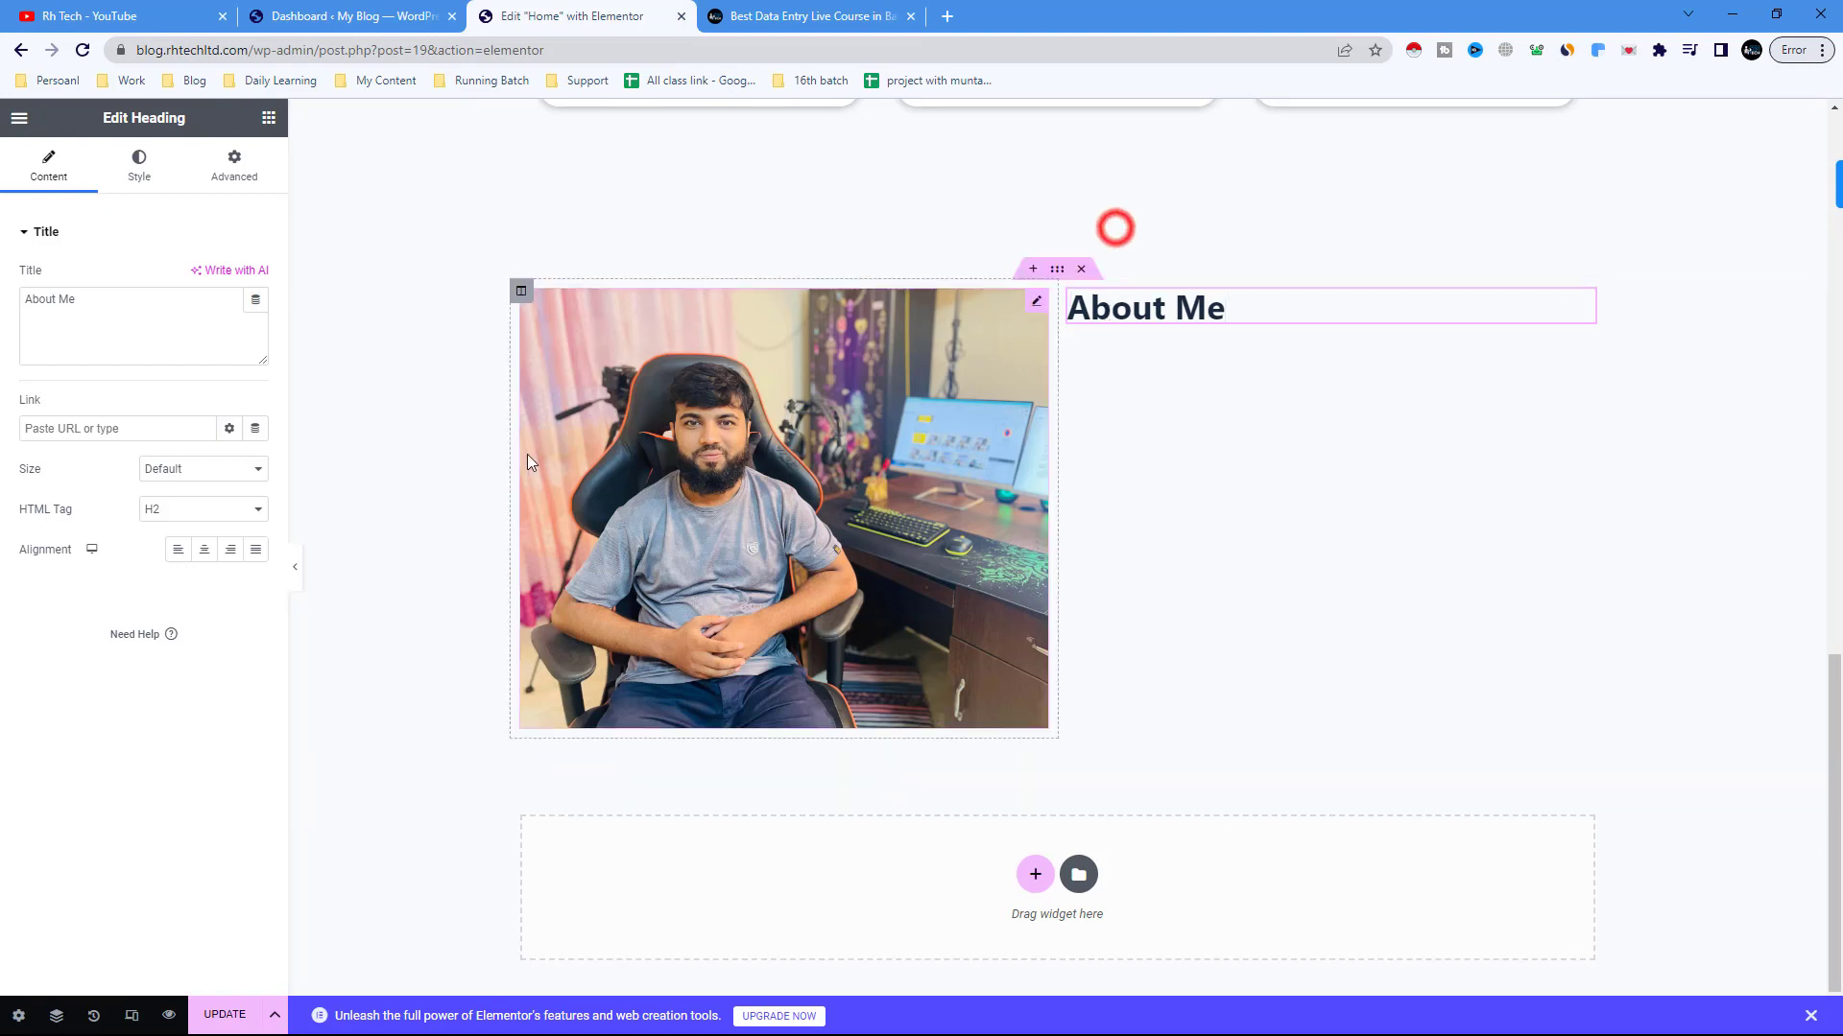
# - Add a Text Editor widget directly below the "About Me" heading
pyautogui.click(268, 117)
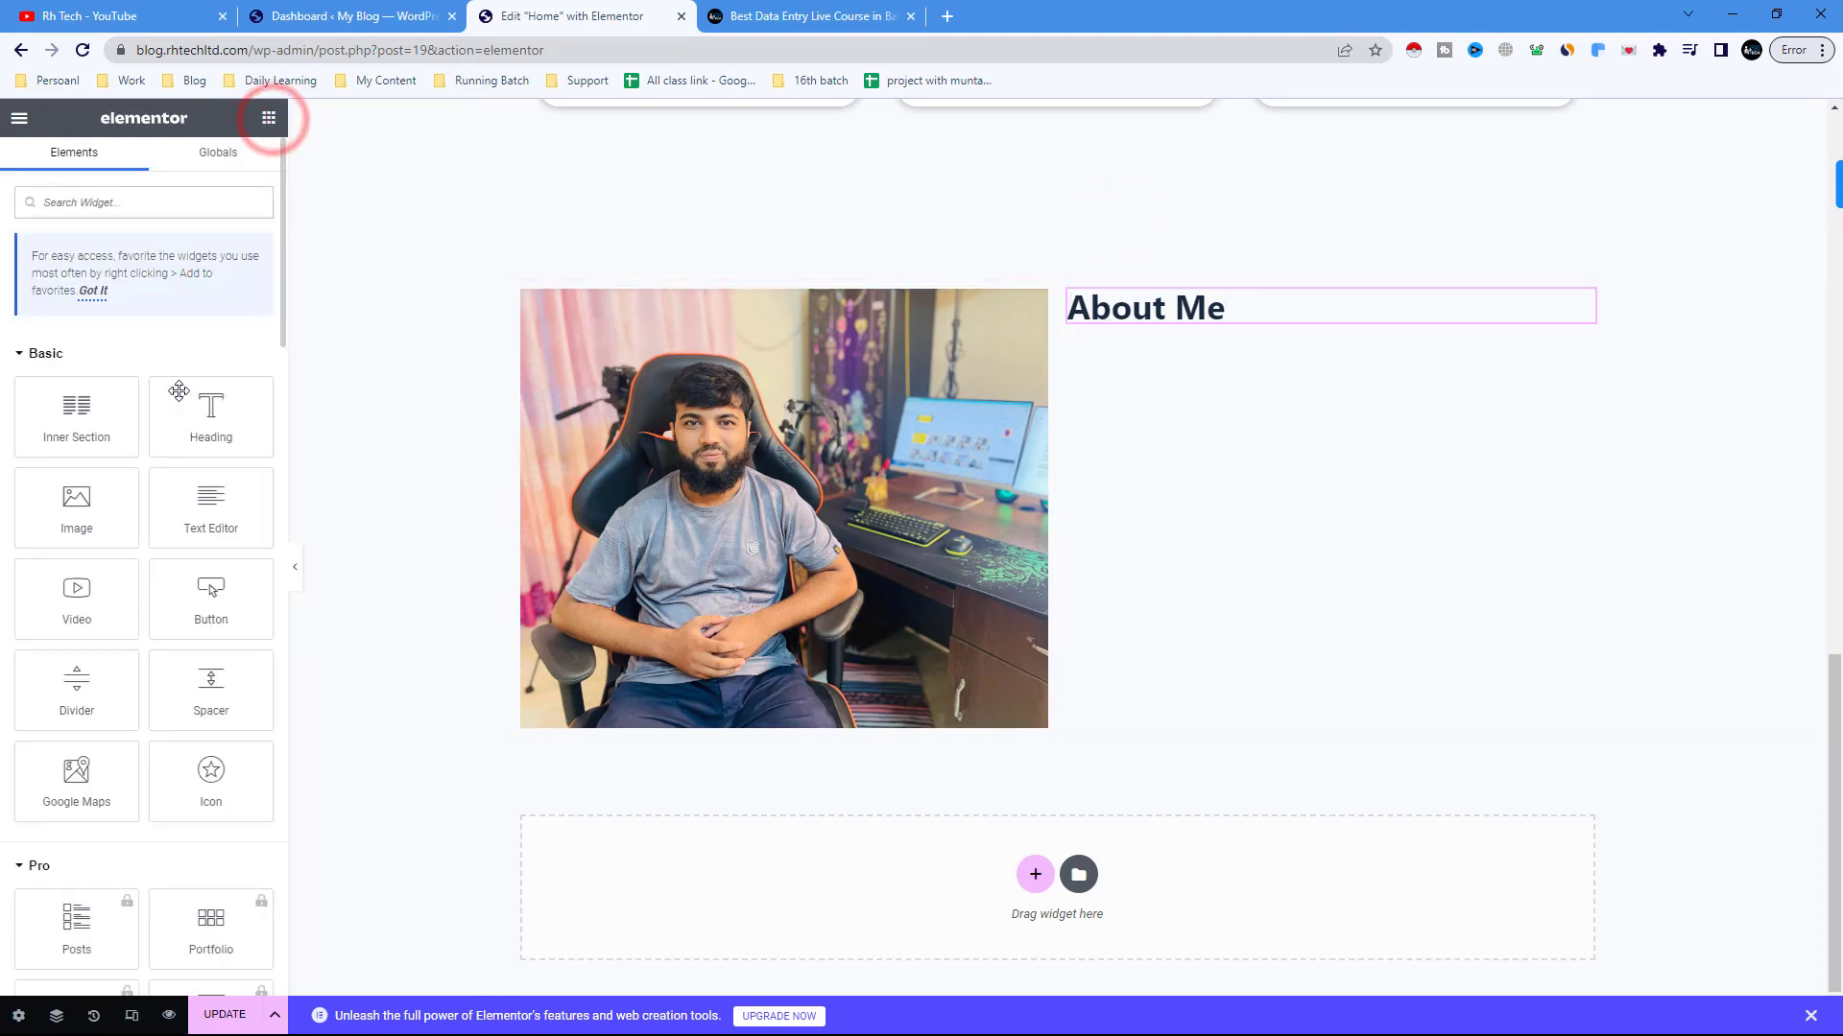
pyautogui.moveTo(188, 423)
pyautogui.mouseDown()
pyautogui.moveTo(557, 446)
pyautogui.moveTo(206, 422)
pyautogui.mouseUp()
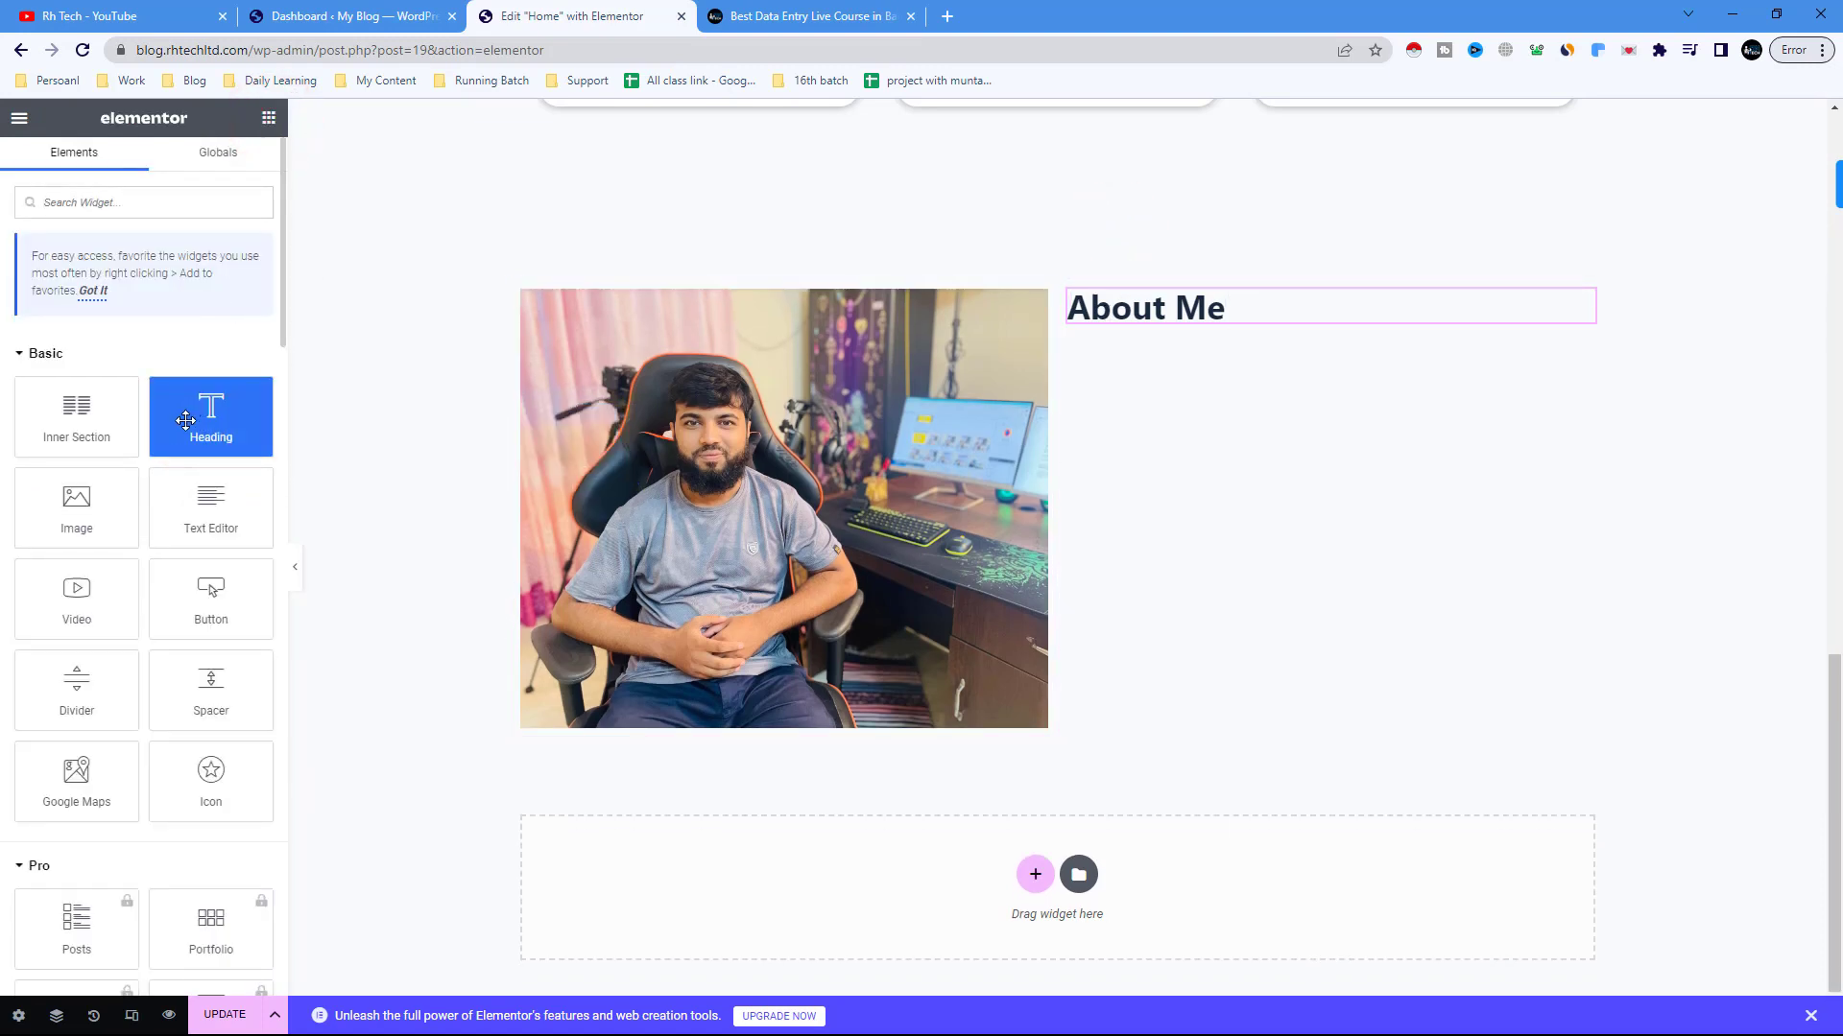
pyautogui.moveTo(203, 503); pyautogui.dragTo(1115, 326)
# - Copy the biography paragraph from the RH Tech website's About section and return to the Elementor editor
pyautogui.click(758, 17)
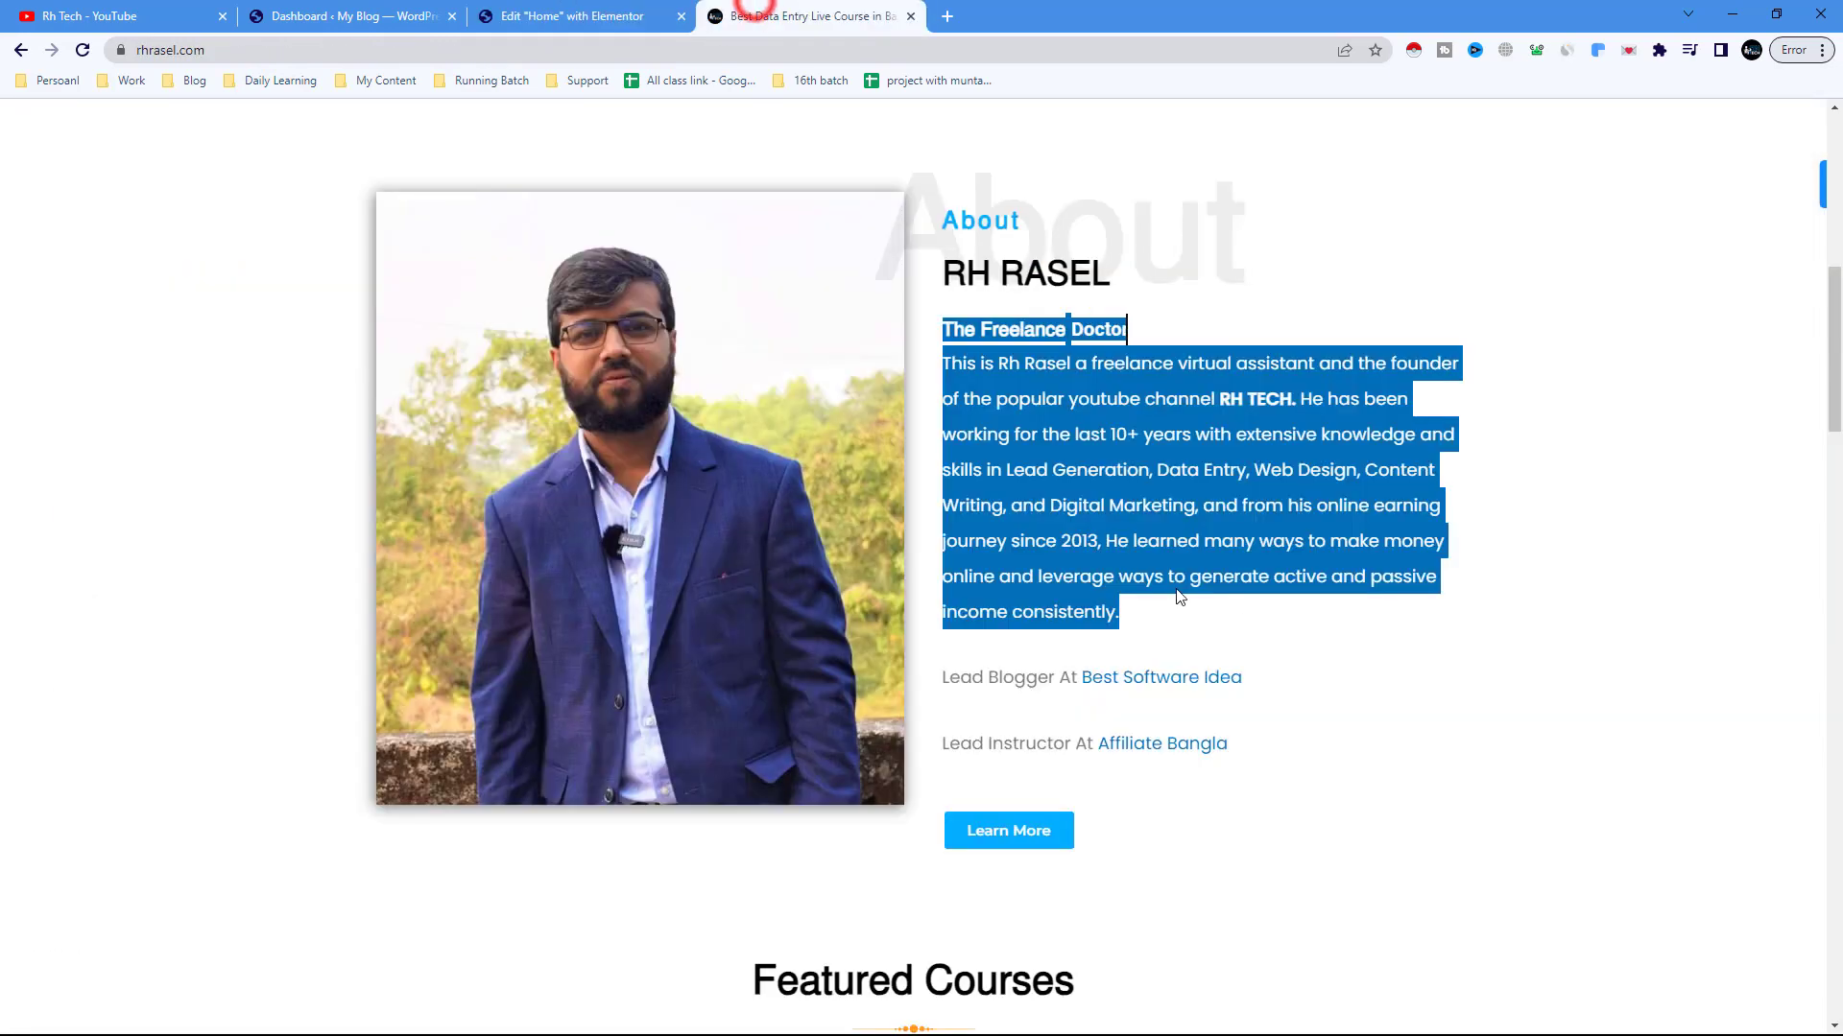
pyautogui.click(1003, 400)
pyautogui.click(969, 372)
pyautogui.moveTo(946, 363); pyautogui.dragTo(1233, 607)
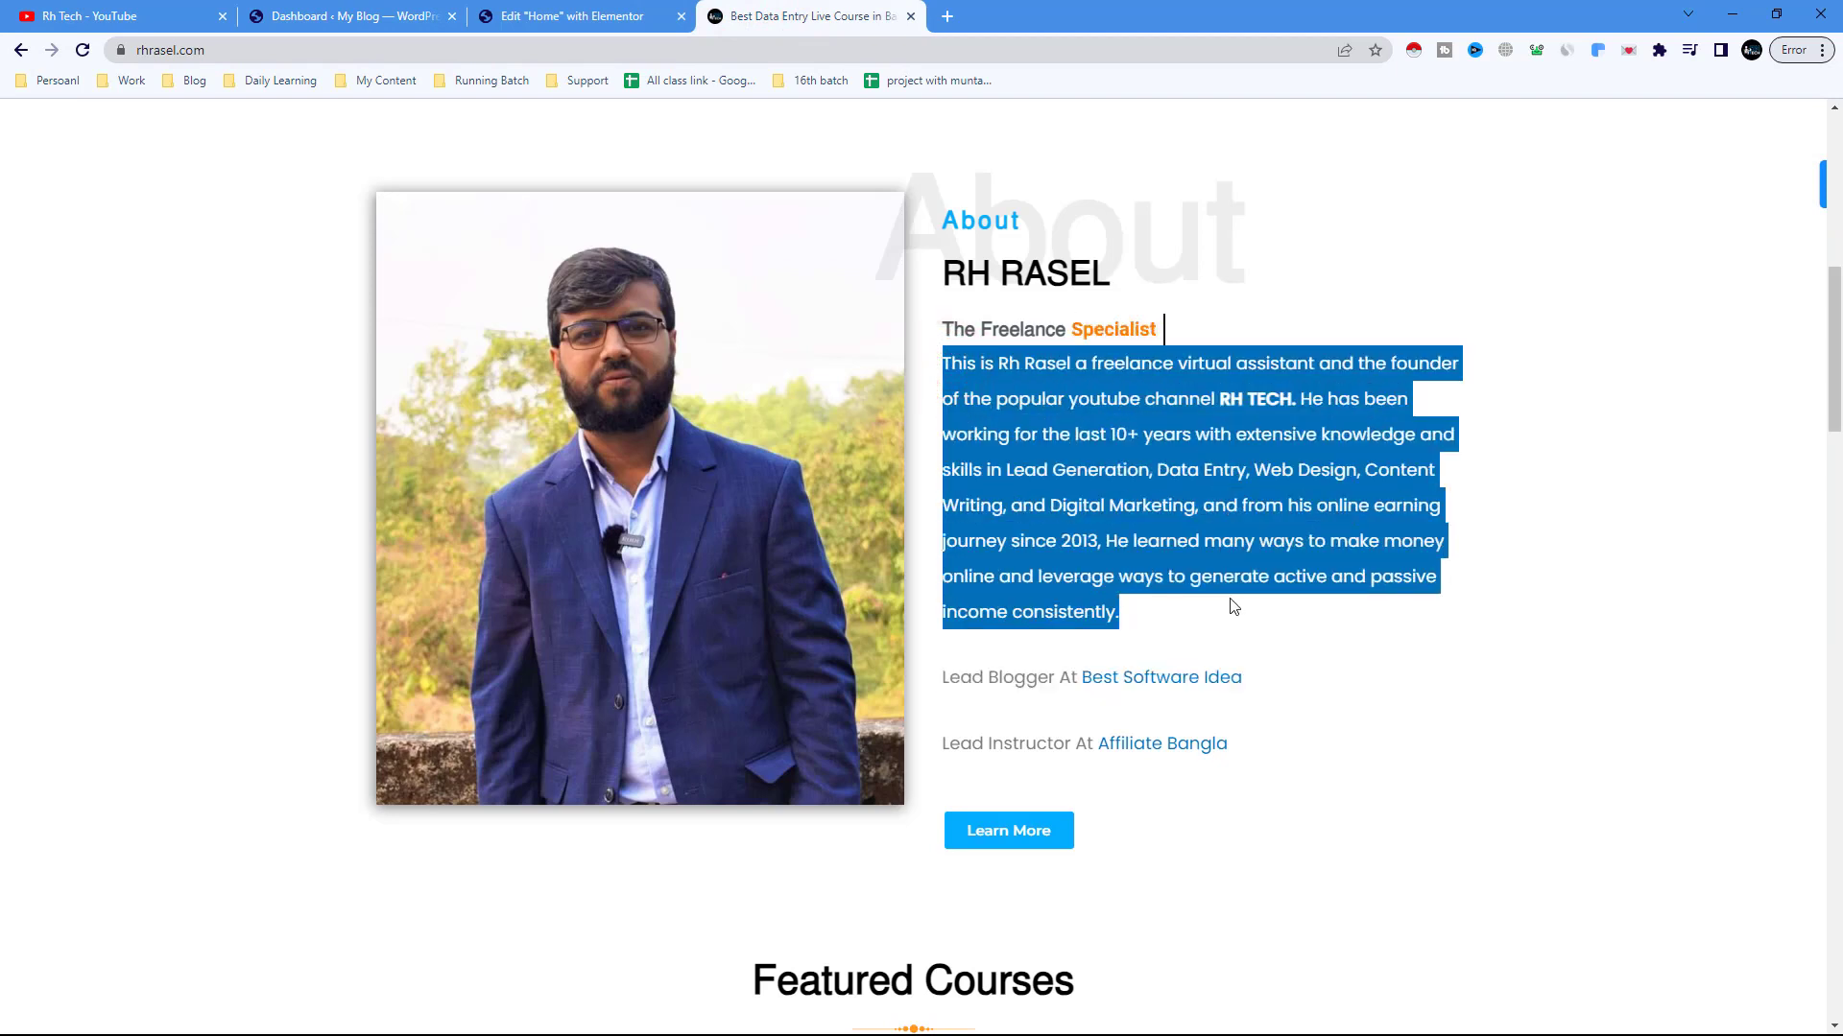
pyautogui.rightClick(1108, 492)
pyautogui.click(1119, 501)
pyautogui.click(652, 17)
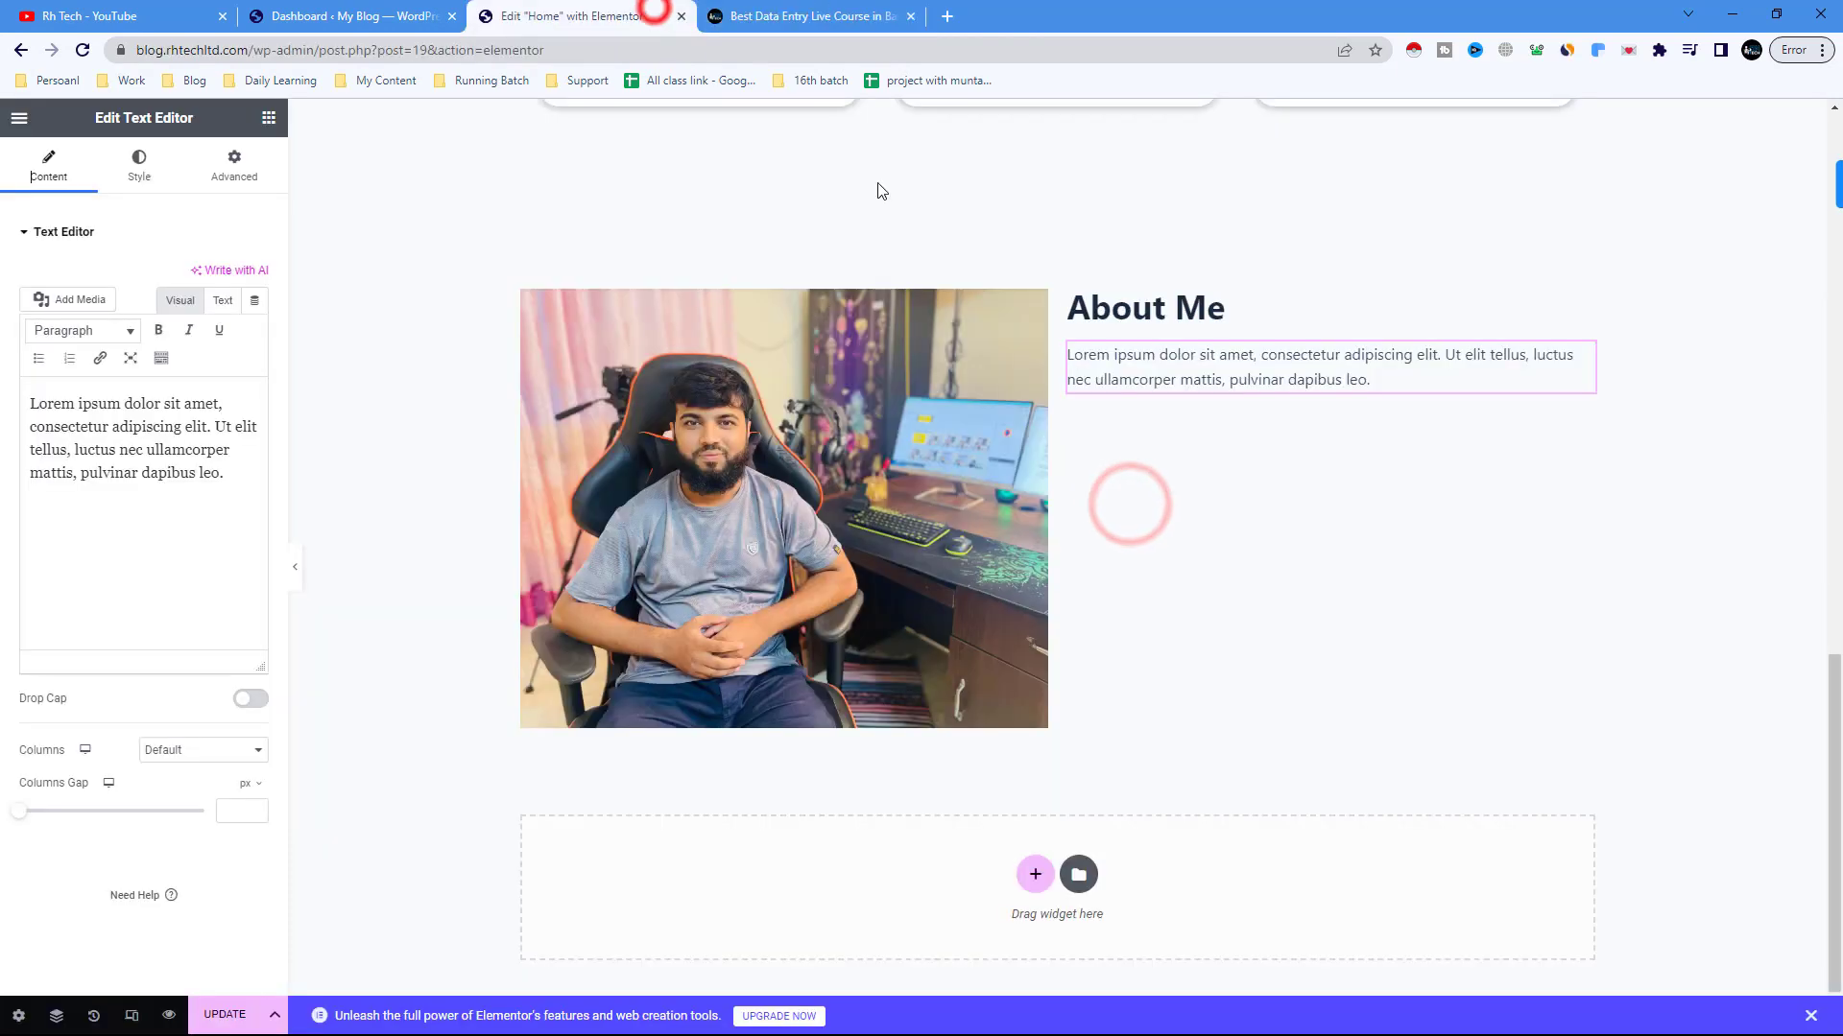
# - Replace the placeholder text in the Text Editor widget under "About Me" with the copied biography paragraph
pyautogui.tripleClick(1120, 370)
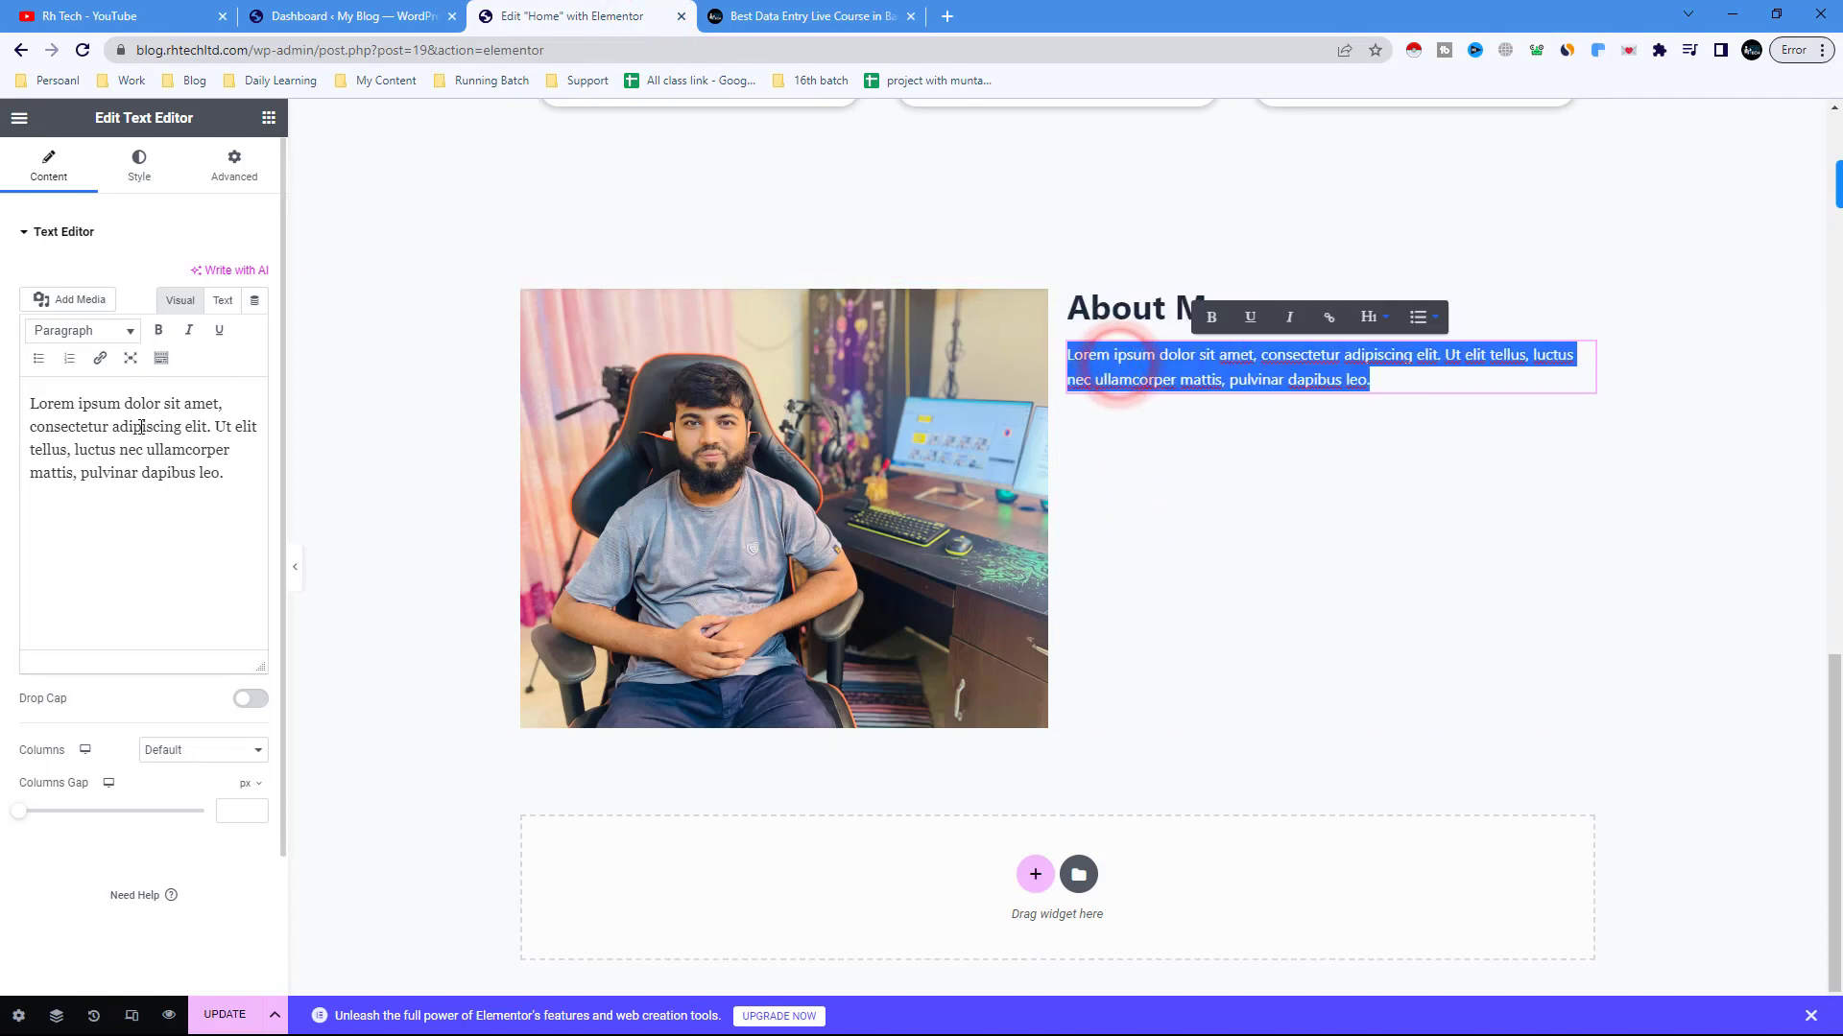
pyautogui.moveTo(238, 473); pyautogui.dragTo(2, 409)
pyautogui.rightClick(84, 415)
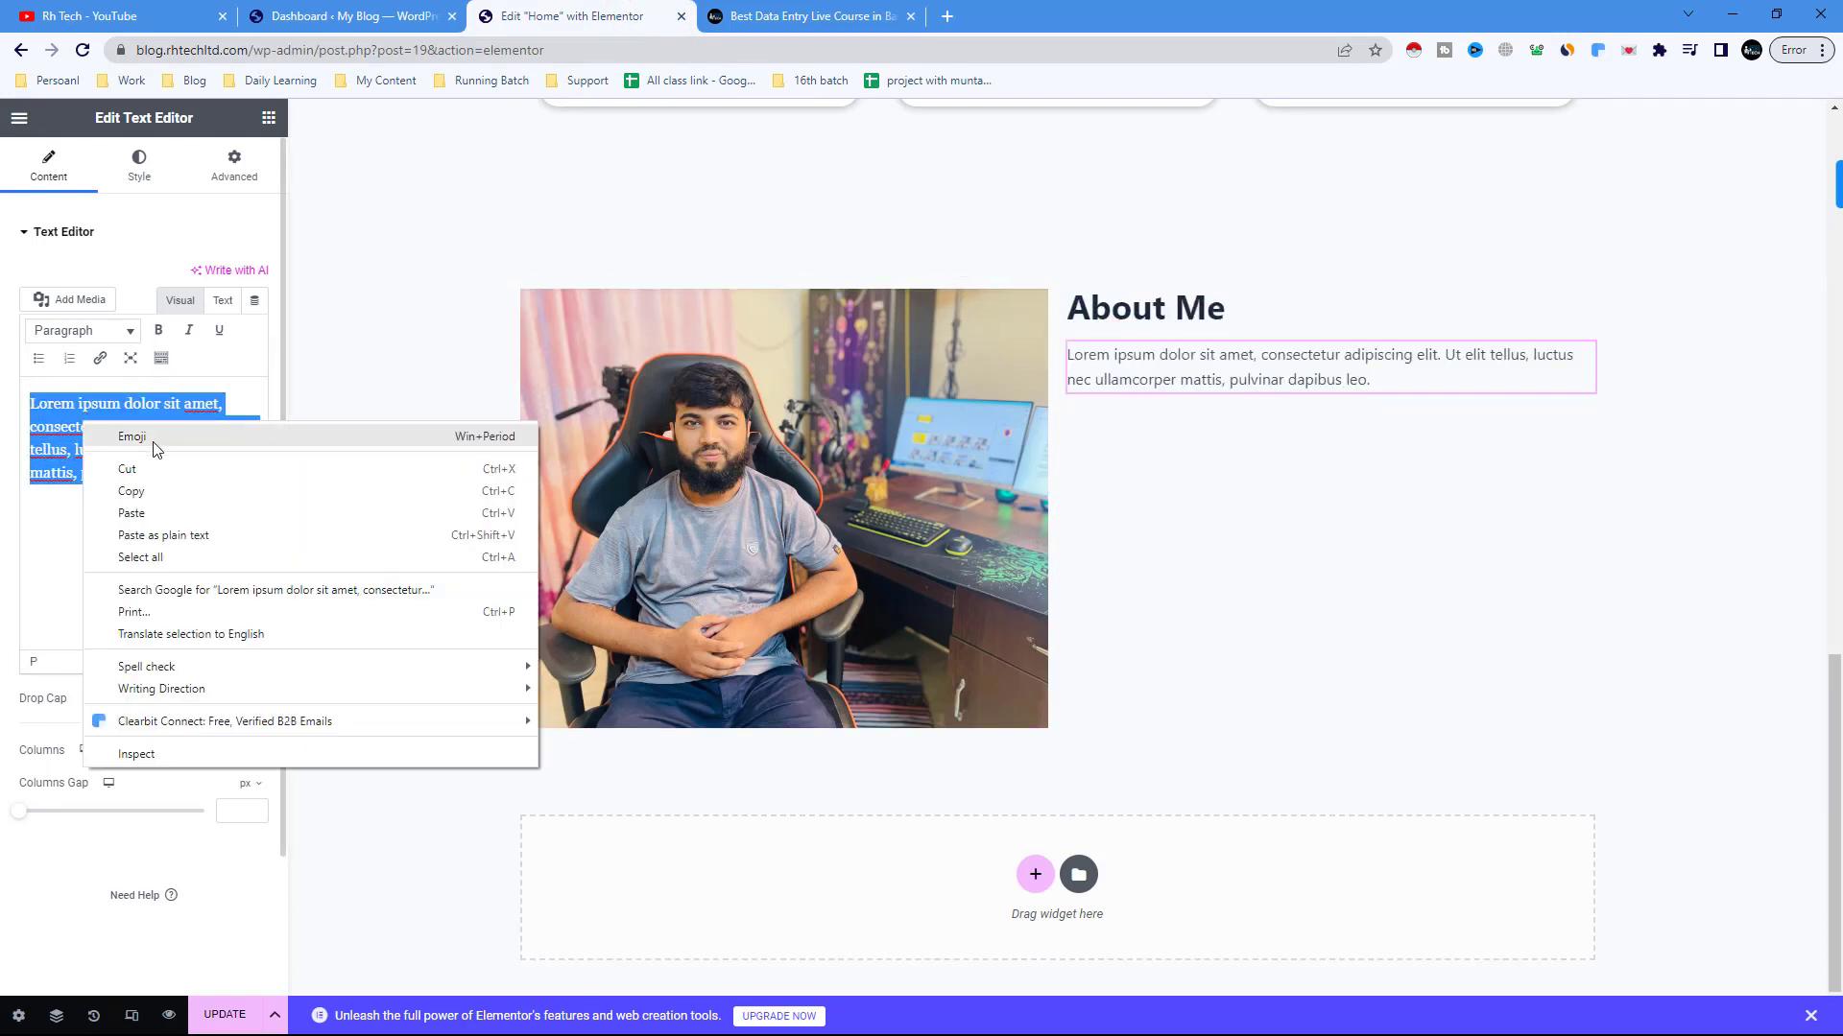
pyautogui.click(150, 498)
pyautogui.hotkey('ctrl', 'Tab')
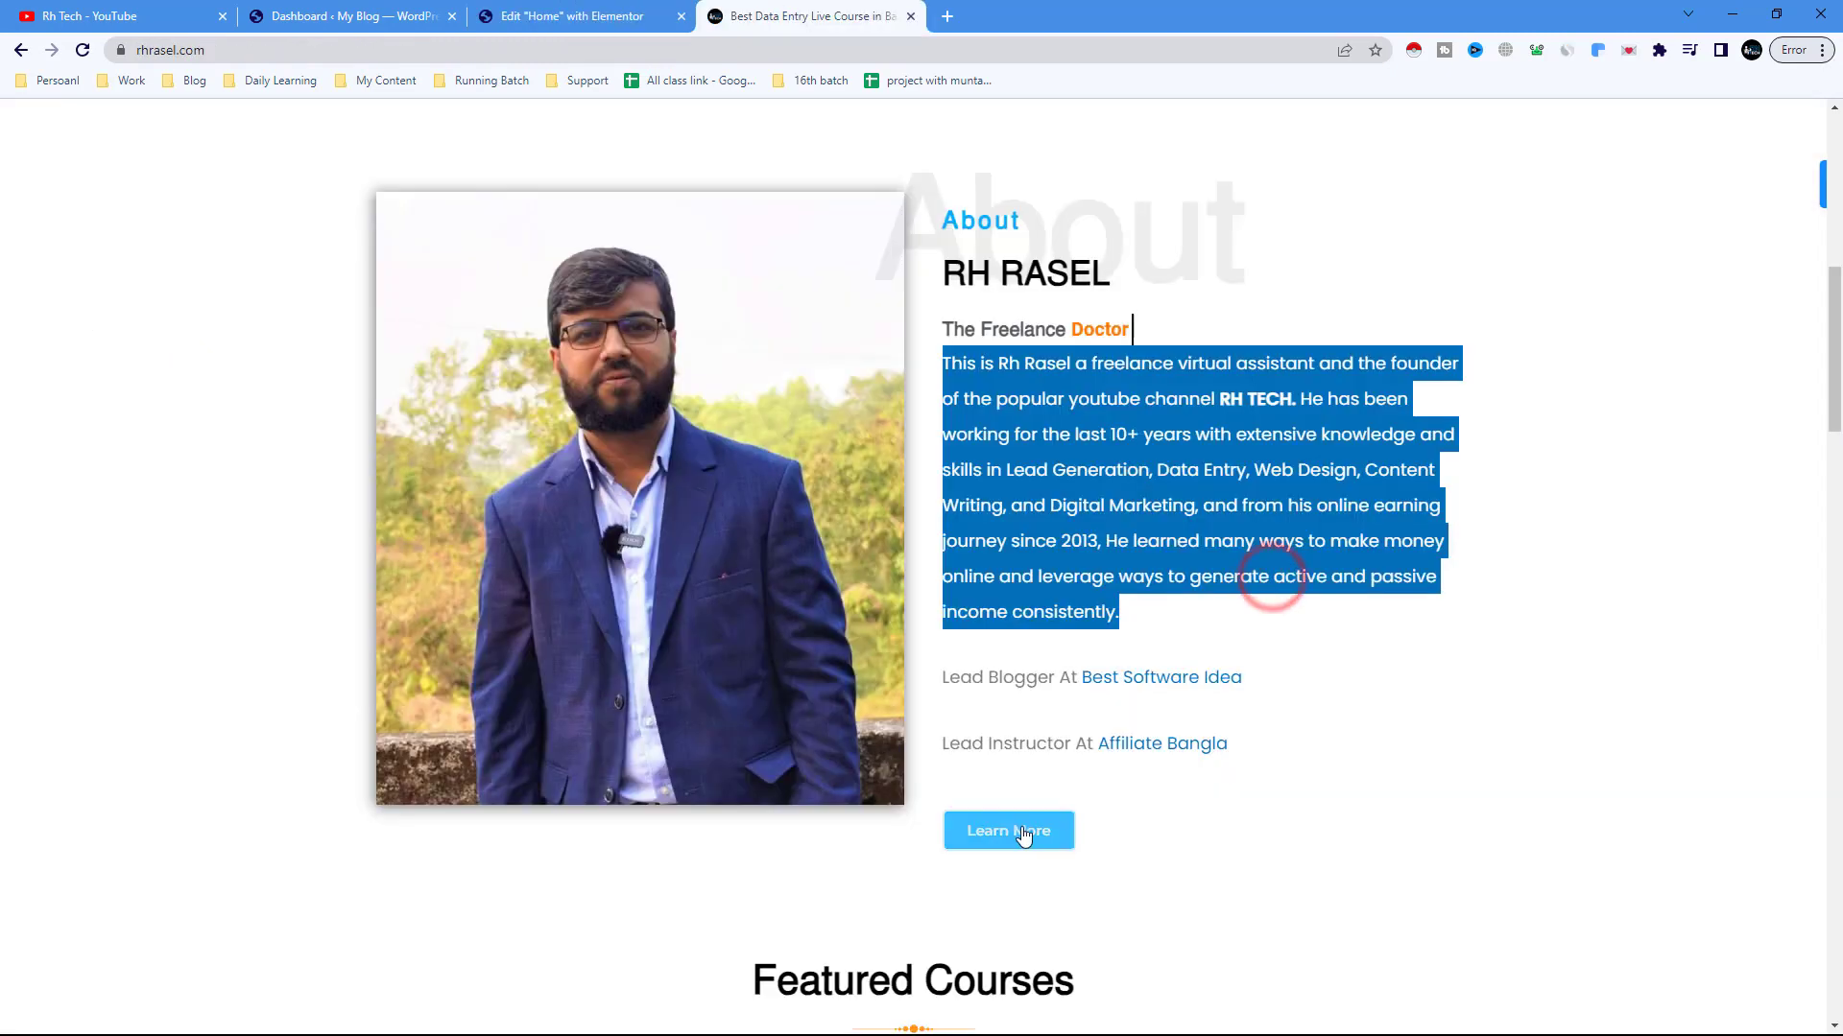
pyautogui.click(572, 16)
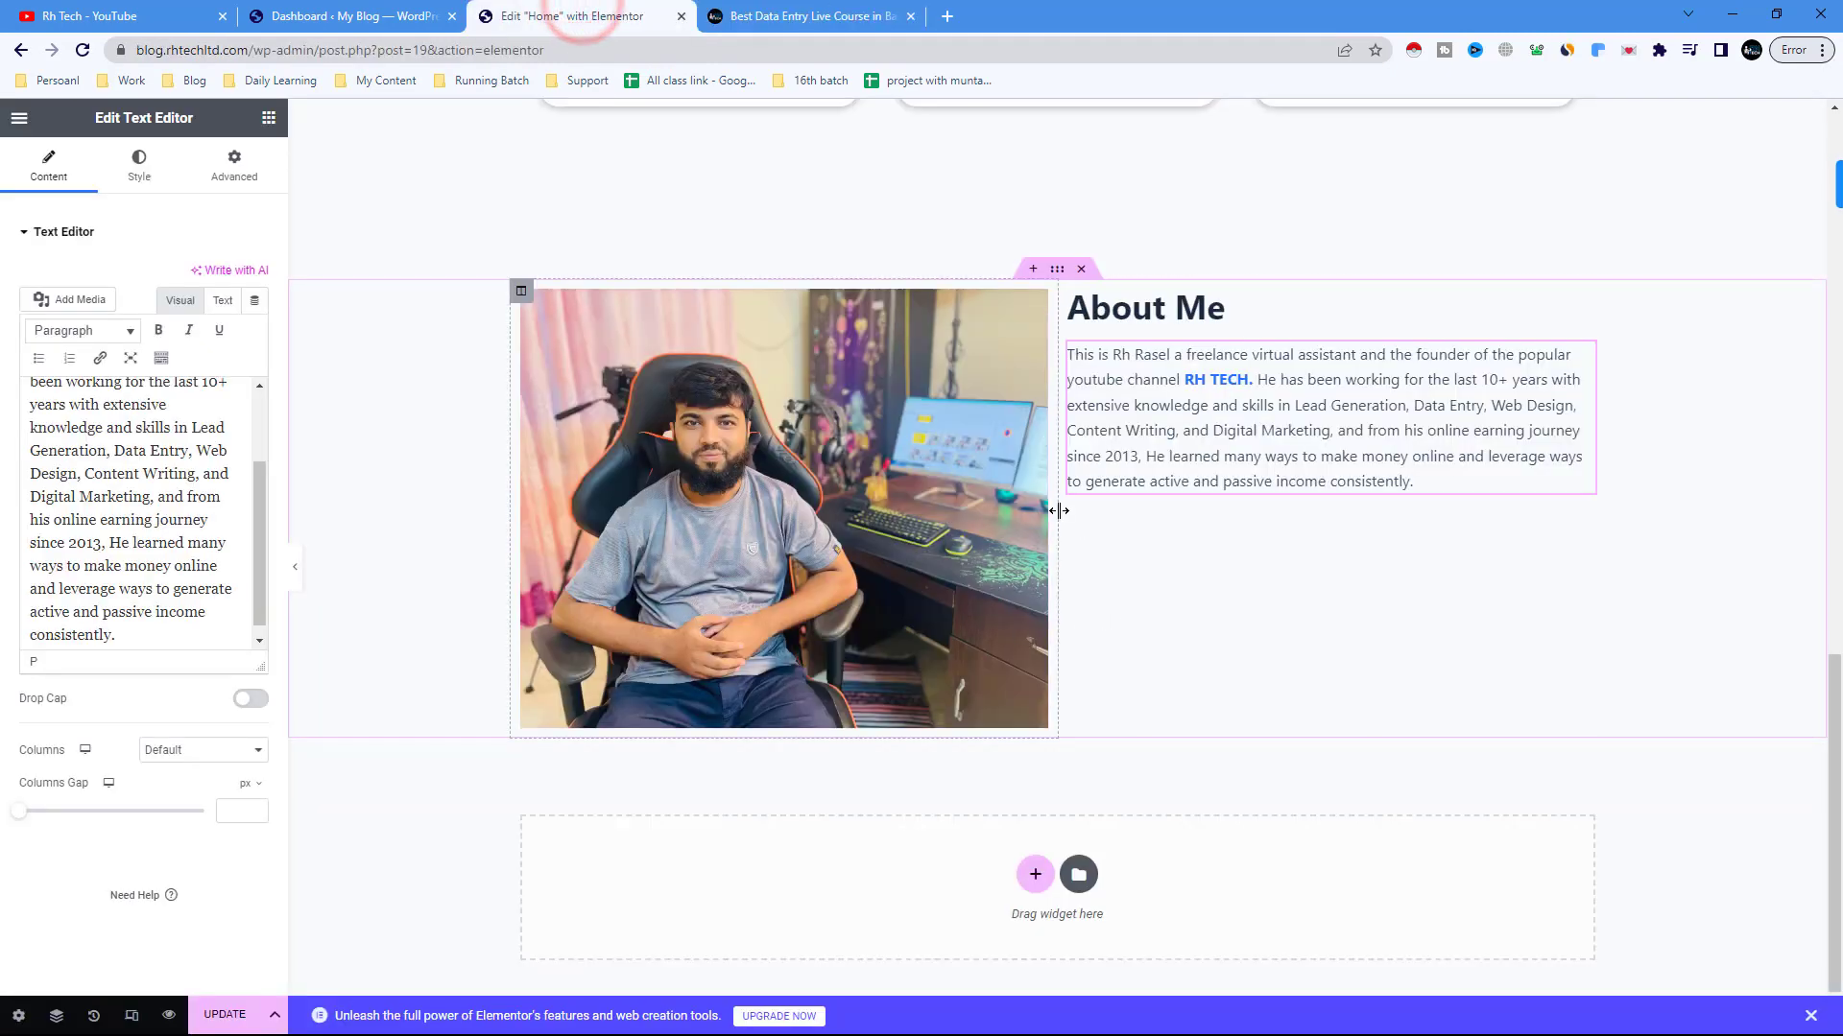
# - Add a Button widget below the biography text and set its text to "Contact Me"
pyautogui.click(270, 117)
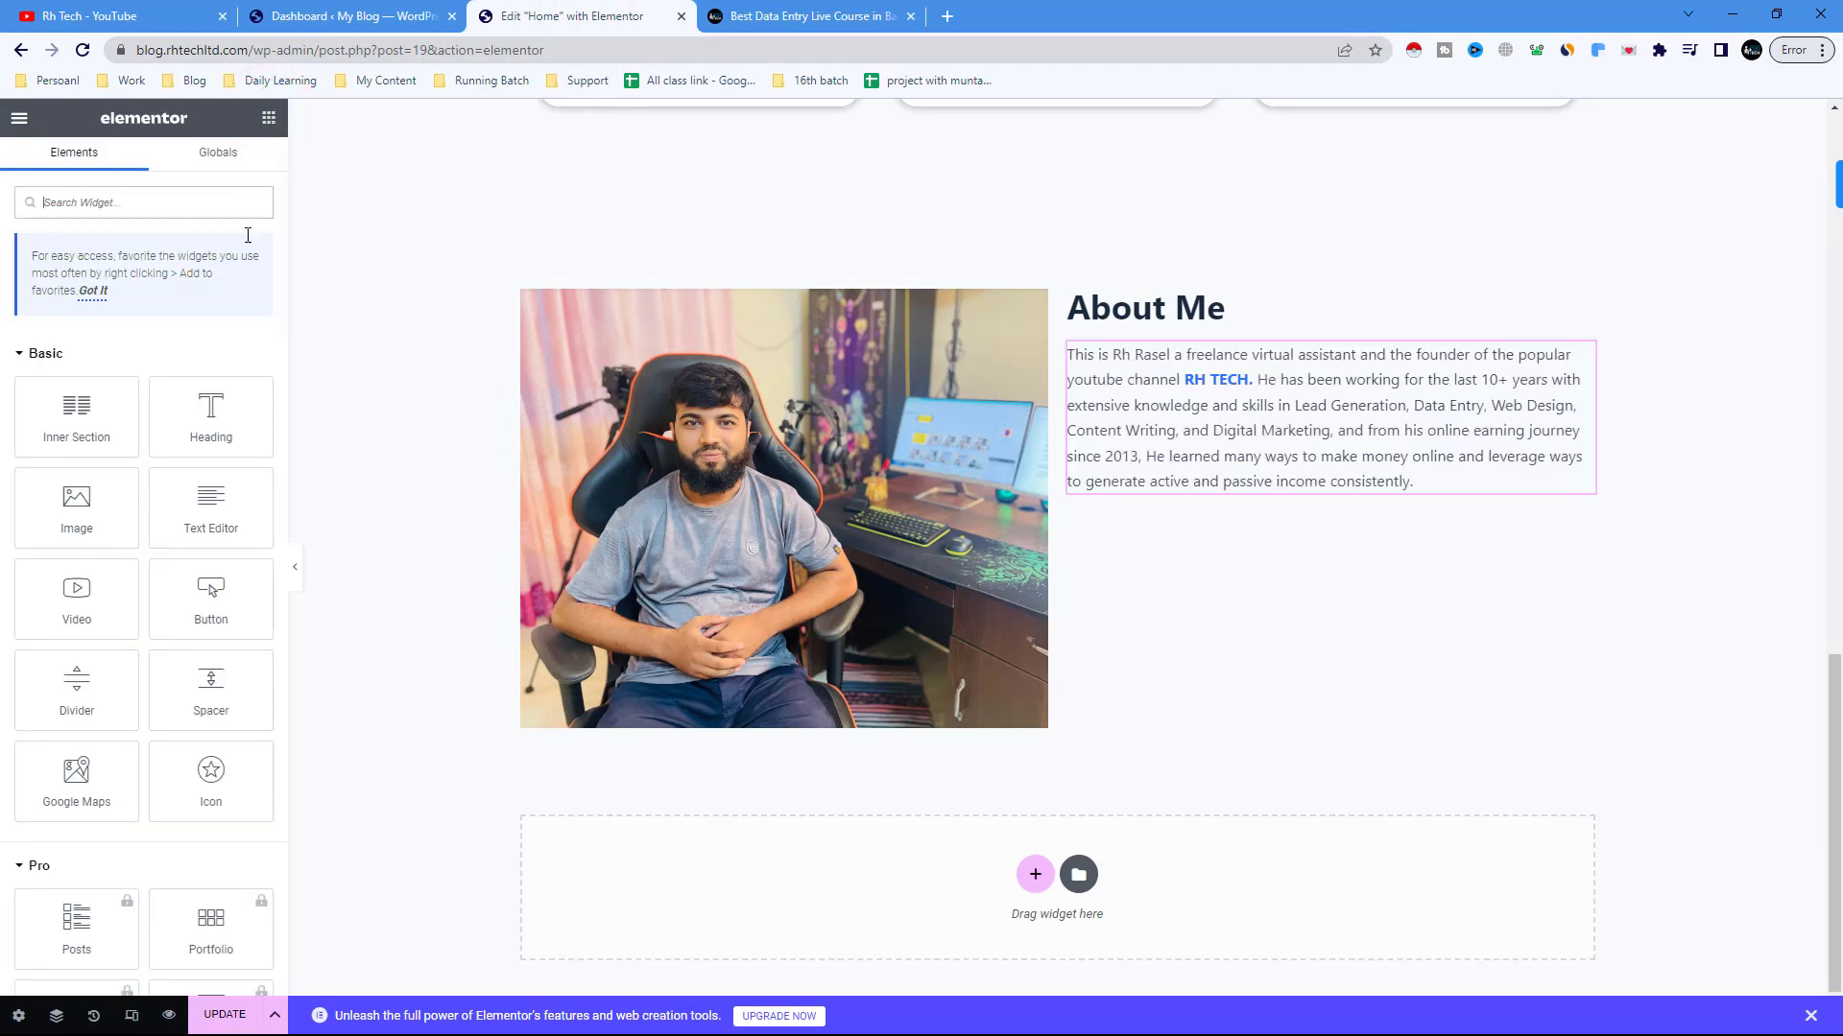
pyautogui.moveTo(204, 605); pyautogui.dragTo(1152, 504)
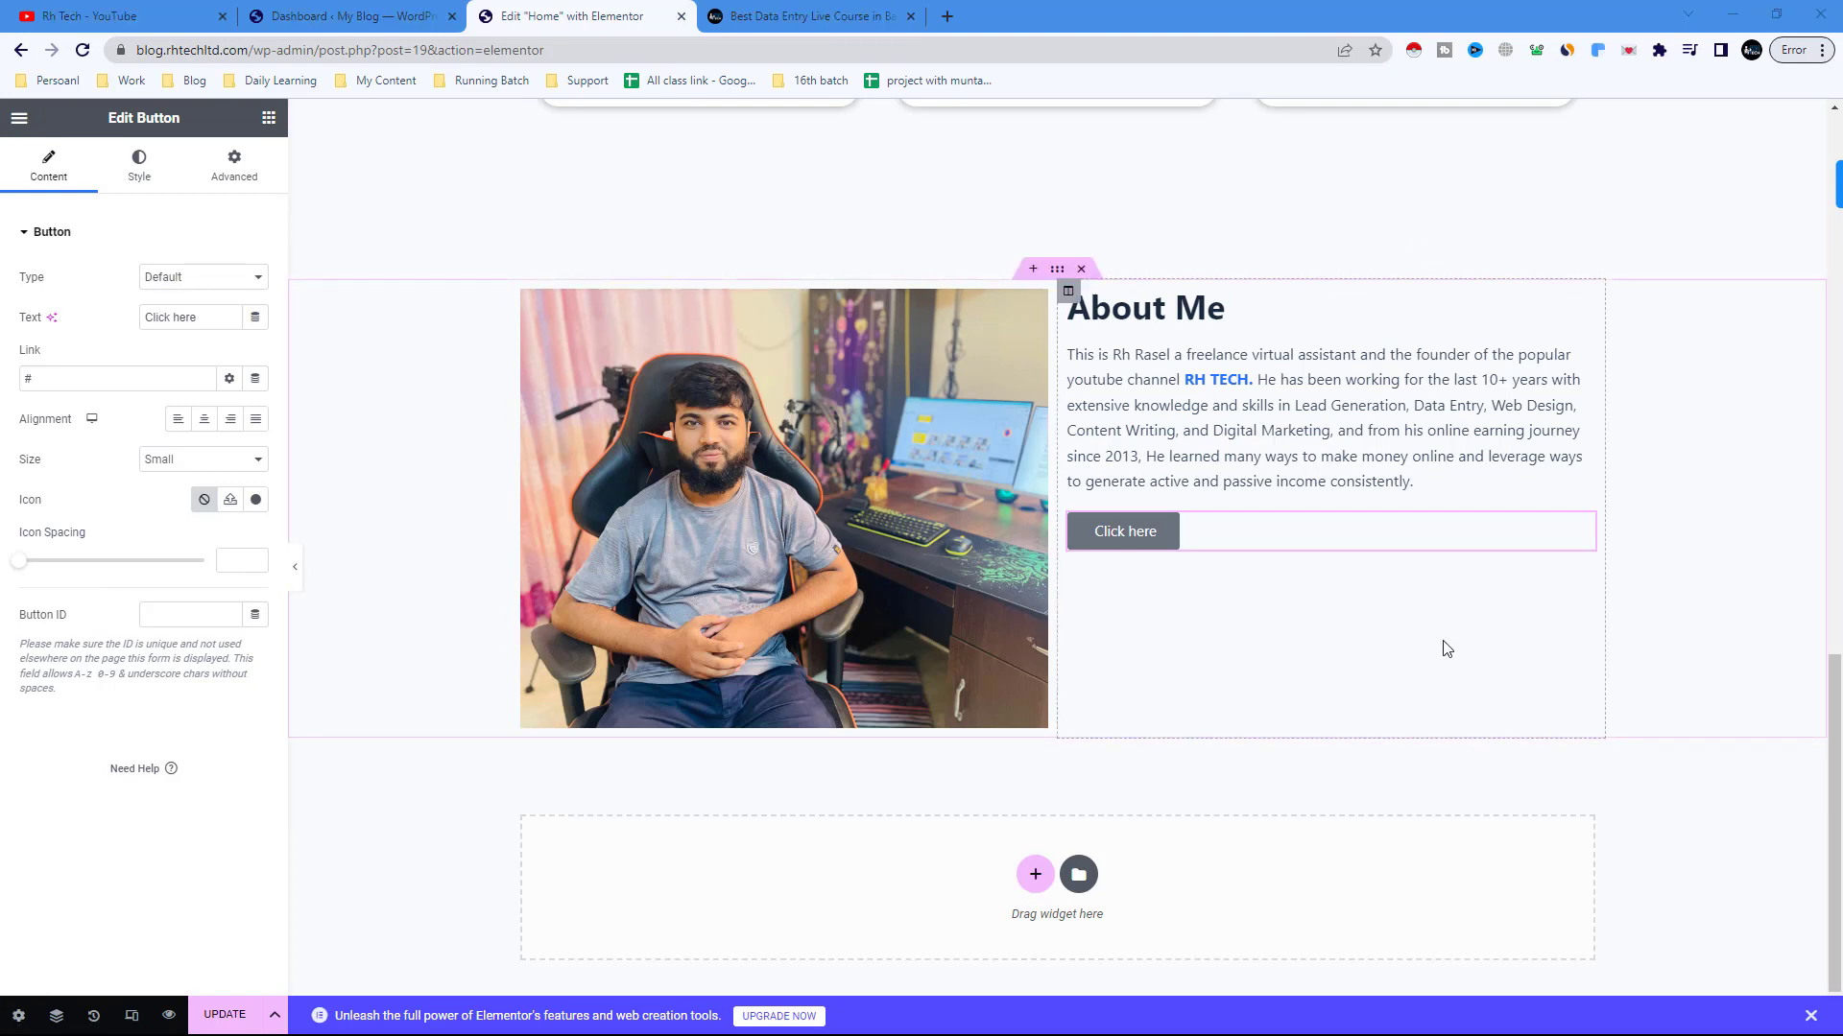
pyautogui.click(1151, 545)
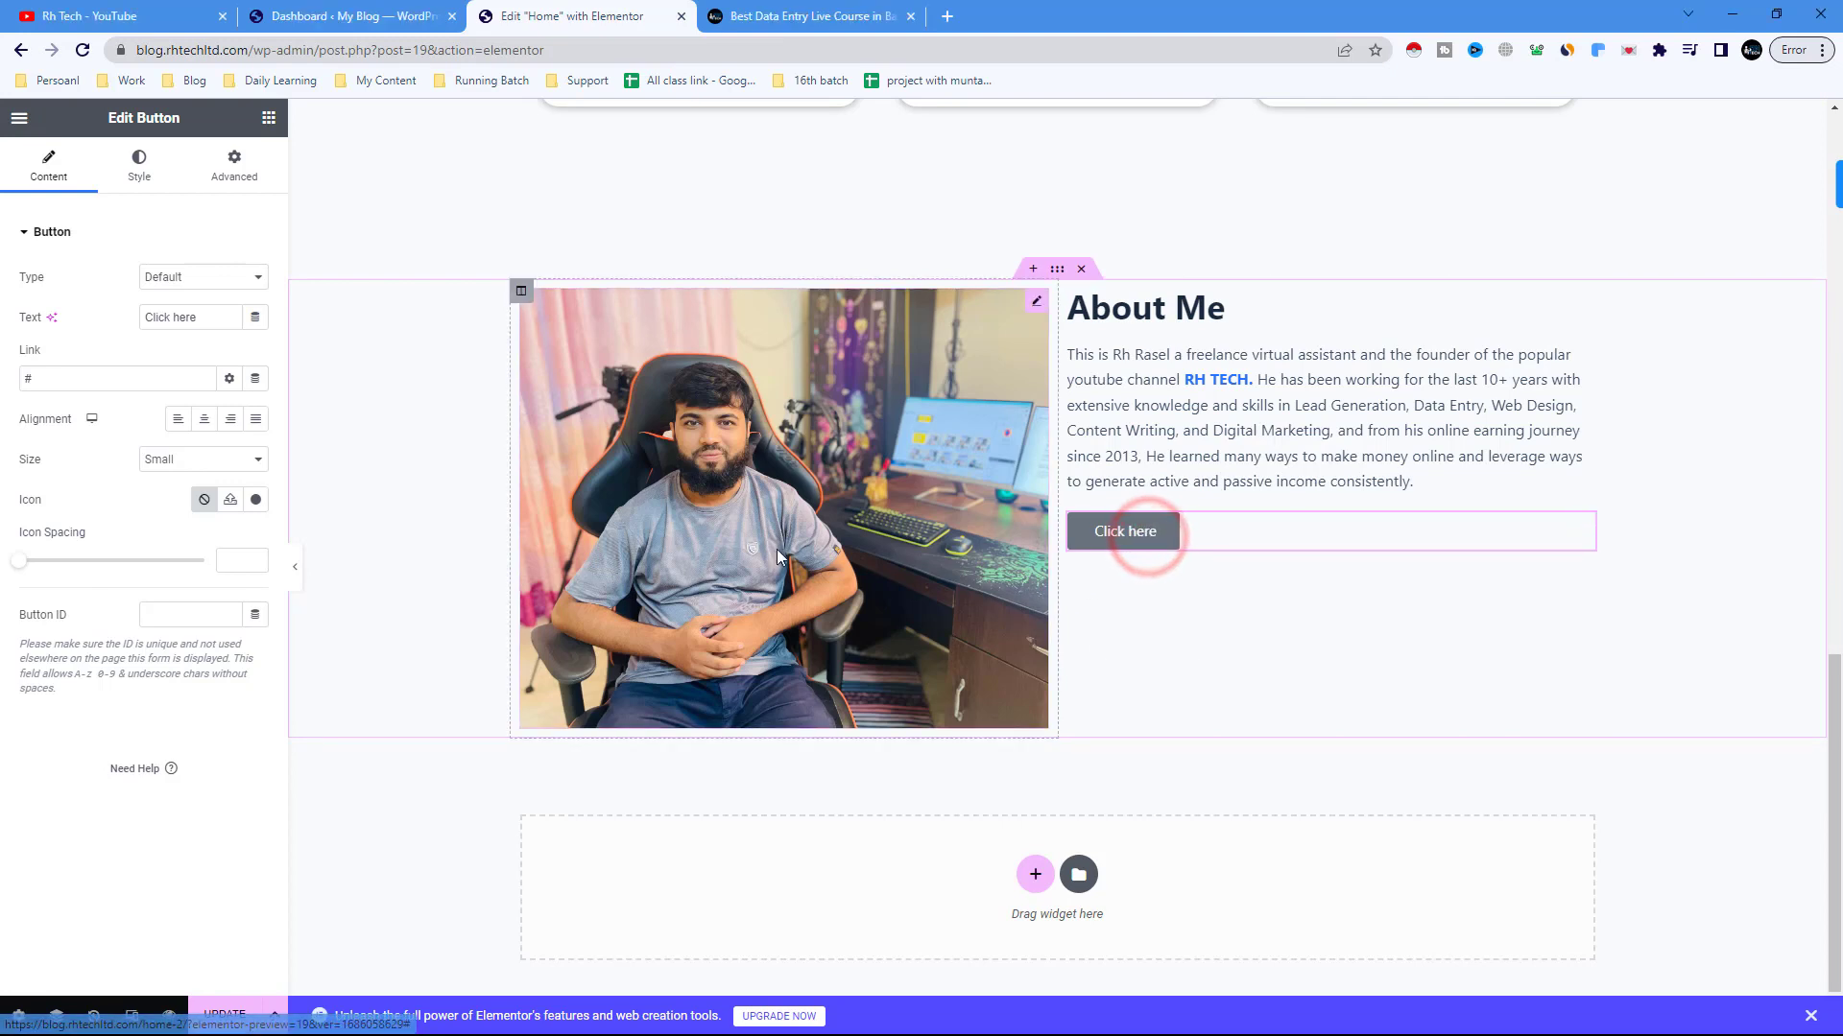
pyautogui.tripleClick(181, 318)
pyautogui.write('C')
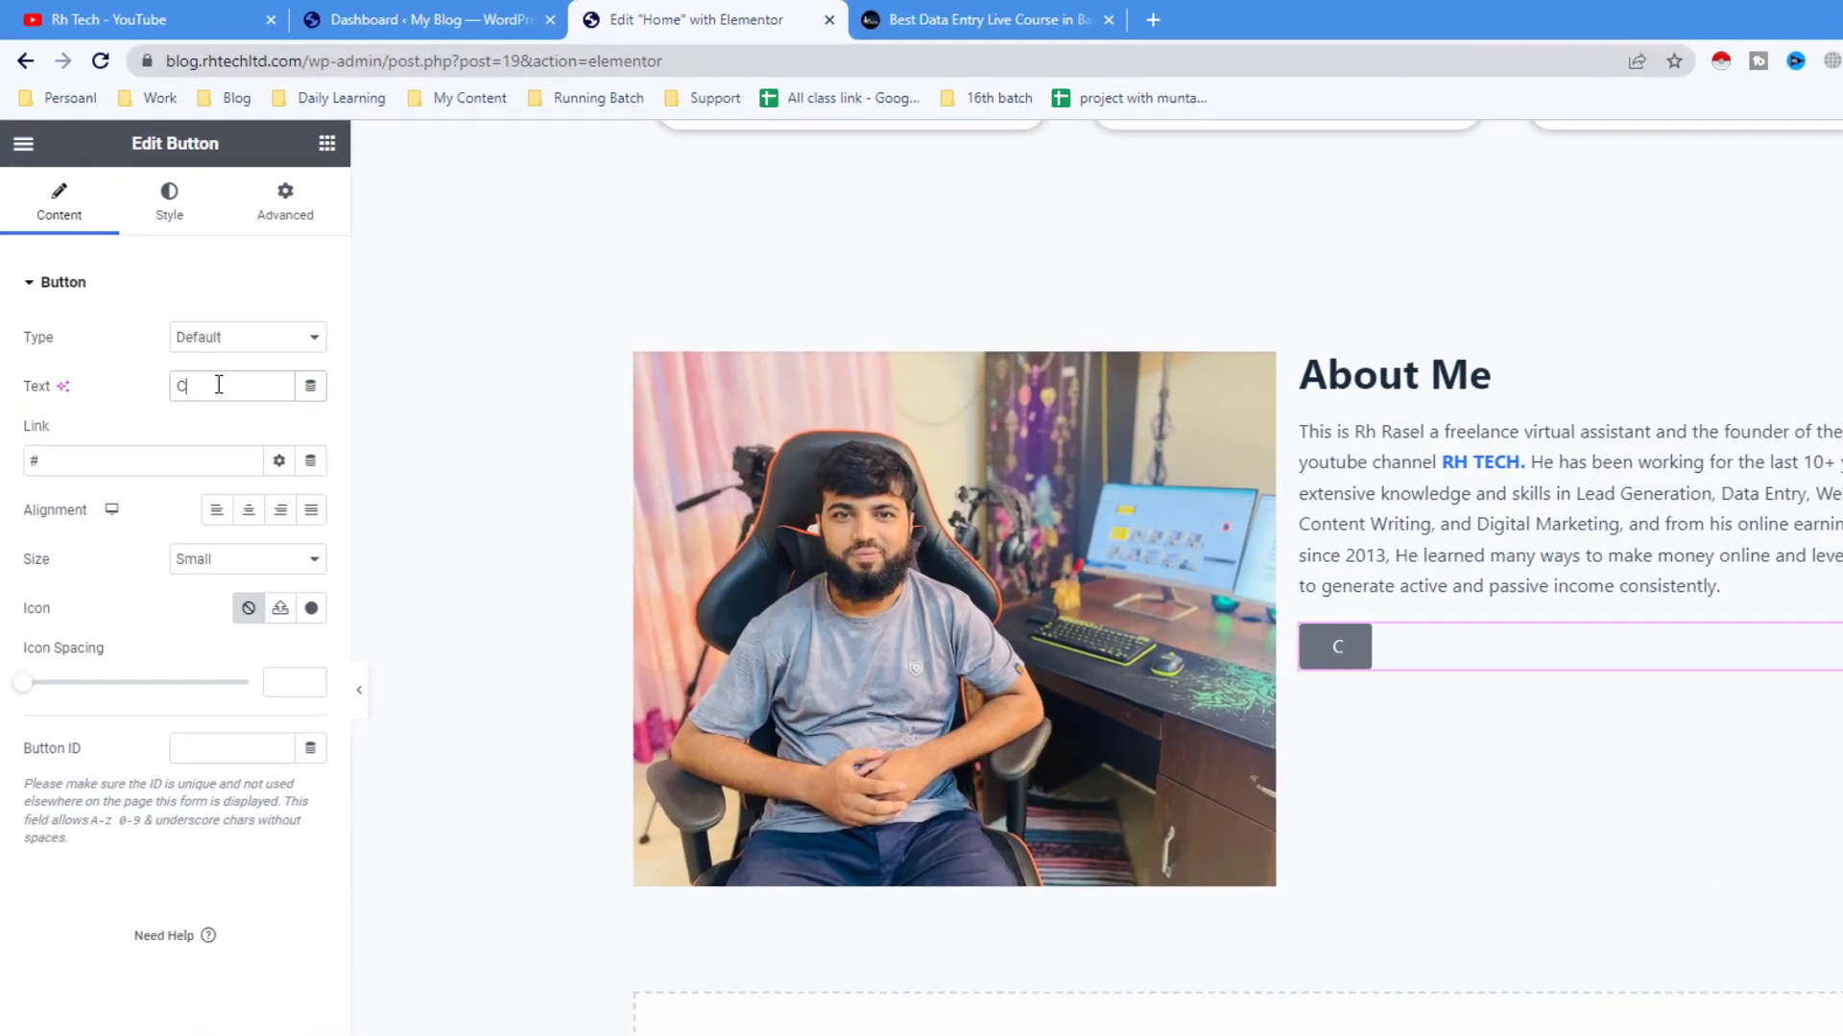
pyautogui.write('ontact M')
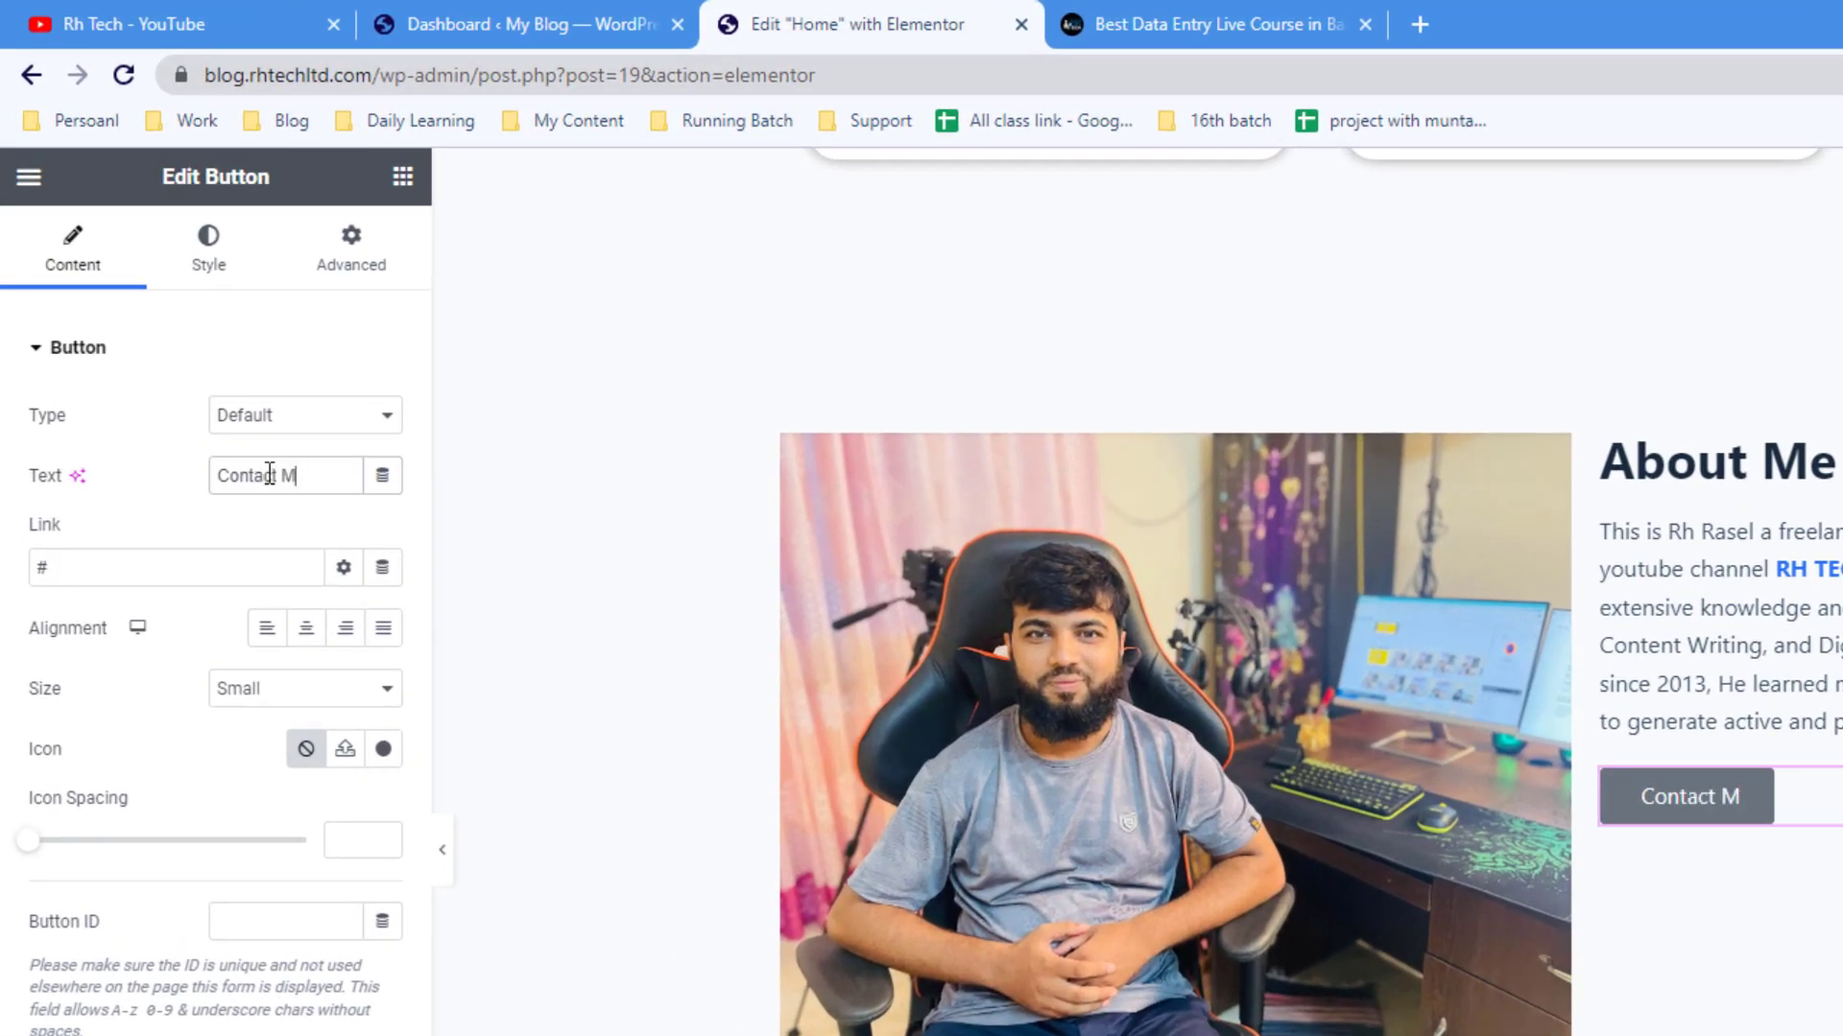
pyautogui.write('e')
pyautogui.moveTo(86, 570); pyautogui.dragTo(19, 582)
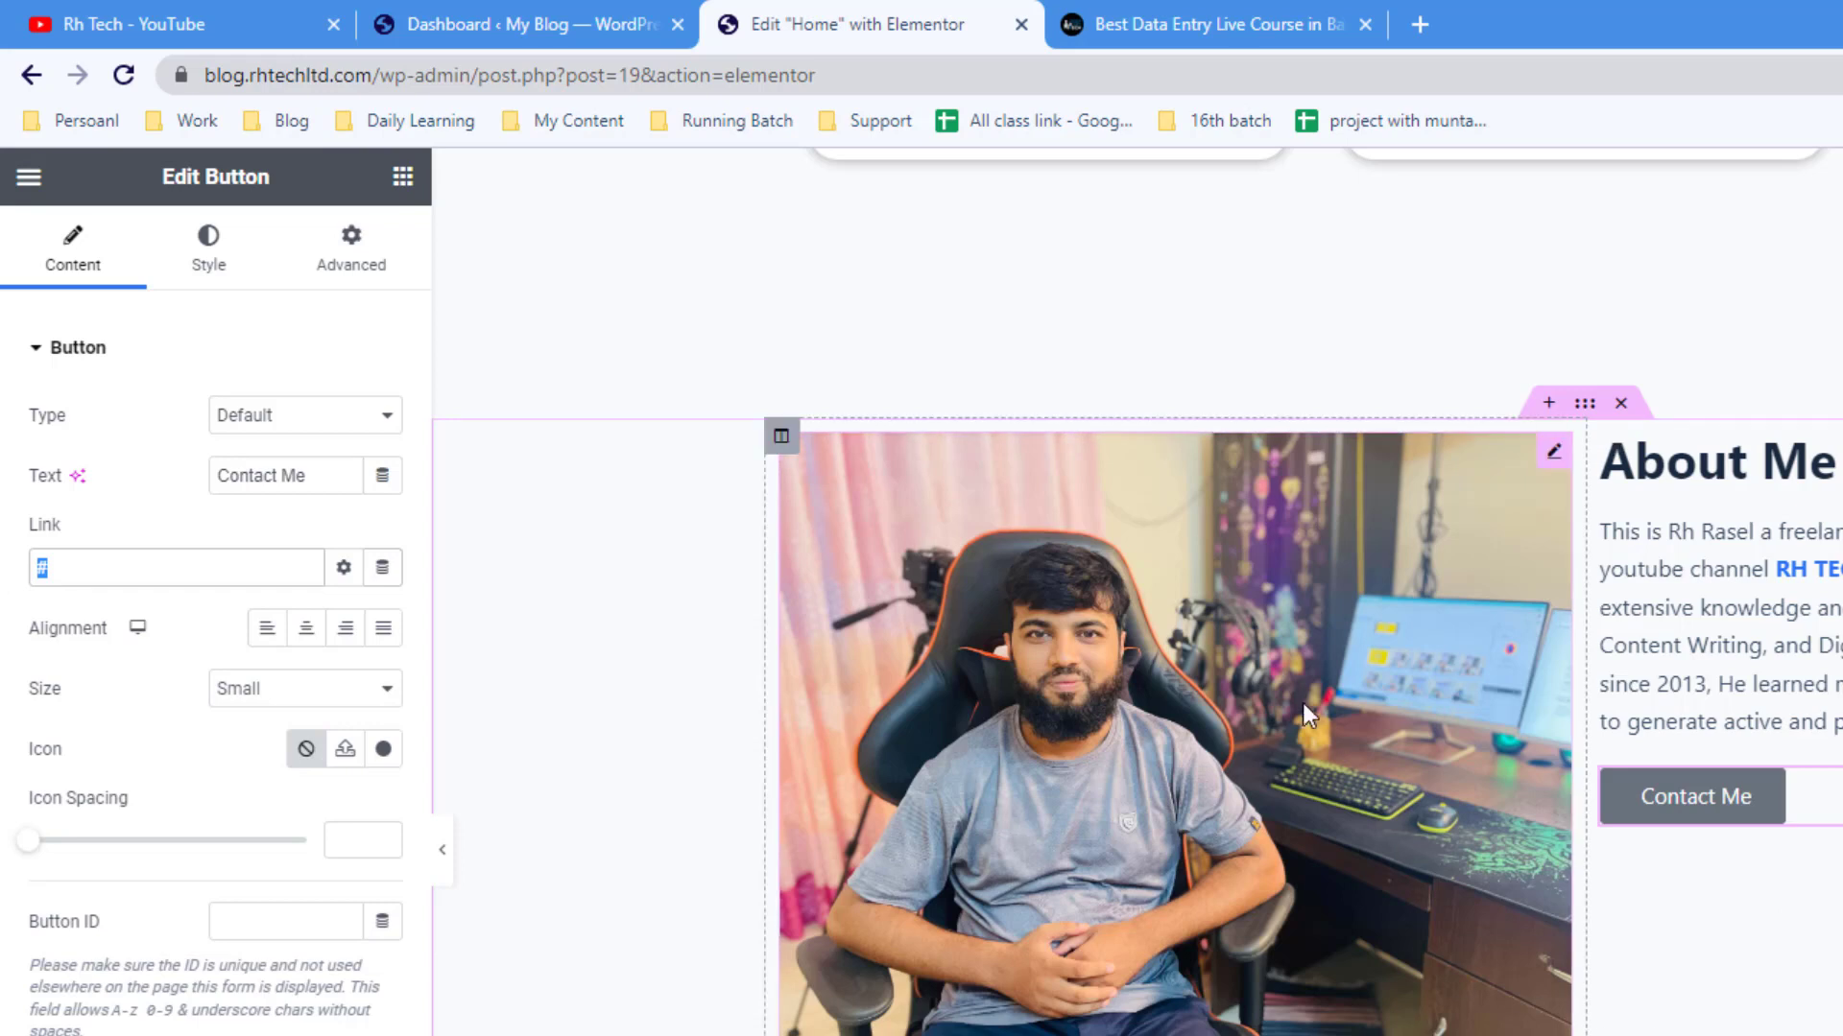
# - Set the About Me photo's max width to 38% and its border radius to 100 px on all corners
pyautogui.click(1332, 703)
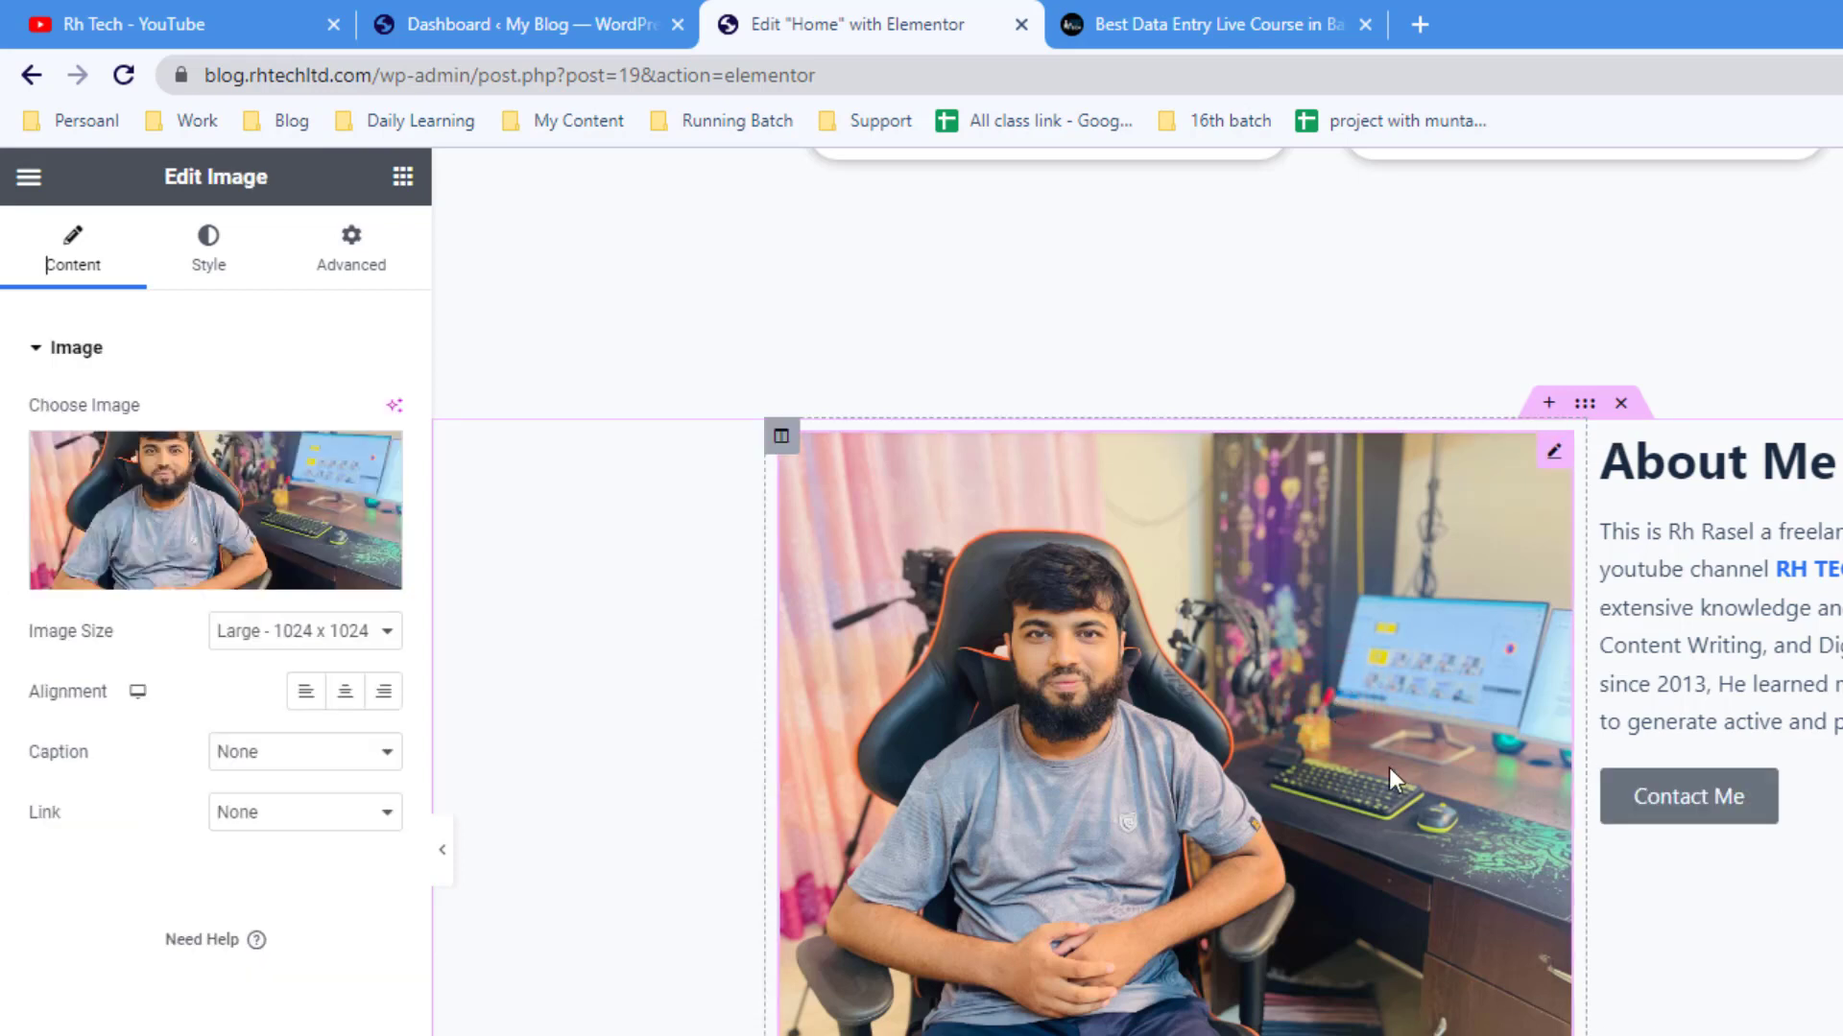
pyautogui.click(1554, 451)
pyautogui.click(221, 261)
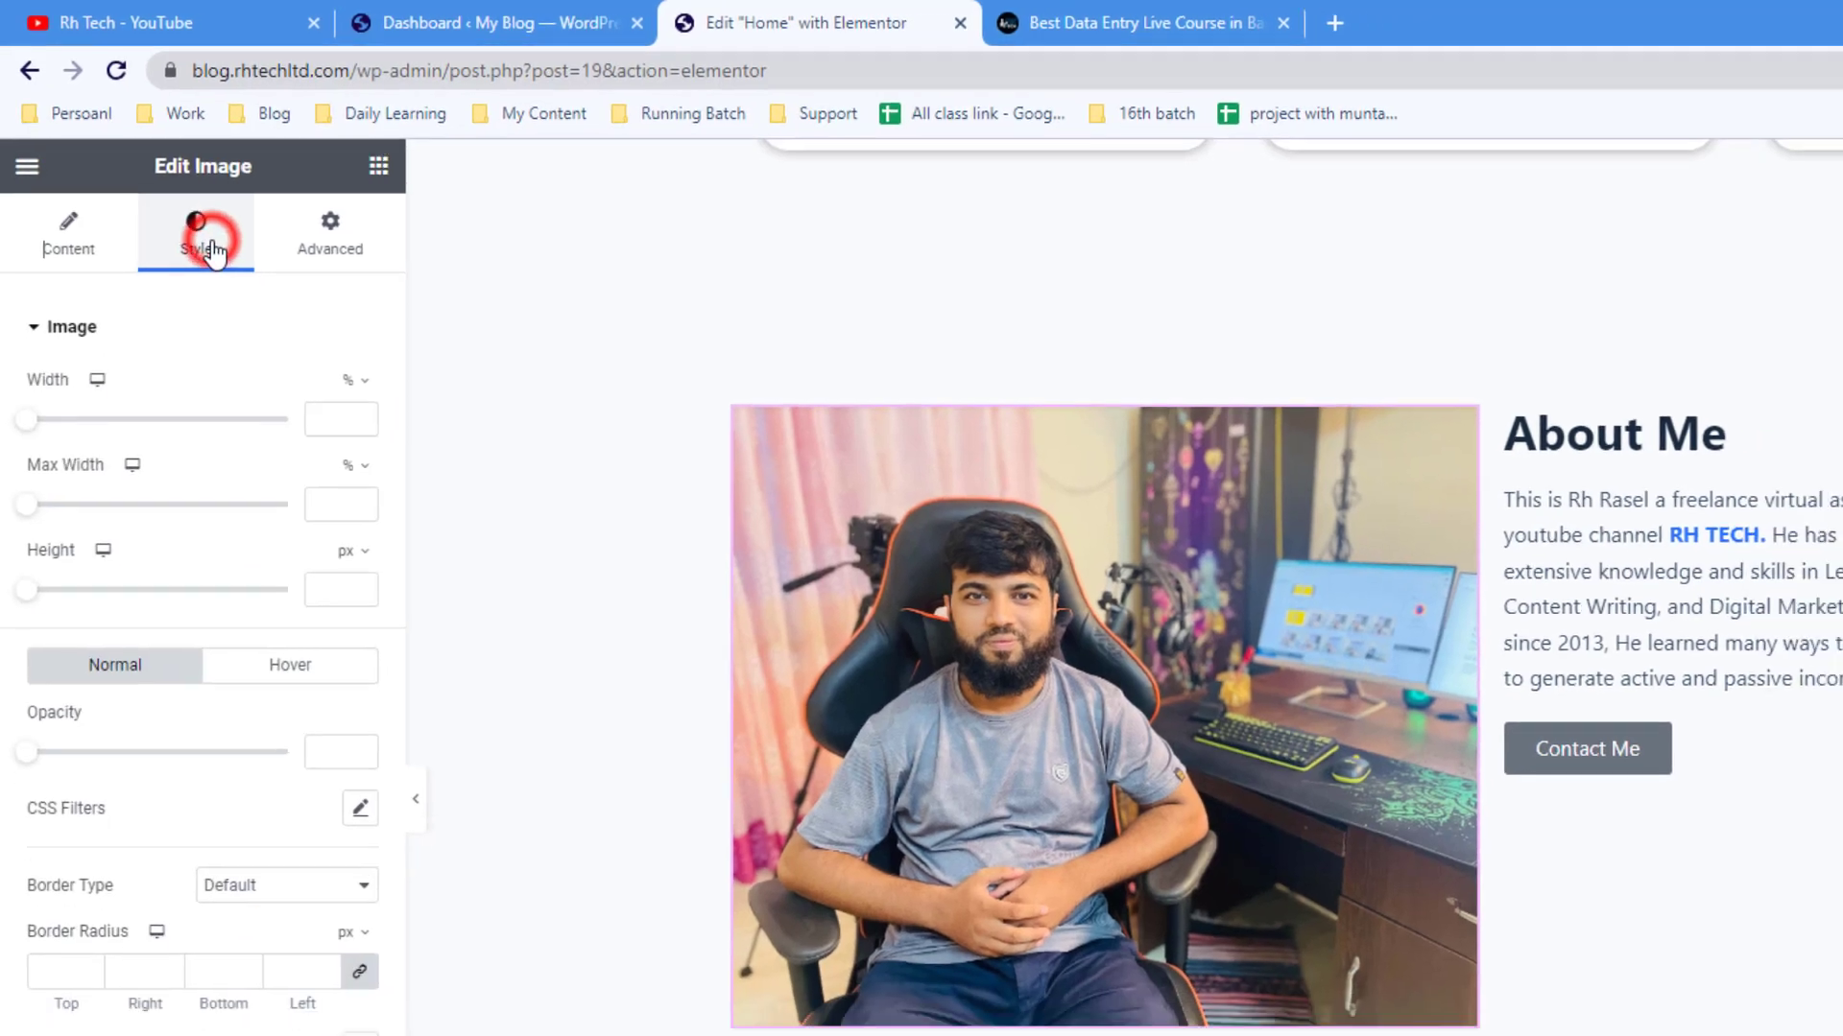
pyautogui.moveTo(18, 373); pyautogui.dragTo(89, 365)
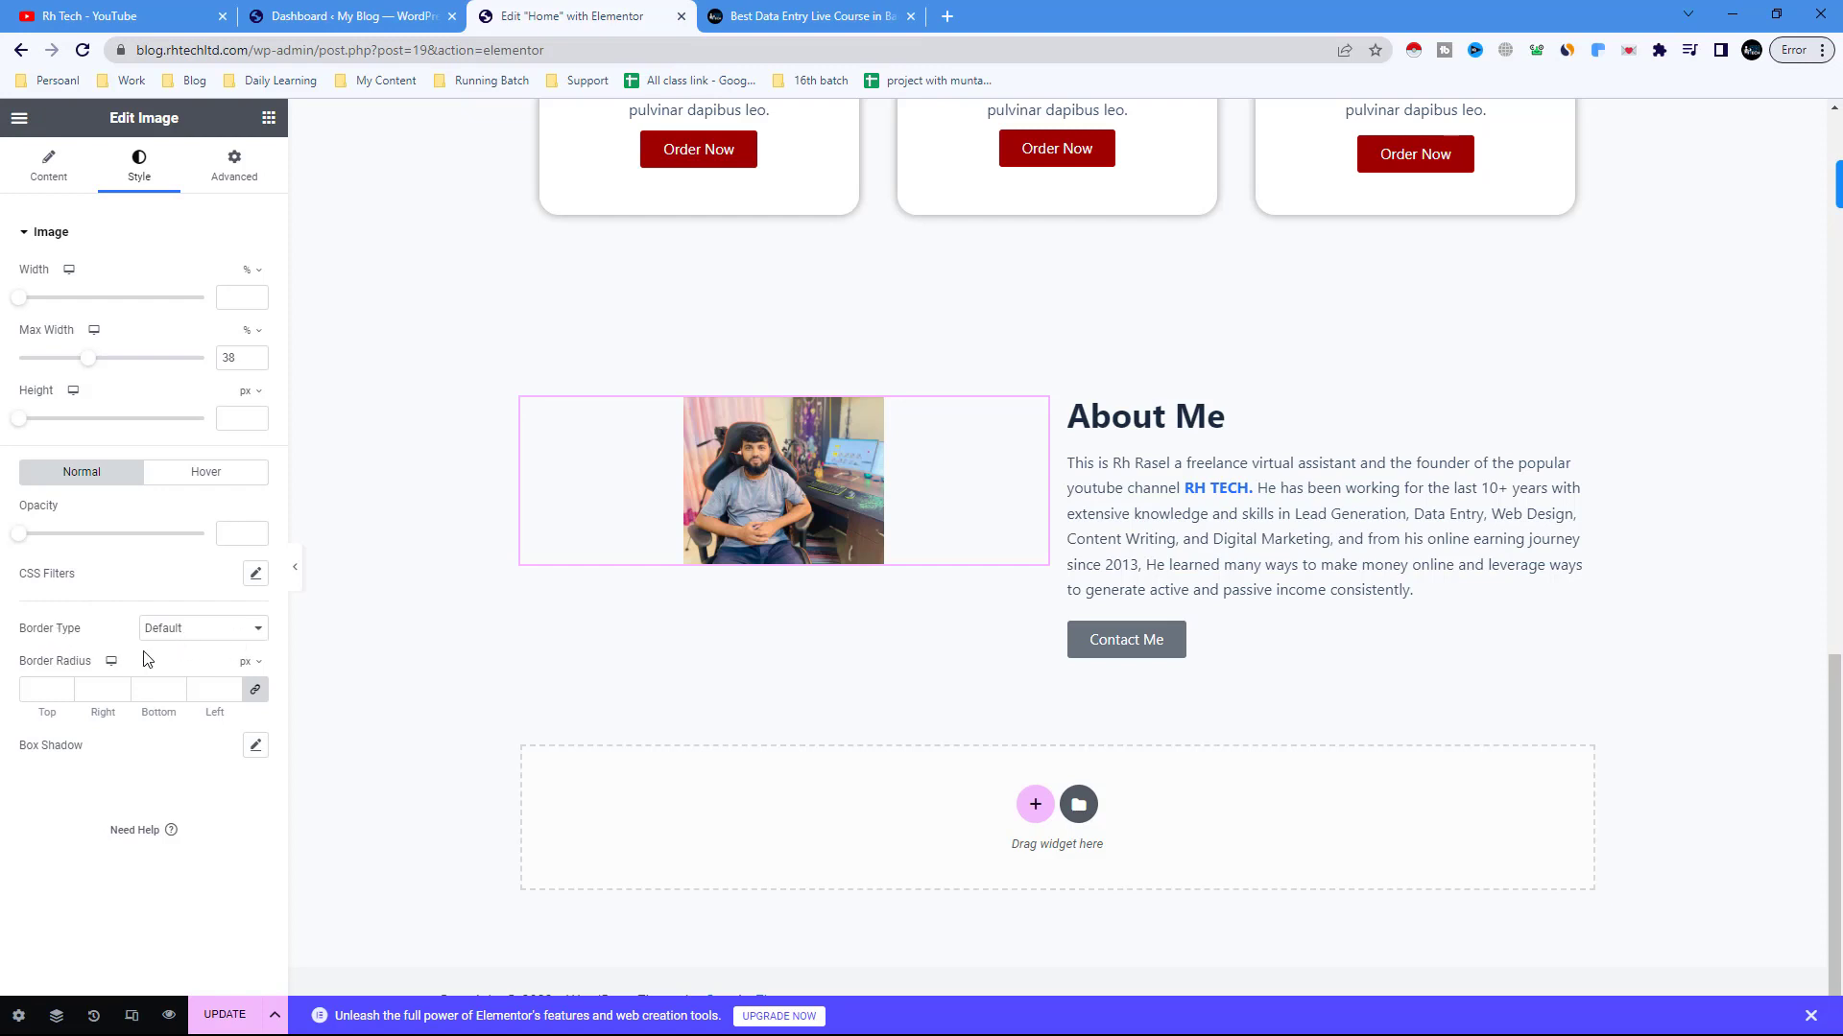
pyautogui.click(38, 693)
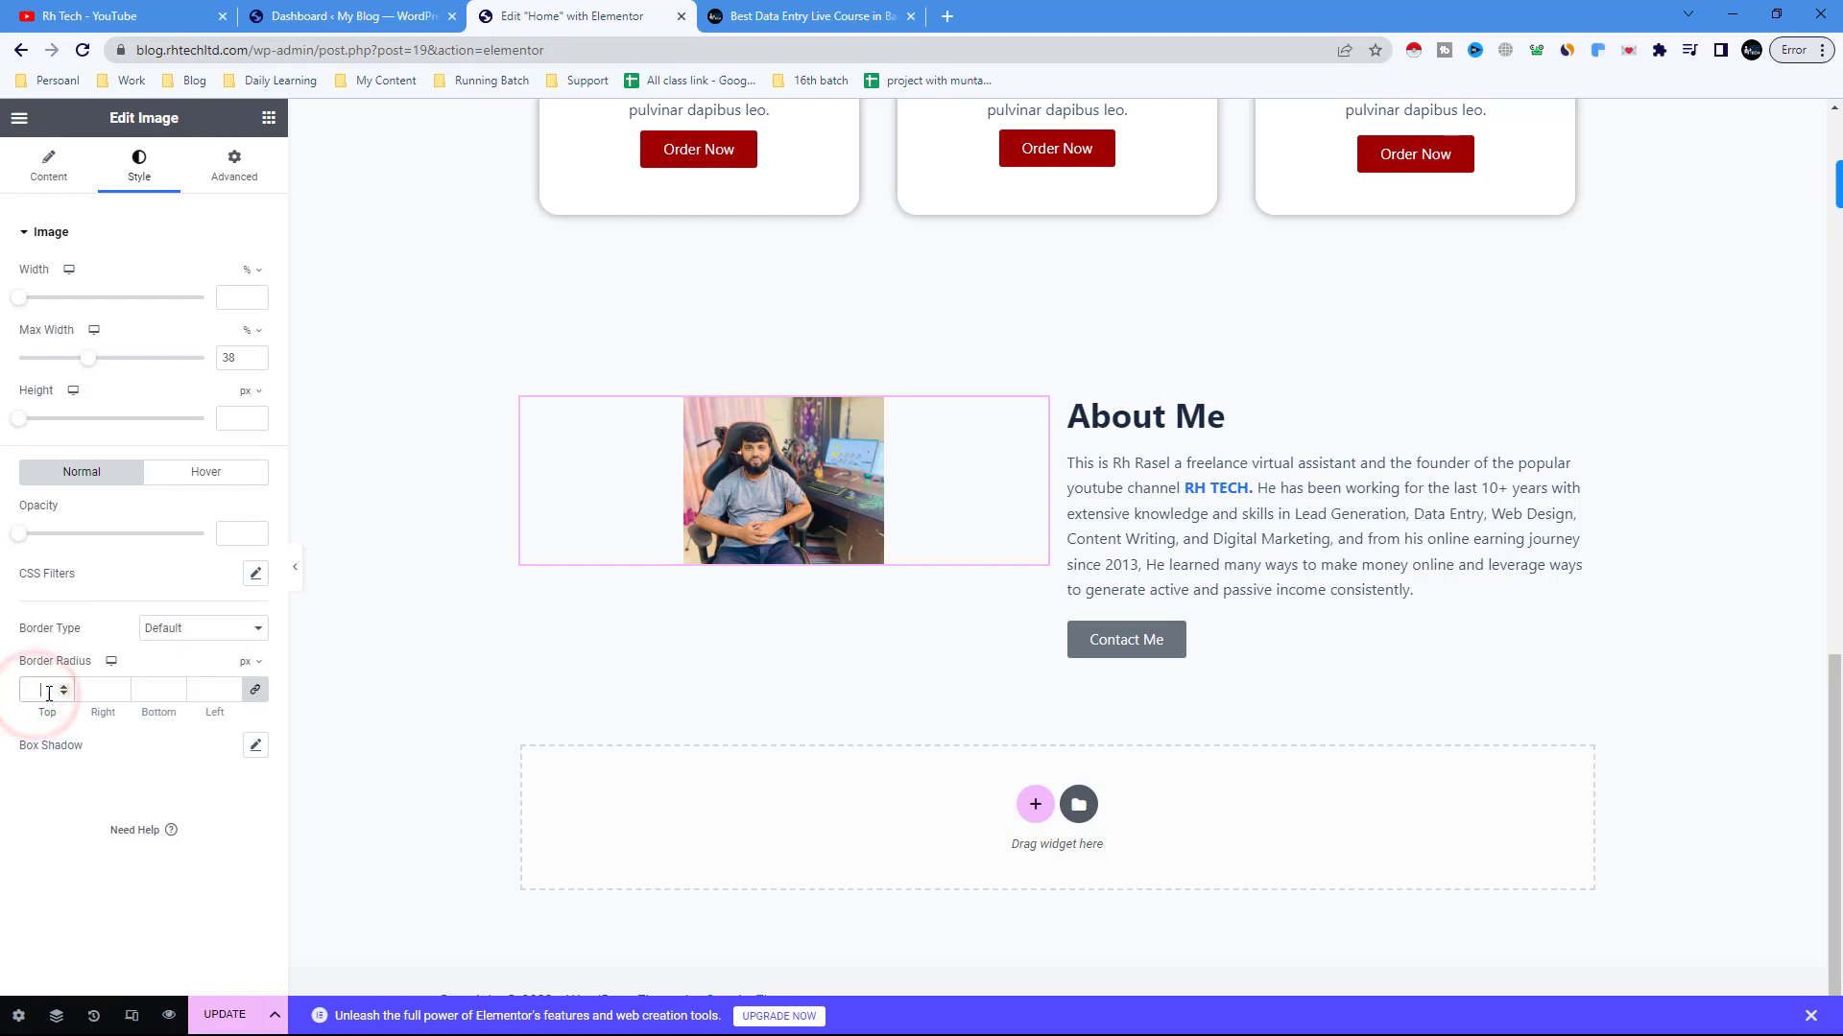
pyautogui.write('100')
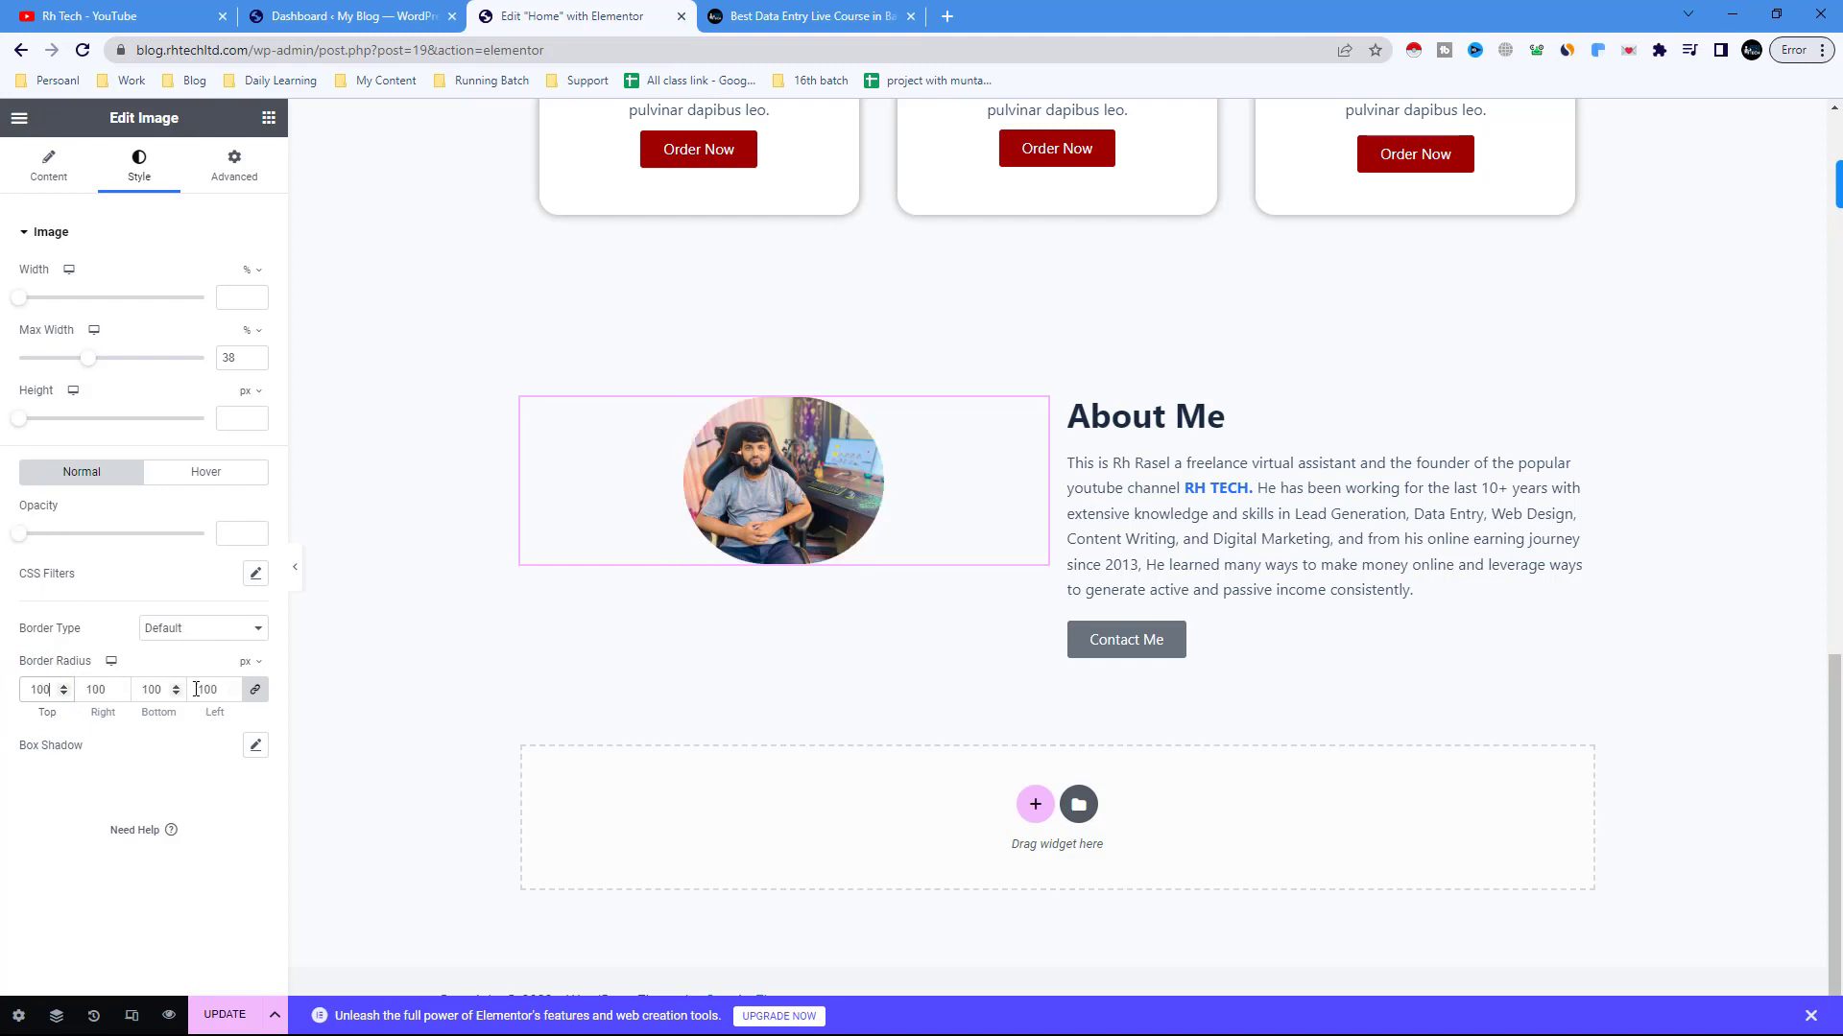
# - Give the photo a solid border coloured white (#FFFFFF)
pyautogui.click(197, 630)
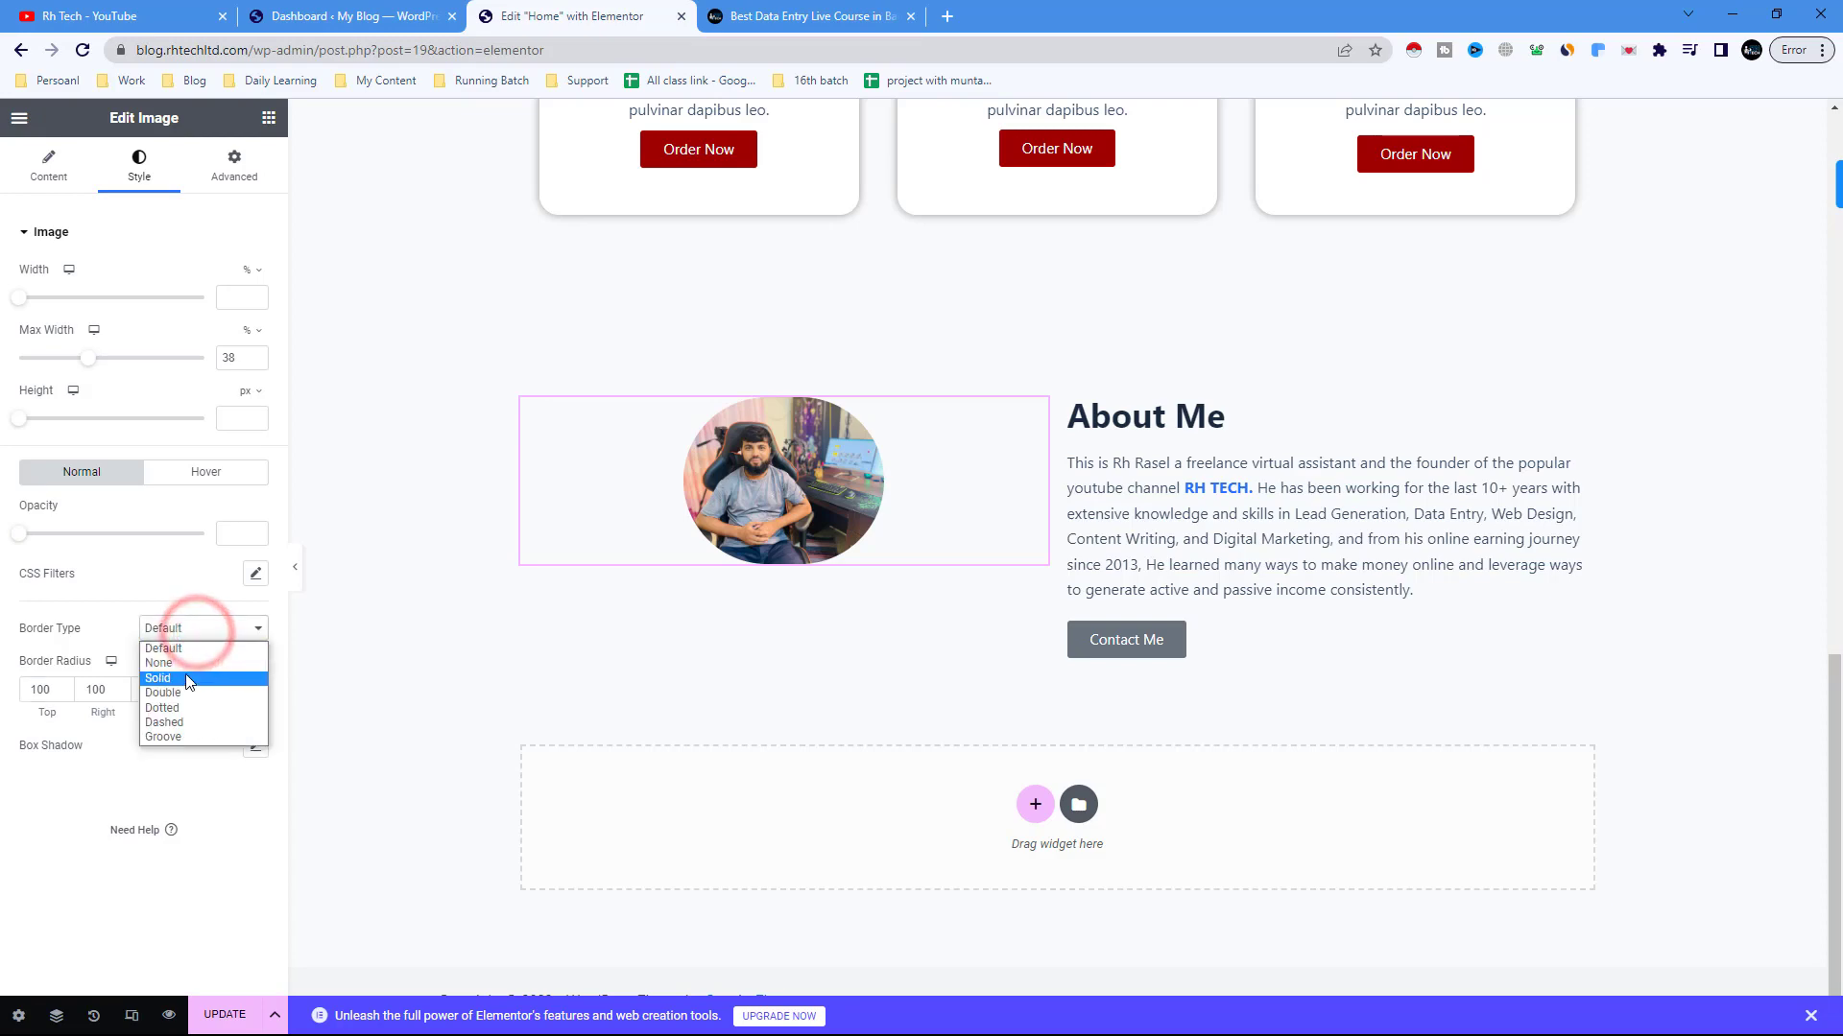
pyautogui.click(188, 680)
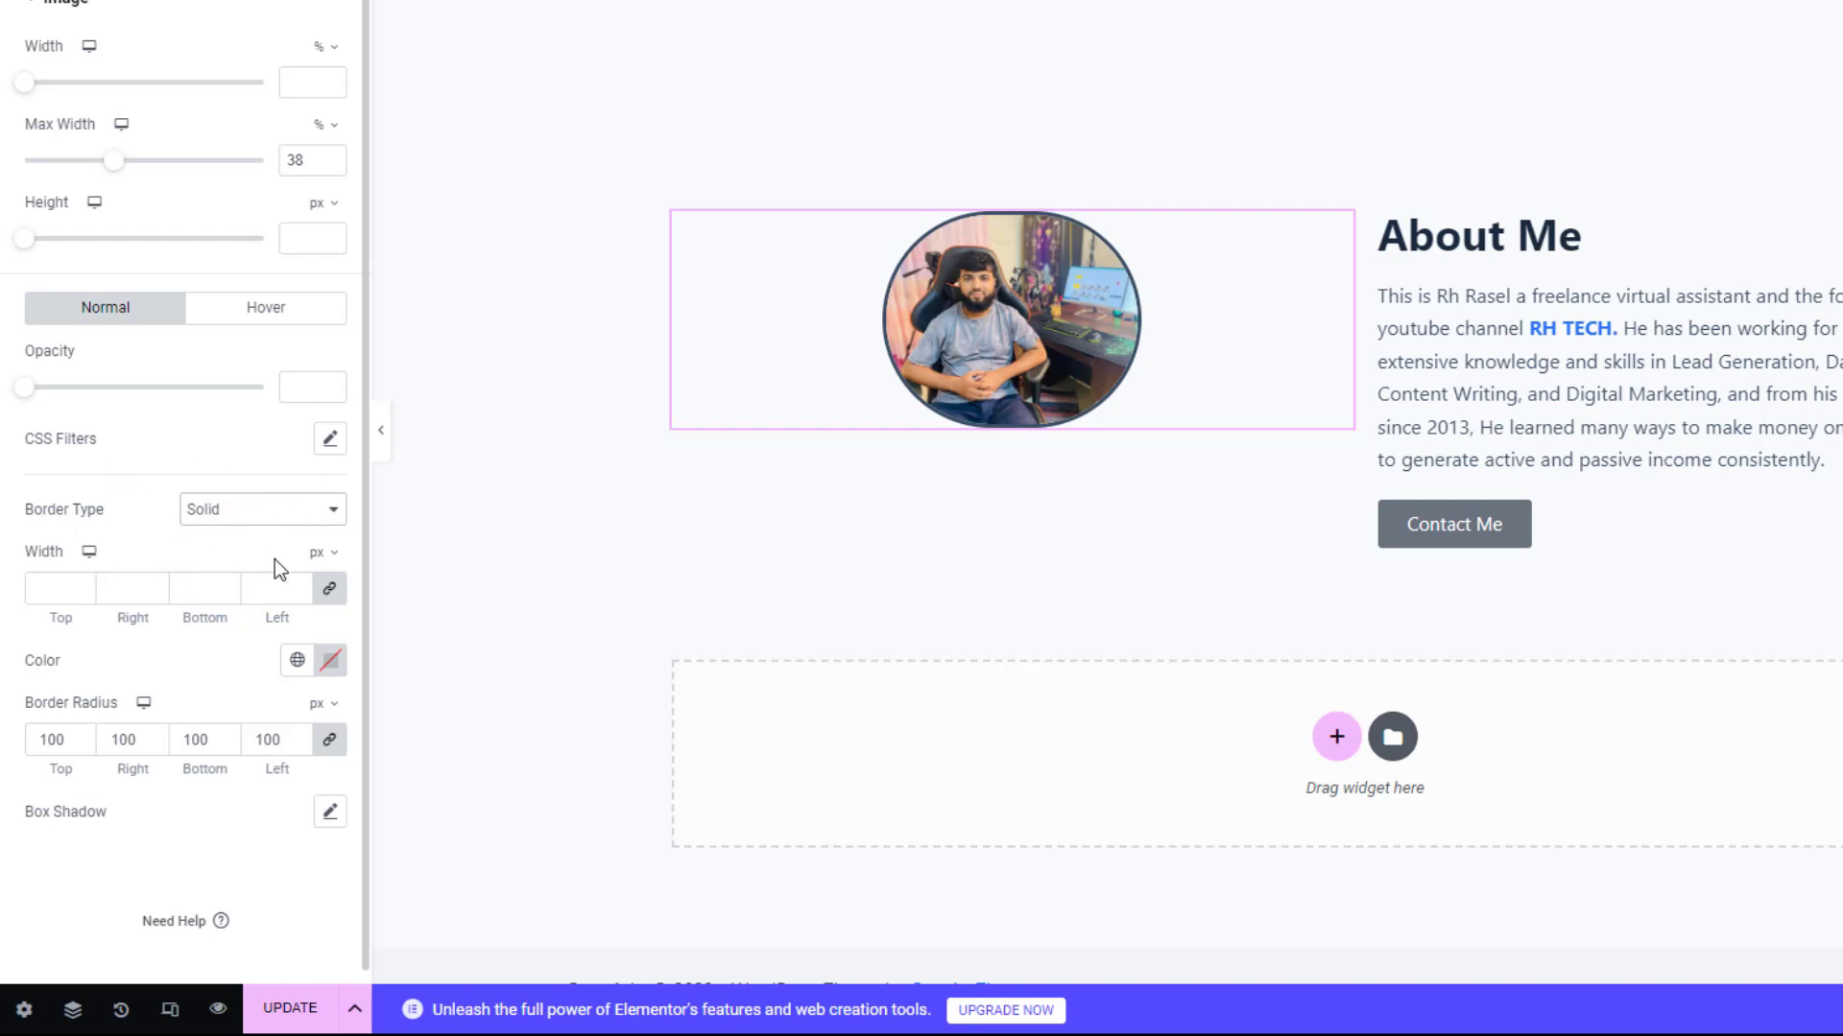
pyautogui.click(327, 661)
pyautogui.moveTo(329, 523); pyautogui.dragTo(125, 336)
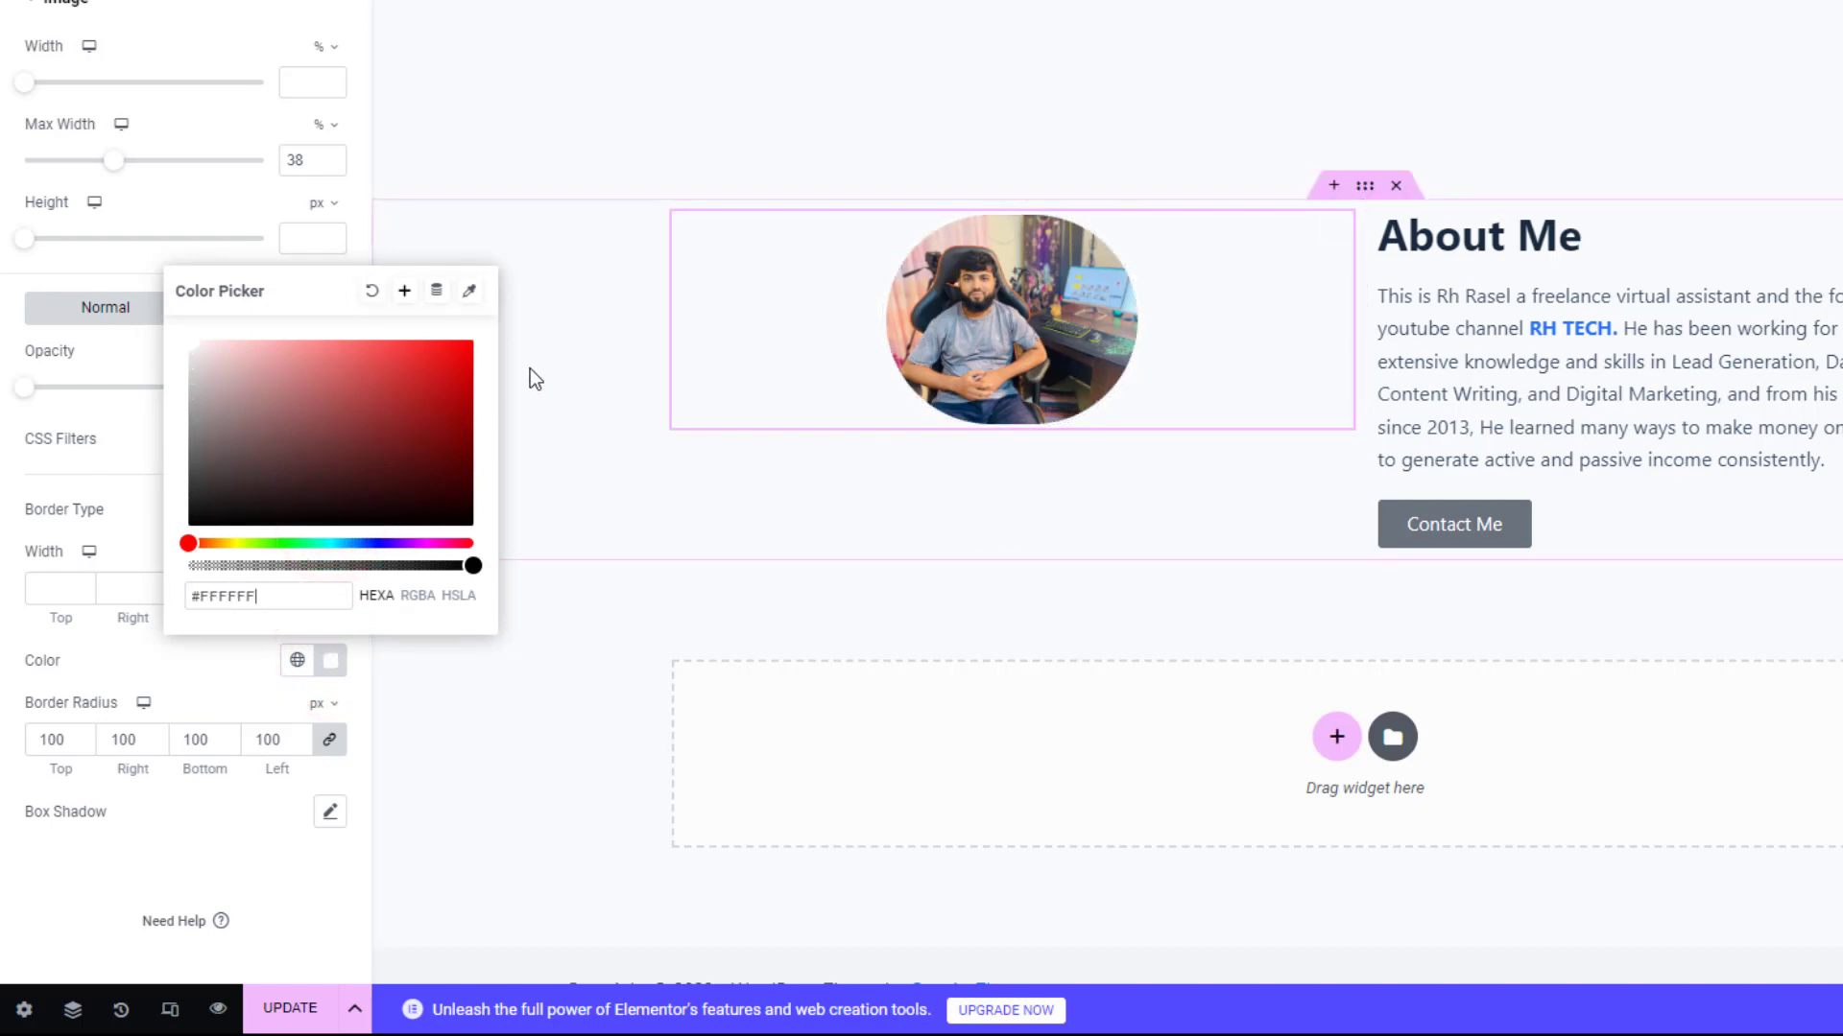
pyautogui.click(603, 113)
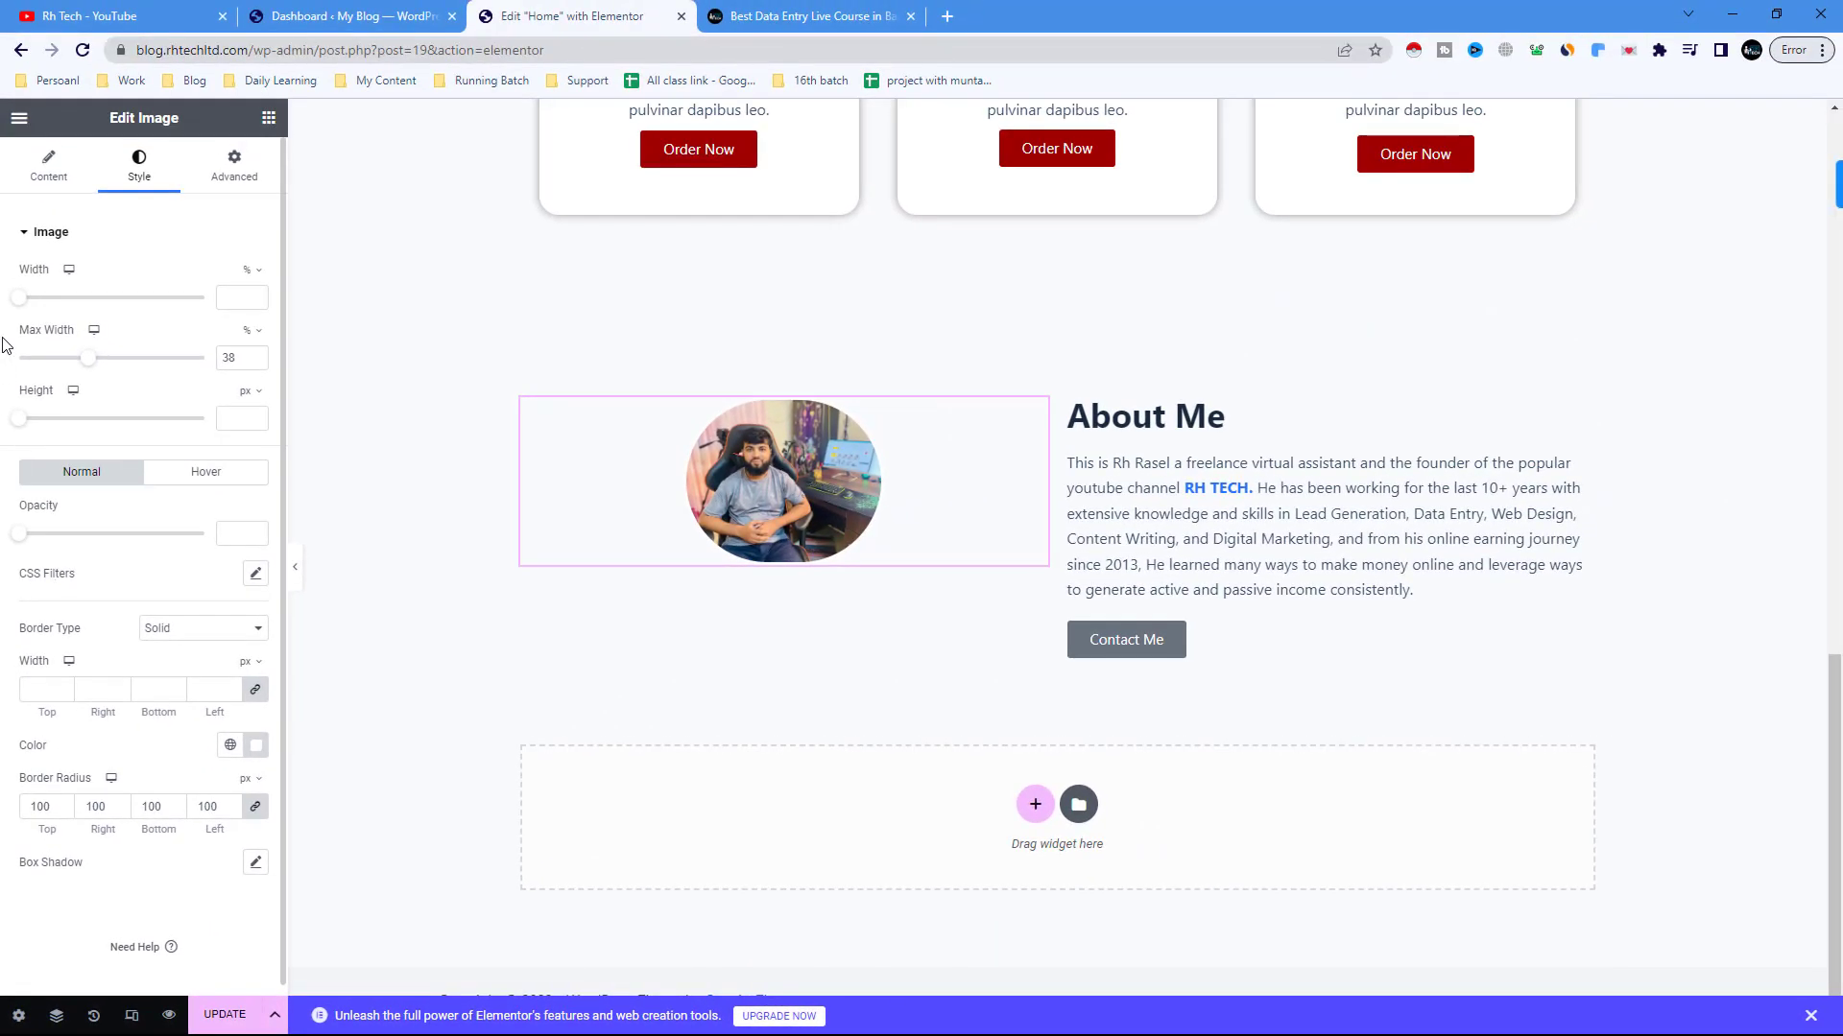
# - Align the photo to the left of its column
pyautogui.click(48, 165)
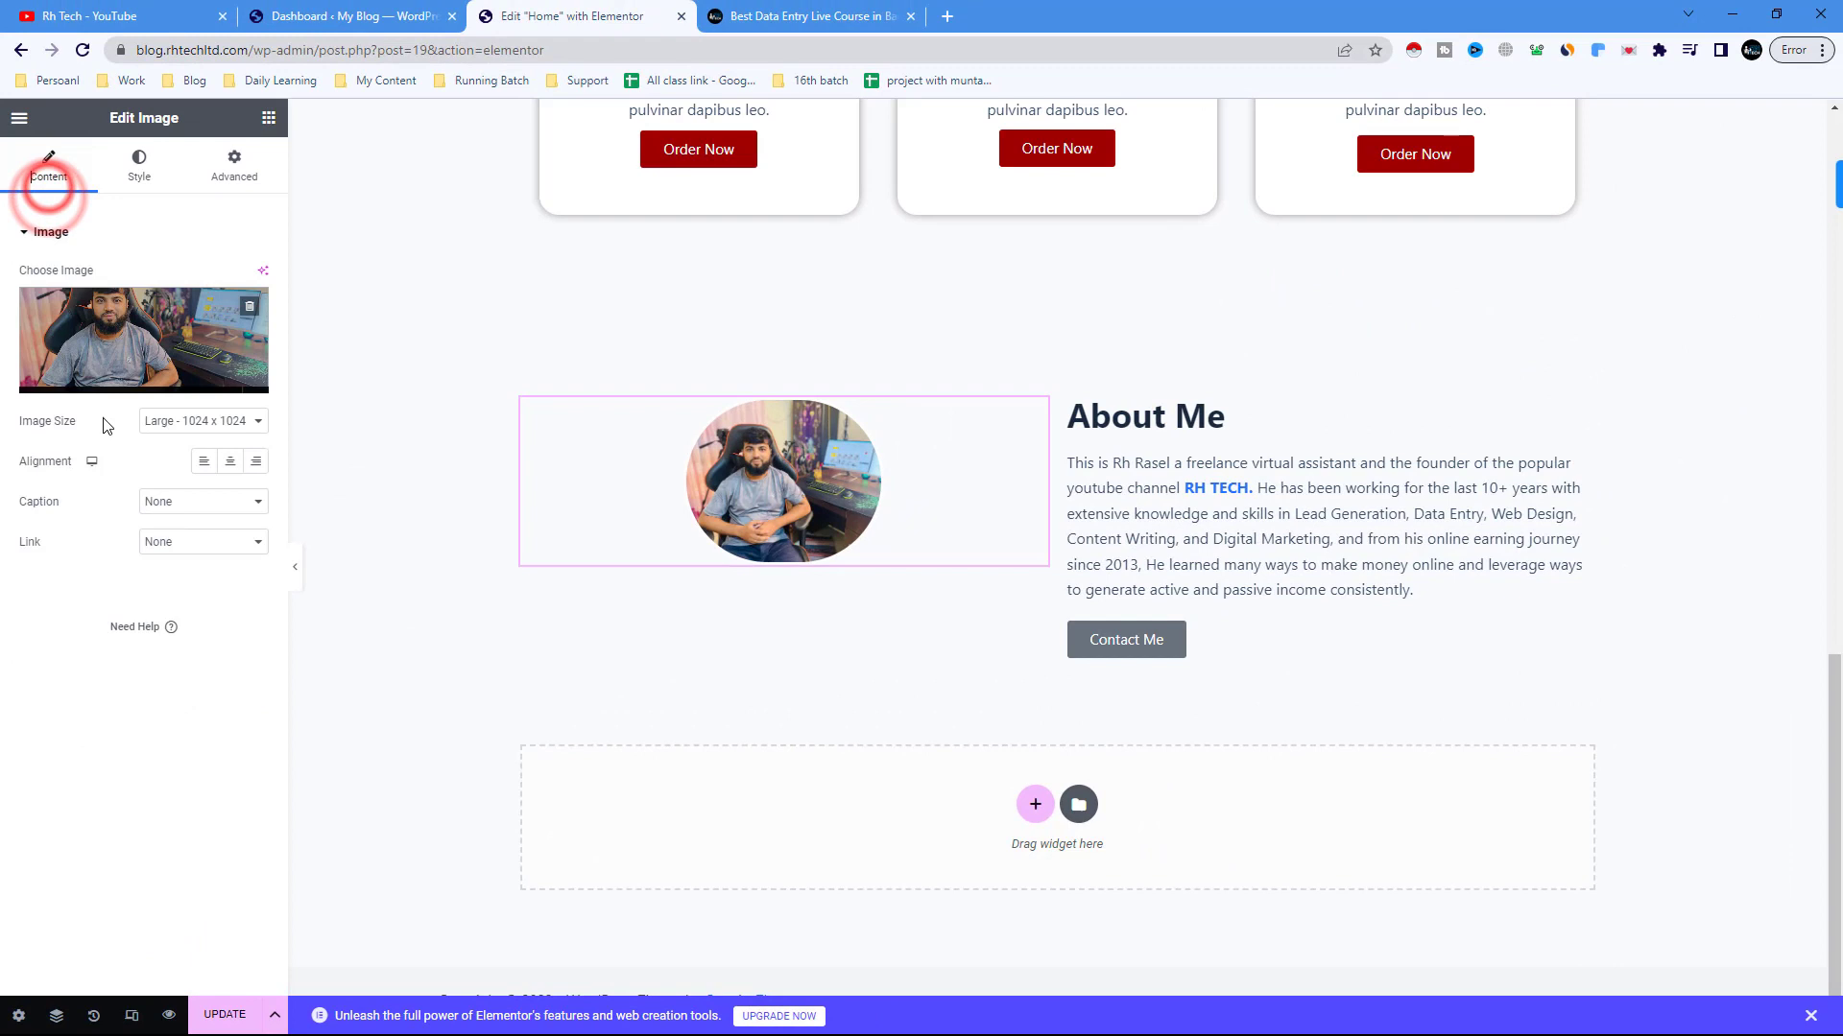
pyautogui.click(209, 466)
pyautogui.click(447, 315)
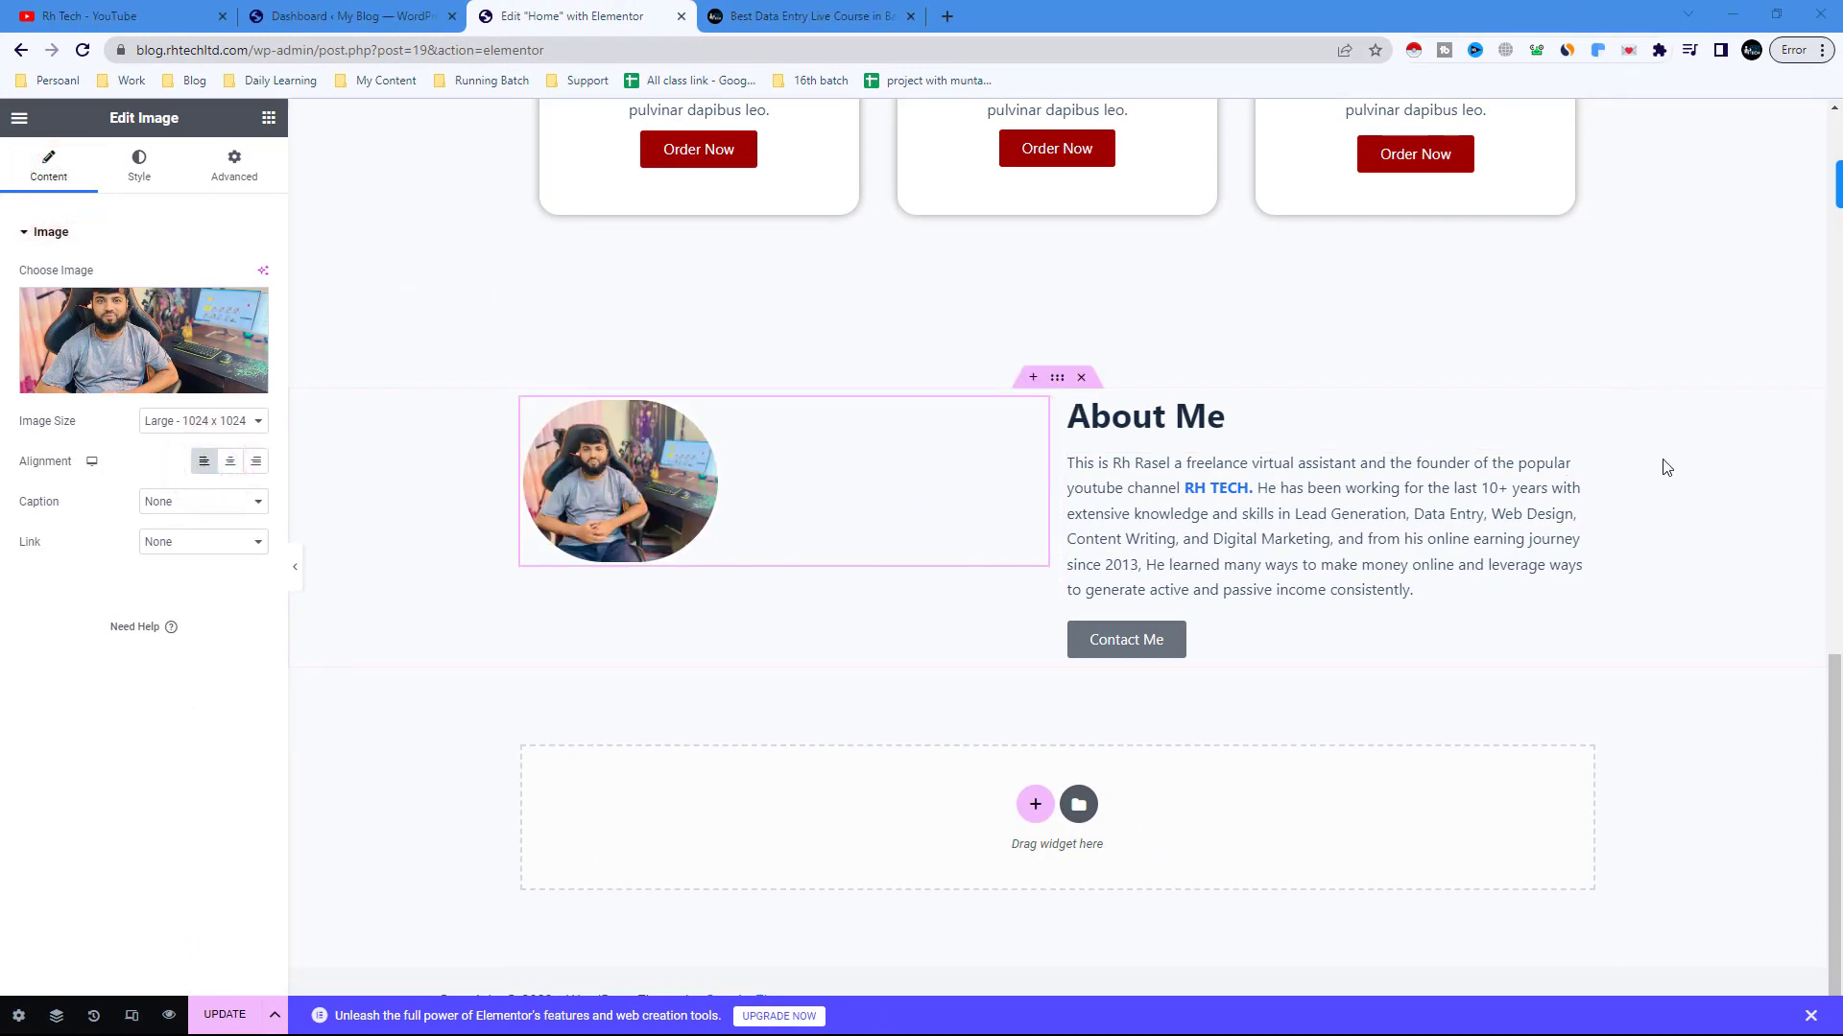
# - Add a Progress Bar widget below the photo and set its title to "My Skills"
pyautogui.moveTo(1059, 382)
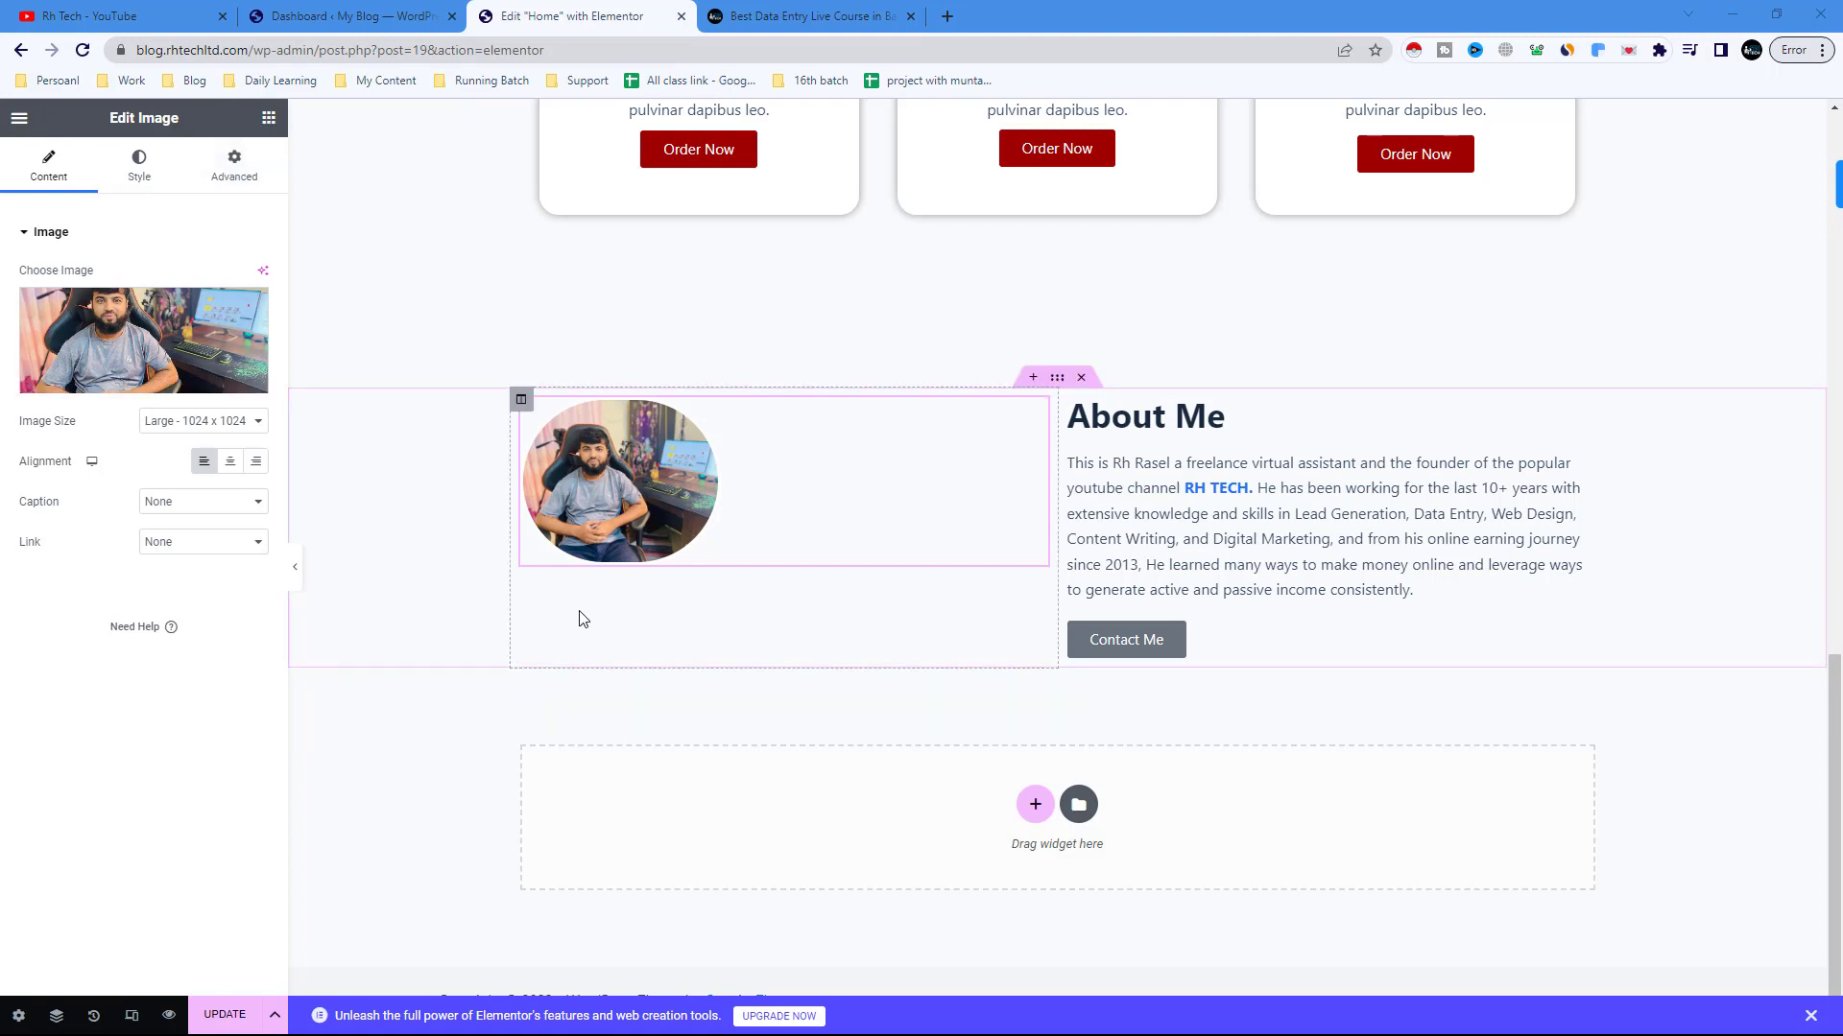
pyautogui.click(267, 119)
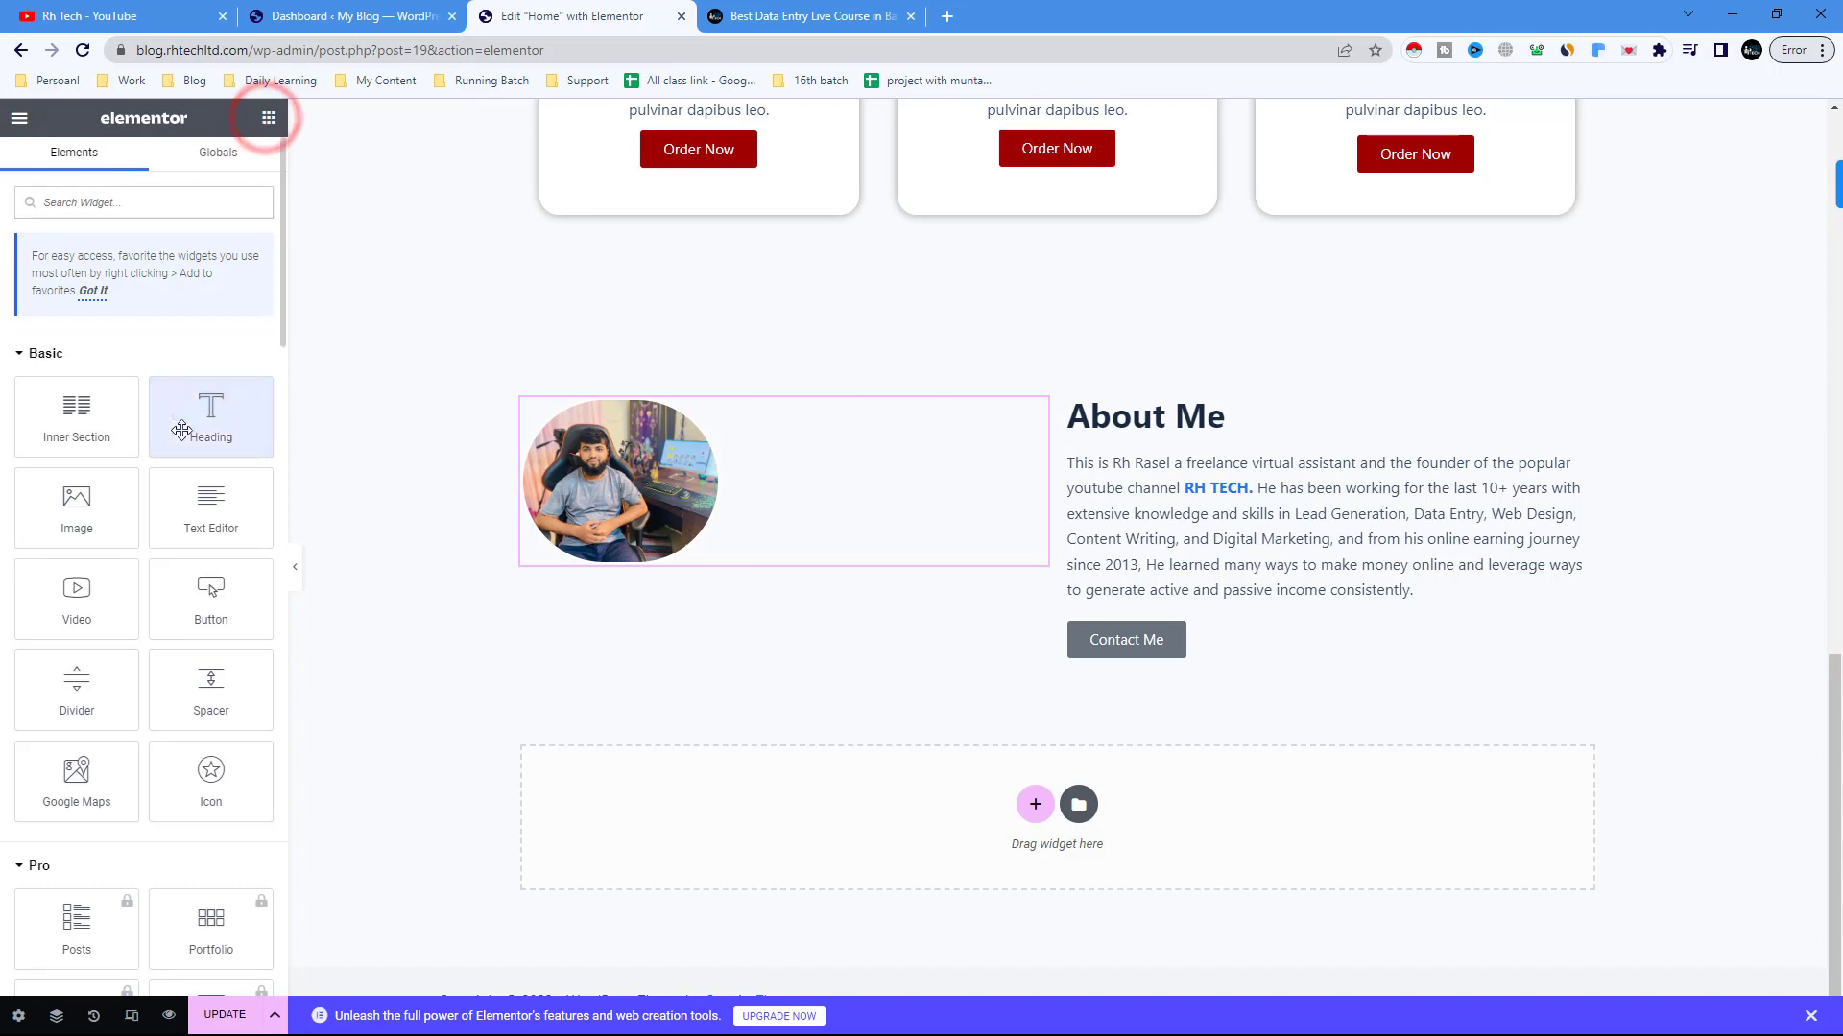
pyautogui.scroll(-15, 151, 519)
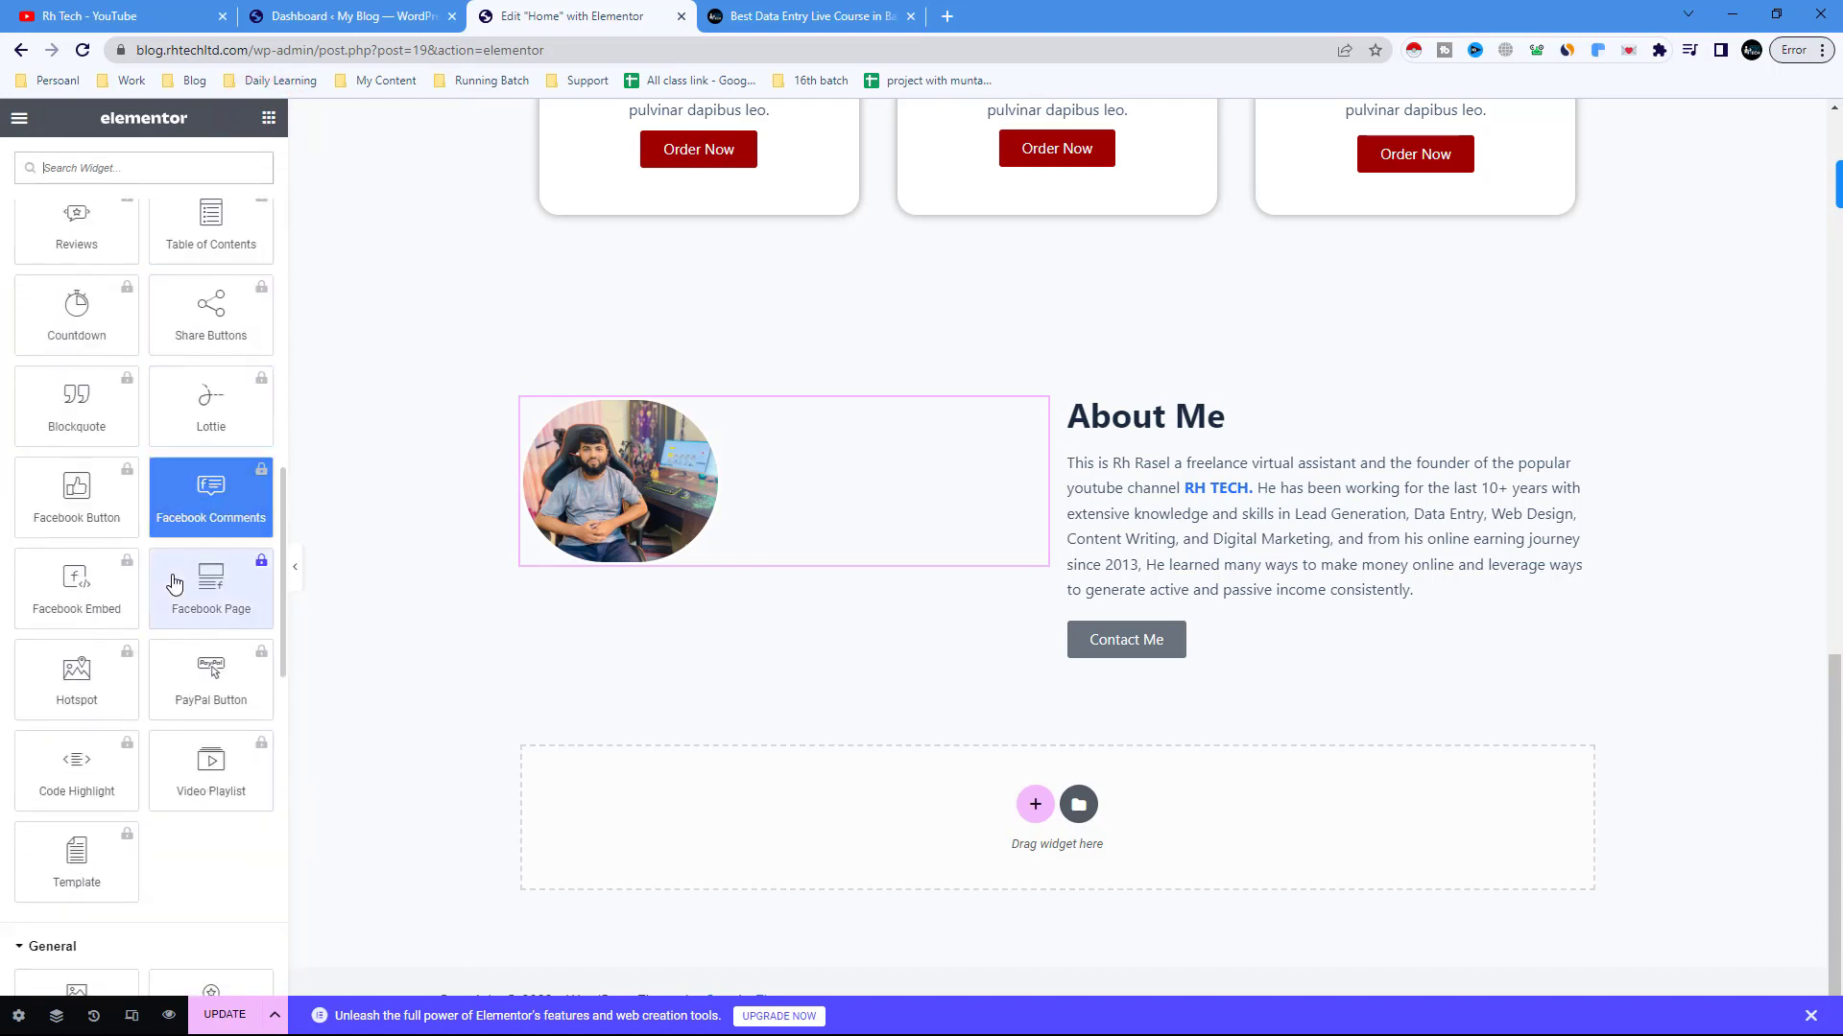
pyautogui.scroll(-2, 48, 552)
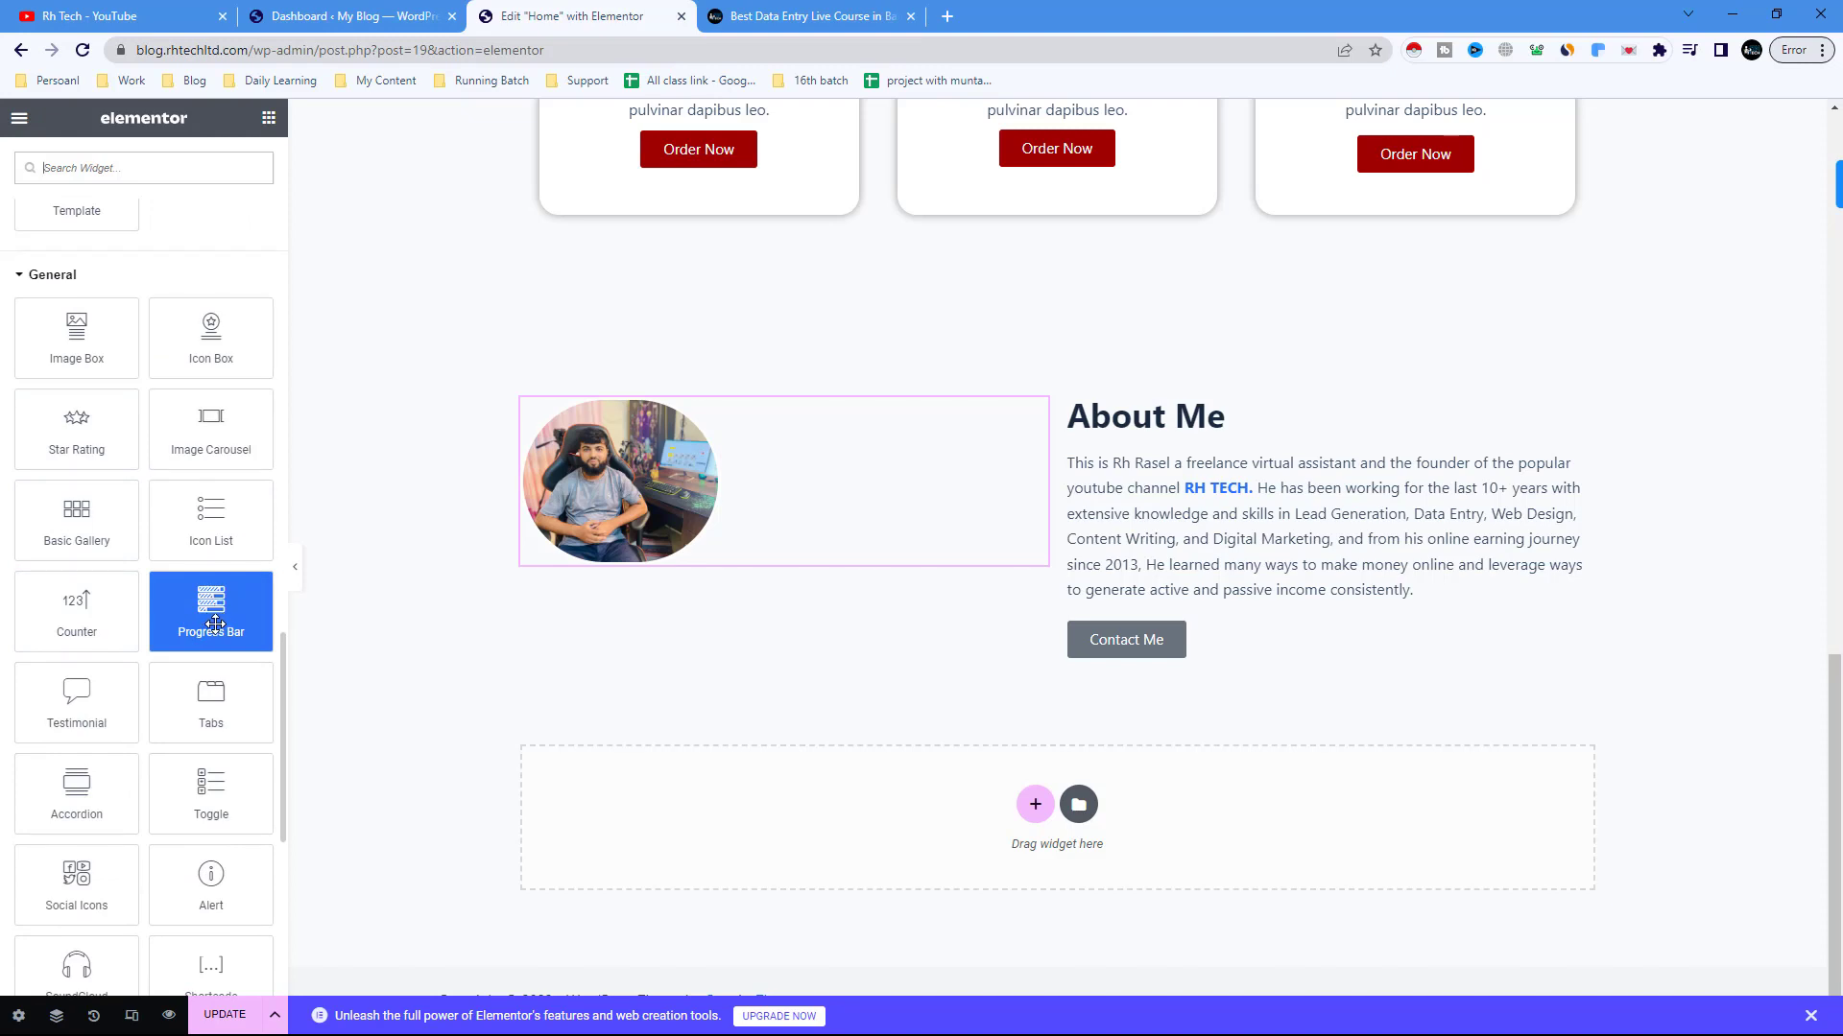
pyautogui.moveTo(215, 625); pyautogui.dragTo(666, 570)
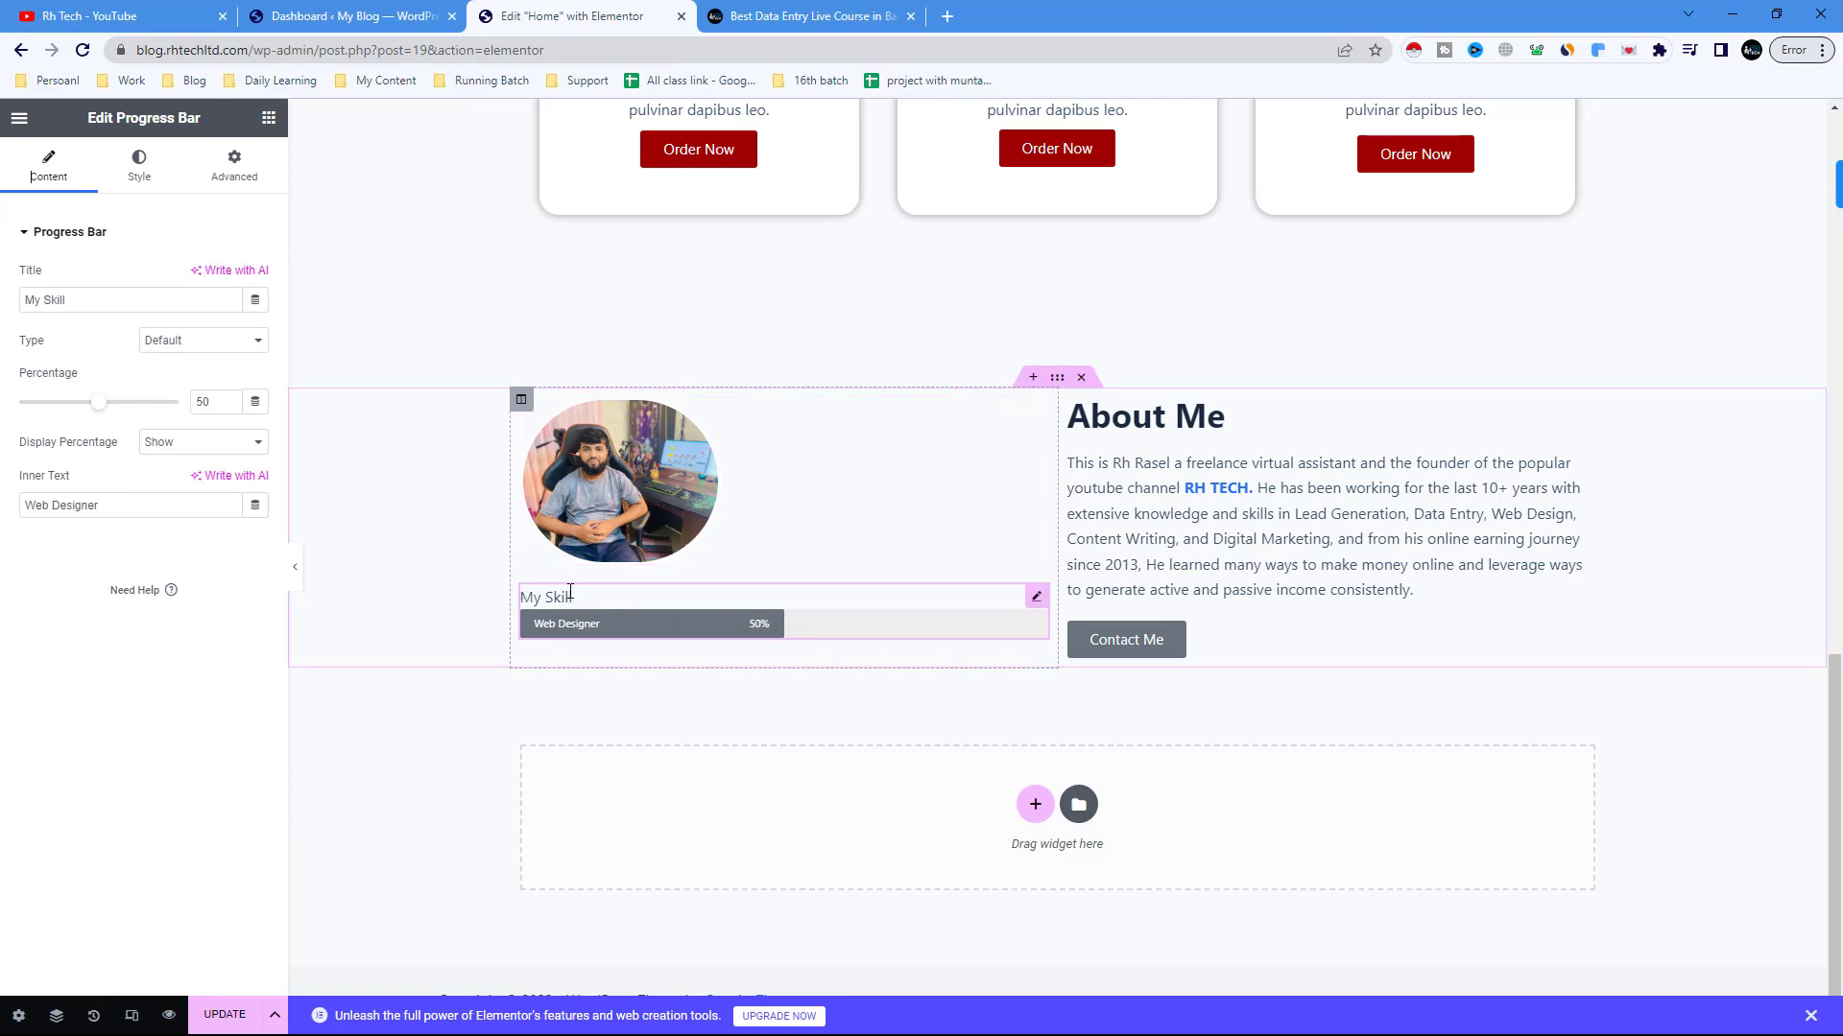
pyautogui.click(86, 301)
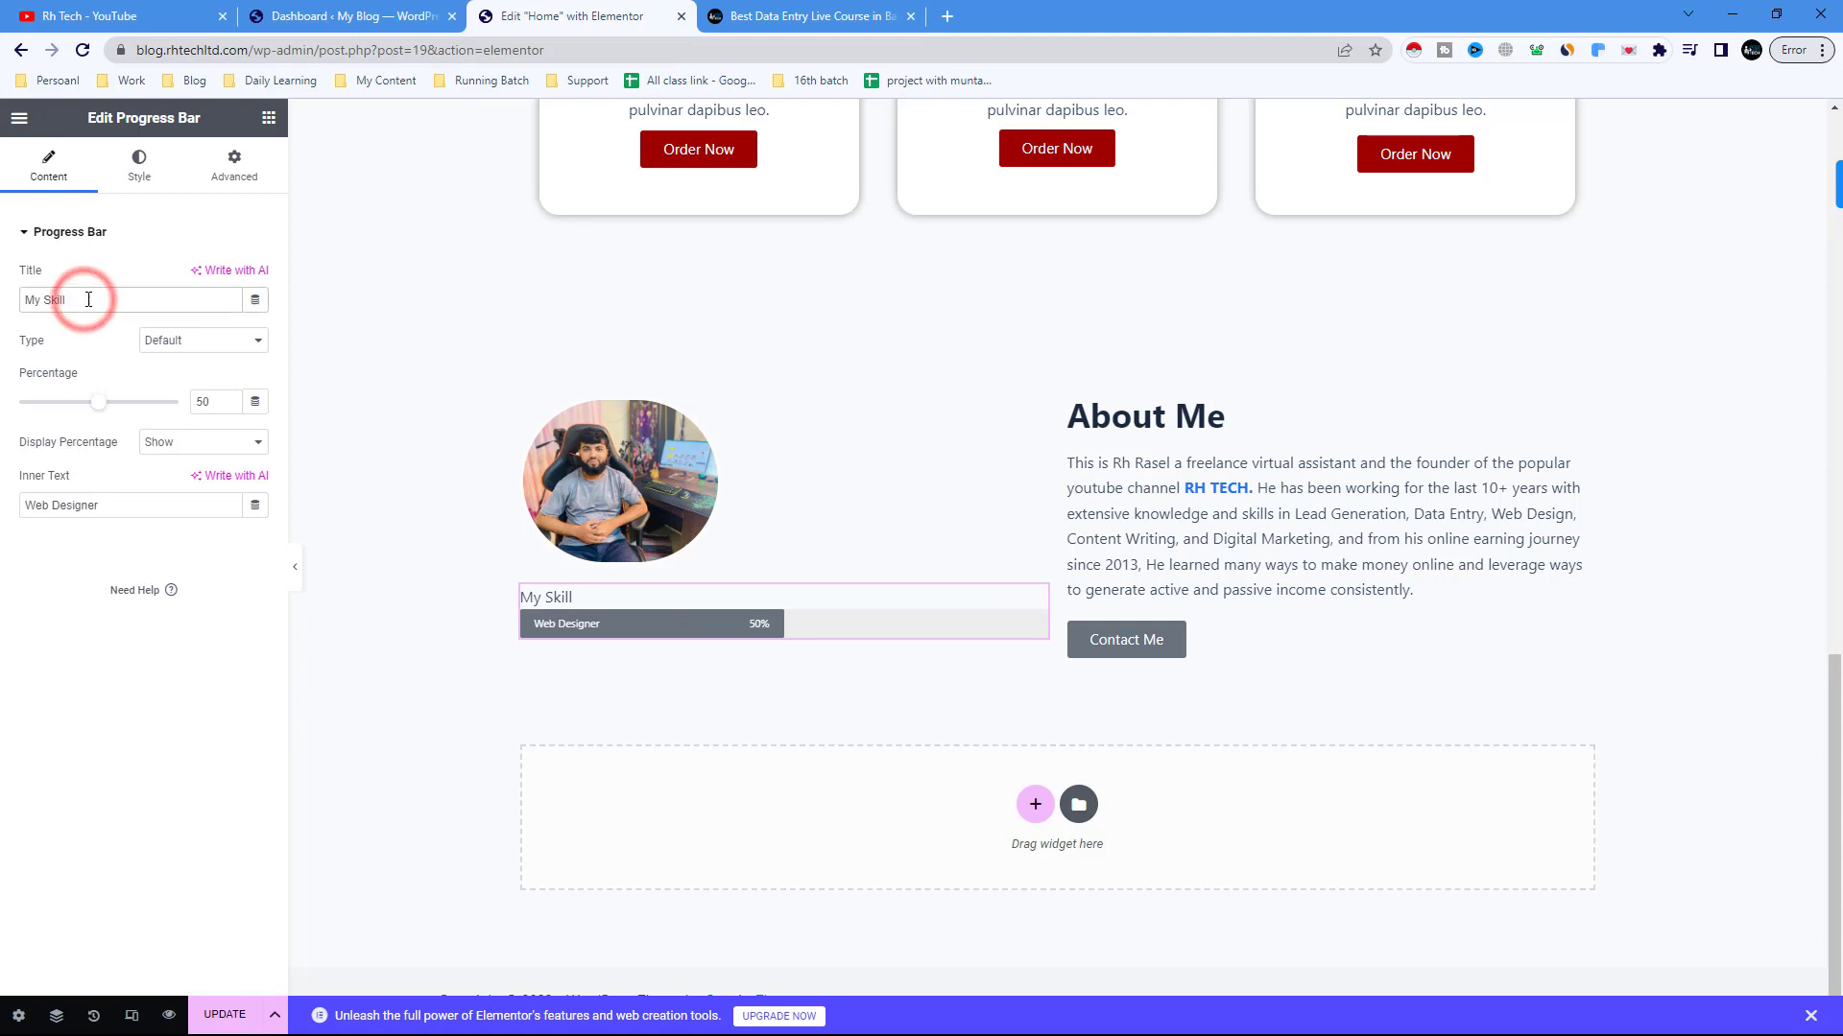
pyautogui.write('s')
# - Add a Heading widget between the photo and the progress bar and set its text to "My Skills"
pyautogui.click(271, 119)
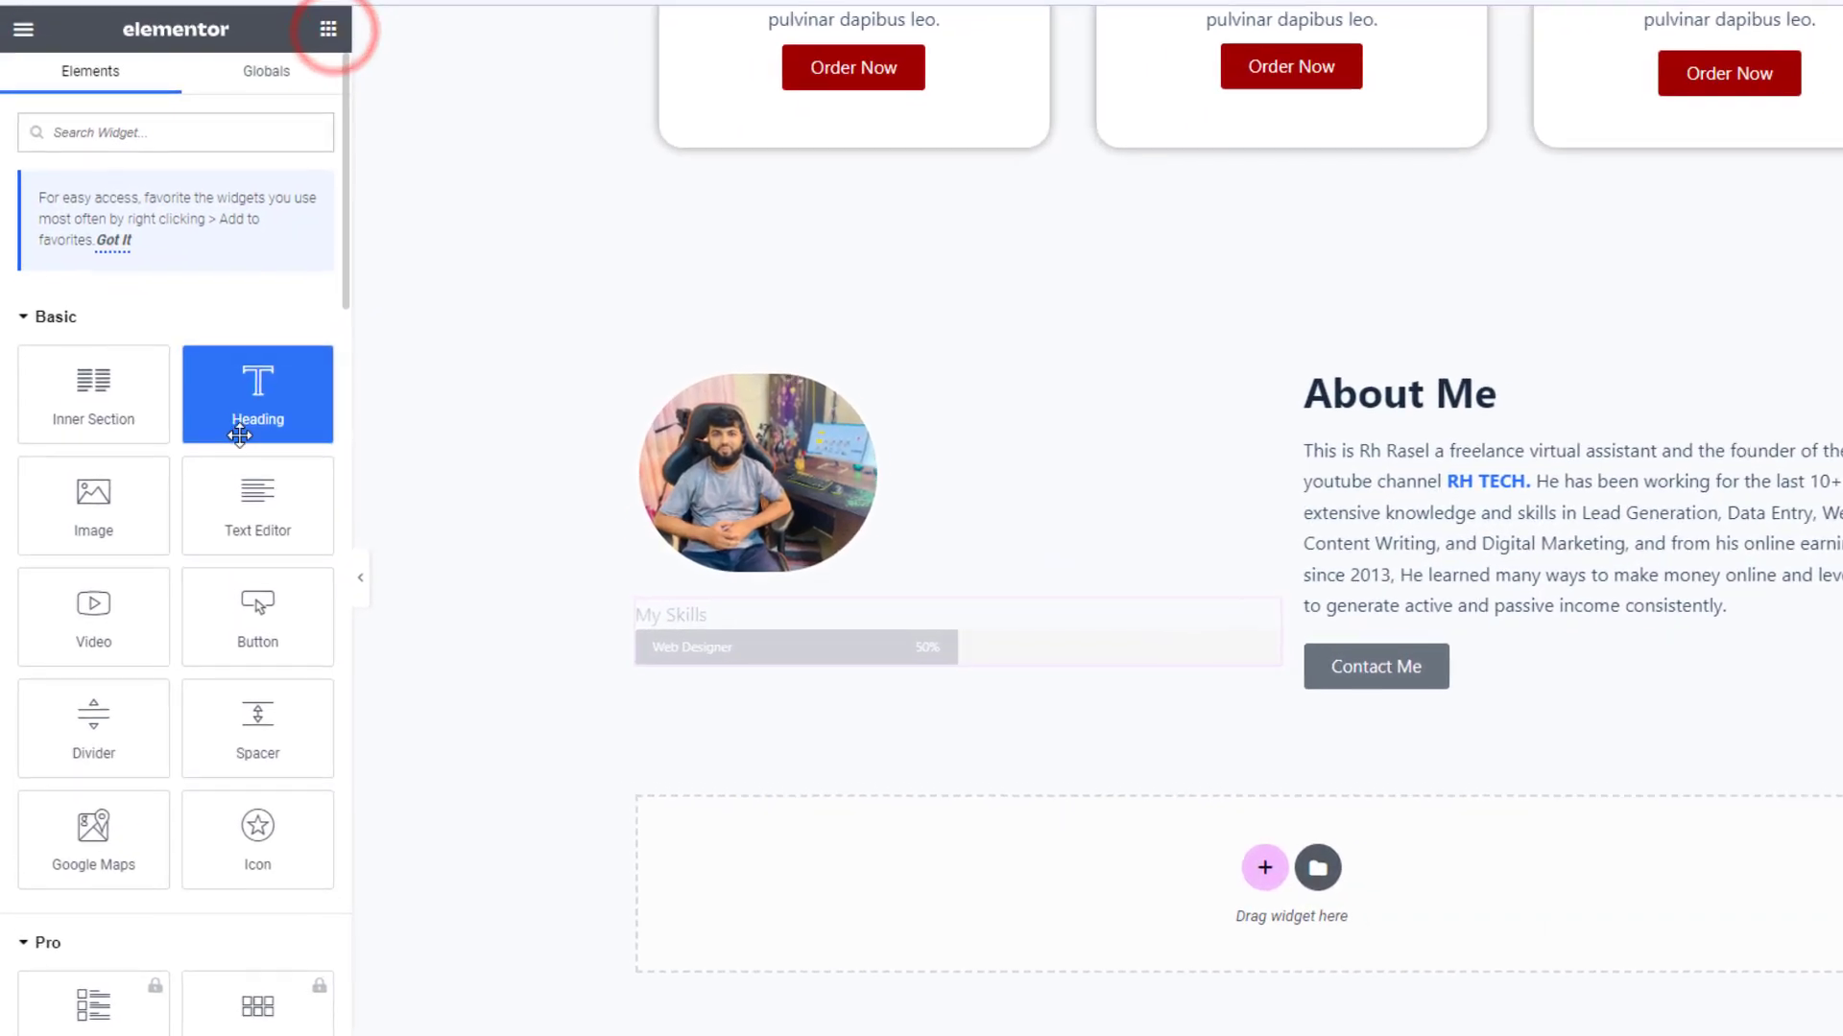
pyautogui.moveTo(202, 443); pyautogui.dragTo(530, 588)
pyautogui.moveTo(656, 604); pyautogui.dragTo(764, 618)
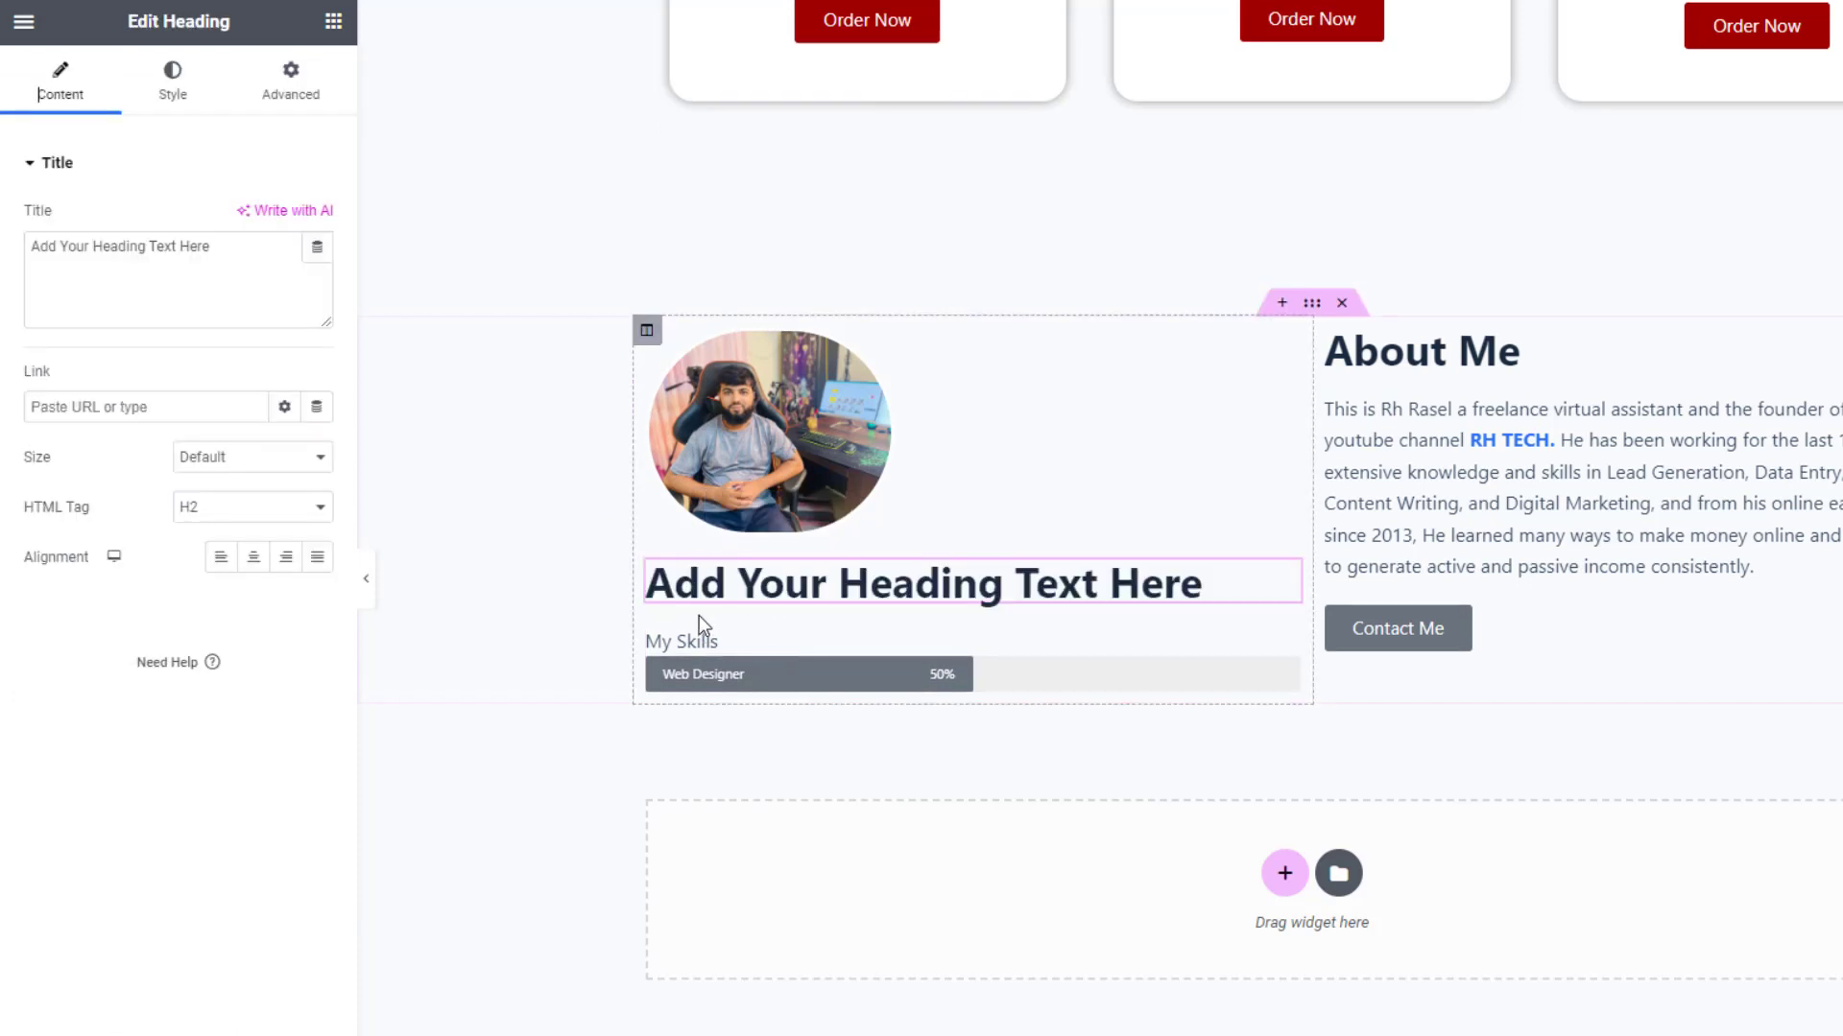
pyautogui.tripleClick(709, 577)
pyautogui.write('M')
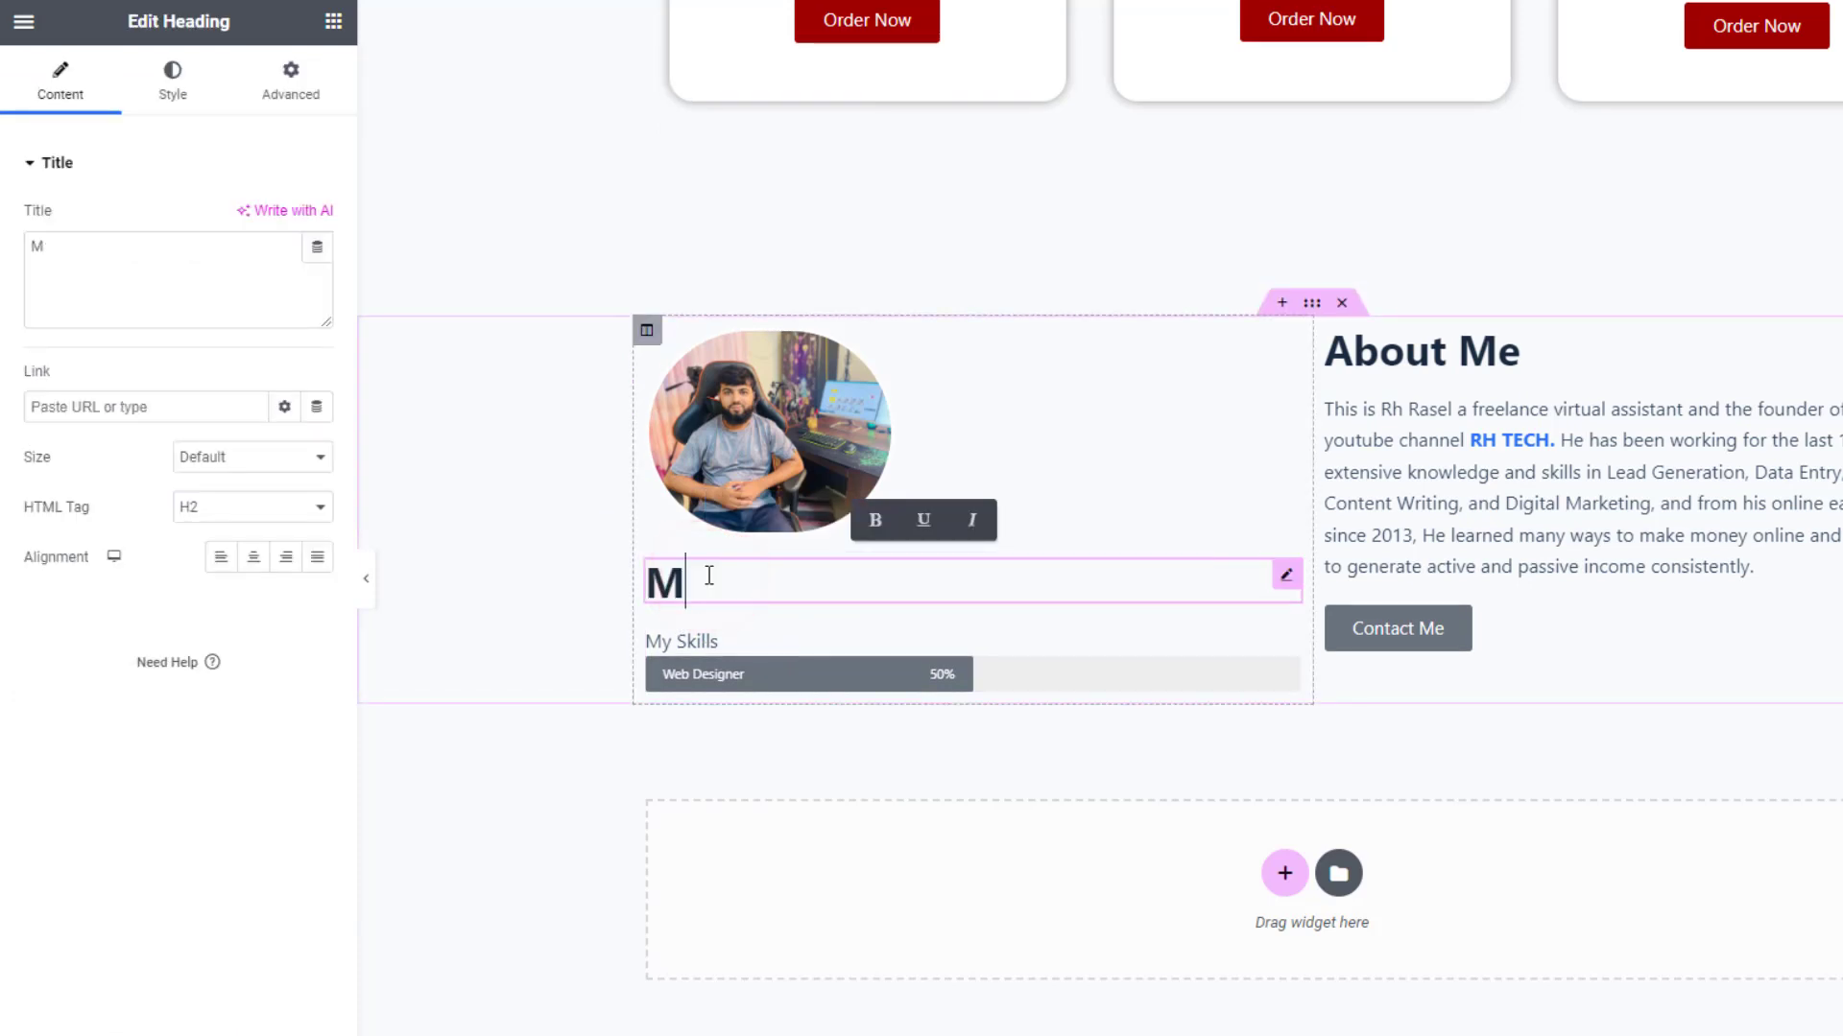
pyautogui.write('y Skills')
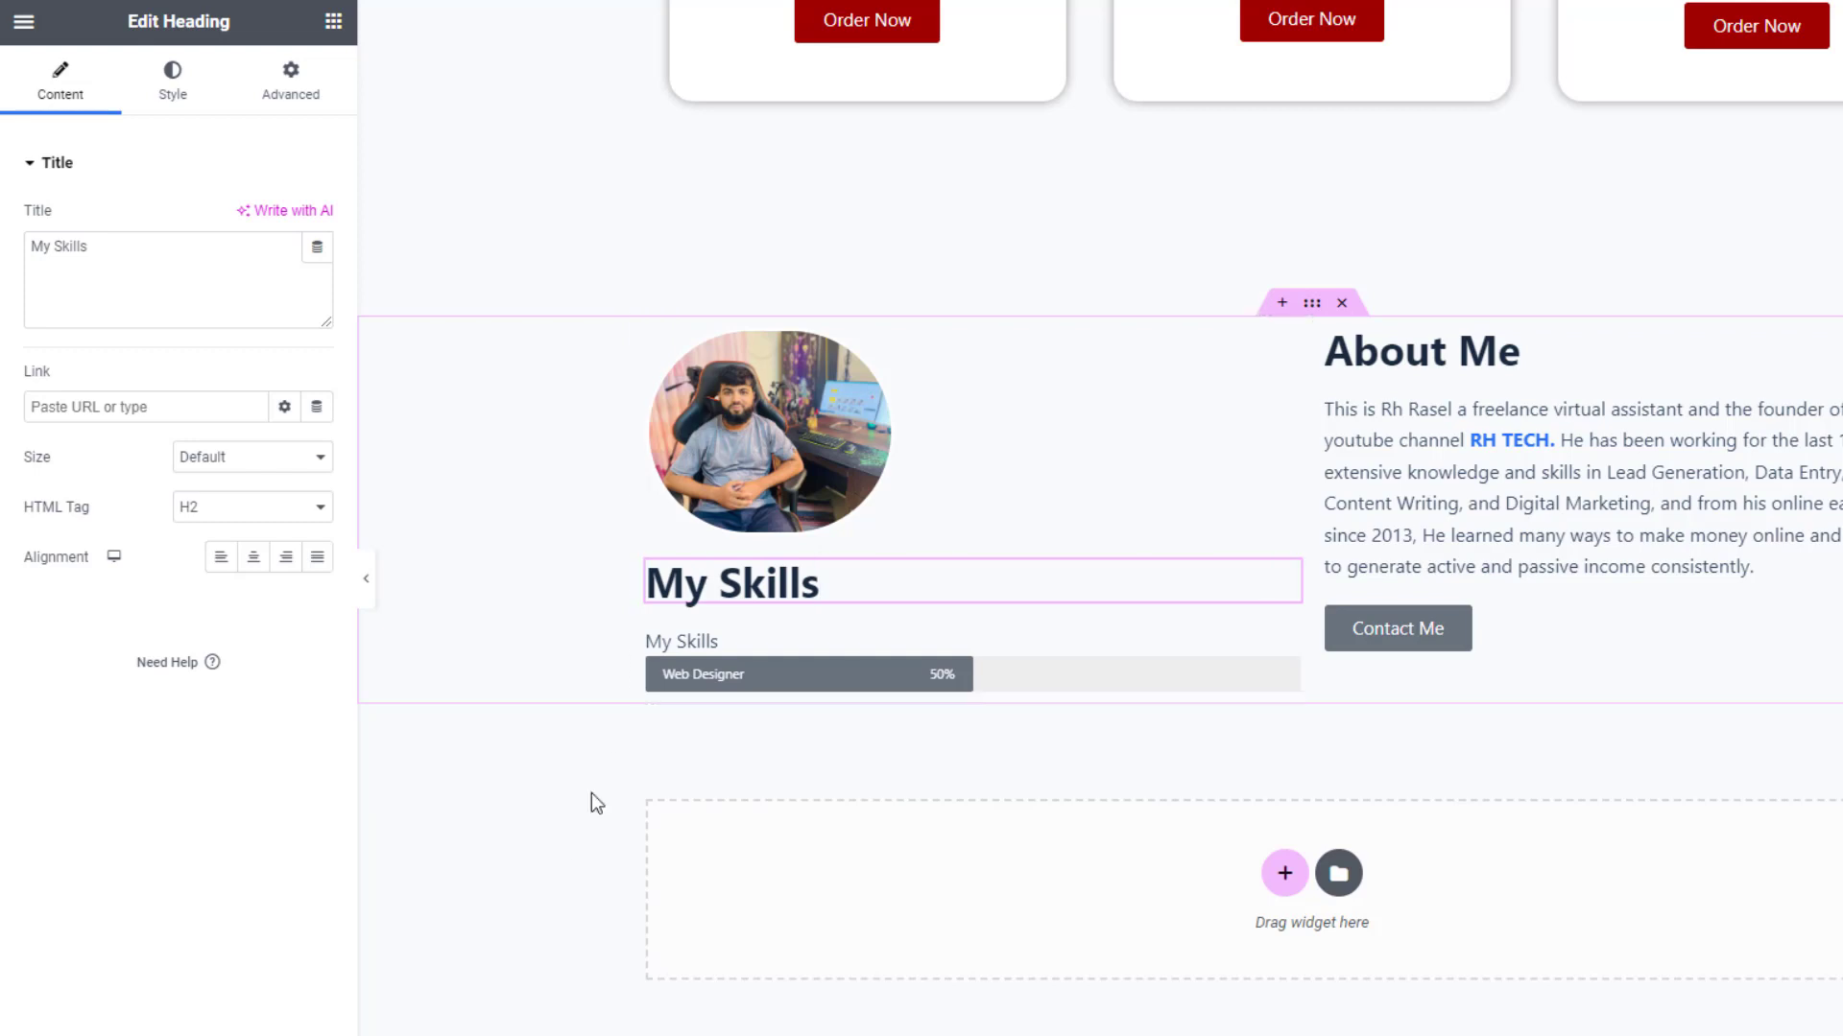
pyautogui.click(566, 863)
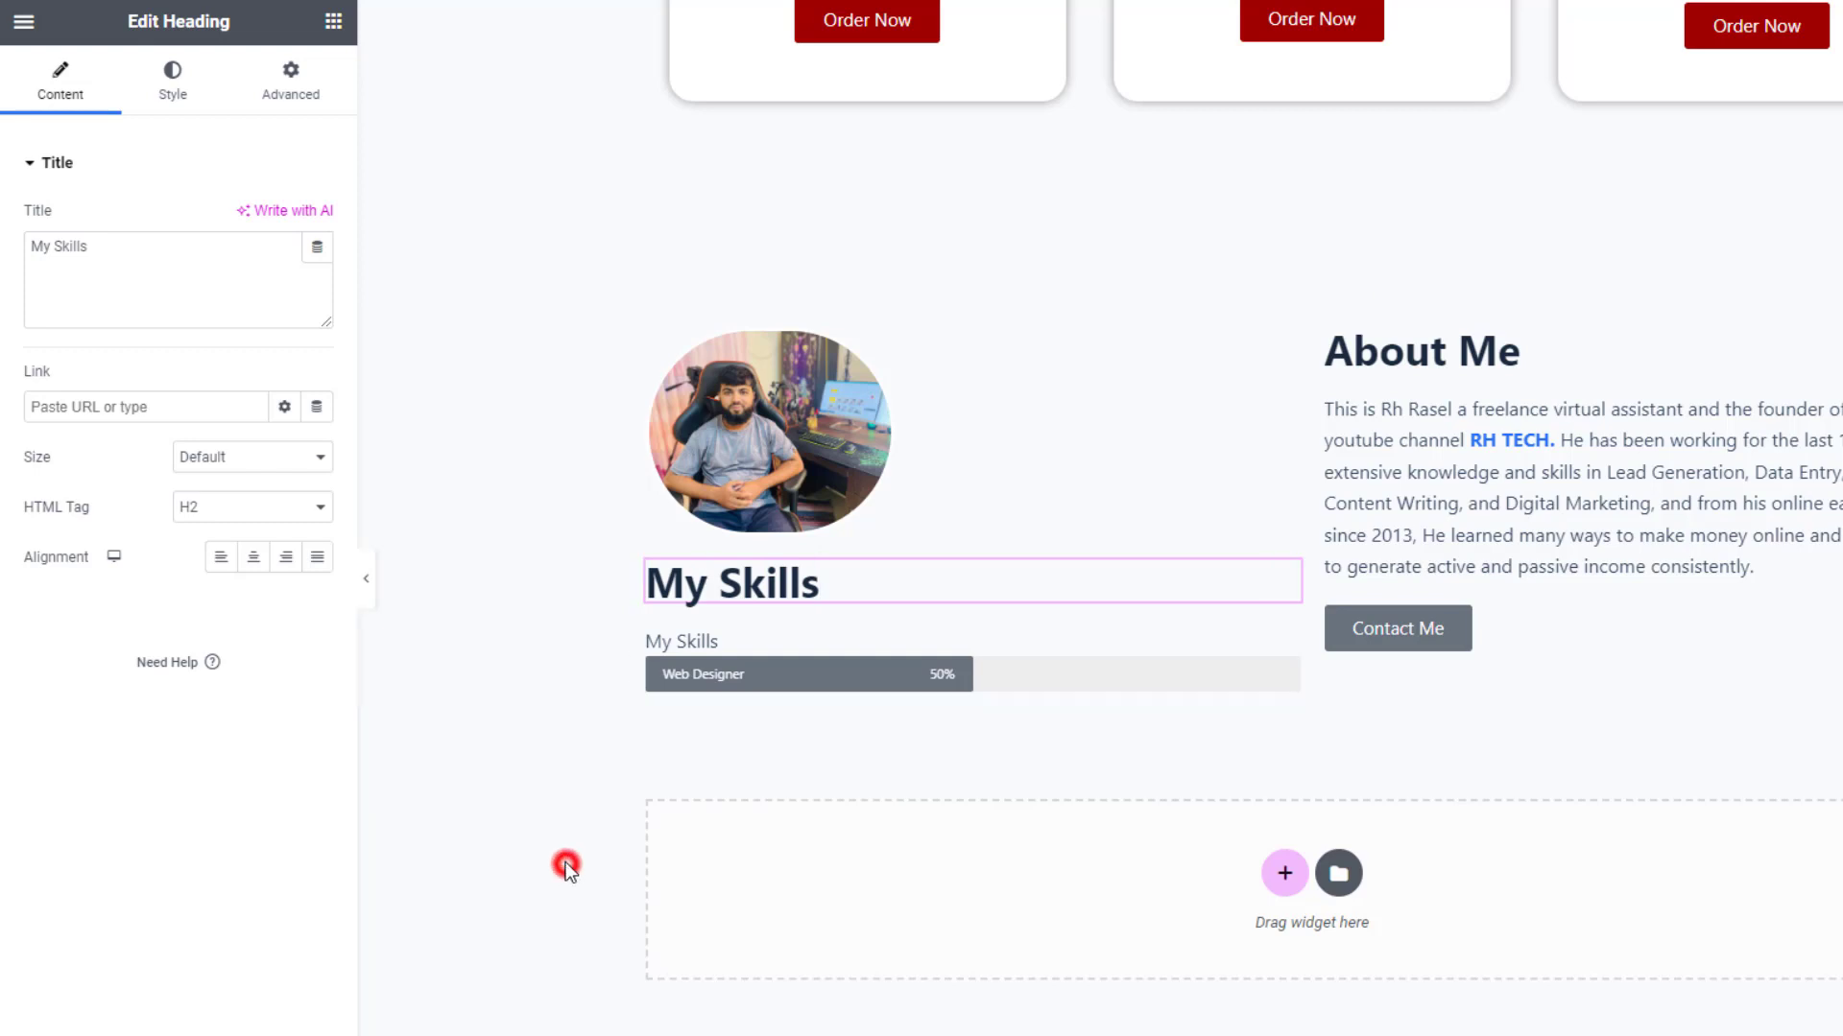
# - Change the progress bar's title to "Web Design"
pyautogui.click(724, 643)
pyautogui.click(103, 246)
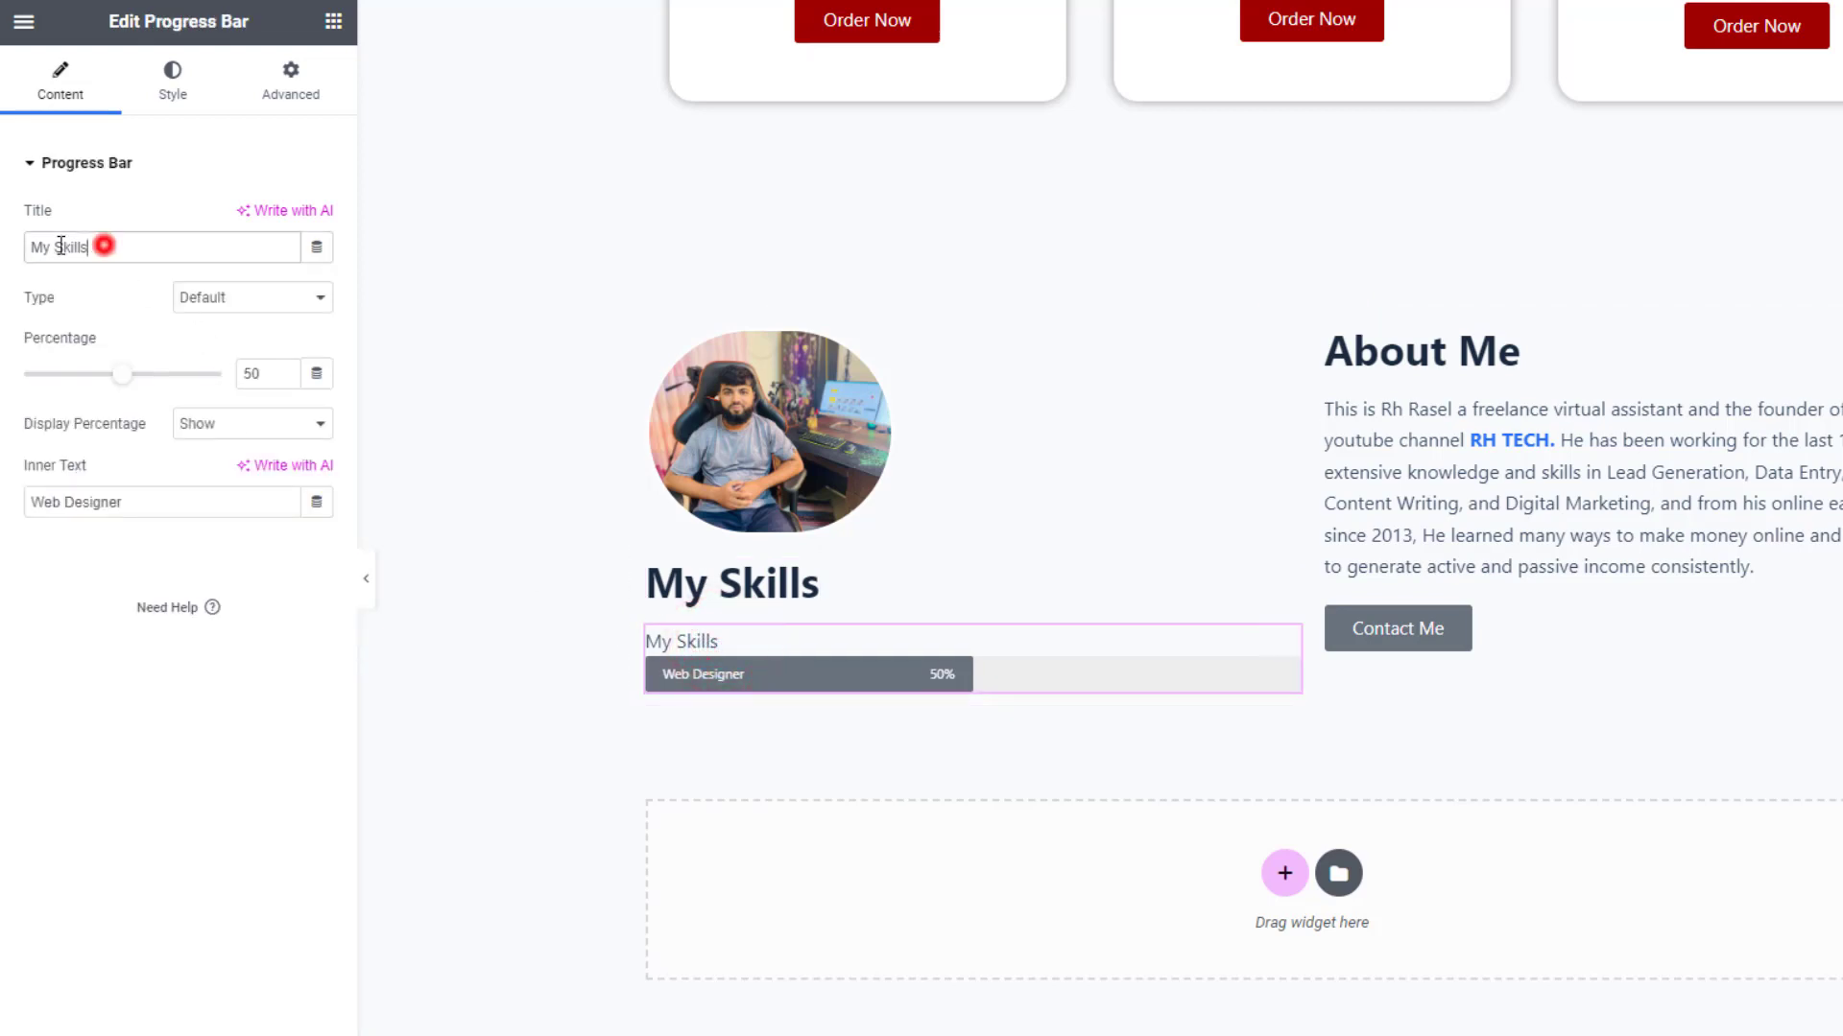
pyautogui.hotkey('ctrl', 'a')
pyautogui.write('Web')
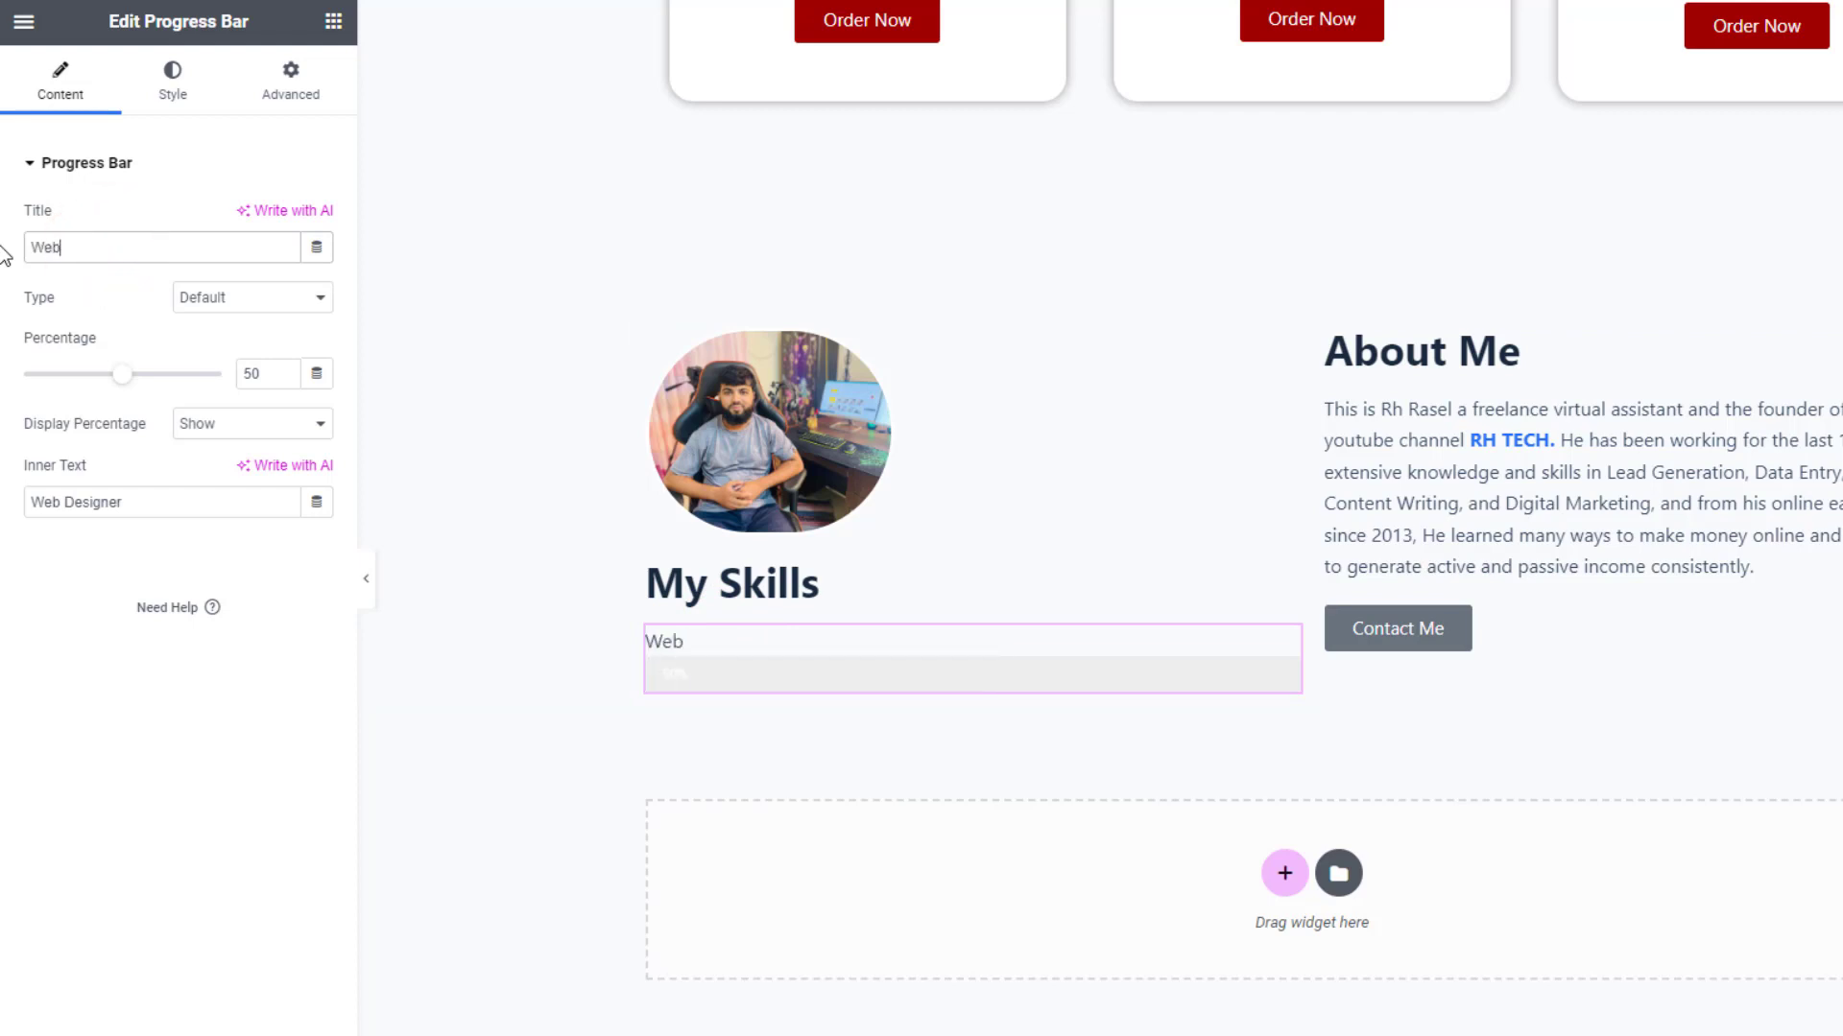
pyautogui.write(' Desi')
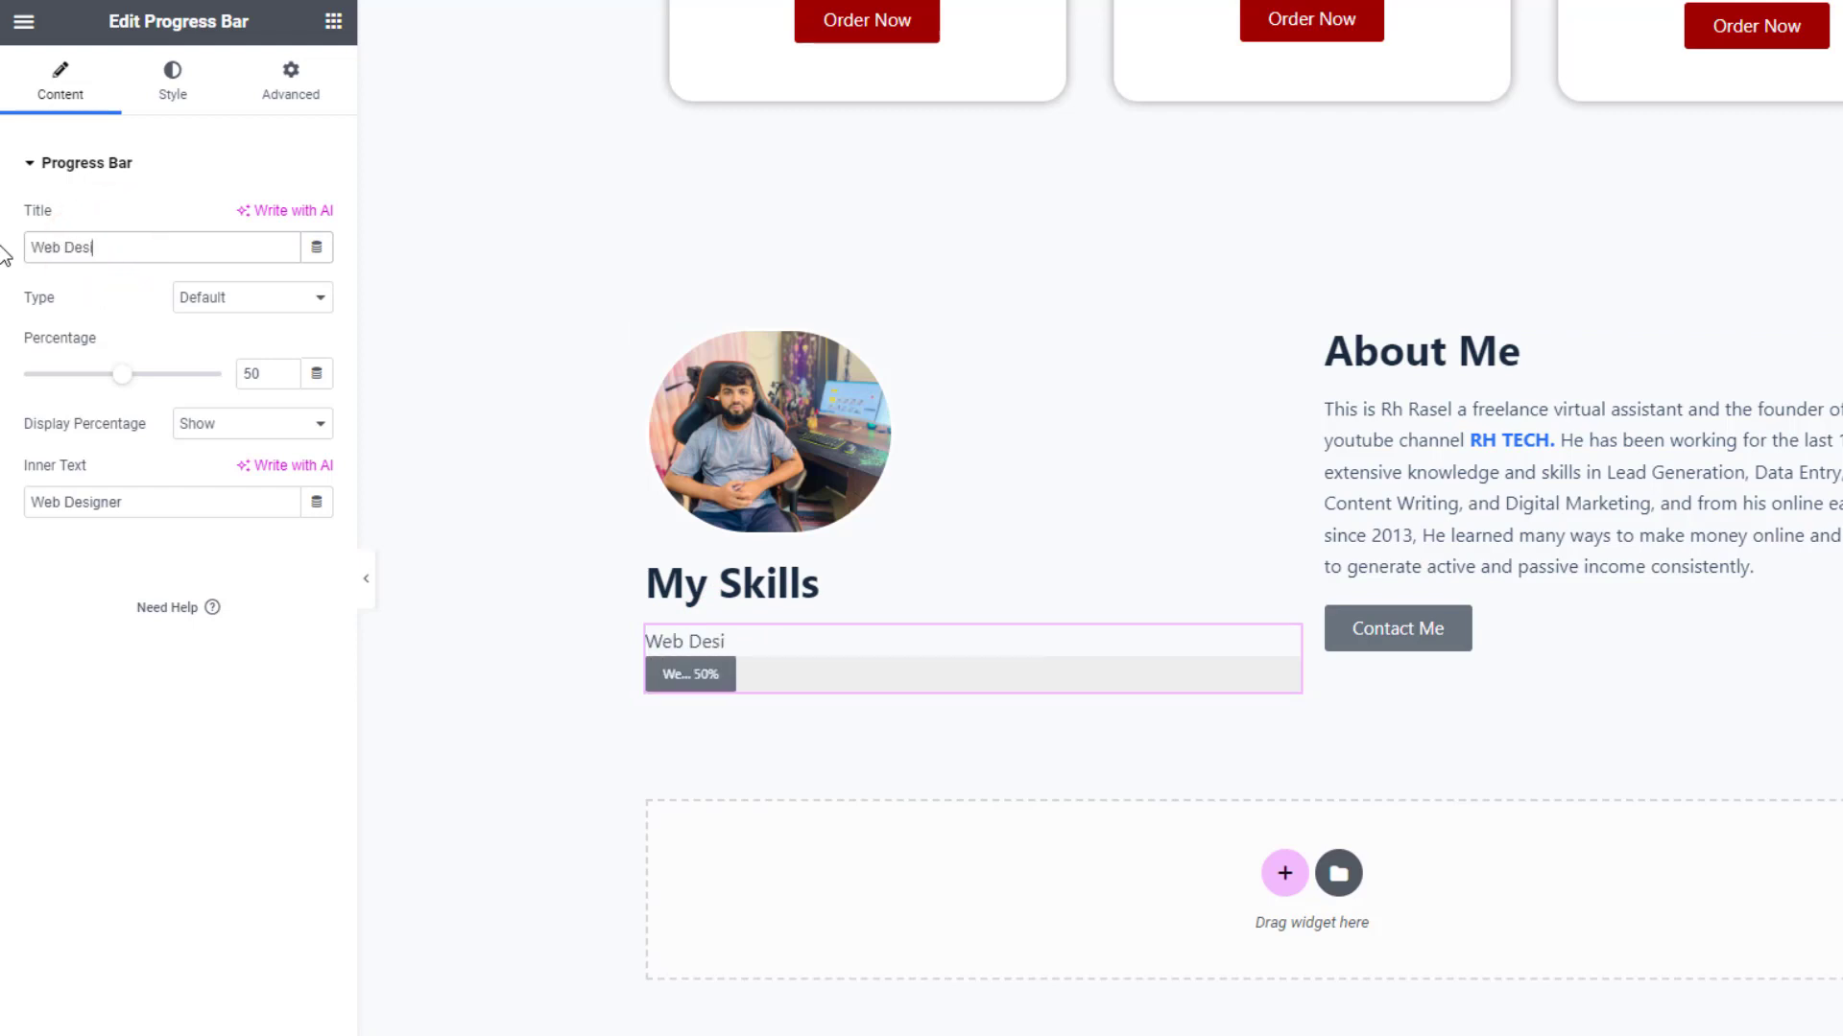
pyautogui.write('gn')
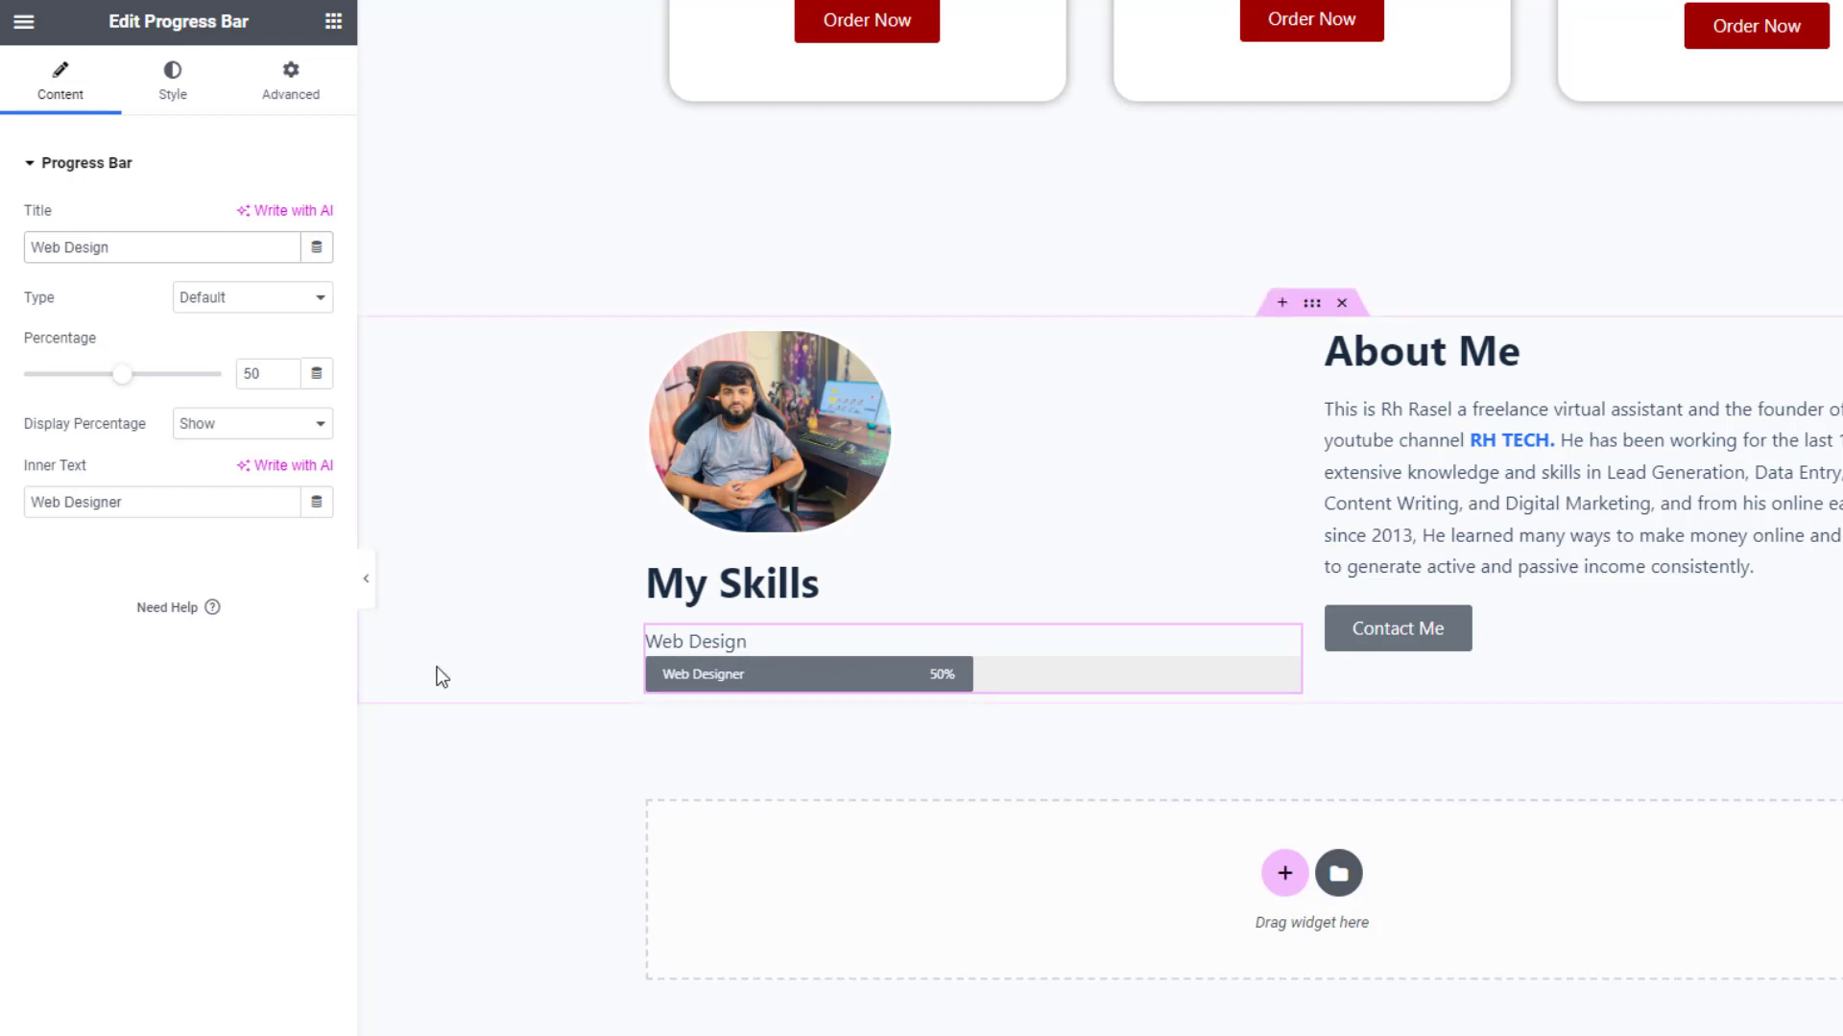
# - Set the Web Design bar's percentage to 93 and clear its inner text
pyautogui.moveTo(123, 375); pyautogui.dragTo(217, 393)
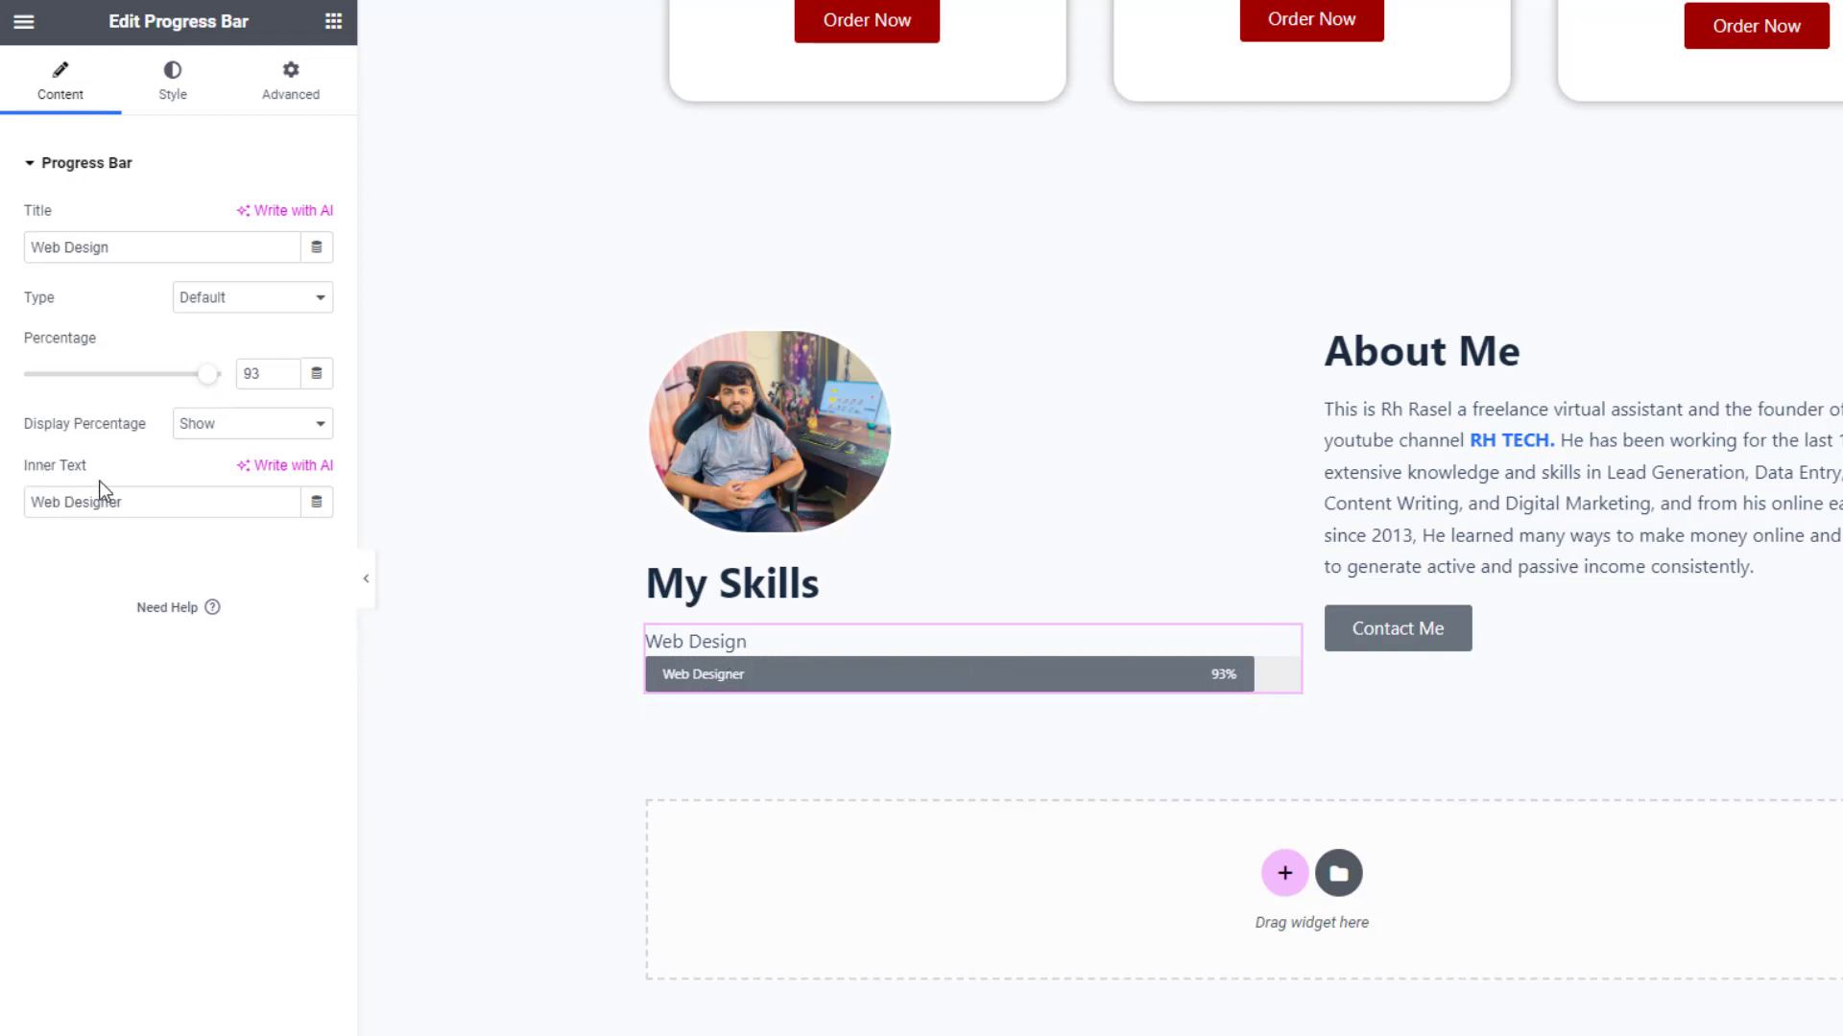
pyautogui.moveTo(135, 505); pyautogui.dragTo(7, 507)
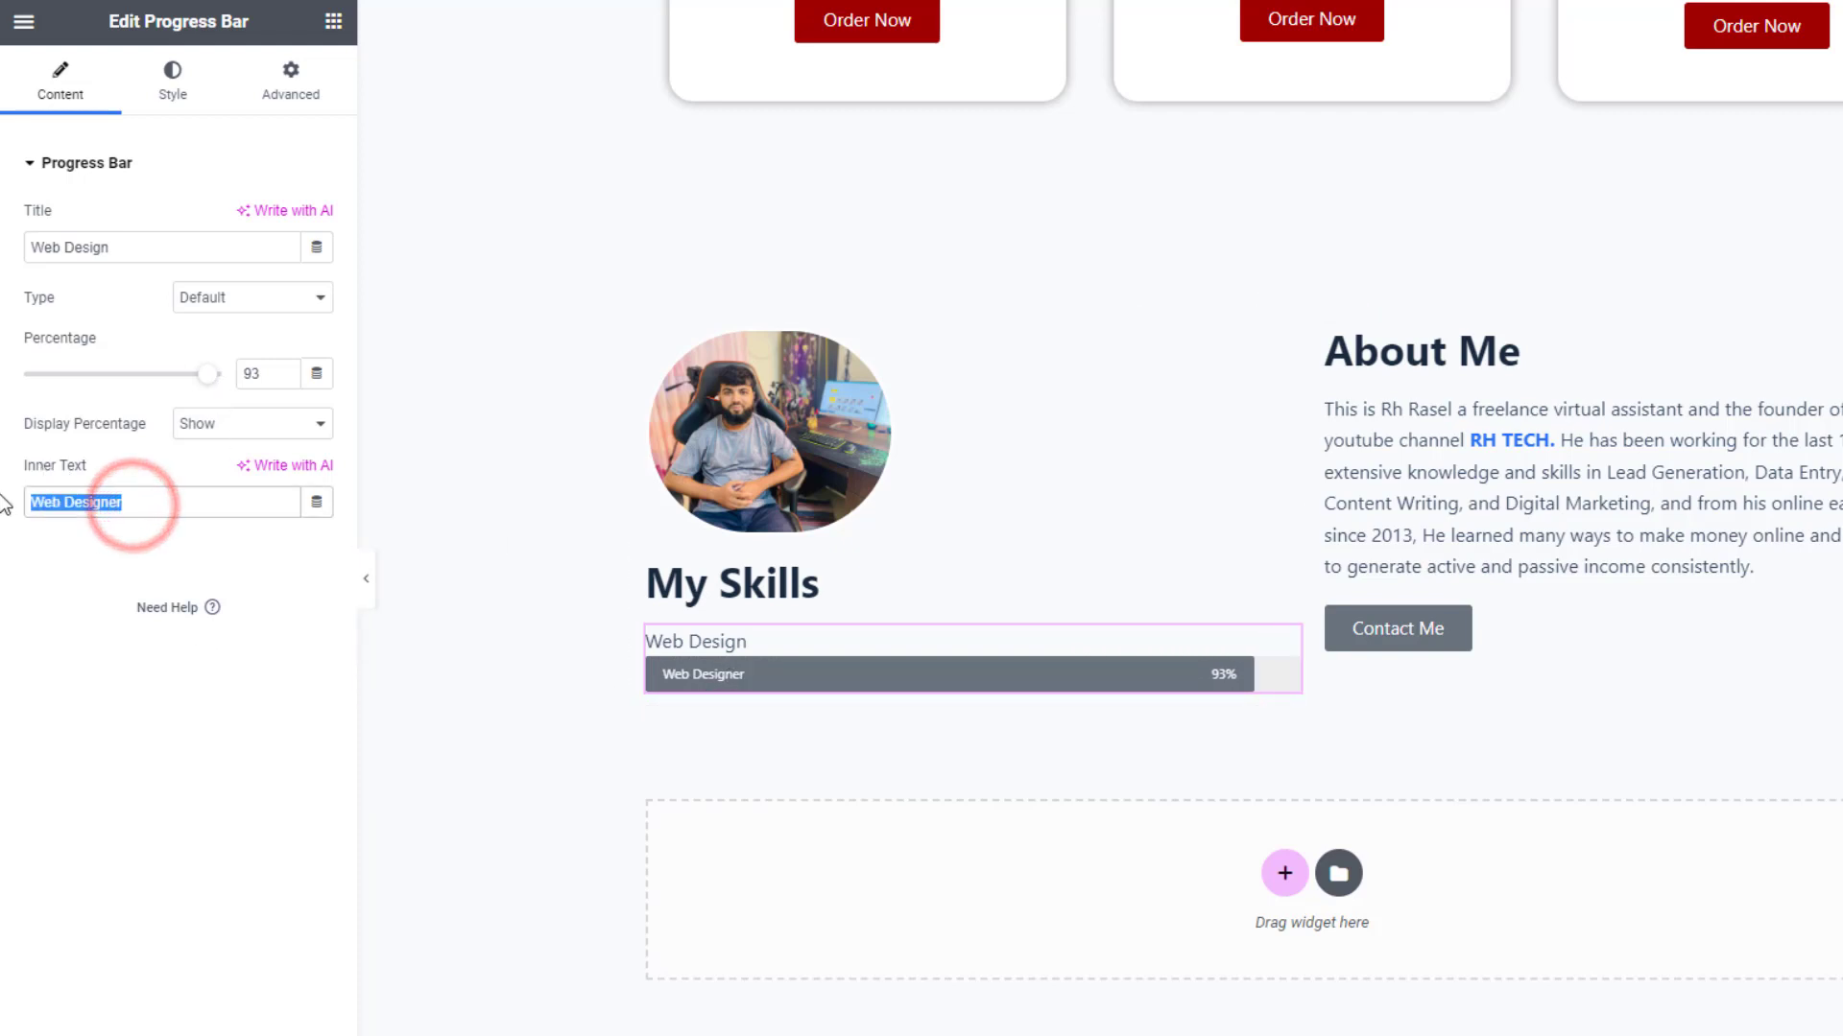
pyautogui.press('BackSpace')
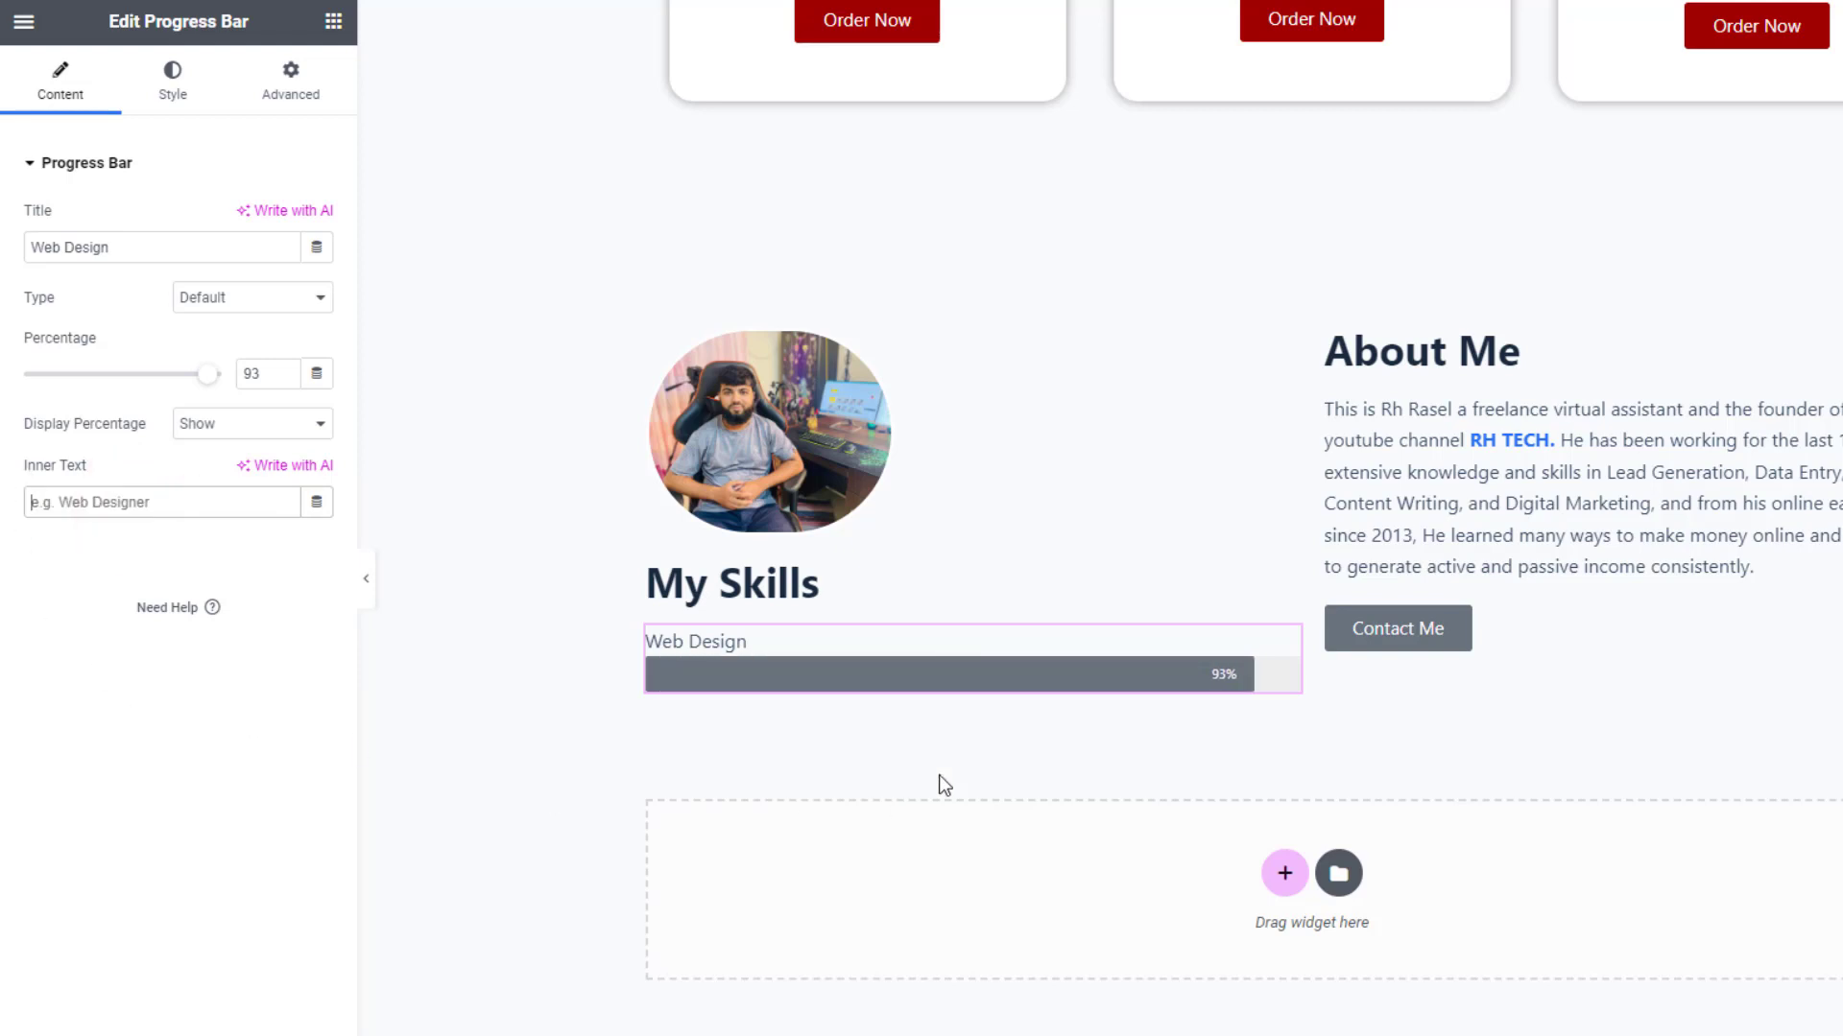
# - Duplicate the Web Design progress bar twice to make three bars under the My Skills heading
pyautogui.rightClick(854, 636)
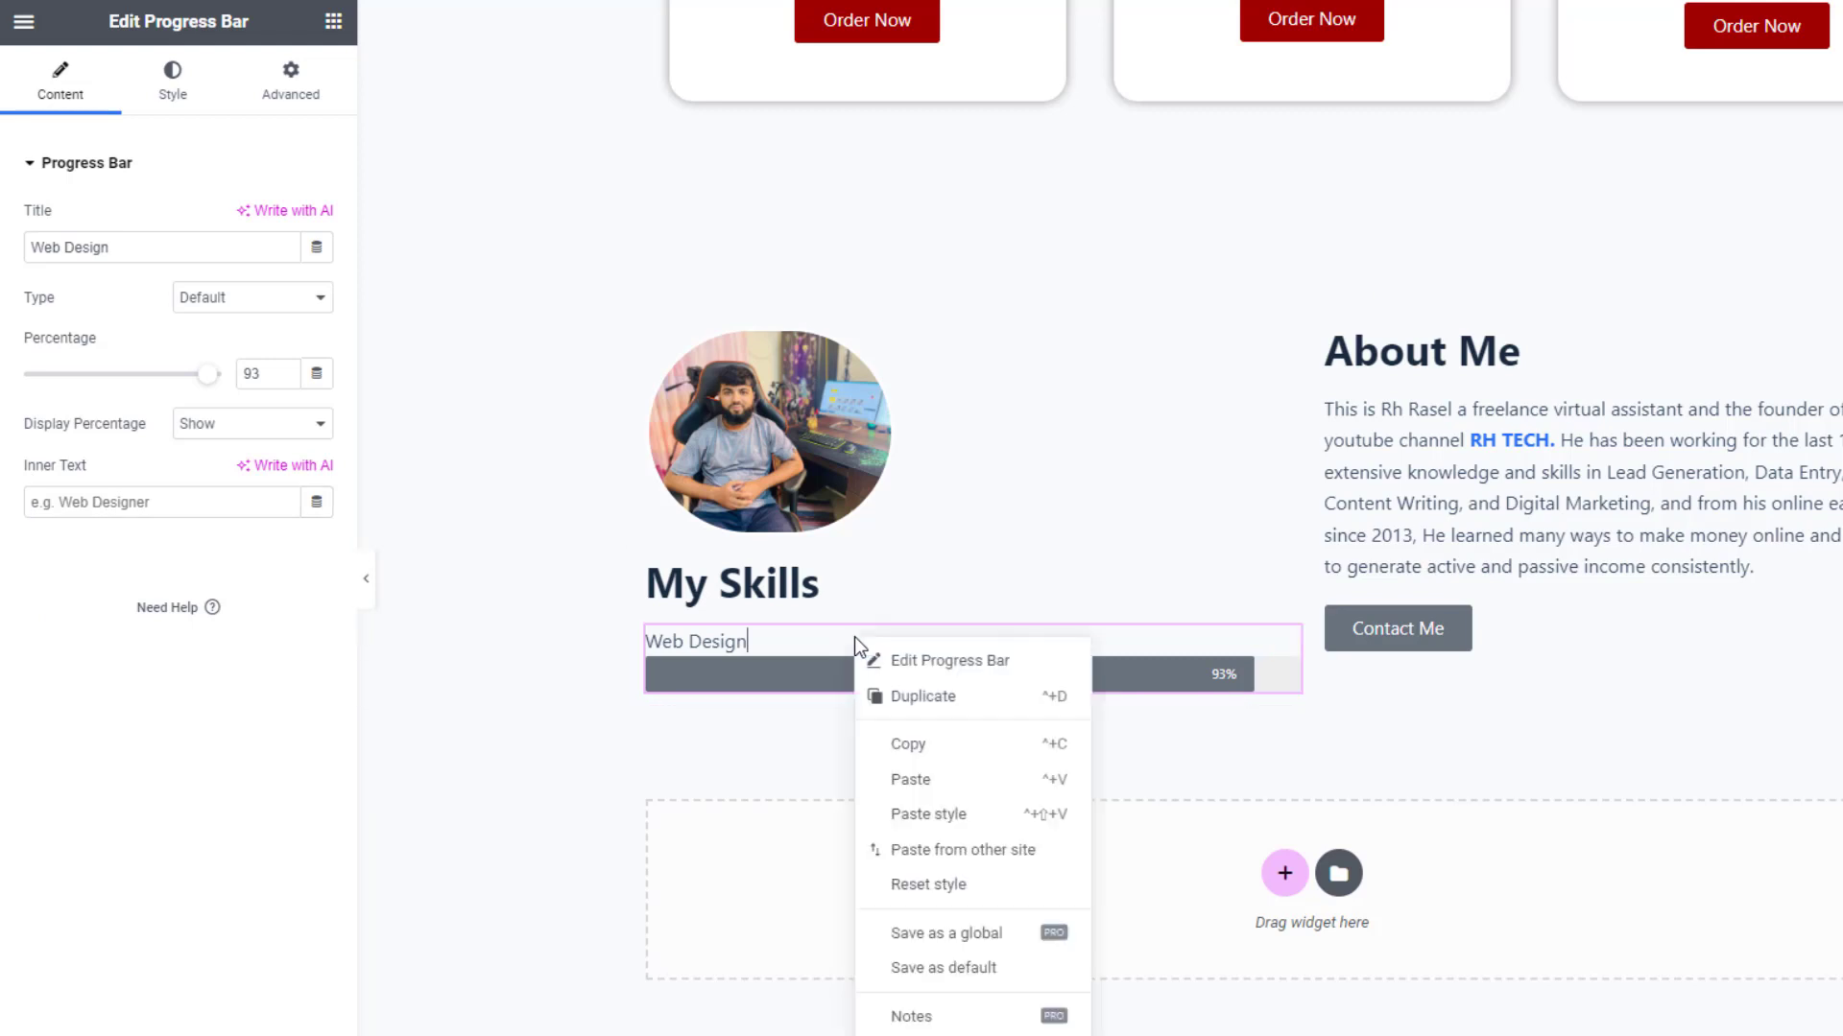
pyautogui.click(926, 695)
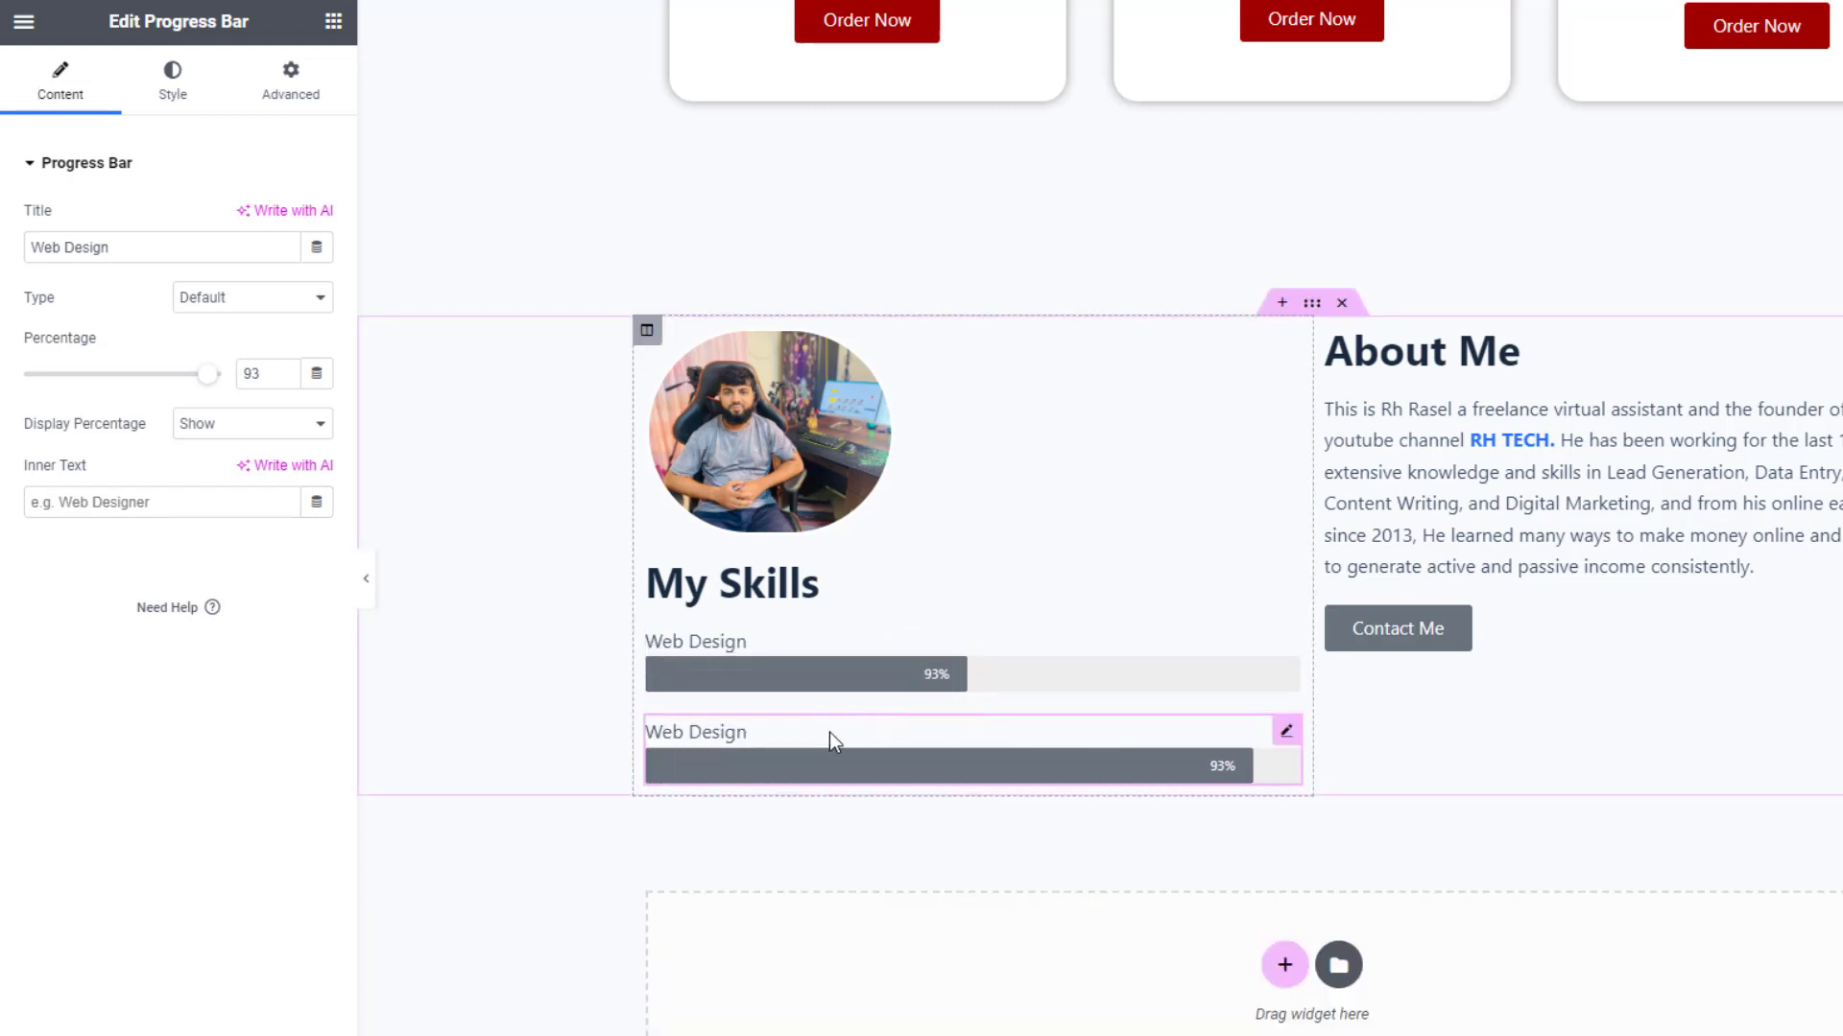
pyautogui.rightClick(829, 733)
pyautogui.click(900, 726)
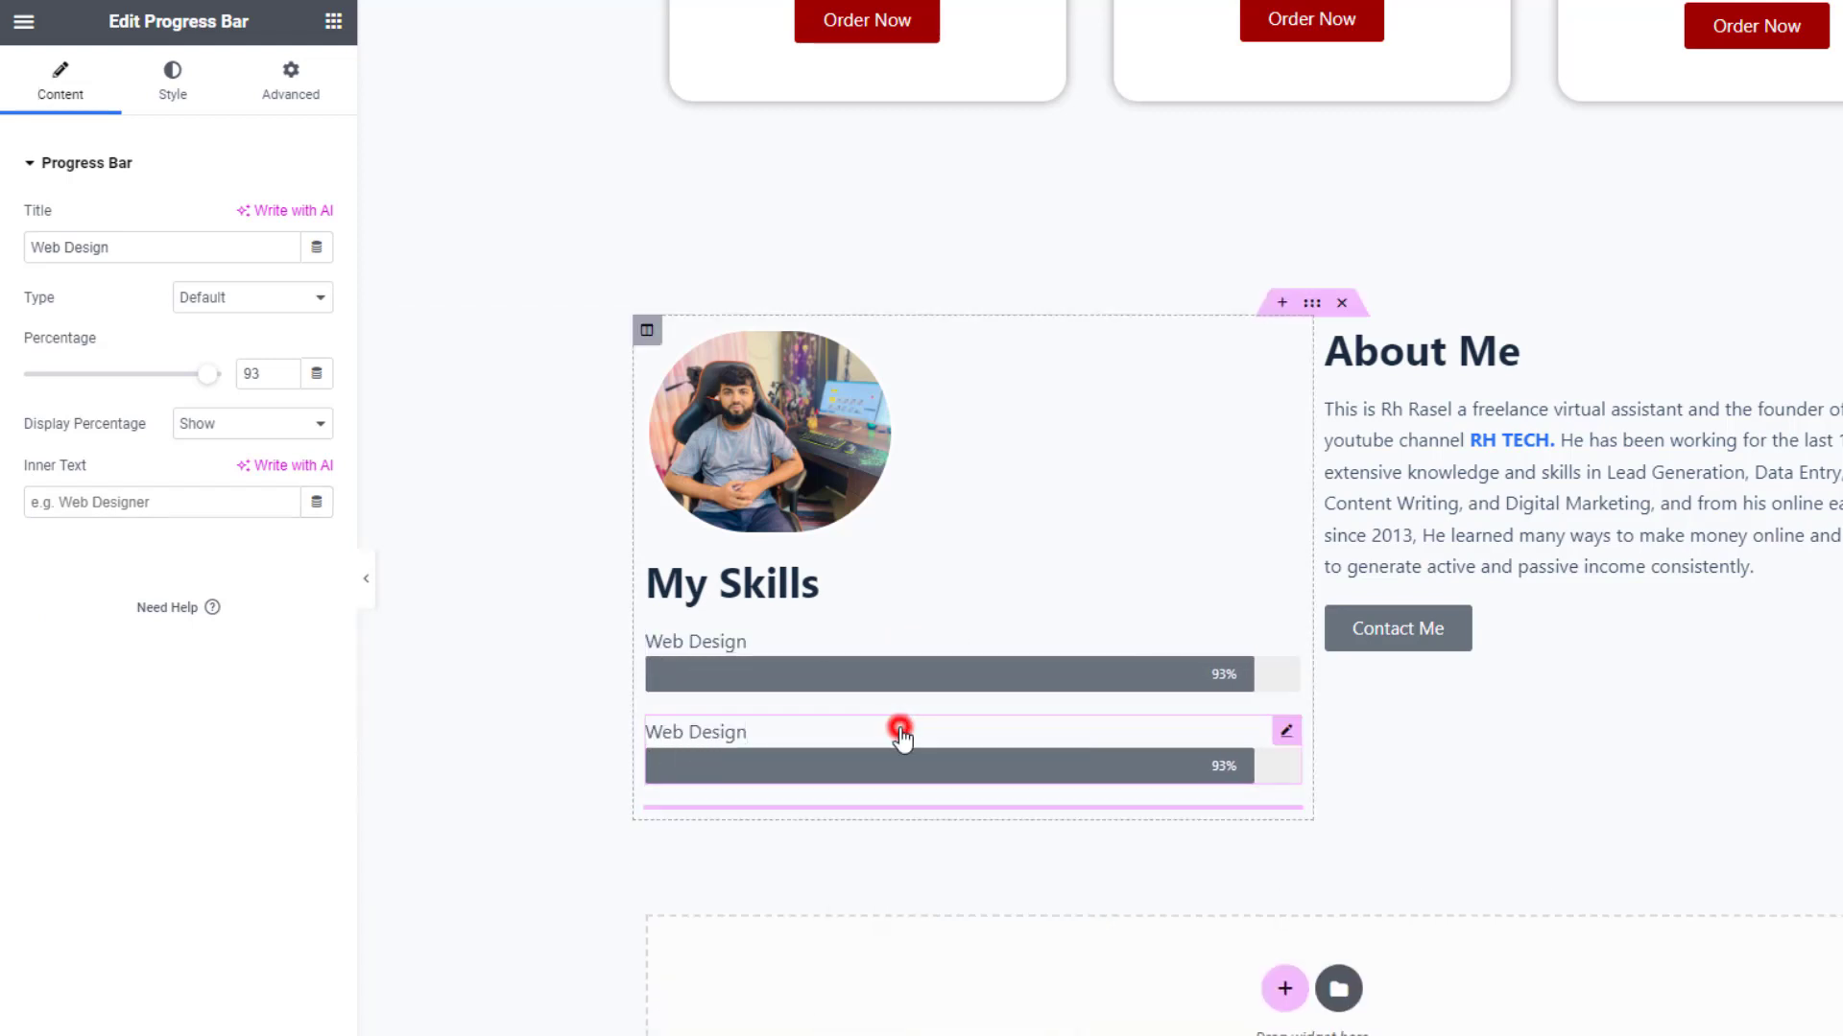
pyautogui.click(580, 688)
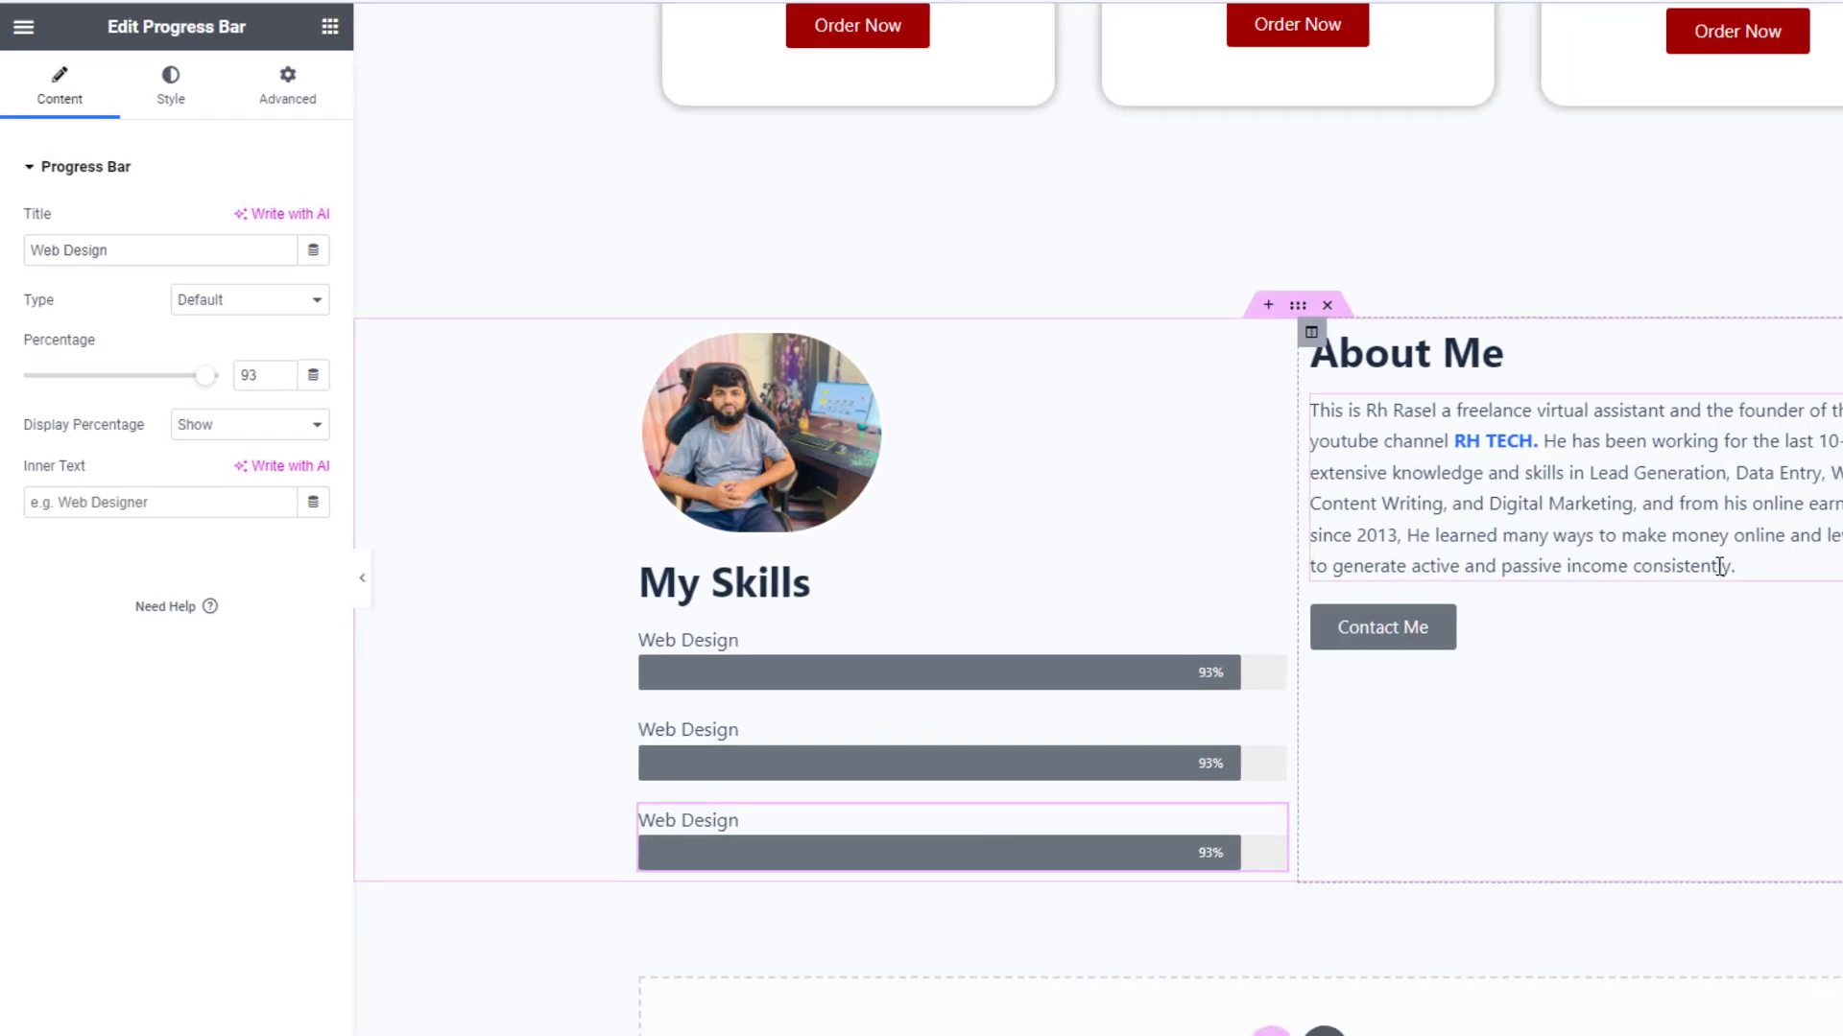
# - Copy the biography paragraph under About Me and paste it as a second paragraph below the original
pyautogui.click(1783, 561)
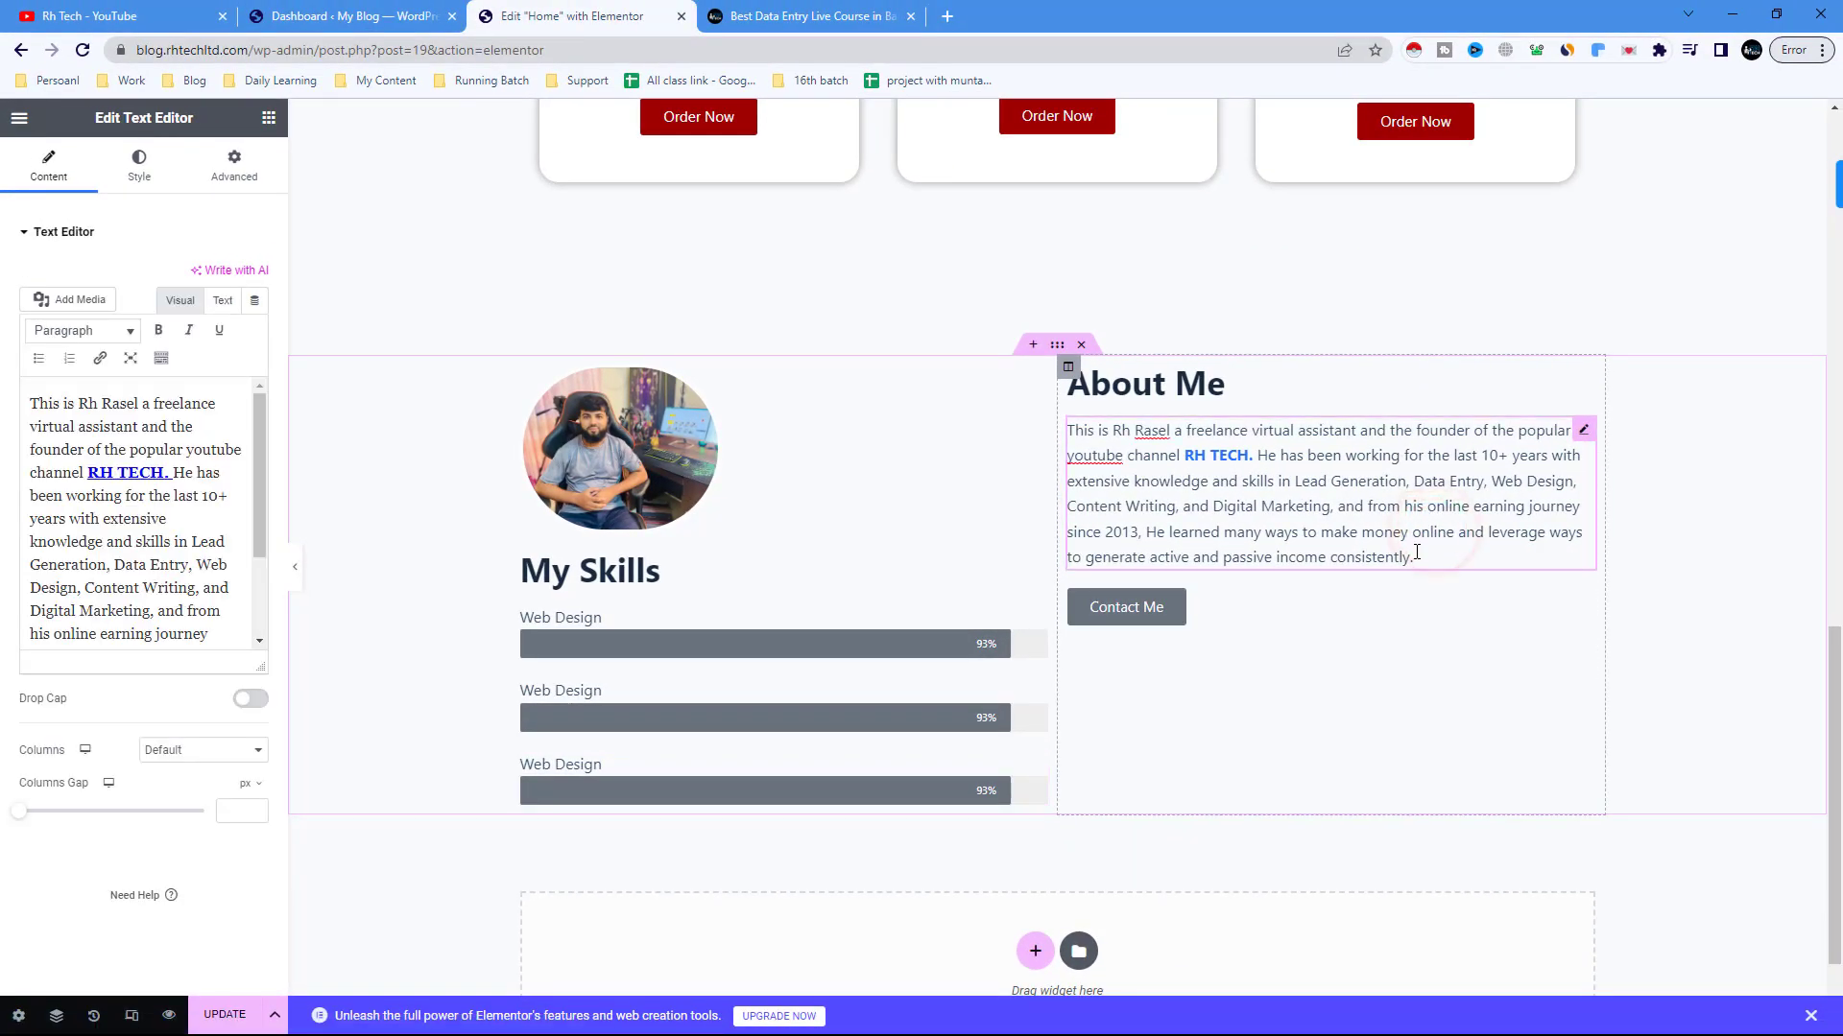
pyautogui.press('Return')
pyautogui.moveTo(1431, 575); pyautogui.dragTo(1025, 432)
pyautogui.hotkey('ctrl', 'c')
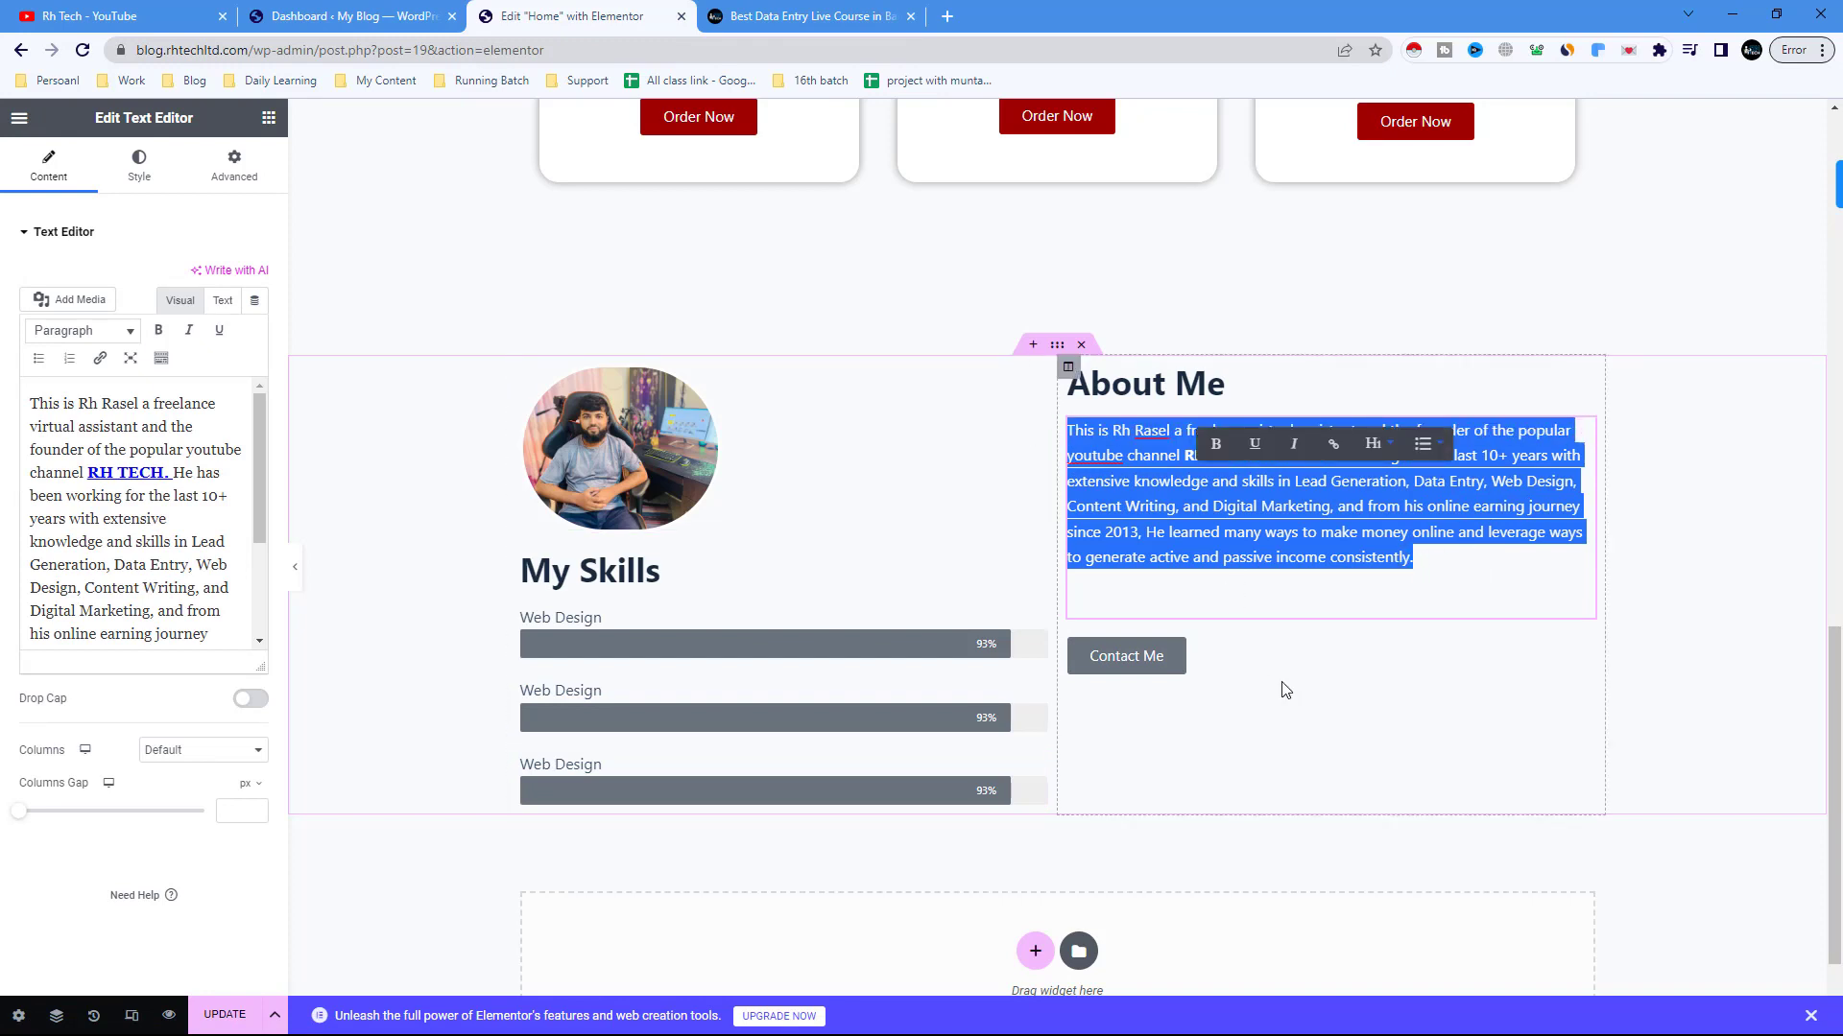
pyautogui.click(1099, 593)
pyautogui.hotkey('ctrl', 'v')
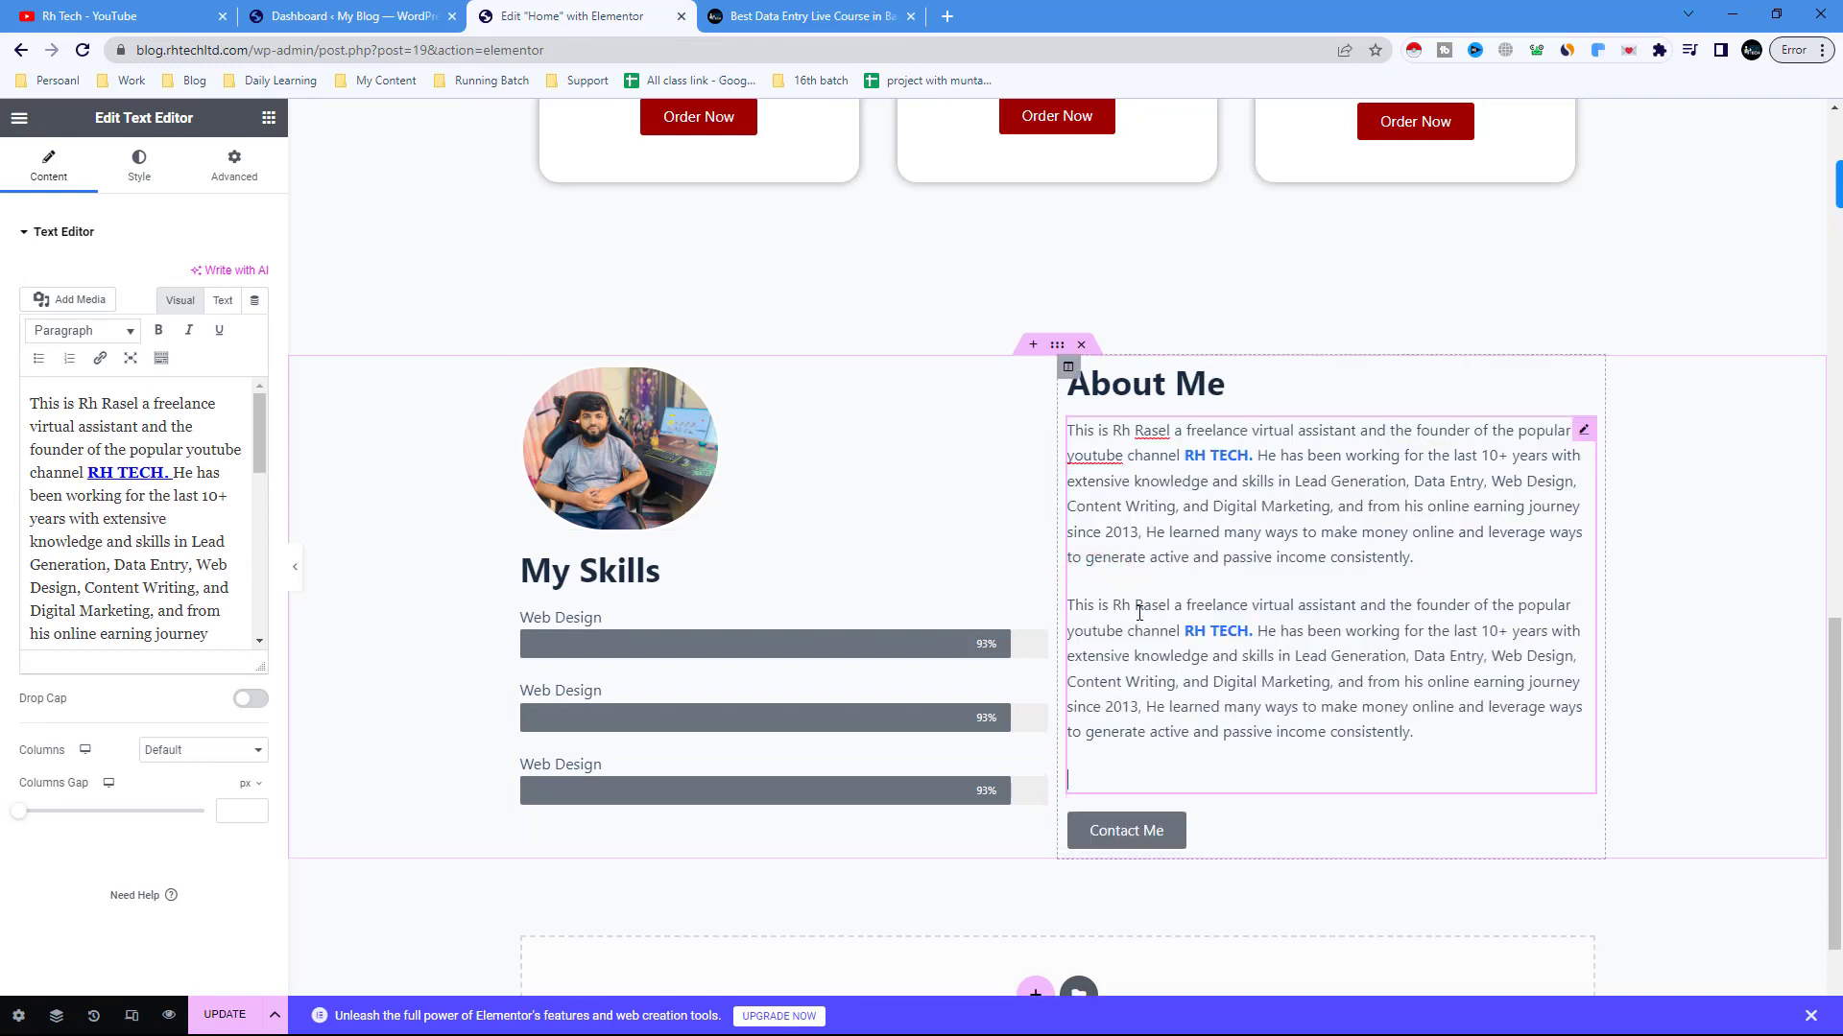
pyautogui.scroll(-2, 1264, 661)
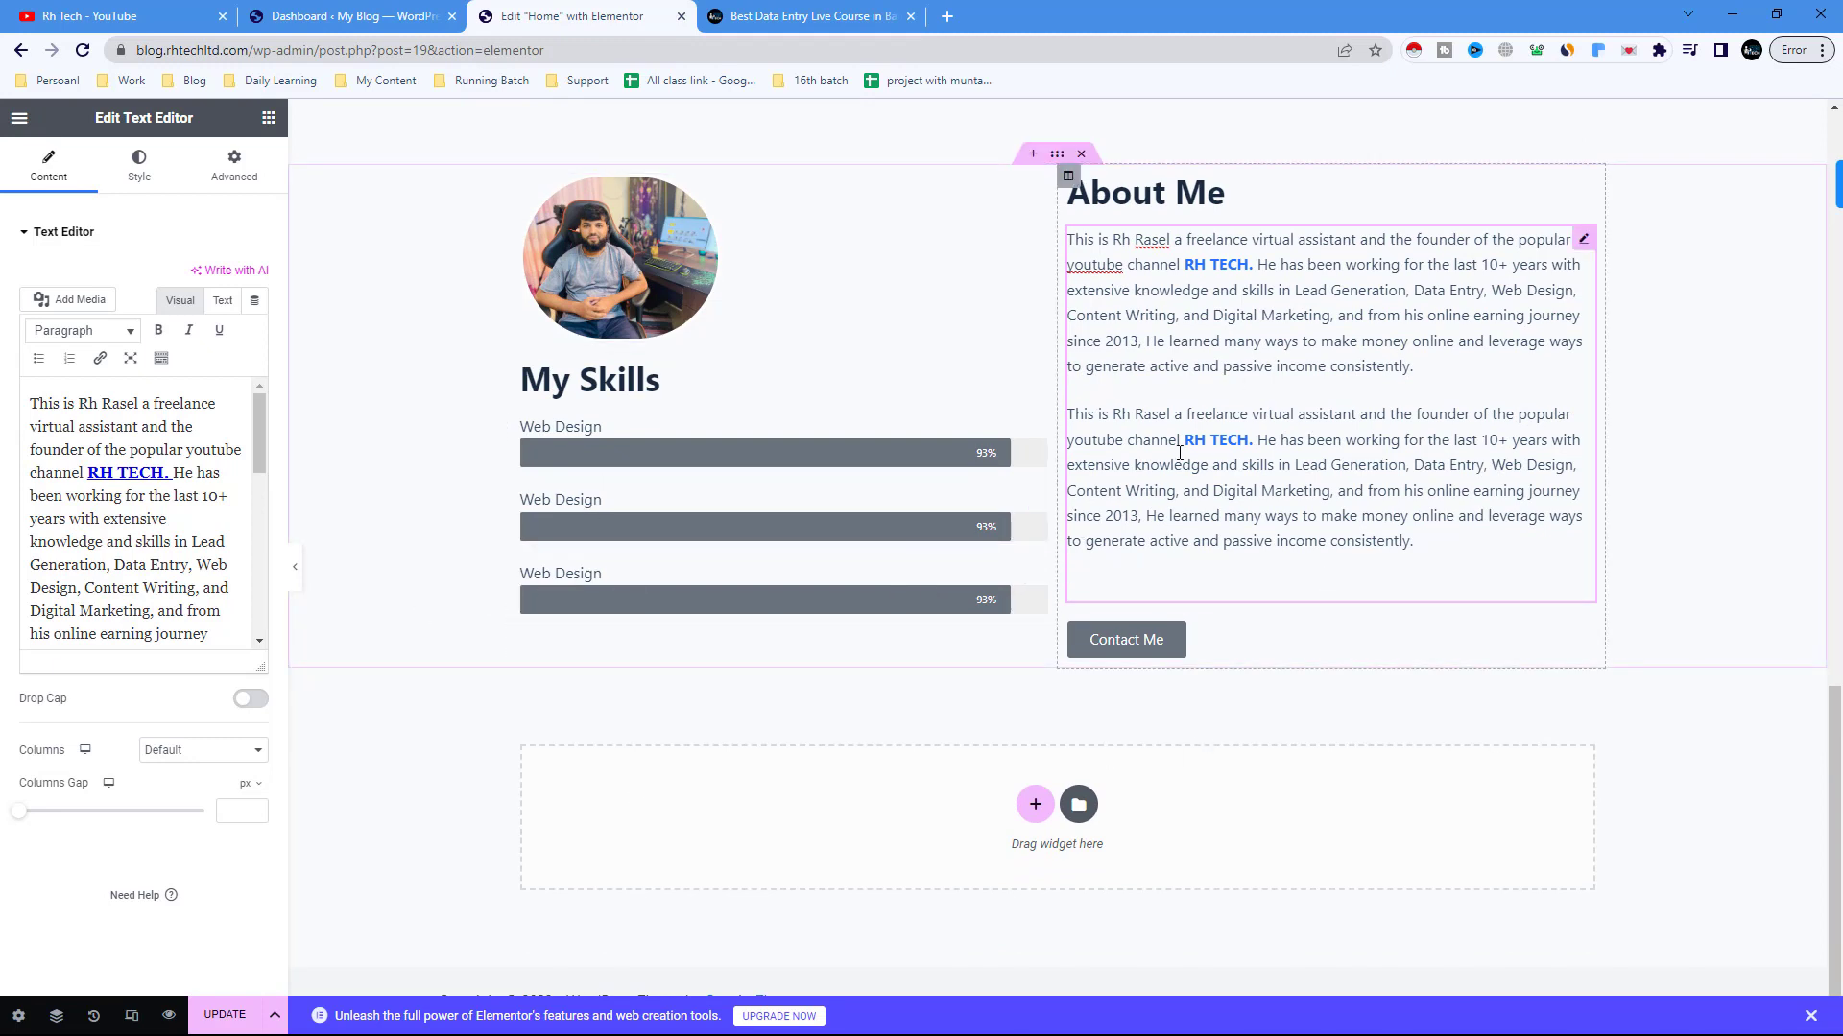
pyautogui.scroll(2, 787, 509)
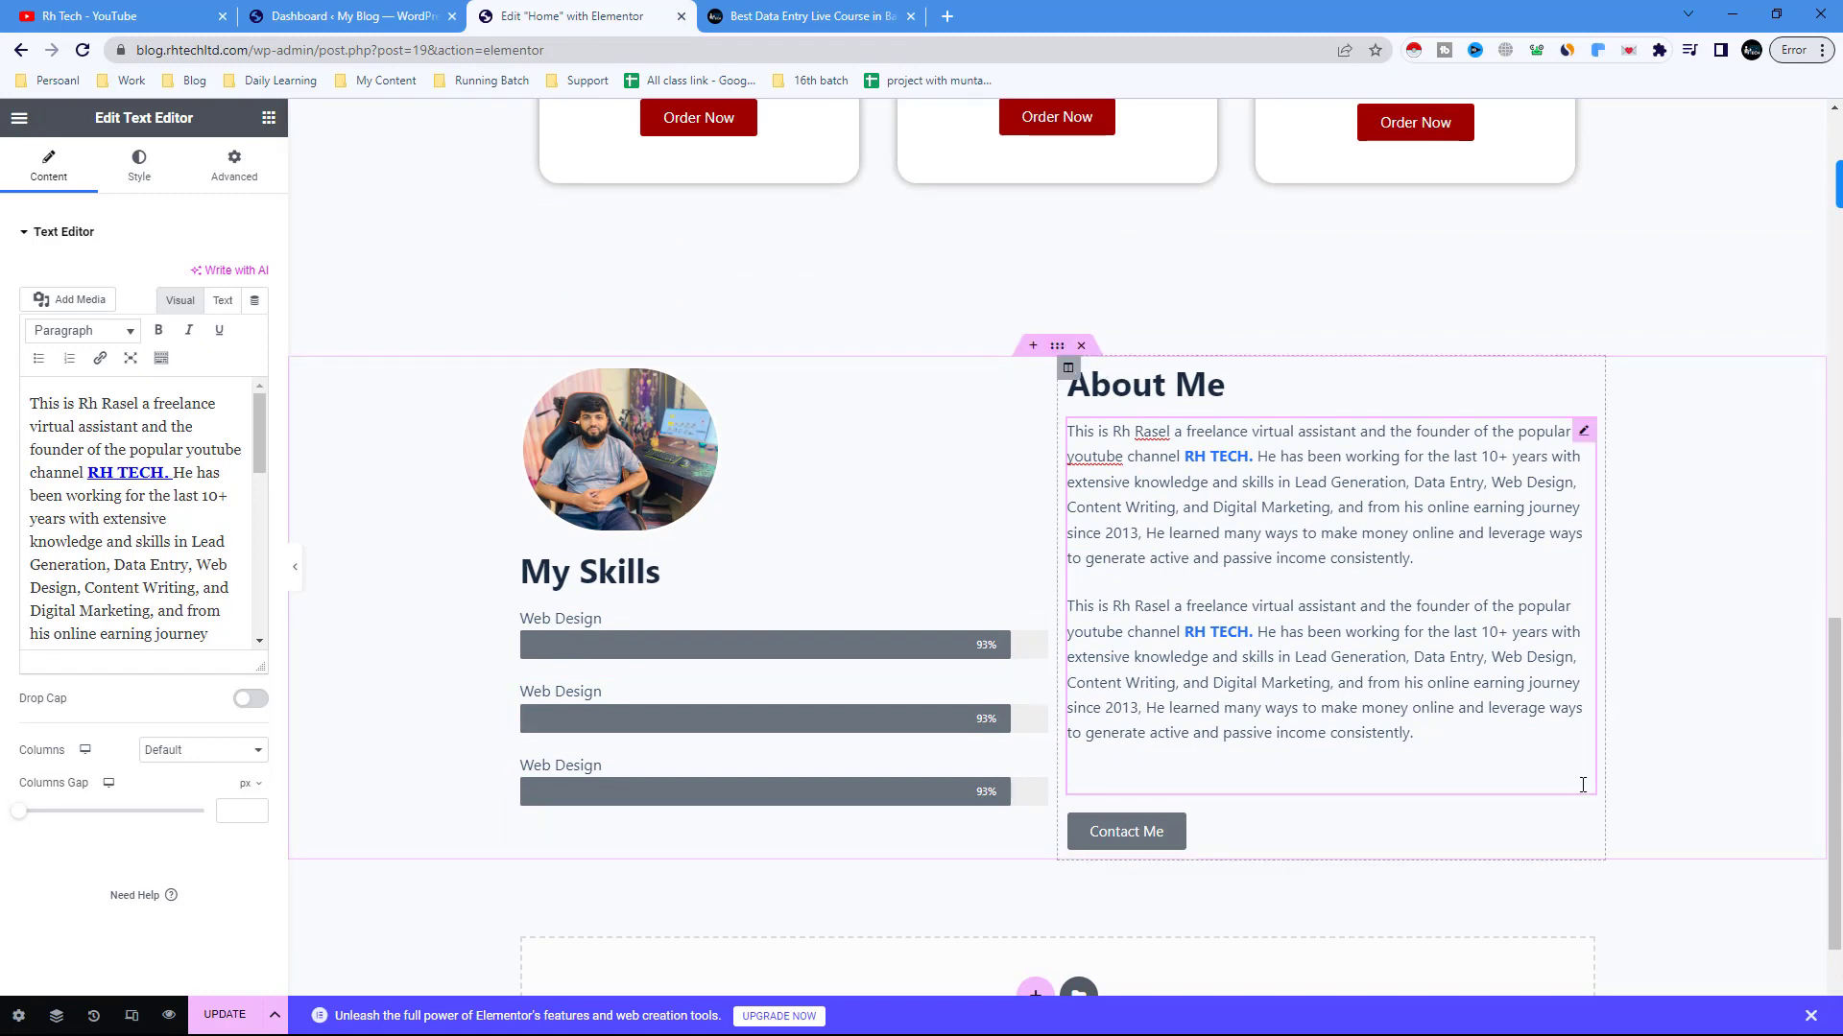
# - Retitle the second progress bar "Web Development" and set its percentage to 74
pyautogui.click(586, 694)
pyautogui.moveTo(104, 300); pyautogui.dragTo(14, 304)
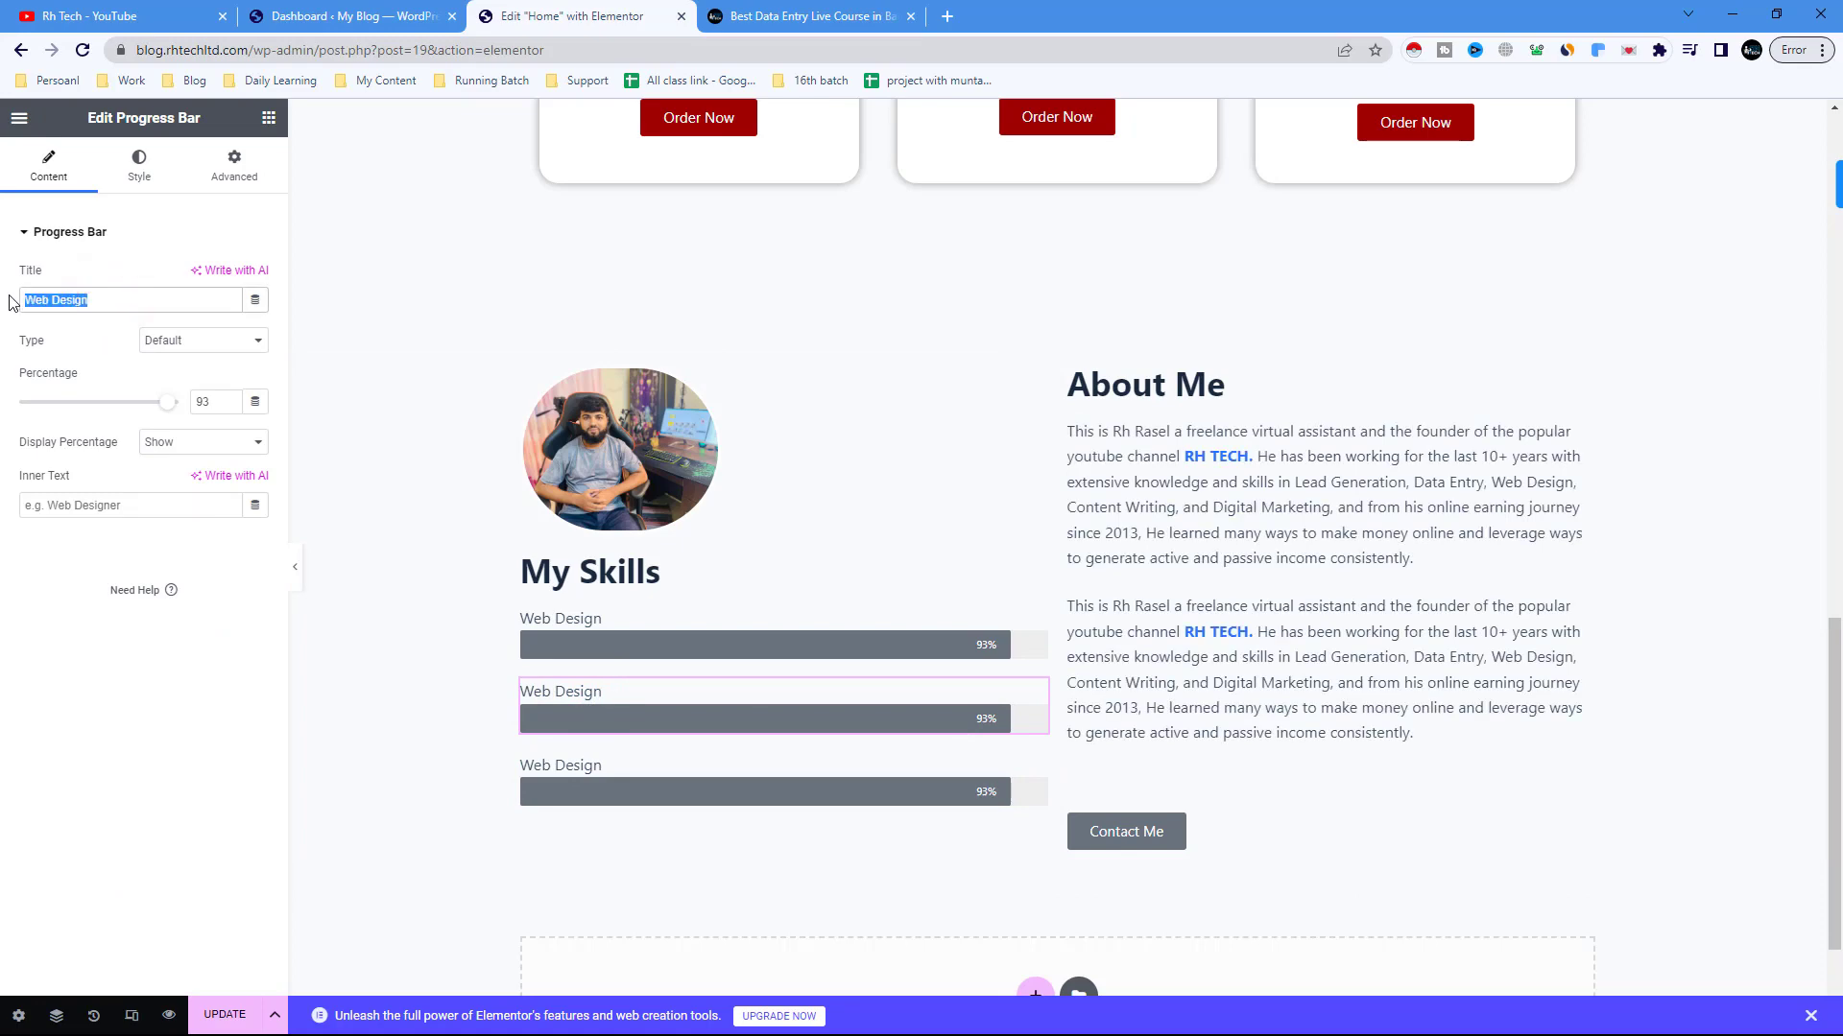
pyautogui.write('Web Dec')
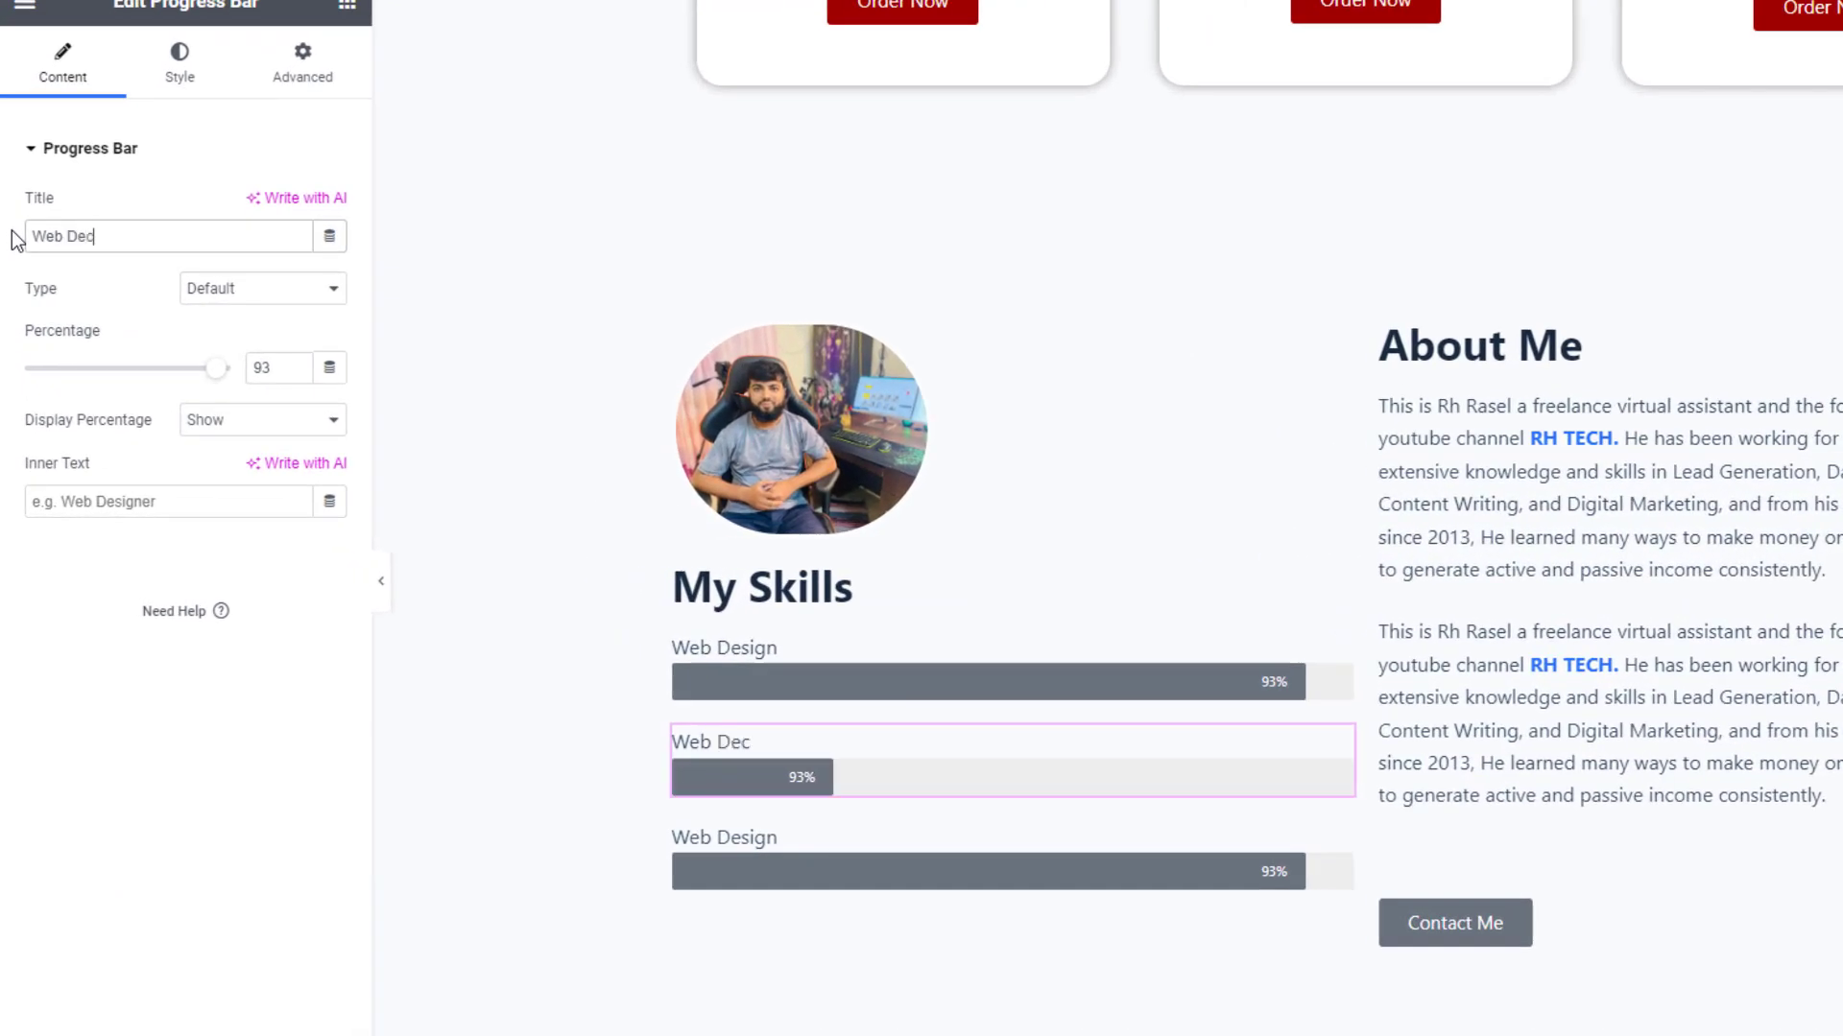
pyautogui.press('BackSpace')
pyautogui.write('velopment')
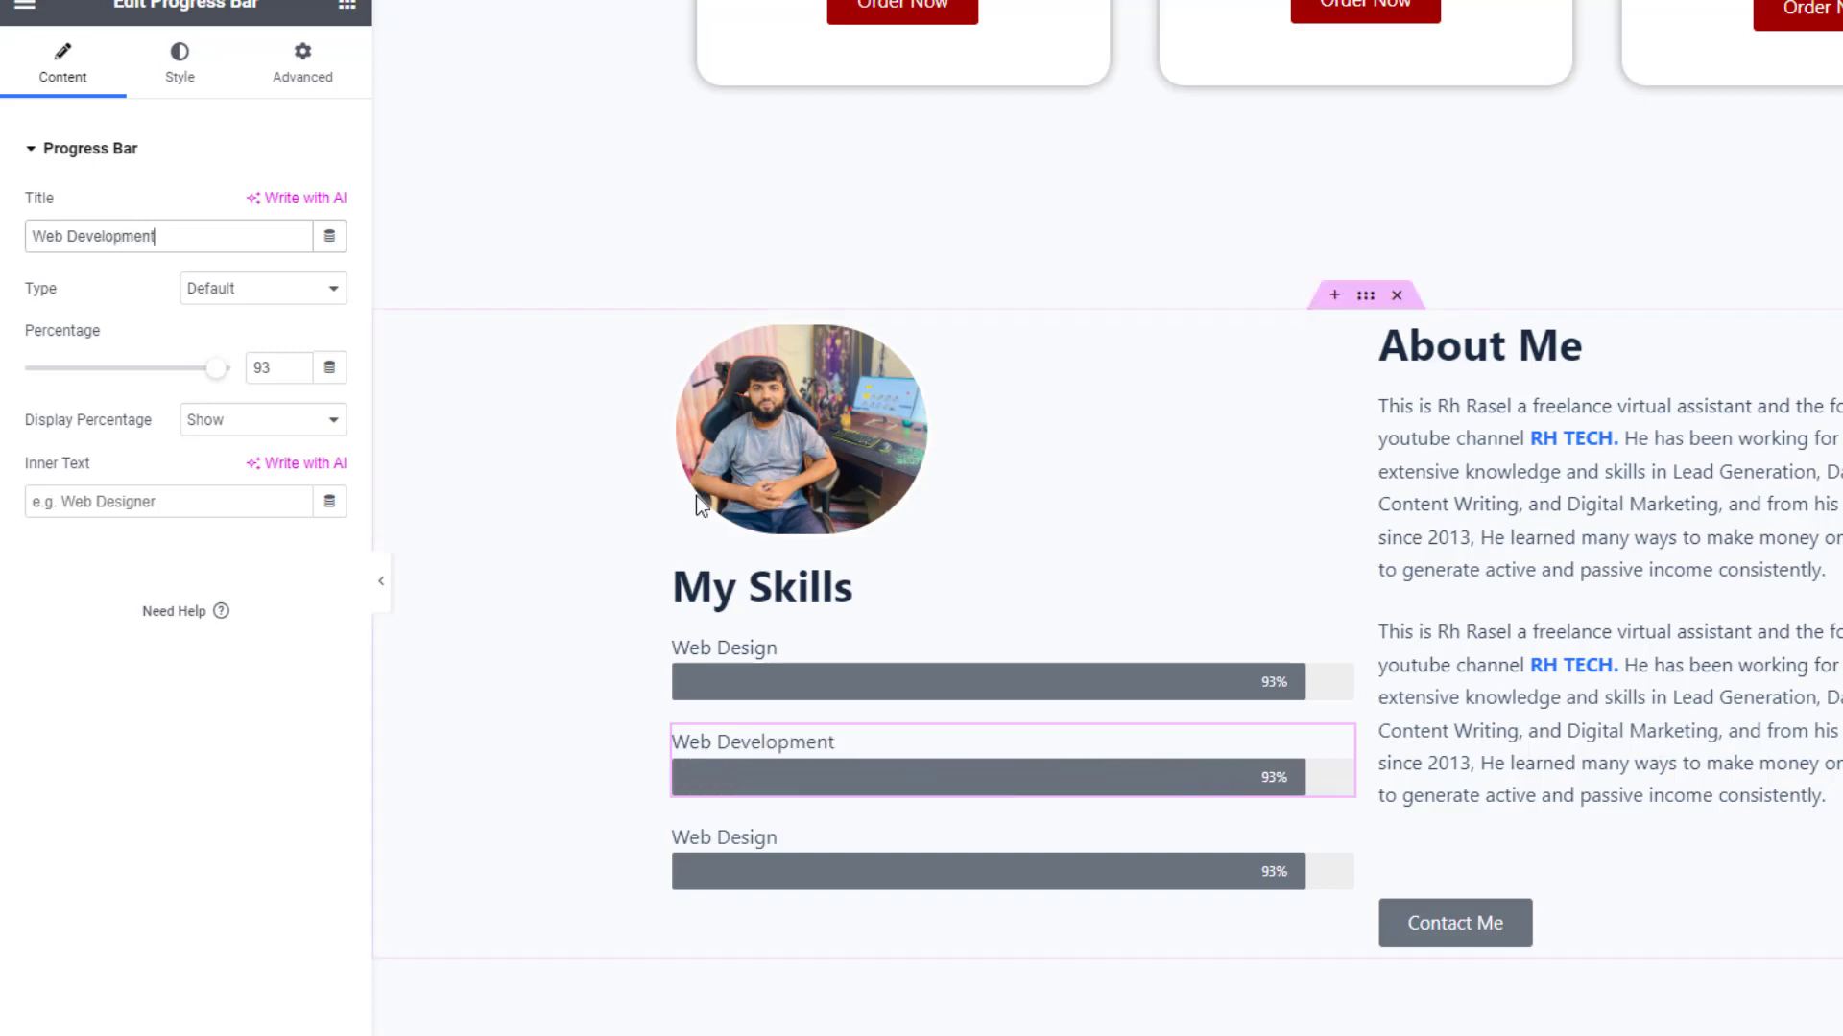
pyautogui.moveTo(209, 369); pyautogui.dragTo(177, 369)
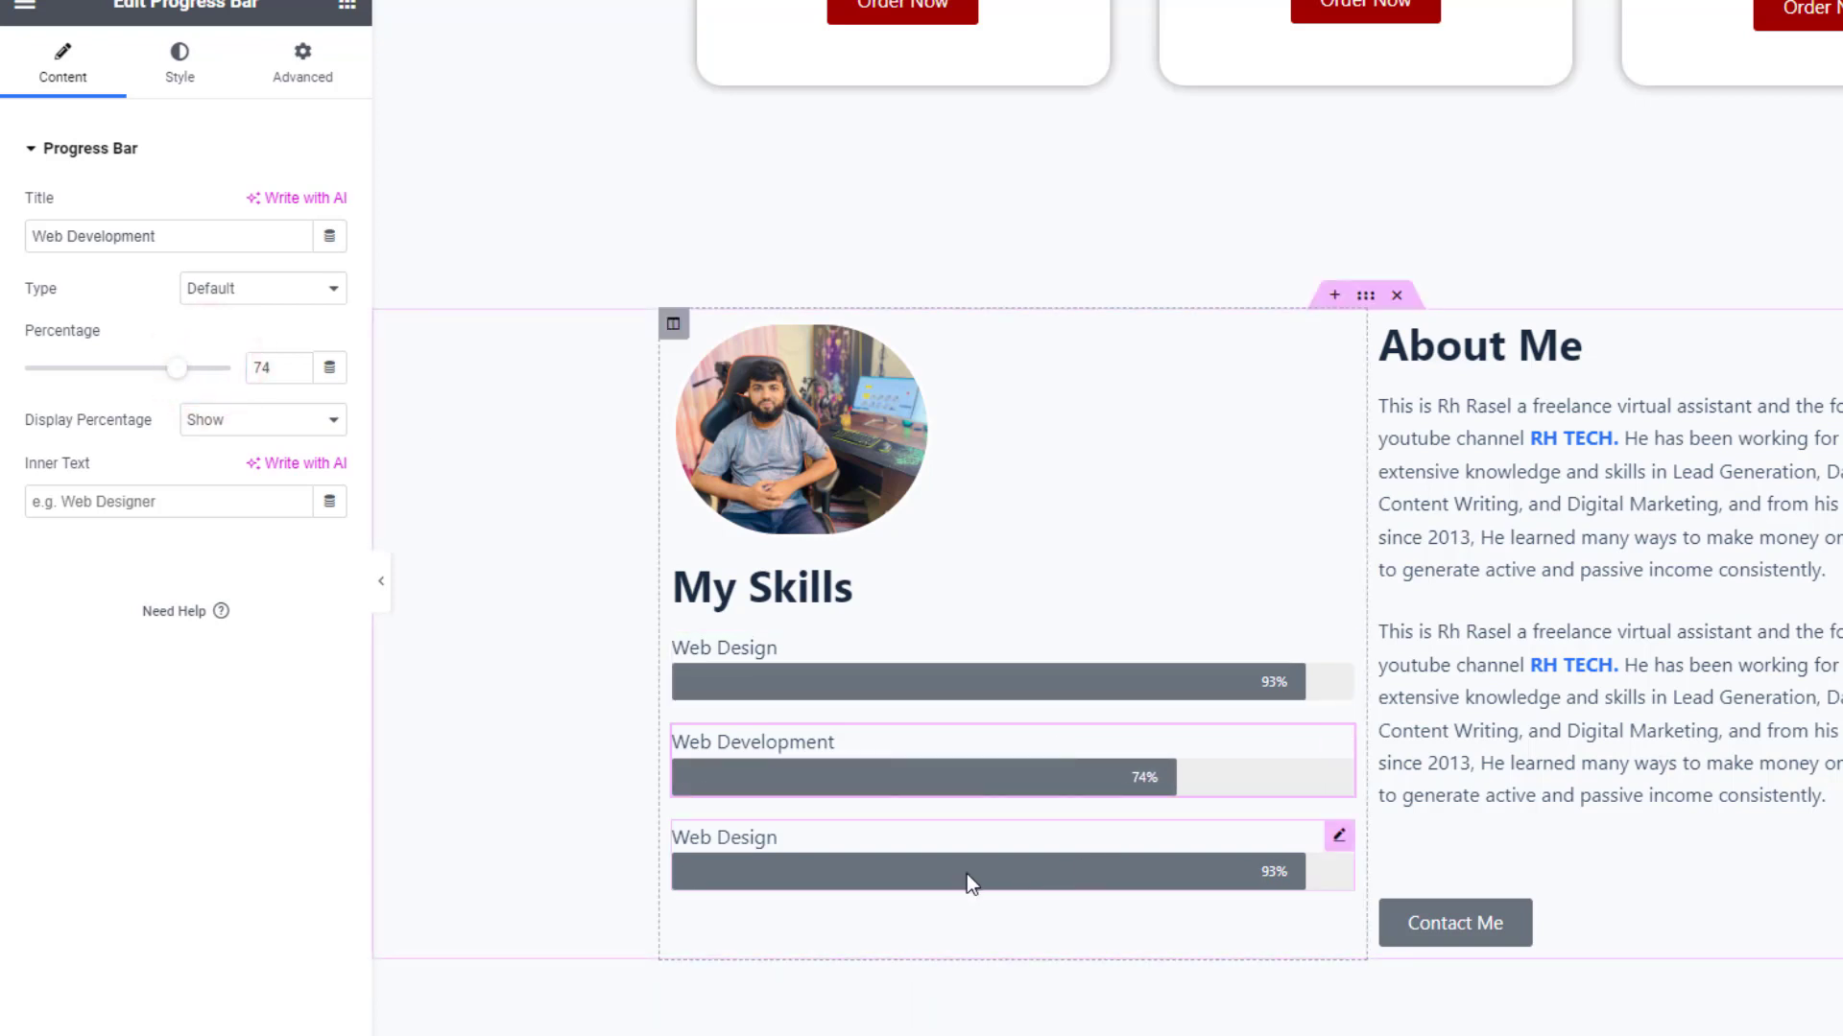
# - Retitle the third progress bar "Wordpess" and set its percentage to 82
pyautogui.click(718, 843)
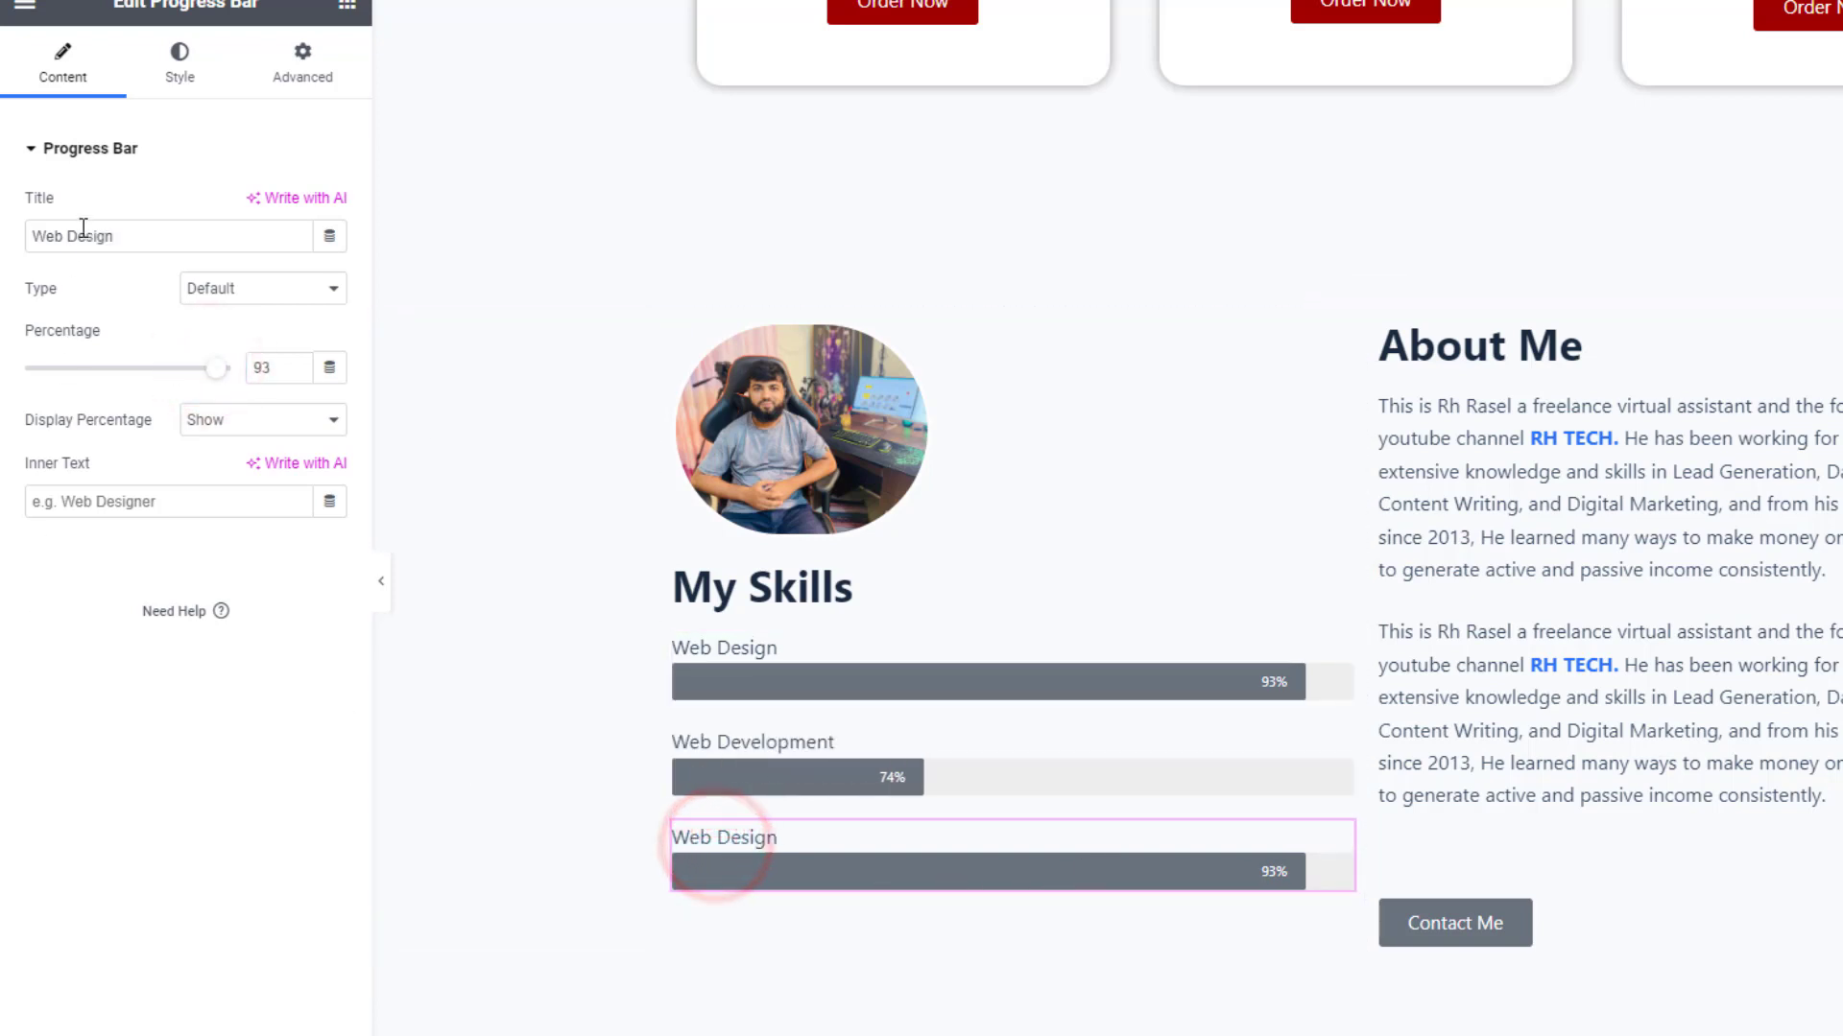
pyautogui.tripleClick(146, 231)
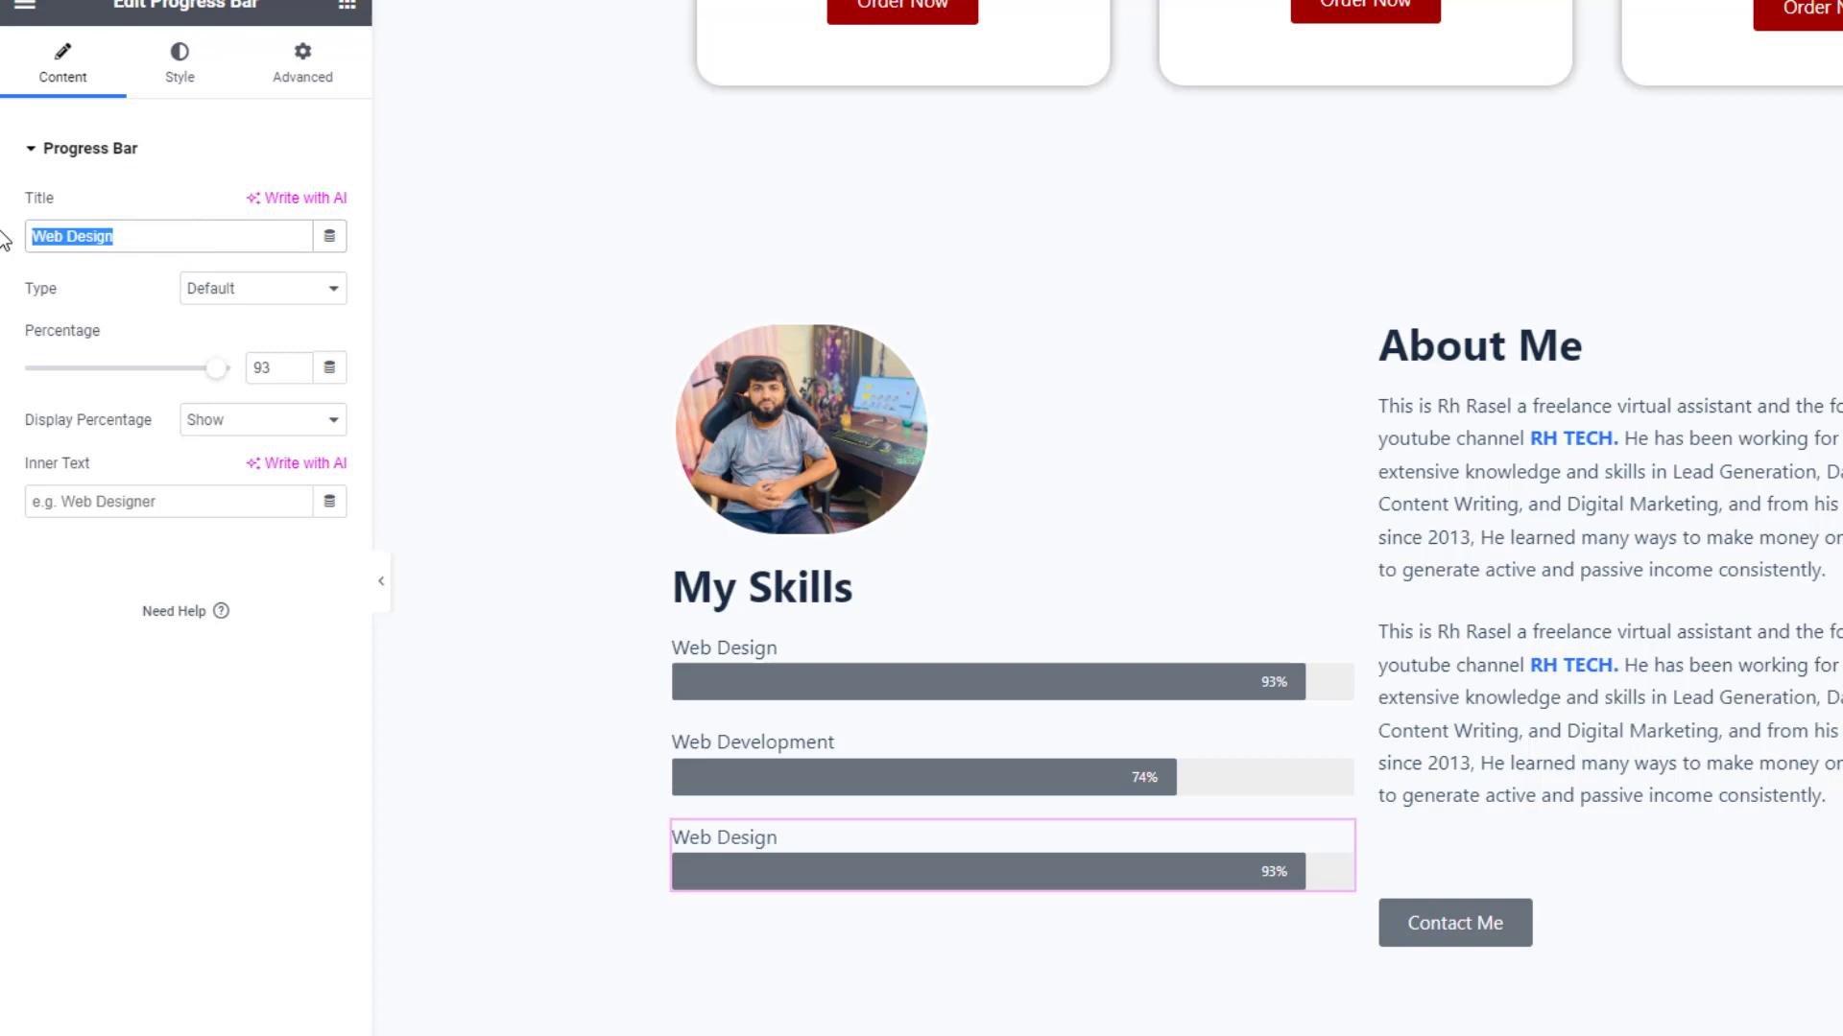
pyautogui.write('Wordpess')
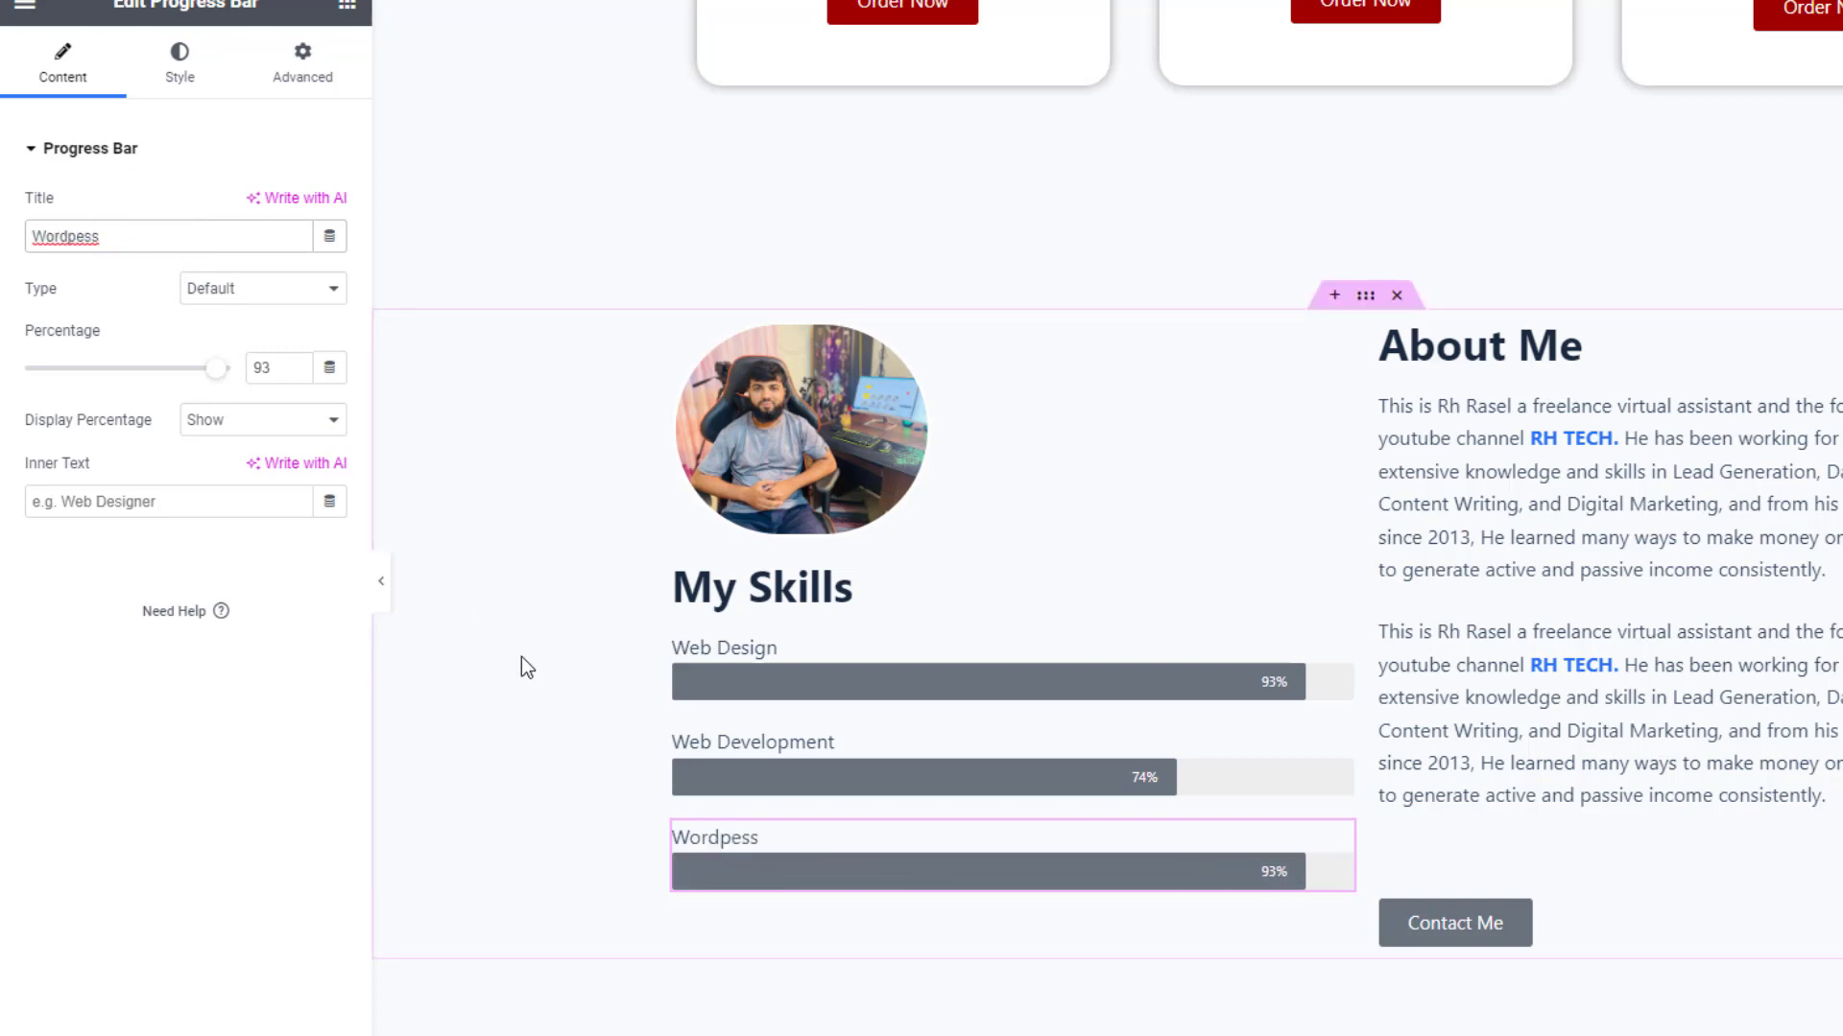
pyautogui.moveTo(218, 380); pyautogui.dragTo(193, 377)
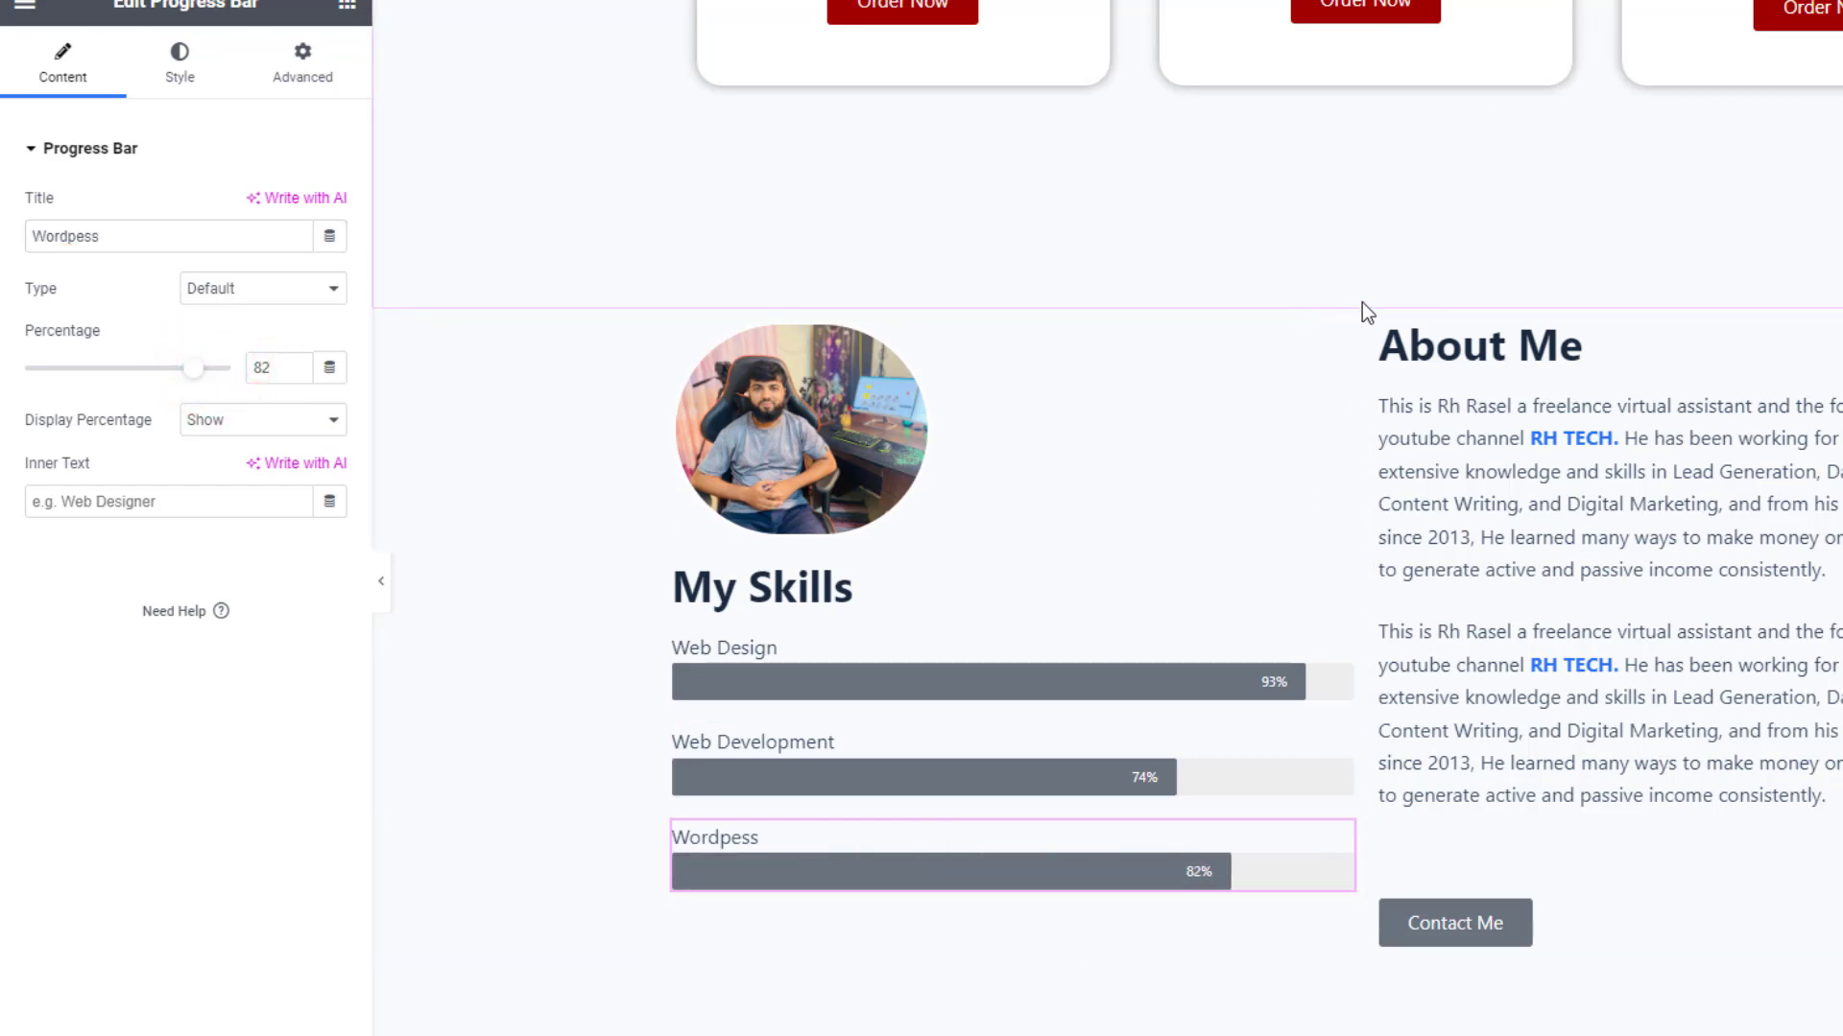
# - Give the About Me section a classic background in blue-violet (#4724FF)
pyautogui.click(1366, 298)
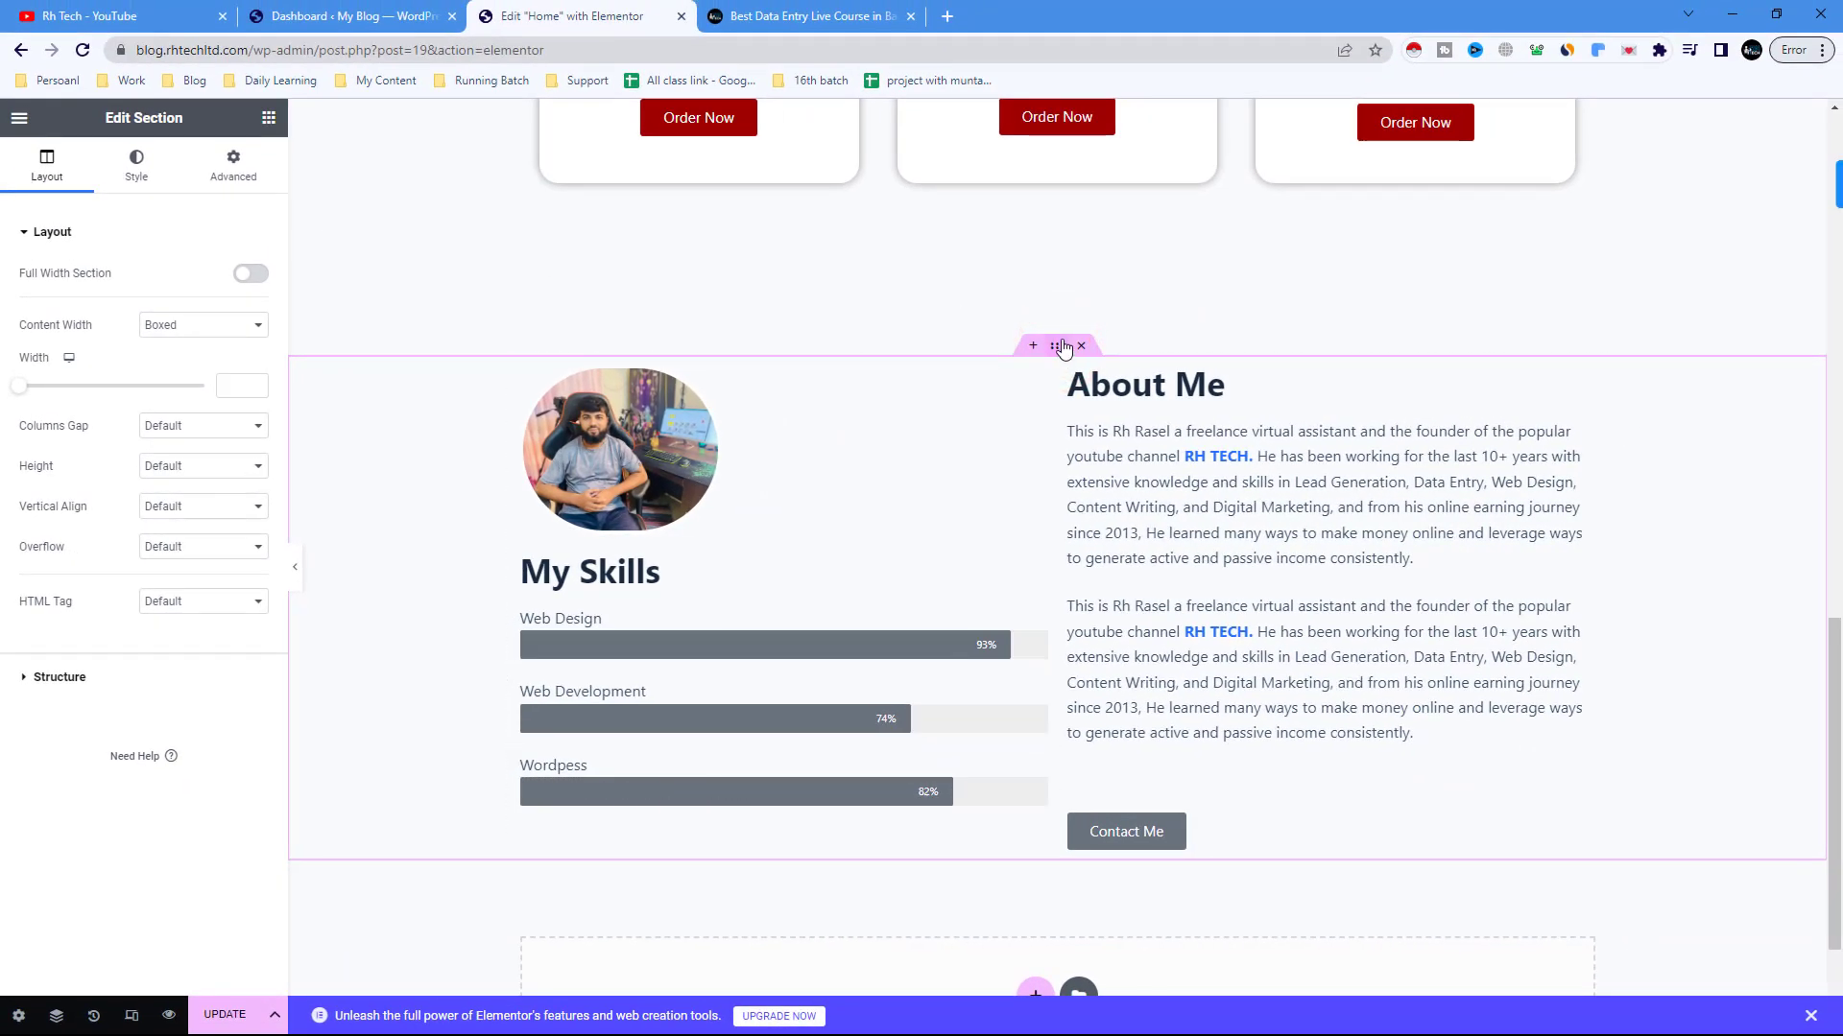
pyautogui.click(146, 175)
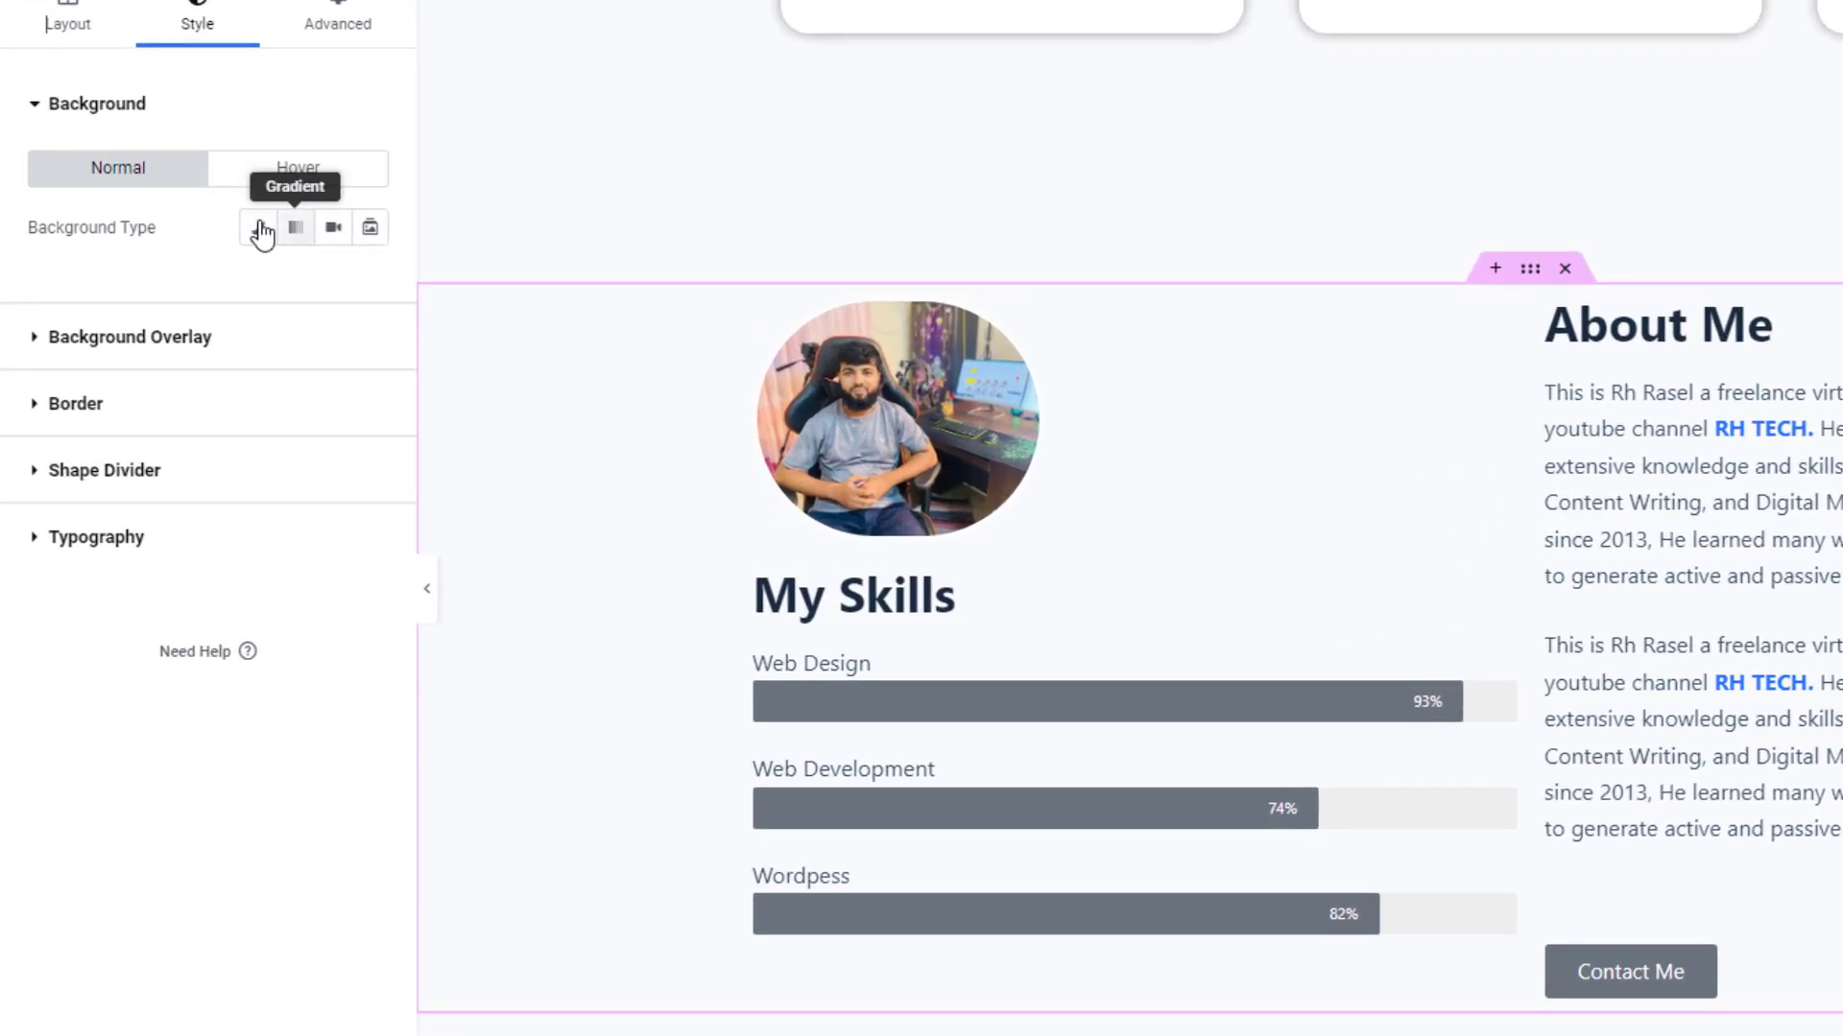
pyautogui.click(257, 228)
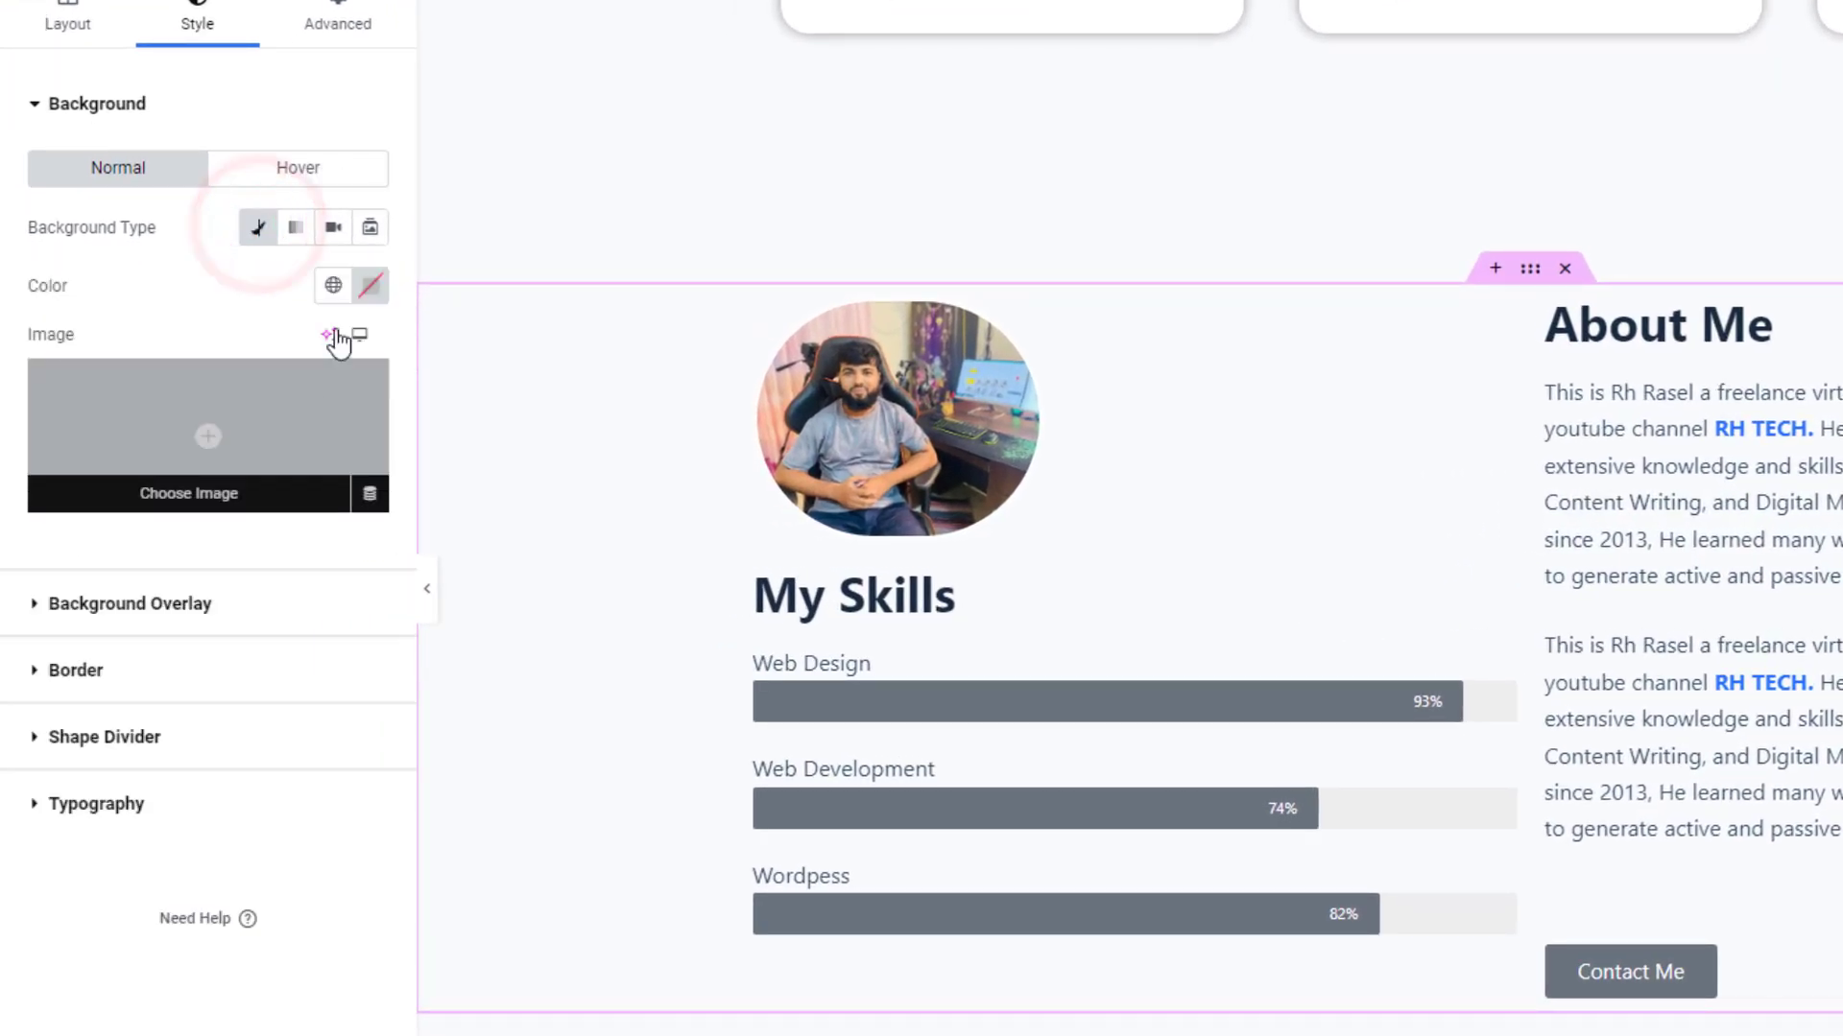
pyautogui.click(365, 287)
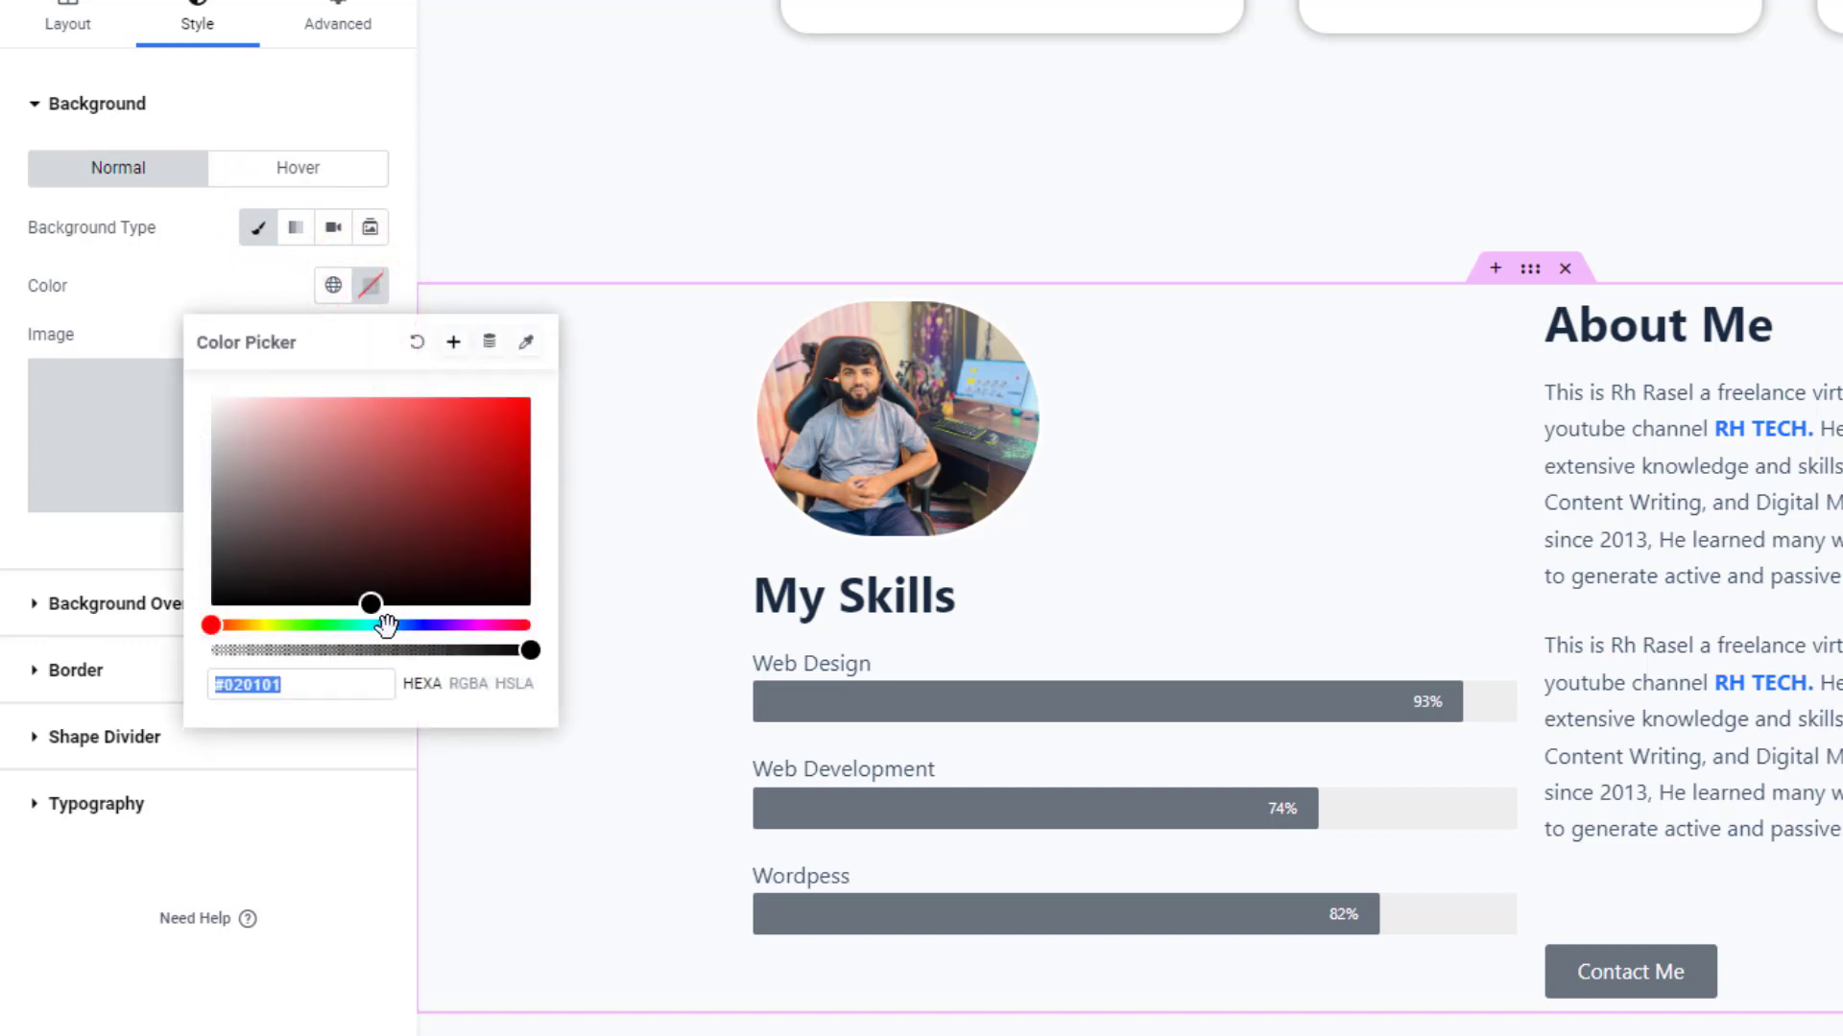
pyautogui.moveTo(388, 628); pyautogui.dragTo(479, 374)
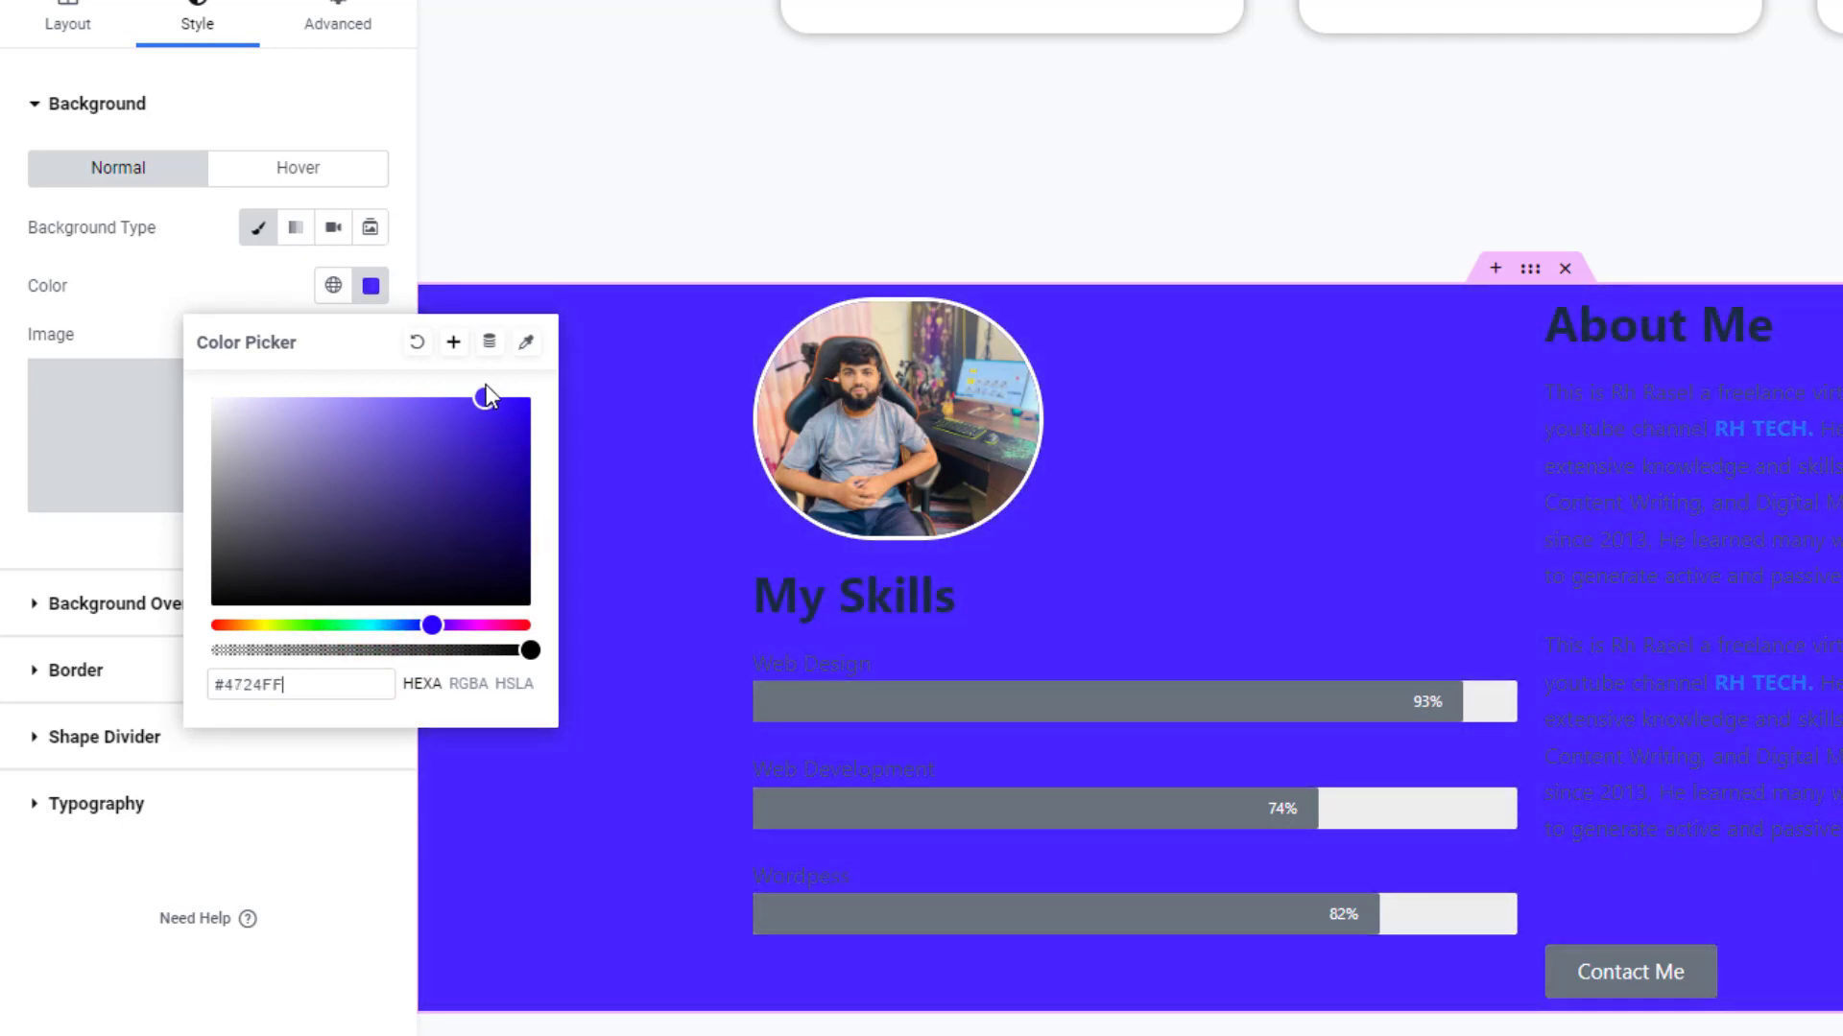
pyautogui.click(649, 134)
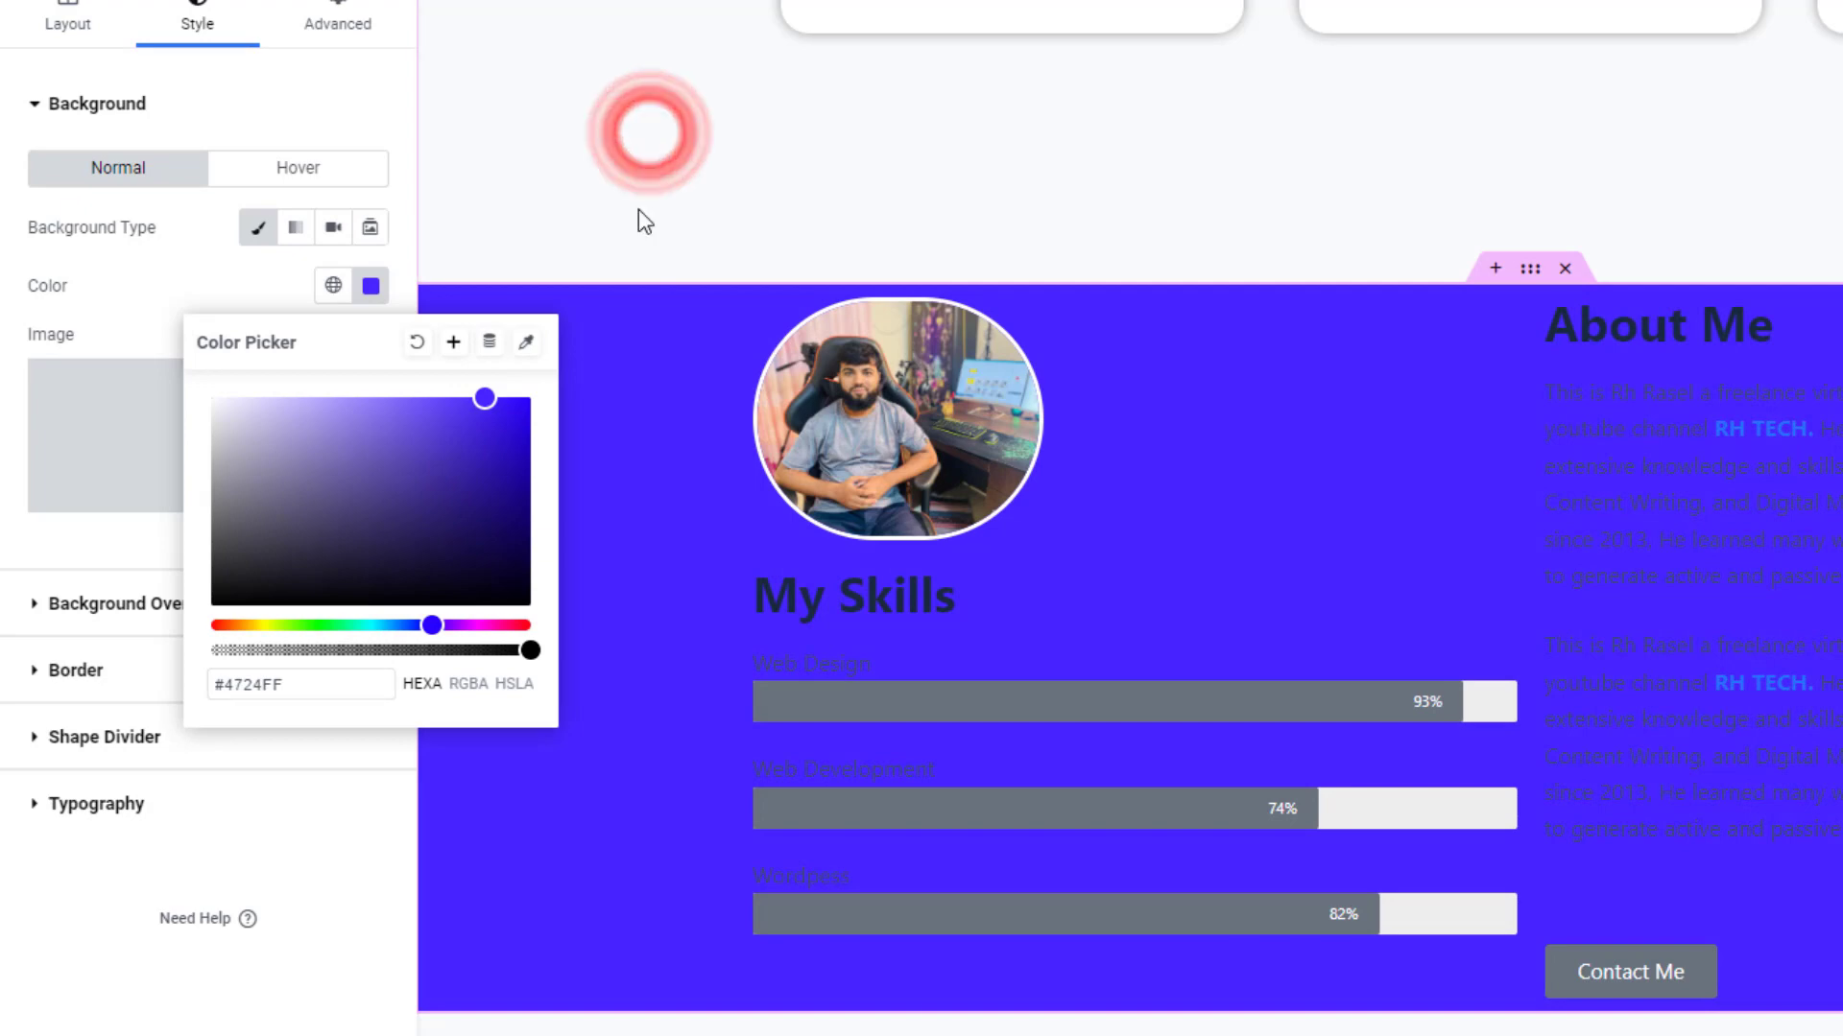
pyautogui.click(597, 240)
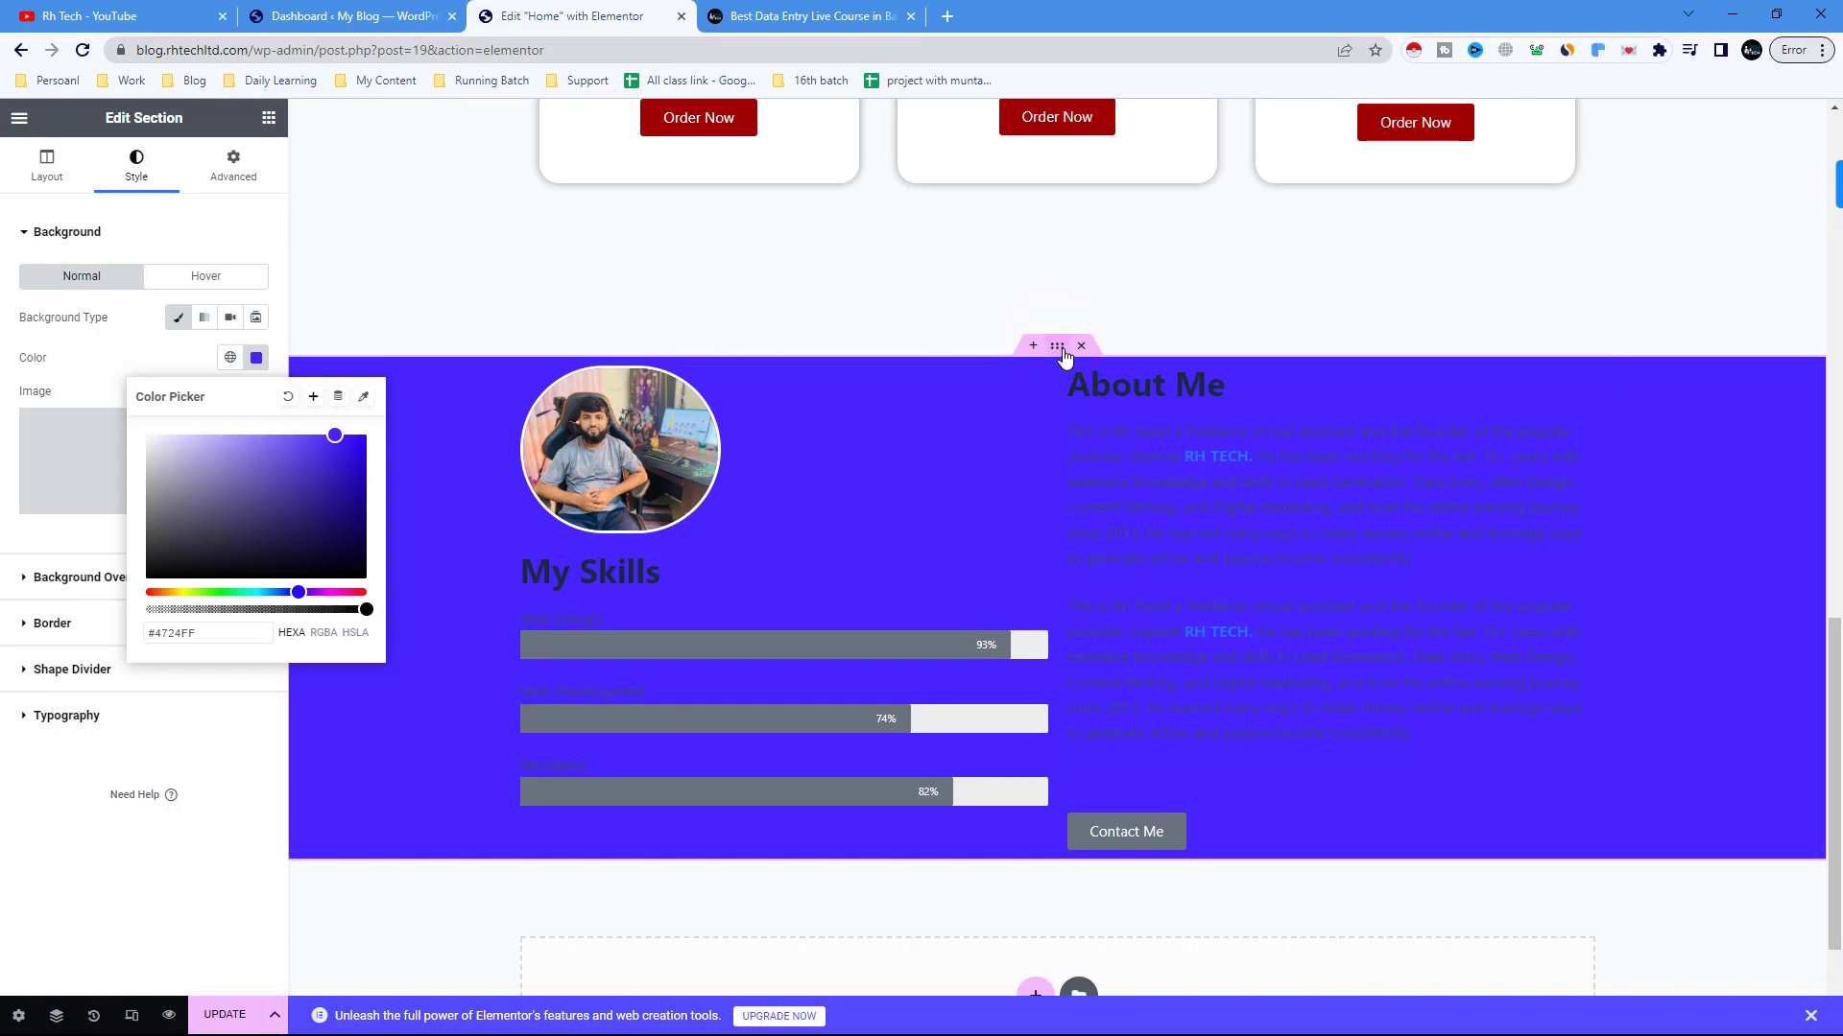
# - Unlink the About Me section's padding values and set its top padding to 150 px
pyautogui.click(240, 163)
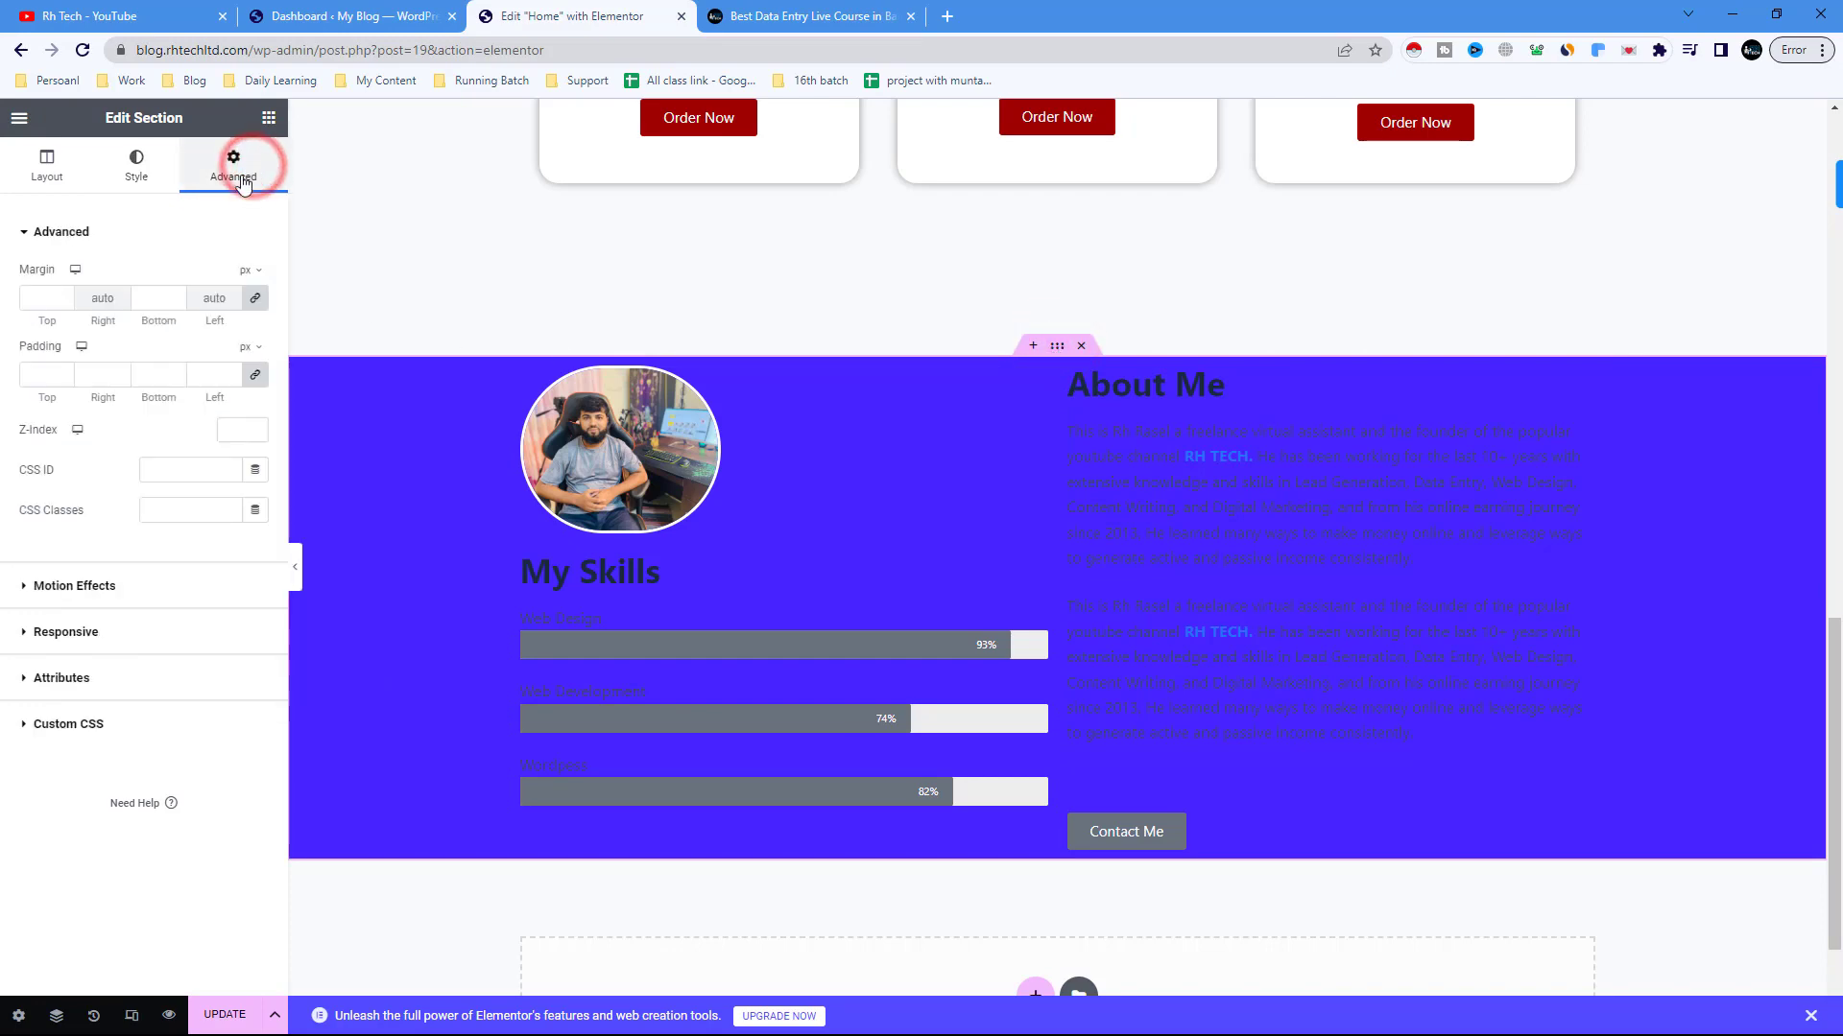
pyautogui.click(41, 377)
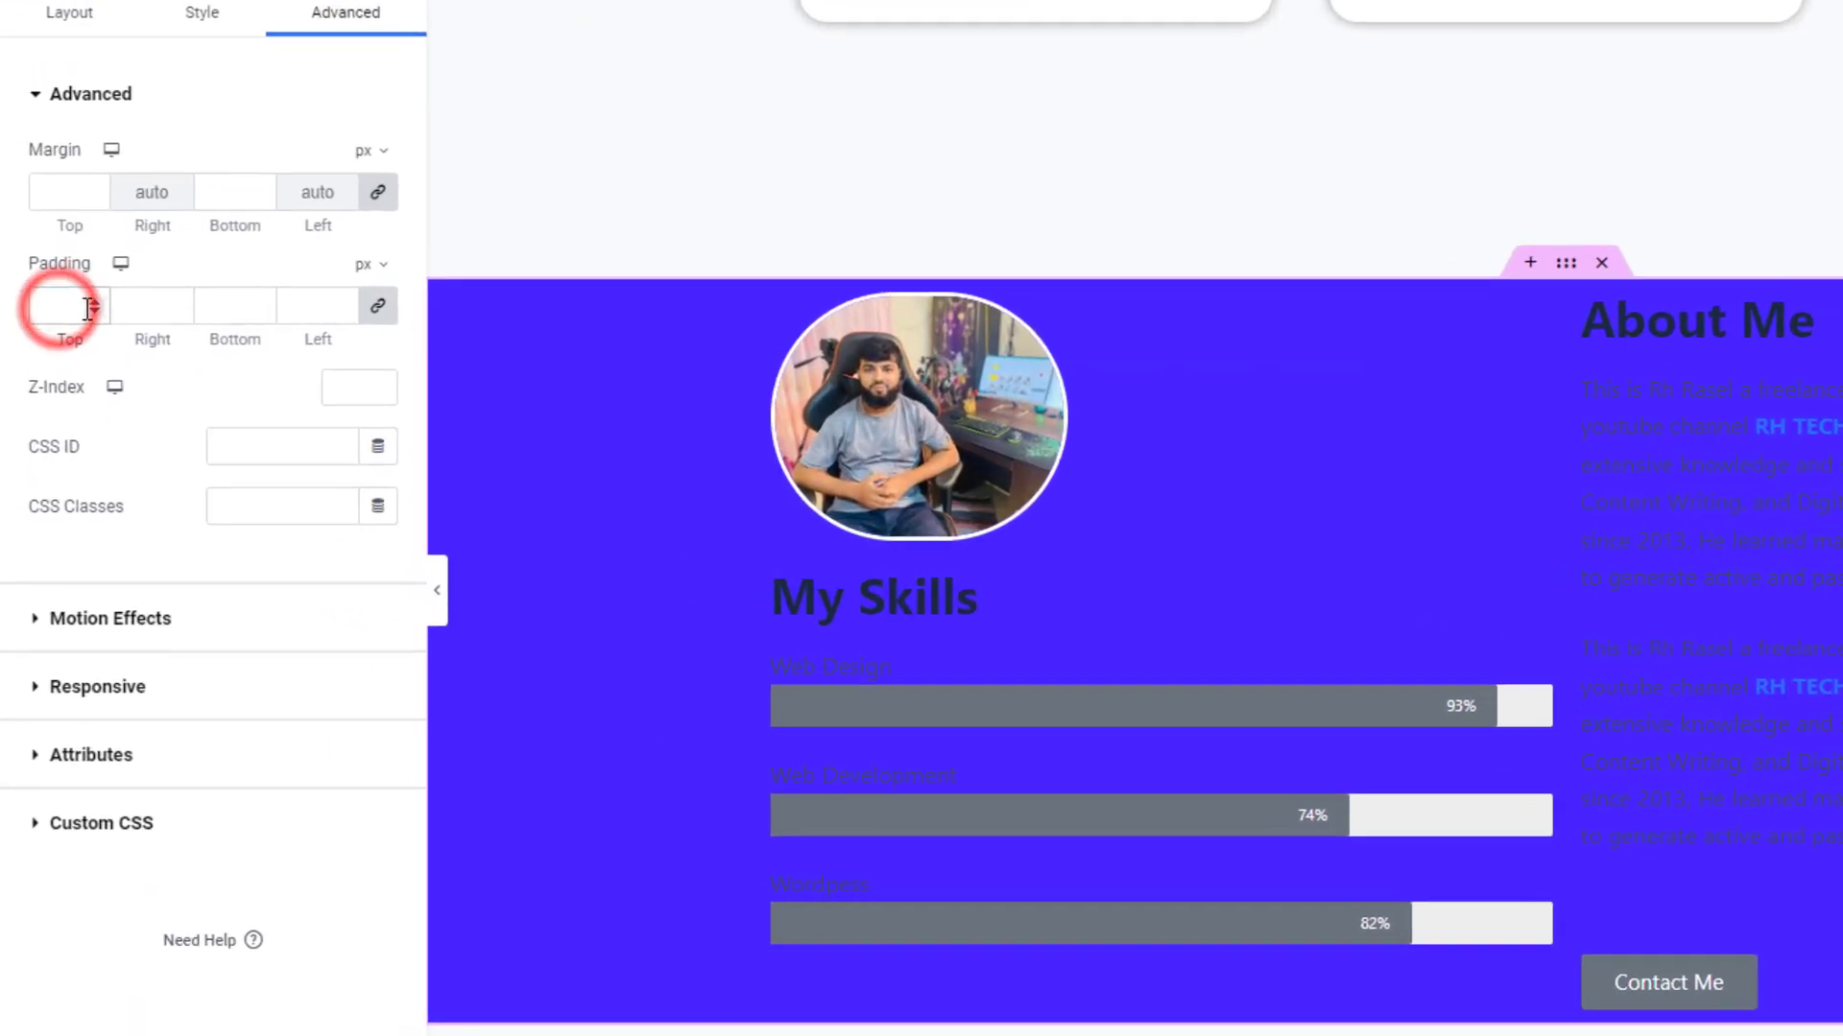
pyautogui.click(384, 303)
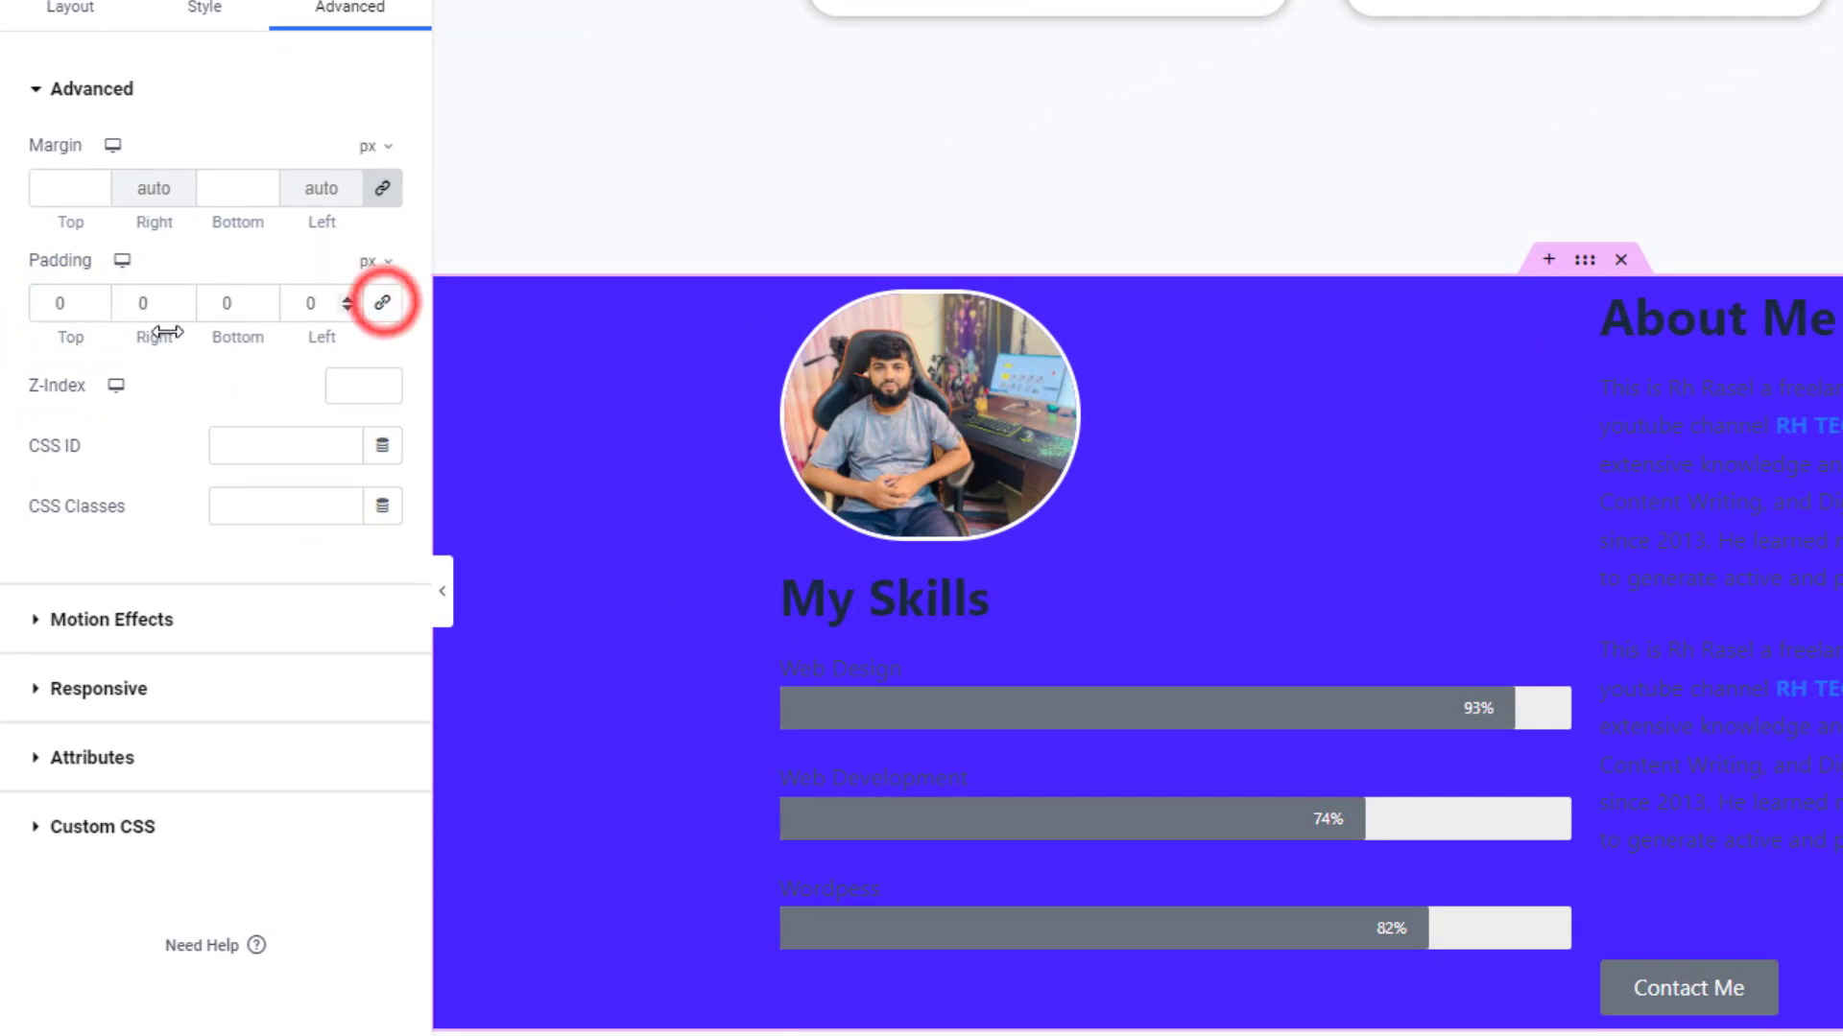
pyautogui.doubleClick(53, 303)
pyautogui.write('150')
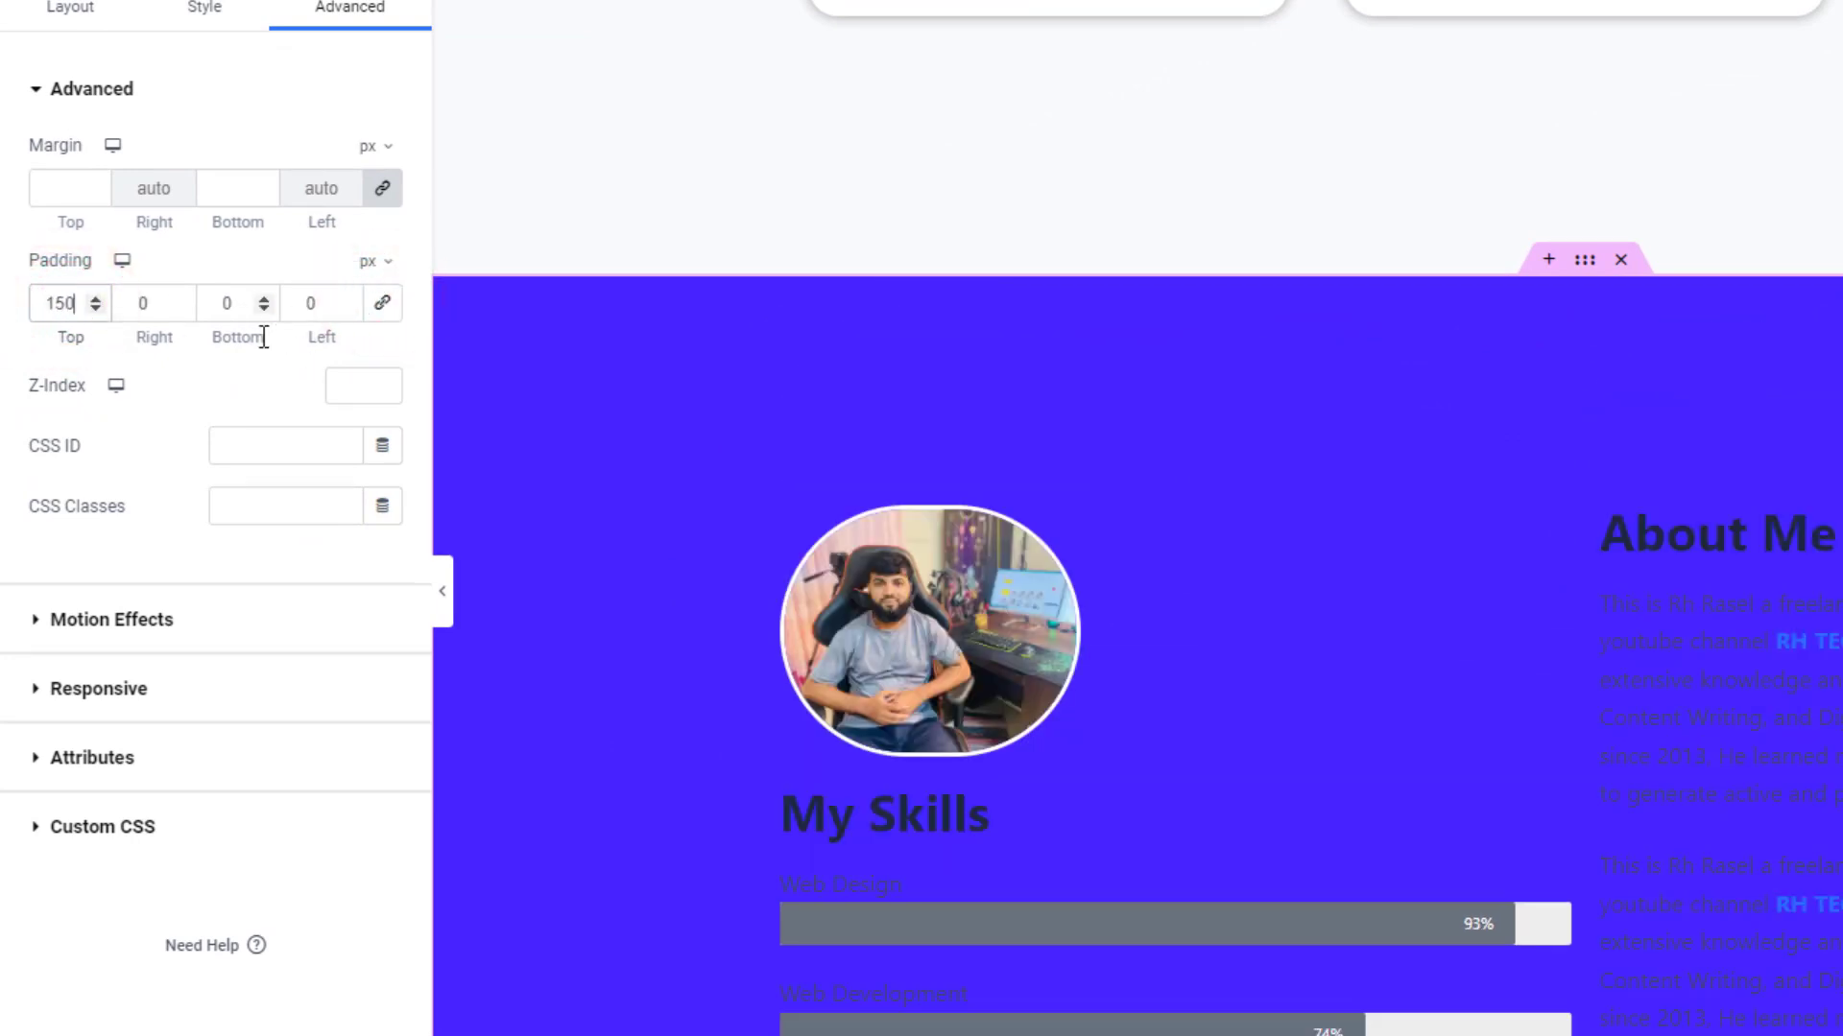
# - Set the About Me section's bottom padding to 150 px
pyautogui.doubleClick(240, 303)
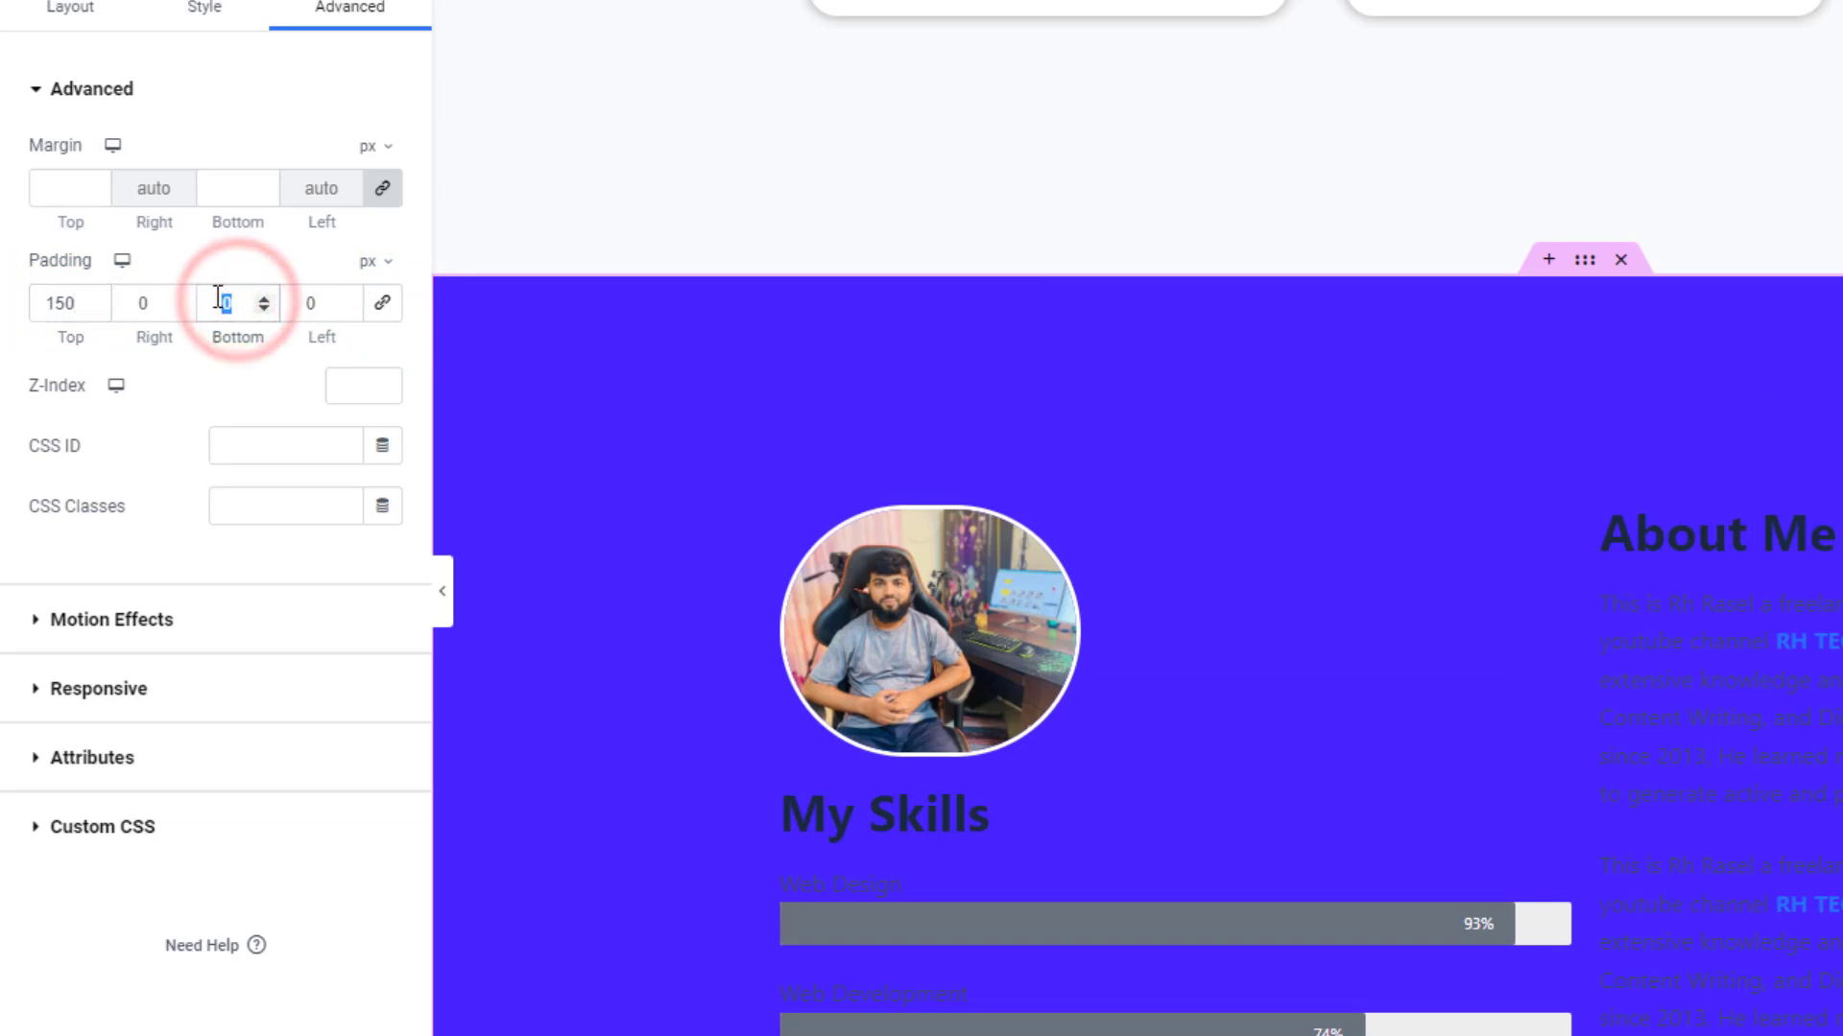
pyautogui.write('15')
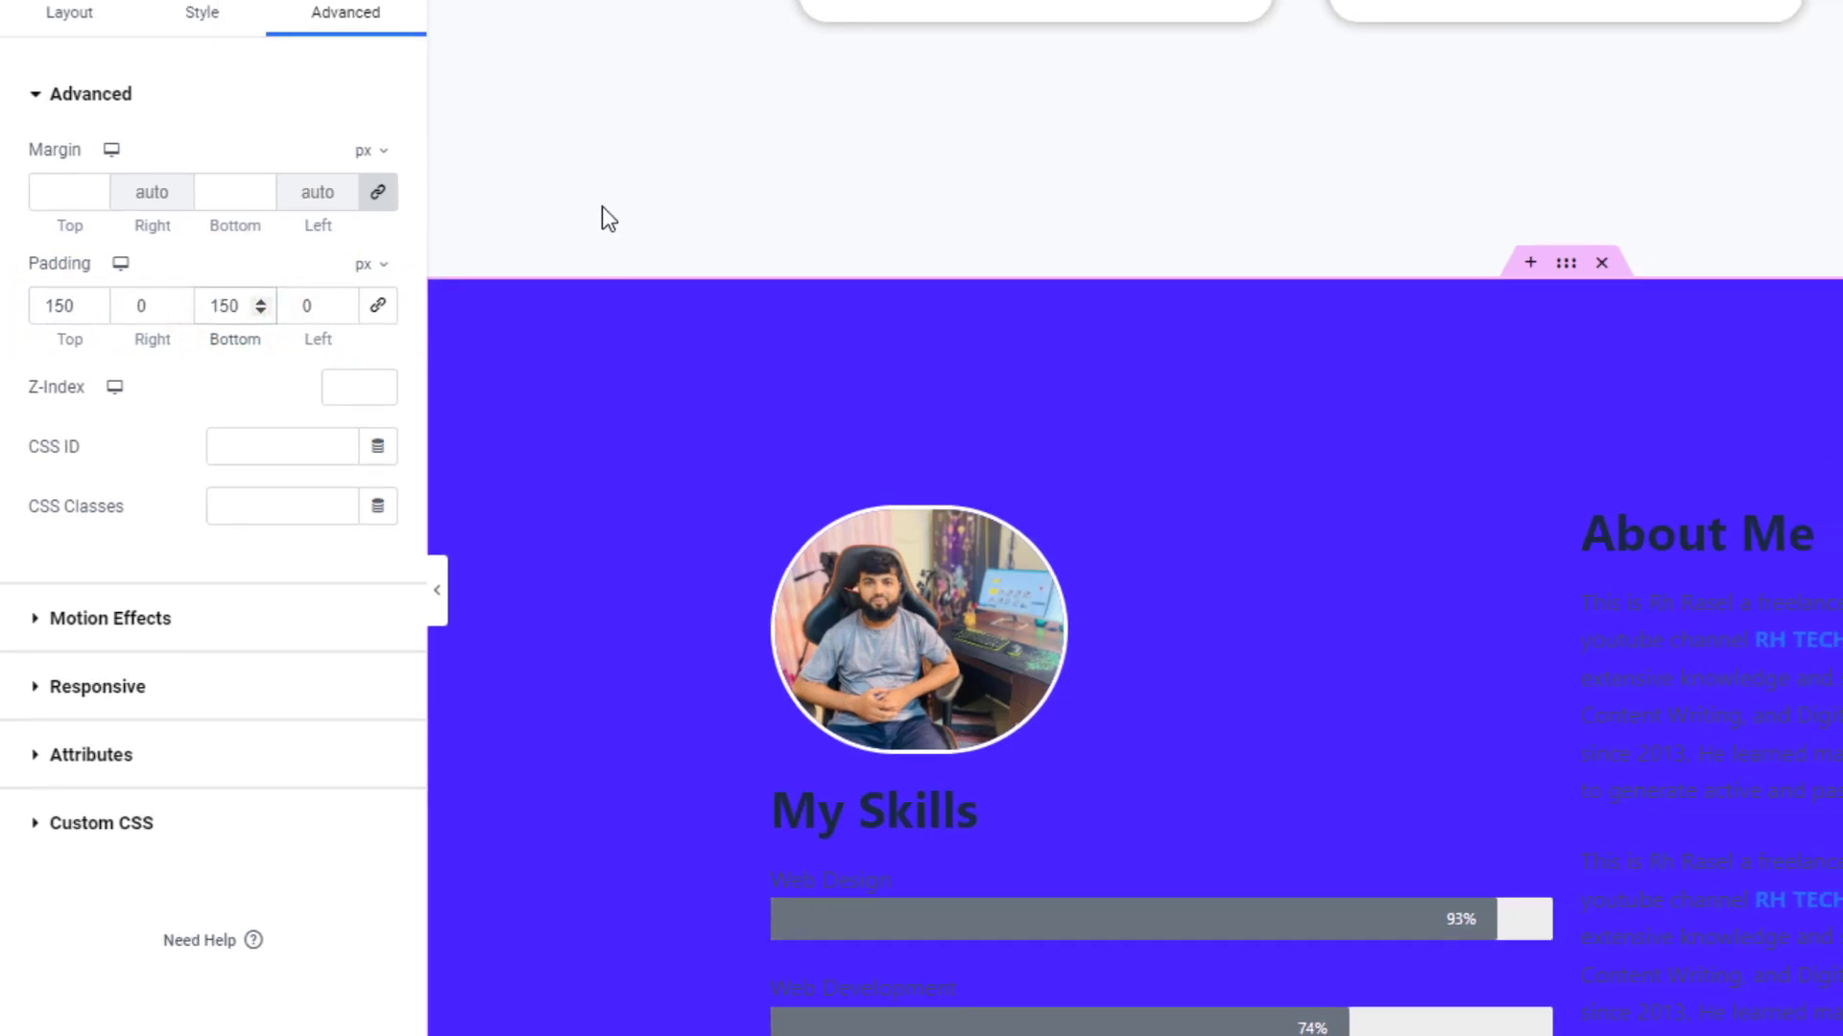
pyautogui.click(609, 192)
# - Review the spacing around the About Me section and compare its background with the other sections of the page
pyautogui.scroll(-4, 1135, 463)
pyautogui.scroll(1, 1500, 401)
pyautogui.scroll(2, 1001, 443)
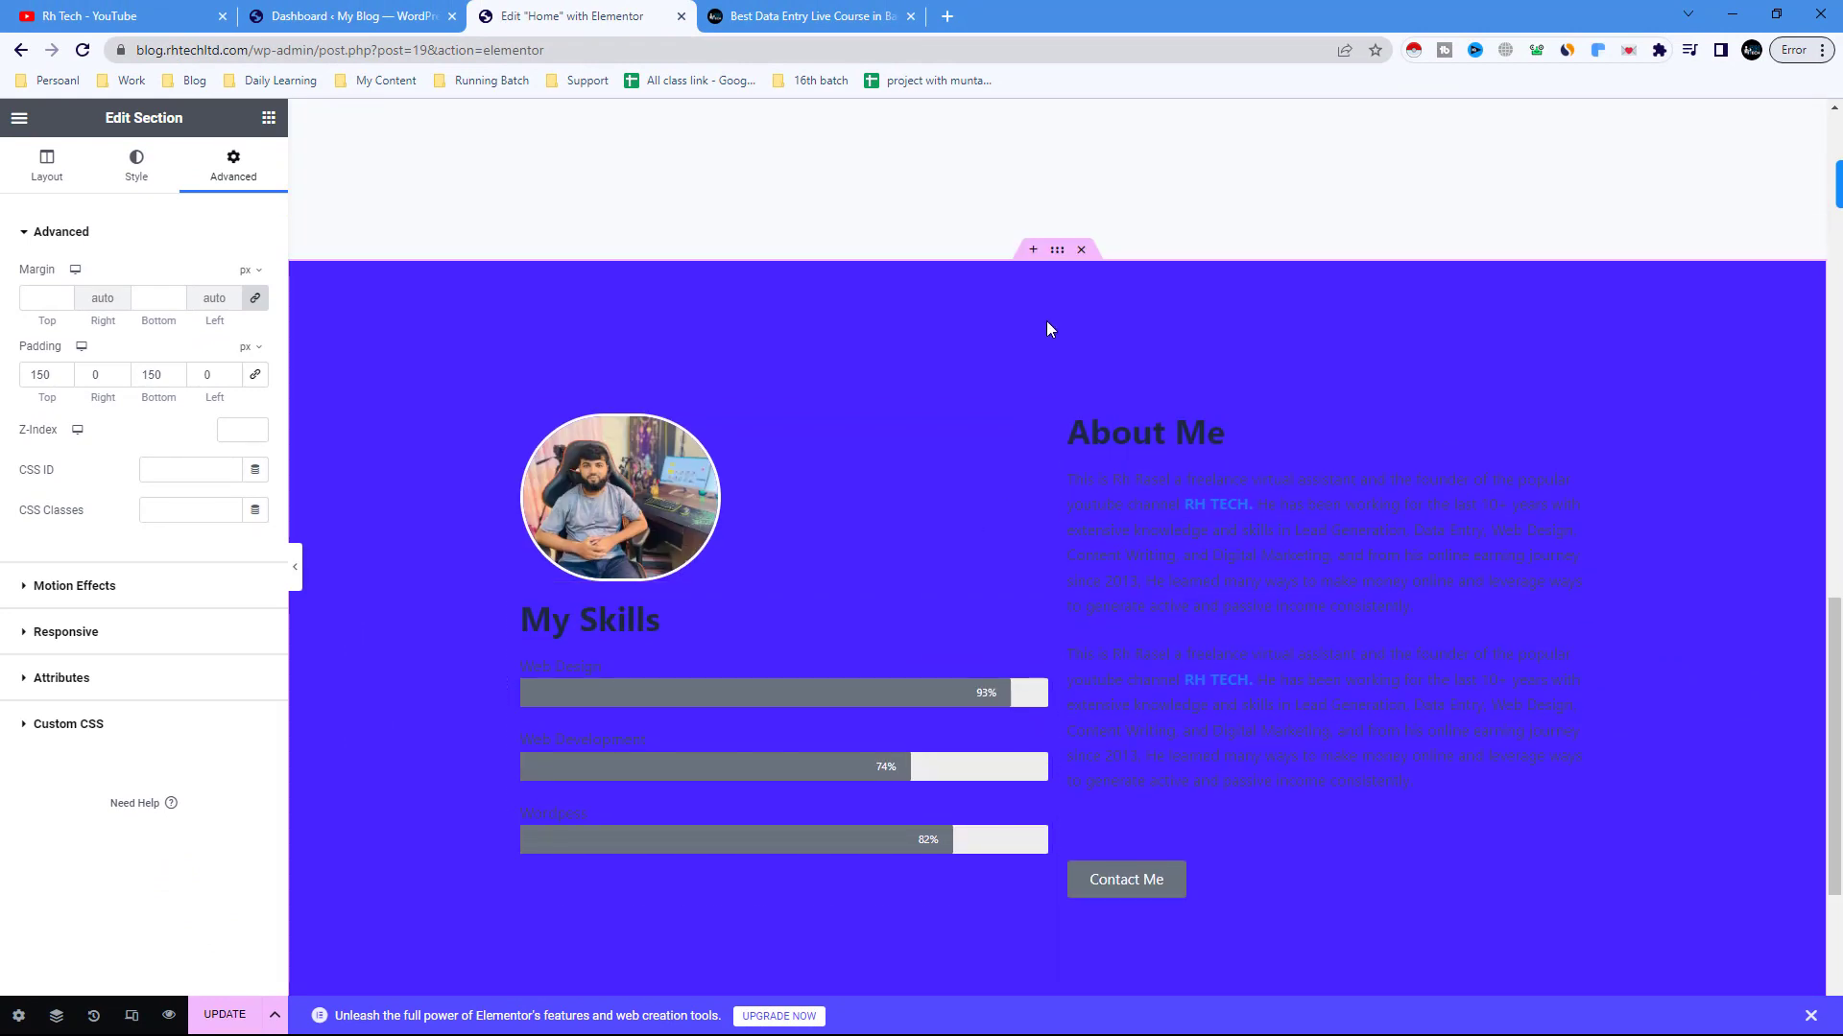
pyautogui.scroll(-2, 1045, 332)
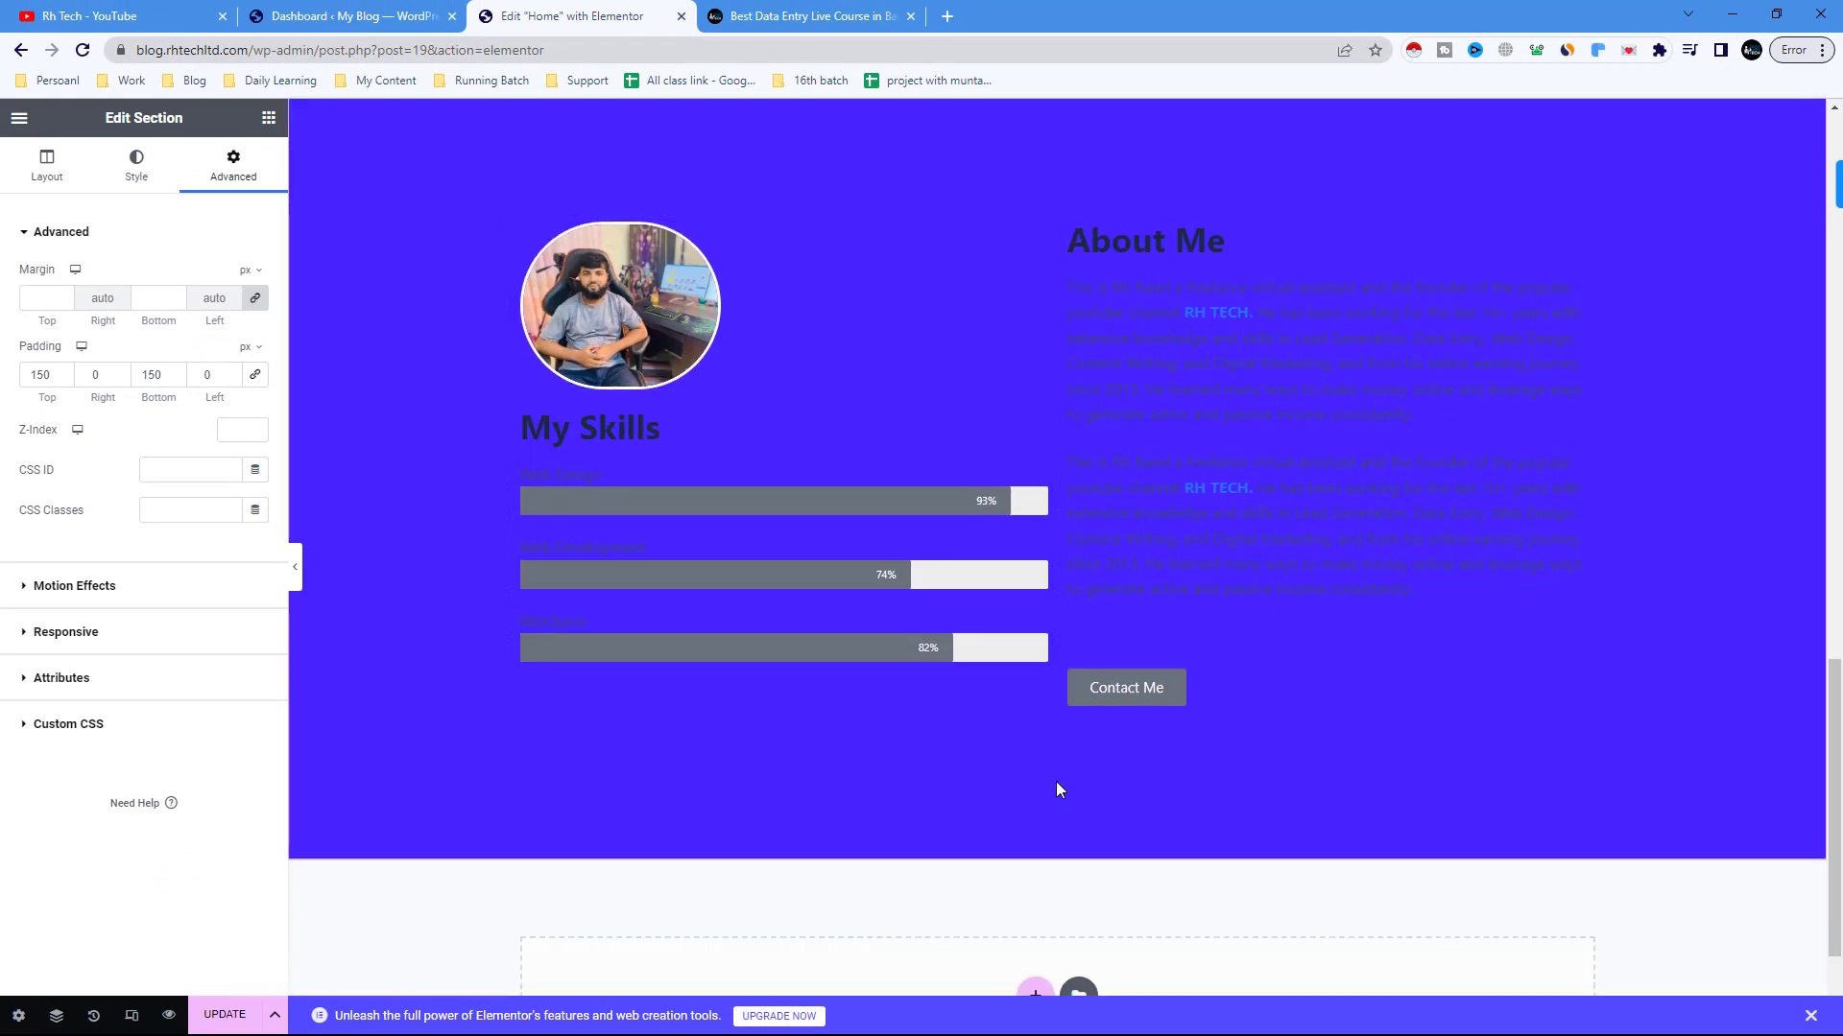
pyautogui.scroll(2, 1055, 781)
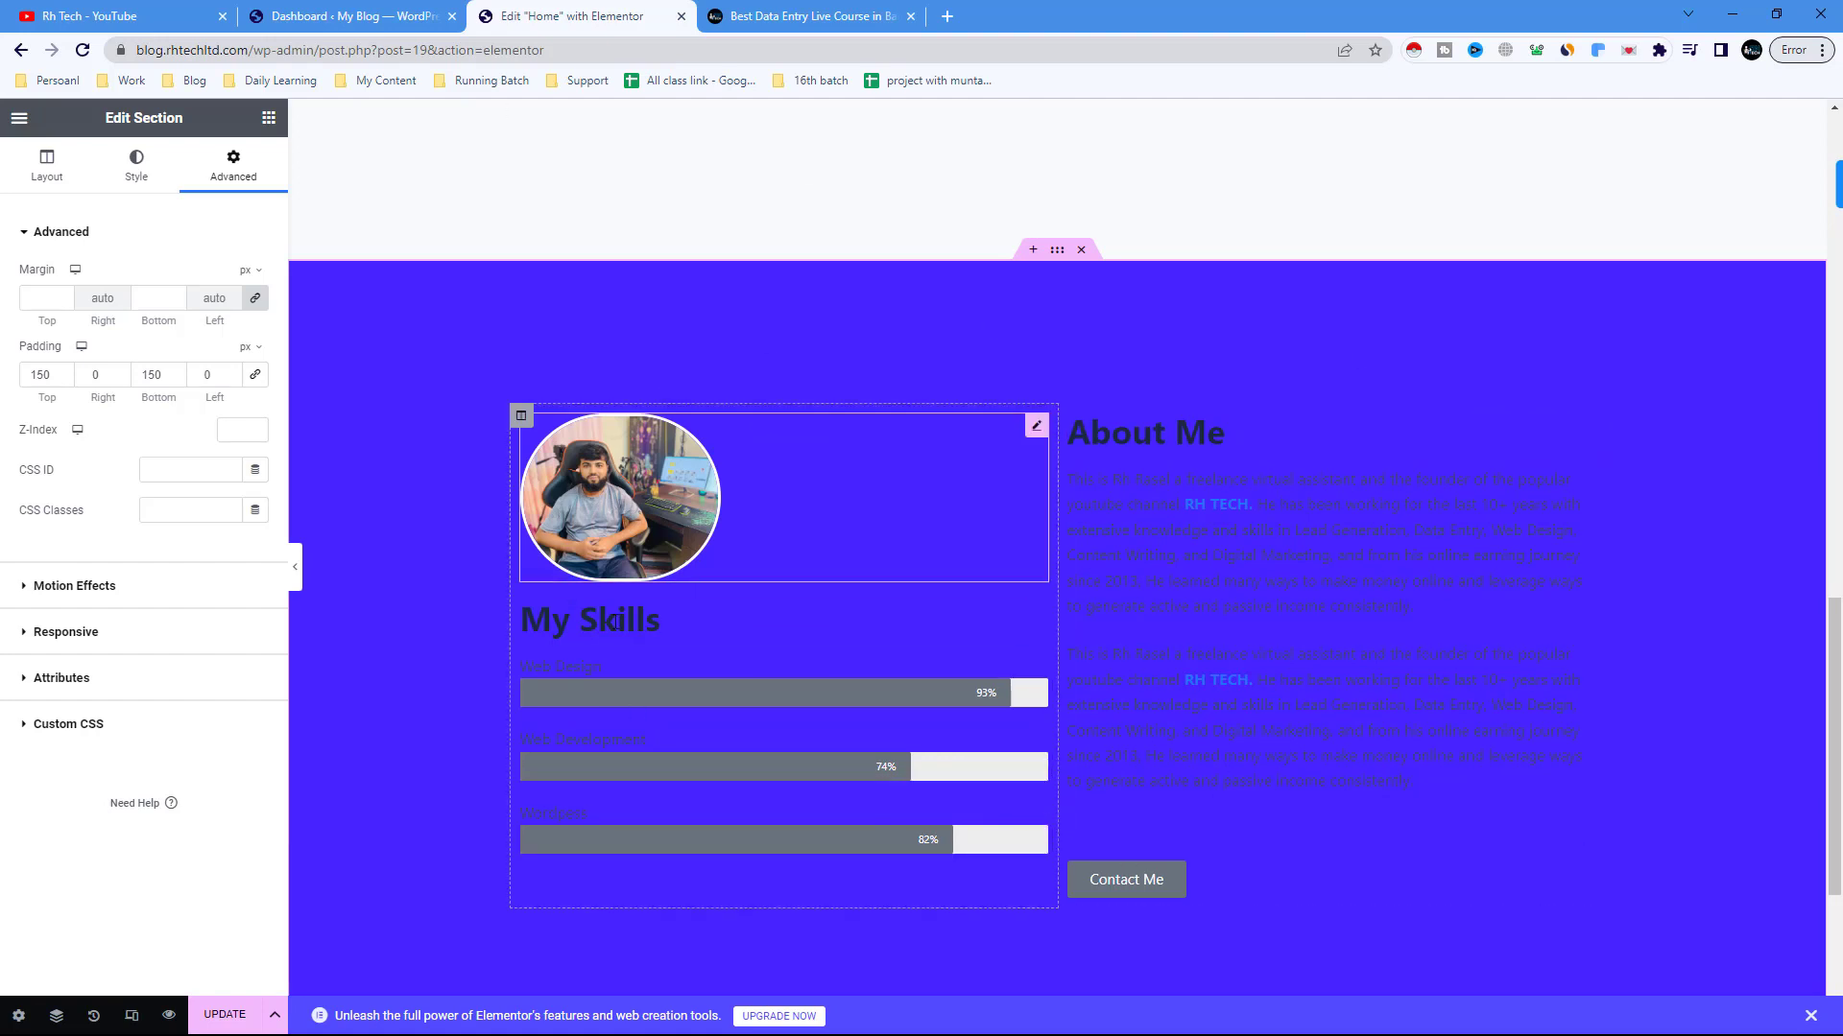
pyautogui.scroll(-4, 714, 439)
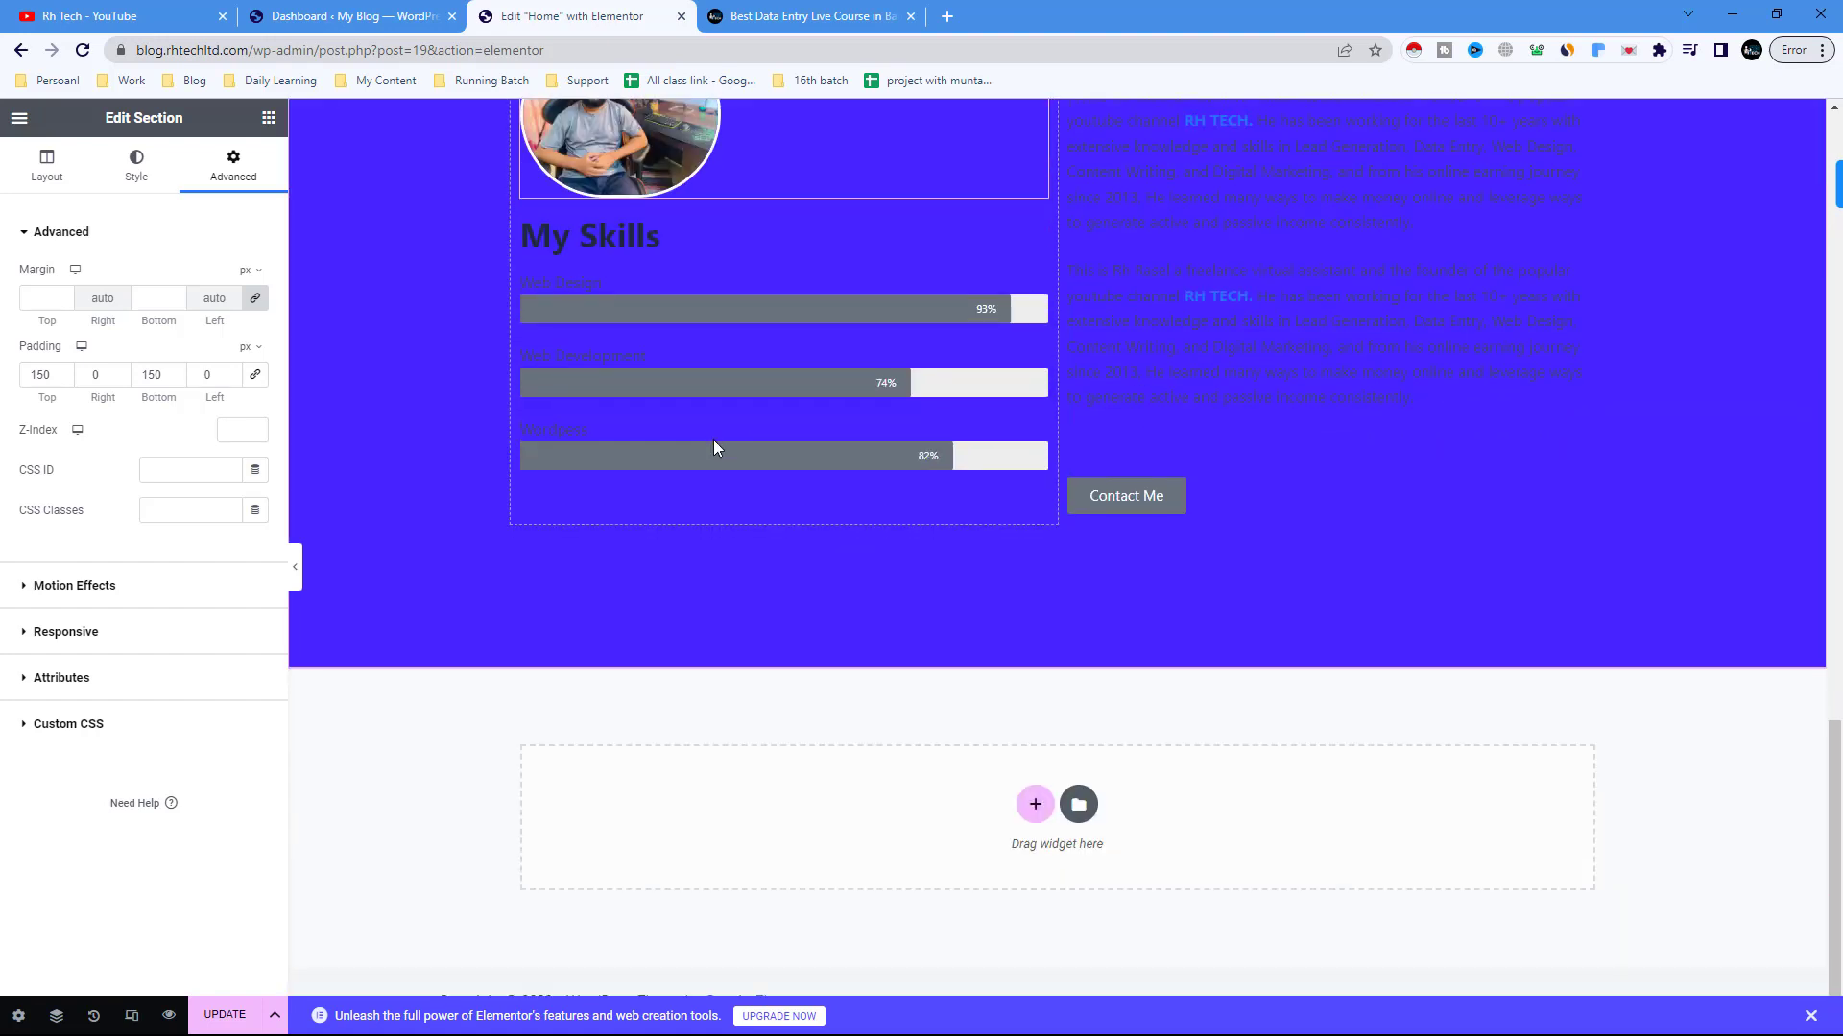
pyautogui.scroll(15, 713, 440)
pyautogui.scroll(-10, 713, 445)
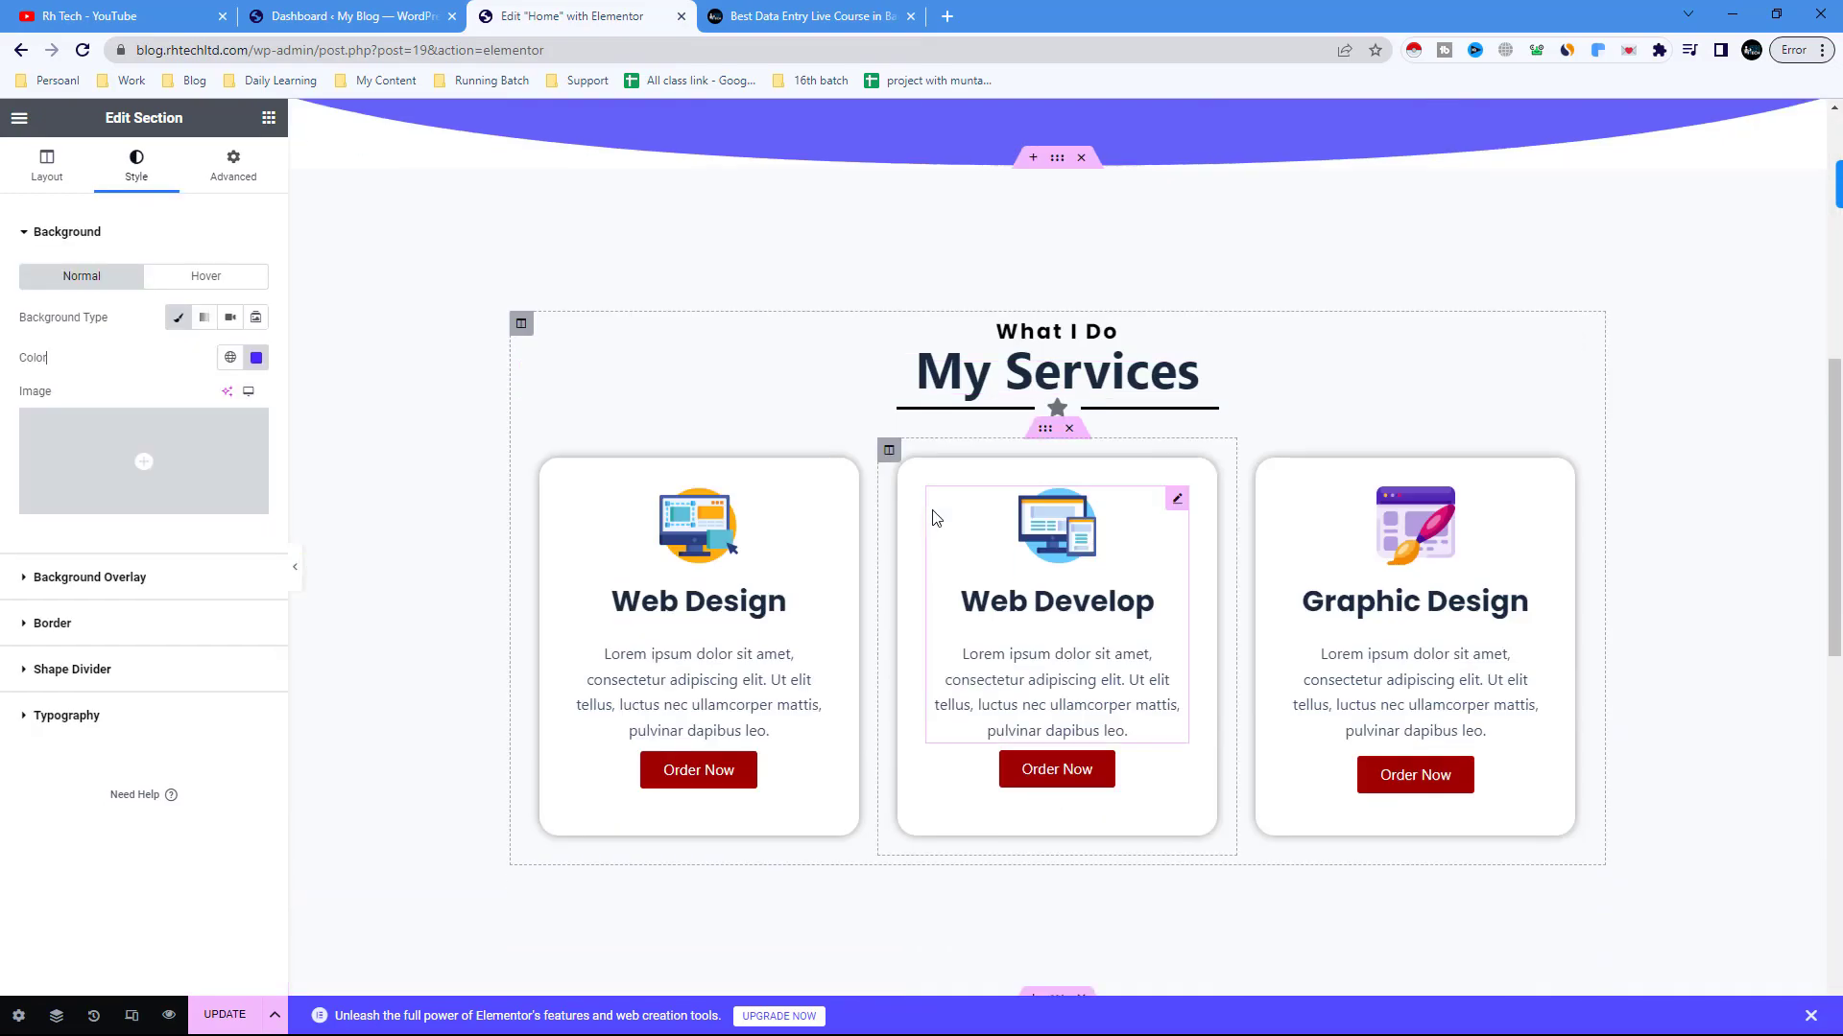
pyautogui.scroll(3, 672, 355)
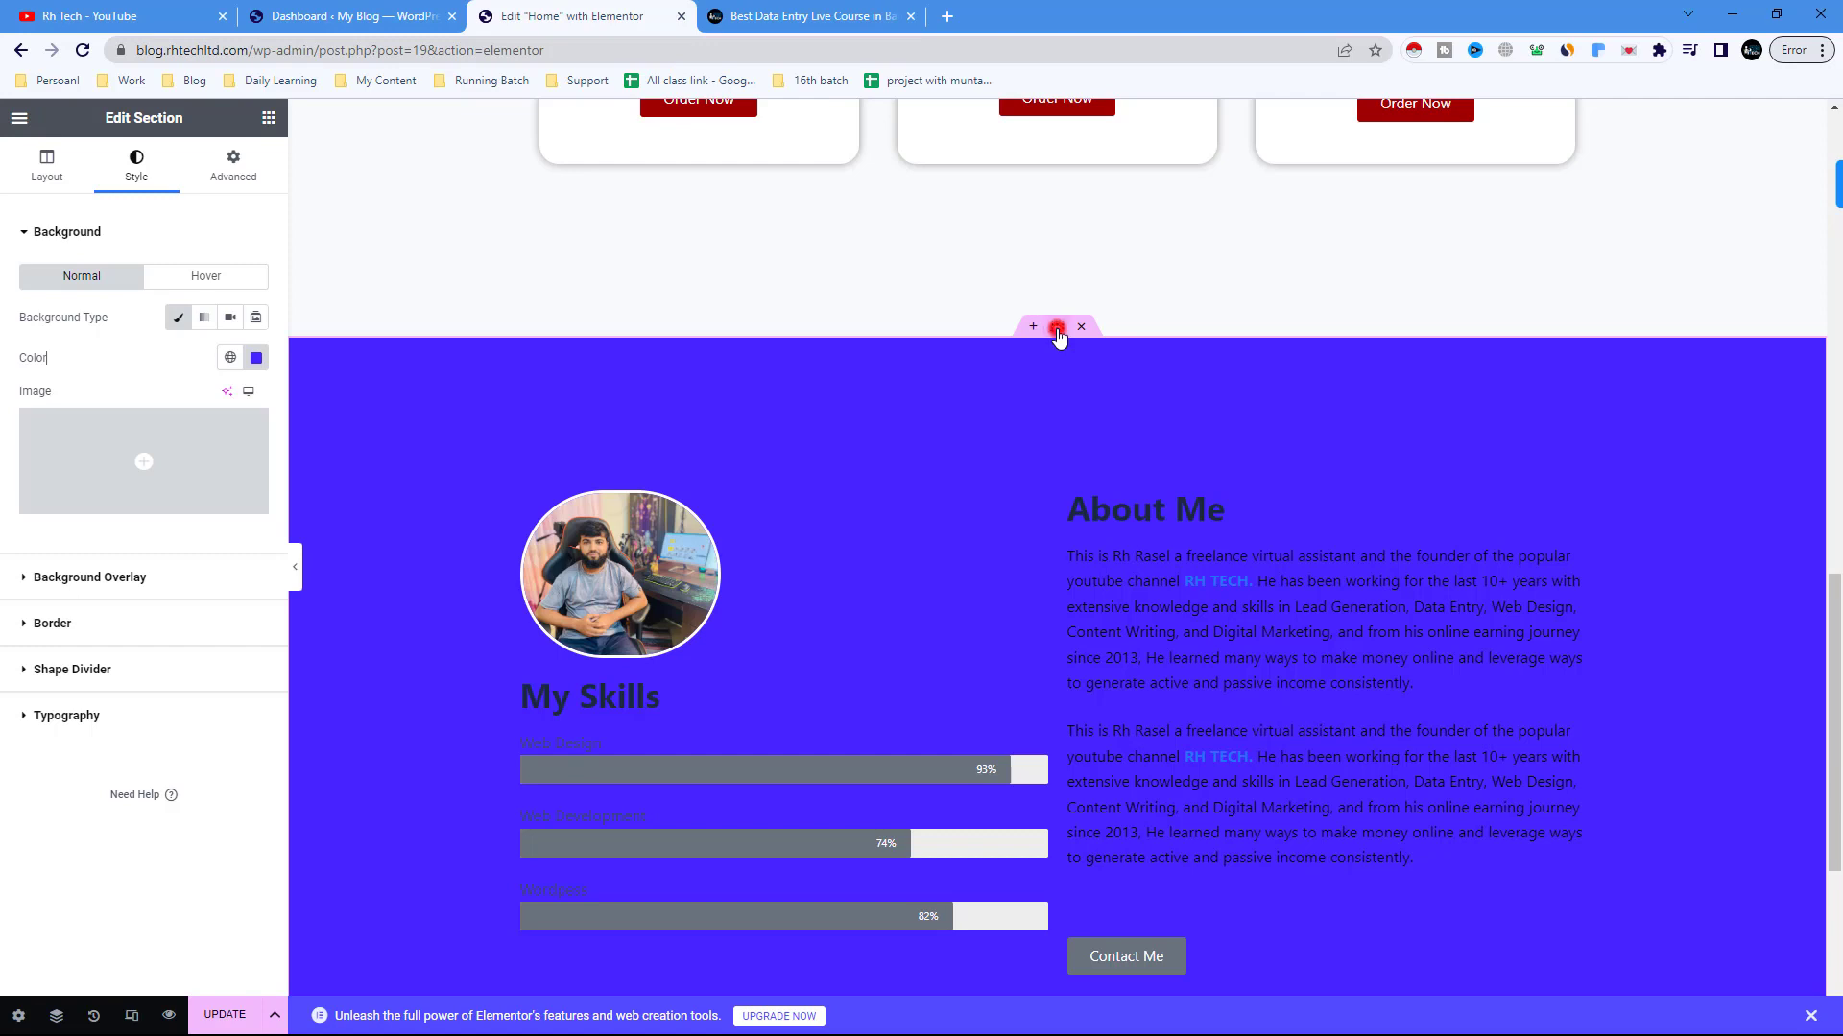
# - Change the About Me section's background colour to a lighter violet (#6042FD) and compare it with the rest of the page
pyautogui.click(256, 360)
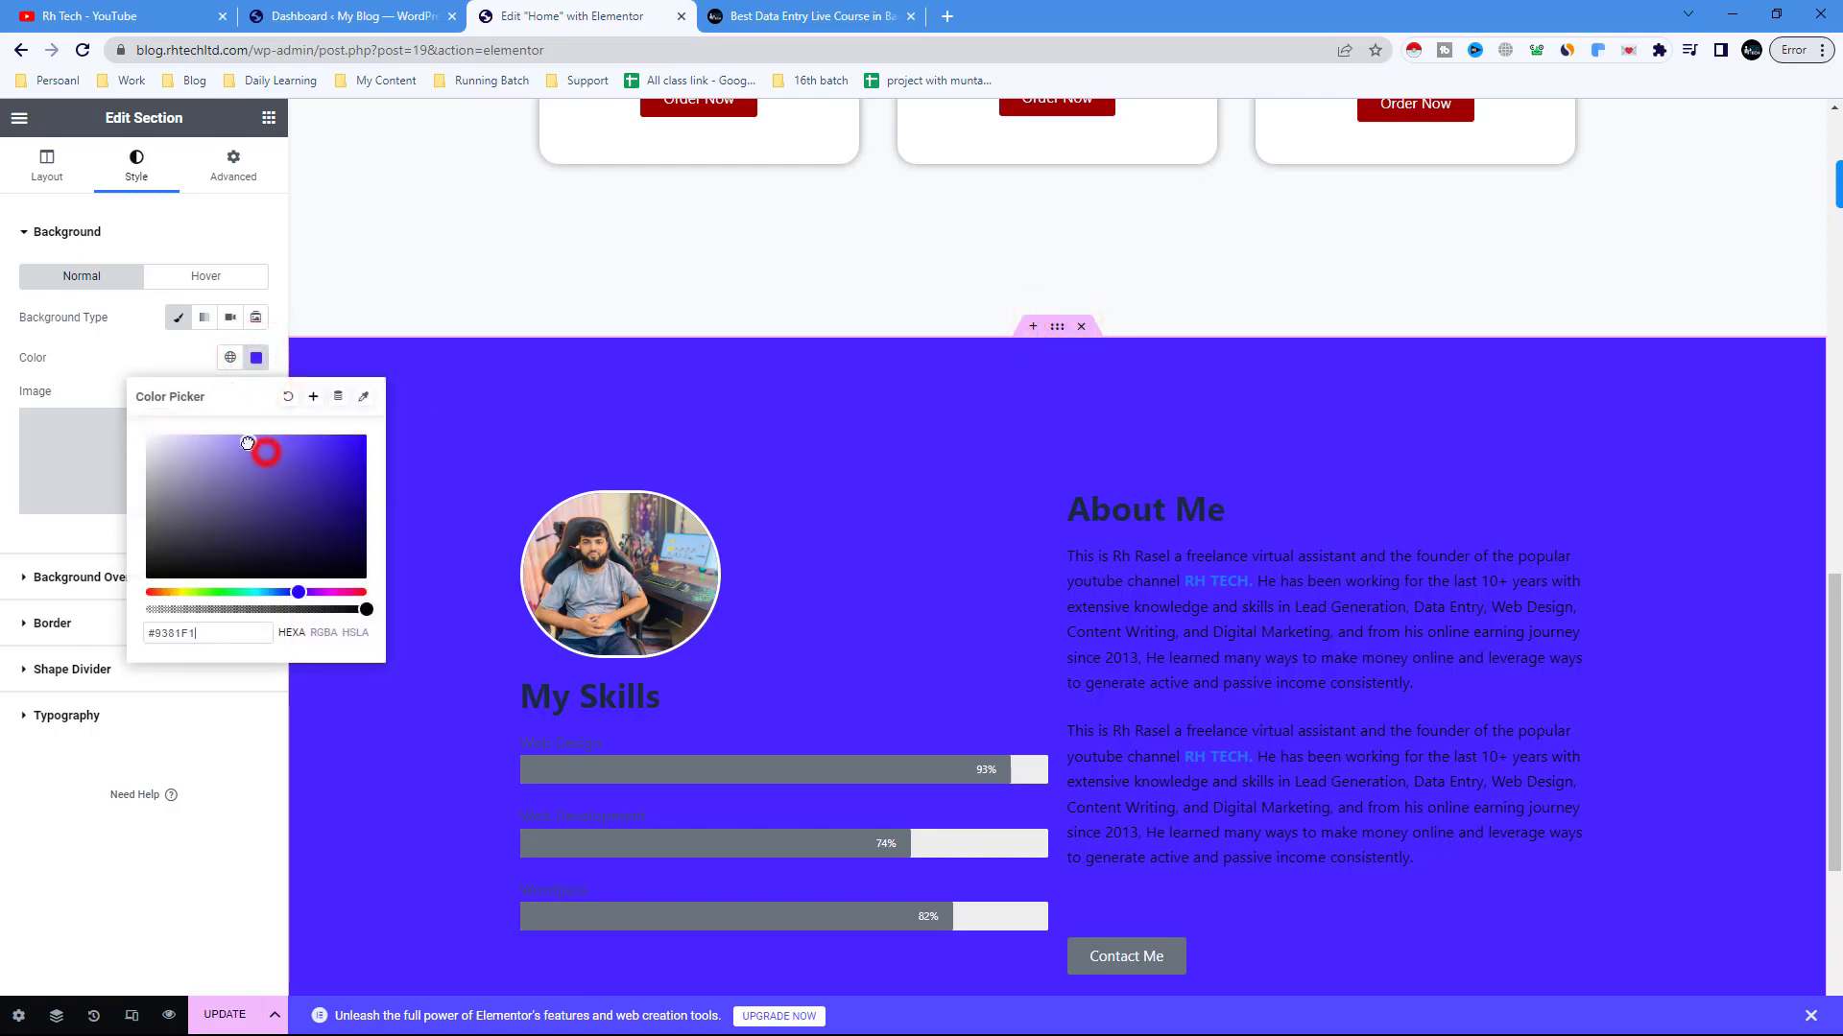
pyautogui.moveTo(247, 444)
pyautogui.mouseDown()
pyautogui.moveTo(205, 417)
pyautogui.moveTo(176, 430)
pyautogui.moveTo(153, 374)
pyautogui.mouseUp()
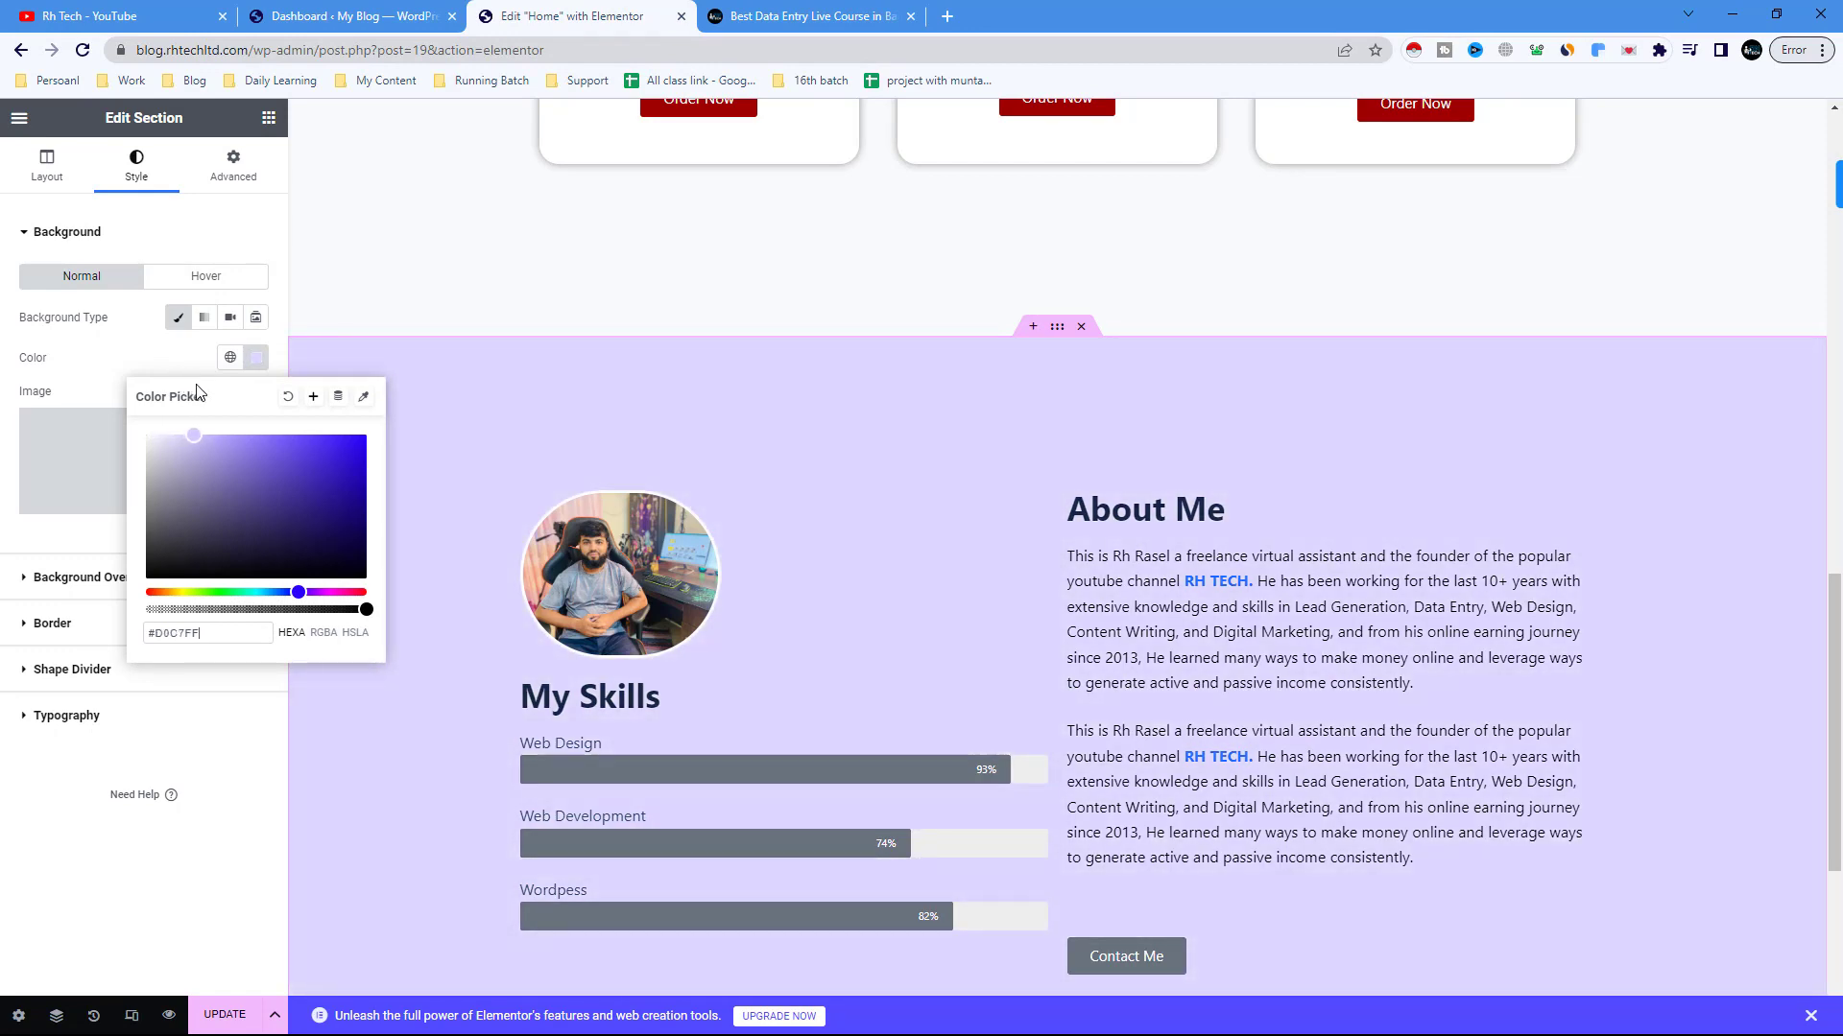
pyautogui.moveTo(197, 392); pyautogui.dragTo(306, 450)
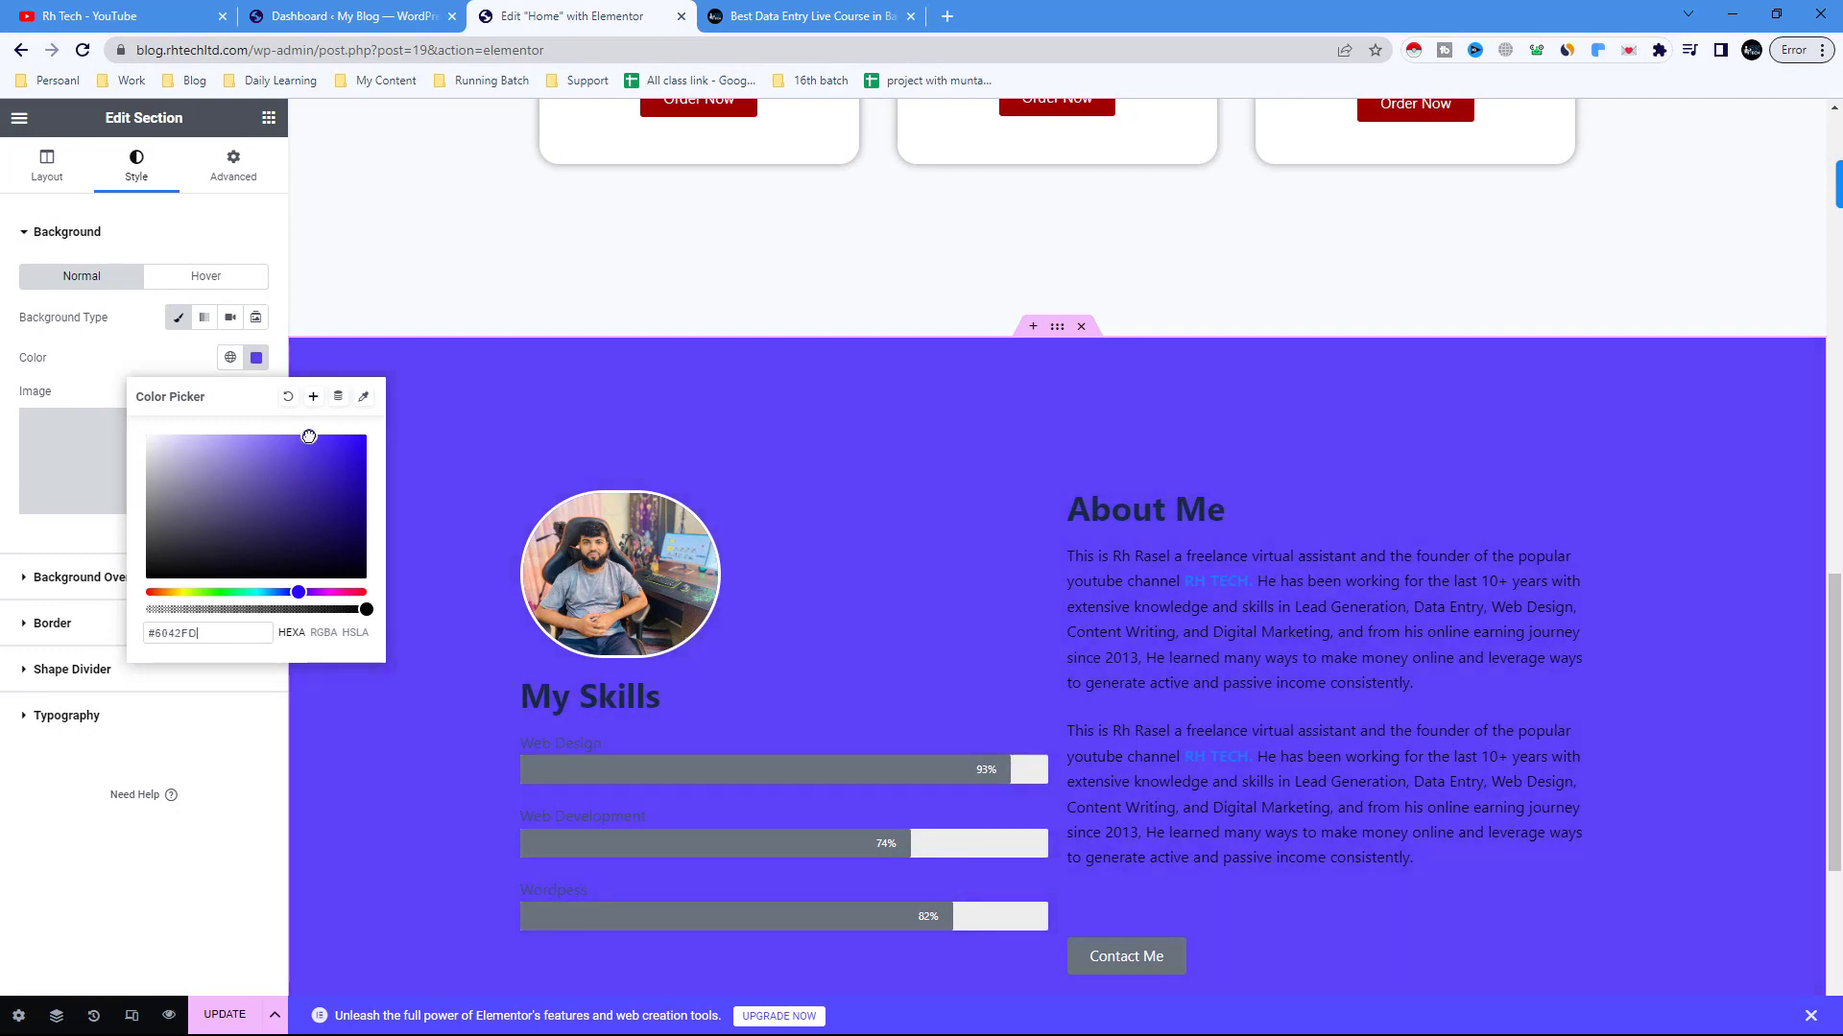
pyautogui.scroll(15, 800, 534)
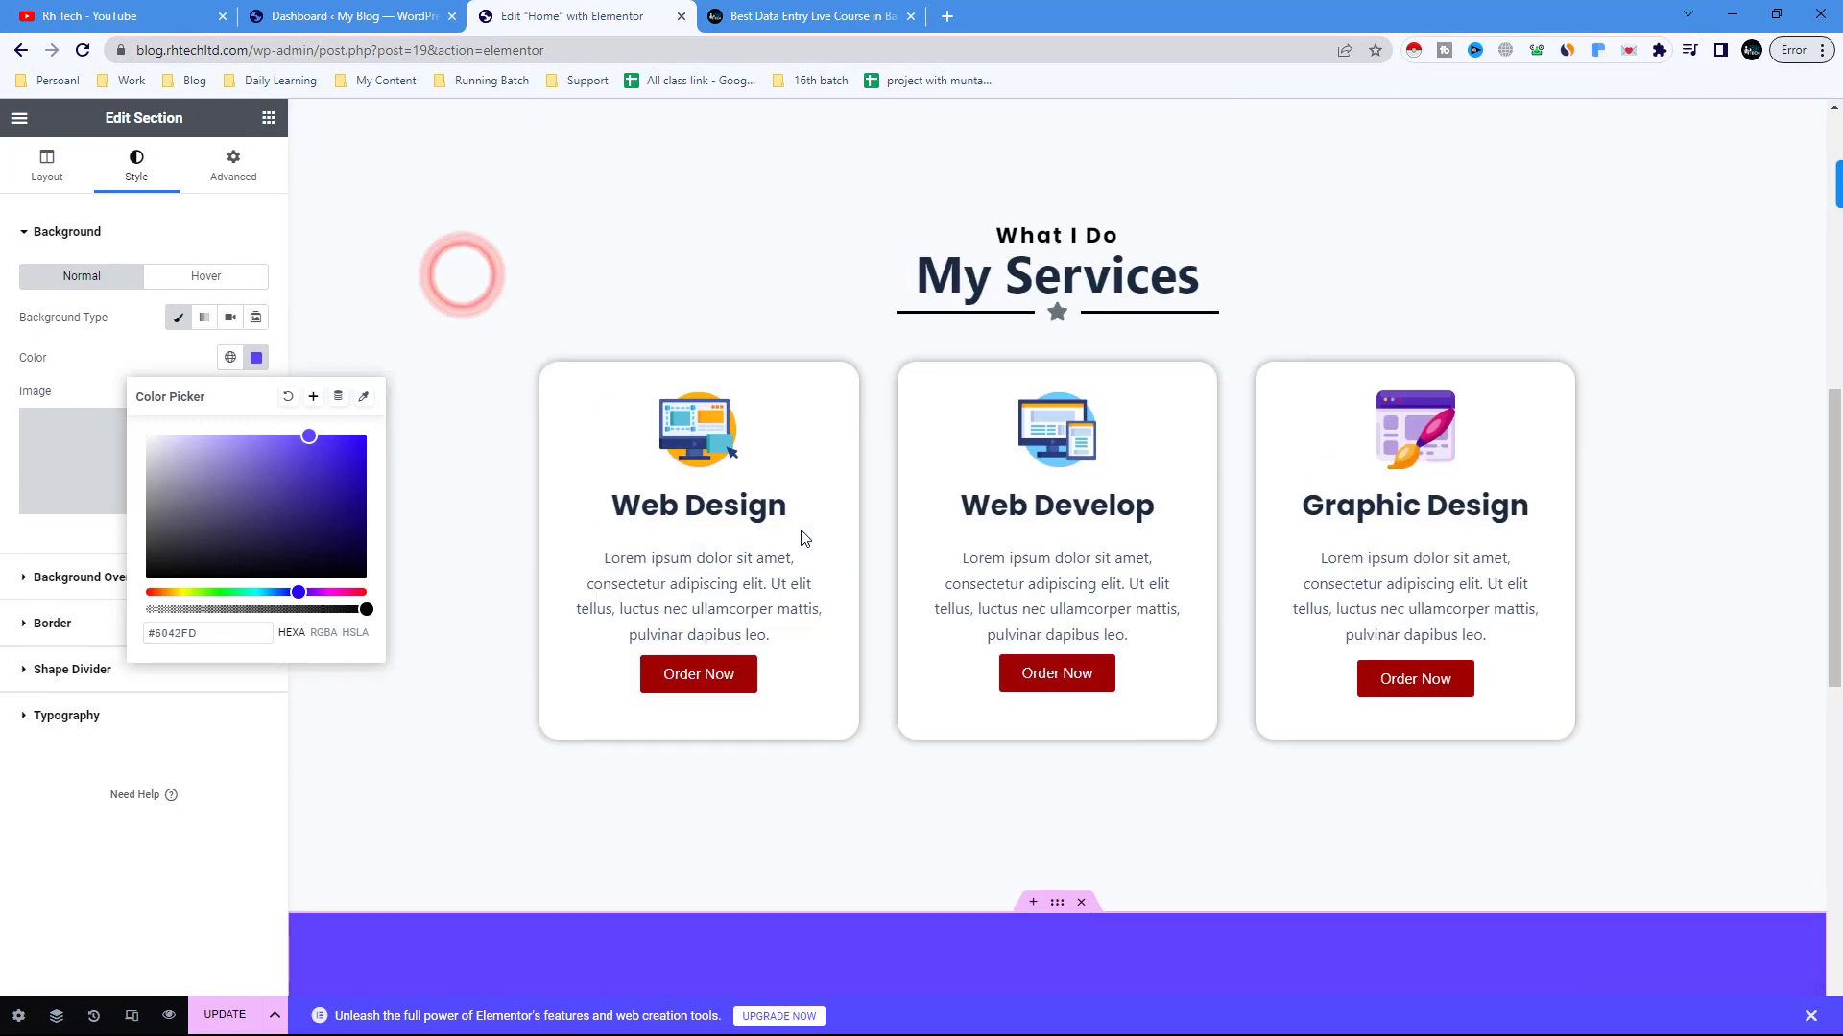
pyautogui.scroll(-13, 800, 534)
pyautogui.scroll(-6, 799, 557)
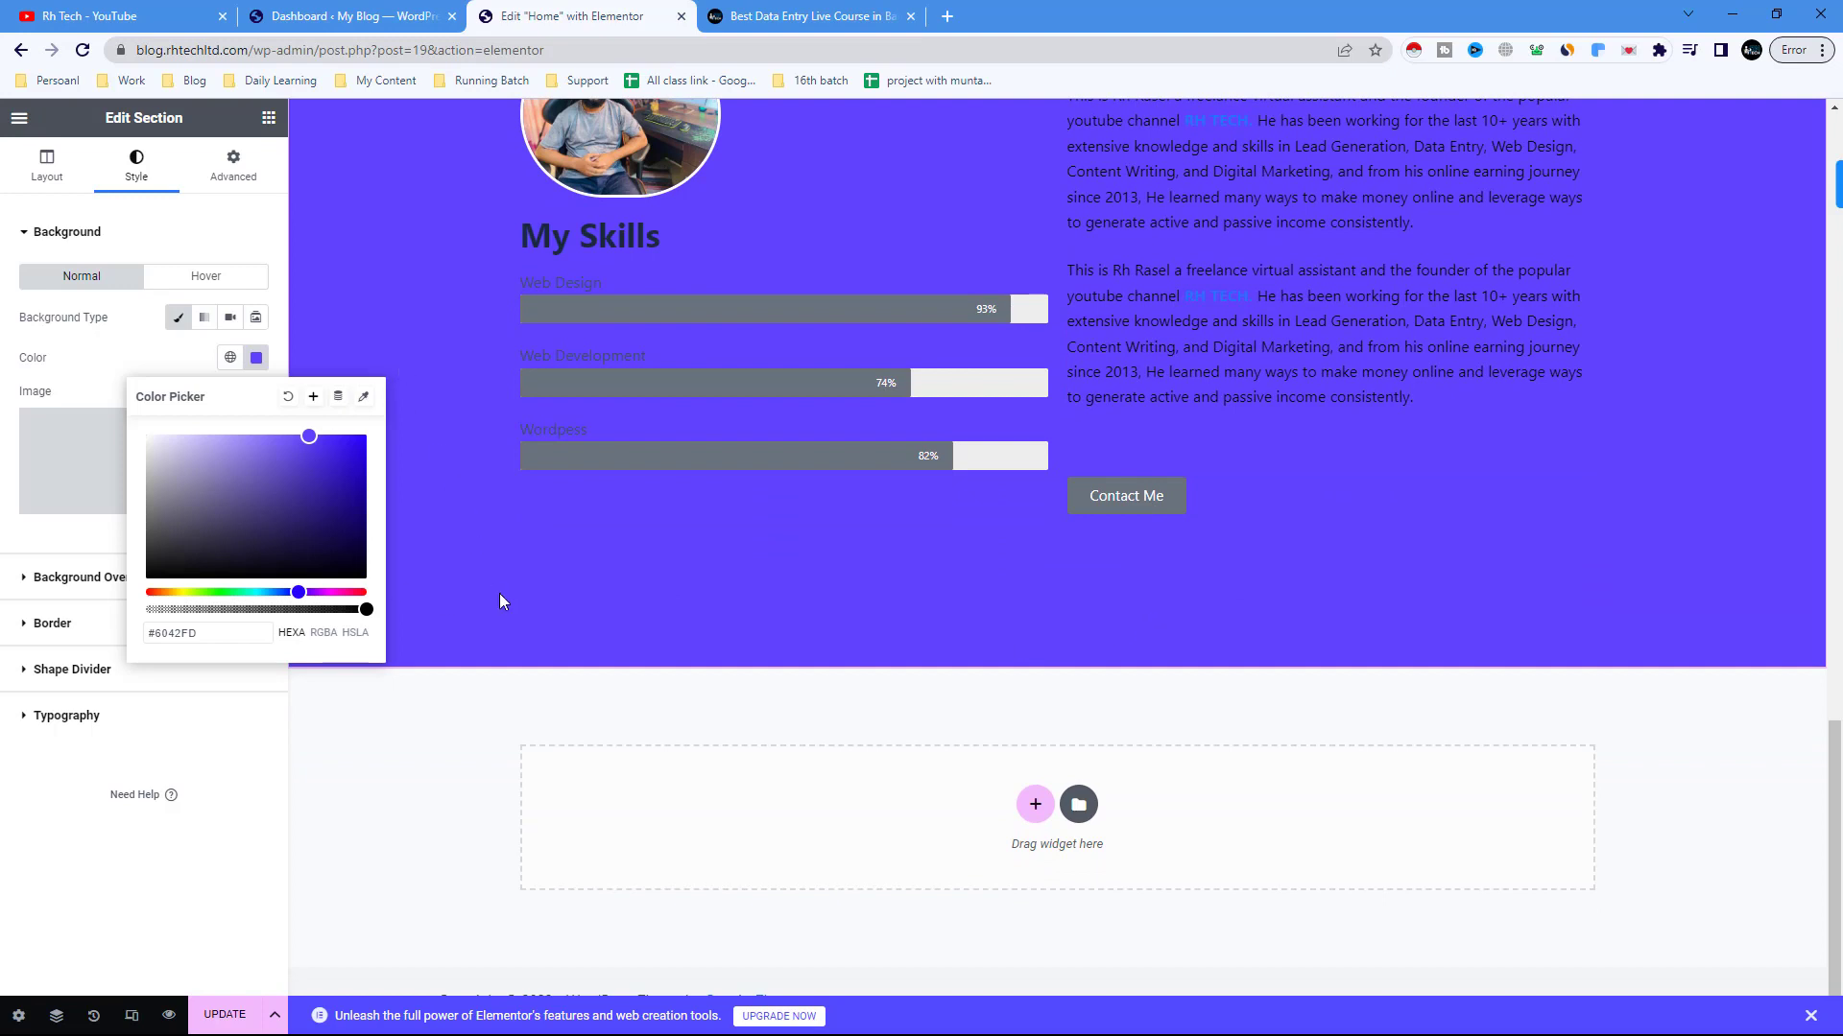
pyautogui.click(499, 593)
pyautogui.scroll(3, 496, 590)
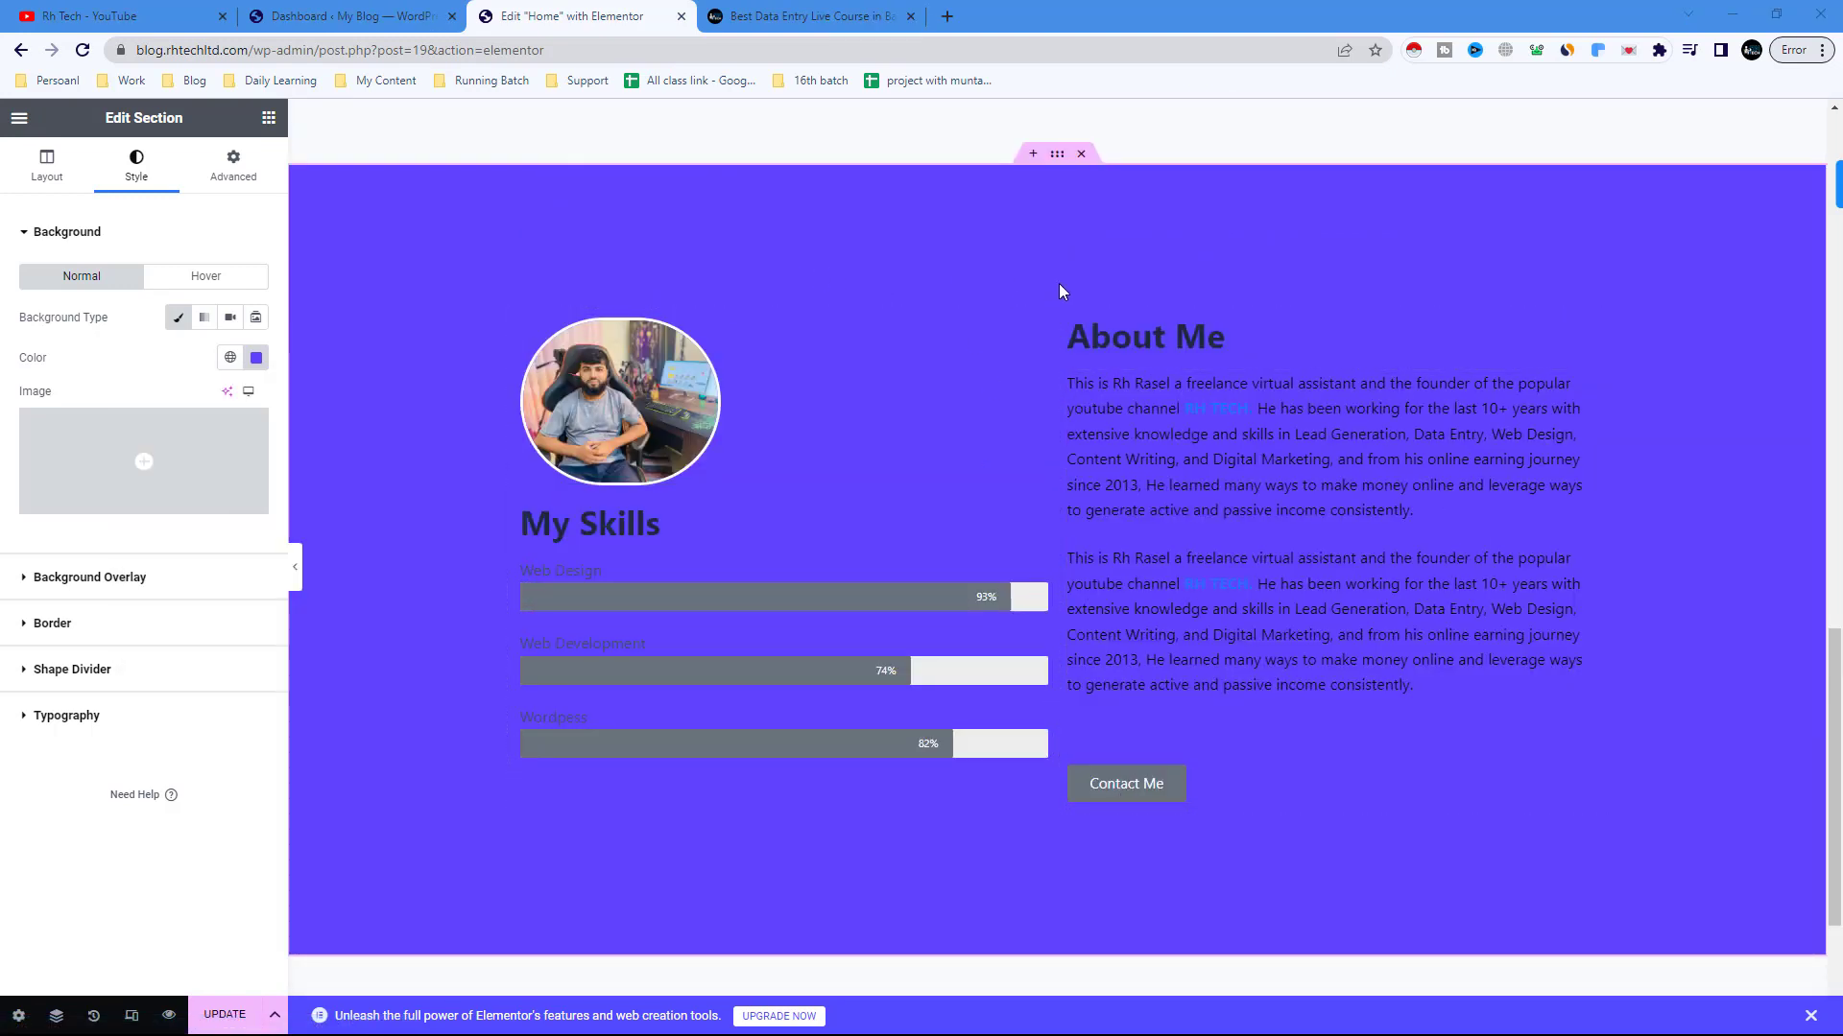
# - Set the About Me section's vertical alignment to Middle
pyautogui.click(1055, 154)
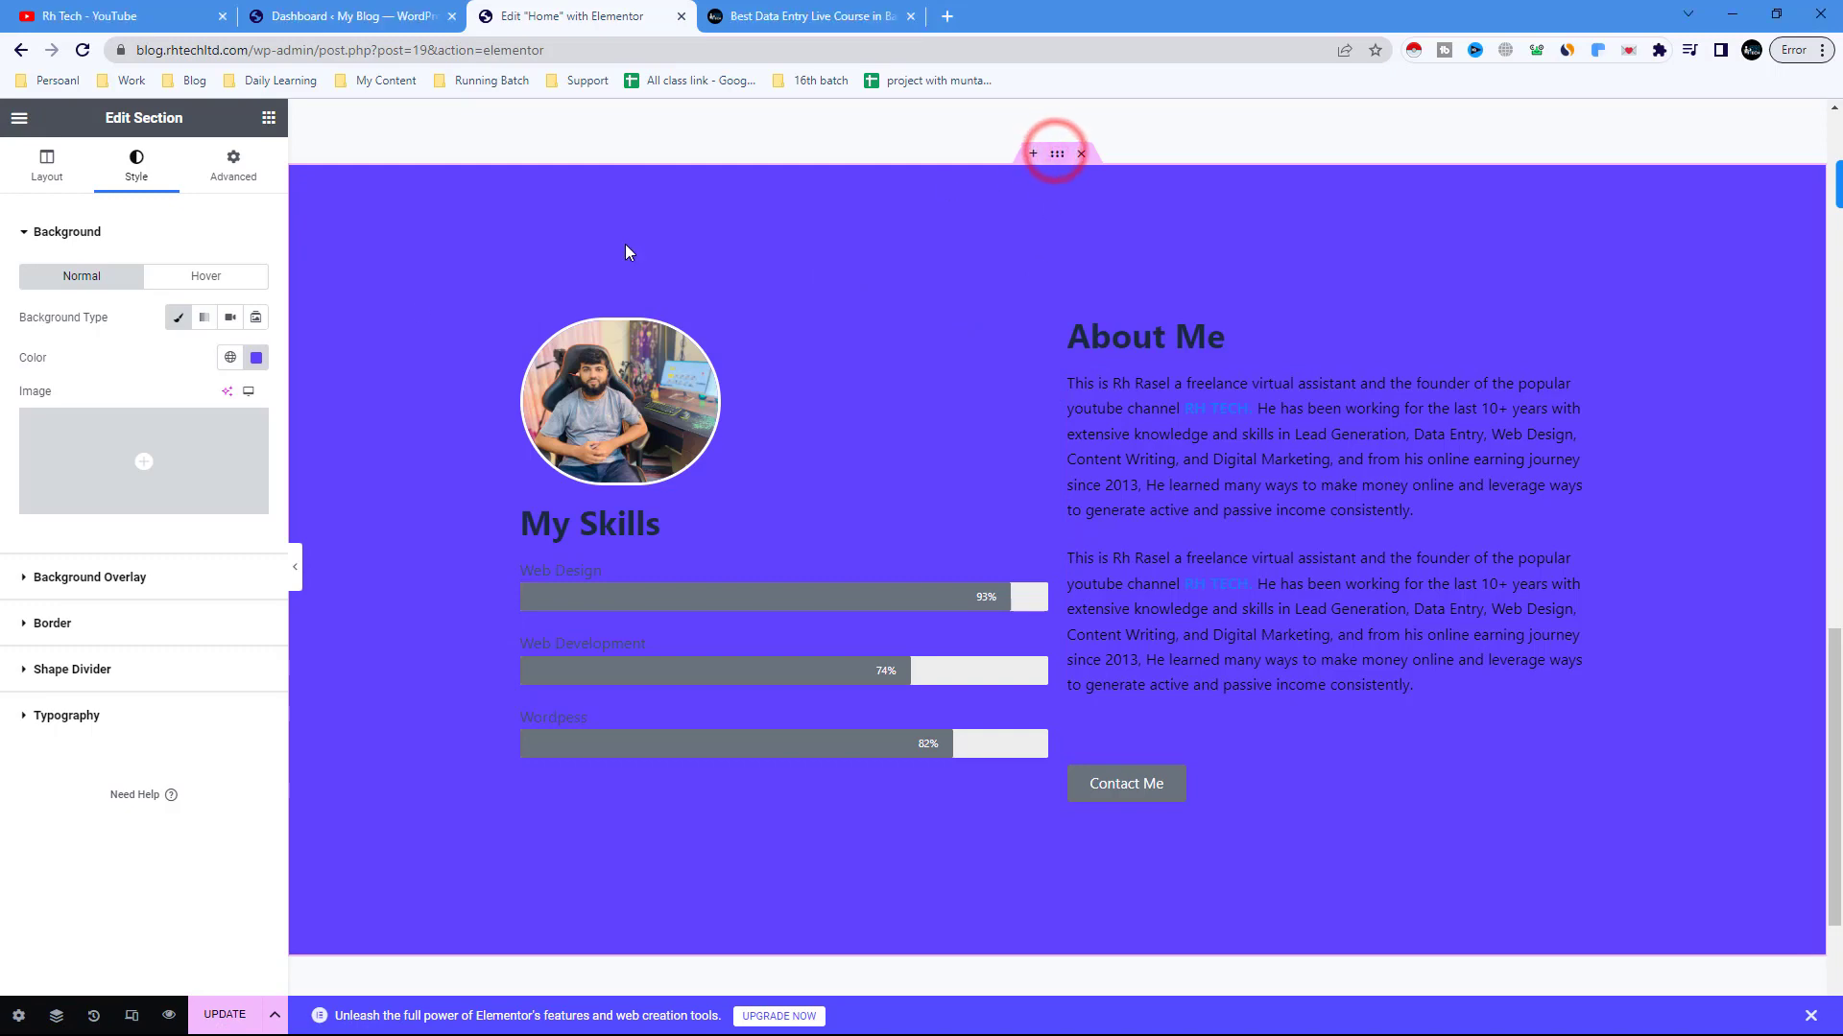
pyautogui.click(43, 165)
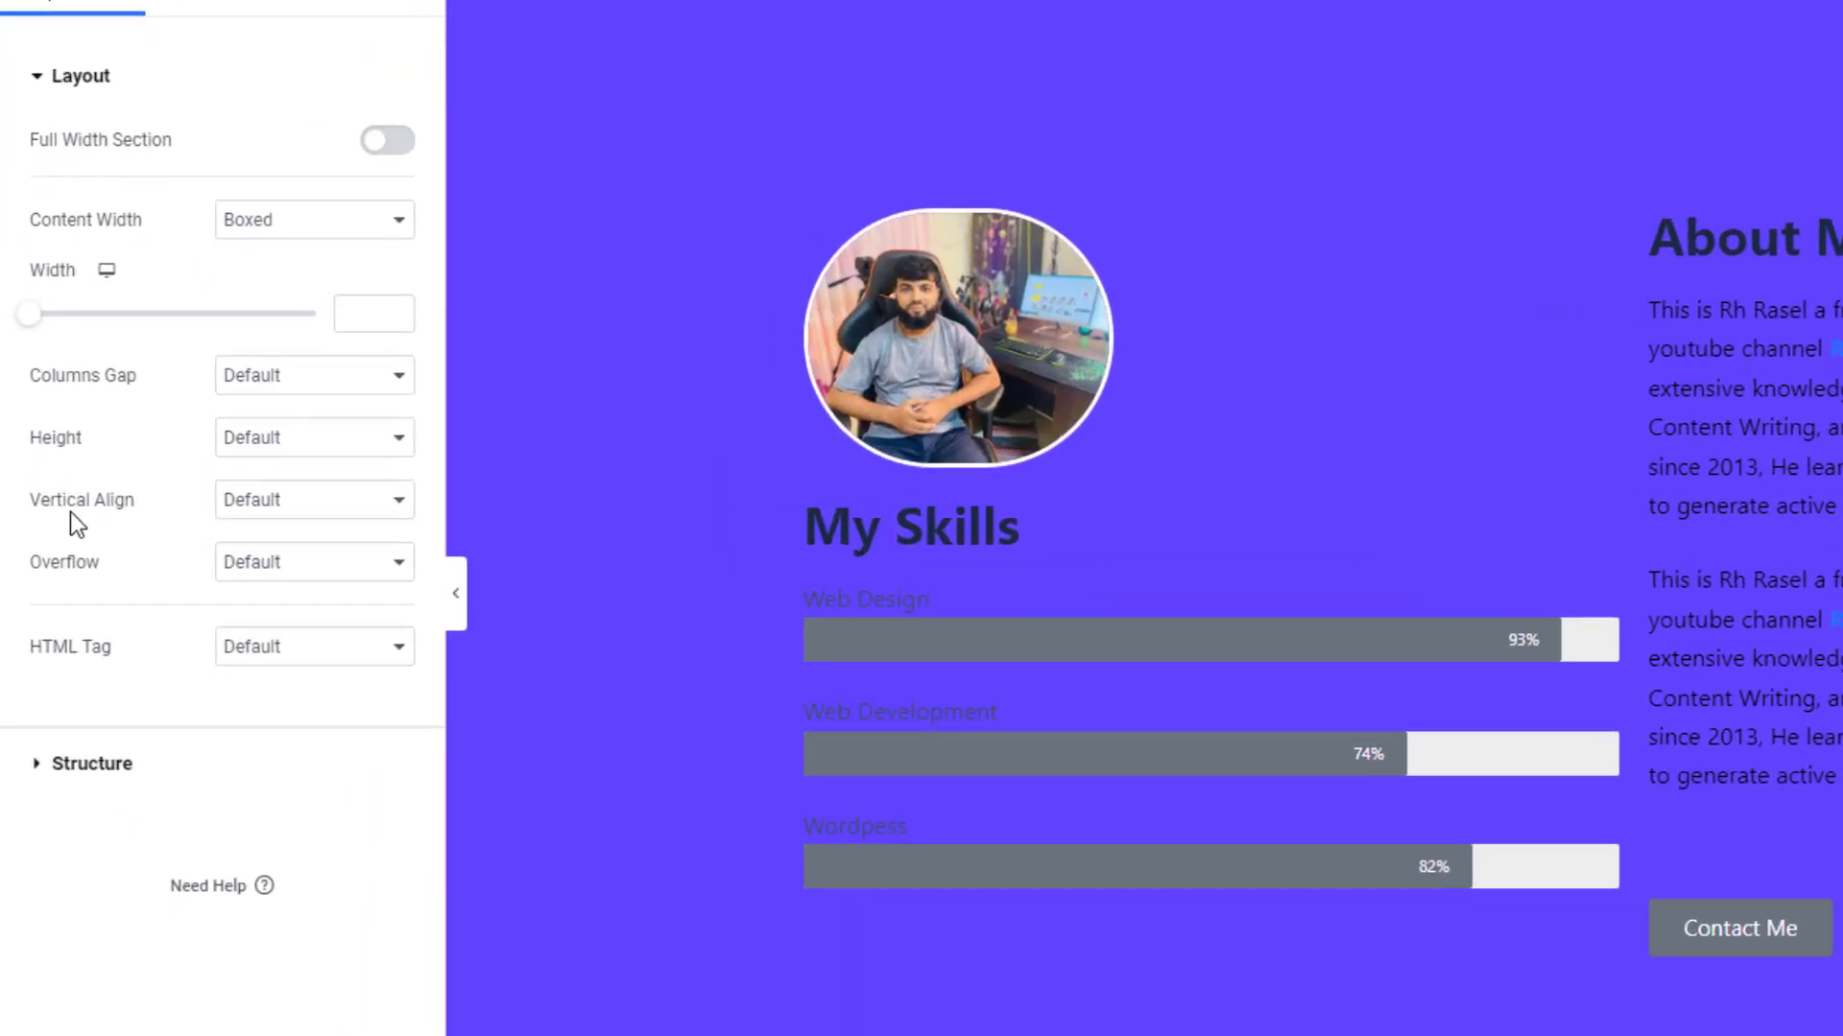
pyautogui.click(284, 497)
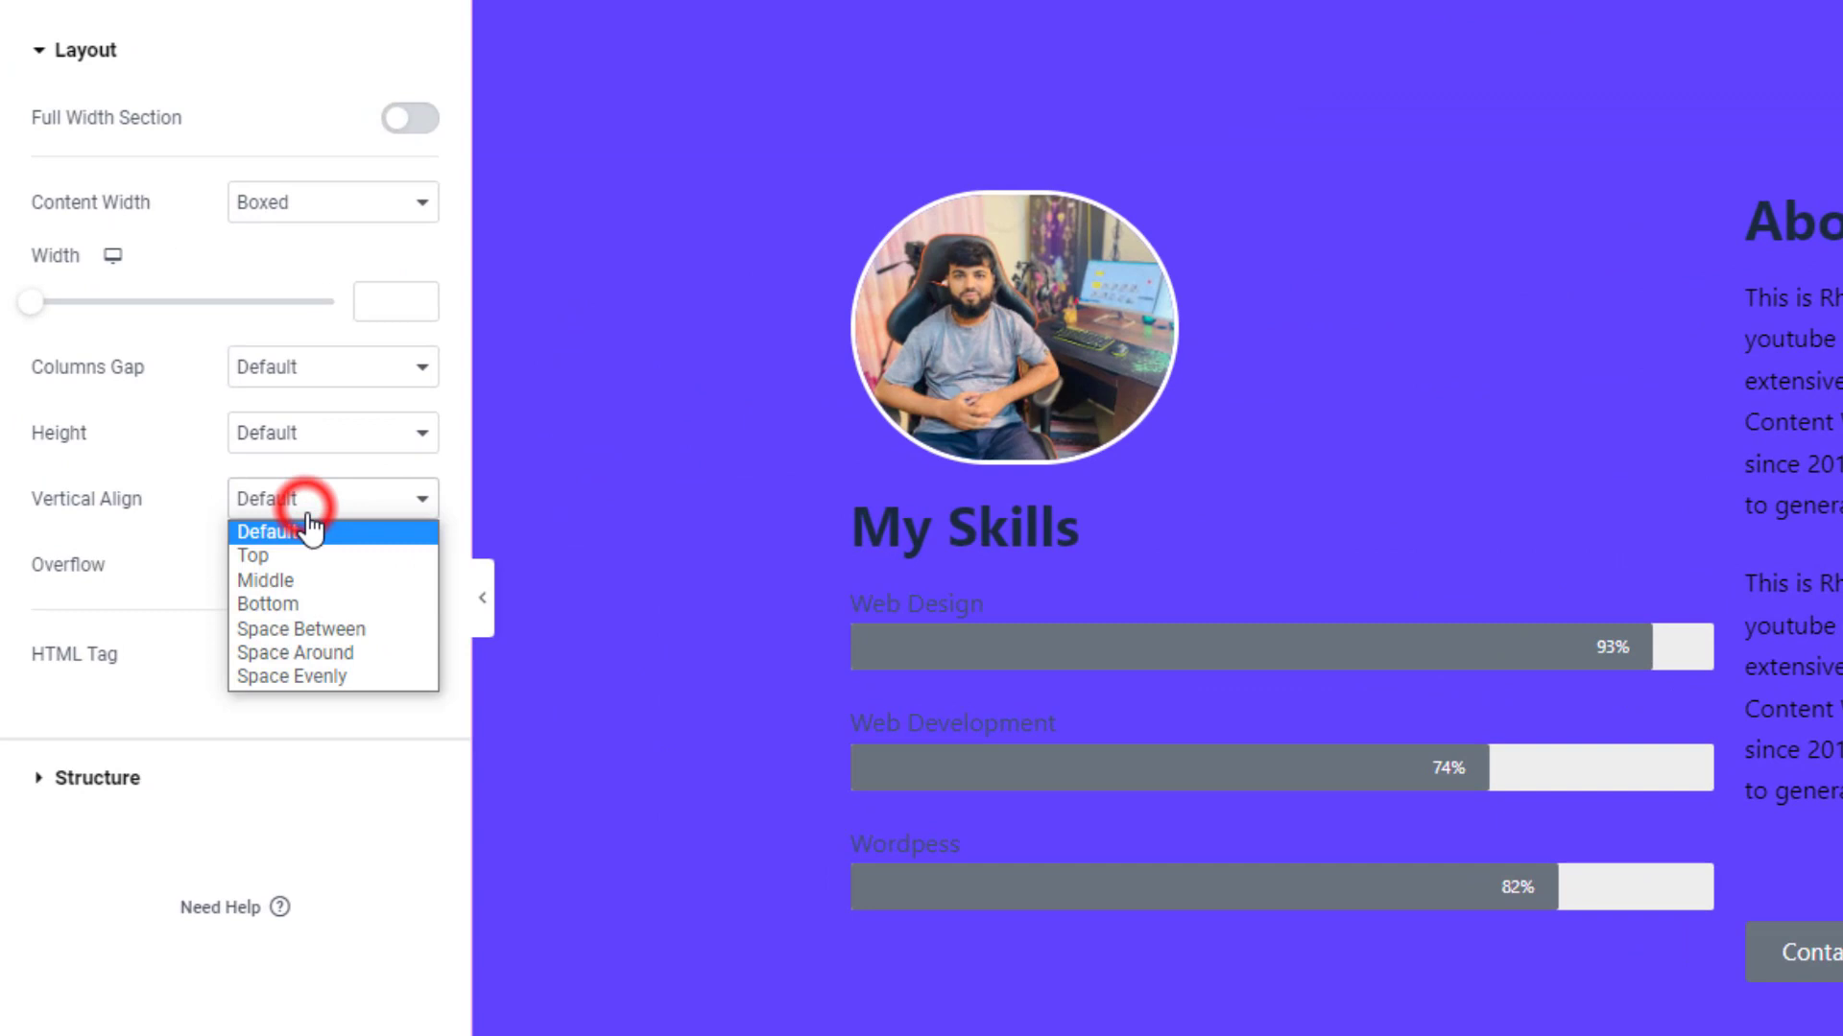
pyautogui.click(300, 583)
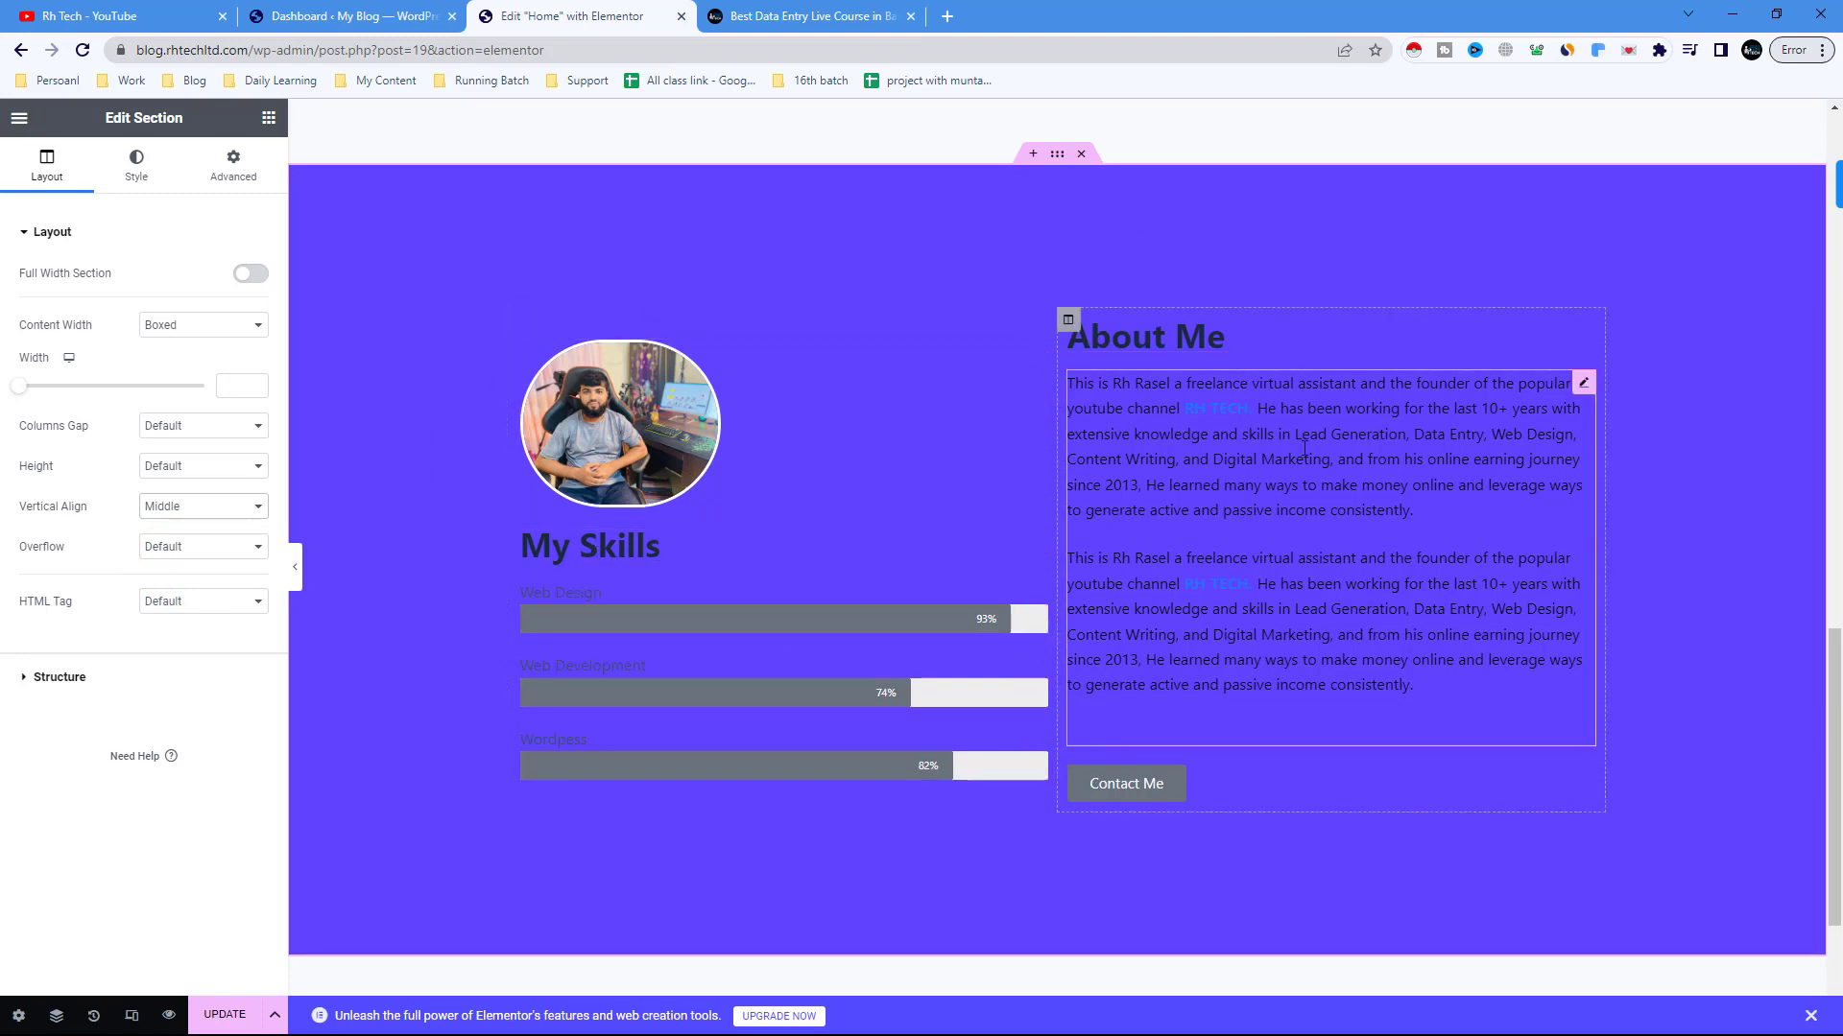
# - Set the My Skills heading's typography to Times New Roman with a size of 56 px
pyautogui.click(586, 550)
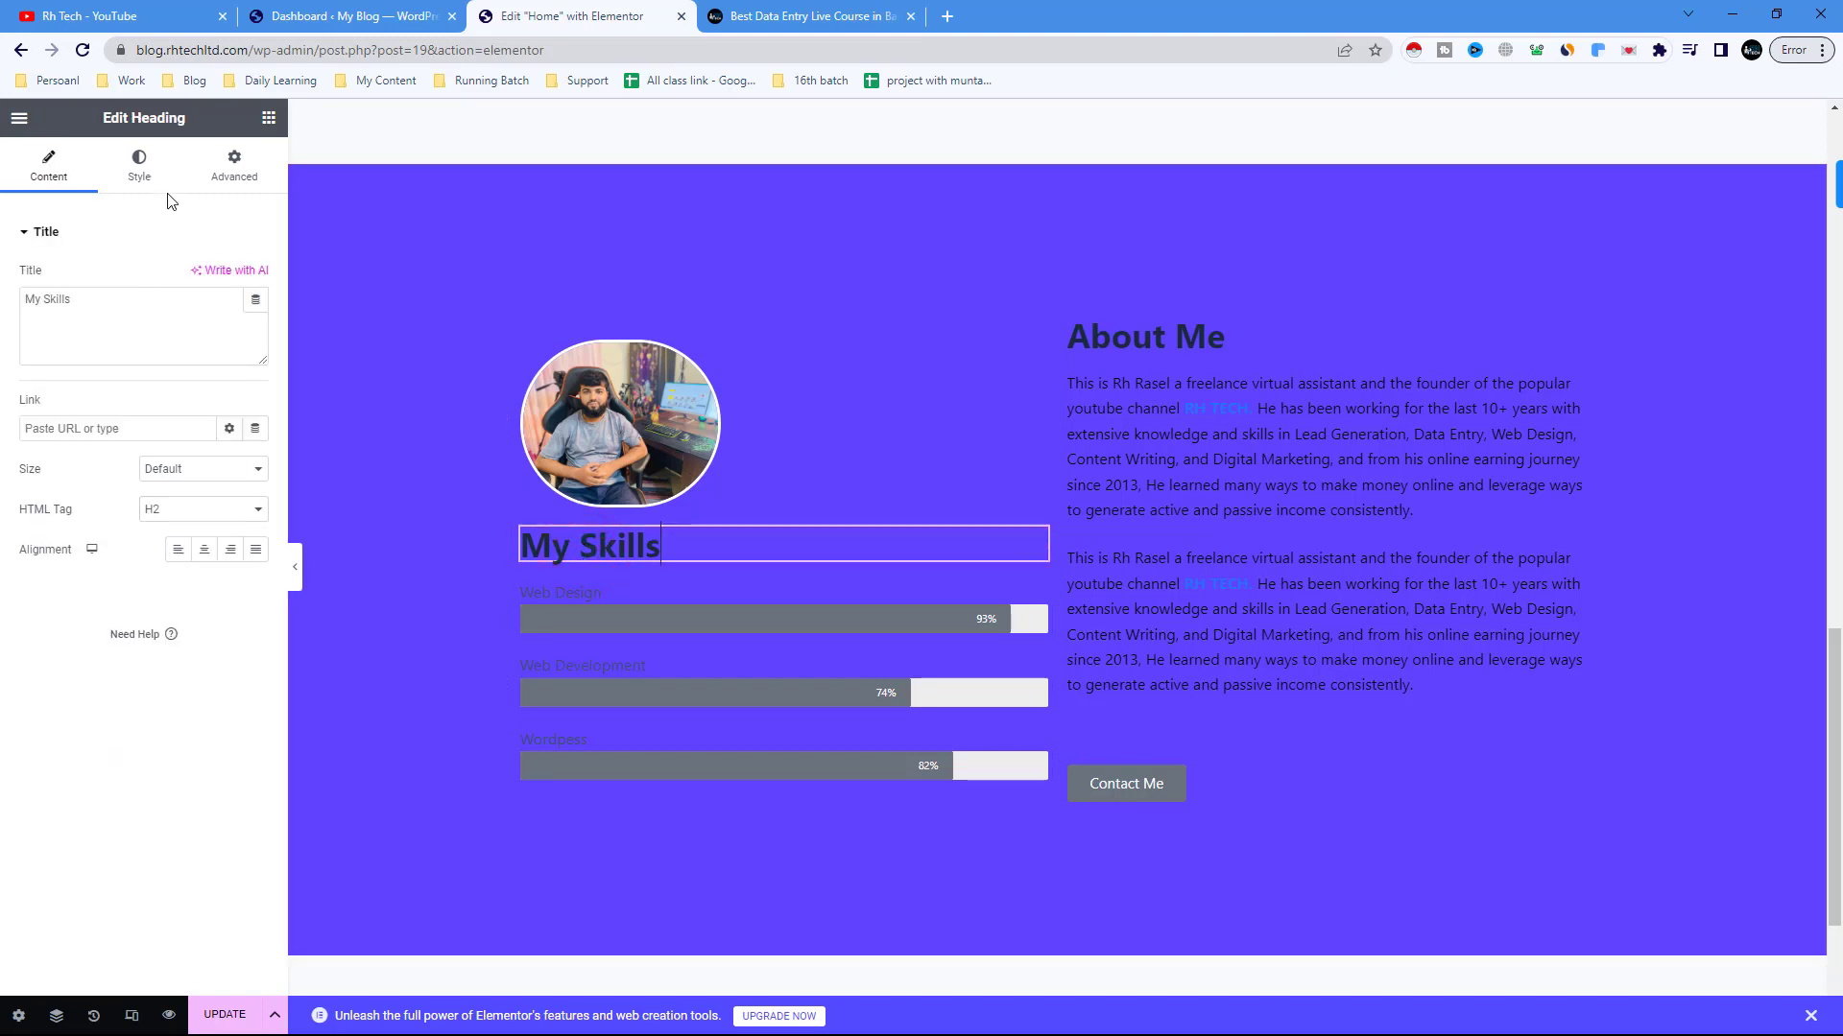
pyautogui.click(139, 165)
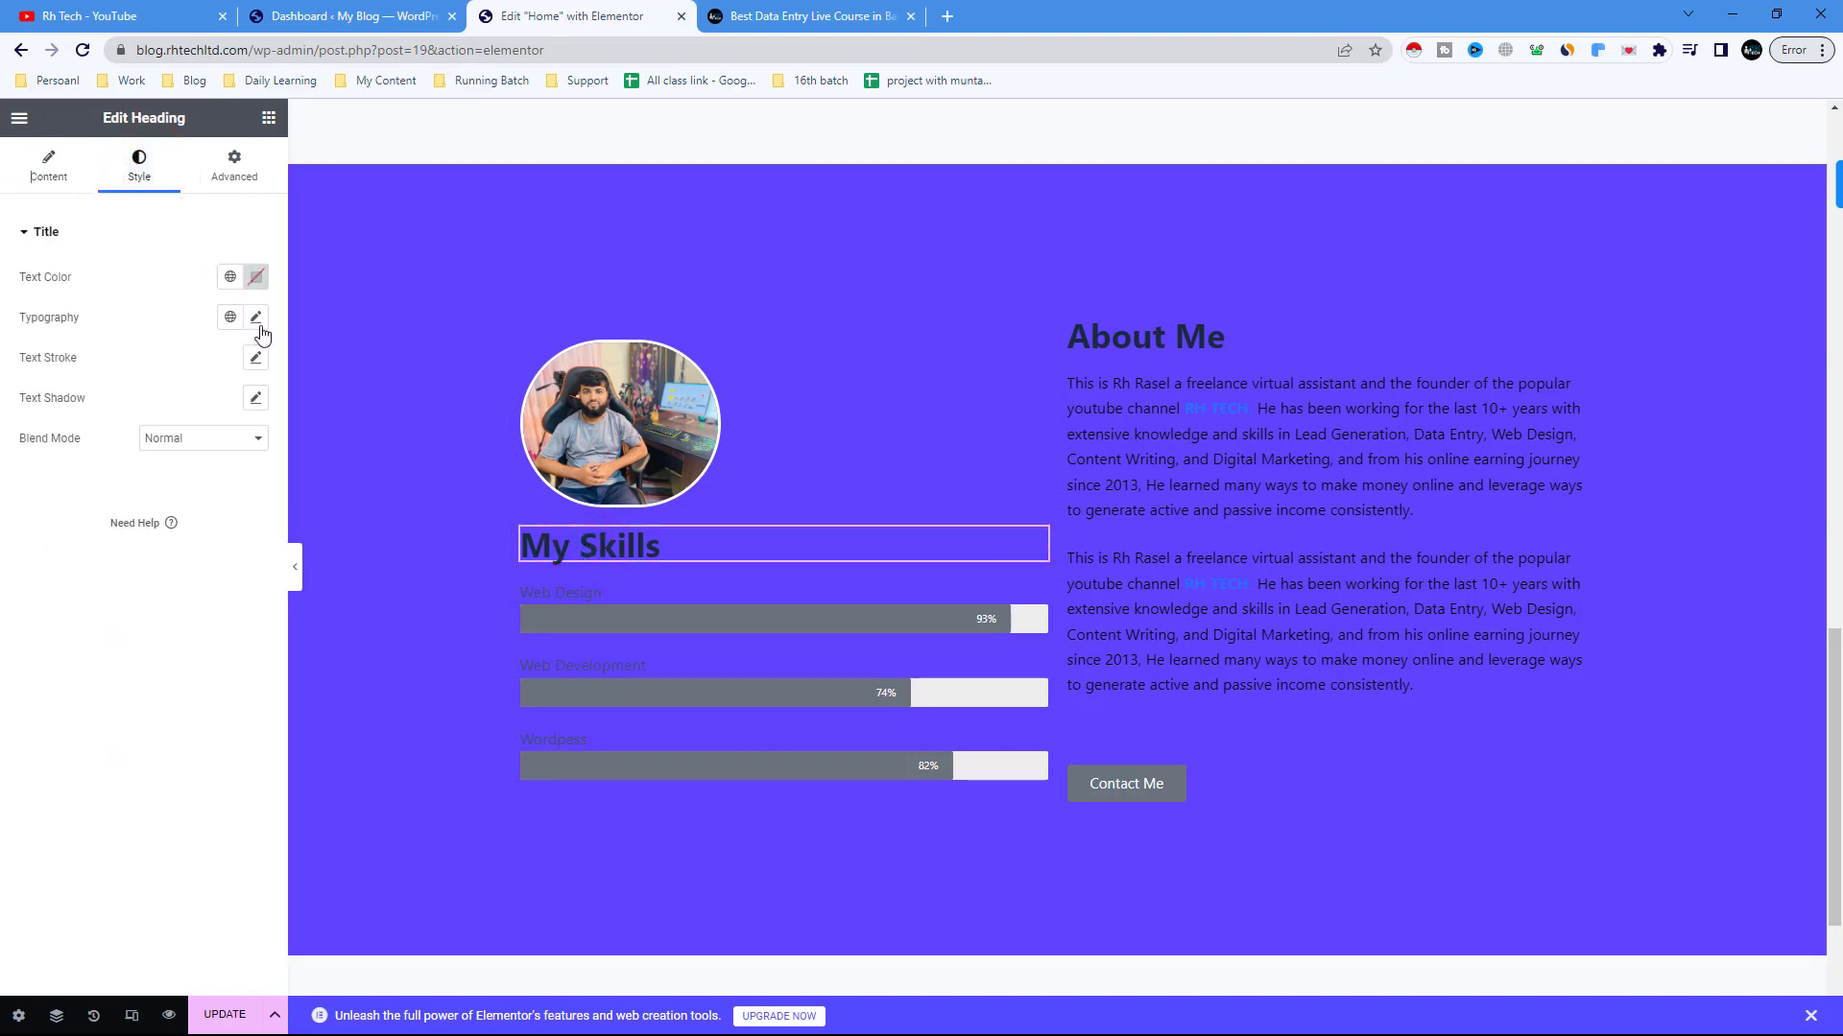
pyautogui.click(256, 319)
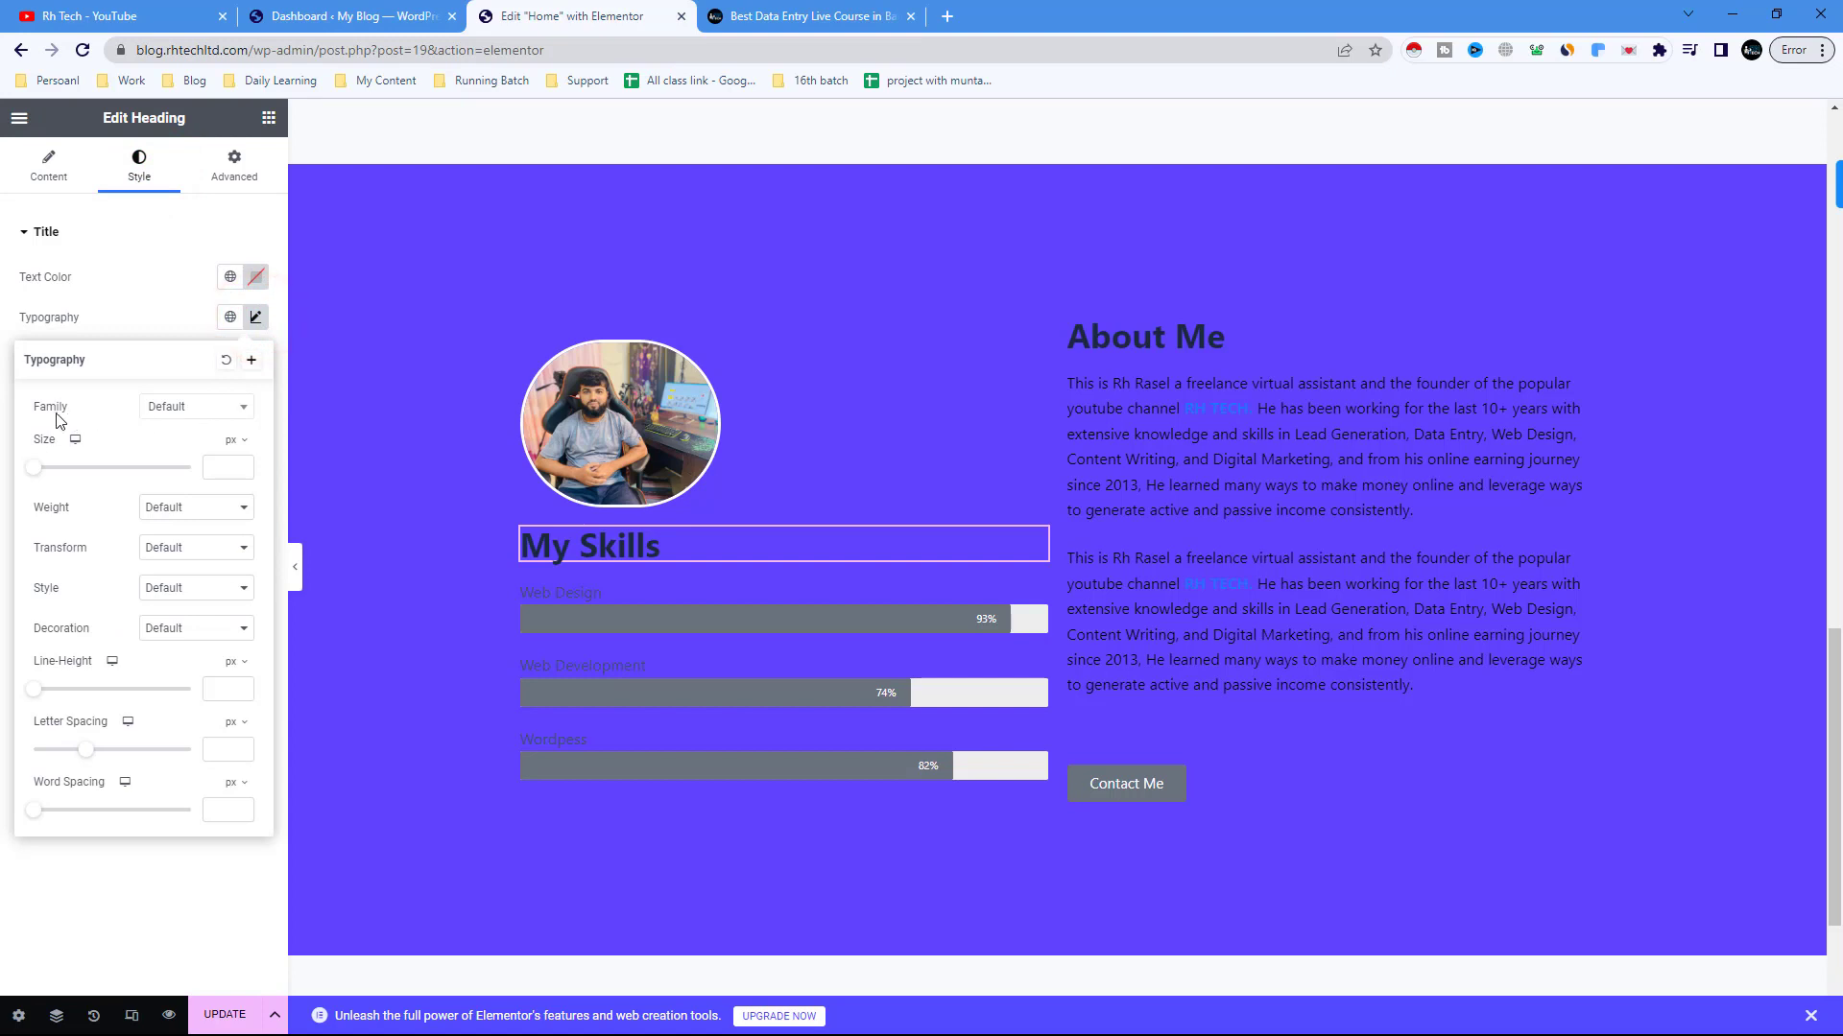
pyautogui.click(197, 409)
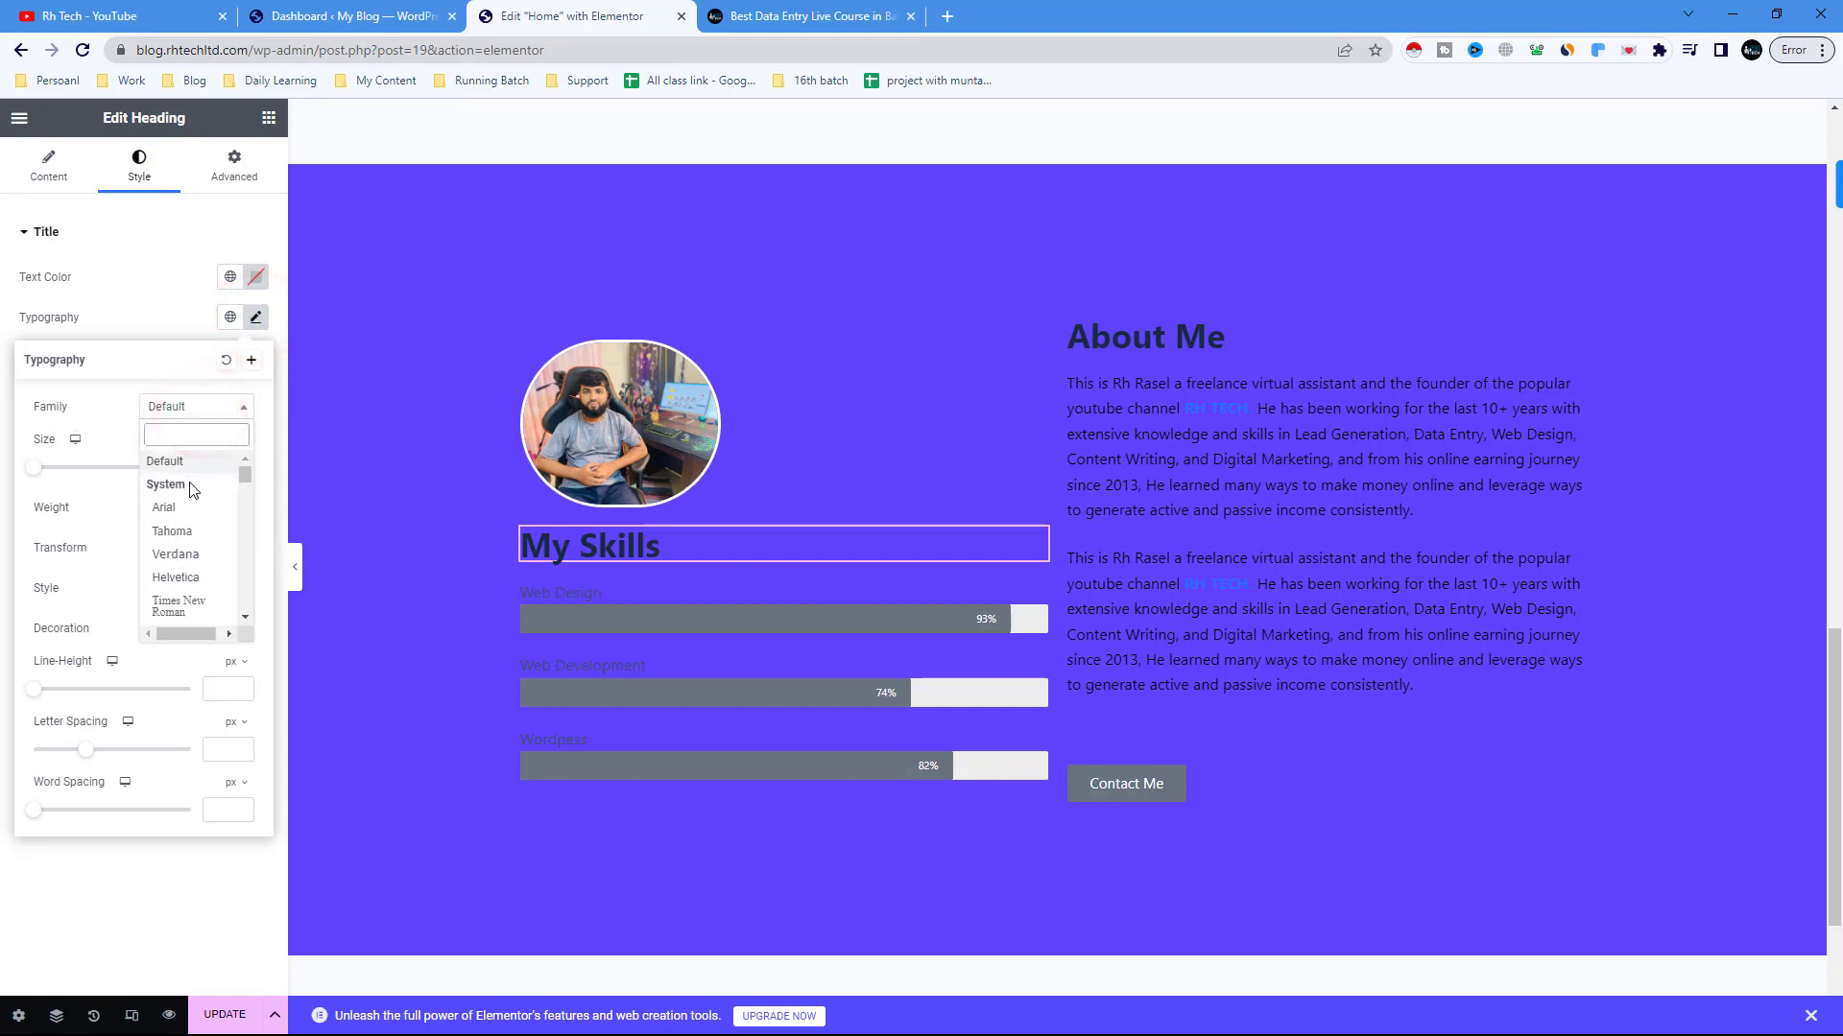
pyautogui.scroll(-2, 194, 564)
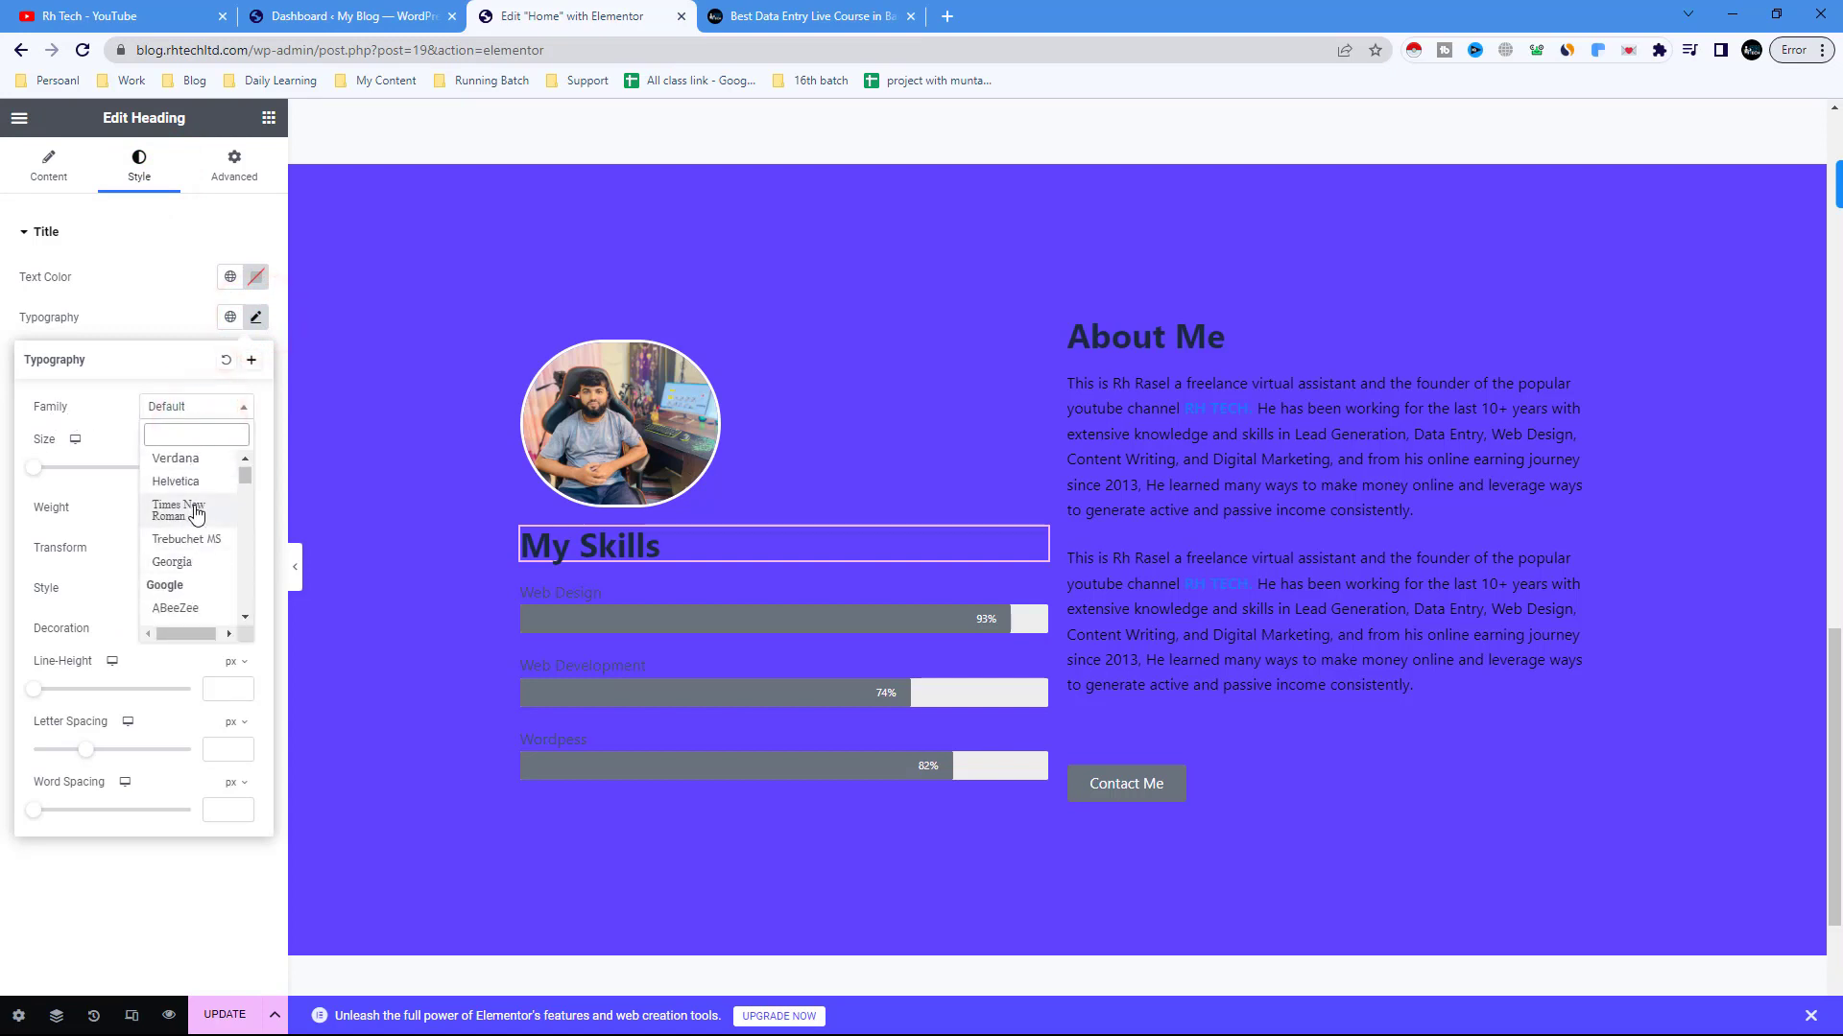
pyautogui.click(204, 513)
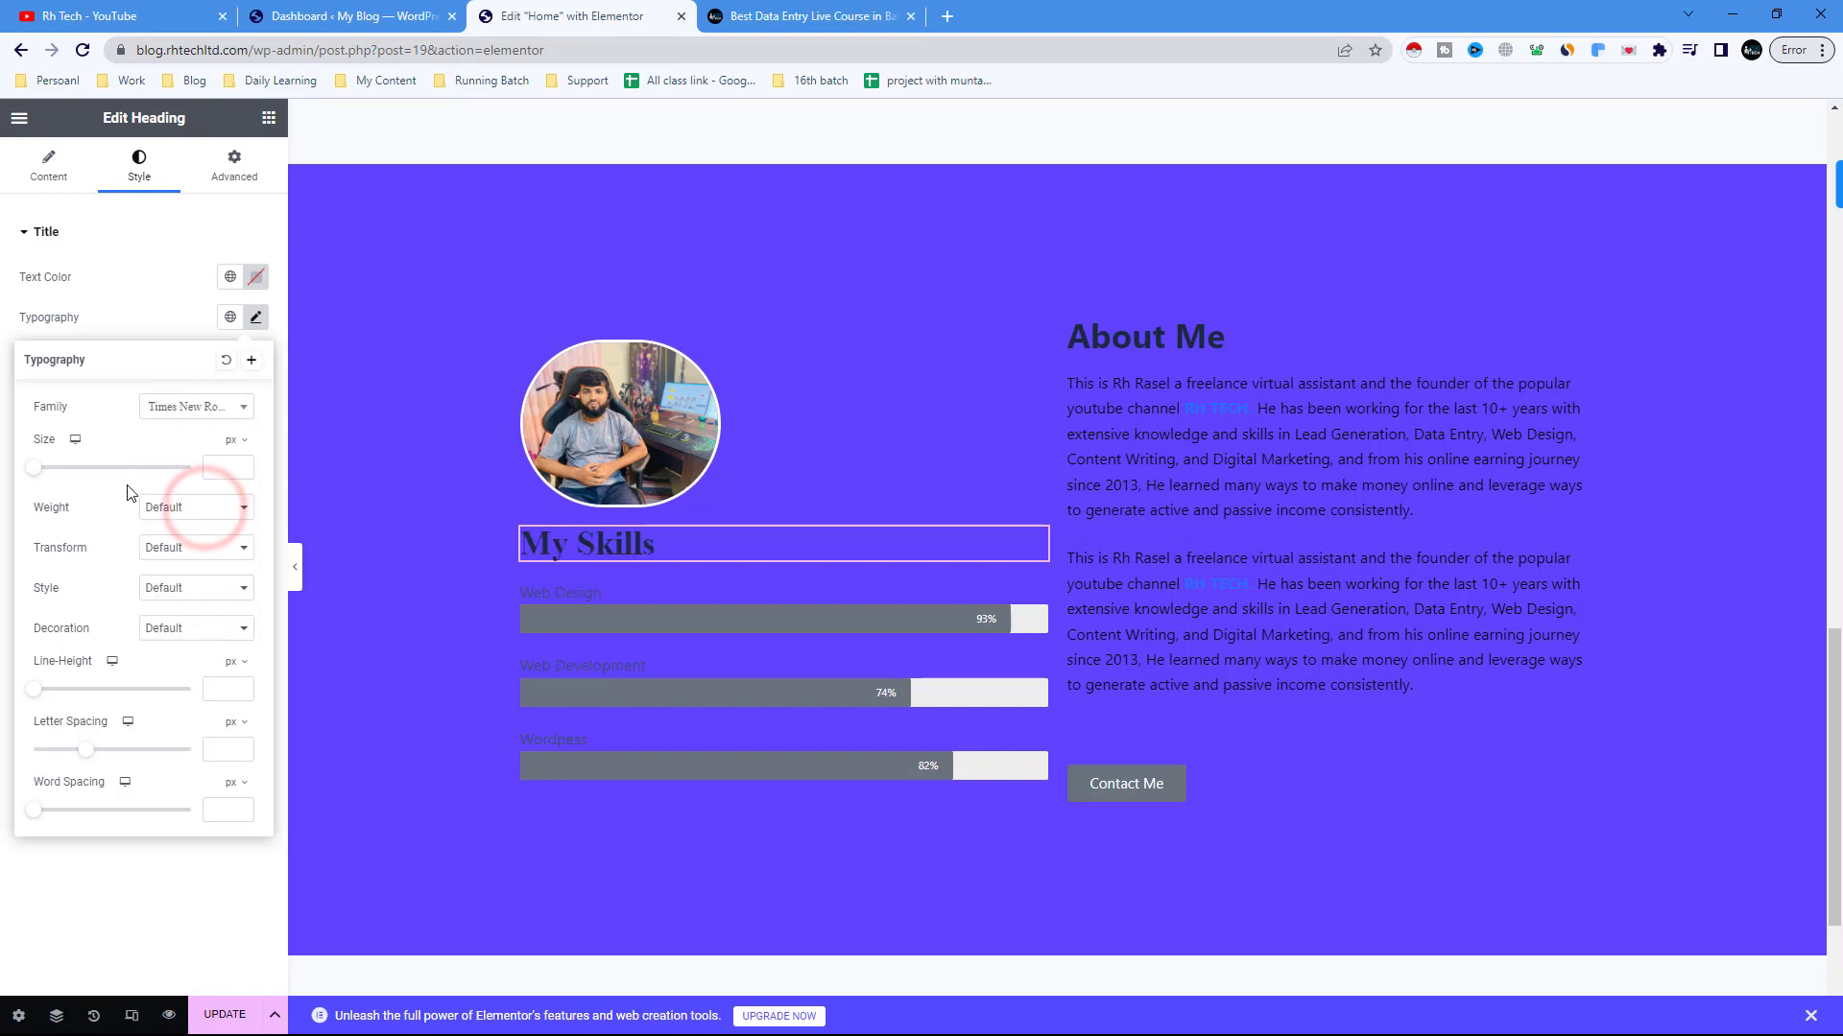
pyautogui.moveTo(32, 472); pyautogui.dragTo(77, 468)
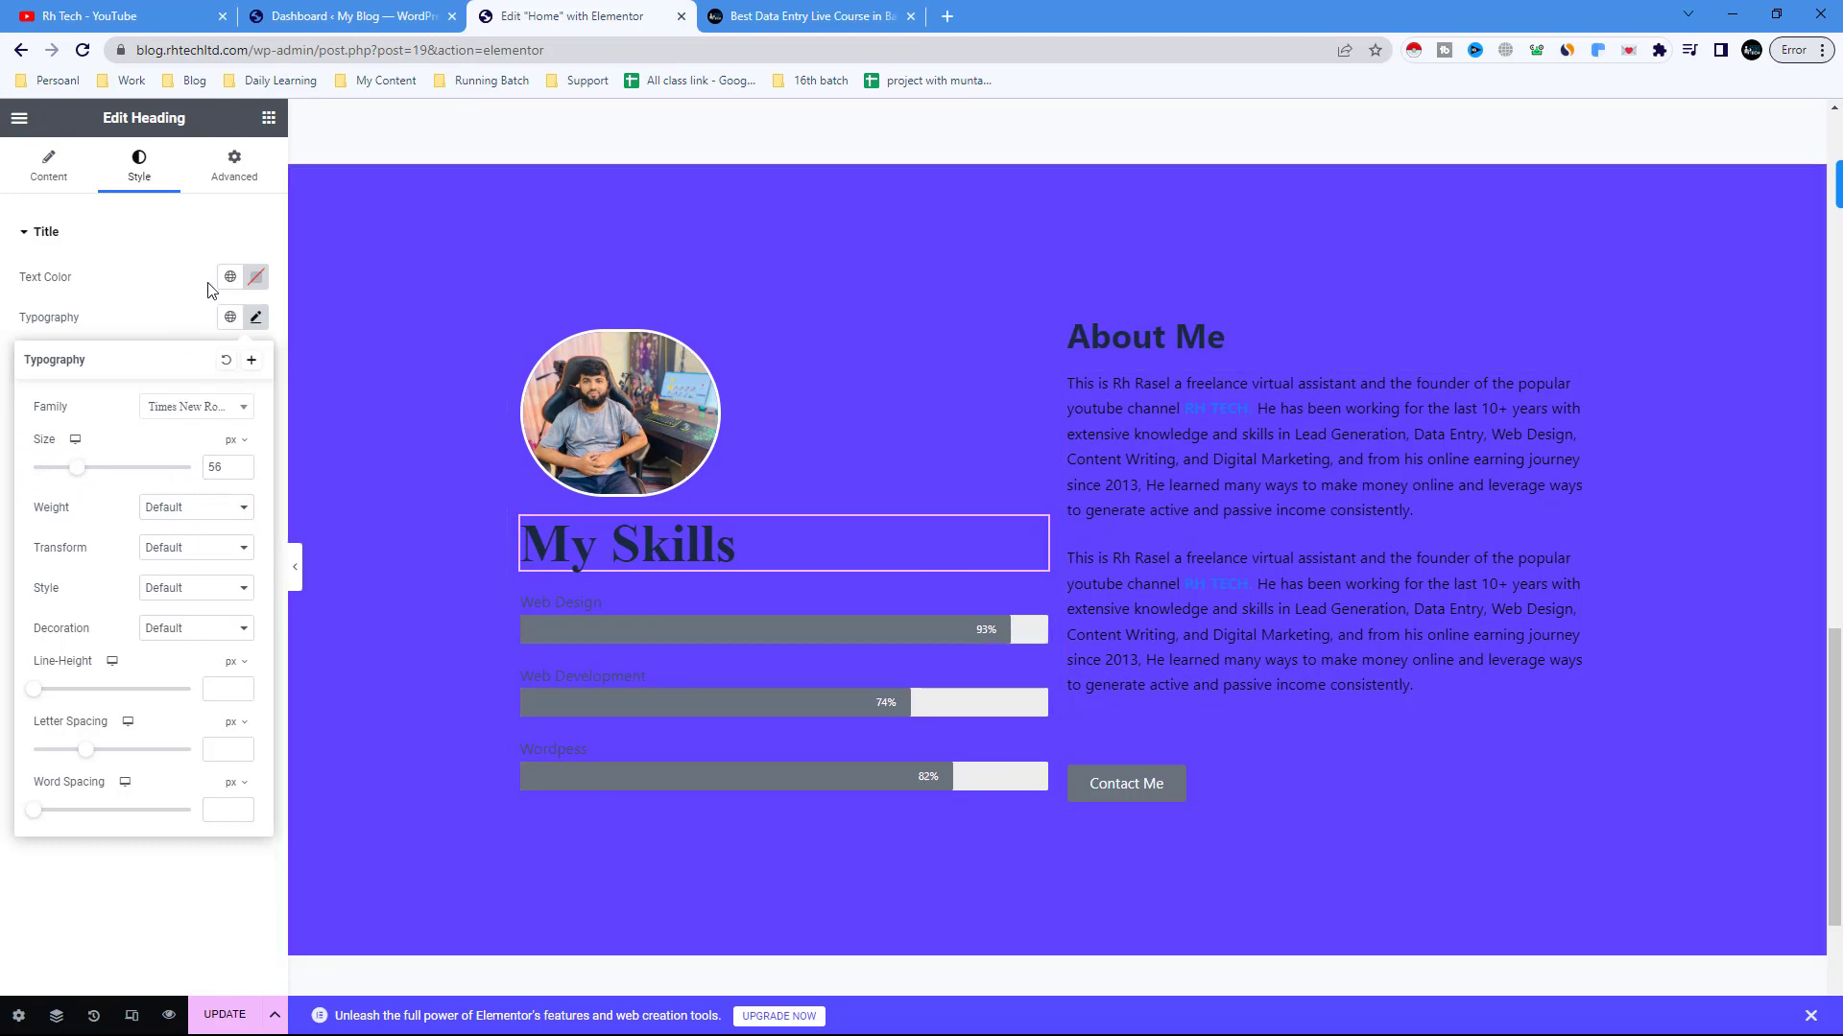
# - Set the My Skills heading's text colour to white
pyautogui.click(180, 281)
pyautogui.click(255, 277)
pyautogui.click(177, 392)
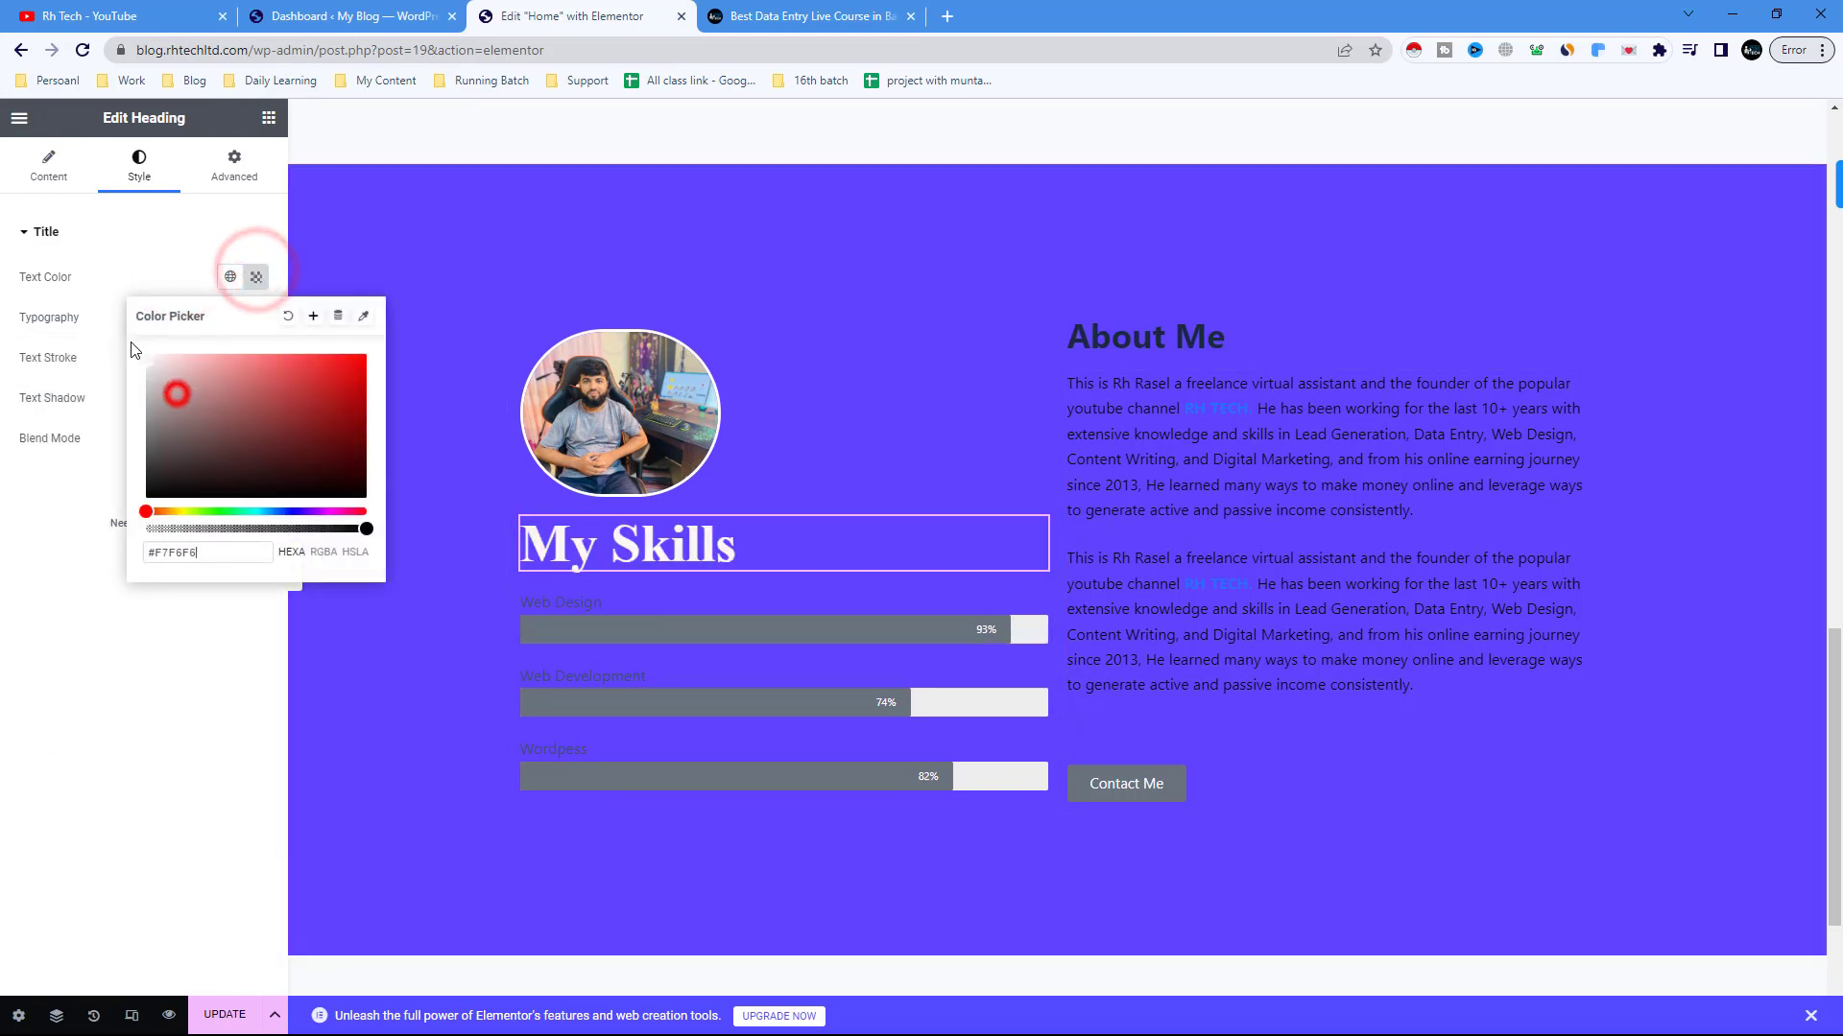
# - Set the About Me heading's text colour to black (#000000)
pyautogui.click(1199, 336)
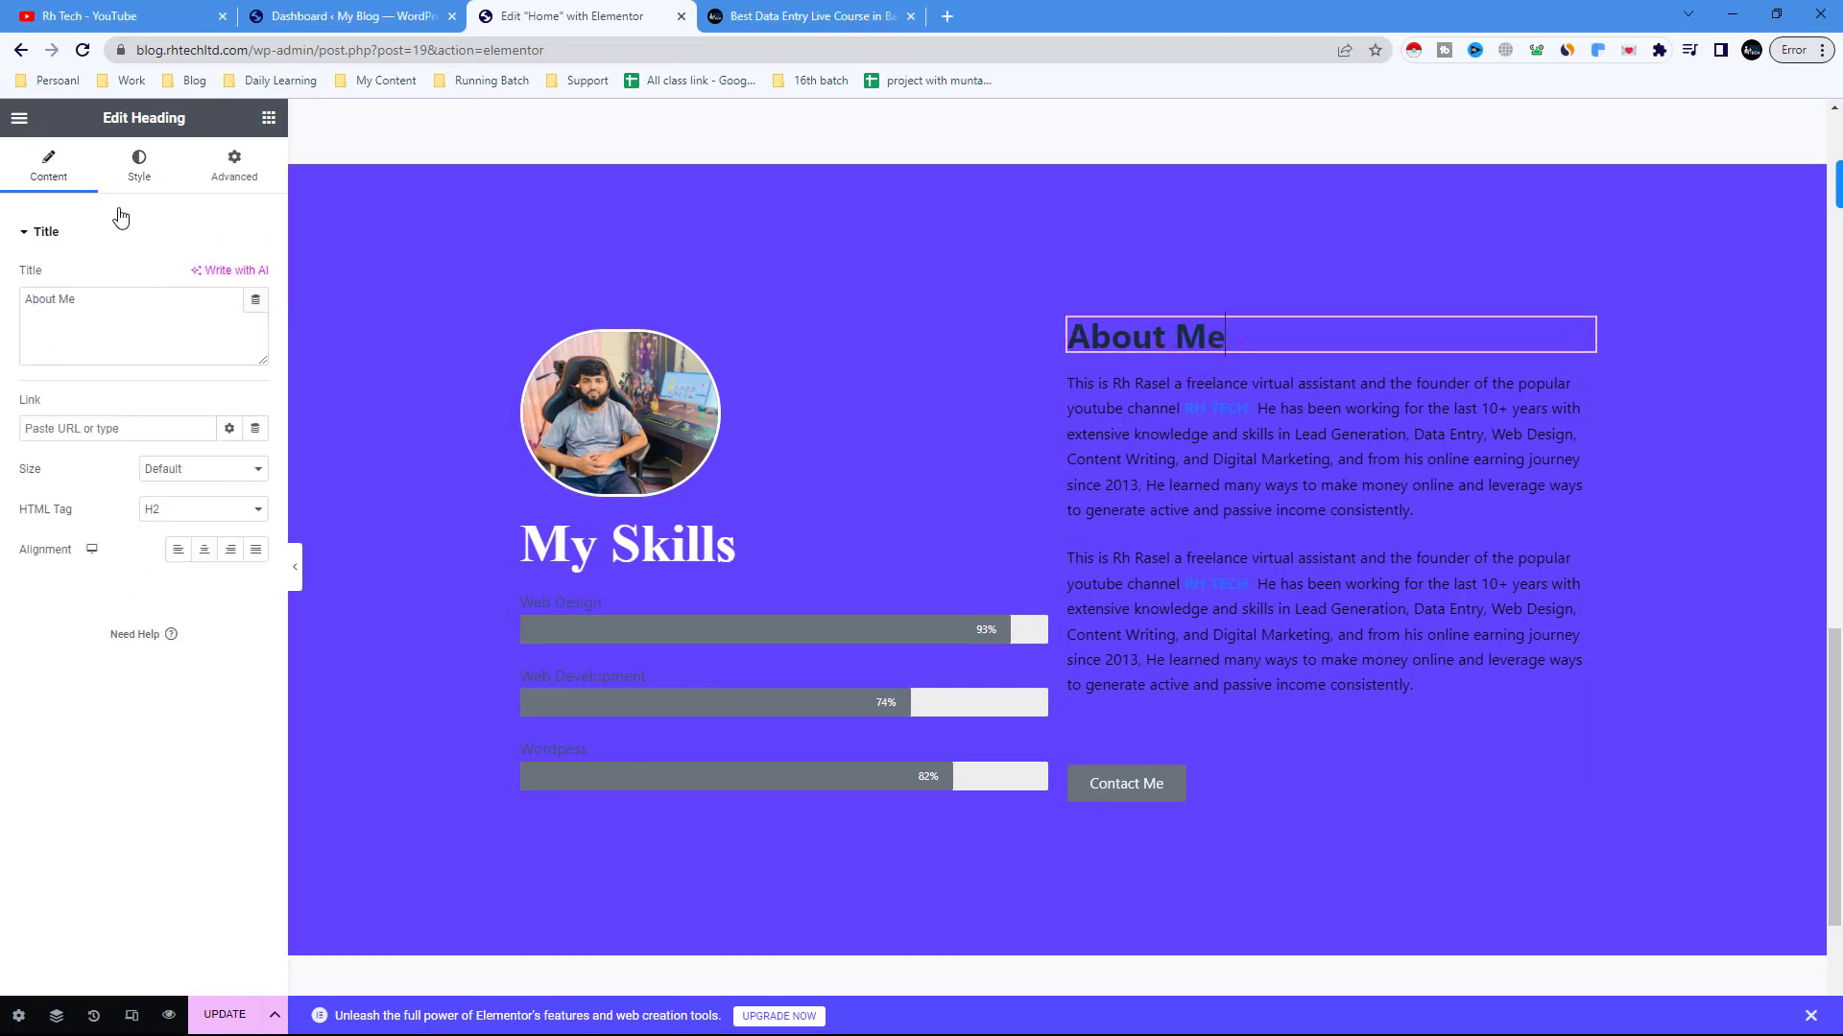
pyautogui.click(139, 165)
pyautogui.click(253, 279)
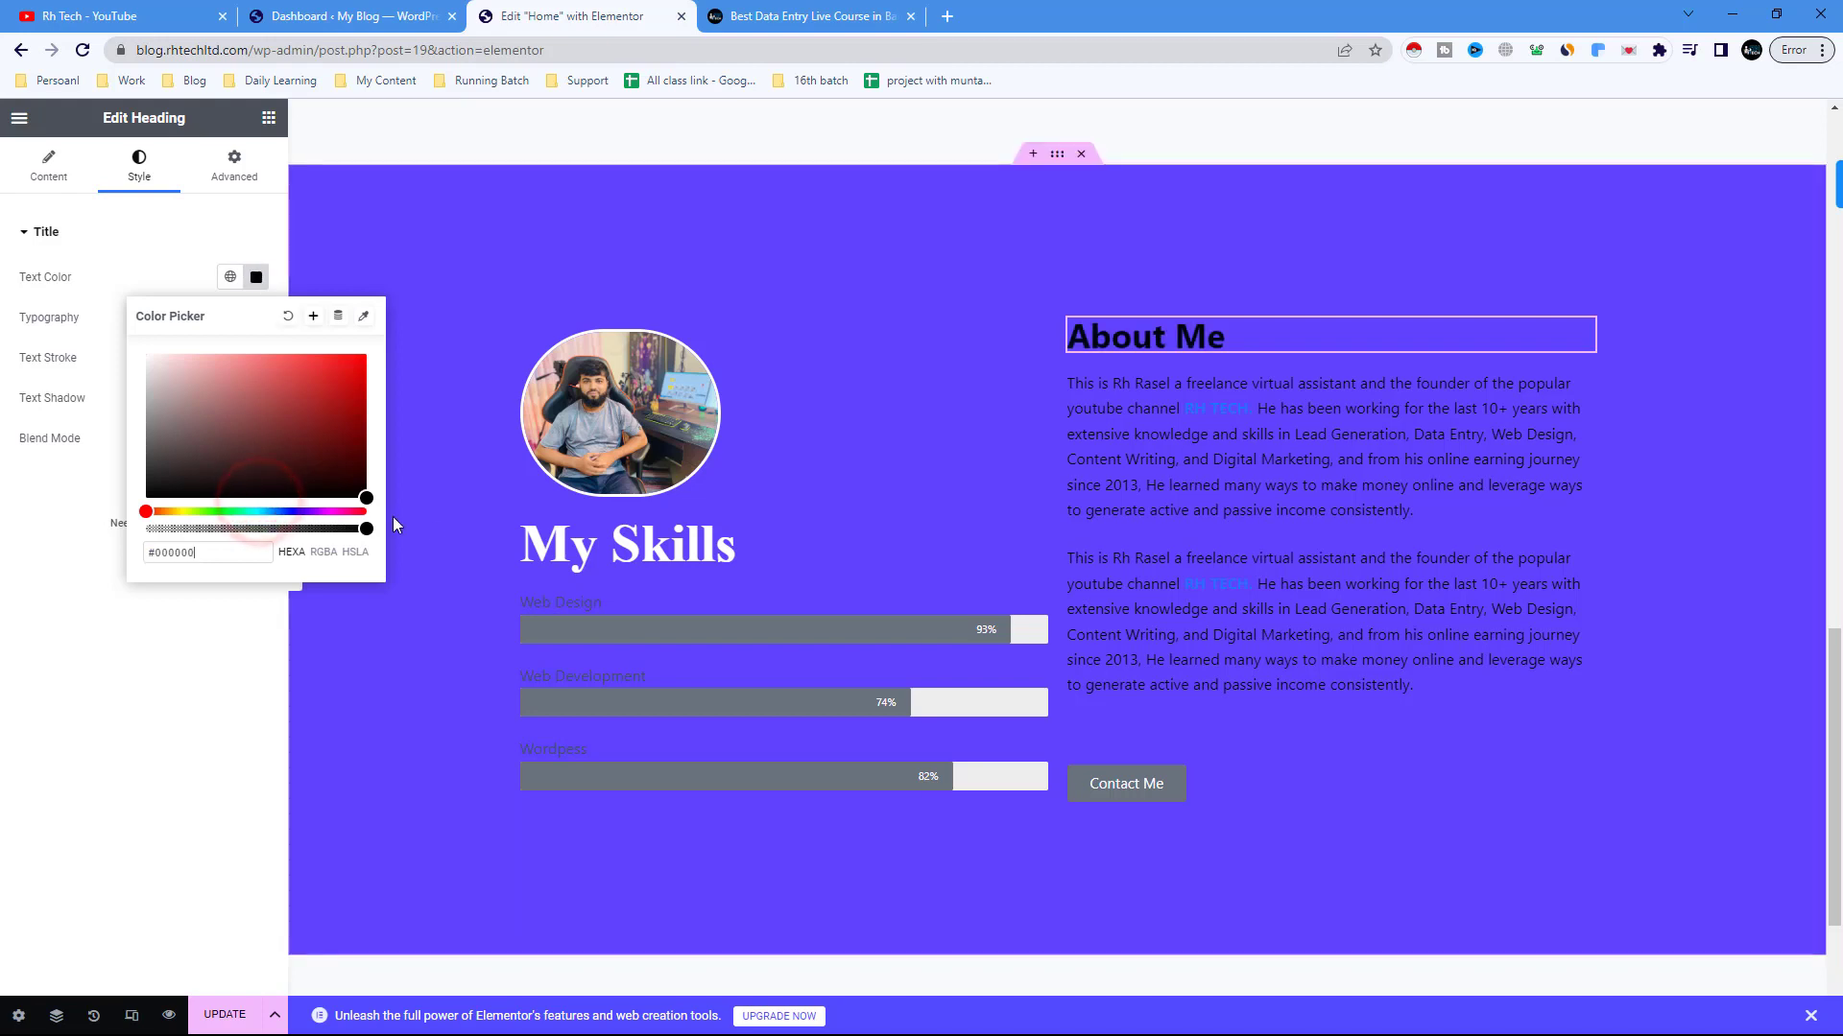
# - Set the biography text's colour to pure black (#000000)
pyautogui.click(1231, 473)
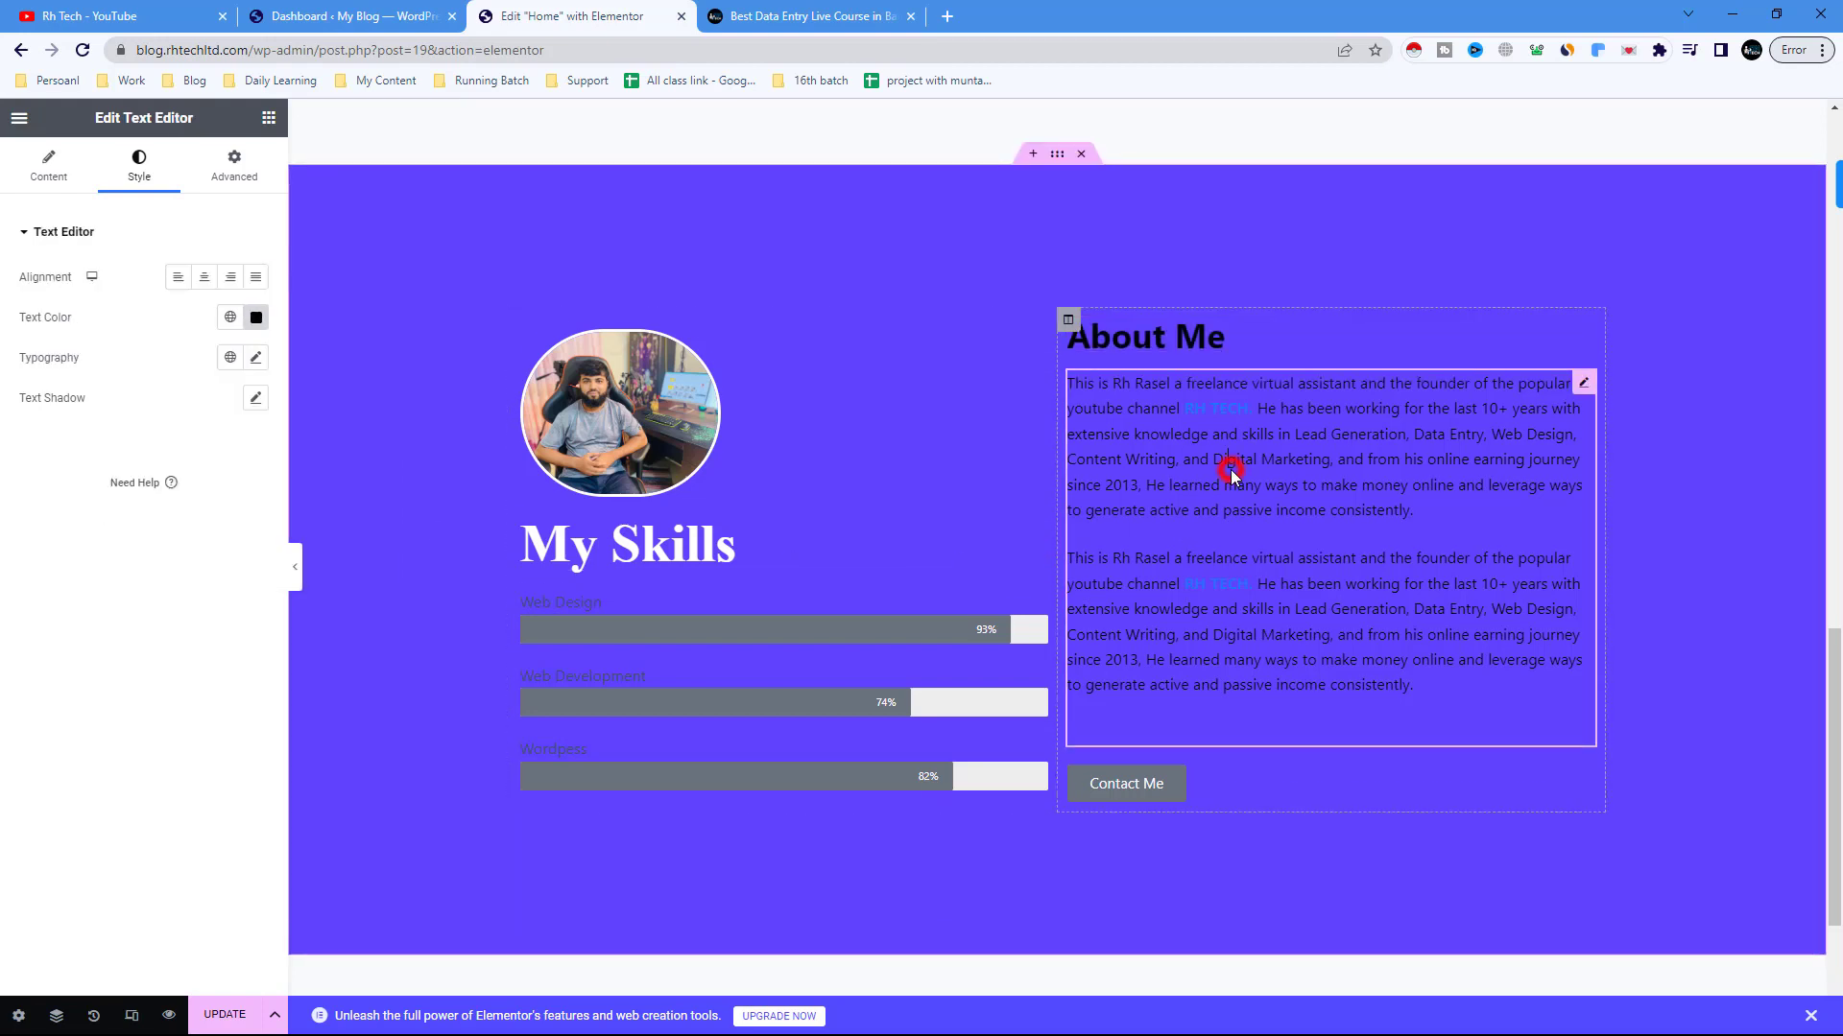
pyautogui.click(259, 322)
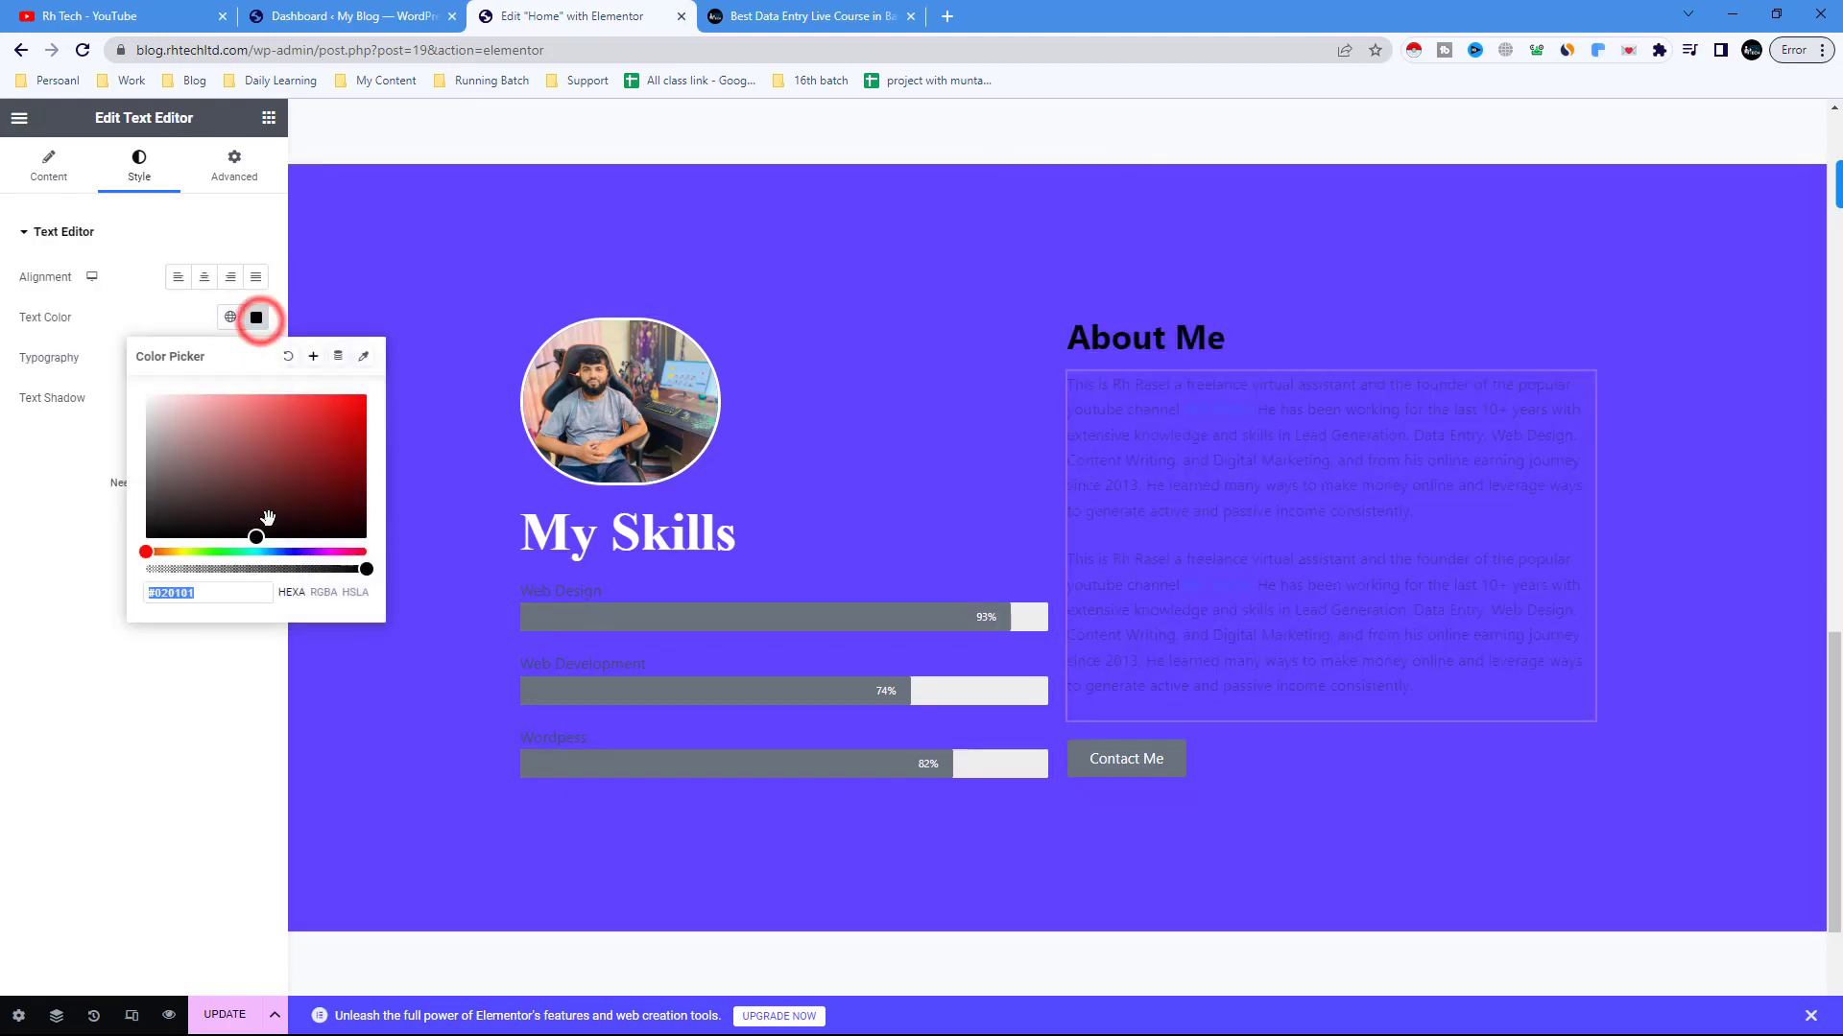
pyautogui.click(257, 537)
# - Copy the hero section's Start Learning button and paste its style onto the Contact Me button
pyautogui.scroll(-1, 437, 573)
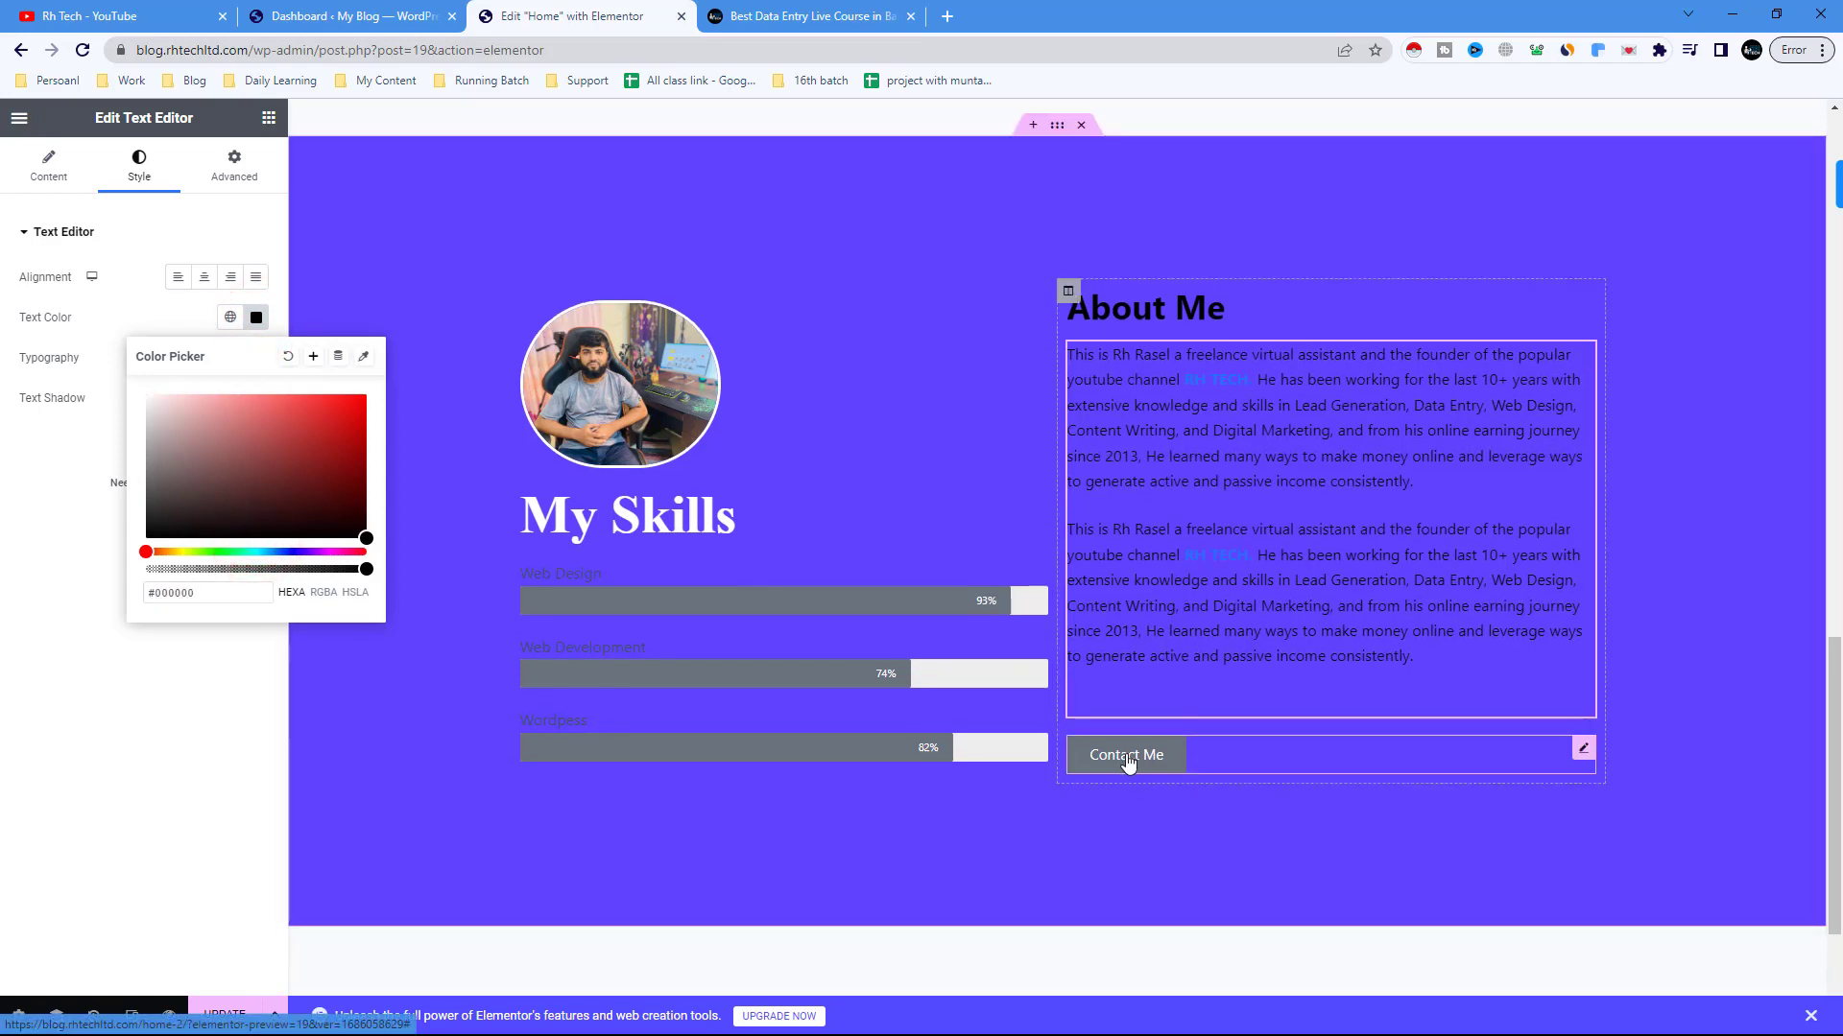
pyautogui.scroll(15, 1135, 763)
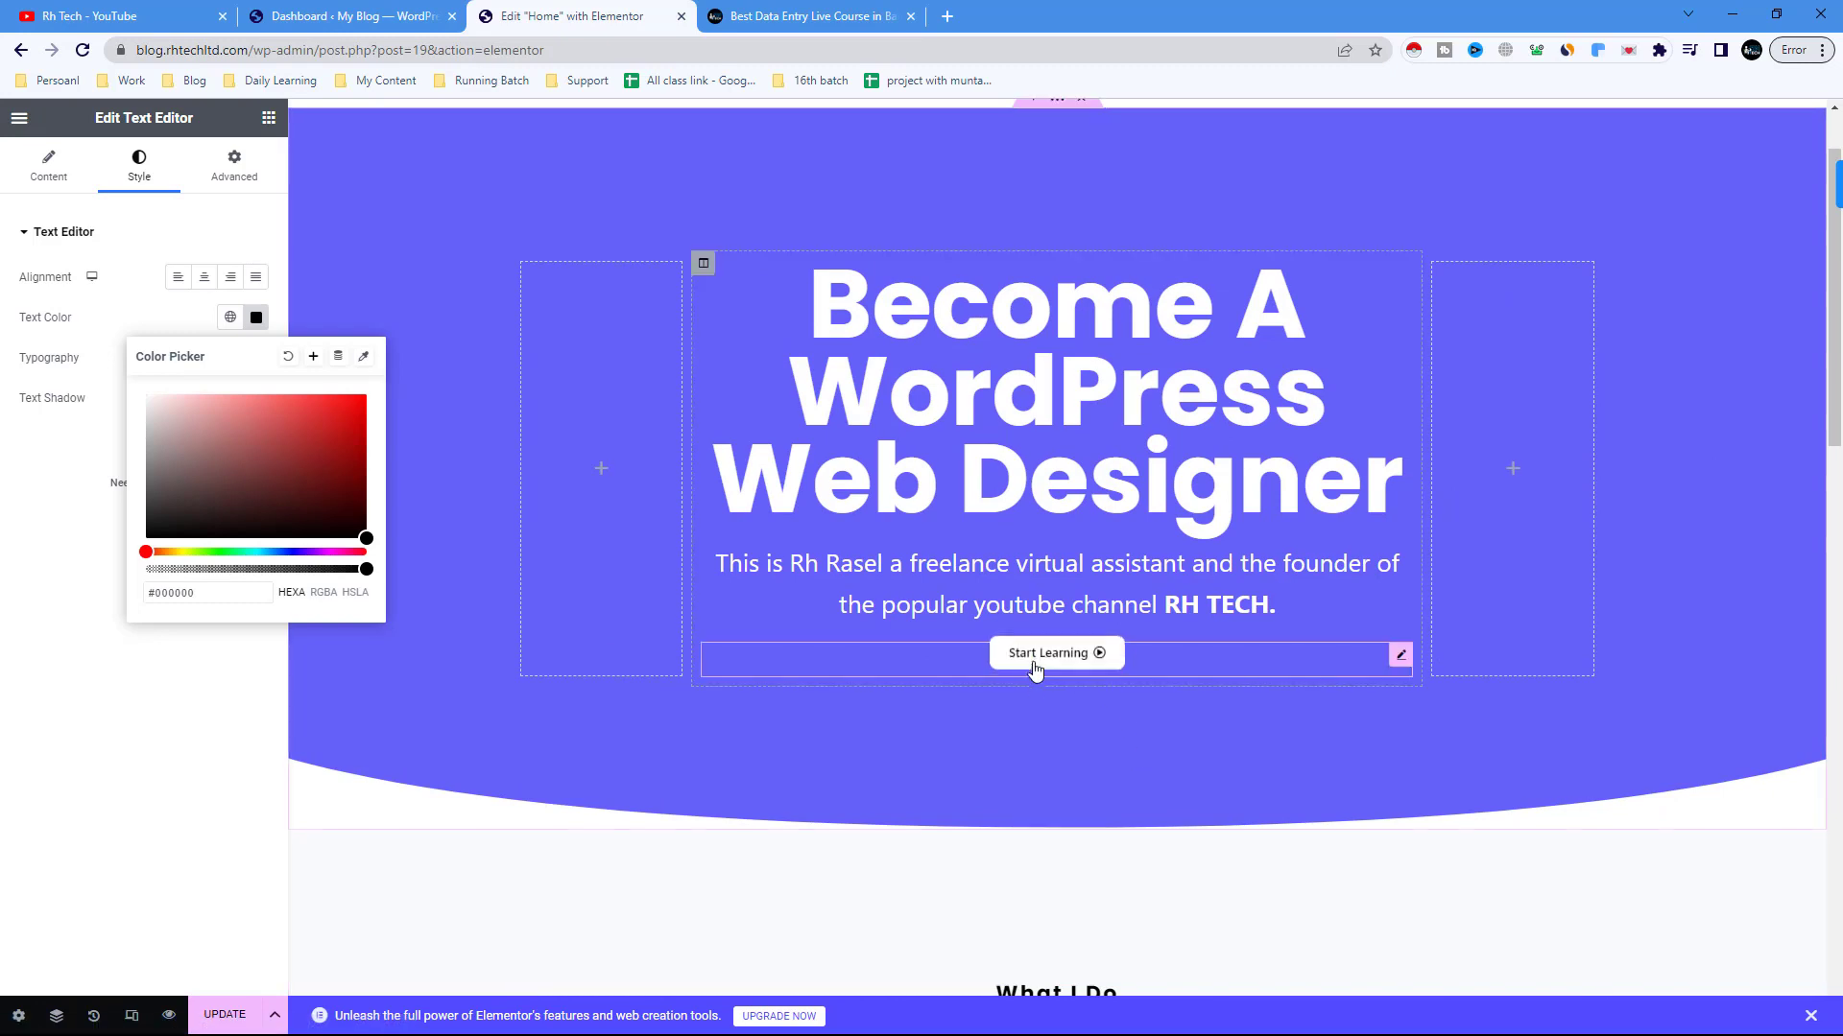
pyautogui.rightClick(1051, 661)
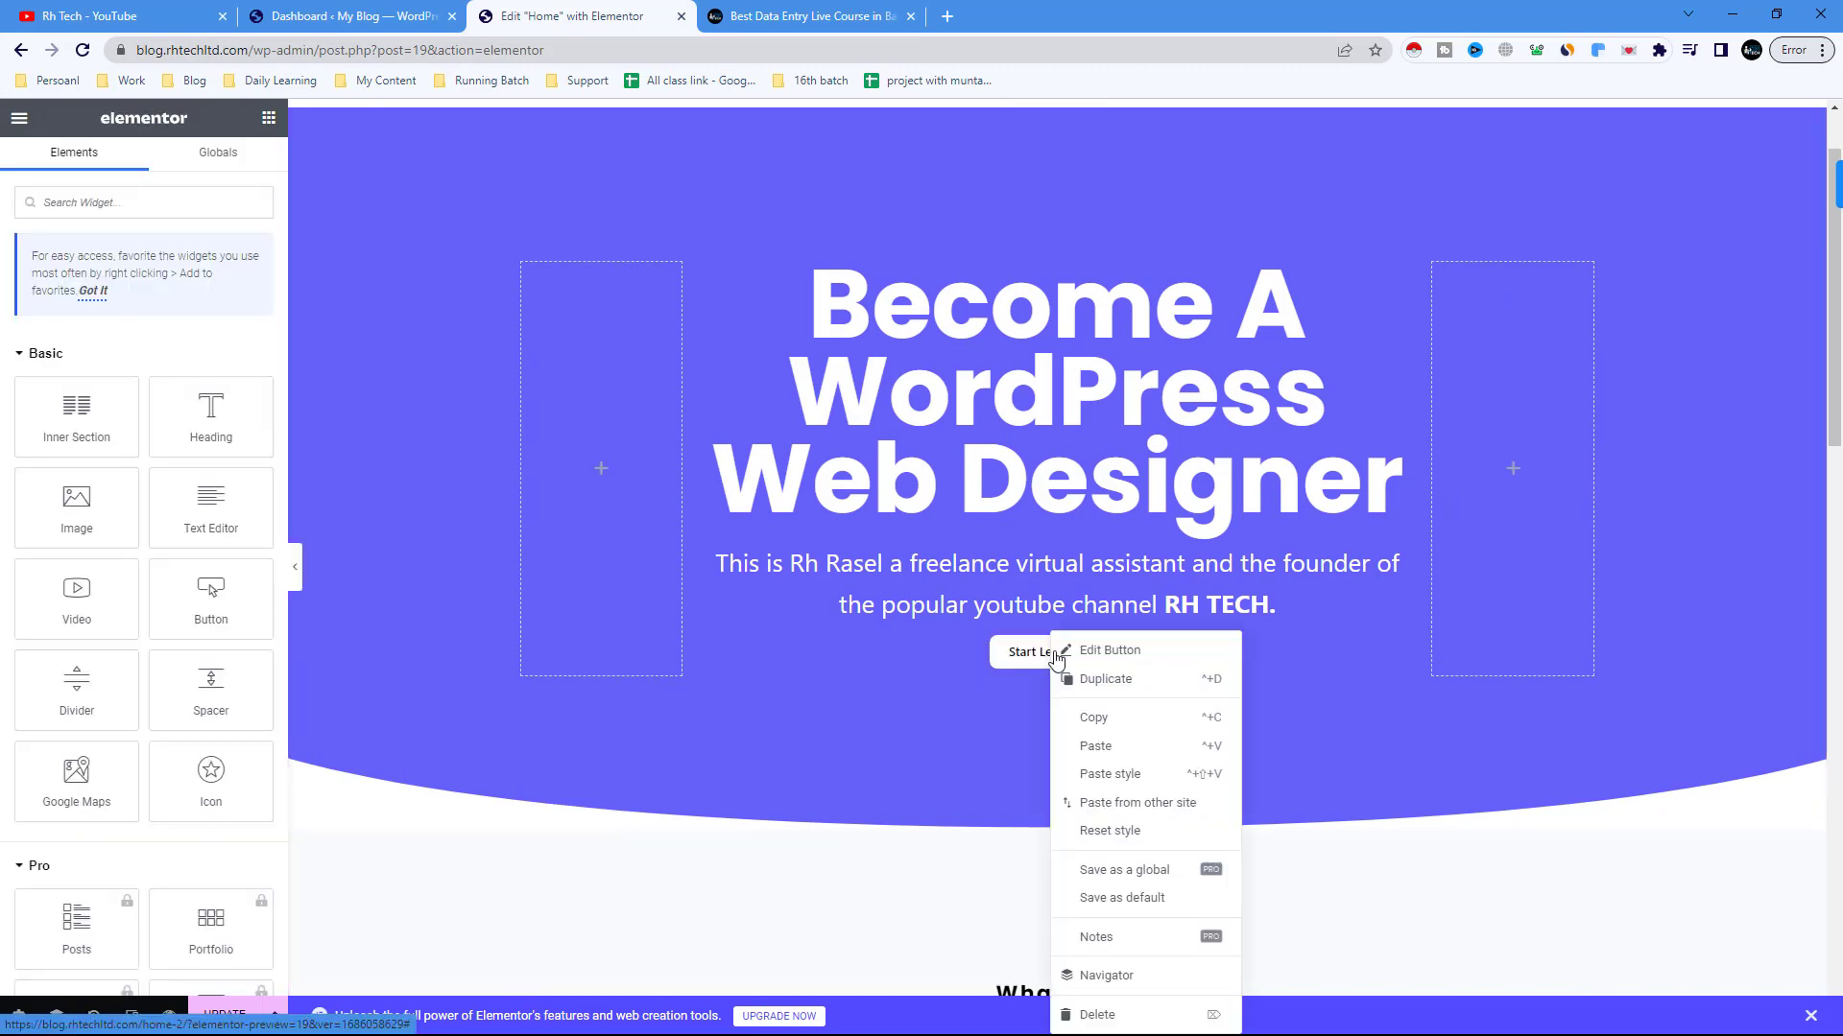
pyautogui.click(1112, 720)
pyautogui.scroll(-12, 1111, 724)
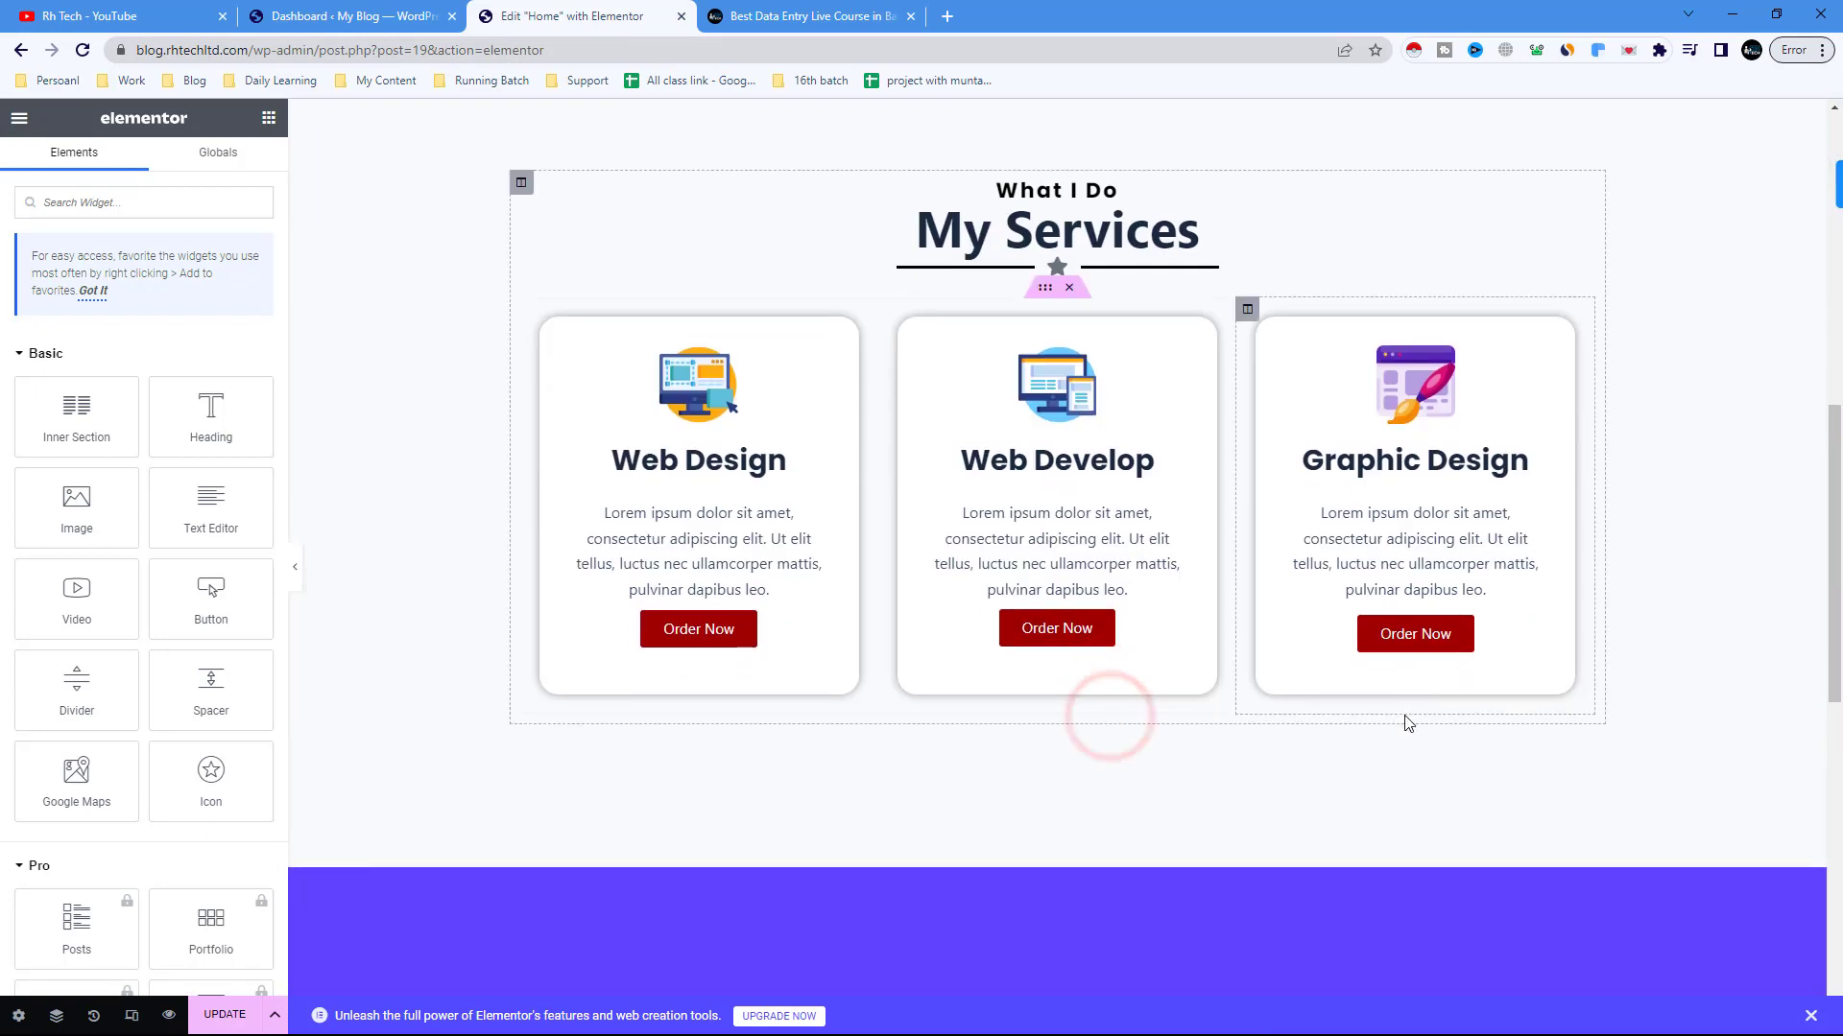
pyautogui.scroll(-3, 1406, 717)
pyautogui.rightClick(1164, 676)
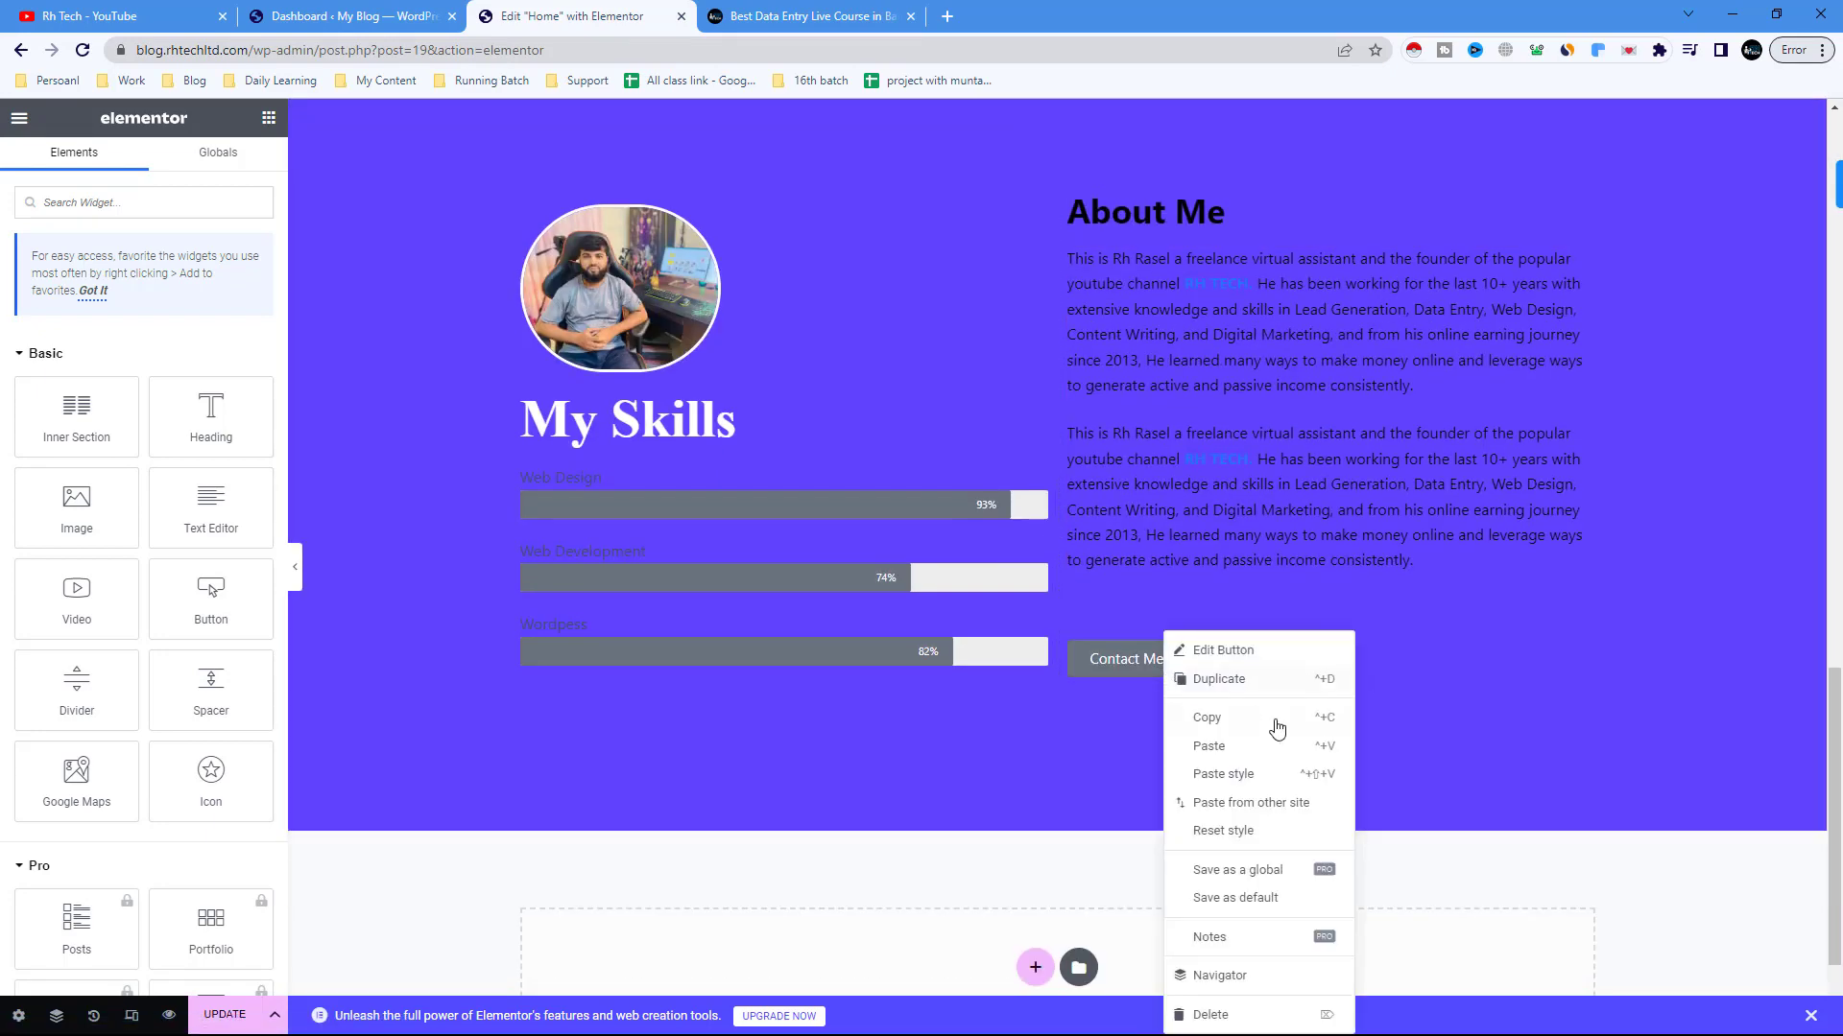
pyautogui.click(1222, 773)
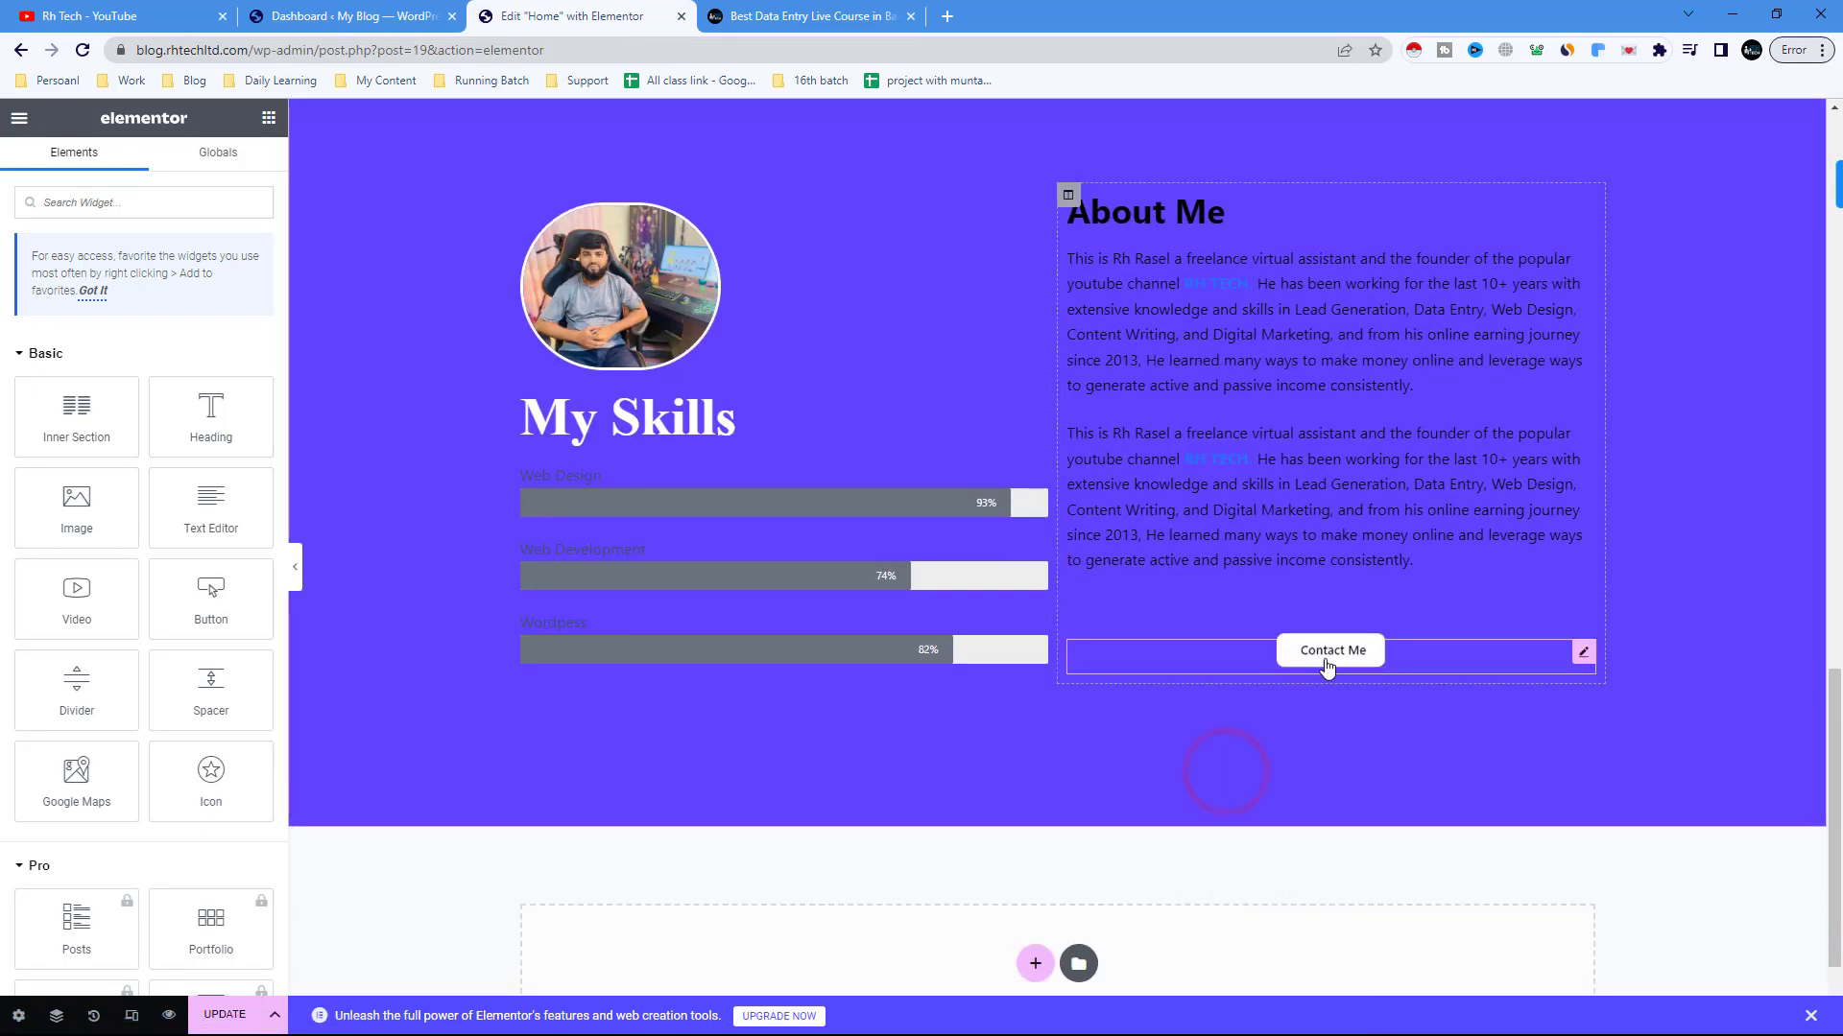
# - Align the Contact Me button to the left of its column
pyautogui.scroll(10, 1062, 646)
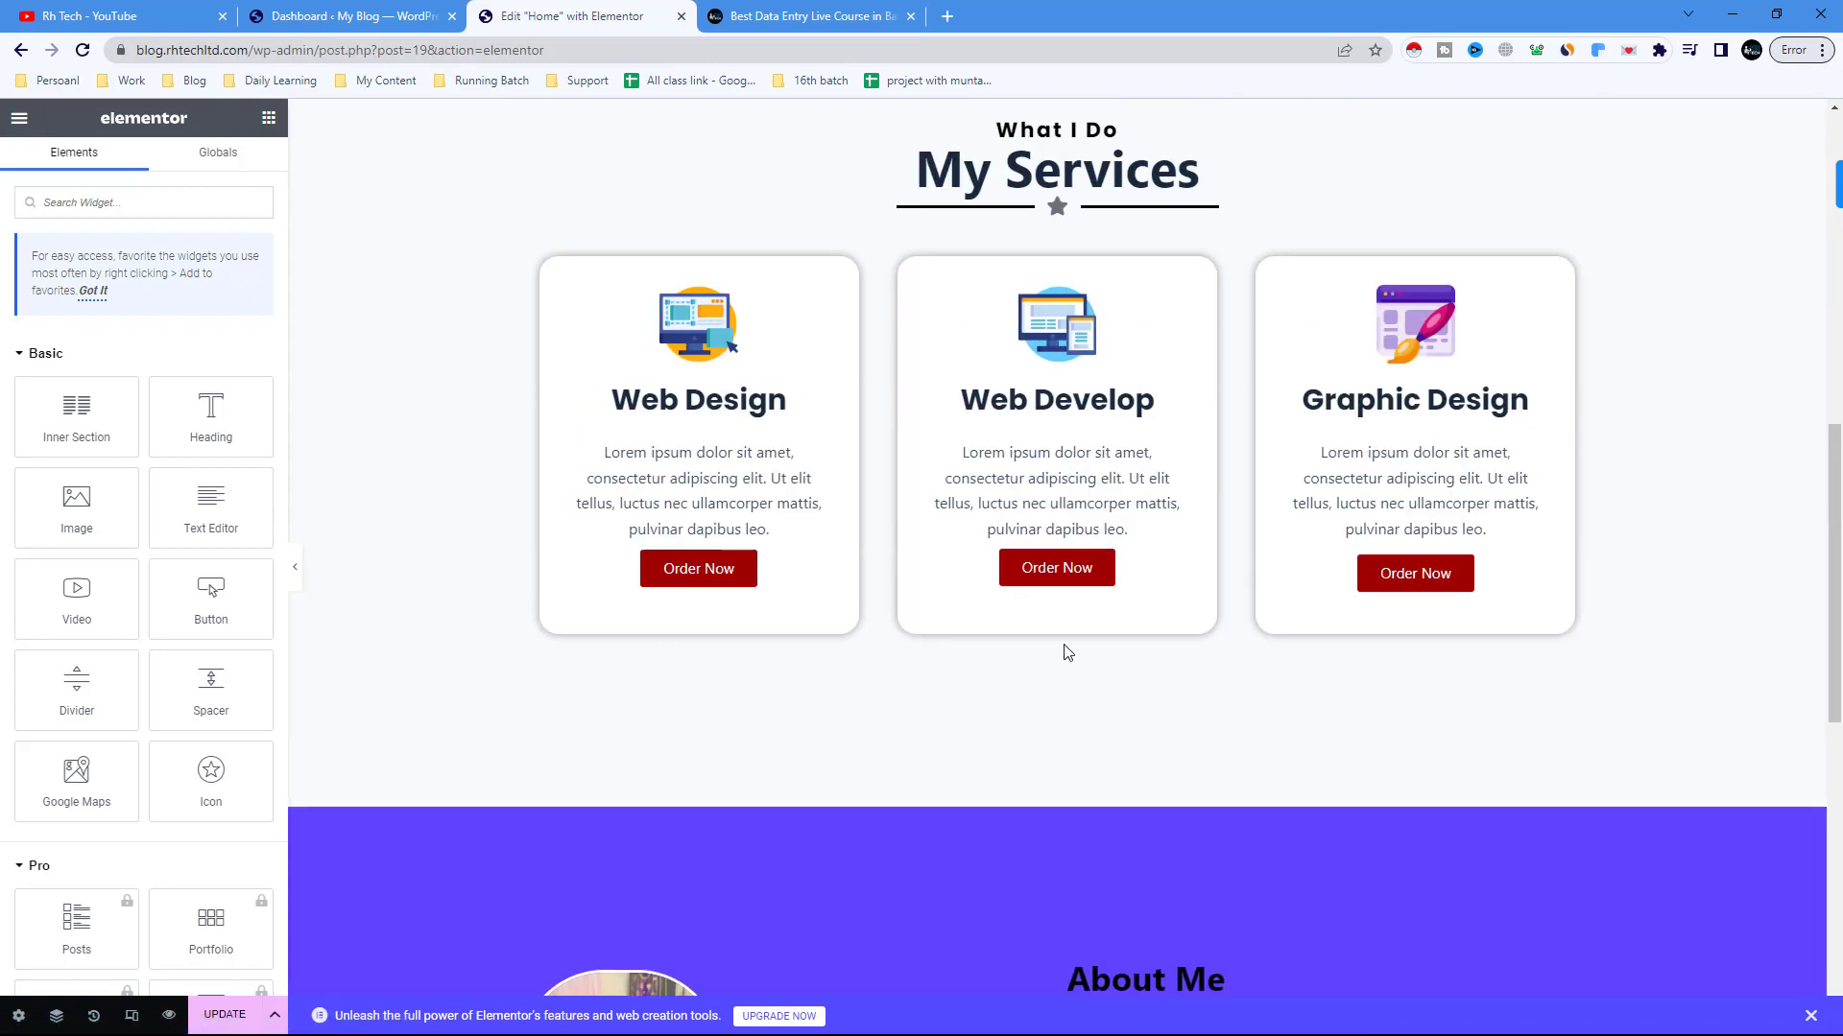
pyautogui.scroll(-10, 1324, 576)
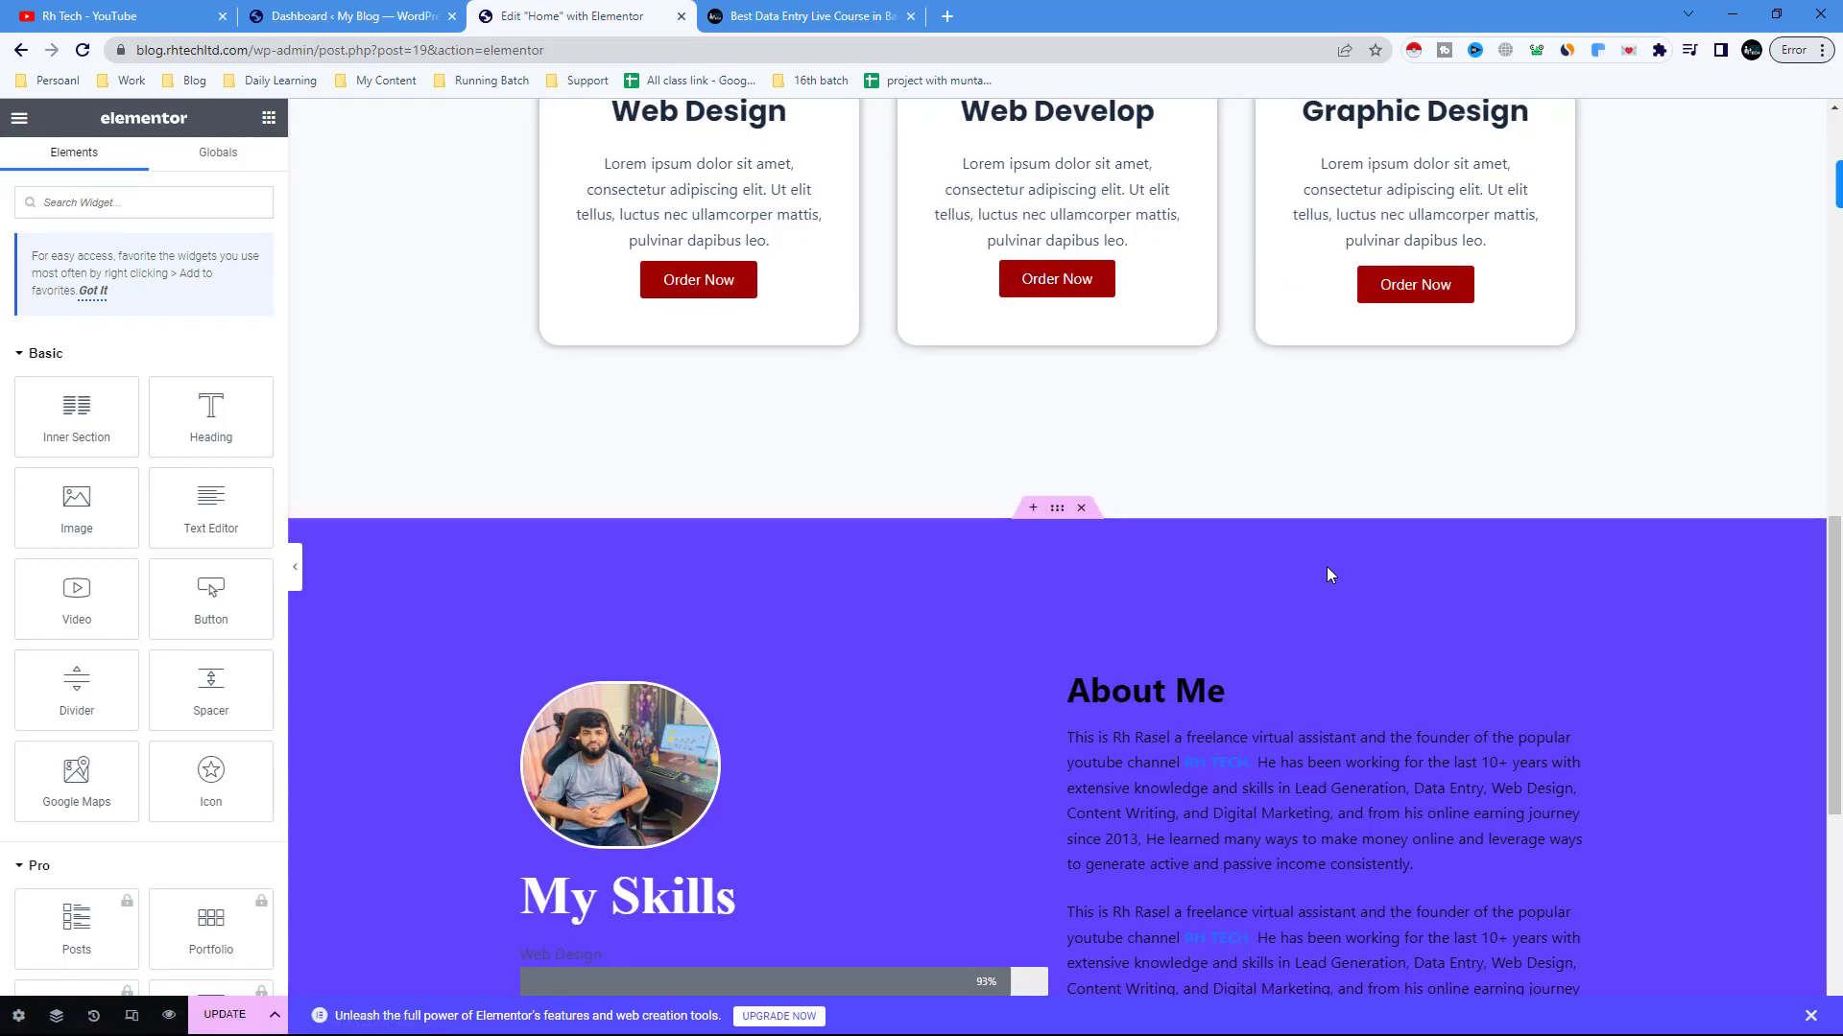
pyautogui.scroll(-1, 1318, 627)
pyautogui.click(1301, 497)
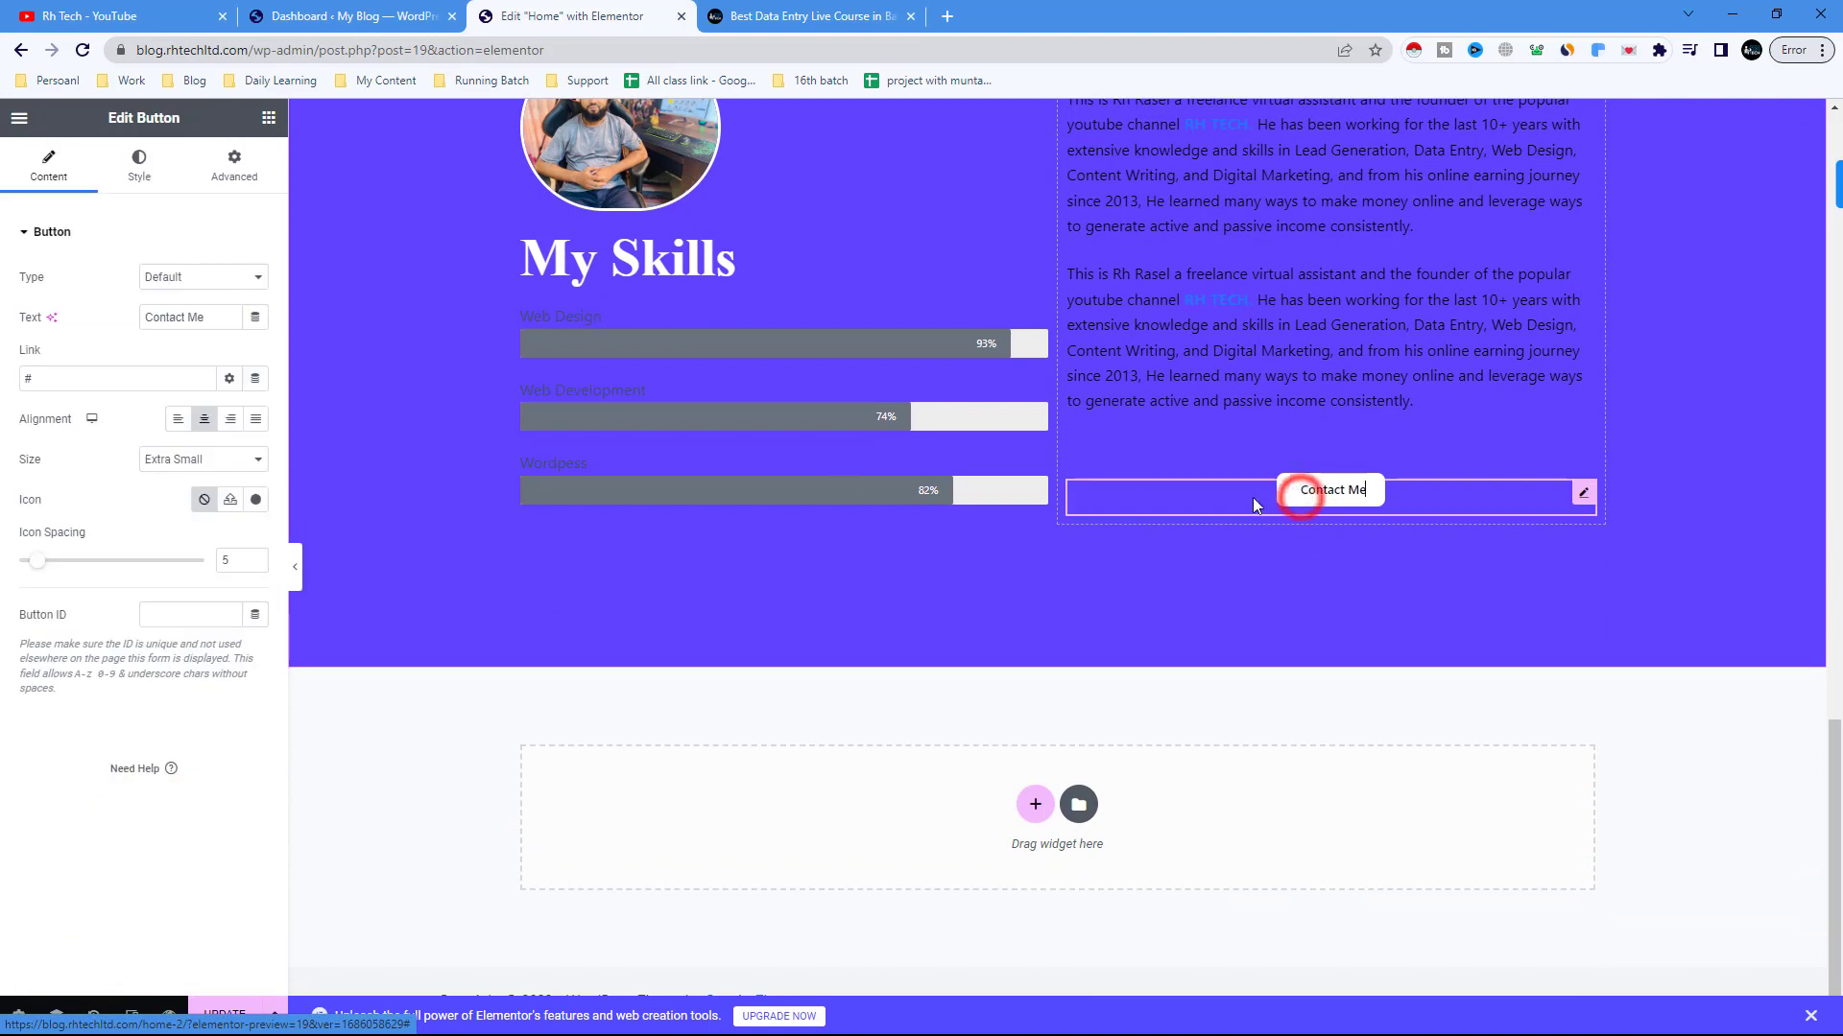
pyautogui.click(179, 421)
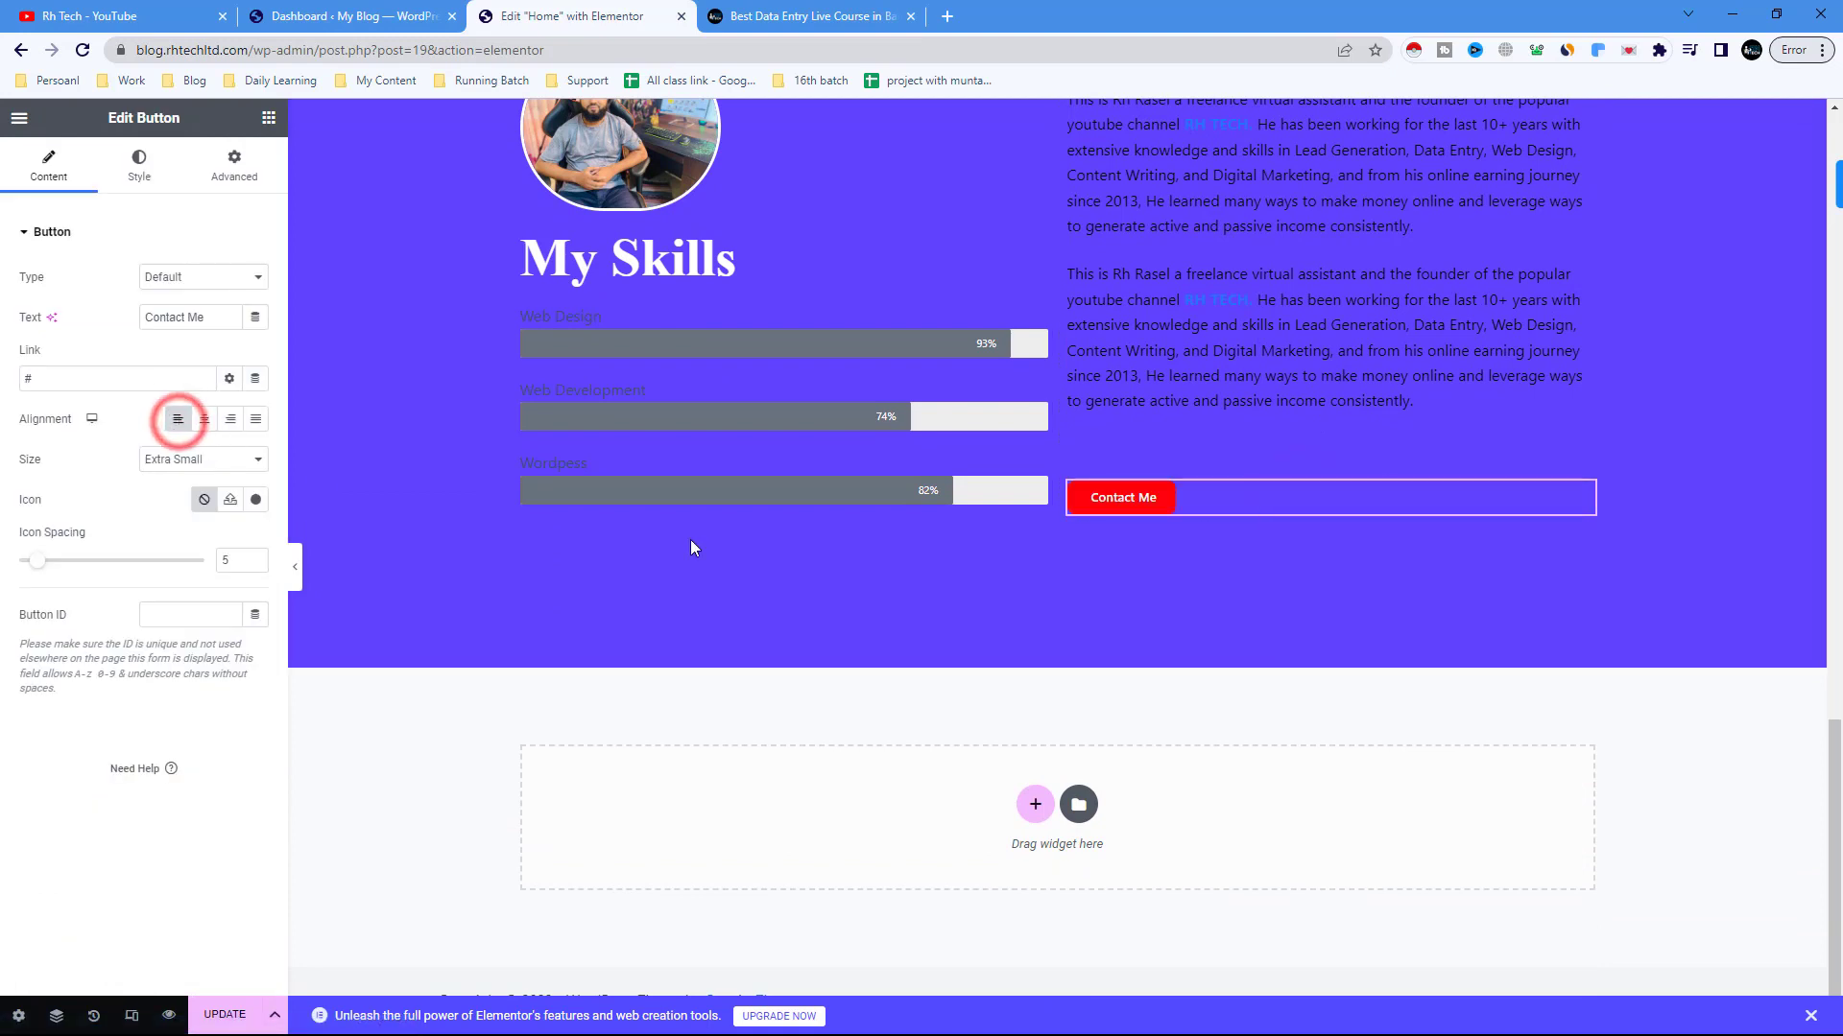
# - Give the About Me column a classic background in white (#FFFFFF)
pyautogui.scroll(2, 1058, 638)
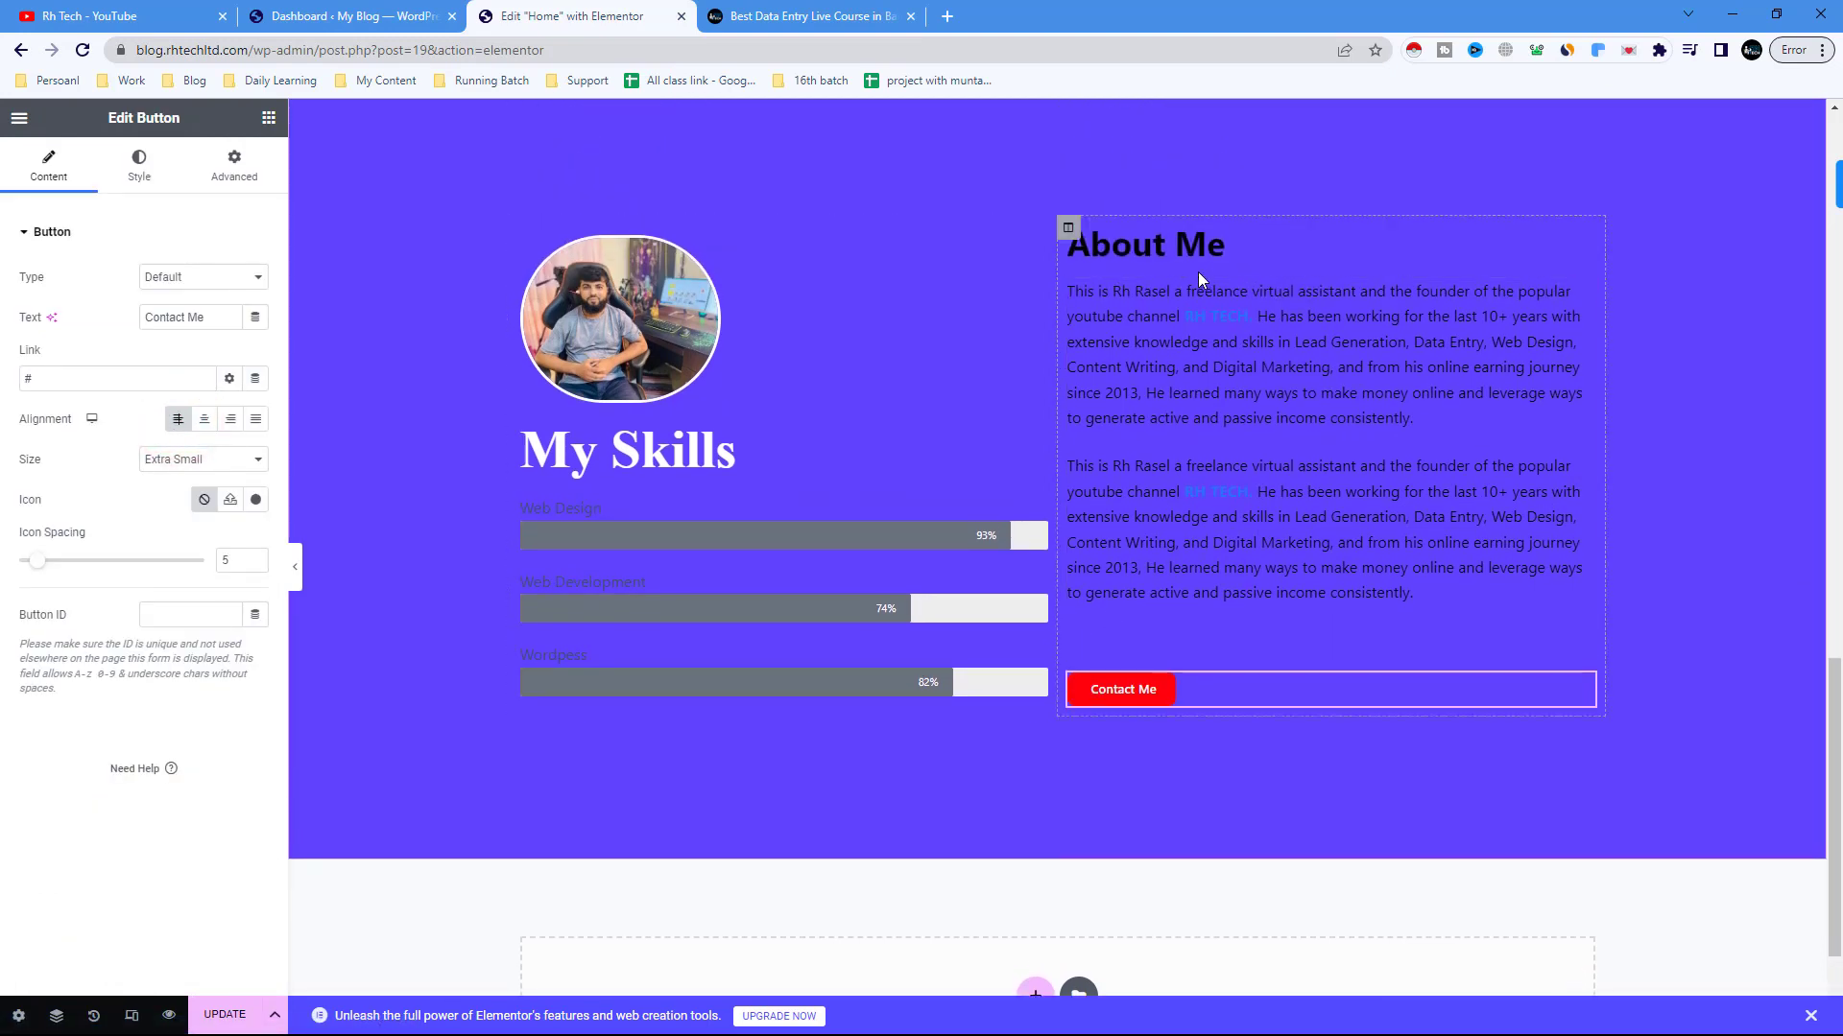
pyautogui.click(1068, 228)
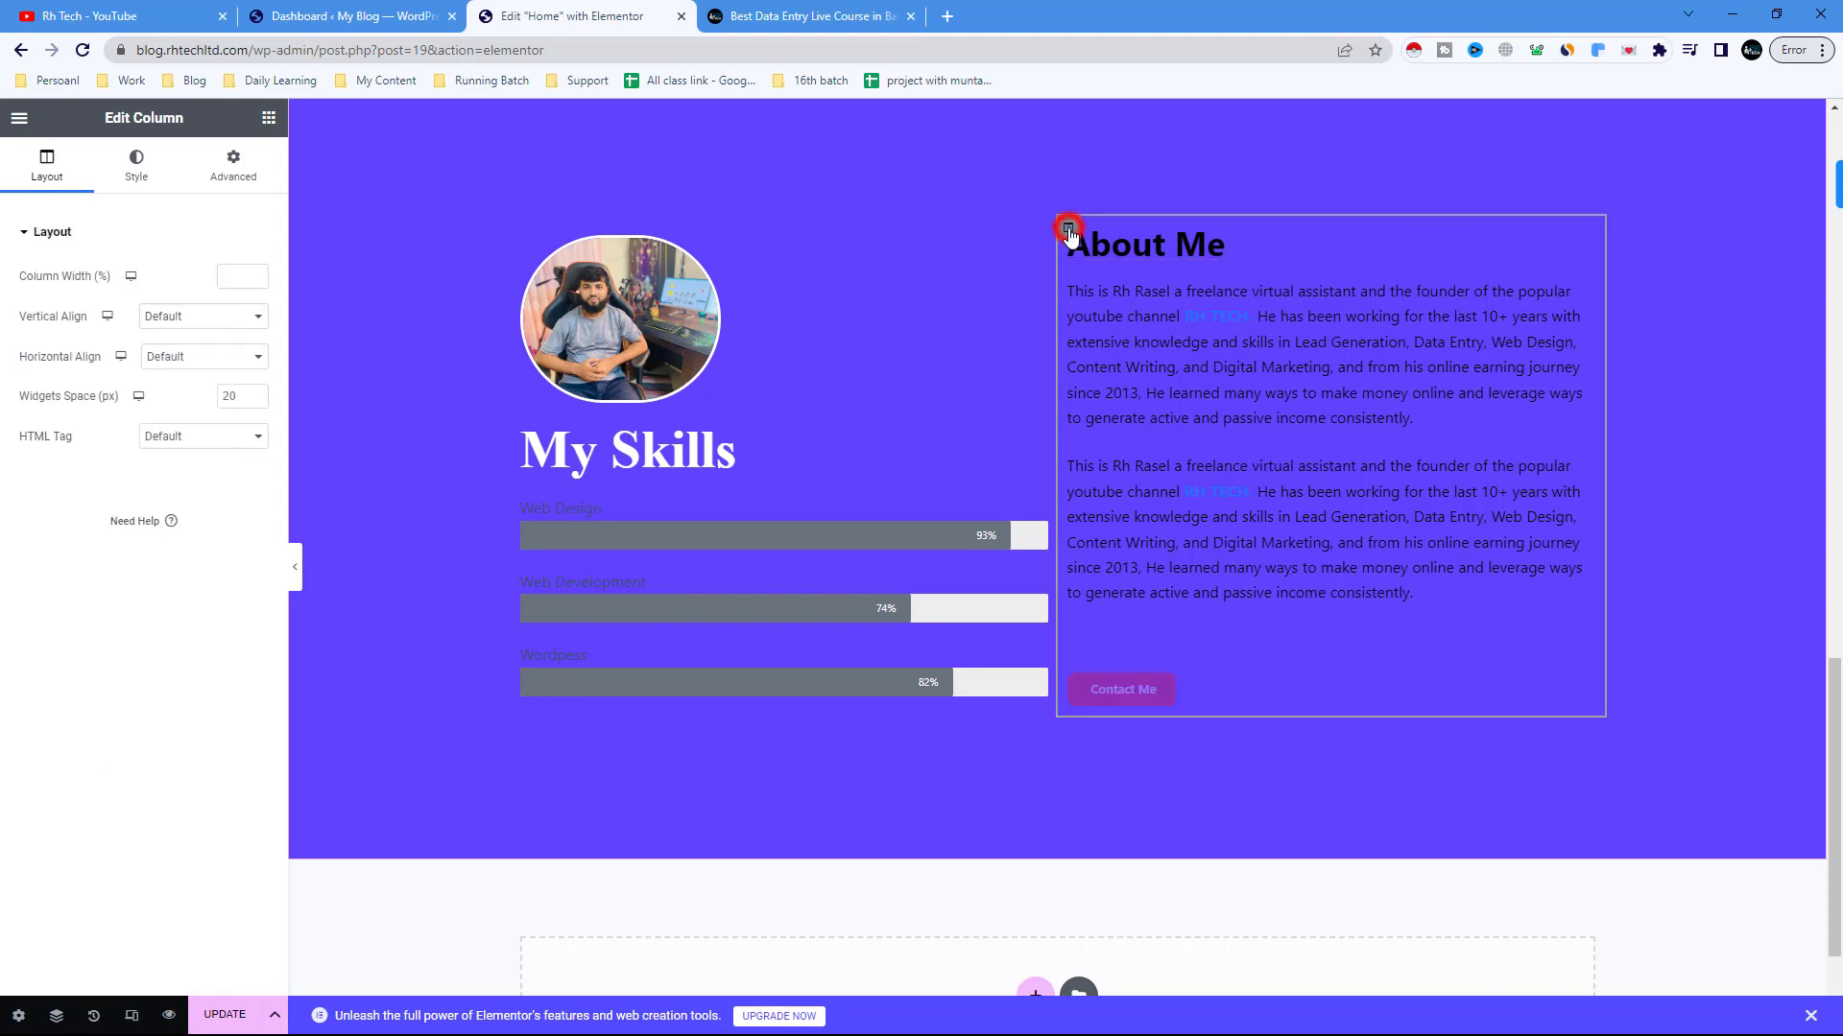
pyautogui.click(144, 172)
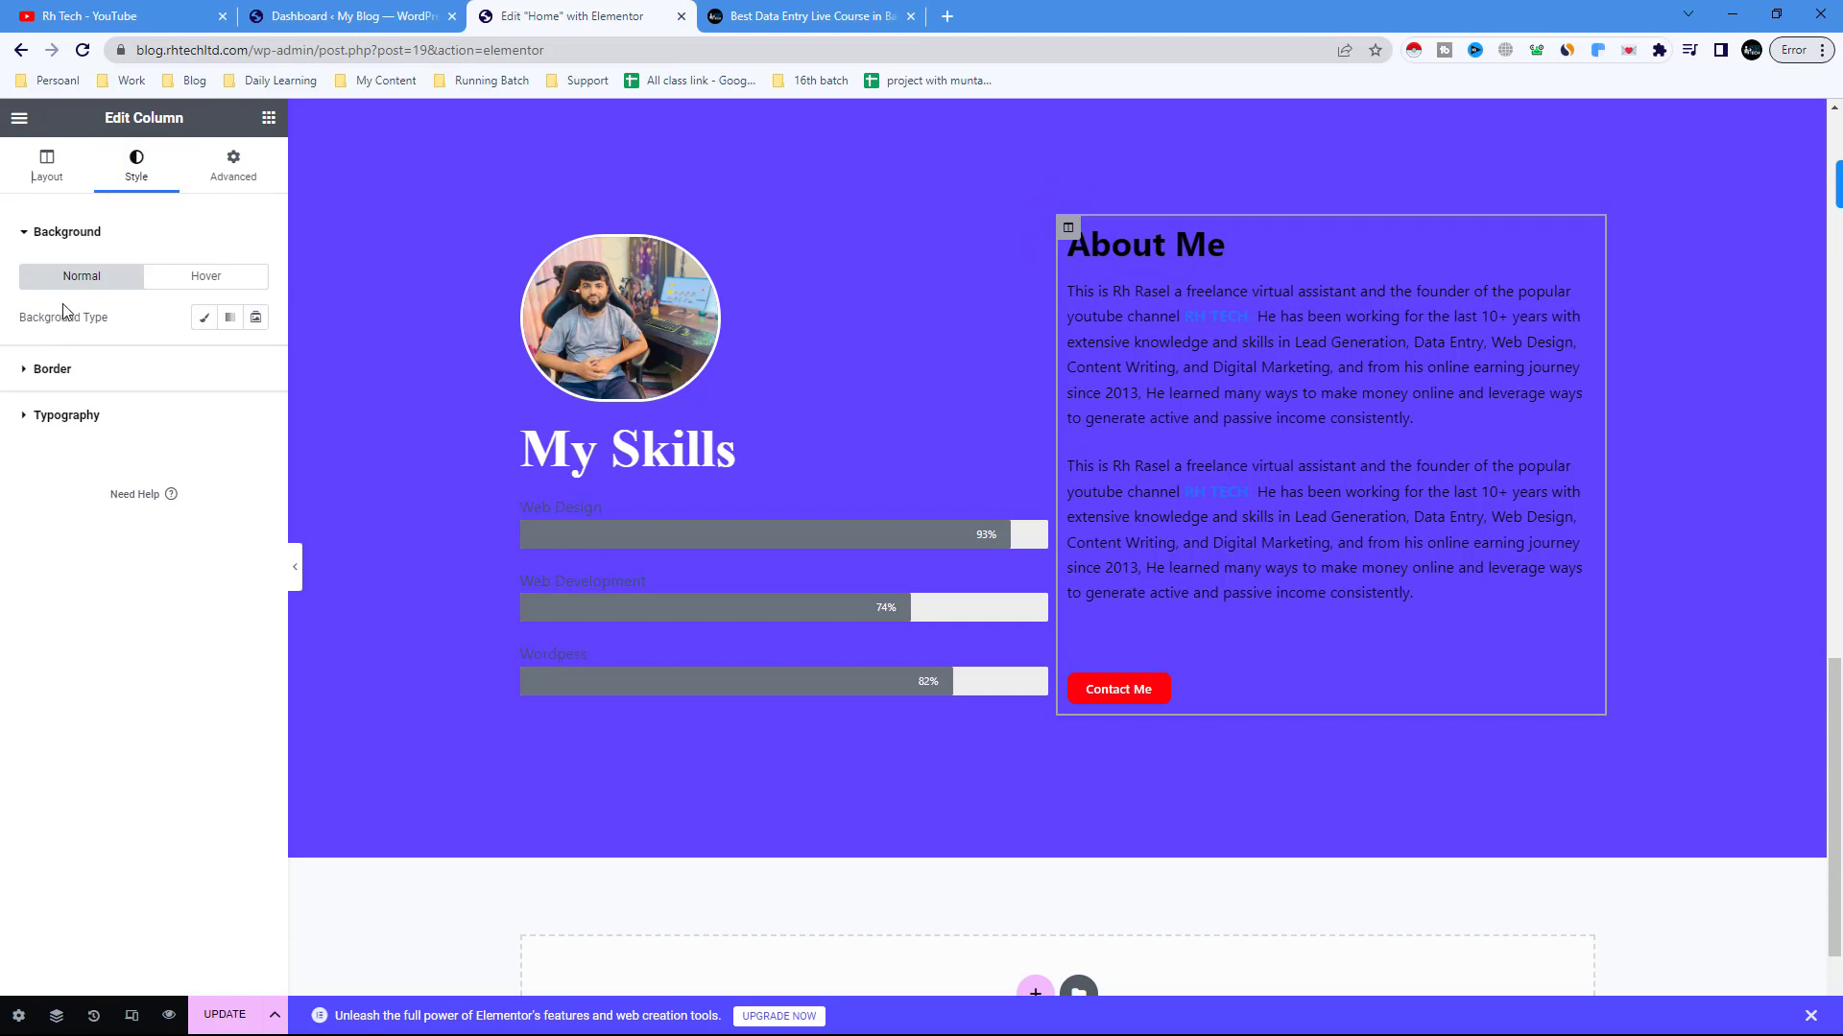
pyautogui.click(204, 320)
pyautogui.click(255, 357)
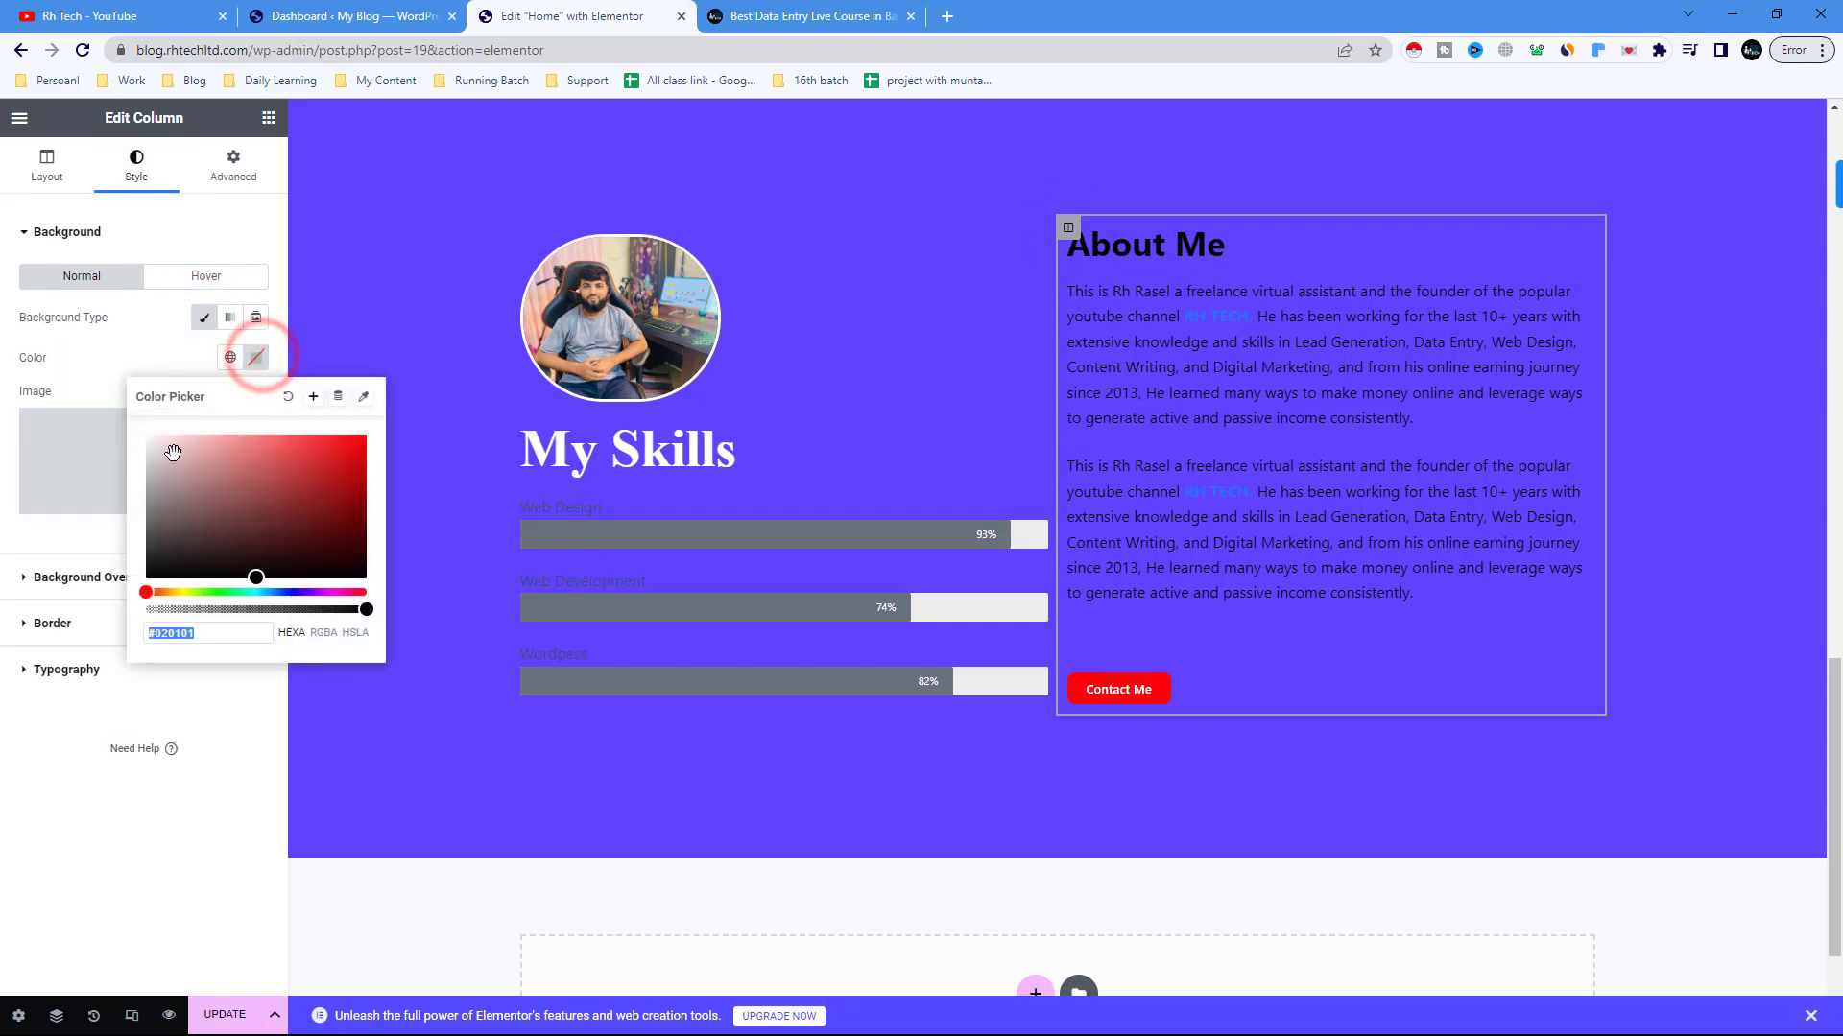
pyautogui.moveTo(173, 451); pyautogui.dragTo(146, 435)
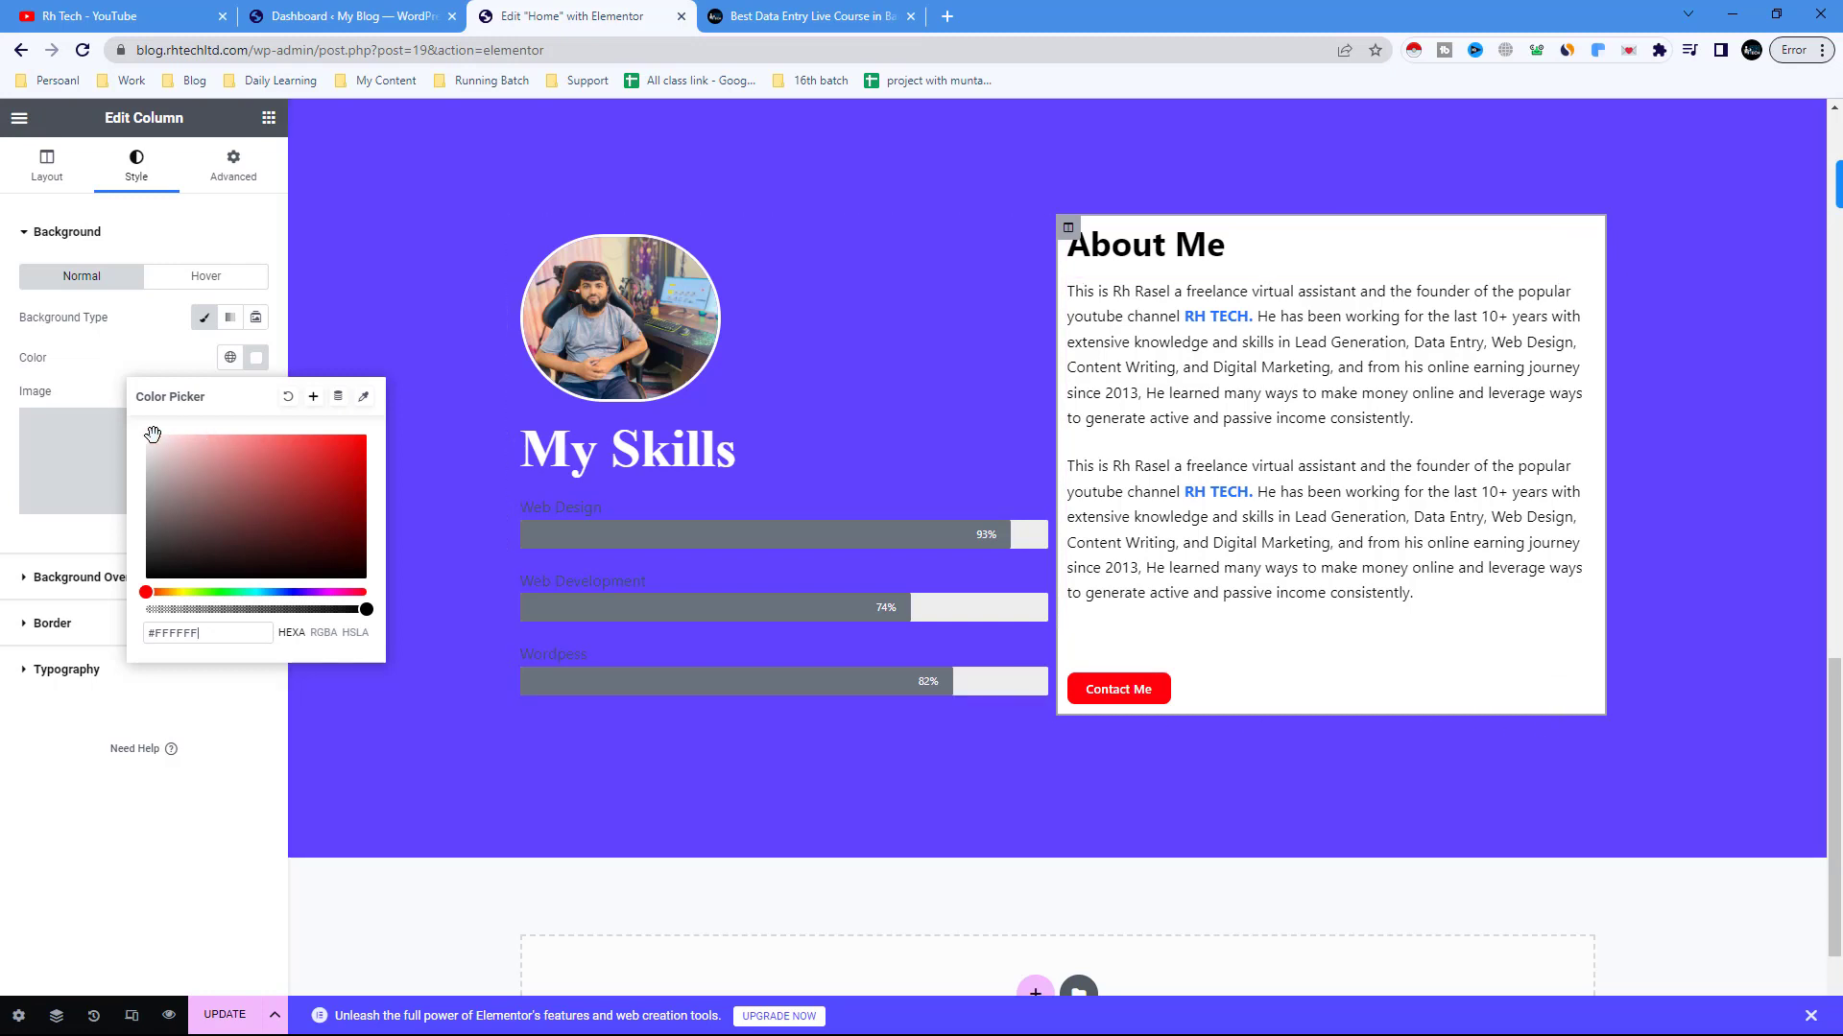
# - Round all corners of the About Me column with a border radius of 23 px
pyautogui.click(26, 626)
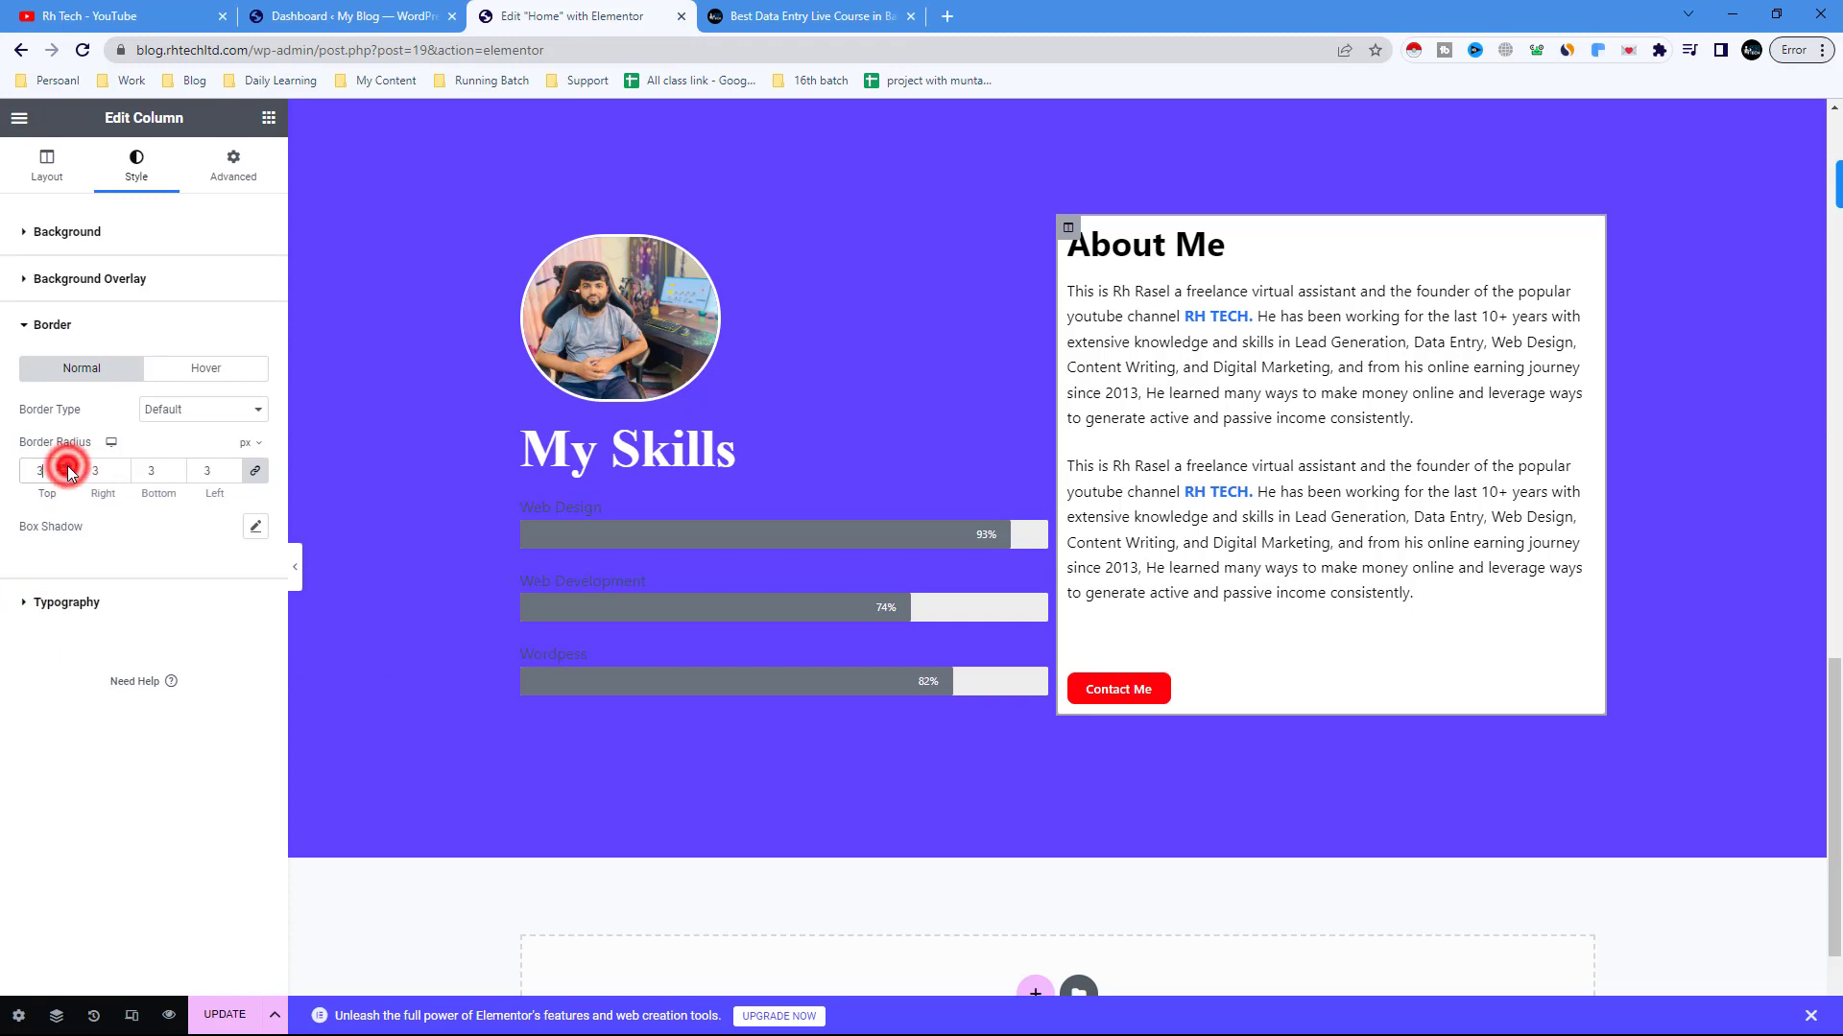
pyautogui.click(67, 467)
pyautogui.click(67, 468)
pyautogui.click(68, 468)
pyautogui.doubleClick(67, 467)
pyautogui.click(67, 467)
pyautogui.click(67, 467)
pyautogui.click(67, 468)
pyautogui.doubleClick(67, 467)
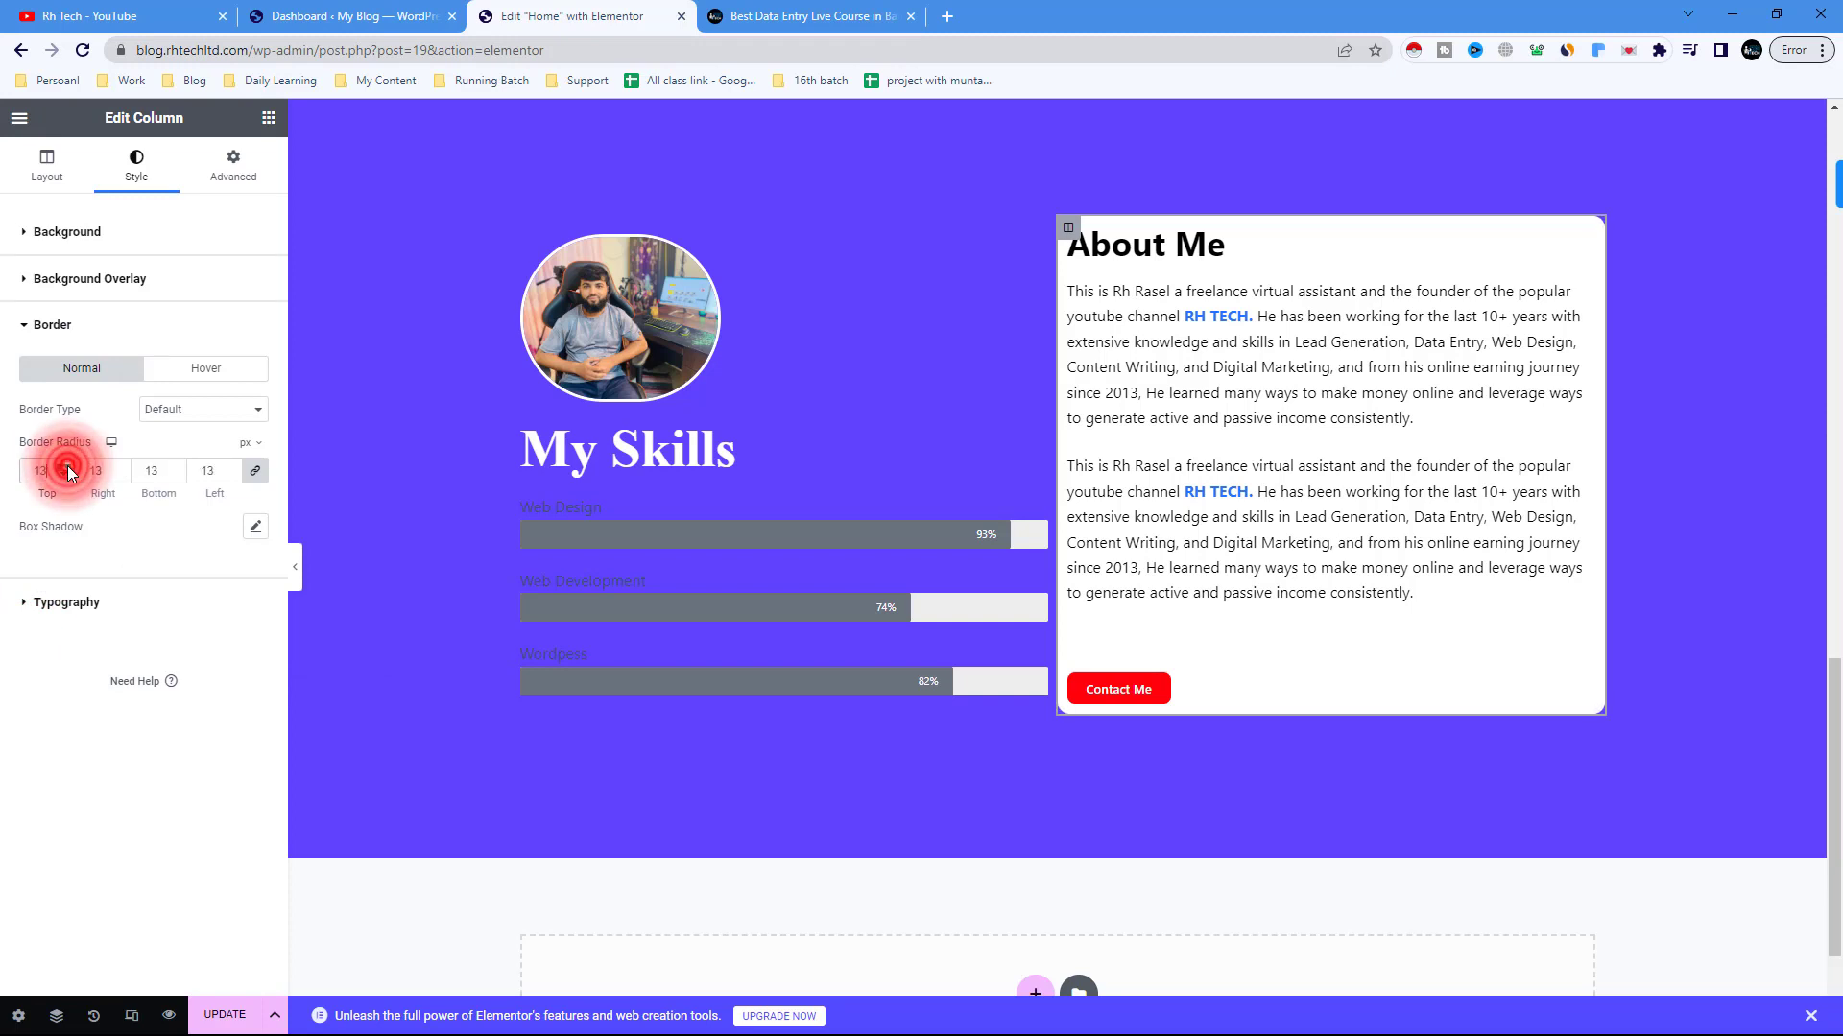
pyautogui.doubleClick(67, 467)
pyautogui.click(67, 468)
pyautogui.doubleClick(67, 467)
pyautogui.doubleClick(67, 468)
pyautogui.doubleClick(67, 468)
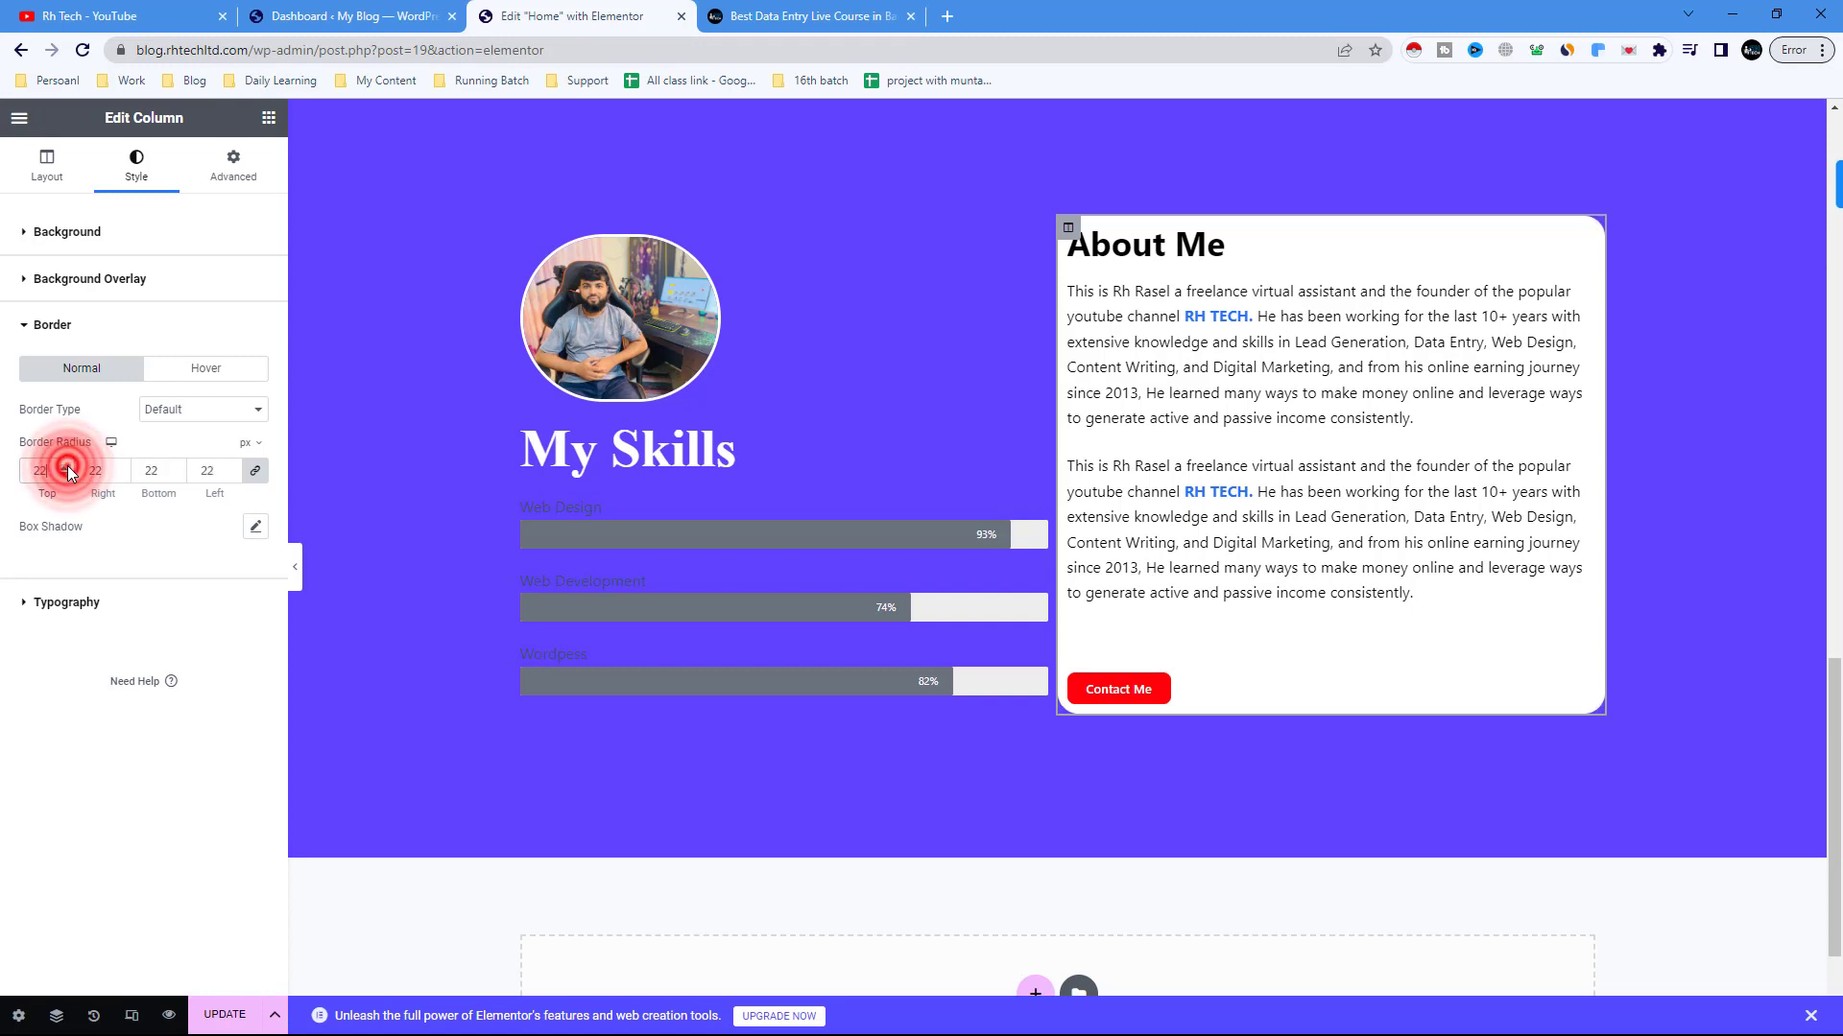
pyautogui.click(67, 468)
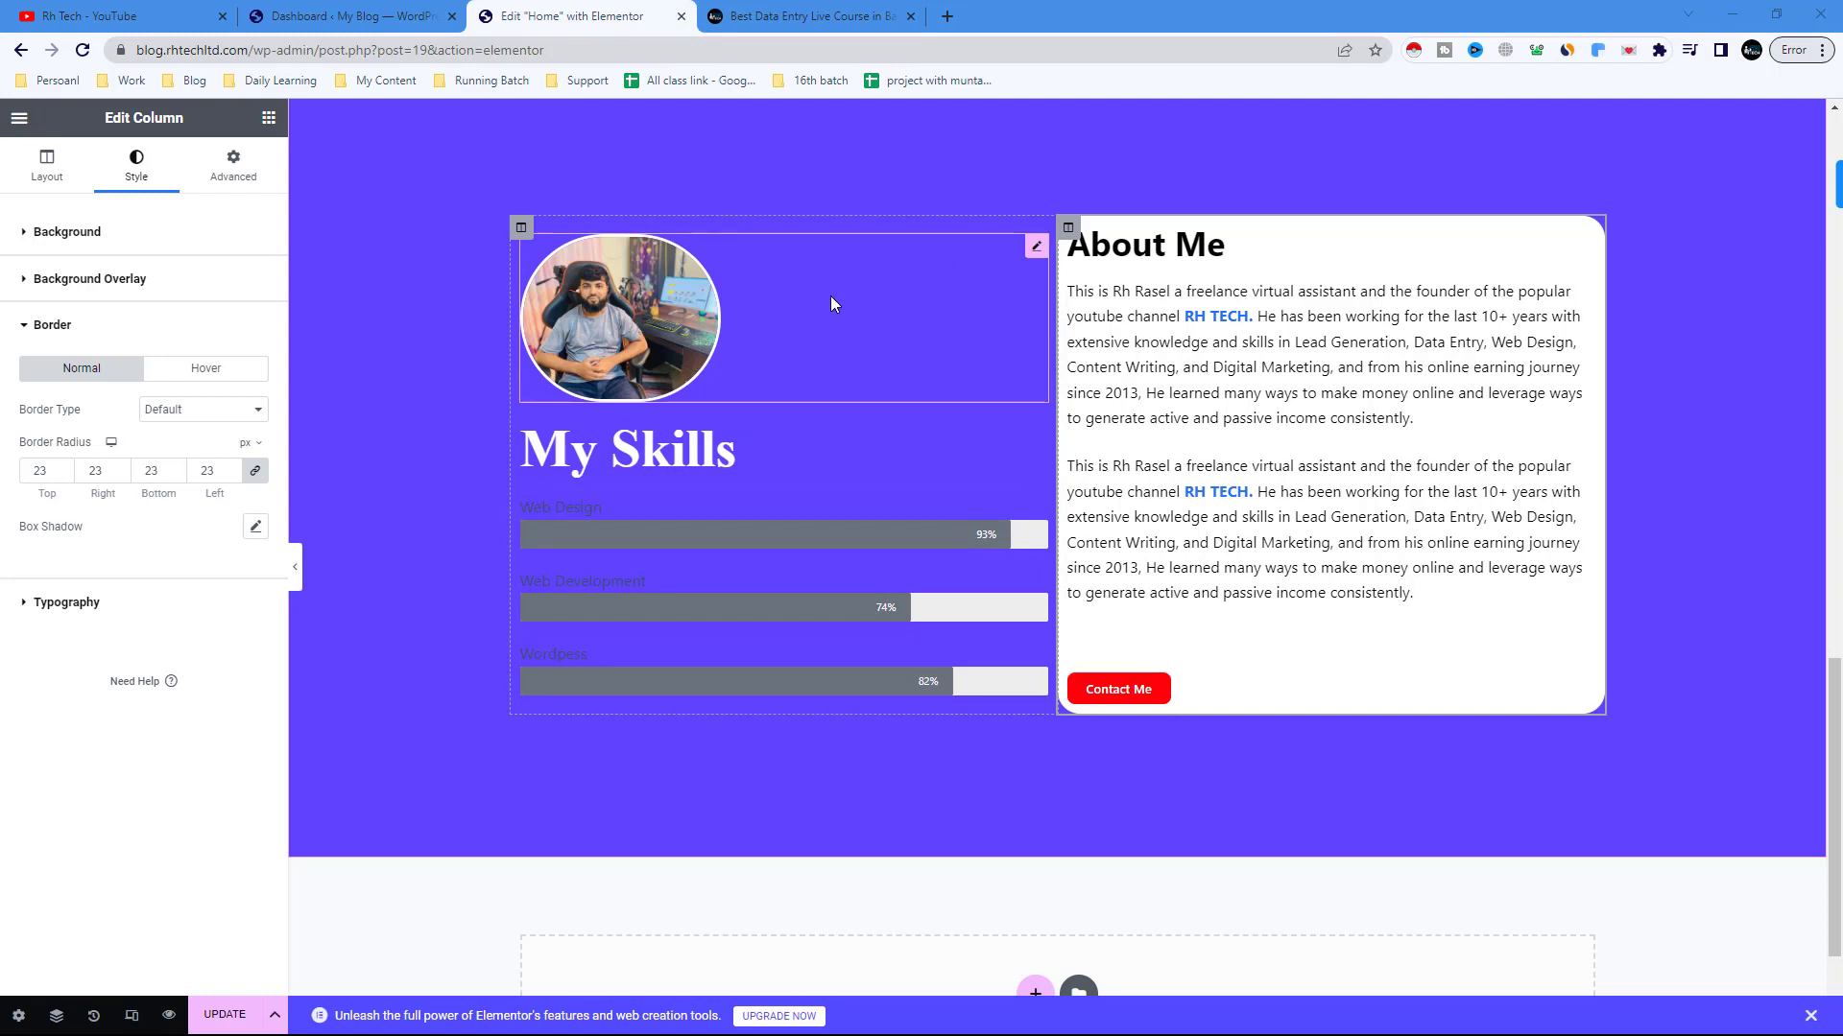
# - Set the About Me column's margin to 15 px and its padding to 30 px on all sides
pyautogui.click(1067, 227)
pyautogui.click(222, 188)
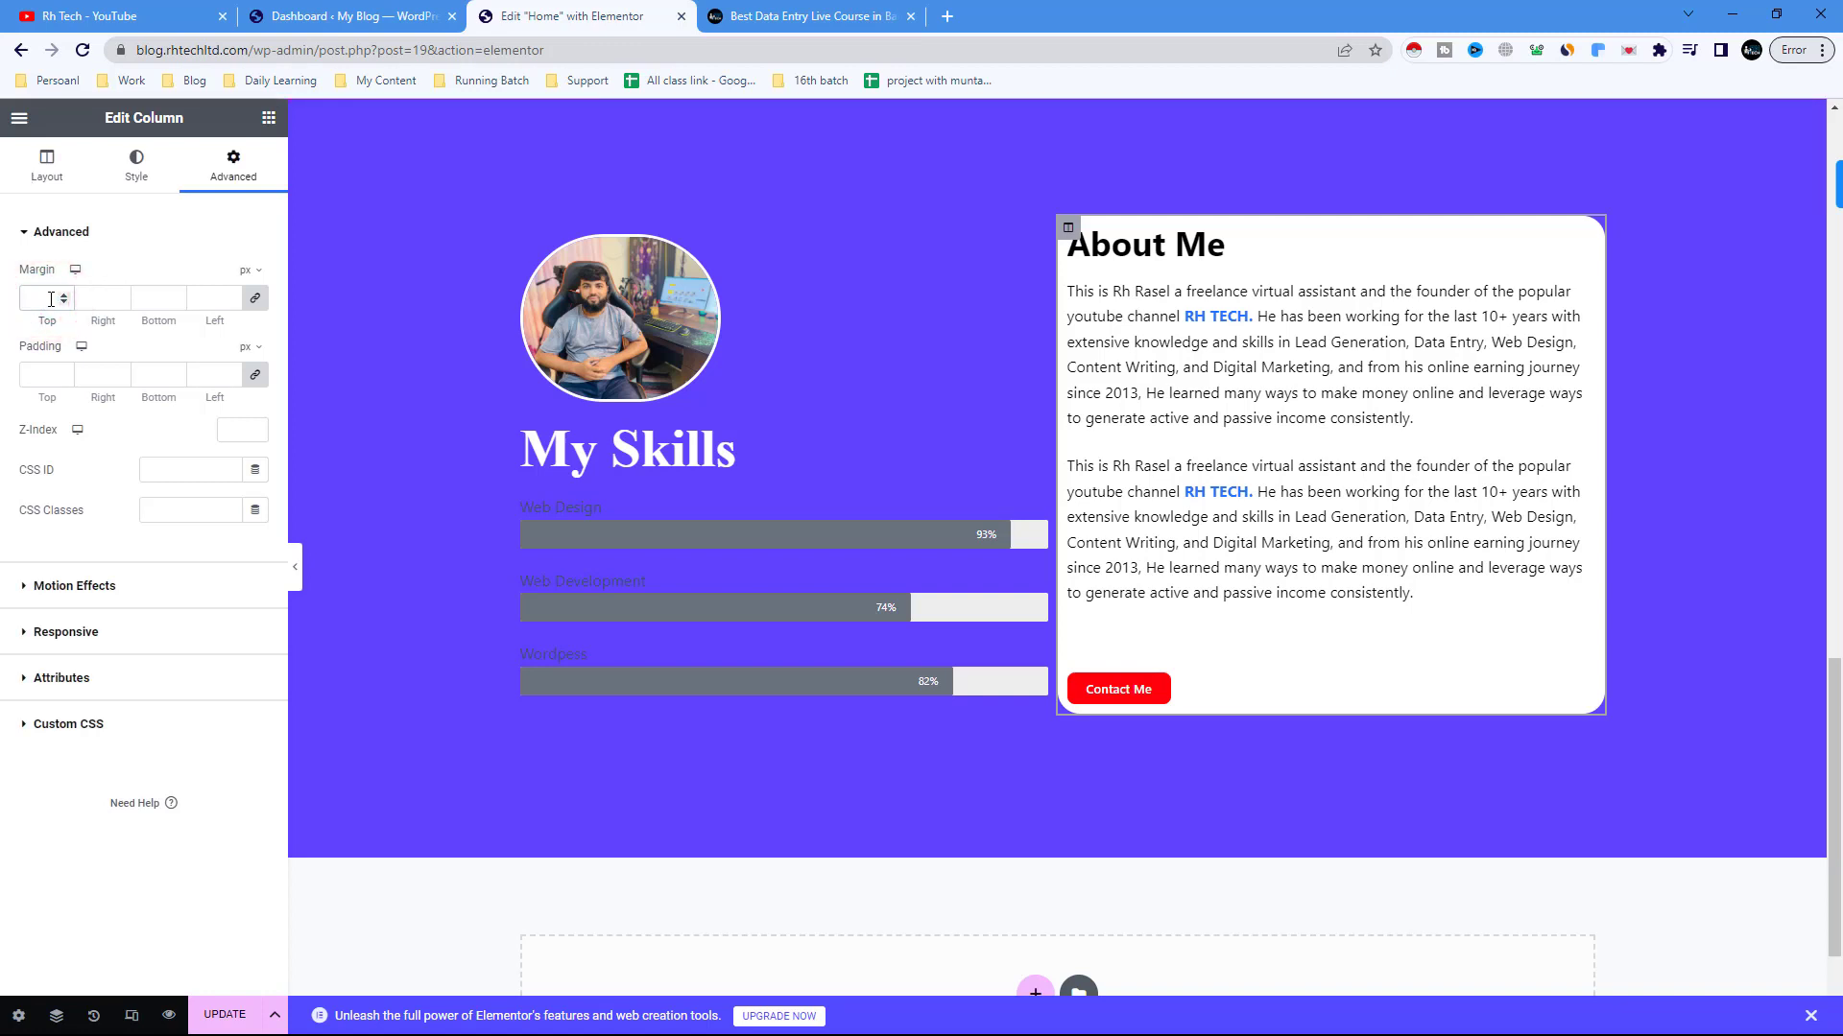
pyautogui.write('15')
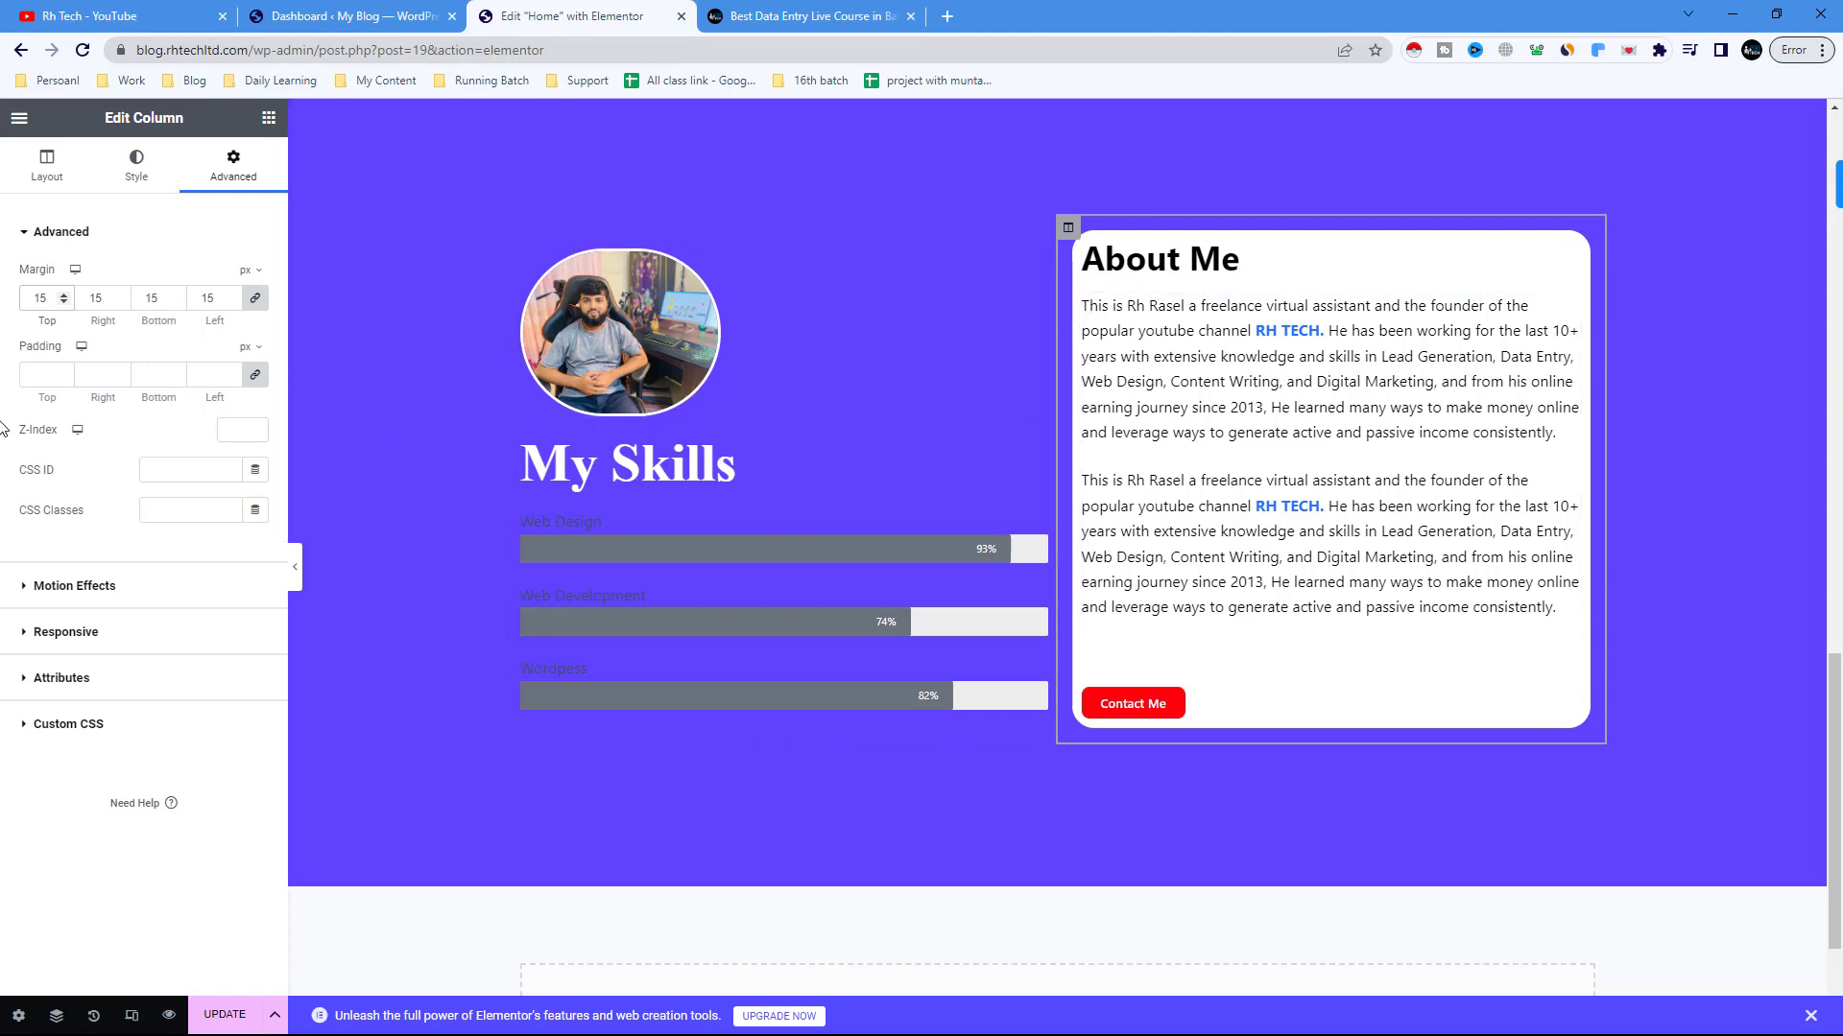
pyautogui.click(41, 366)
pyautogui.write('30')
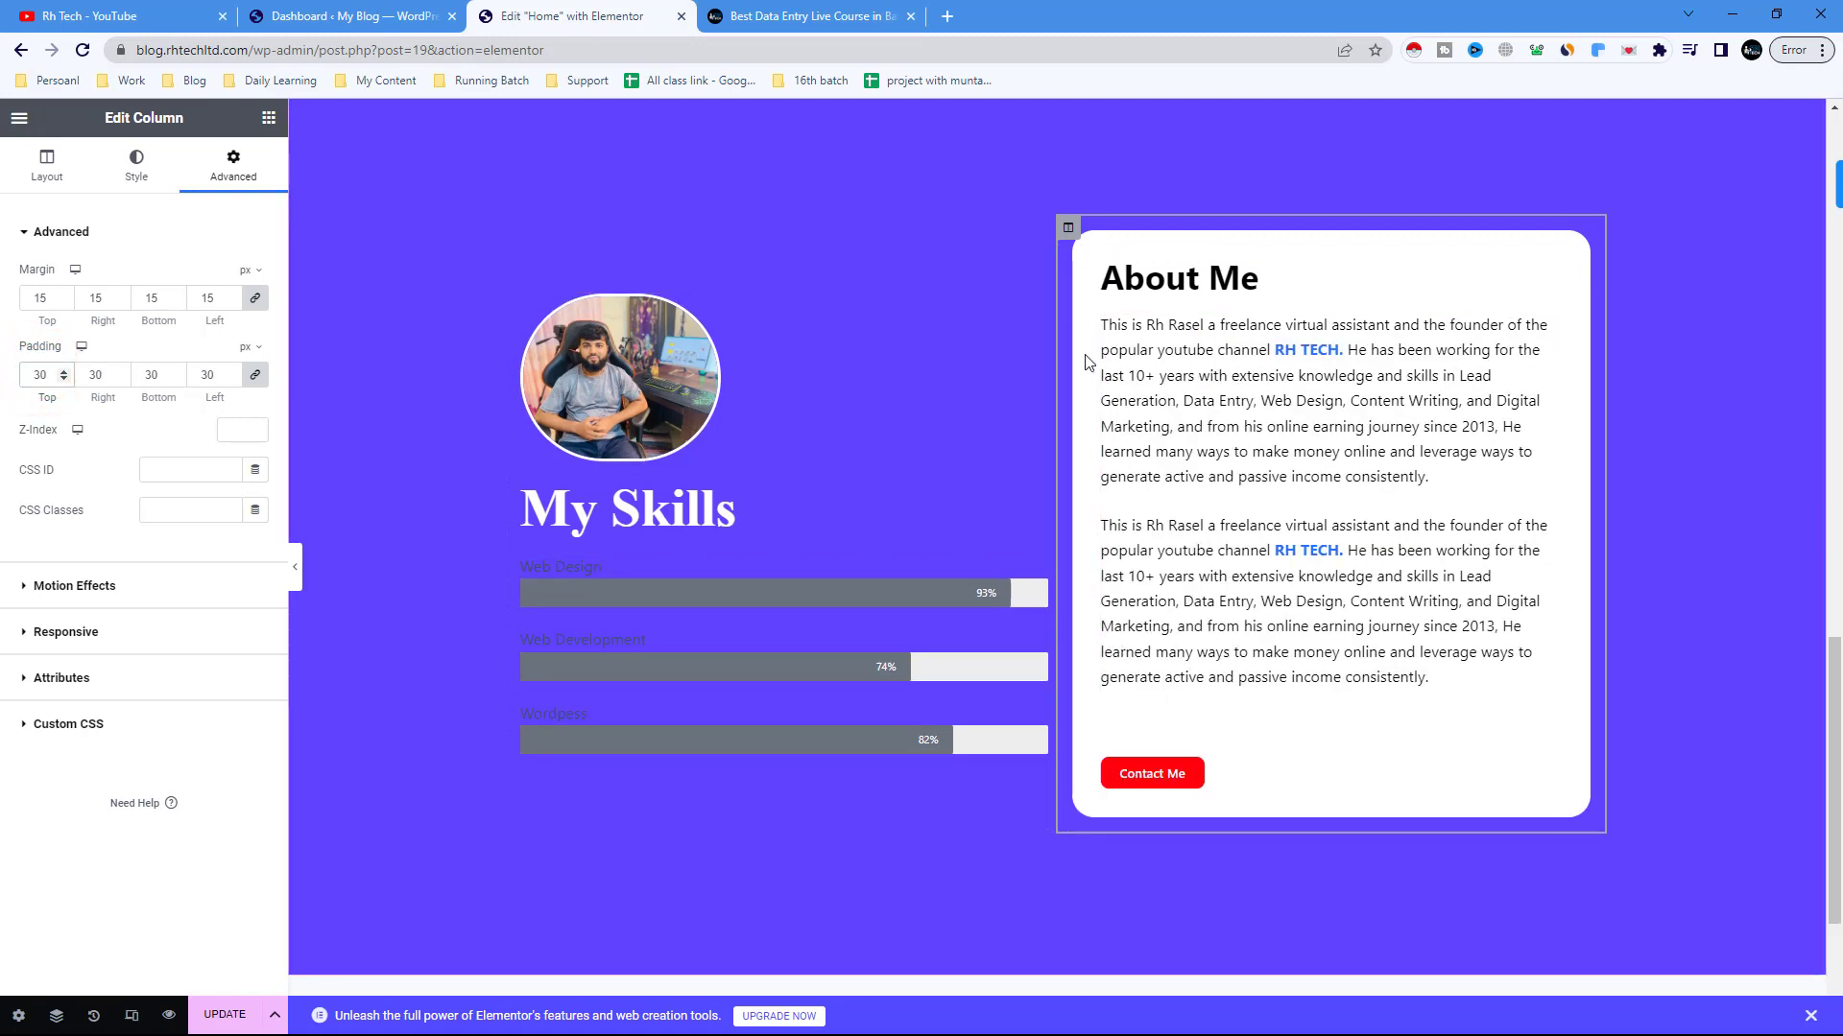
# - Set the About Me heading's typography to Times New Roman with a size of 43 px
pyautogui.scroll(-1, 1084, 422)
pyautogui.click(1159, 272)
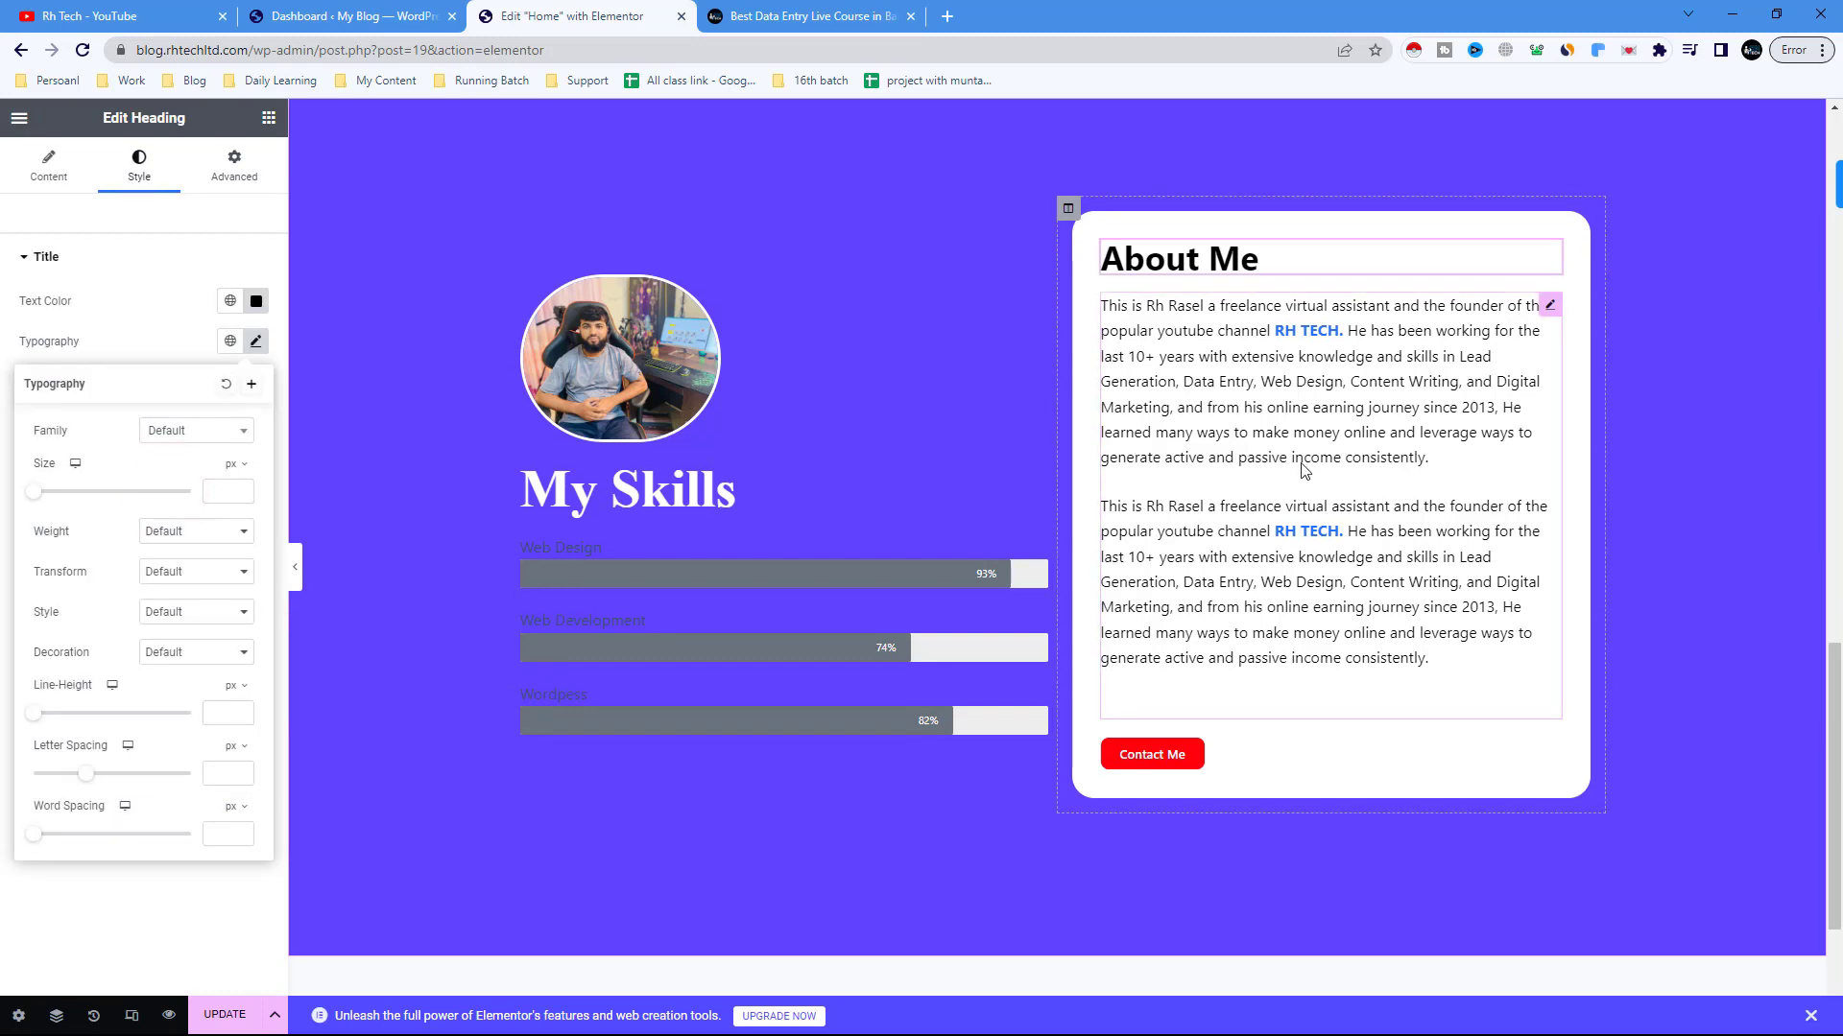
pyautogui.click(1179, 265)
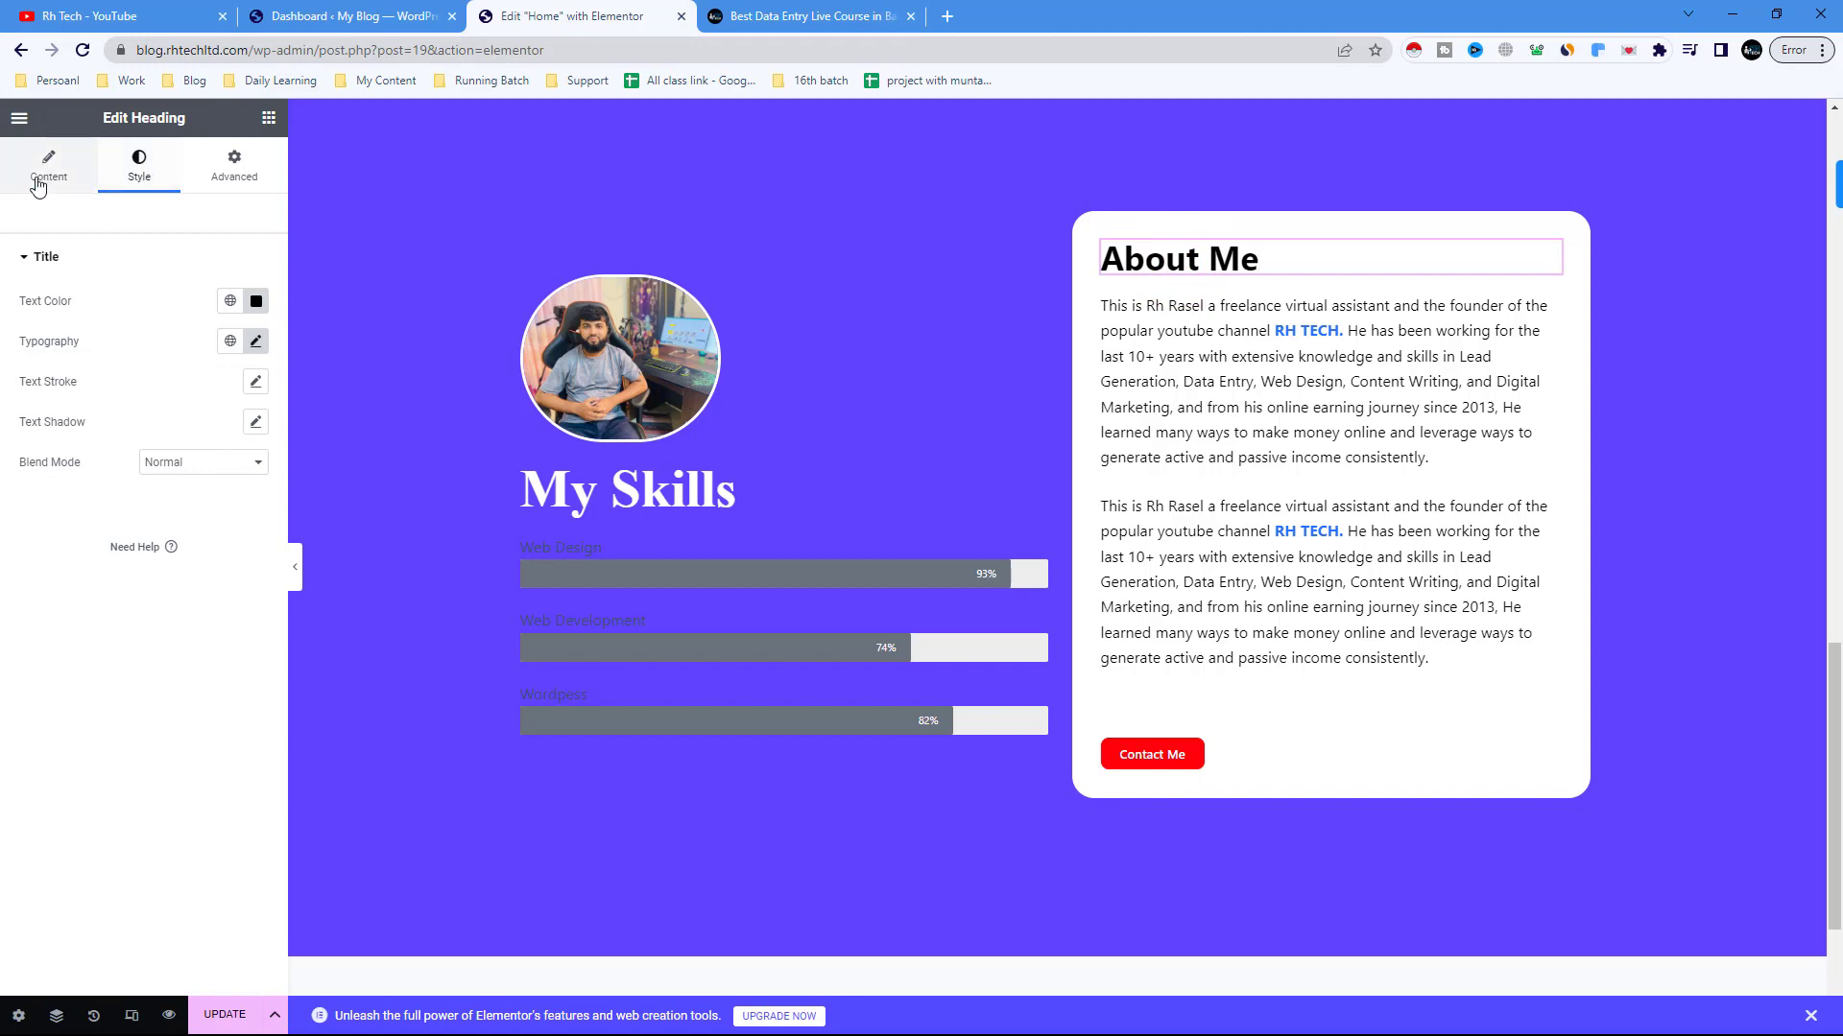
pyautogui.click(254, 343)
pyautogui.click(181, 437)
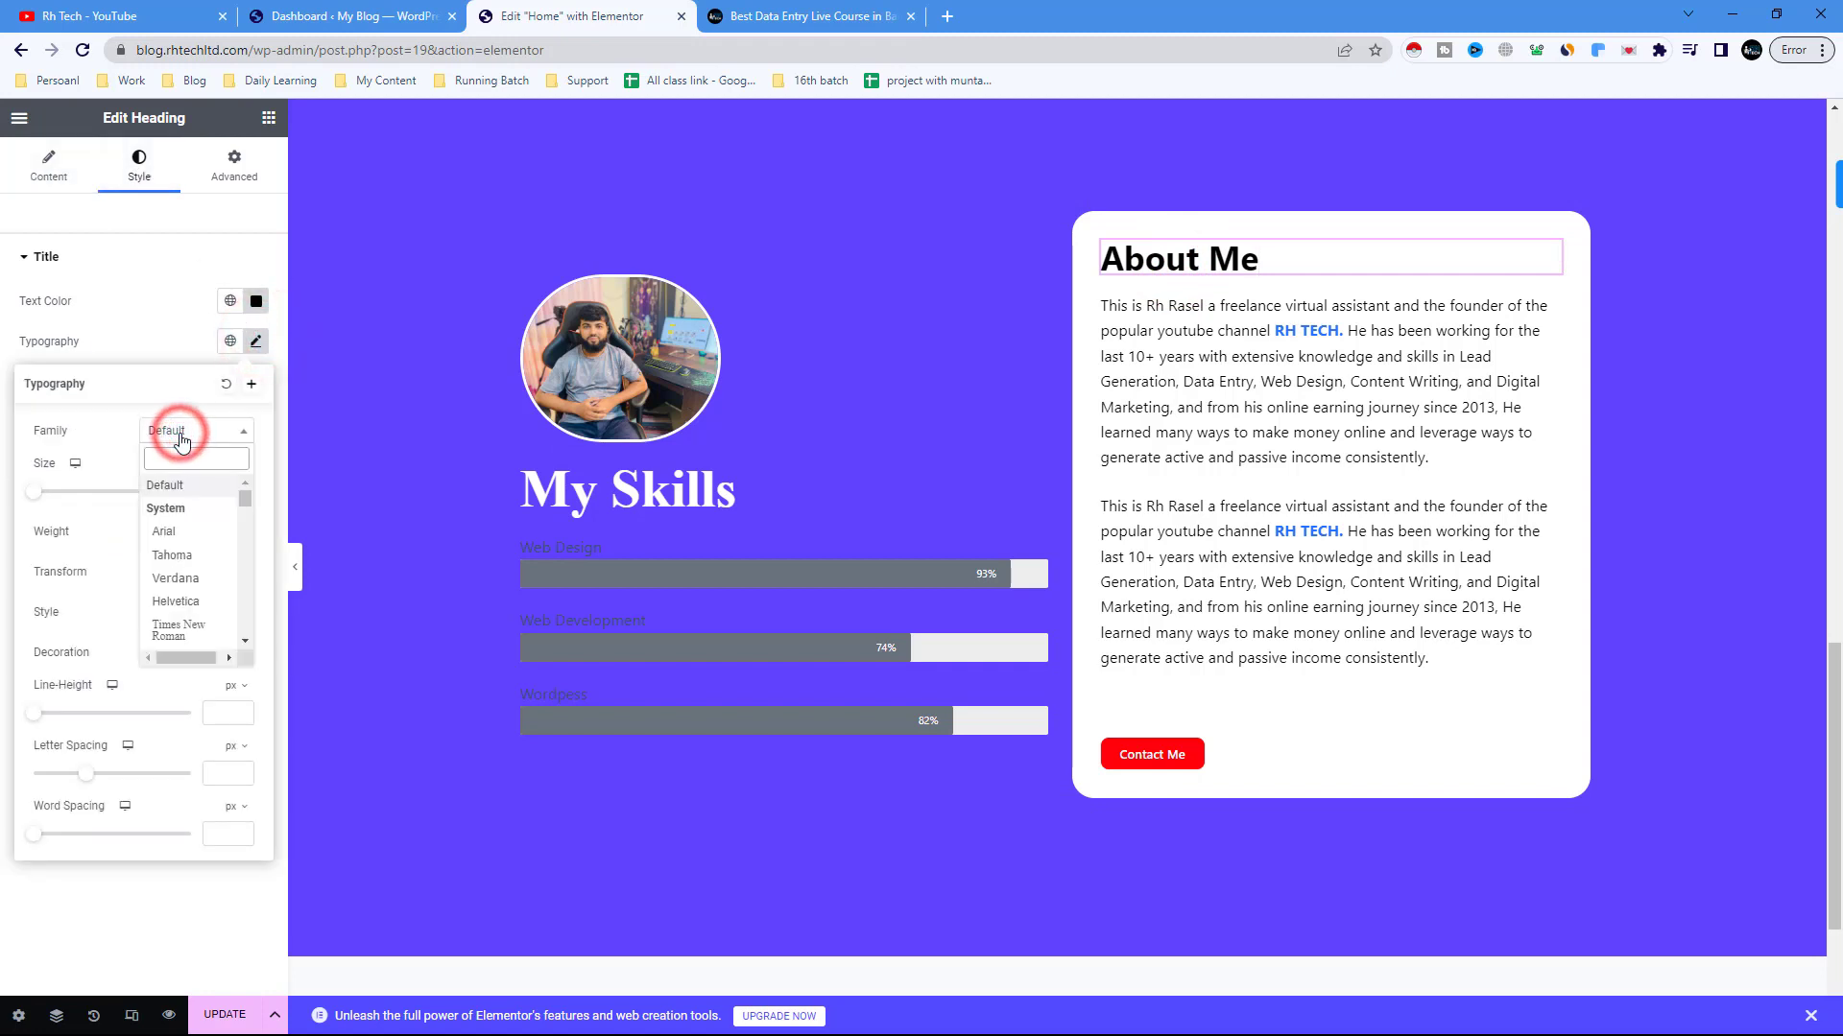
pyautogui.click(177, 633)
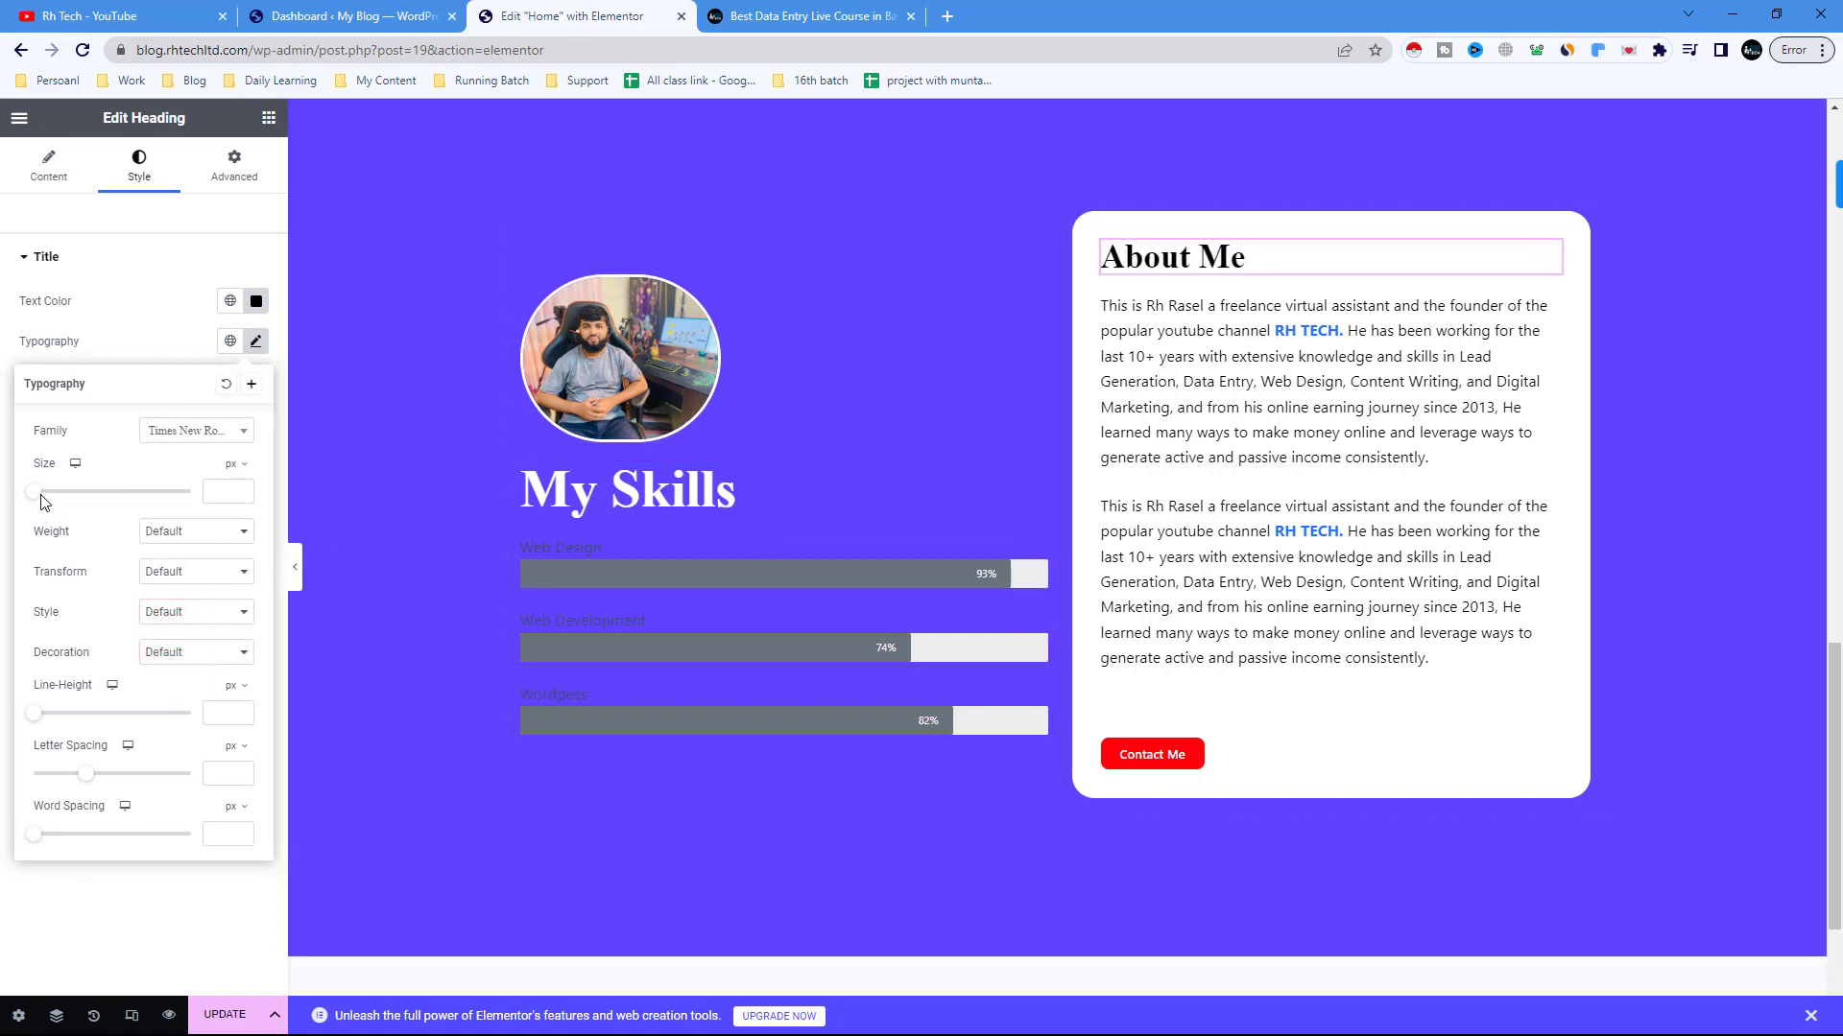
pyautogui.moveTo(40, 496); pyautogui.dragTo(69, 505)
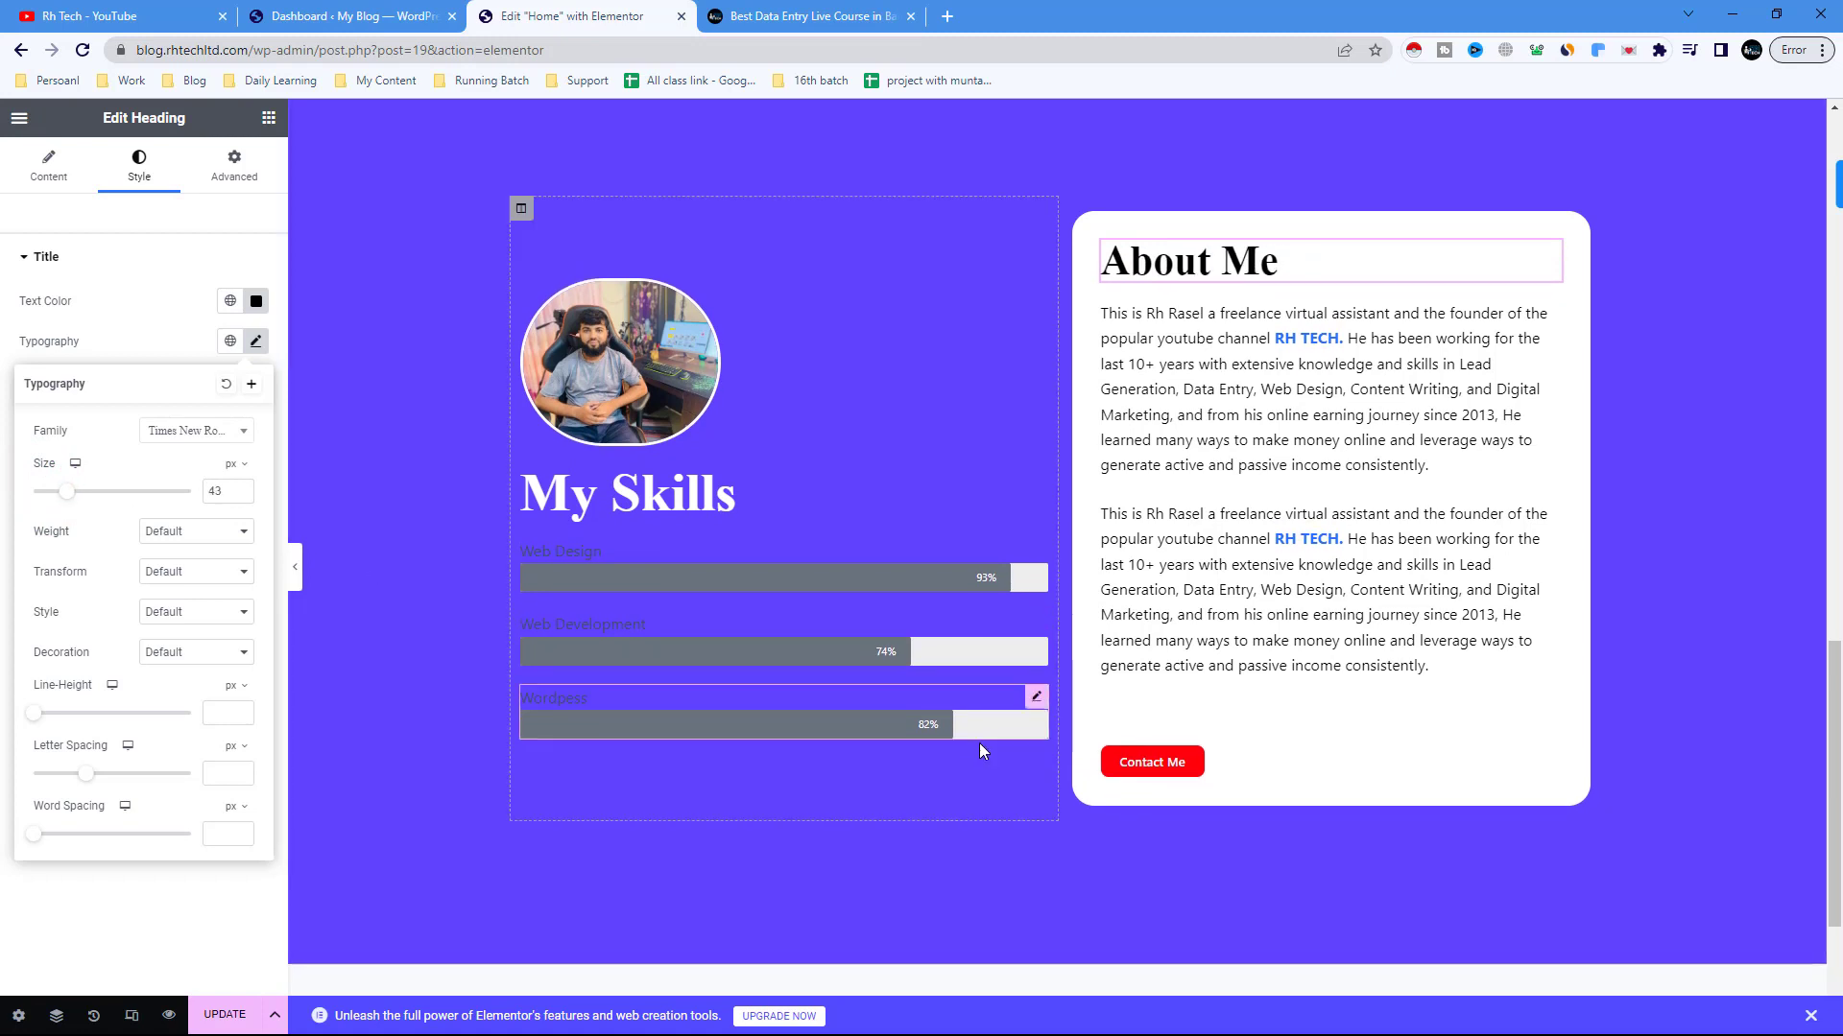
pyautogui.click(426, 576)
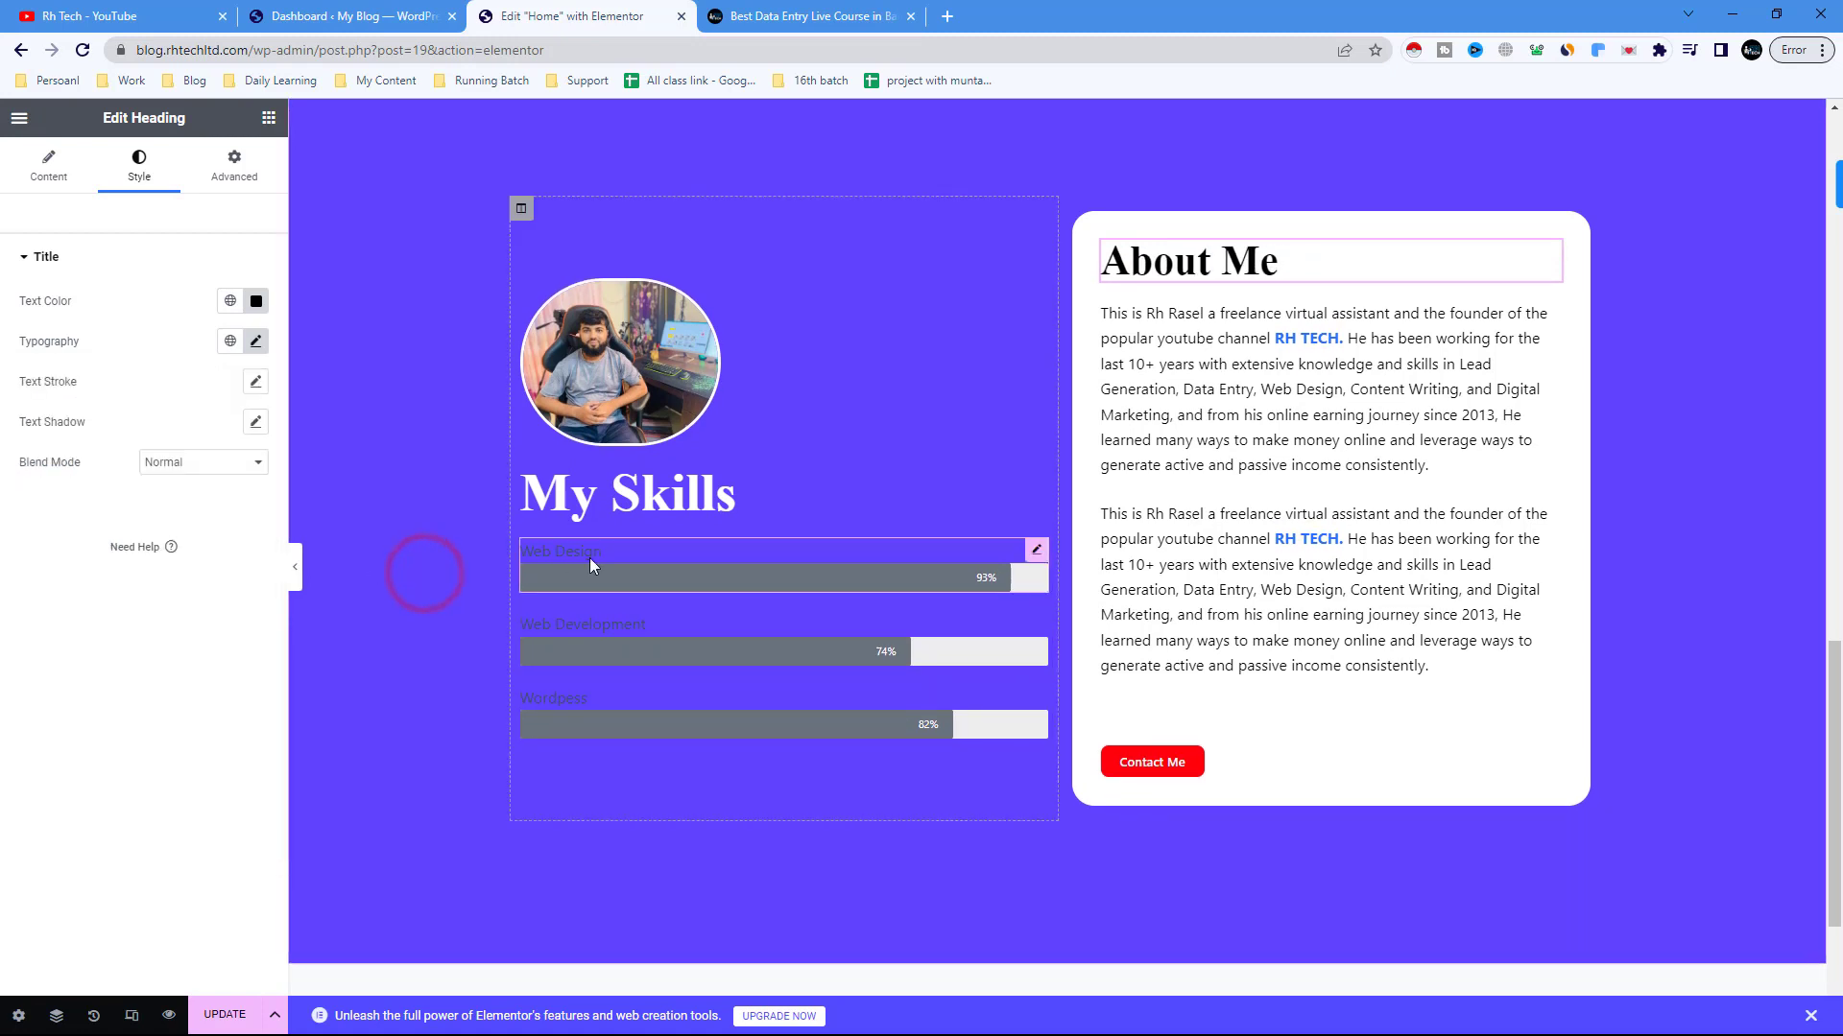
# - Set the My Skills heading's text colour to pure white (#FFFFFF)
pyautogui.click(630, 497)
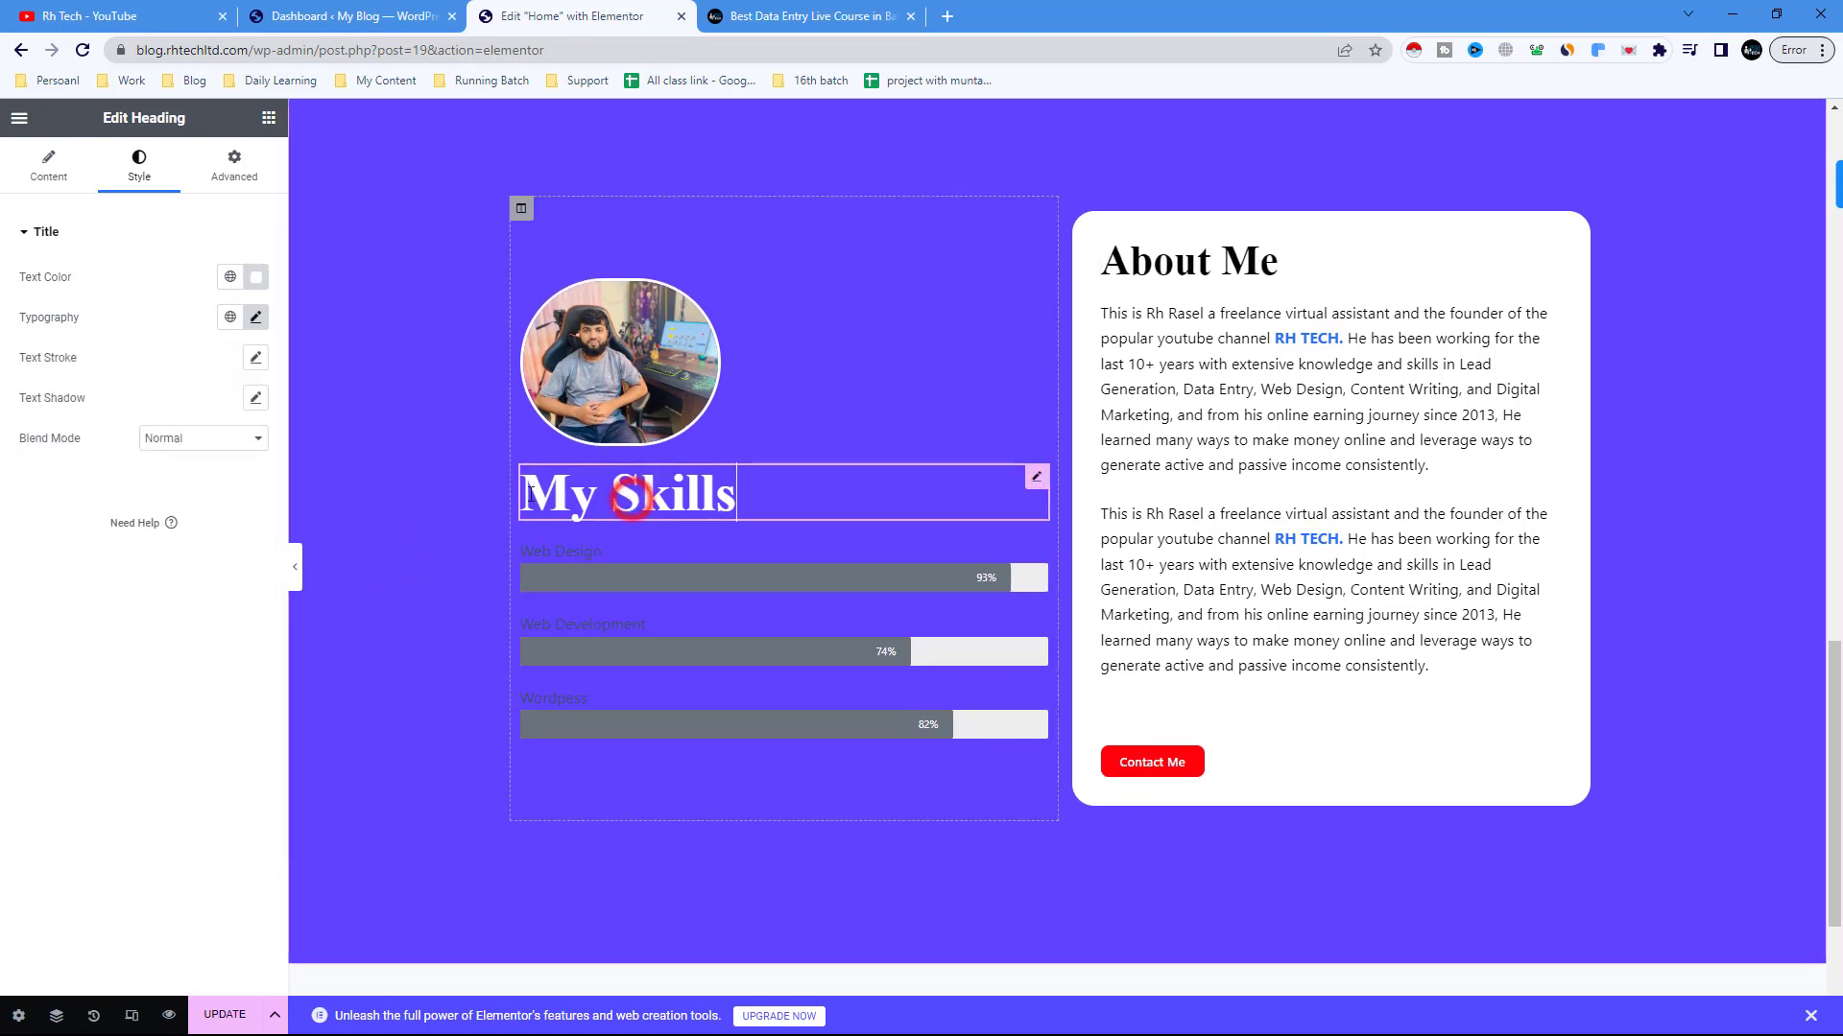
pyautogui.click(256, 277)
pyautogui.click(153, 363)
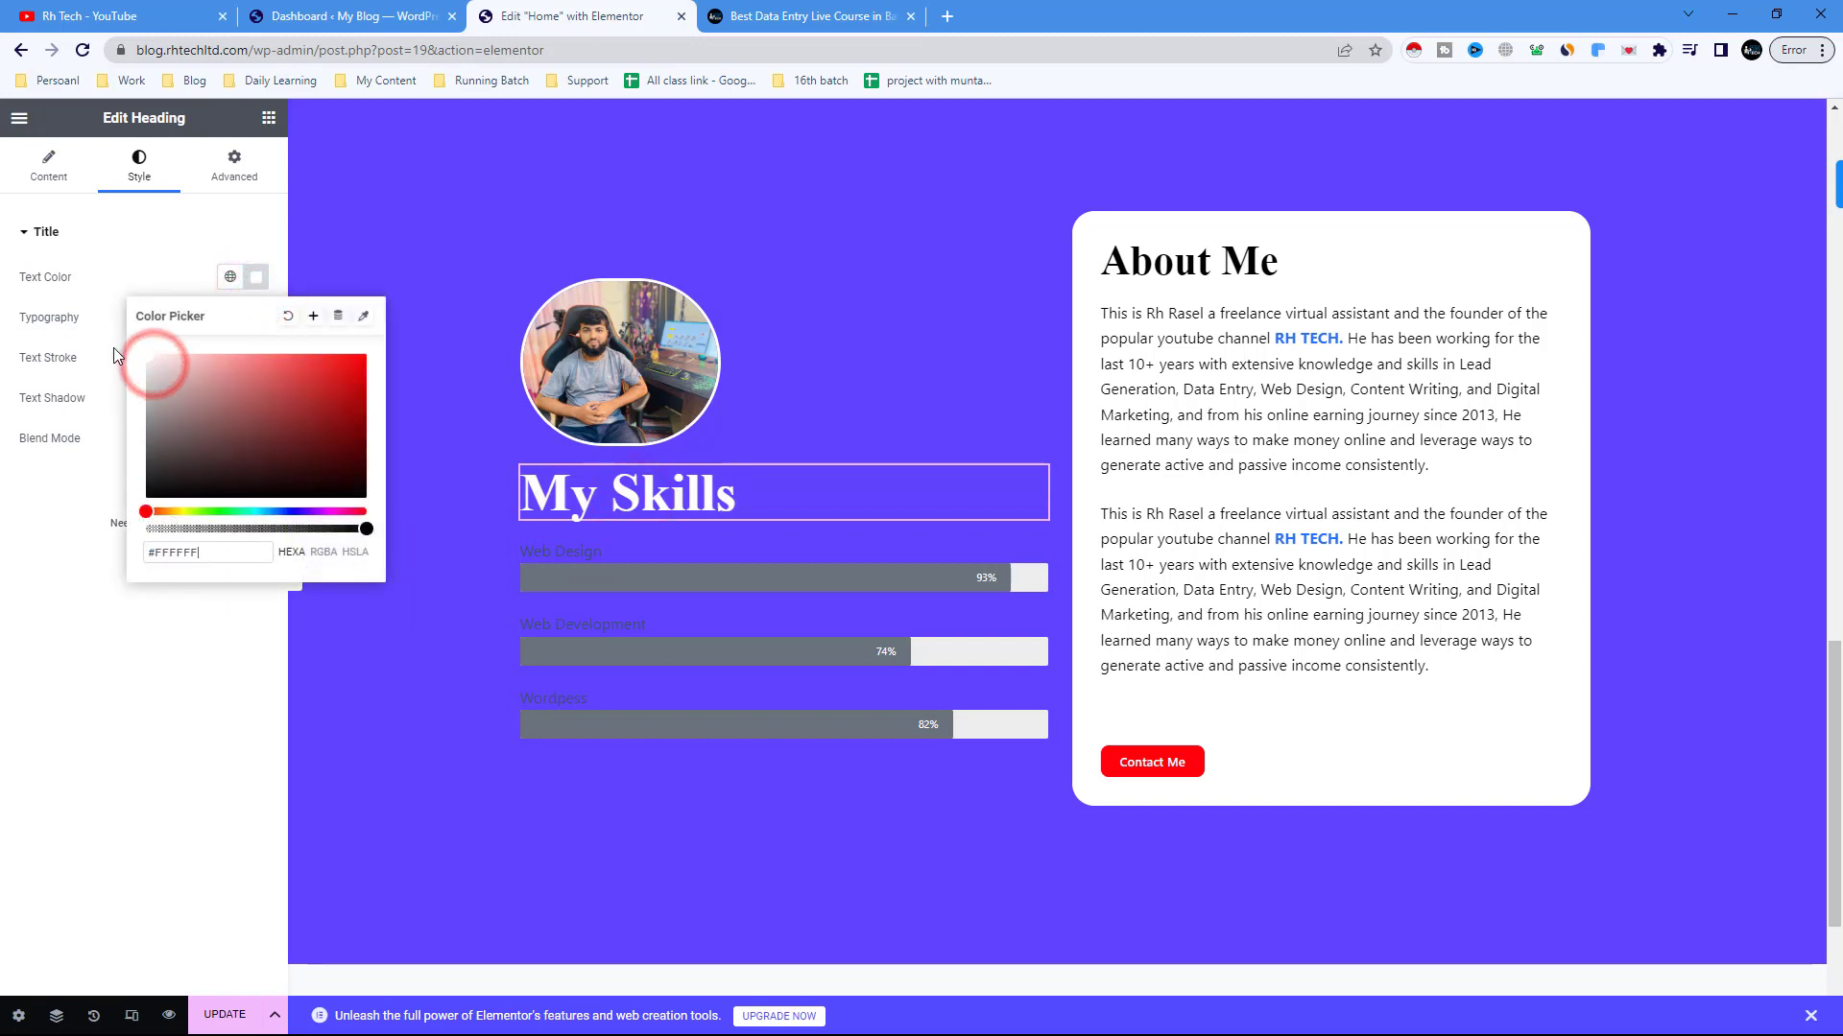
pyautogui.click(406, 724)
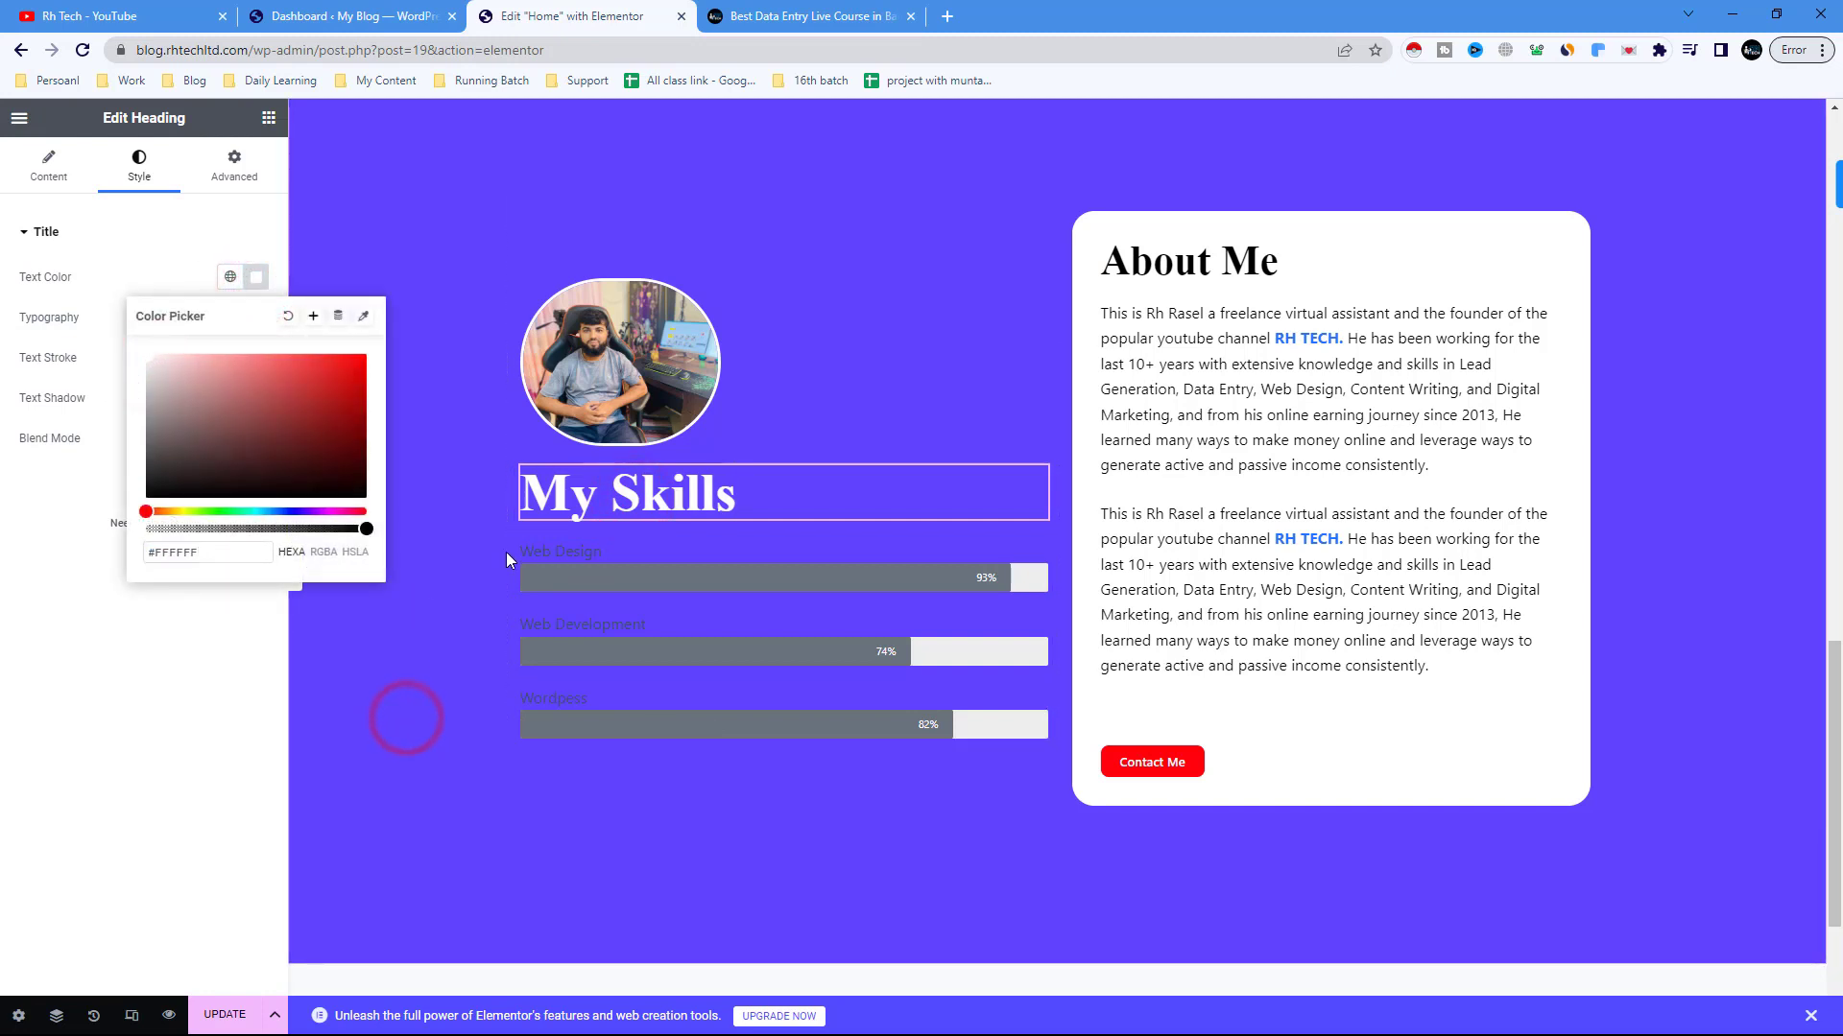
# - Set the Web Design progress bar's height to 12 and its bar colour to white (#FFFFFF)
pyautogui.click(543, 566)
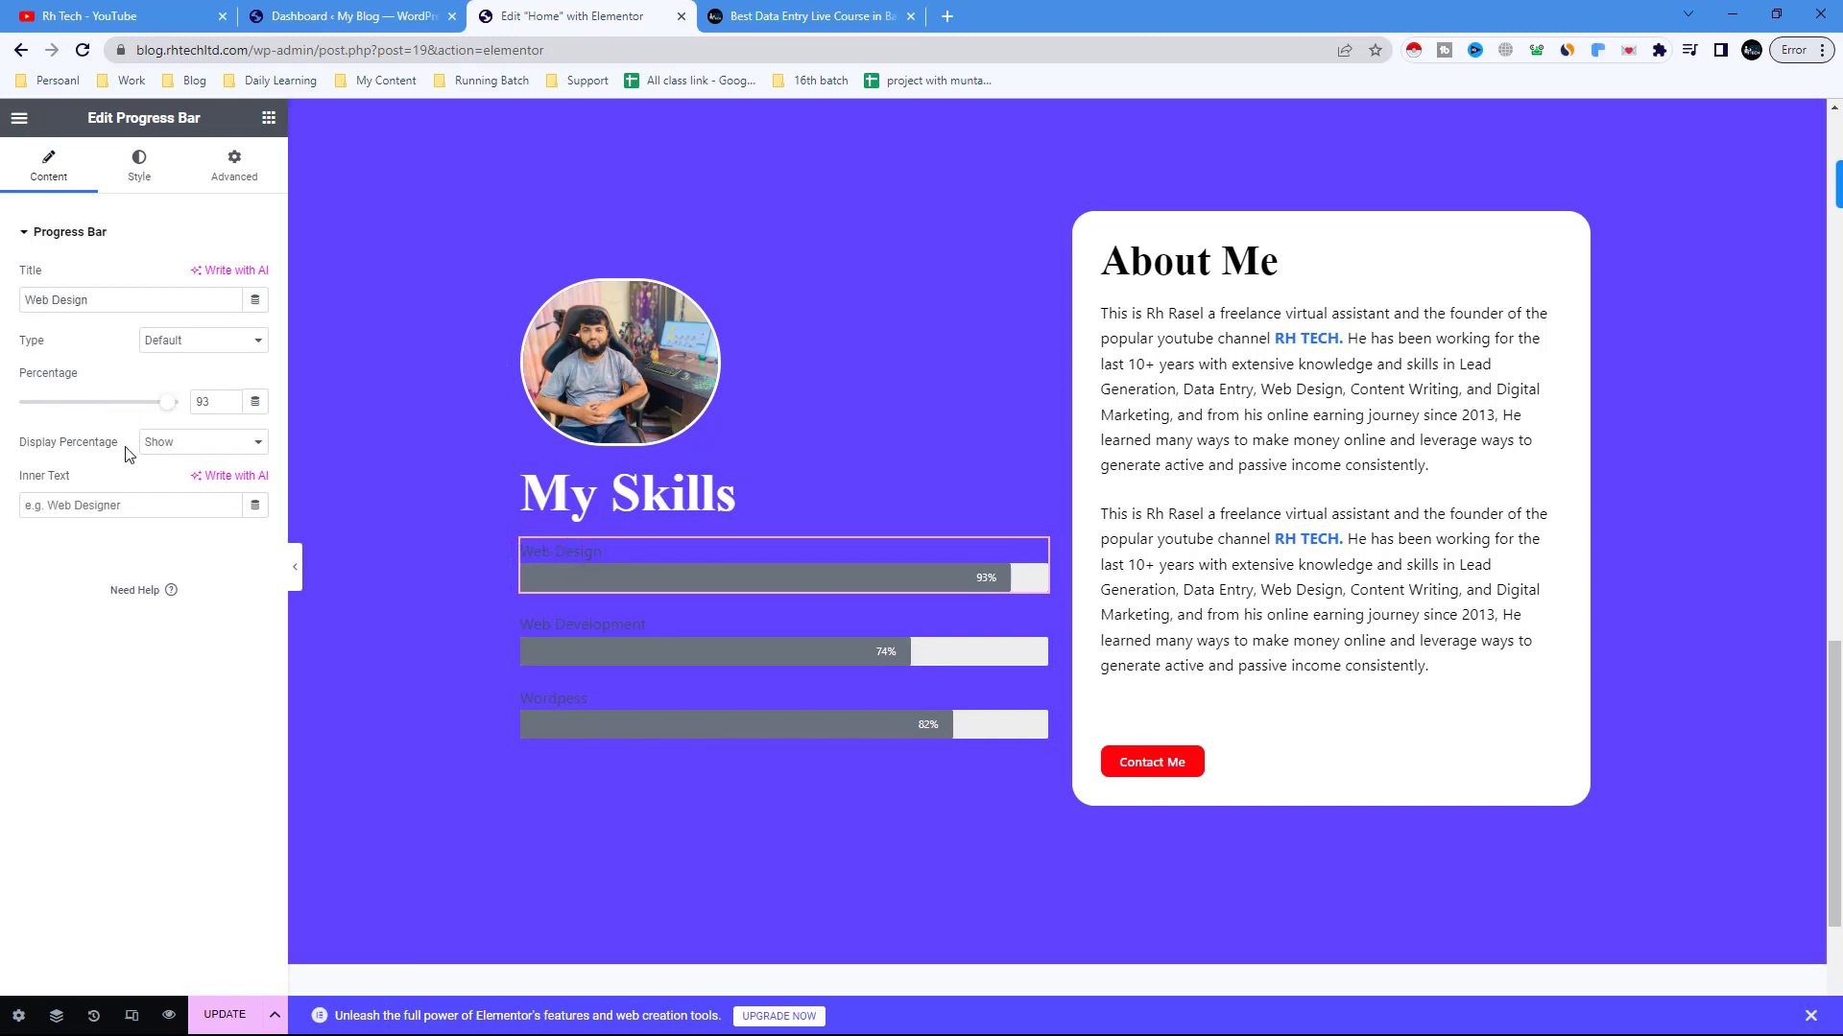
pyautogui.click(139, 173)
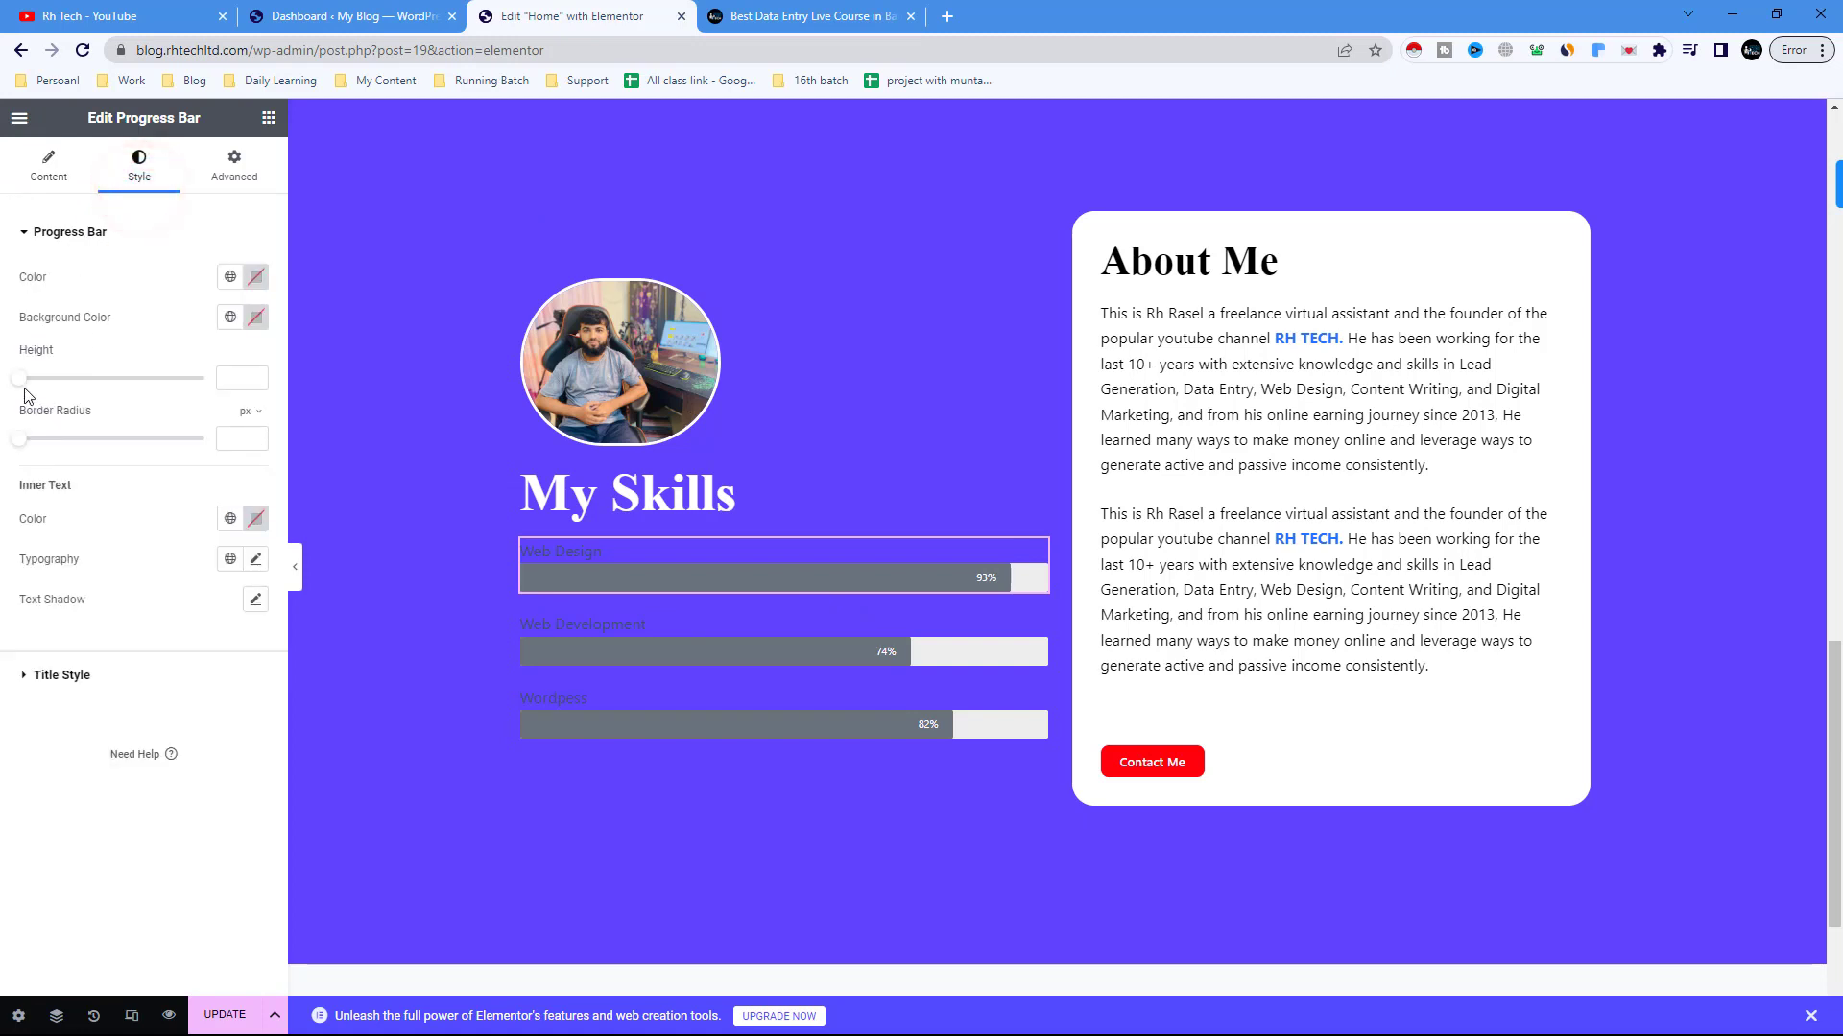
pyautogui.moveTo(21, 378); pyautogui.dragTo(43, 384)
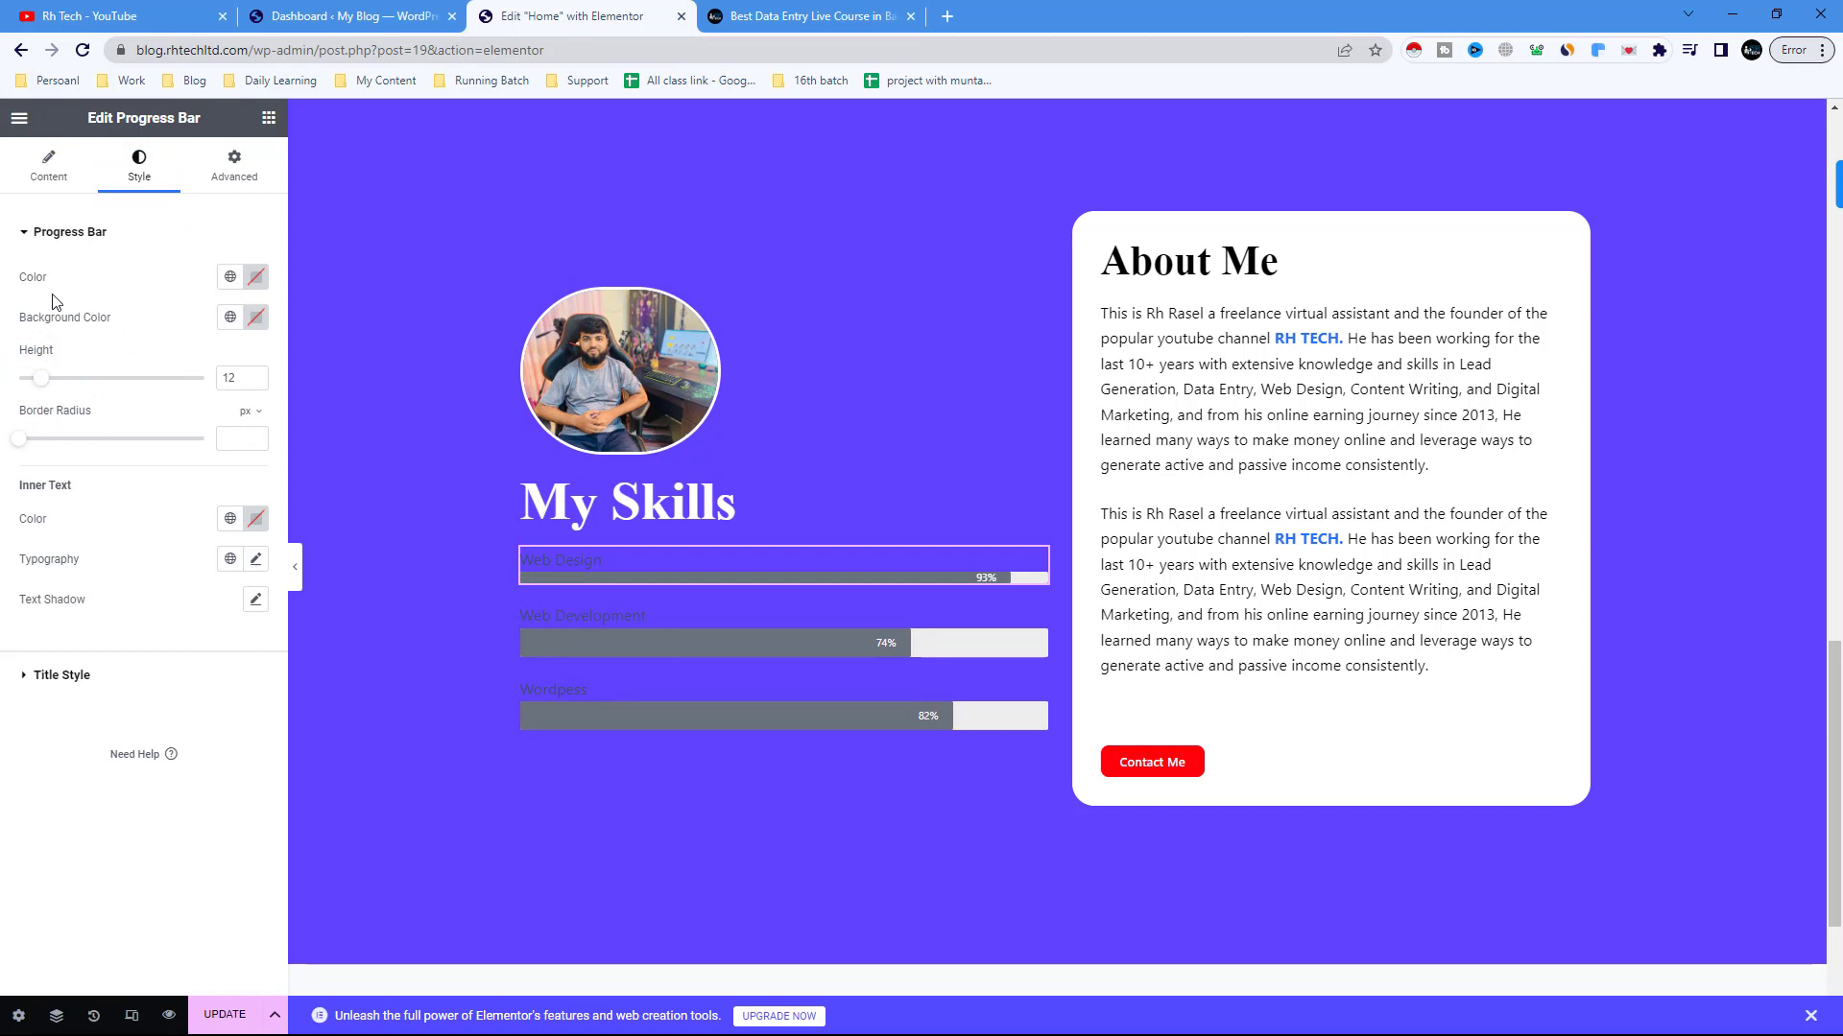
pyautogui.click(258, 279)
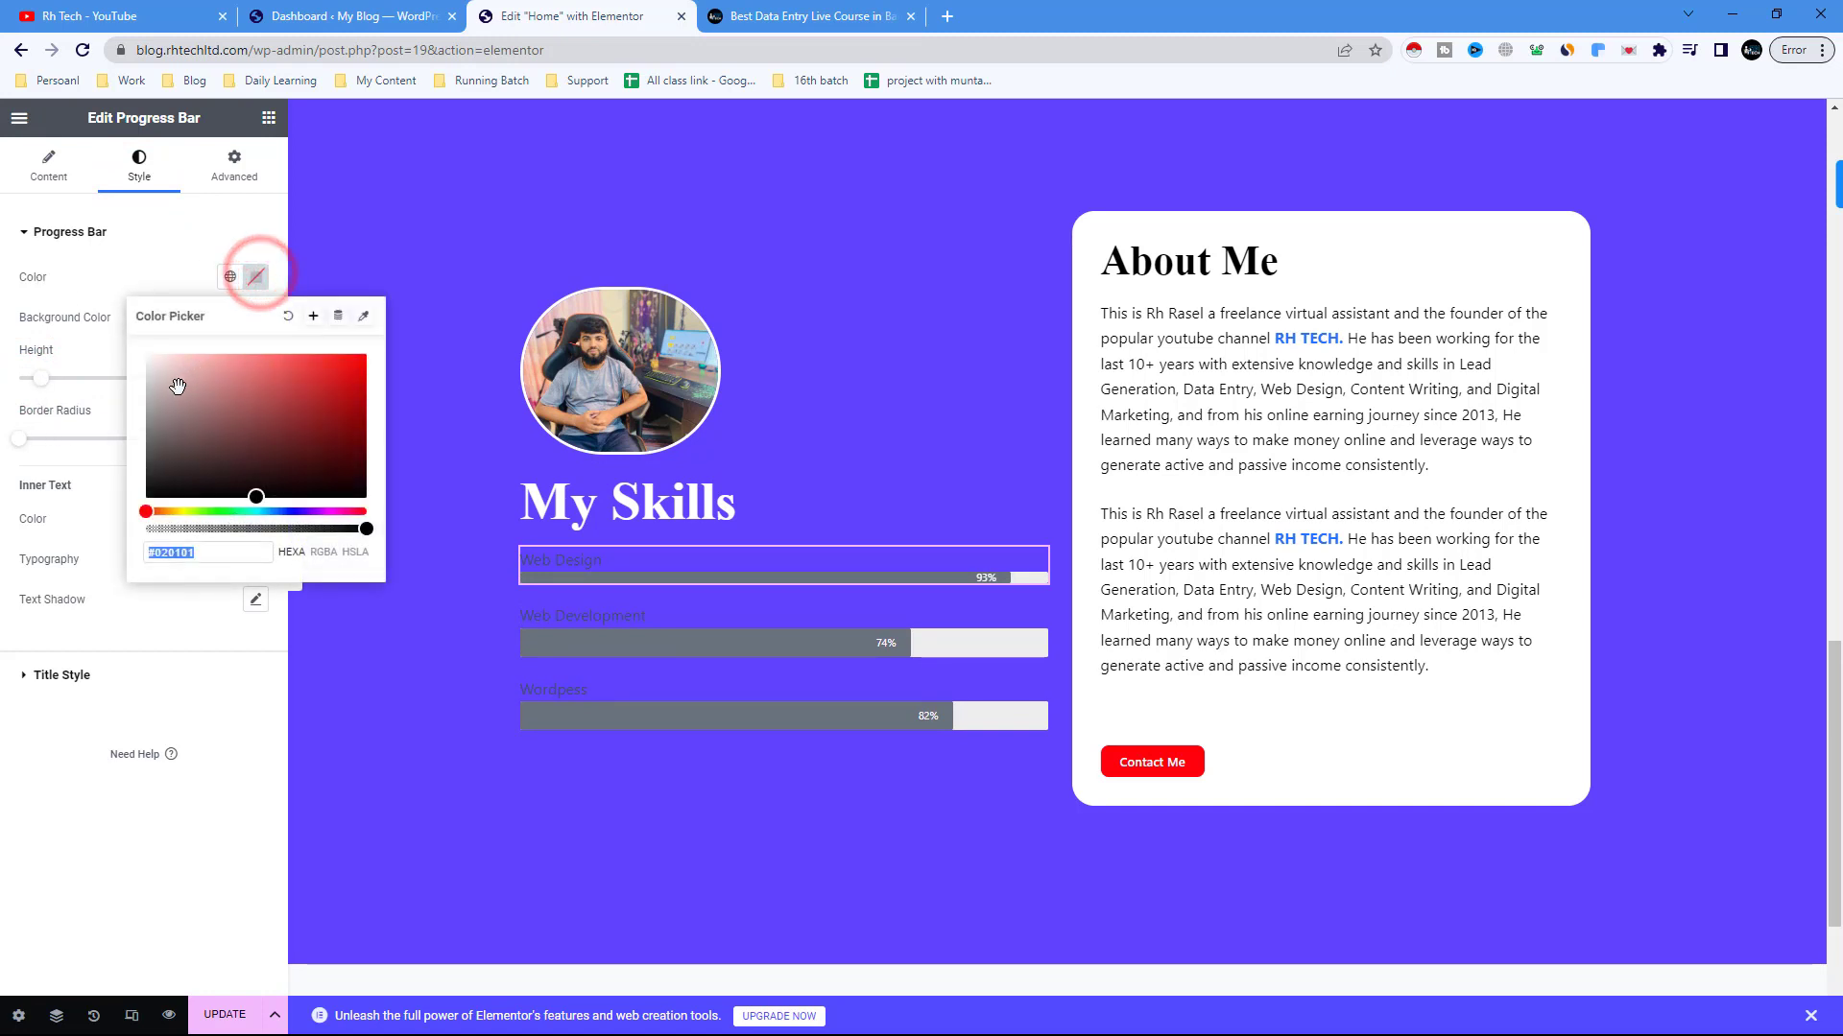
pyautogui.write('#FFFFFF')
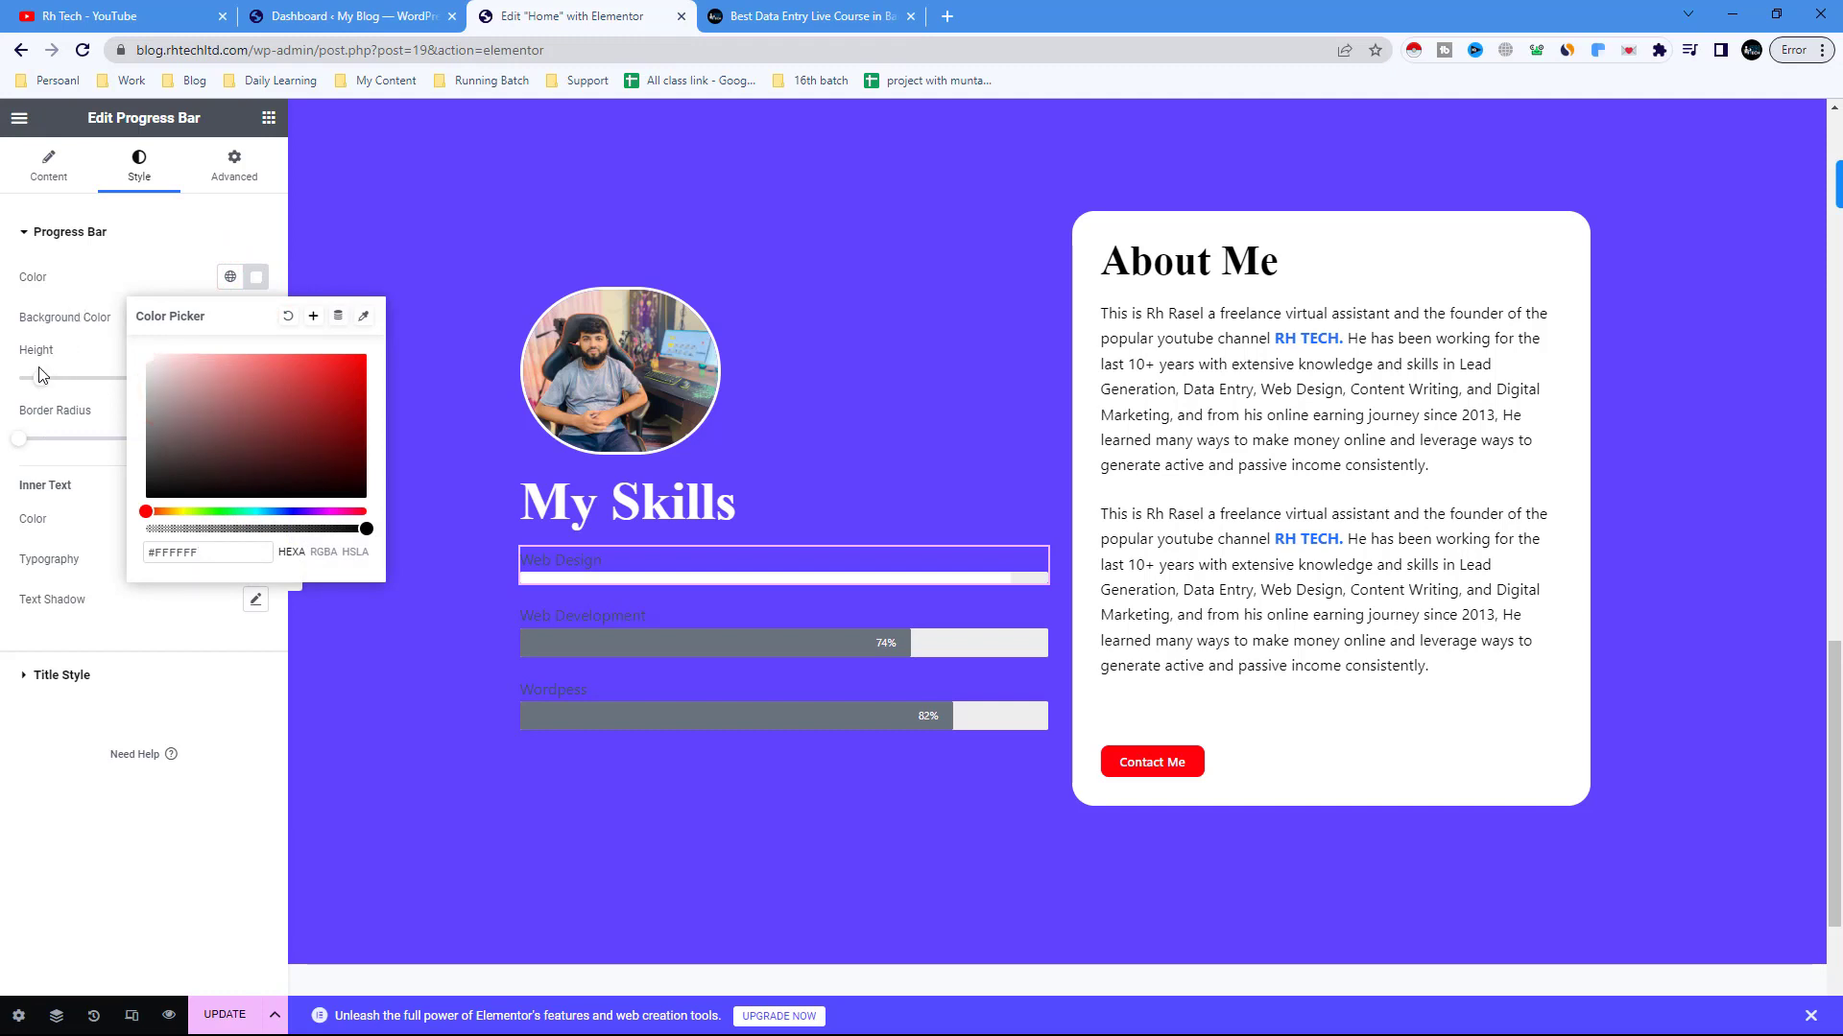
pyautogui.click(32, 329)
# - Make the Web Design progress bar's background colour fully transparent (#02010100)
pyautogui.click(256, 318)
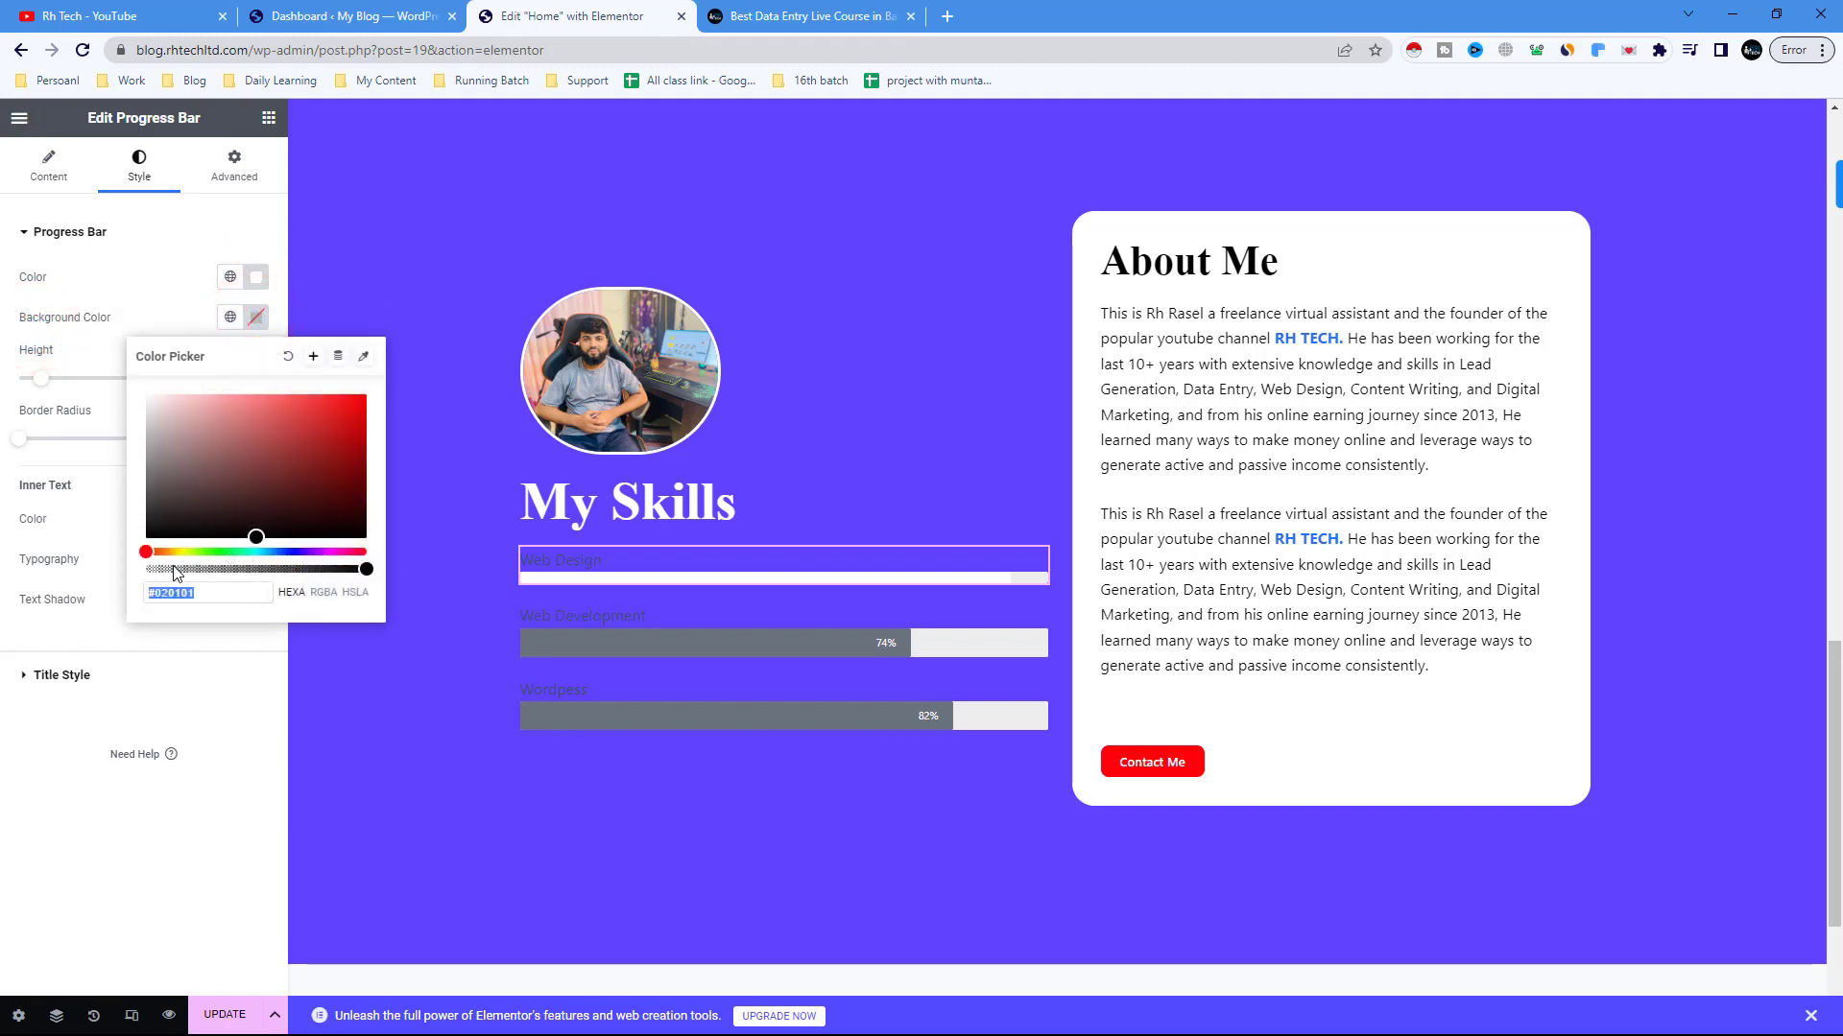
pyautogui.moveTo(171, 573); pyautogui.dragTo(31, 557)
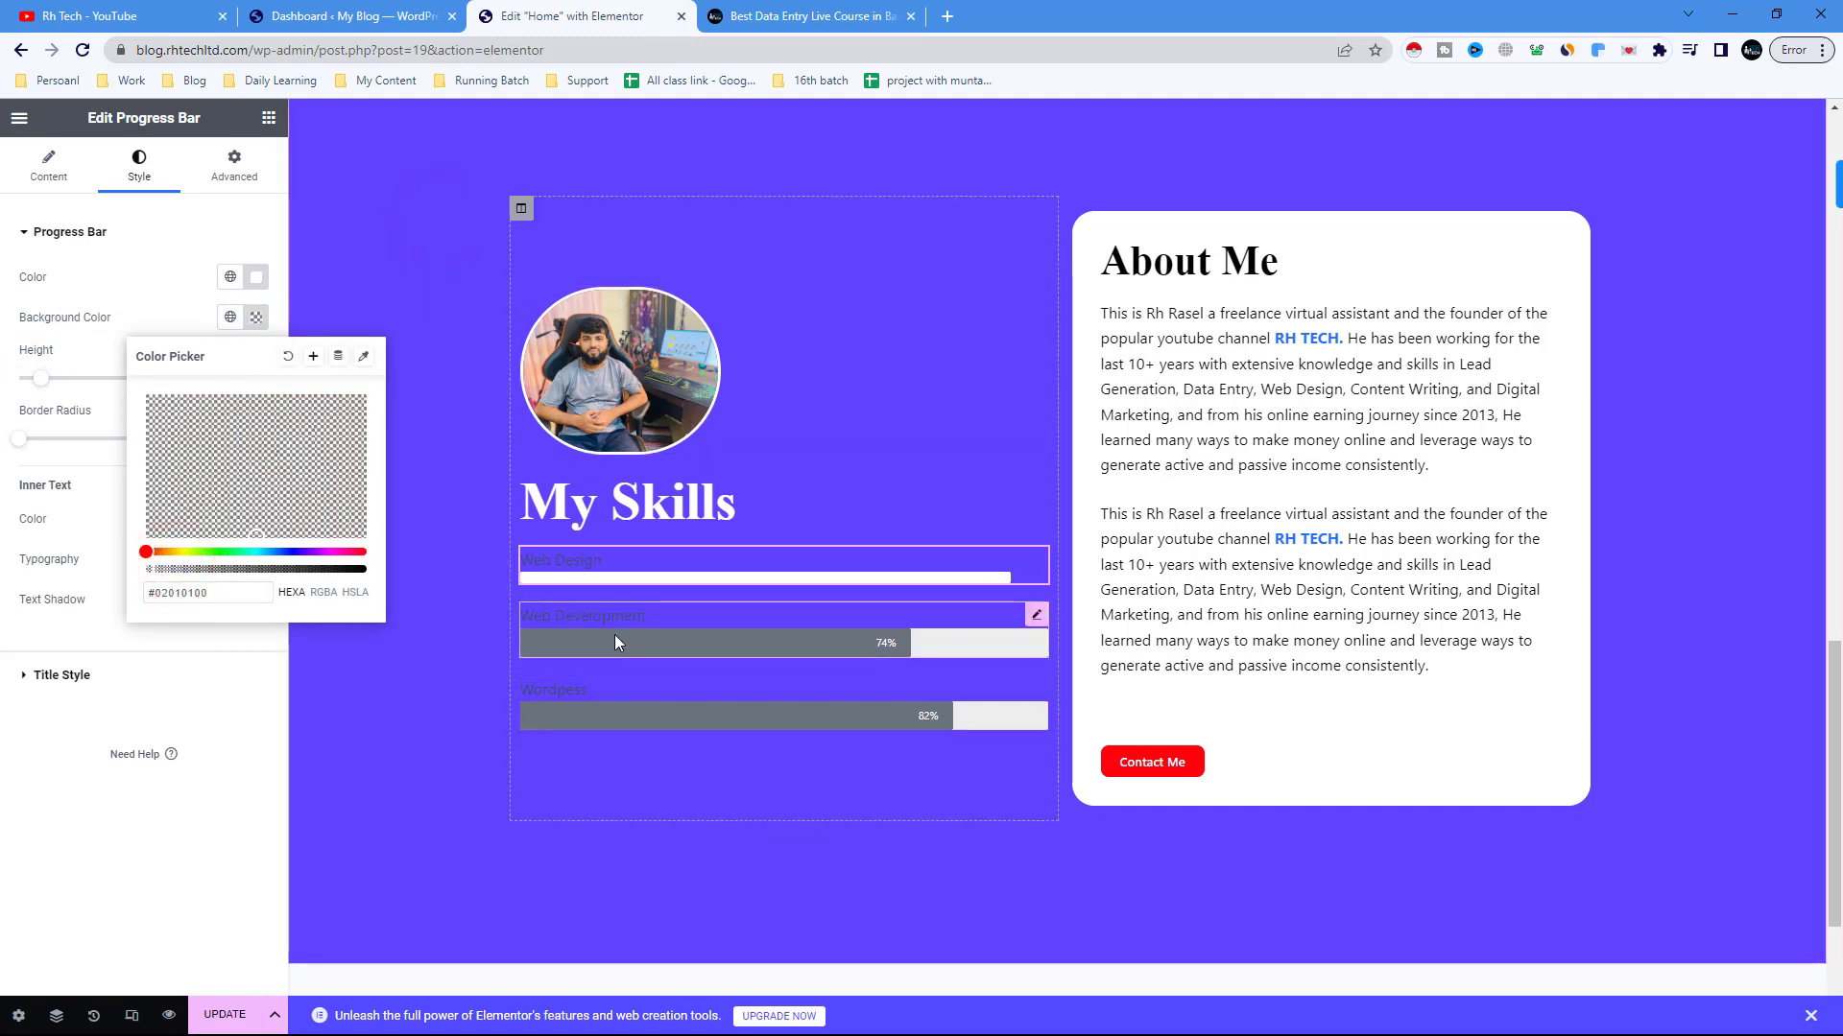
pyautogui.click(592, 558)
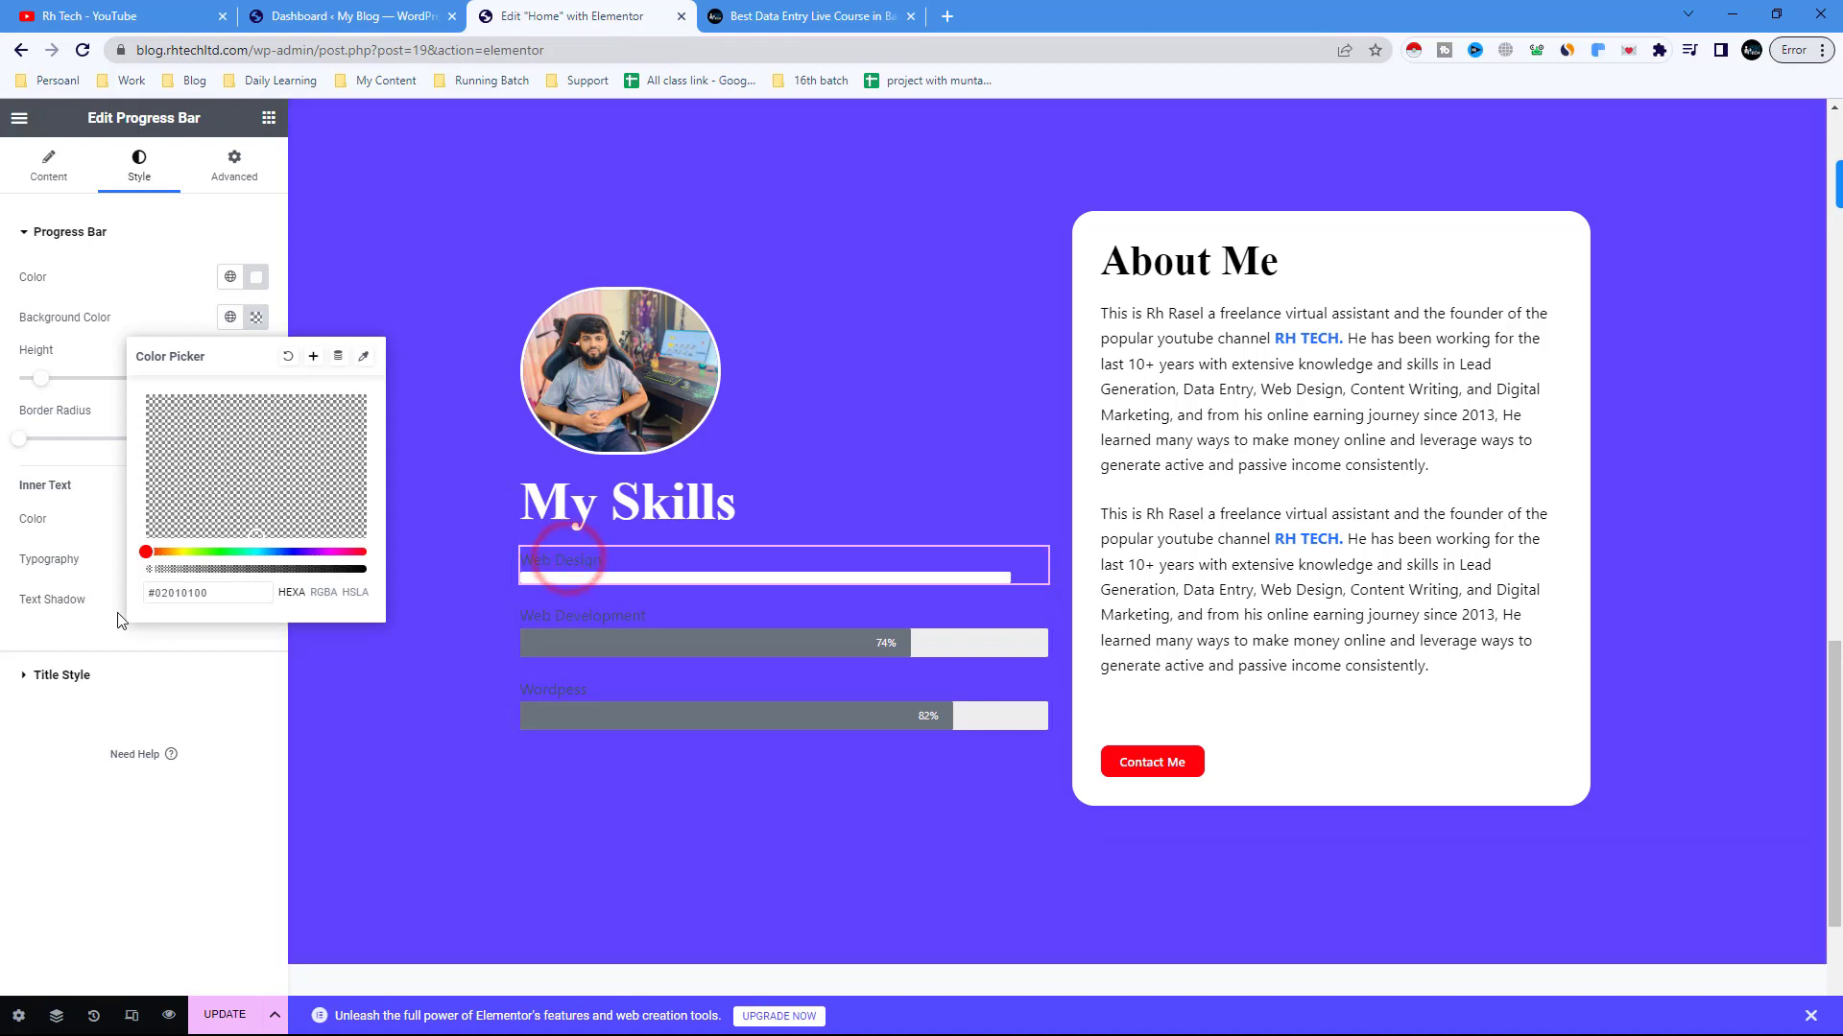
pyautogui.click(42, 501)
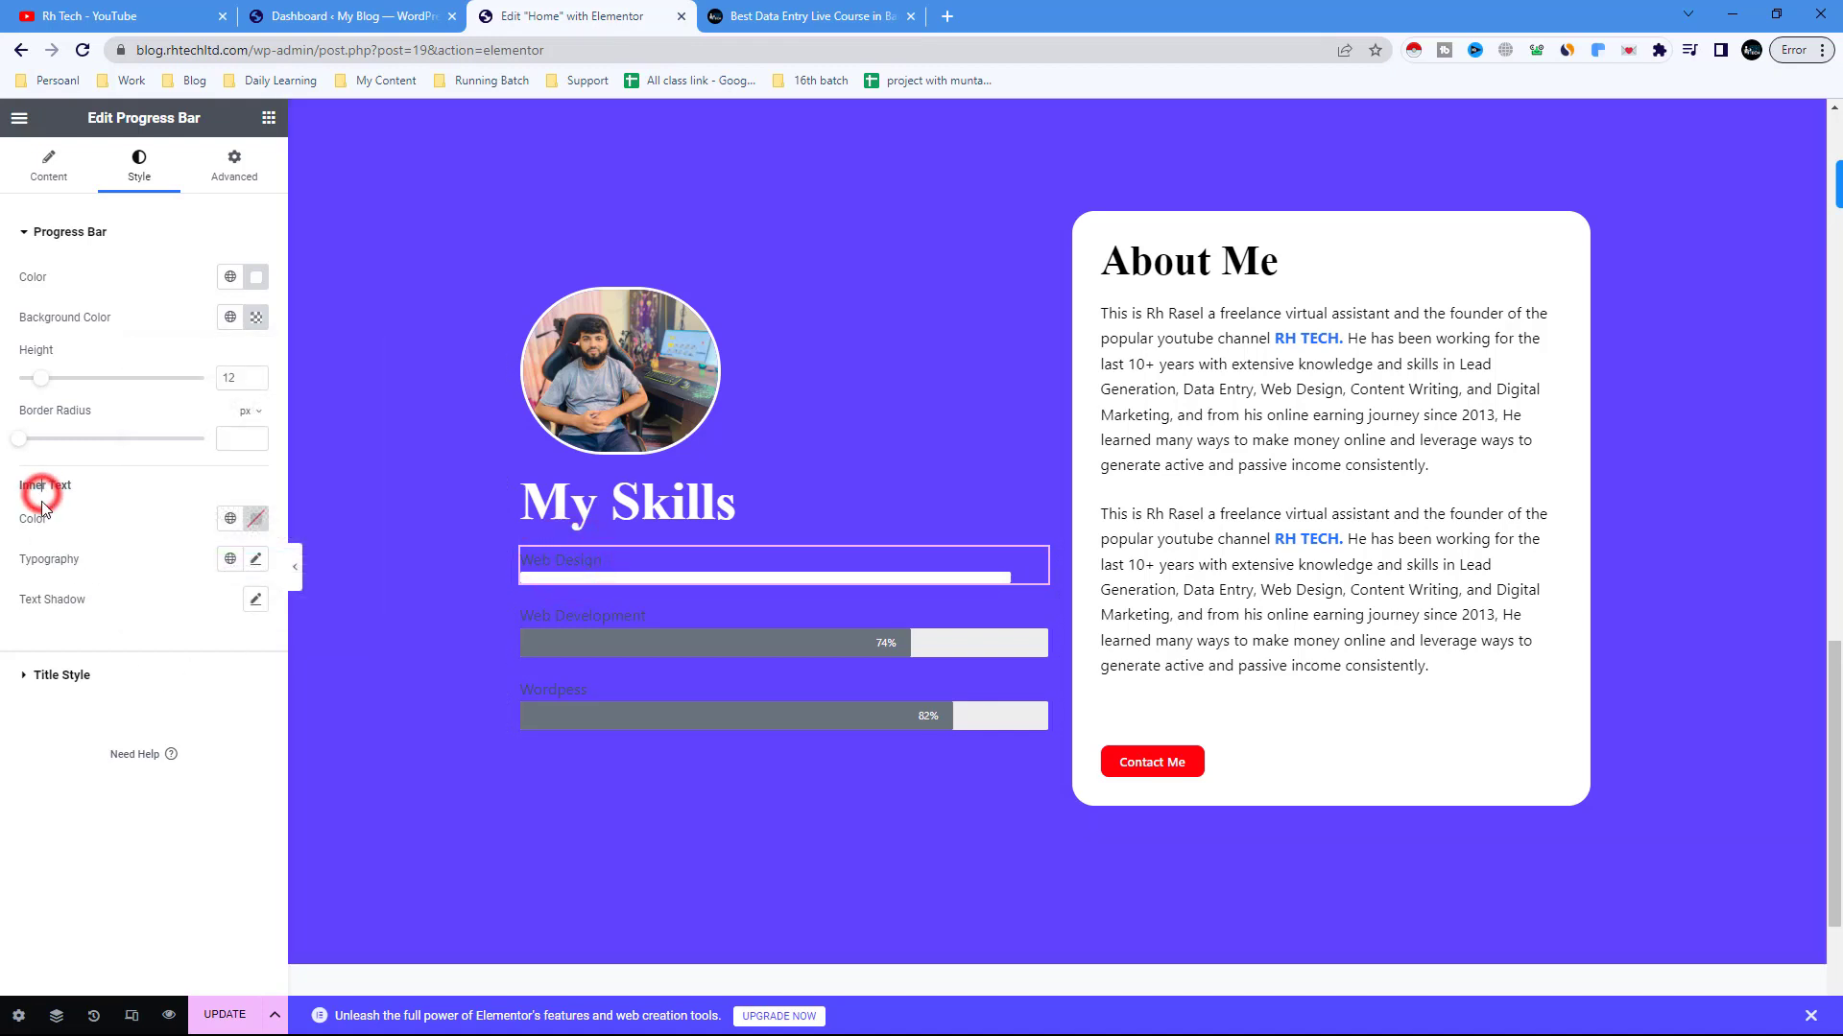
# - Set the Web Design progress bar's title text colour to white (#FFFFFF)
pyautogui.click(53, 681)
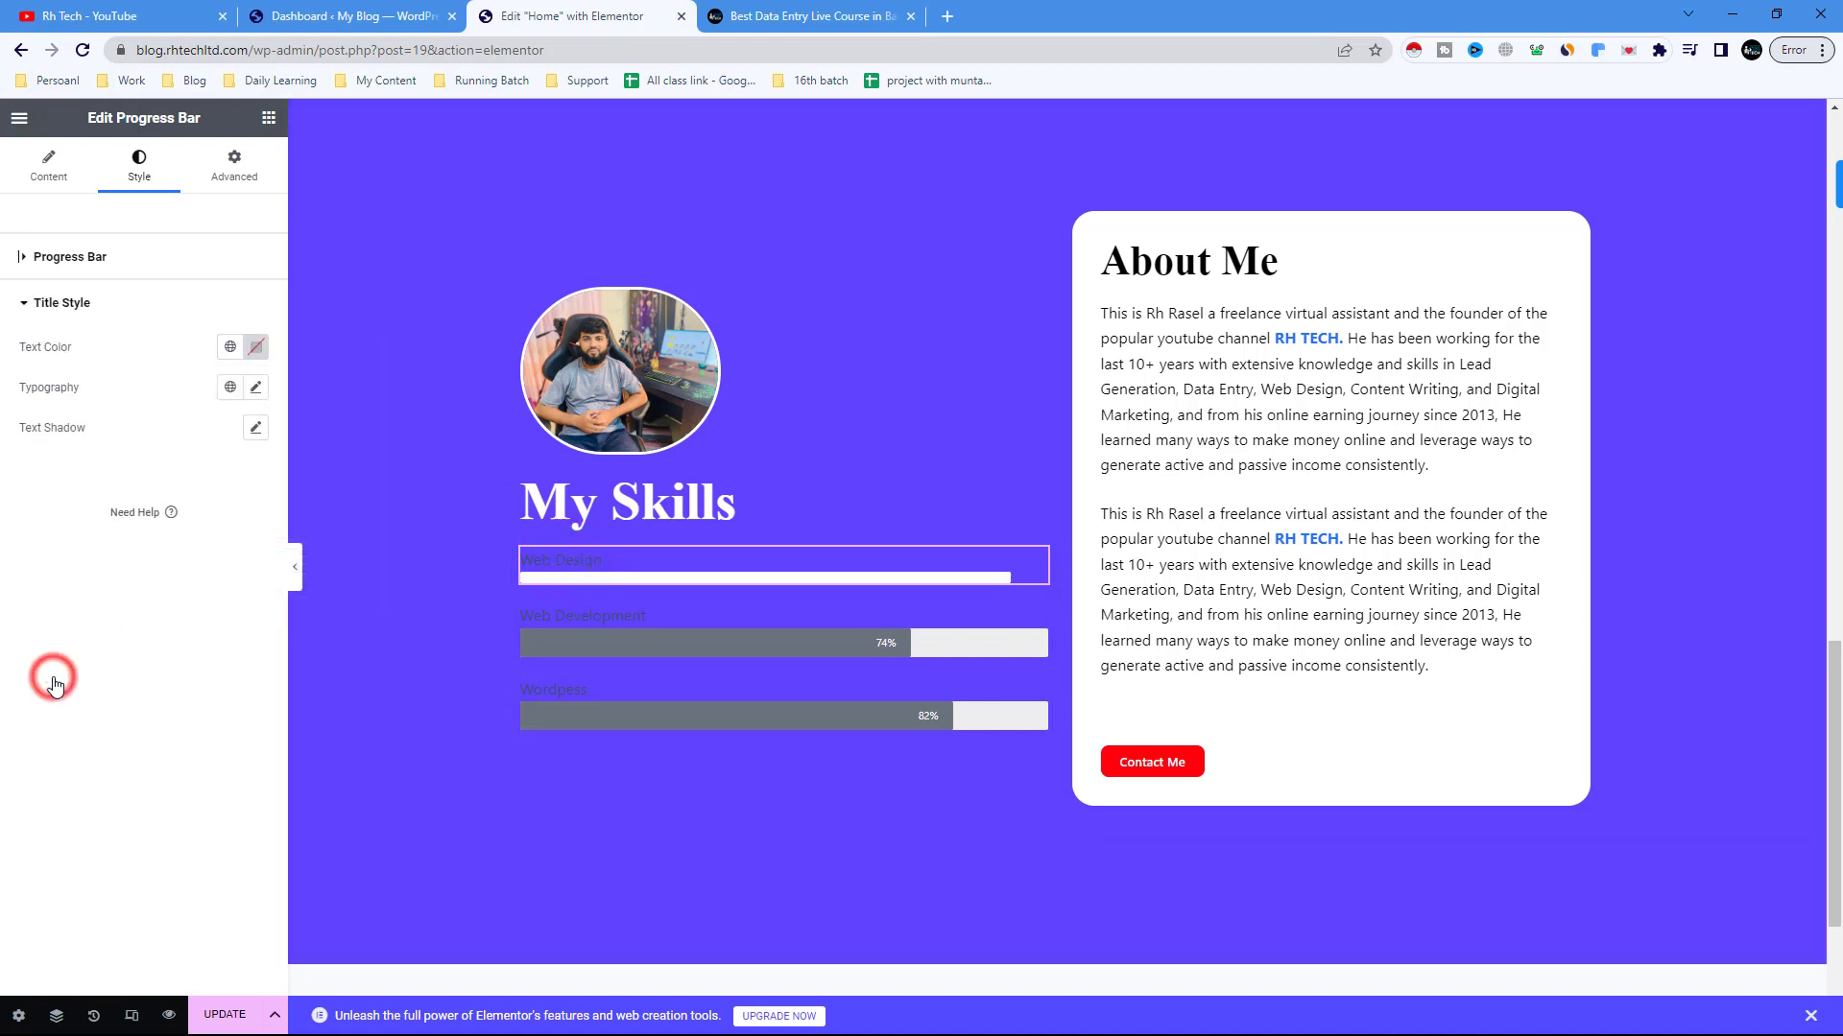
pyautogui.click(255, 347)
pyautogui.moveTo(164, 457); pyautogui.dragTo(147, 425)
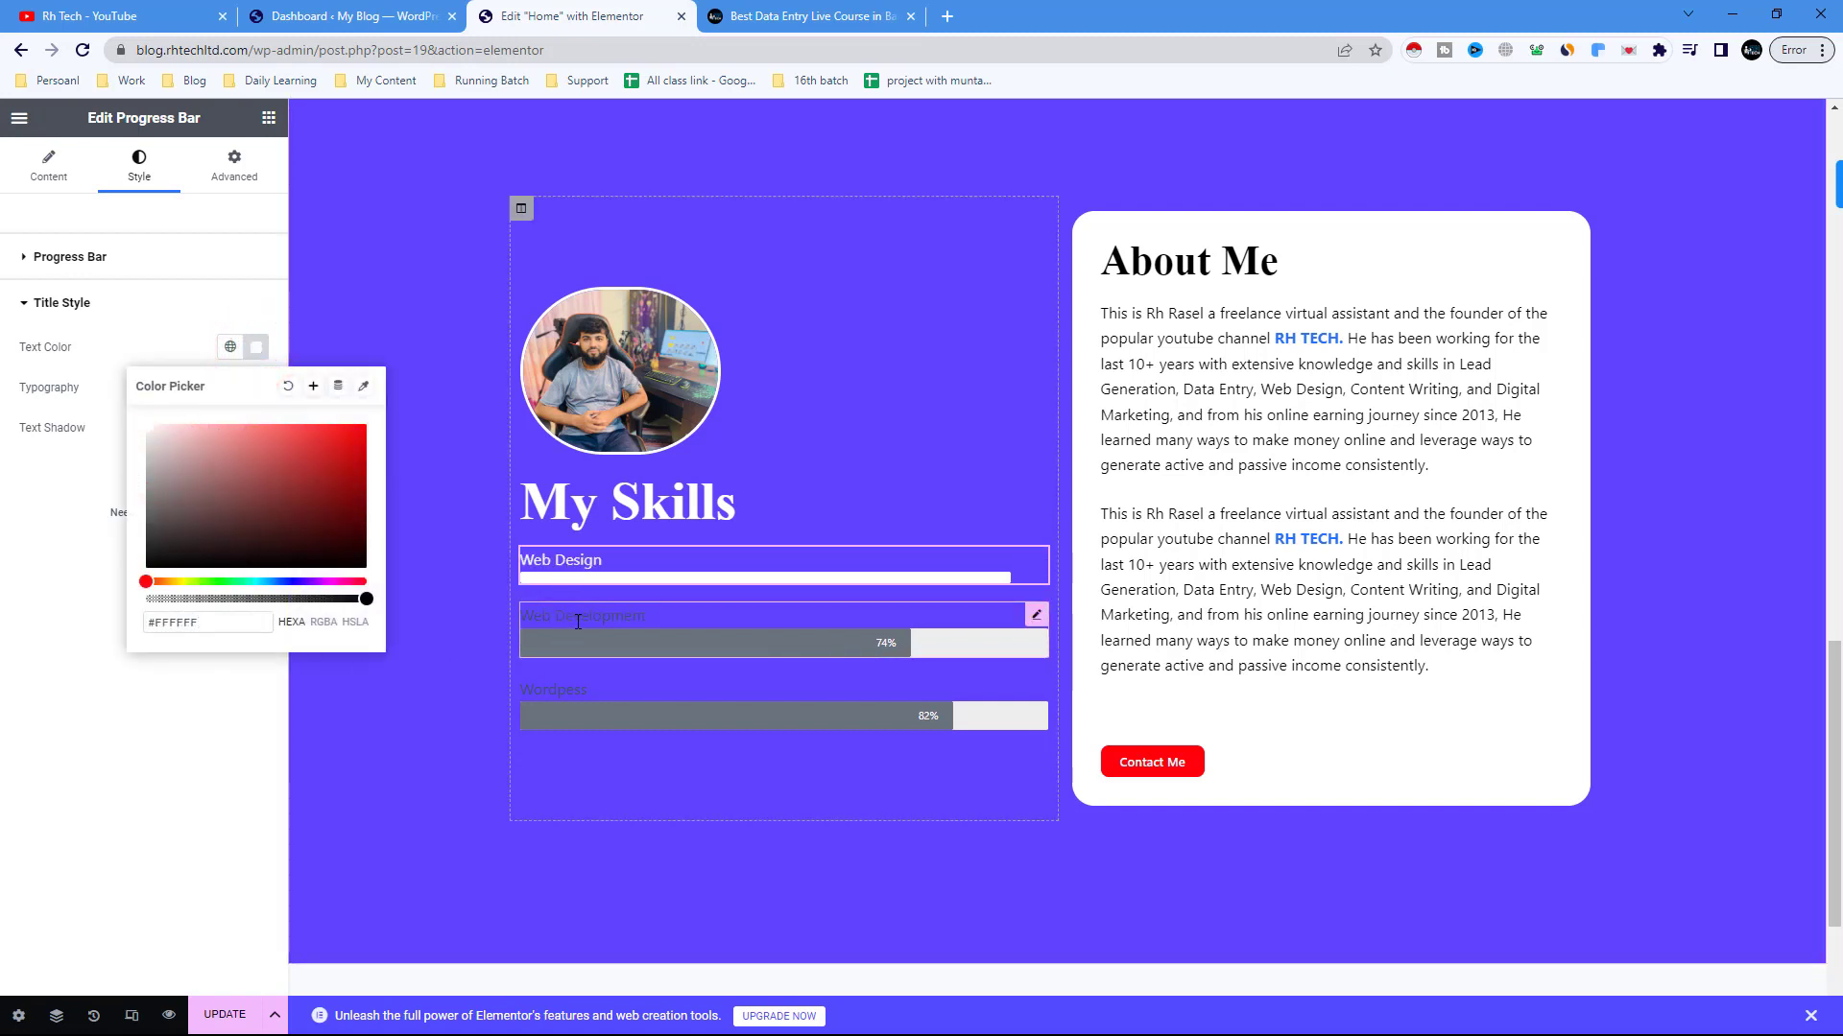
# - Copy the Web Design progress bar's style onto the Web Development and Wordpess progress bars
pyautogui.rightClick(630, 567)
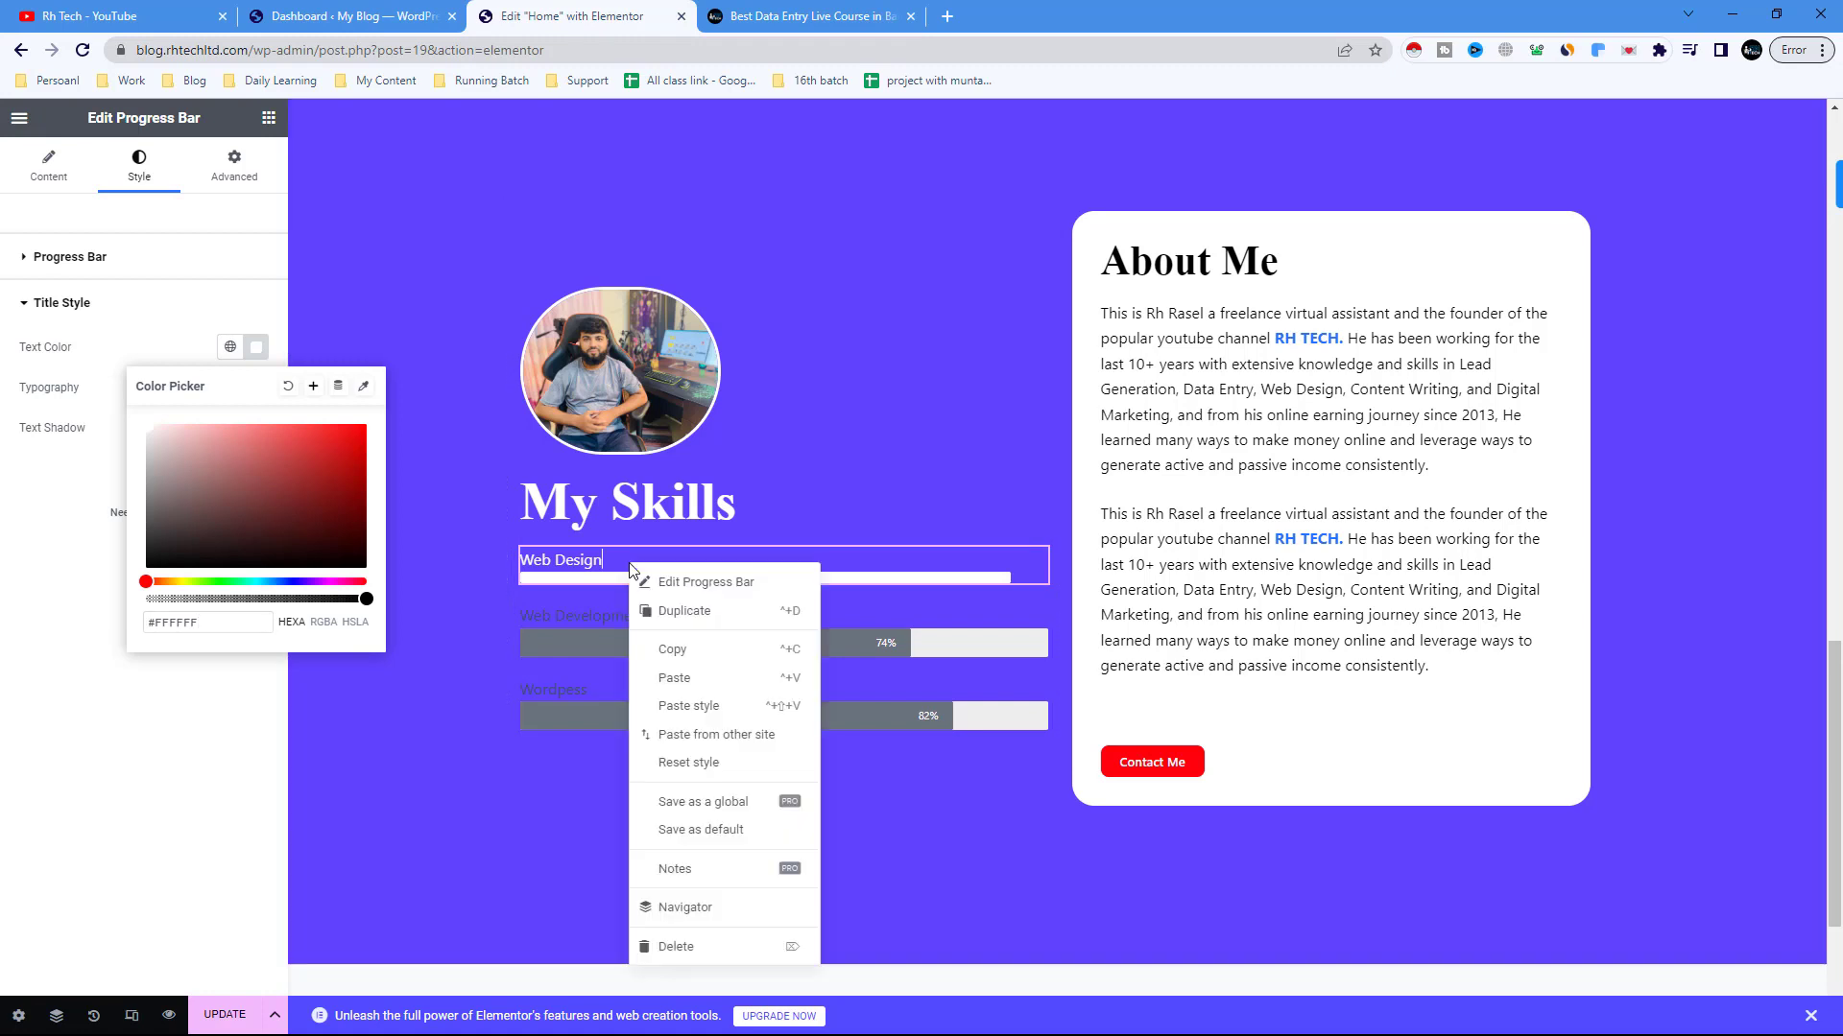
pyautogui.click(691, 647)
pyautogui.rightClick(693, 650)
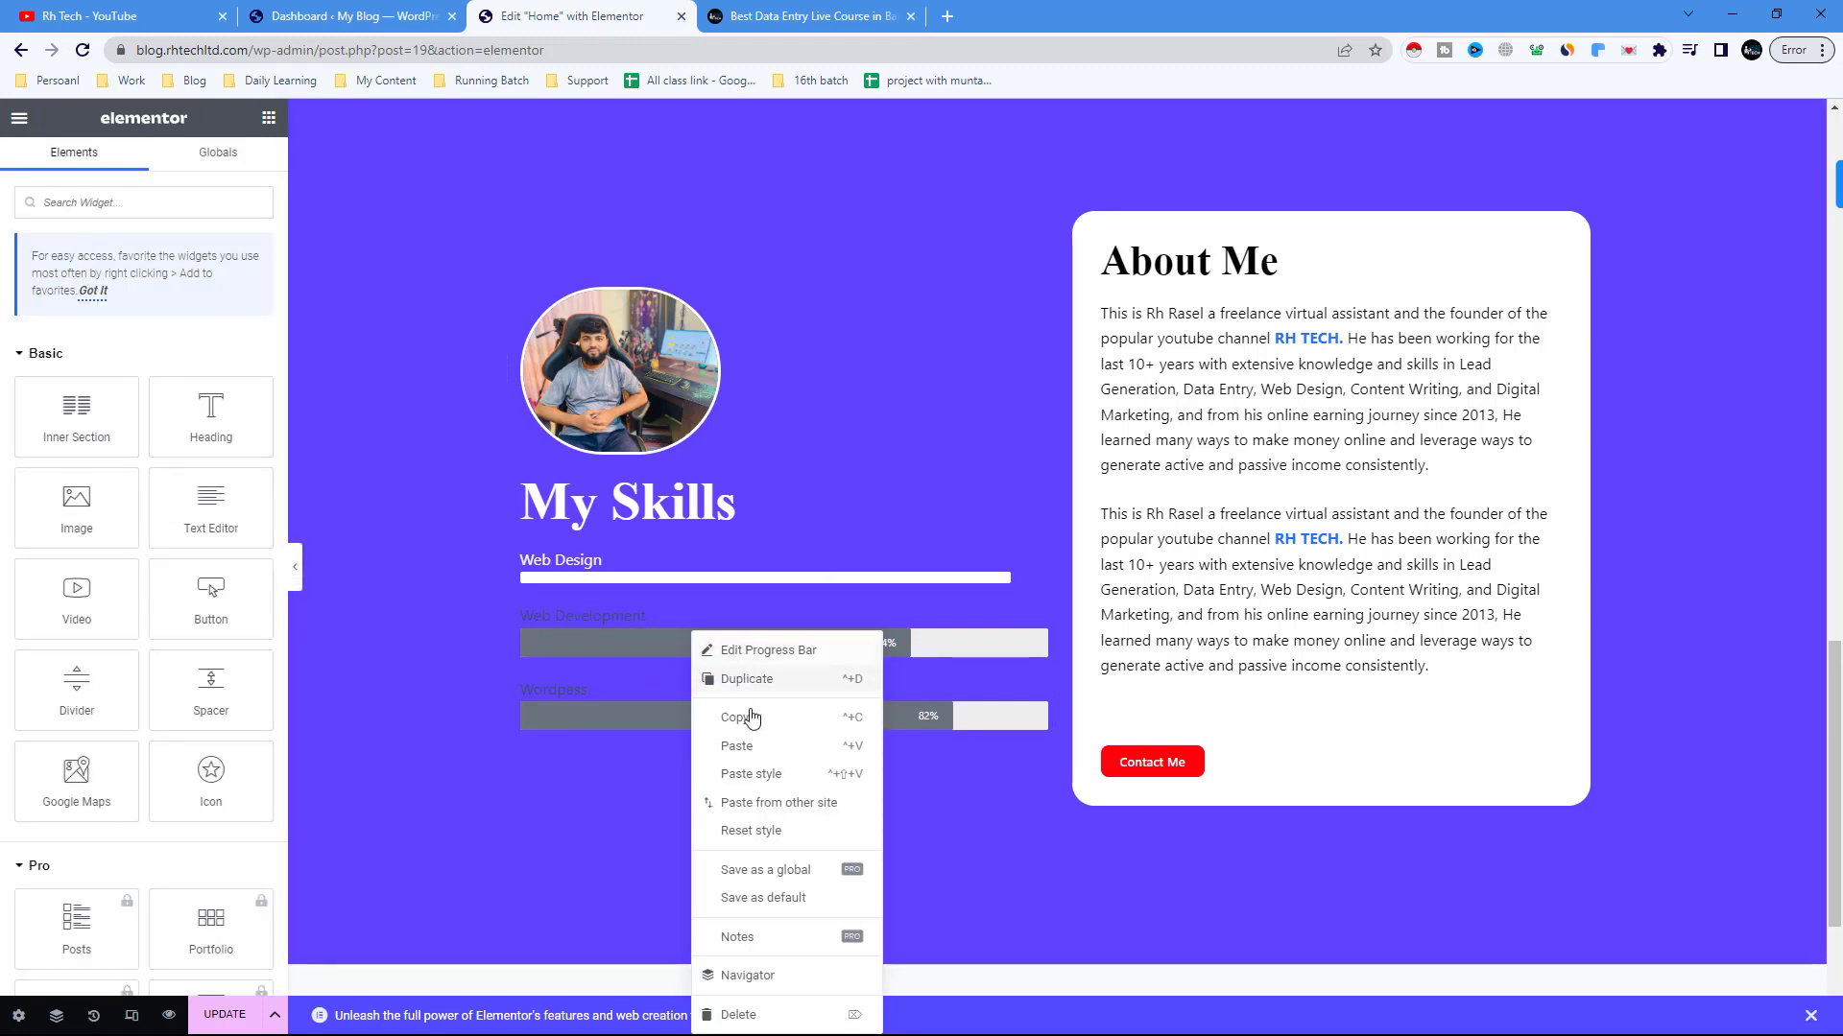
pyautogui.click(752, 774)
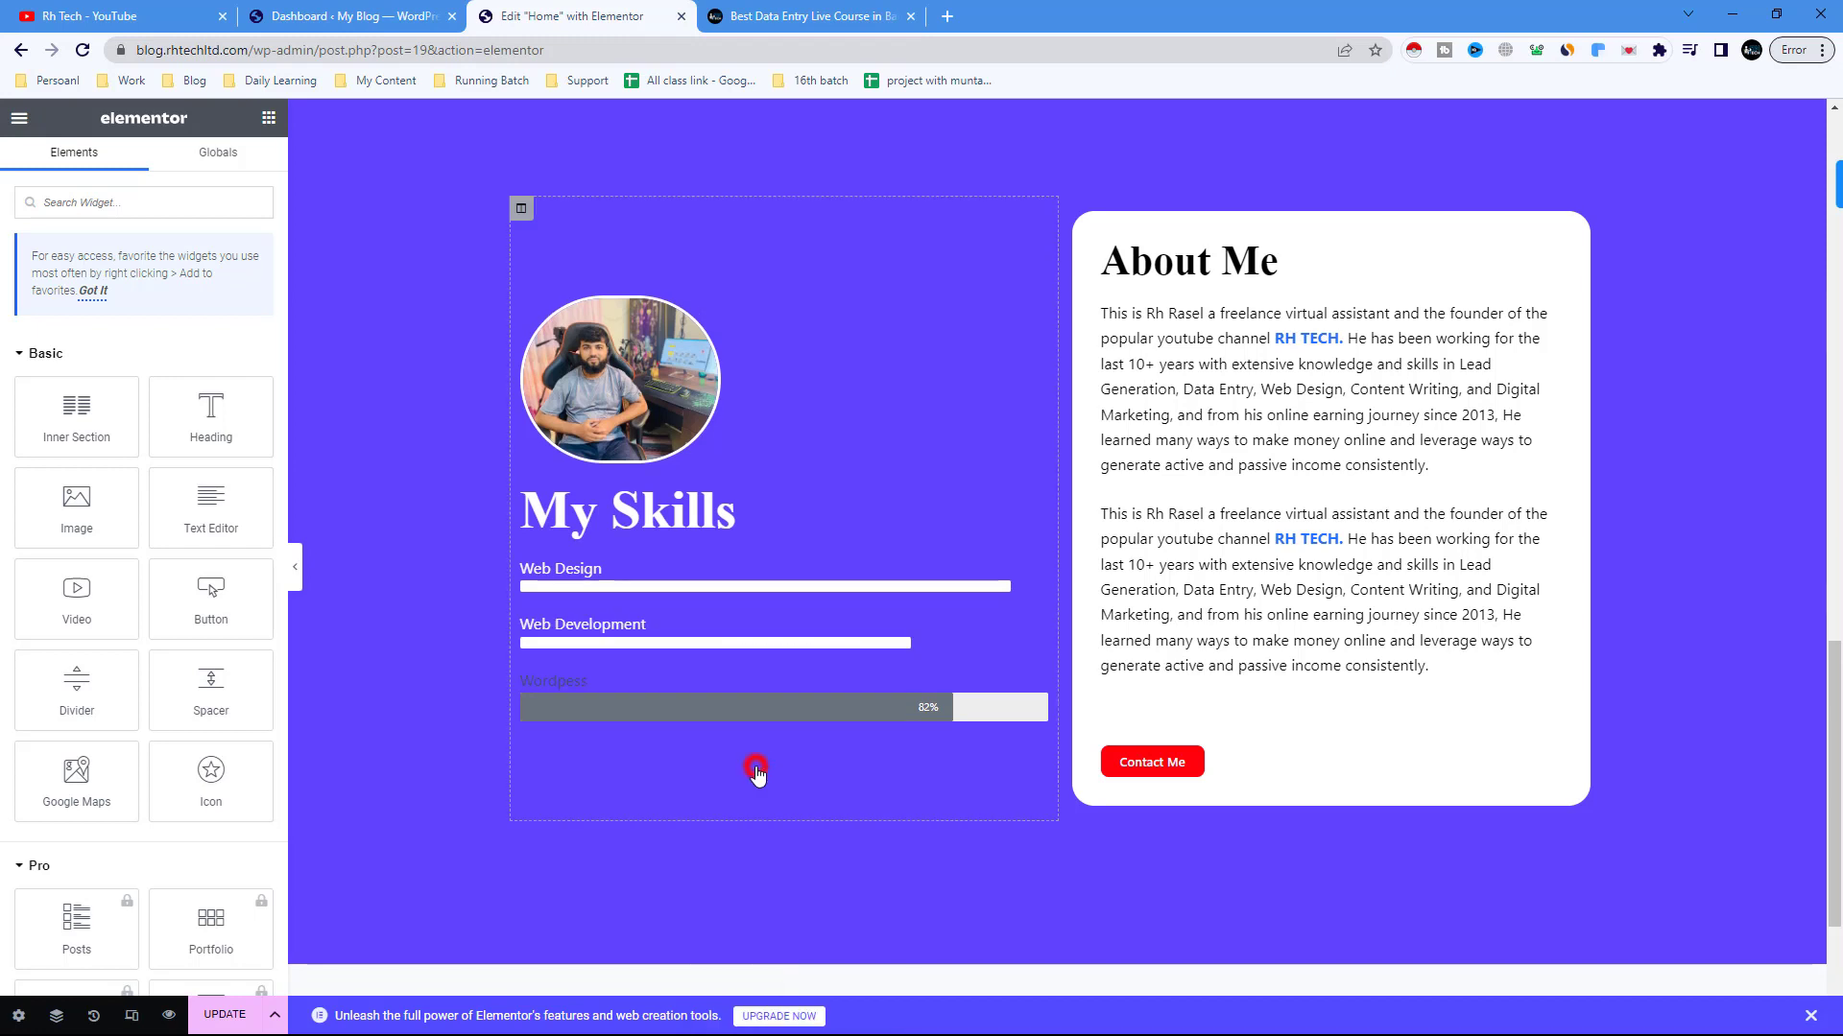
pyautogui.rightClick(611, 705)
pyautogui.click(684, 774)
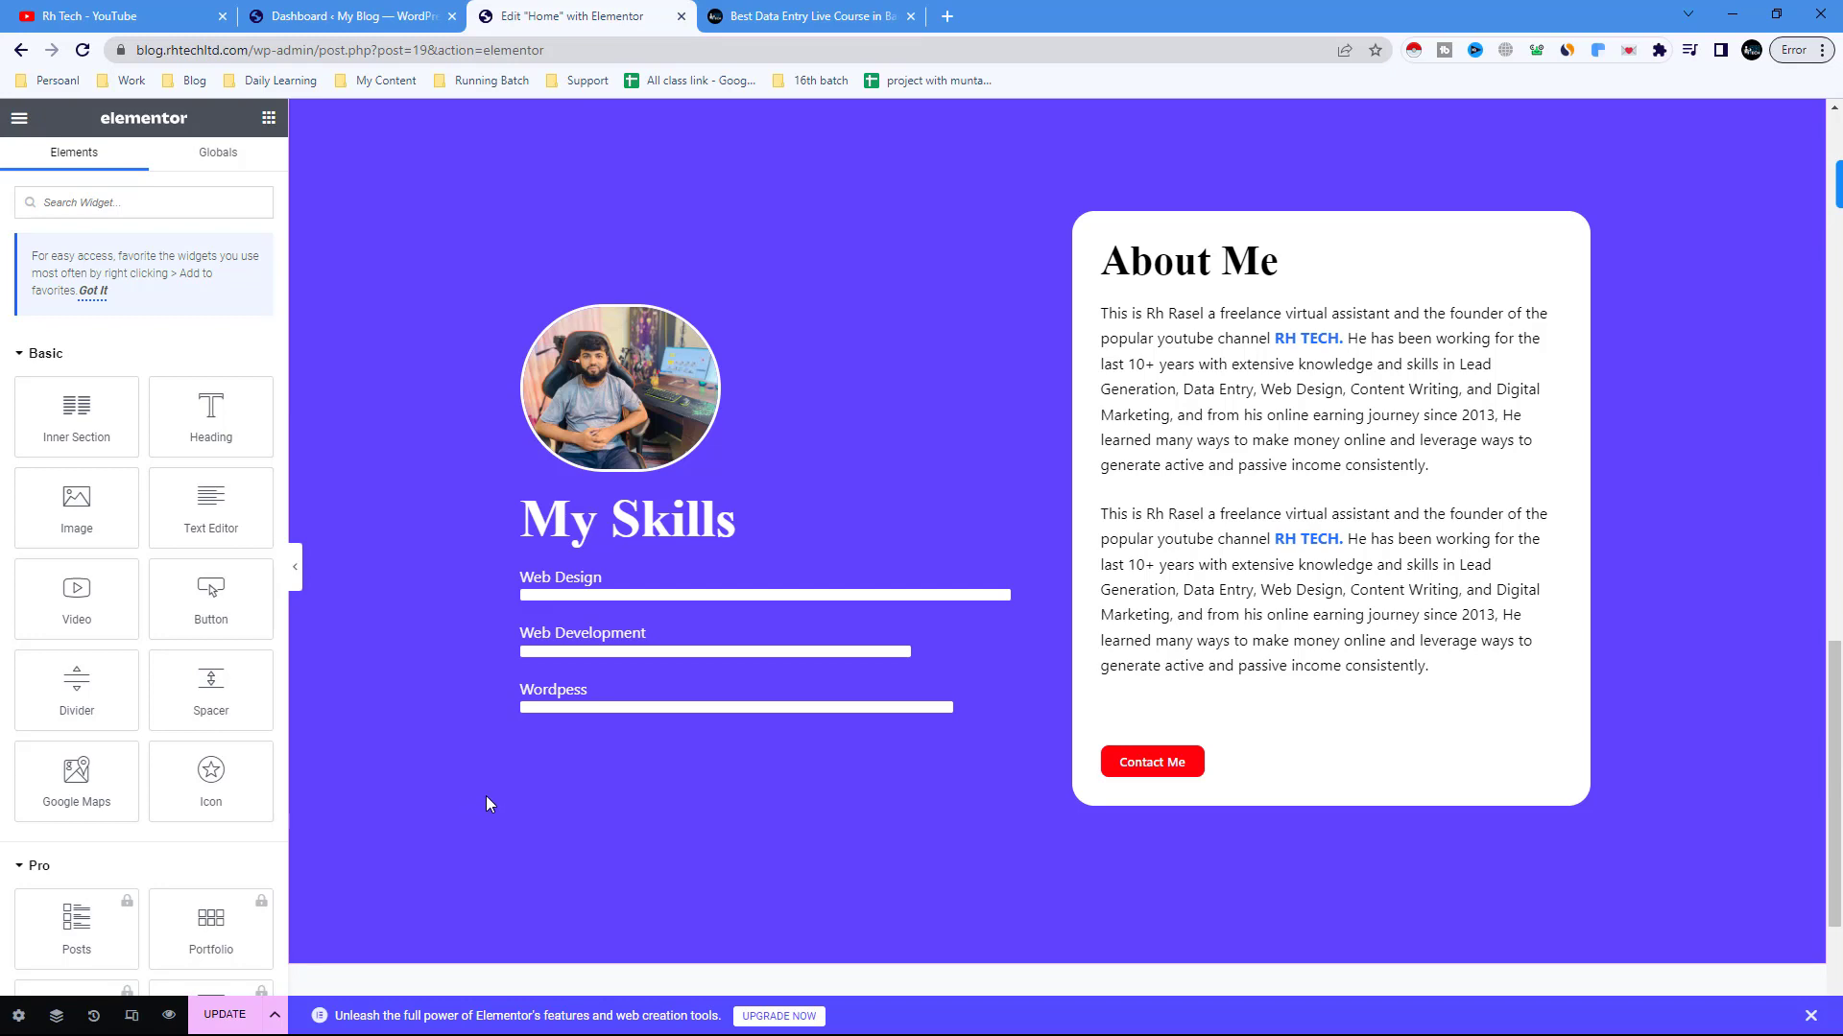
pyautogui.scroll(3, 485, 797)
pyautogui.scroll(-4, 483, 791)
pyautogui.scroll(2, 483, 796)
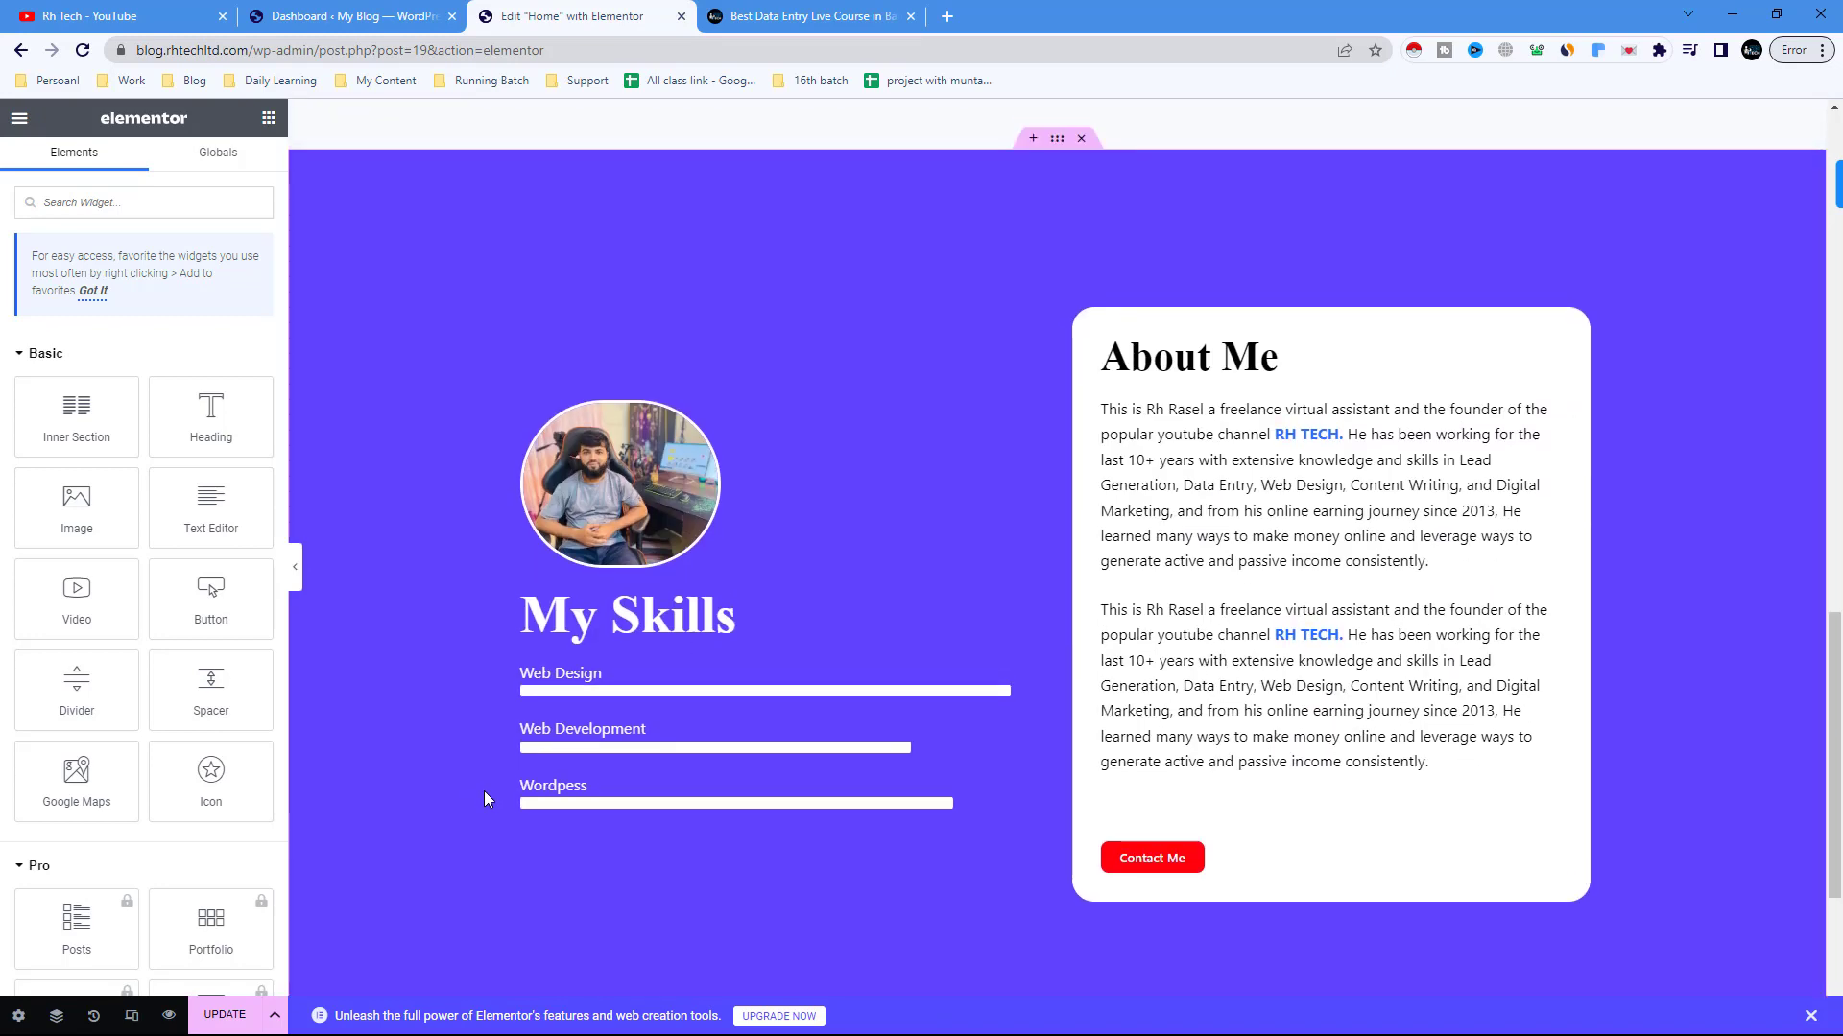
pyautogui.scroll(-3, 547, 782)
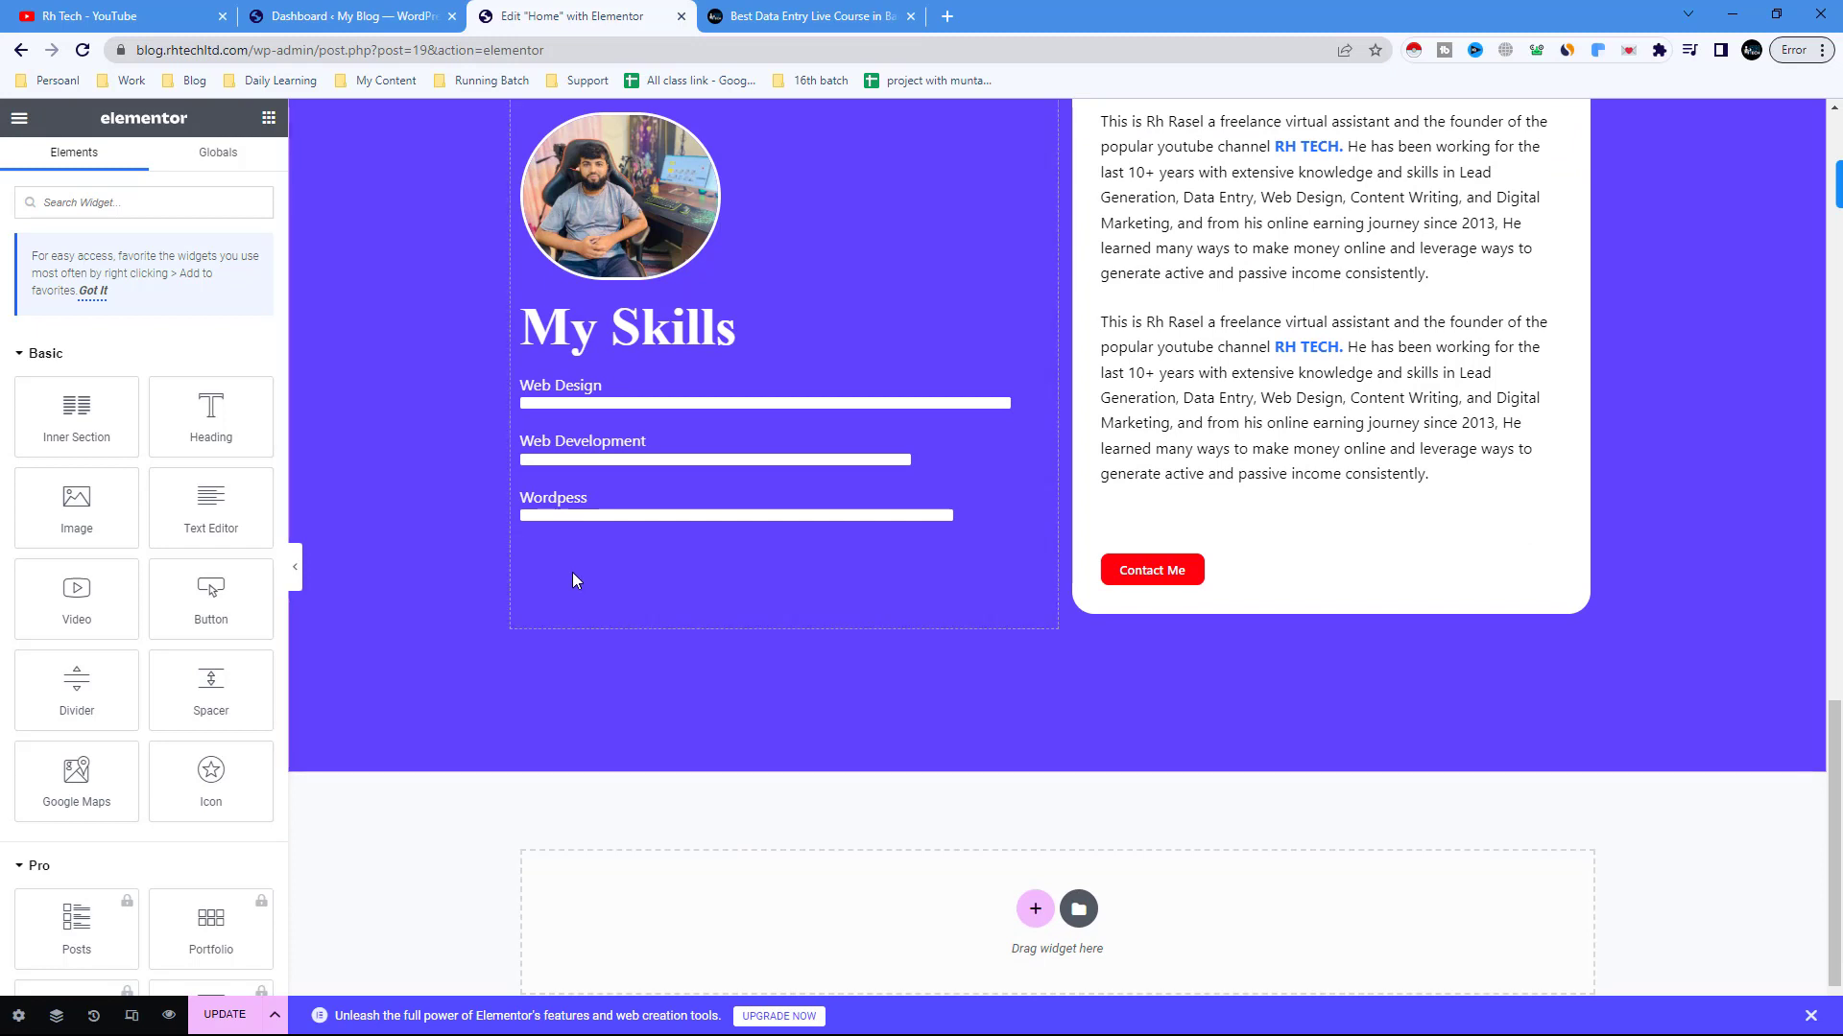
pyautogui.scroll(2, 602, 578)
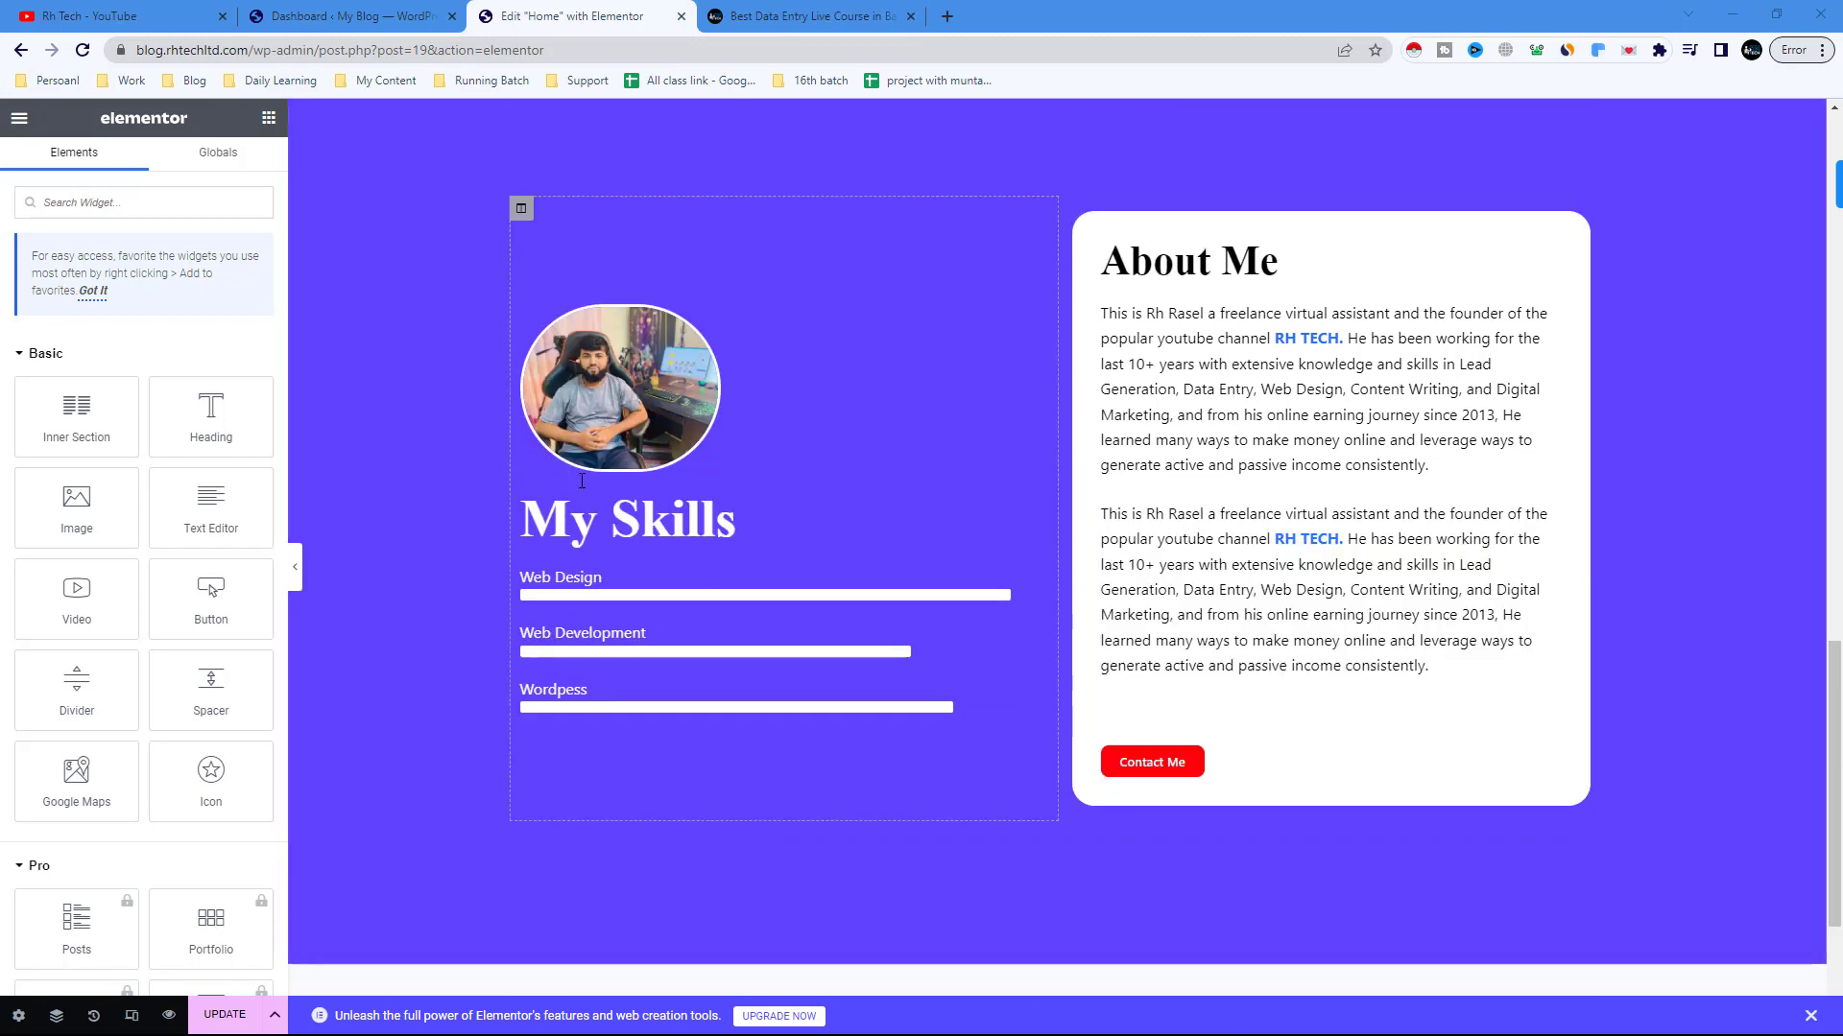
# - Find the Social Icons widget and place it below the Wordpess progress bar in the My Skills column
pyautogui.click(268, 123)
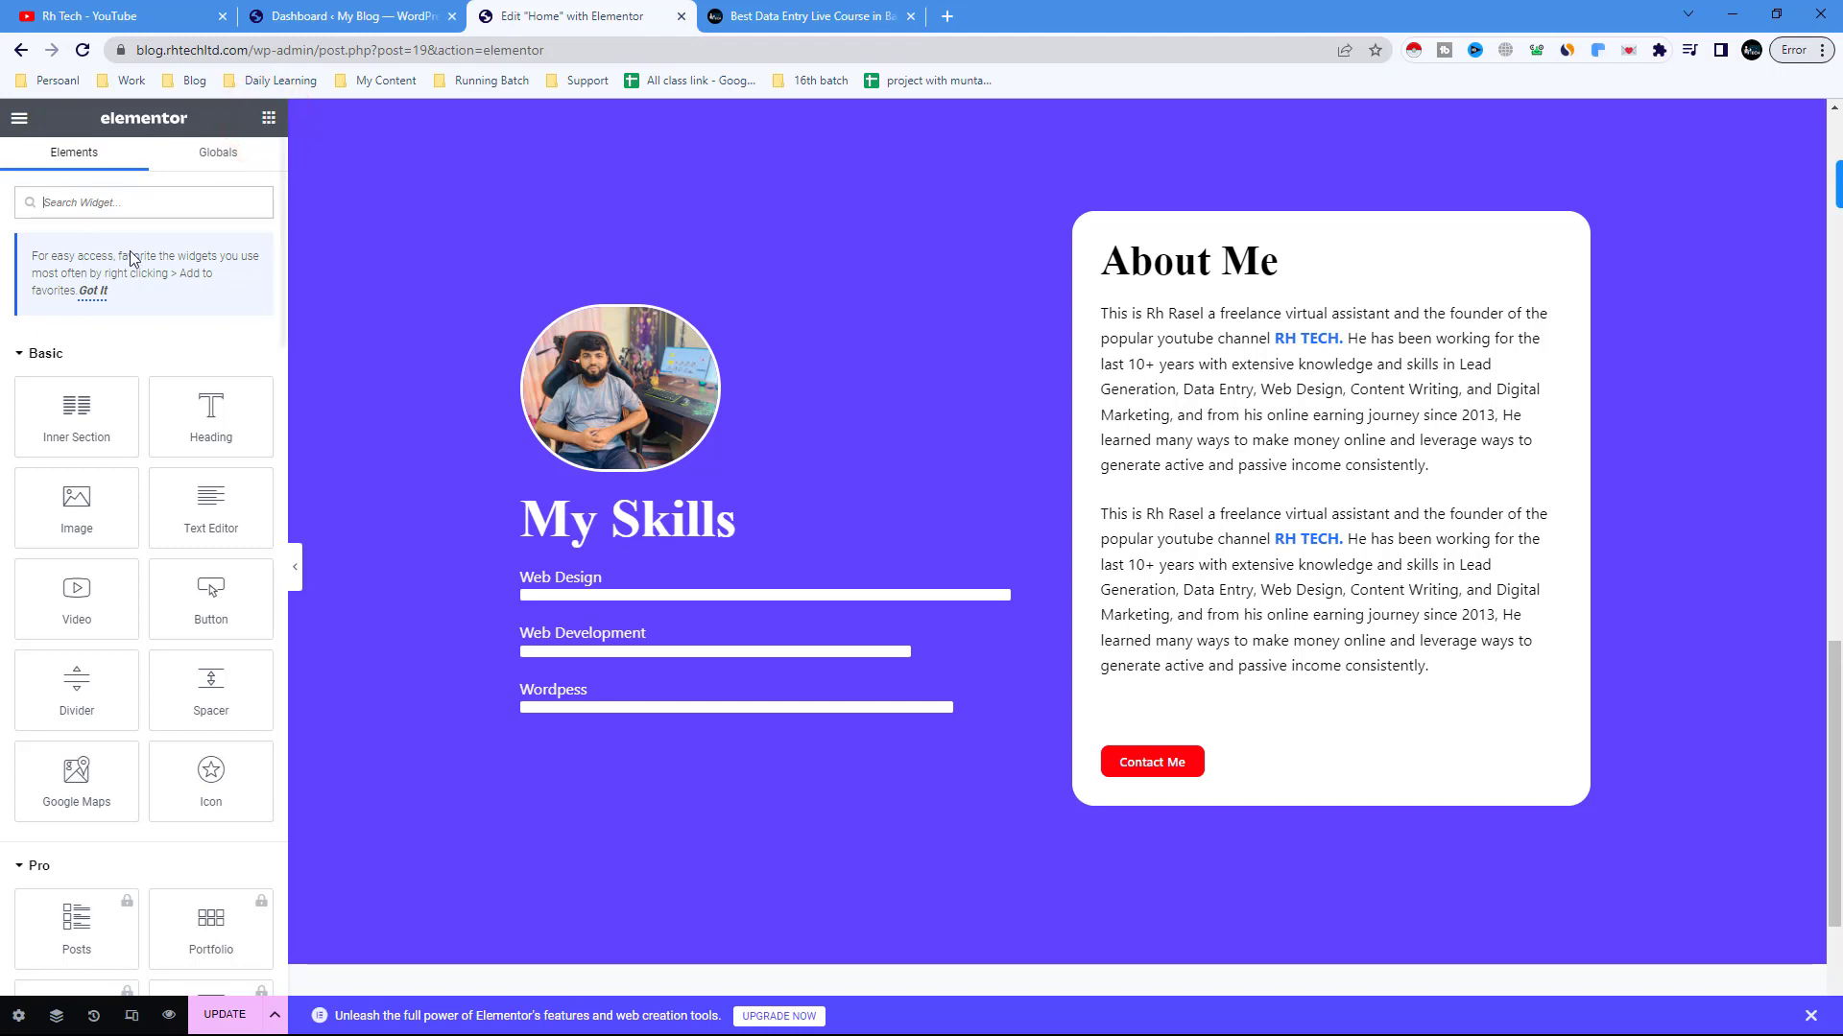
pyautogui.scroll(-8, 153, 471)
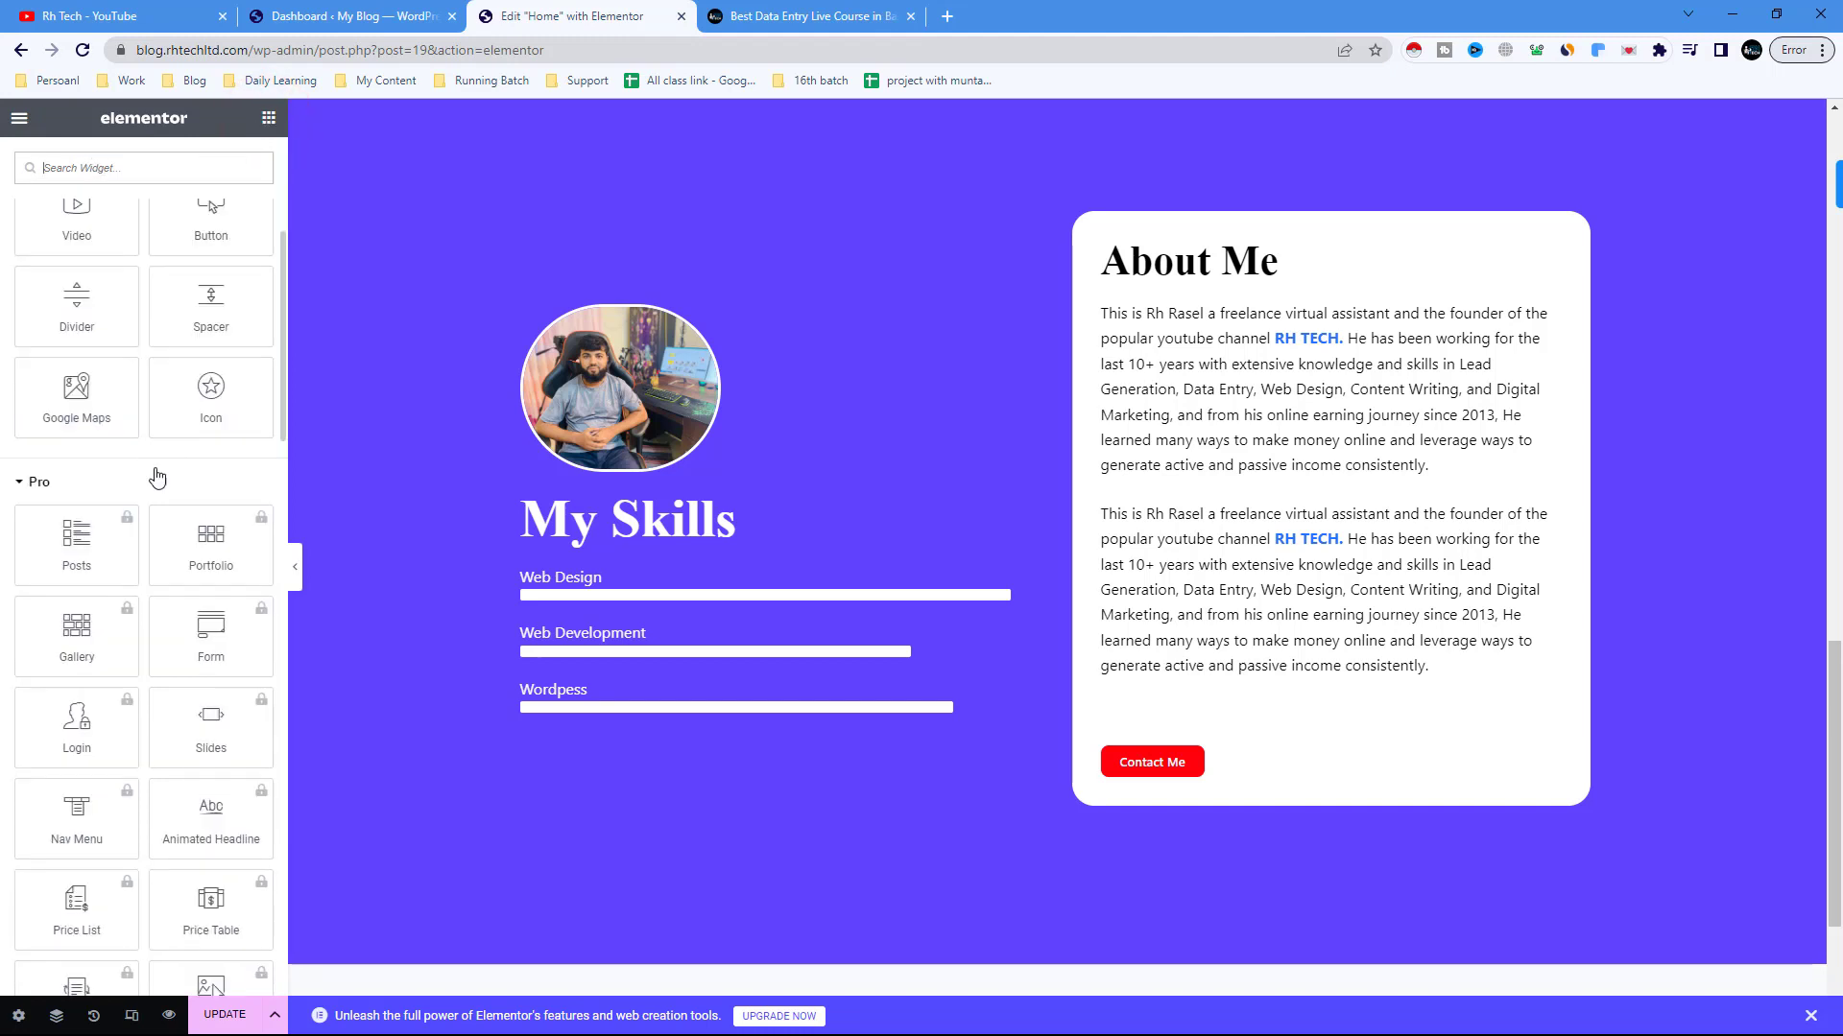
pyautogui.scroll(3, 158, 482)
pyautogui.scroll(5, 159, 482)
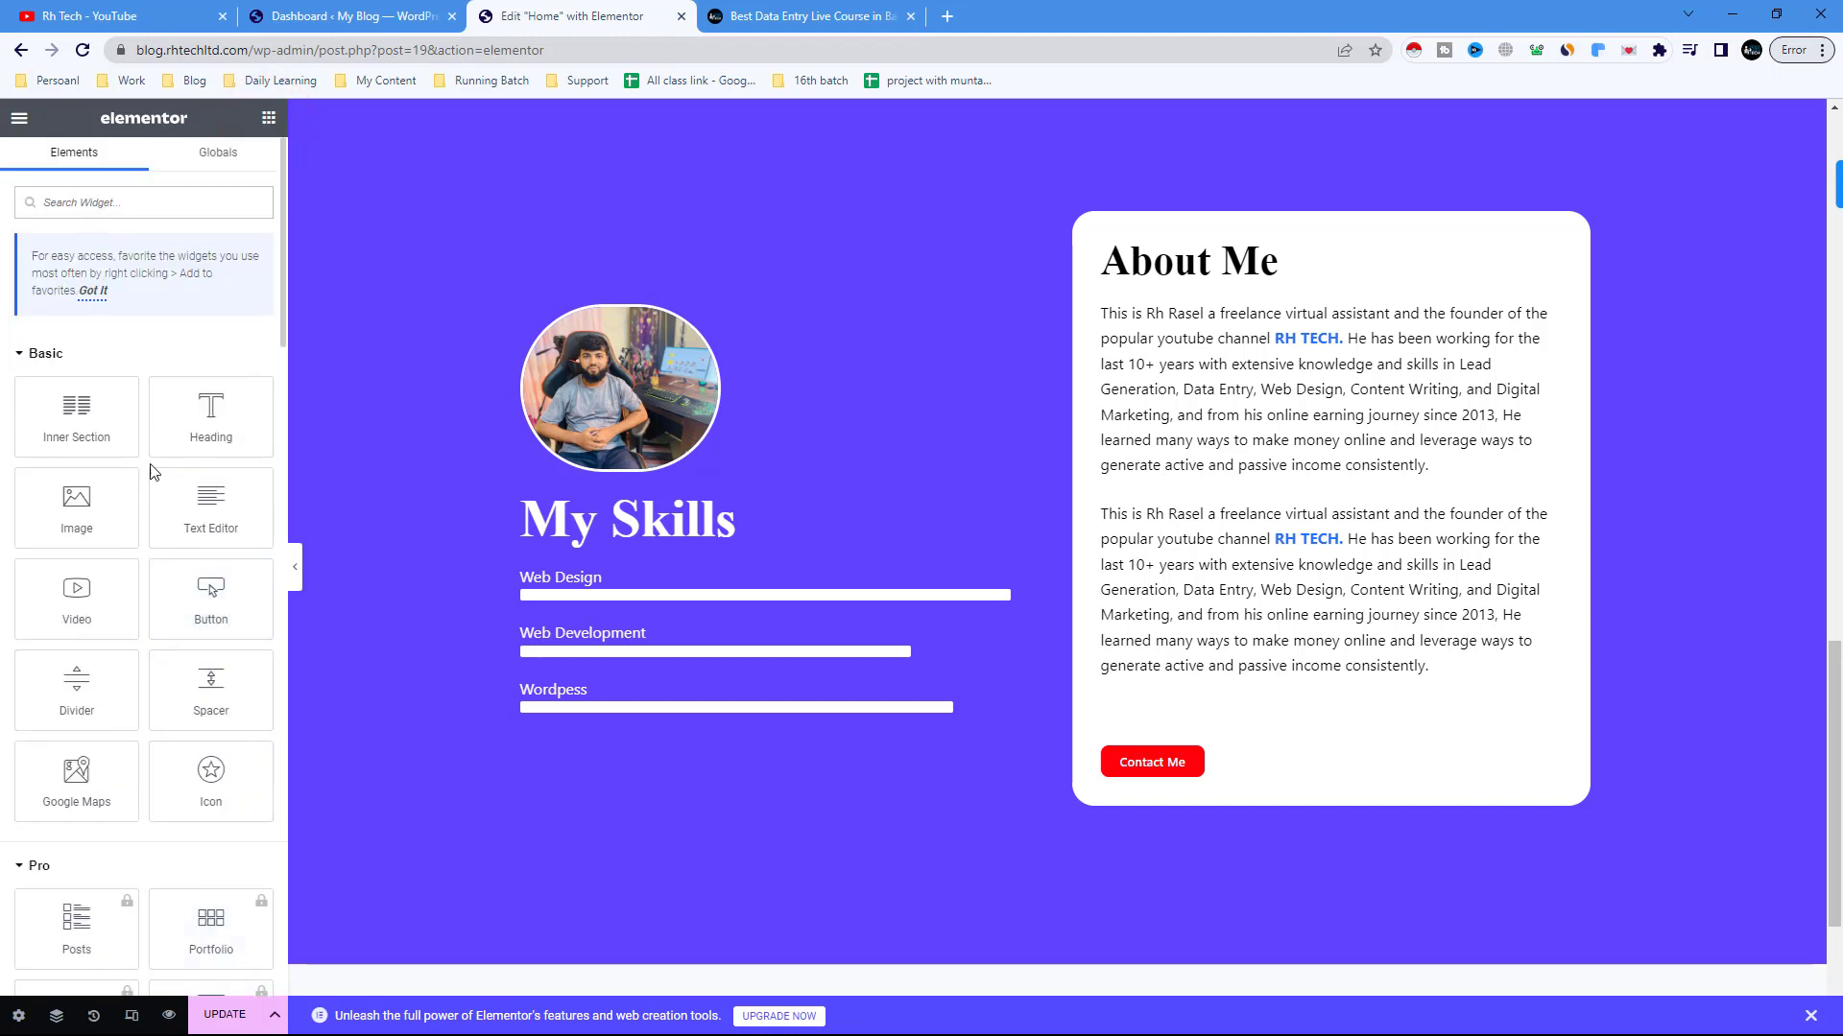
pyautogui.click(67, 201)
pyautogui.write('soc')
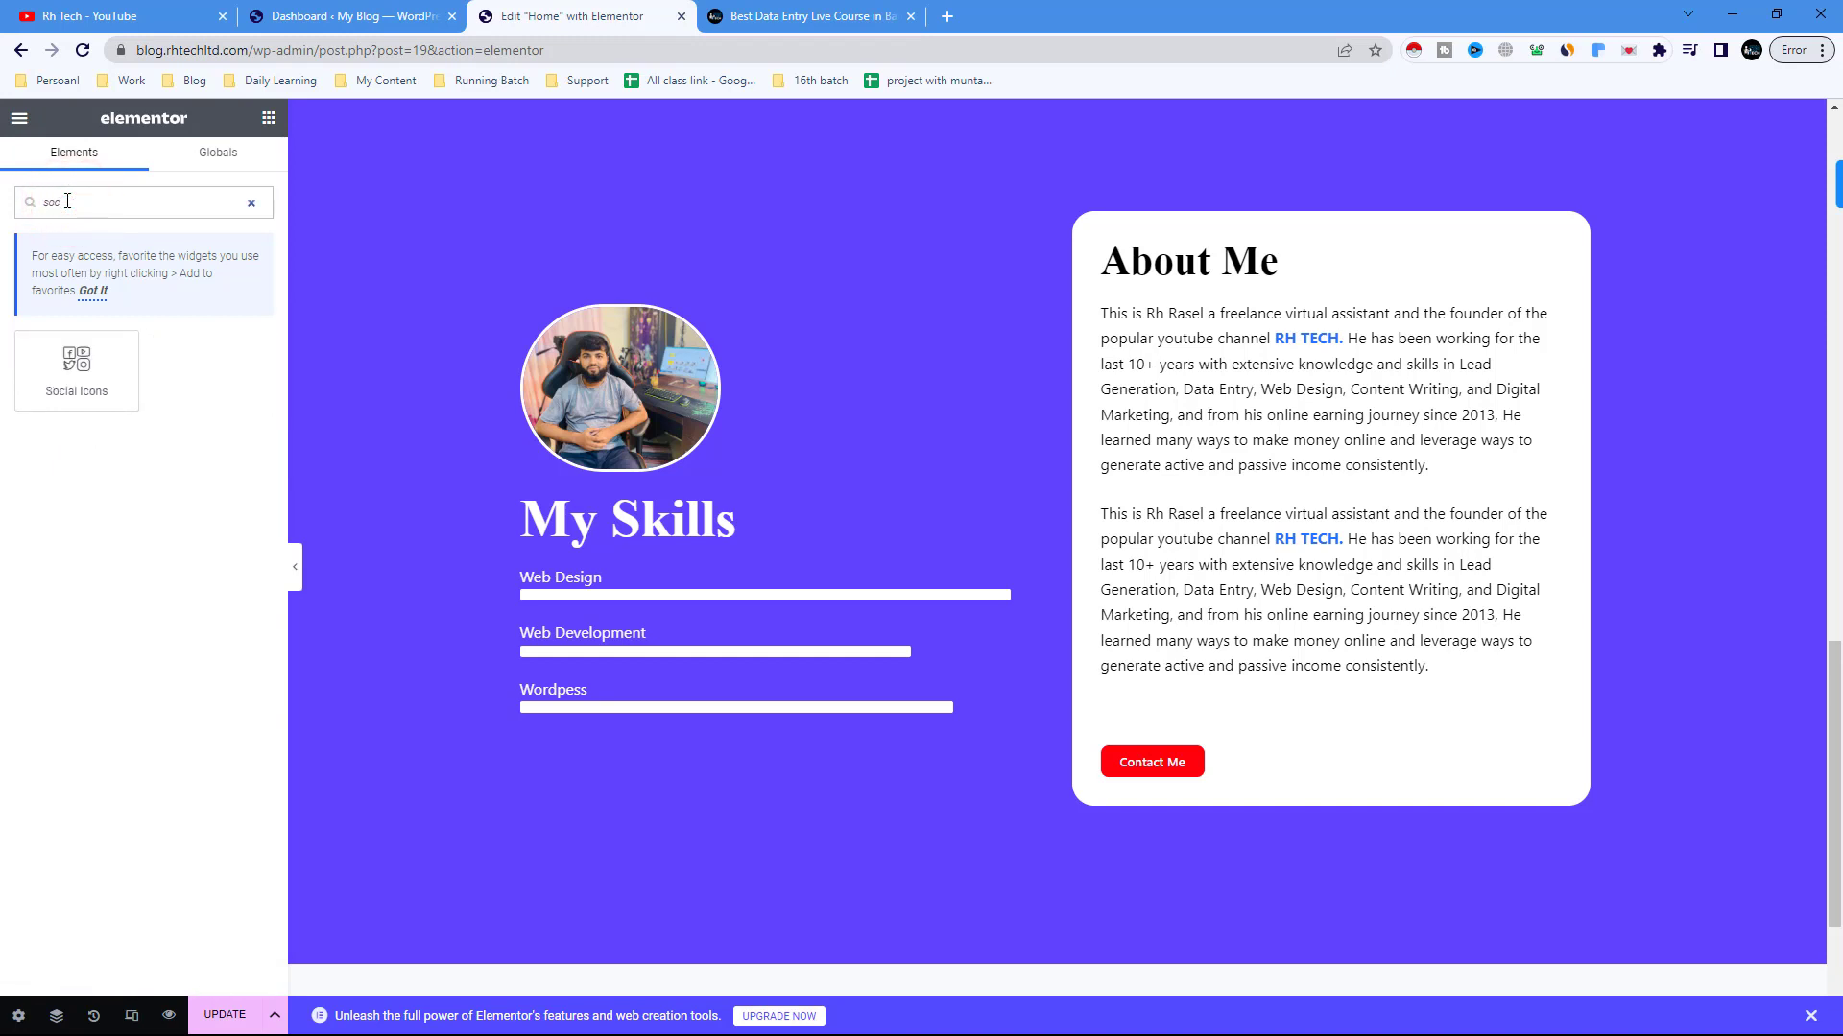
pyautogui.write('i')
pyautogui.moveTo(76, 389); pyautogui.dragTo(668, 742)
pyautogui.moveTo(782, 839); pyautogui.dragTo(682, 710)
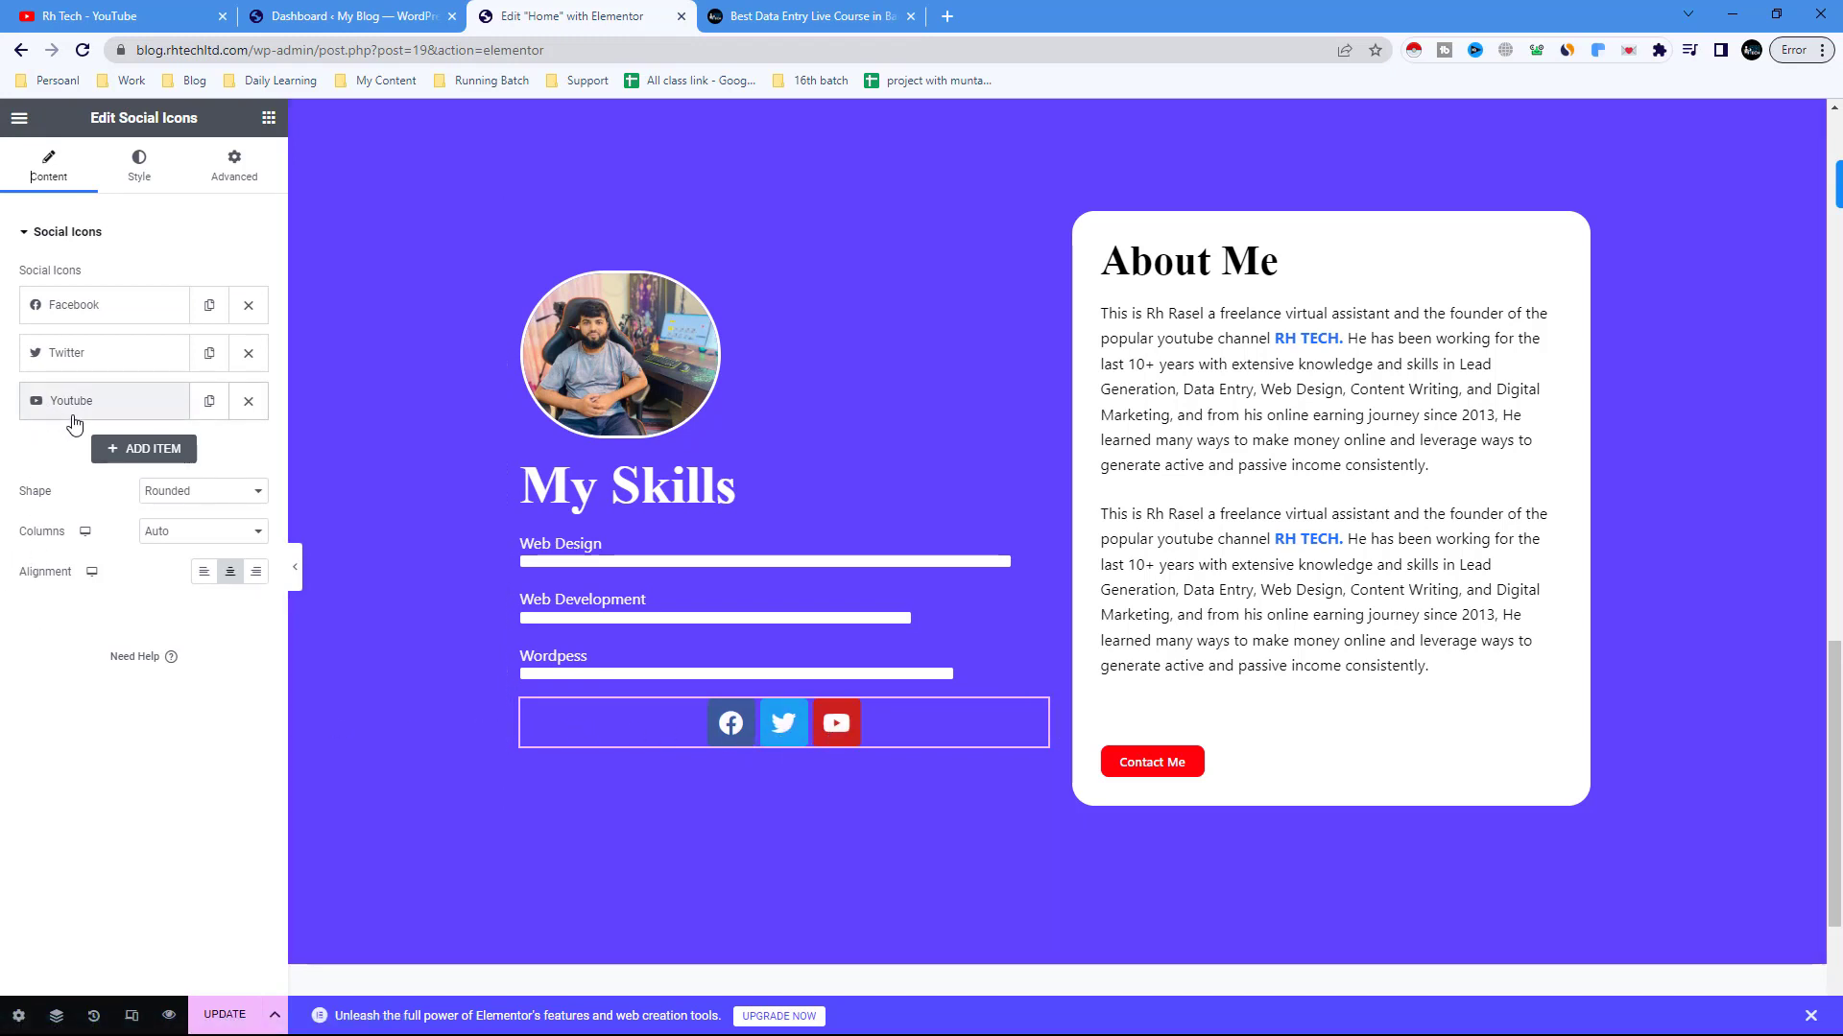
# - Add an Instagram icon from the icon library to the social icons and remove the Twitter item
pyautogui.click(138, 453)
pyautogui.moveTo(82, 593)
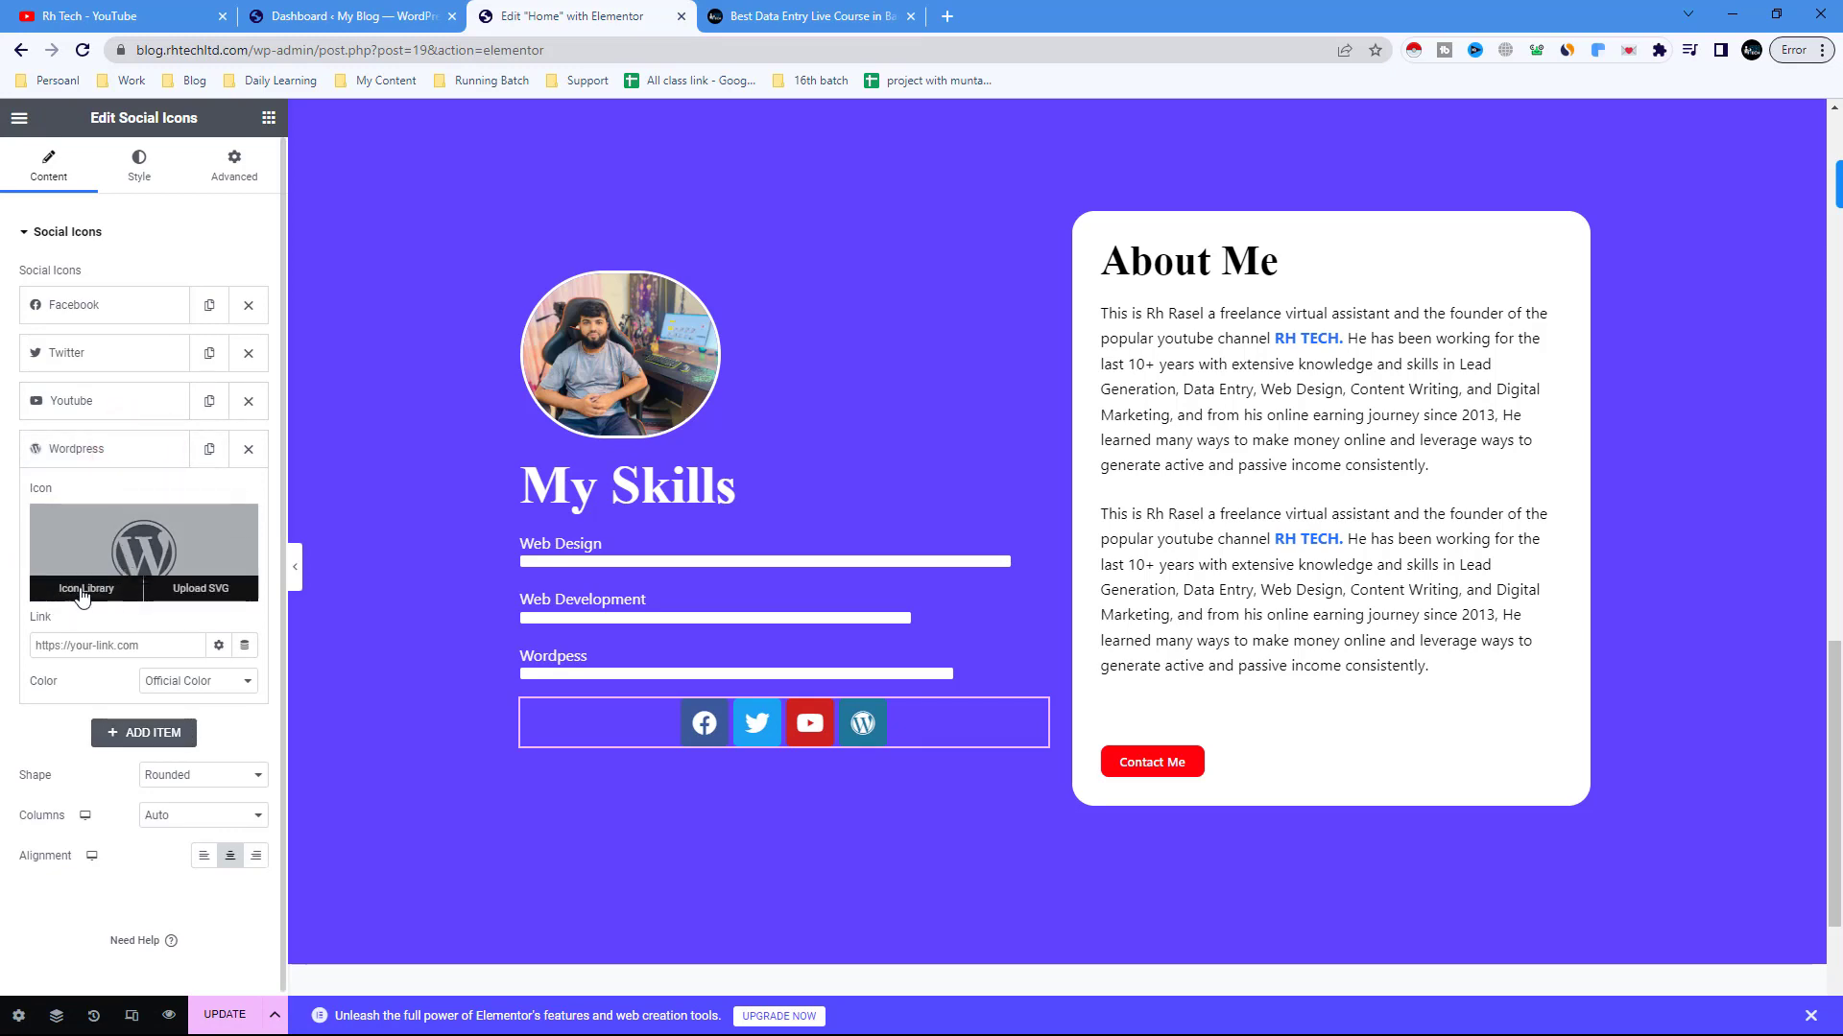
pyautogui.click(85, 592)
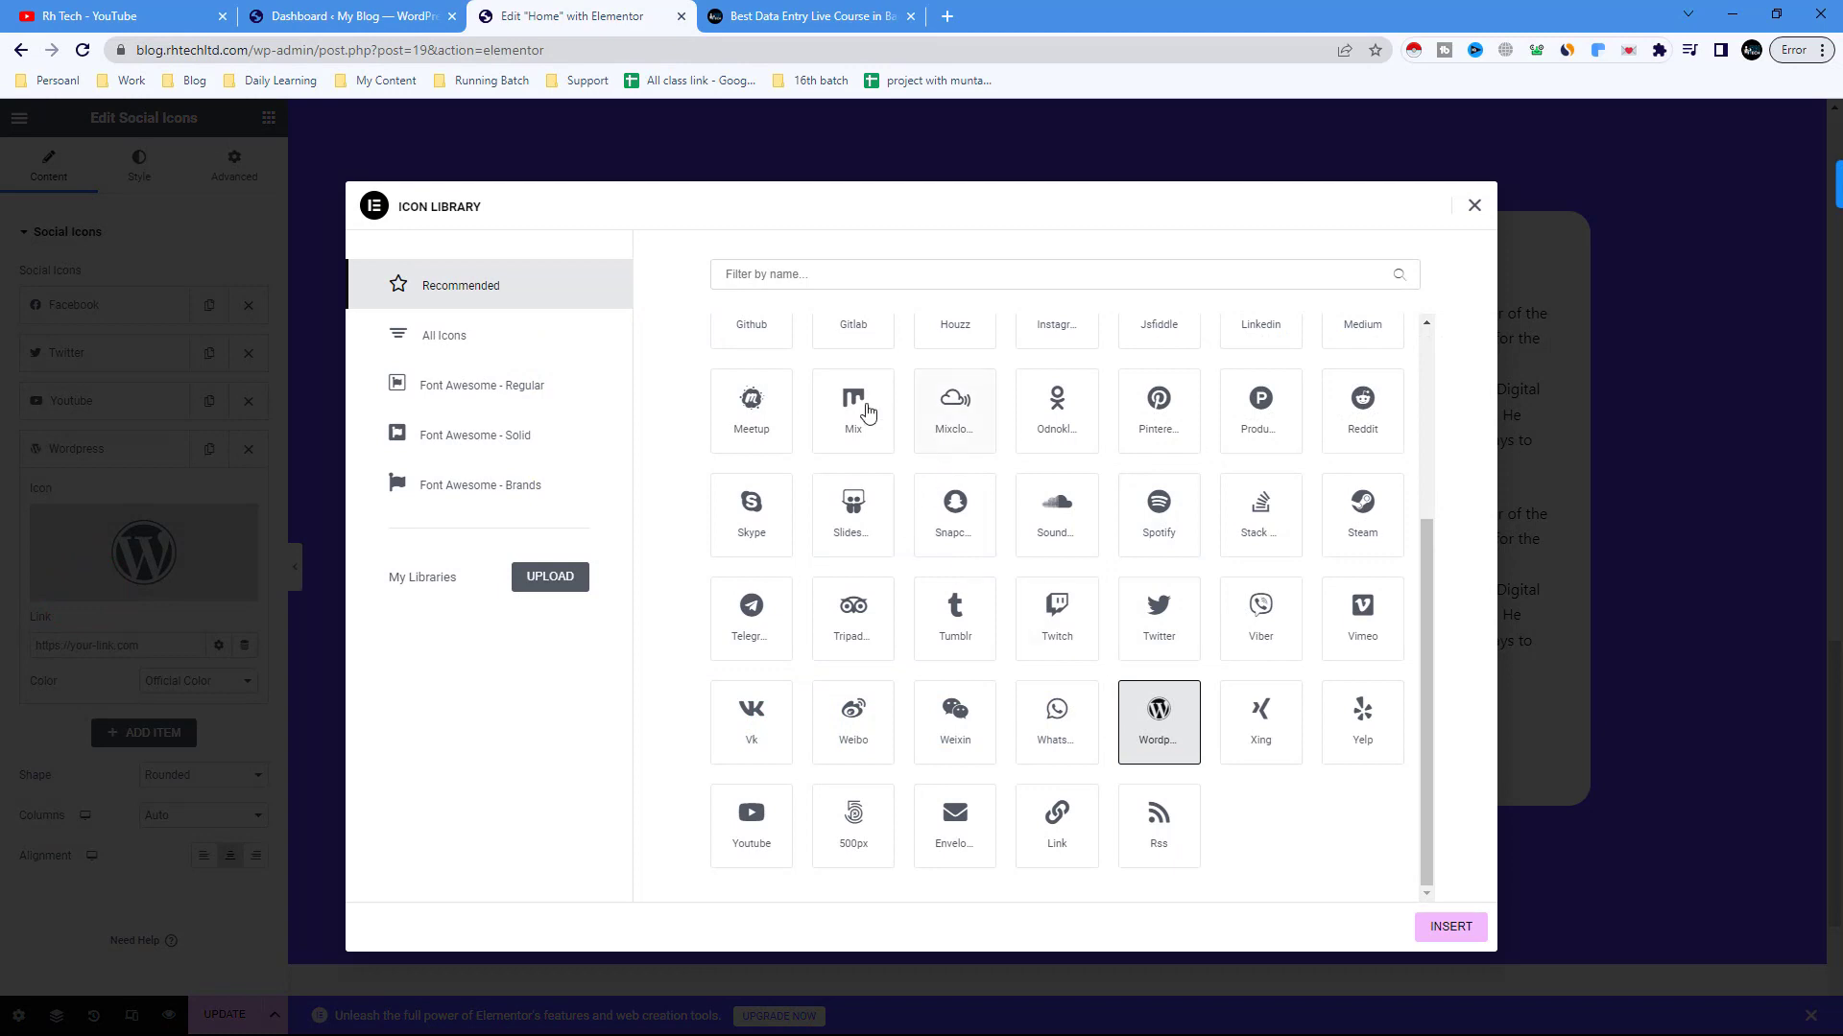
pyautogui.click(809, 271)
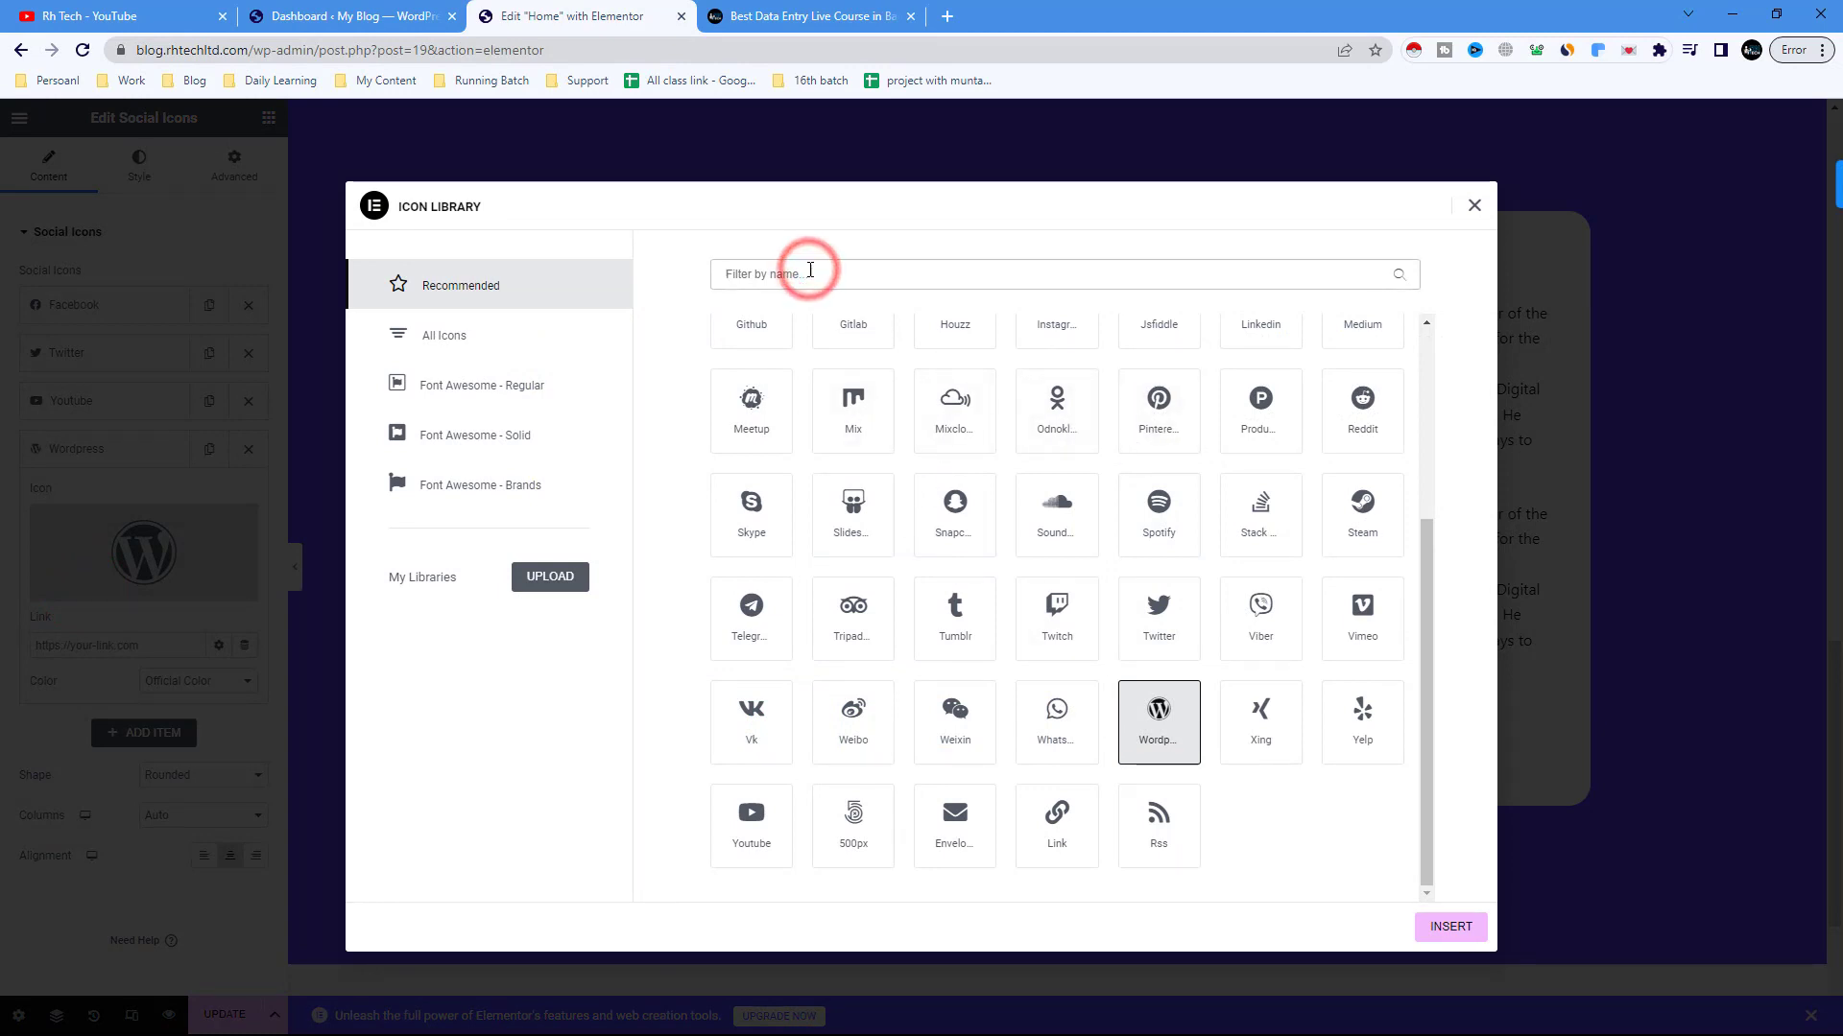
pyautogui.write('ins')
pyautogui.click(716, 404)
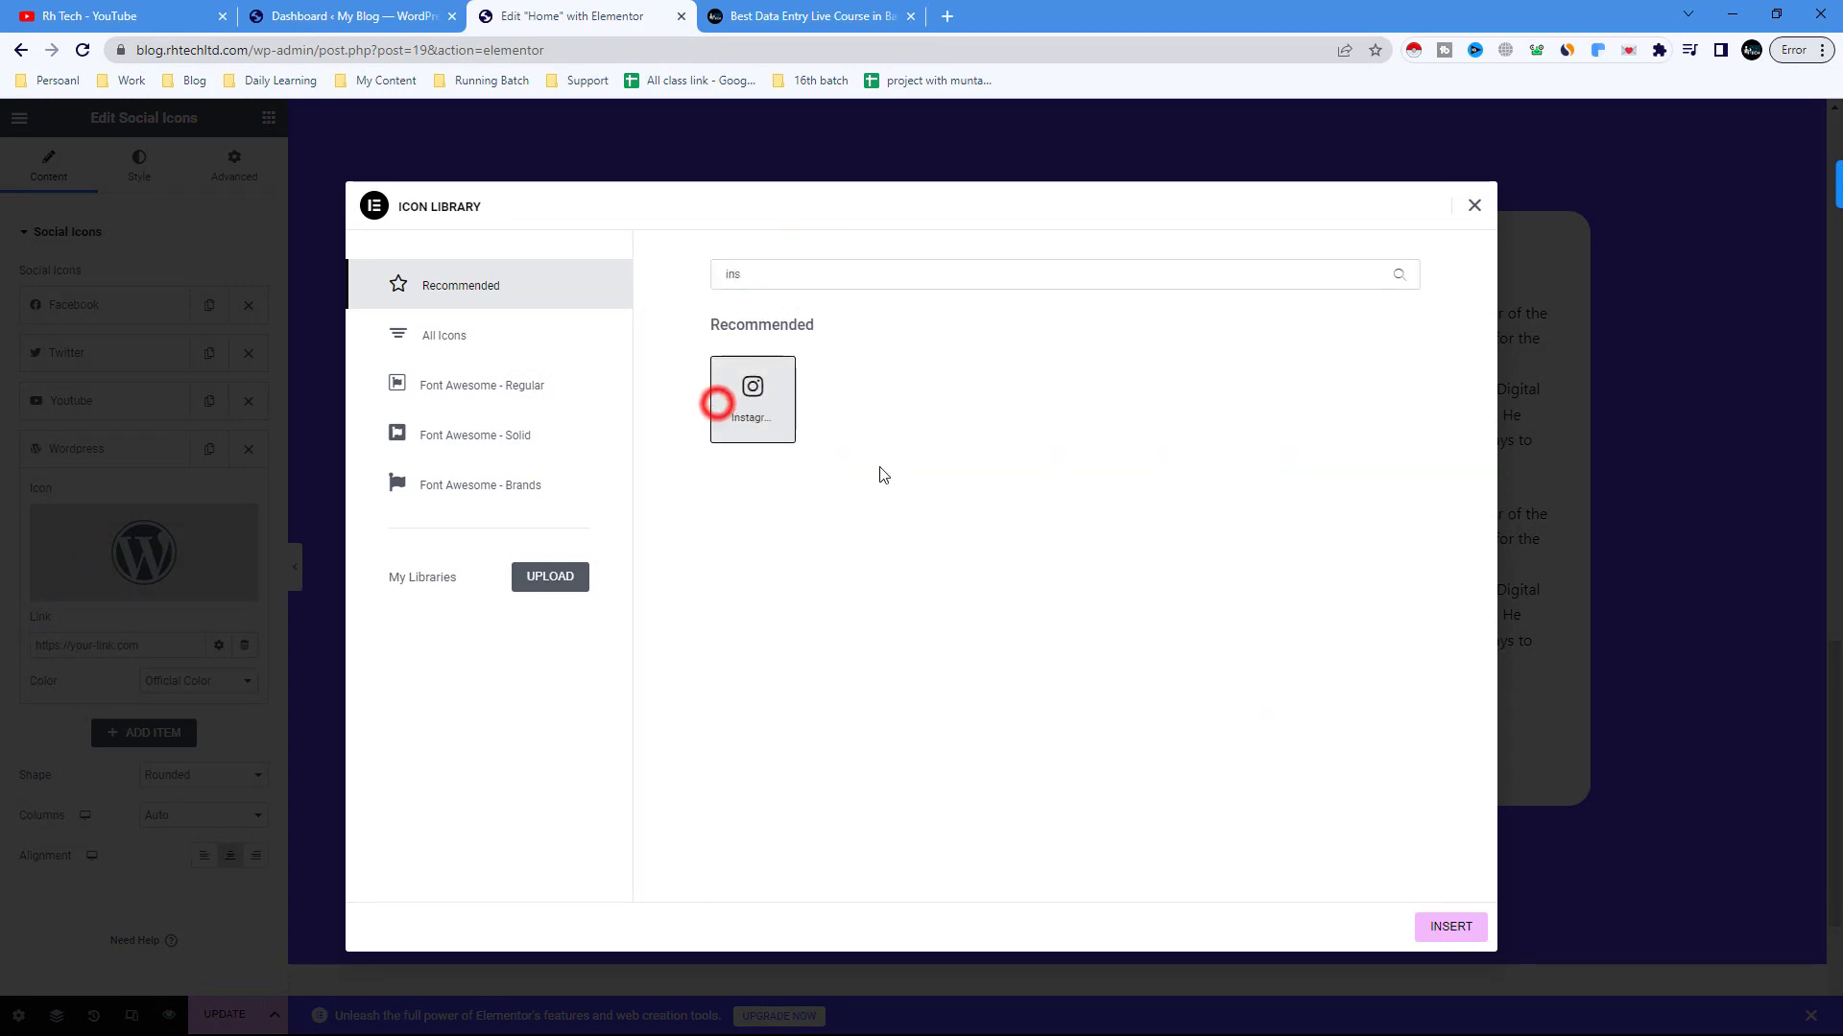
pyautogui.click(1464, 926)
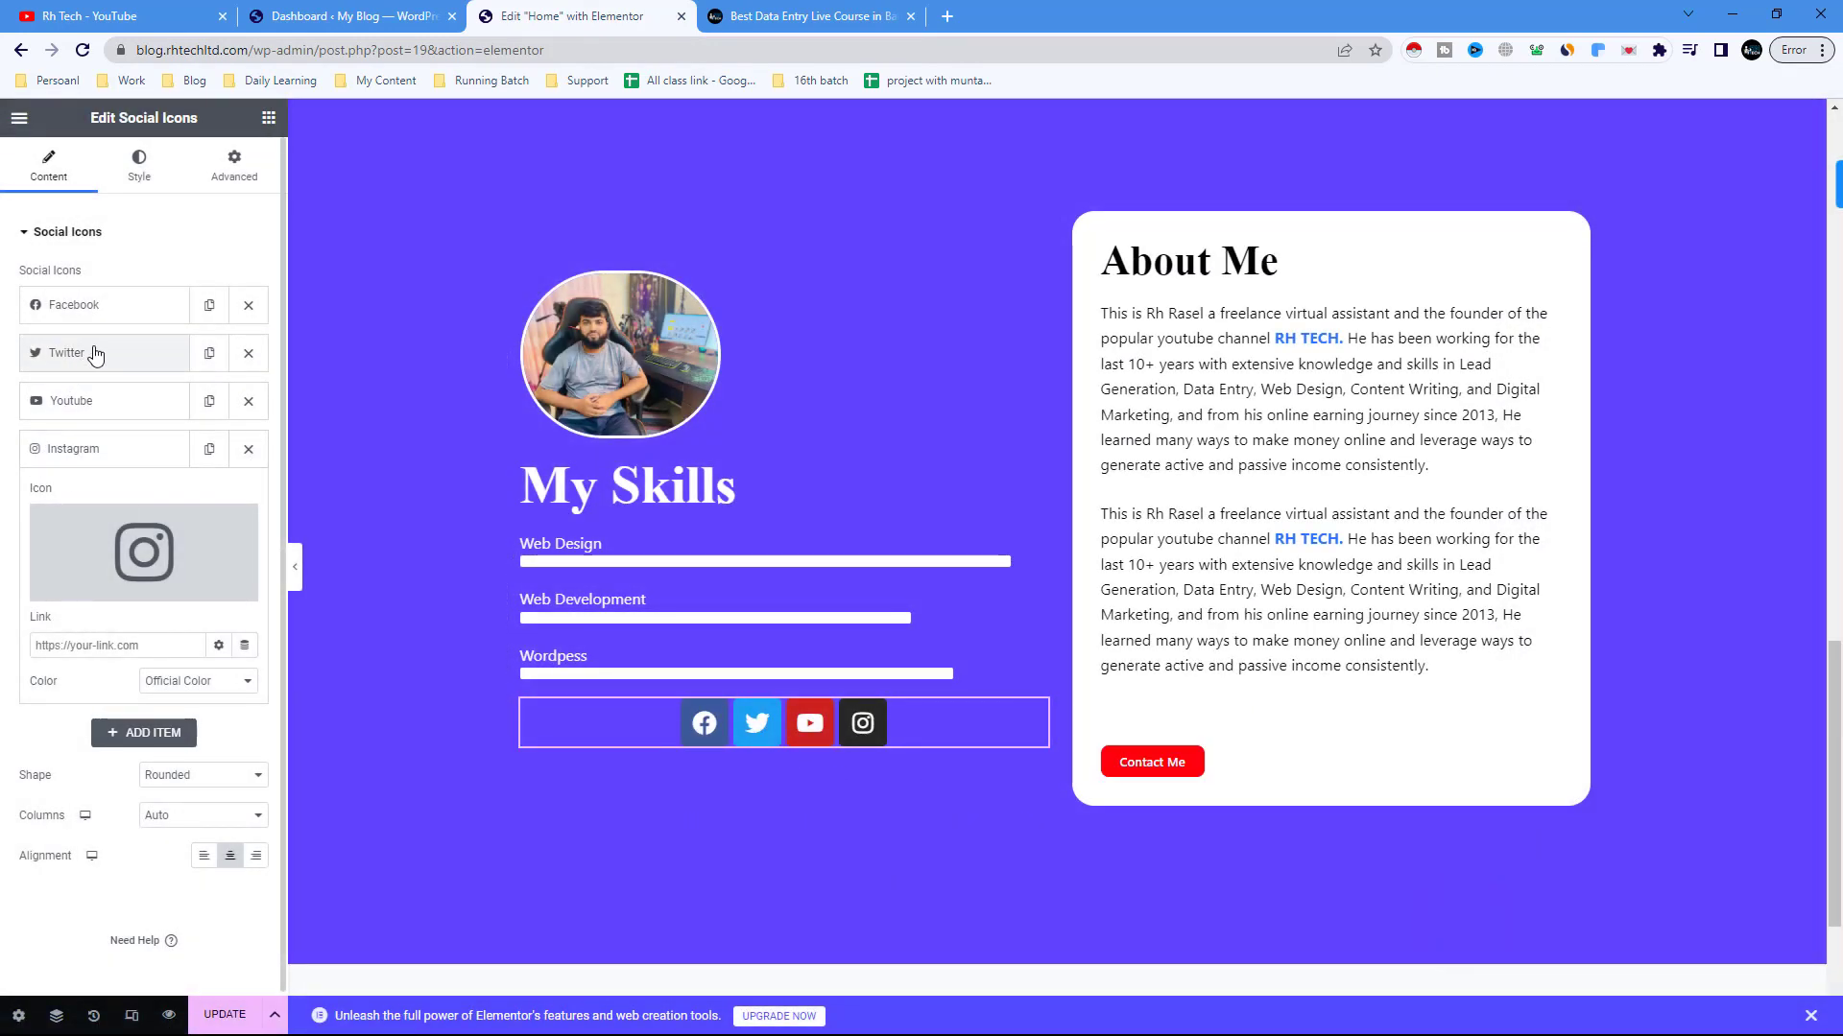
pyautogui.click(249, 354)
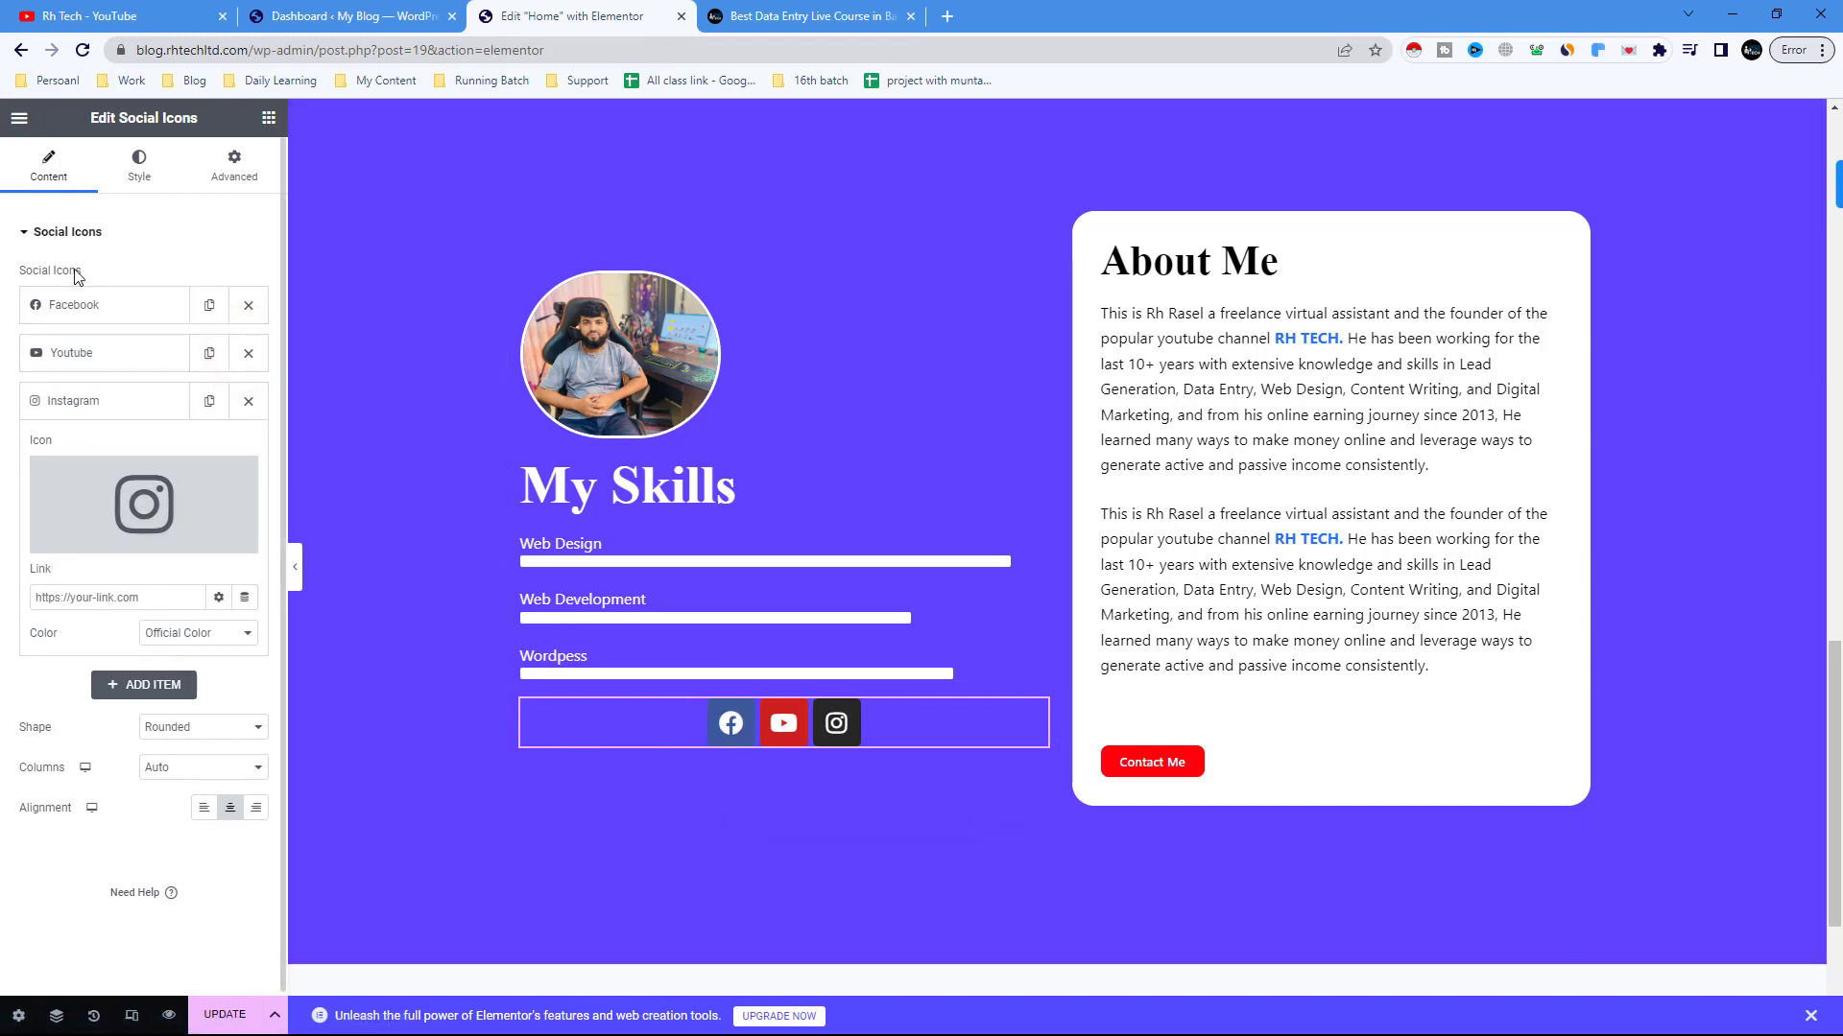
# - Add a Dribbble icon from the icon library as a new social item and move Instagram ahead of Youtube
pyautogui.click(96, 695)
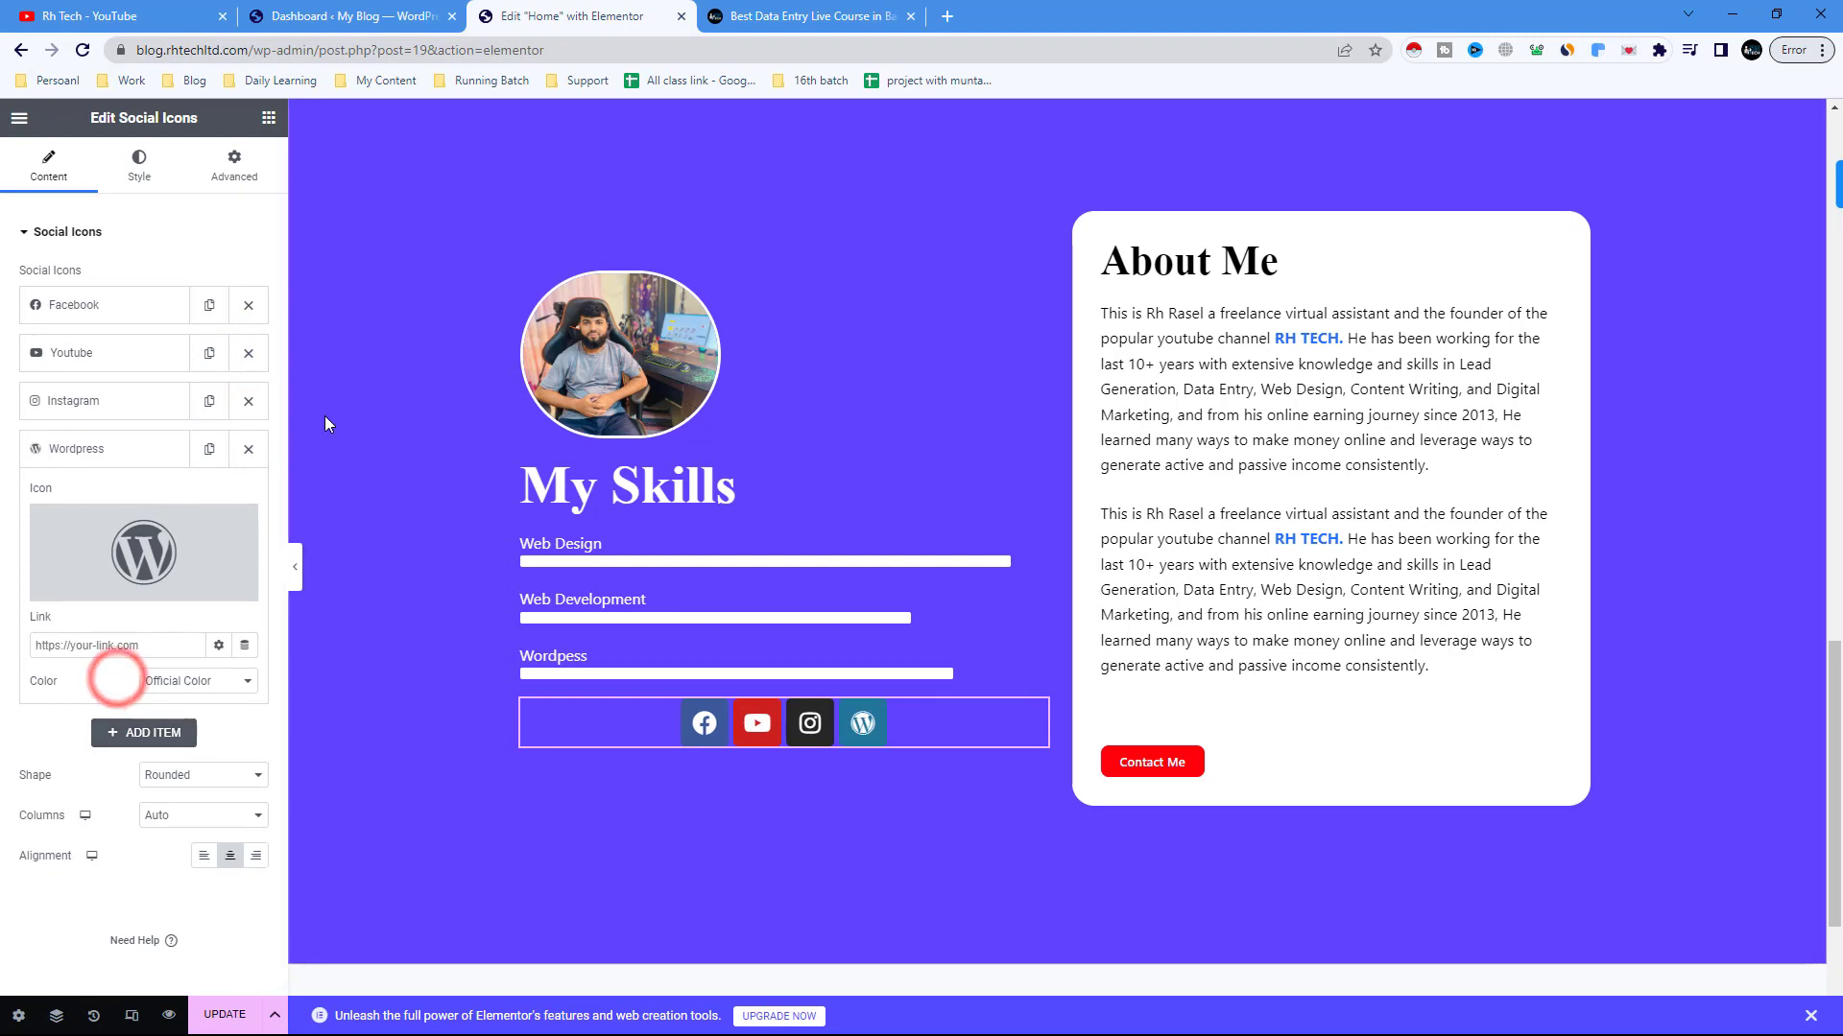
pyautogui.click(85, 589)
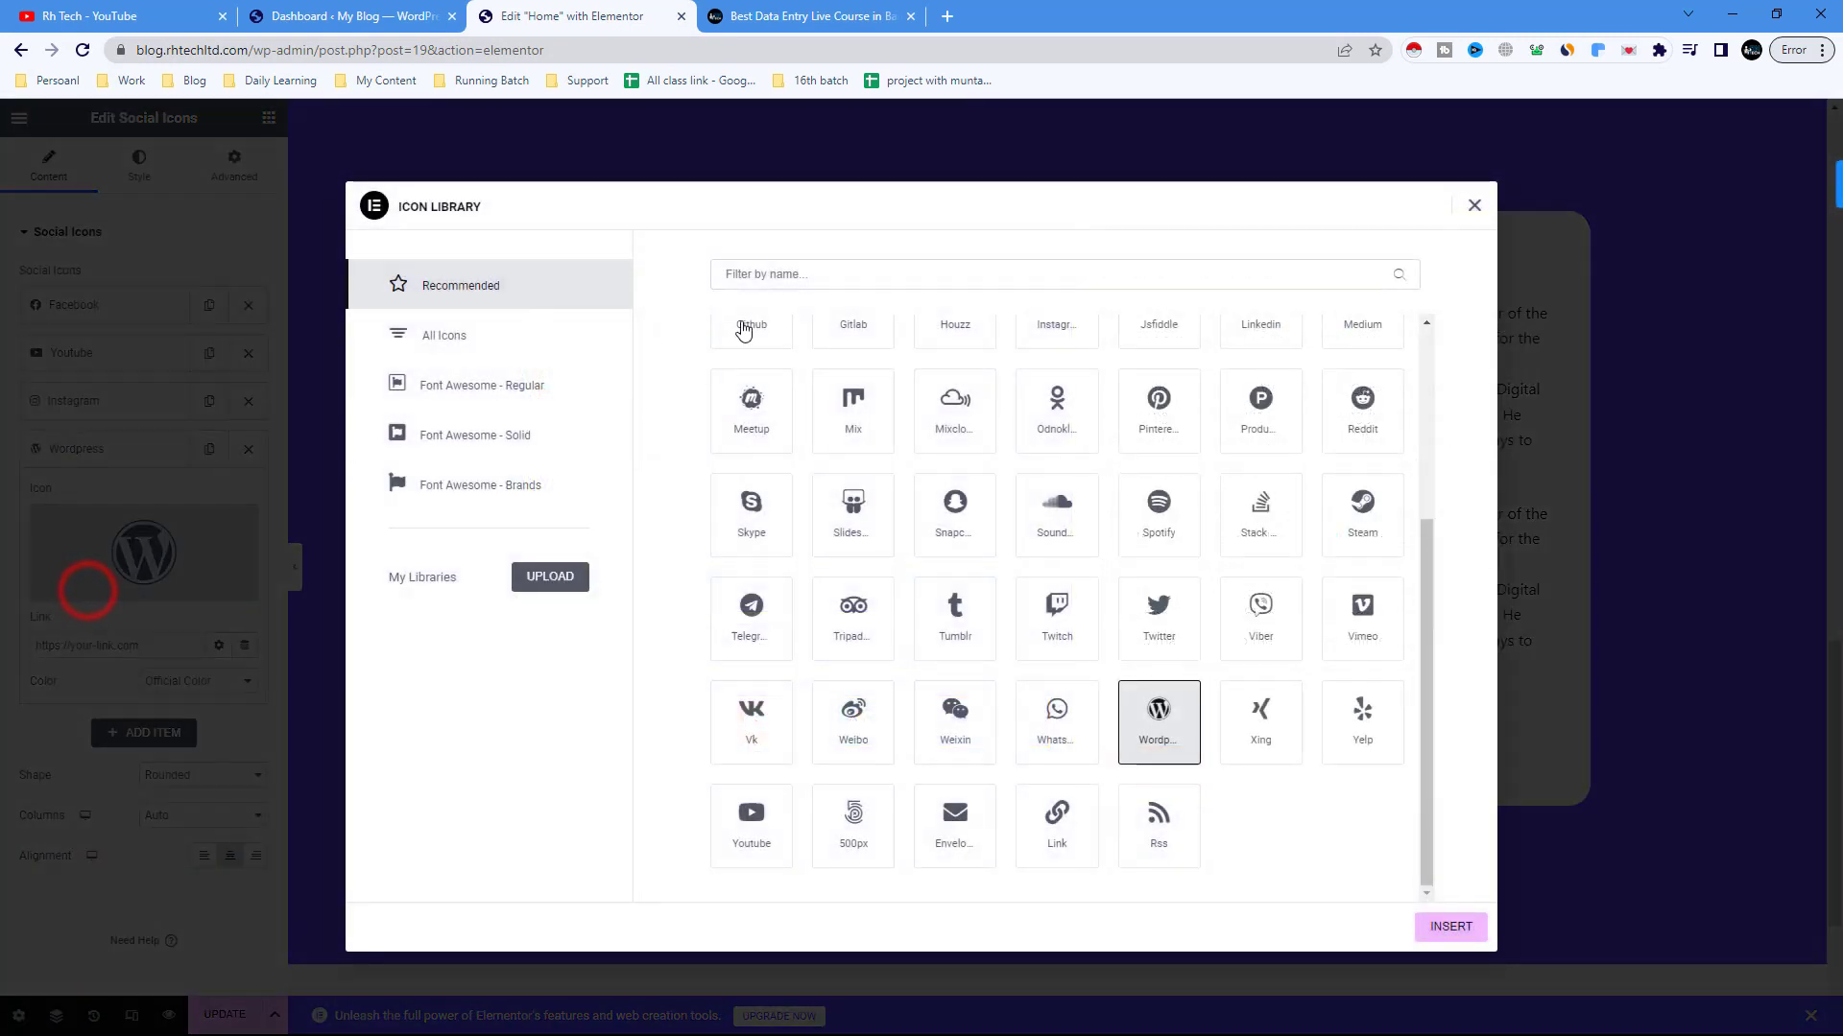
pyautogui.click(850, 287)
pyautogui.write('dr')
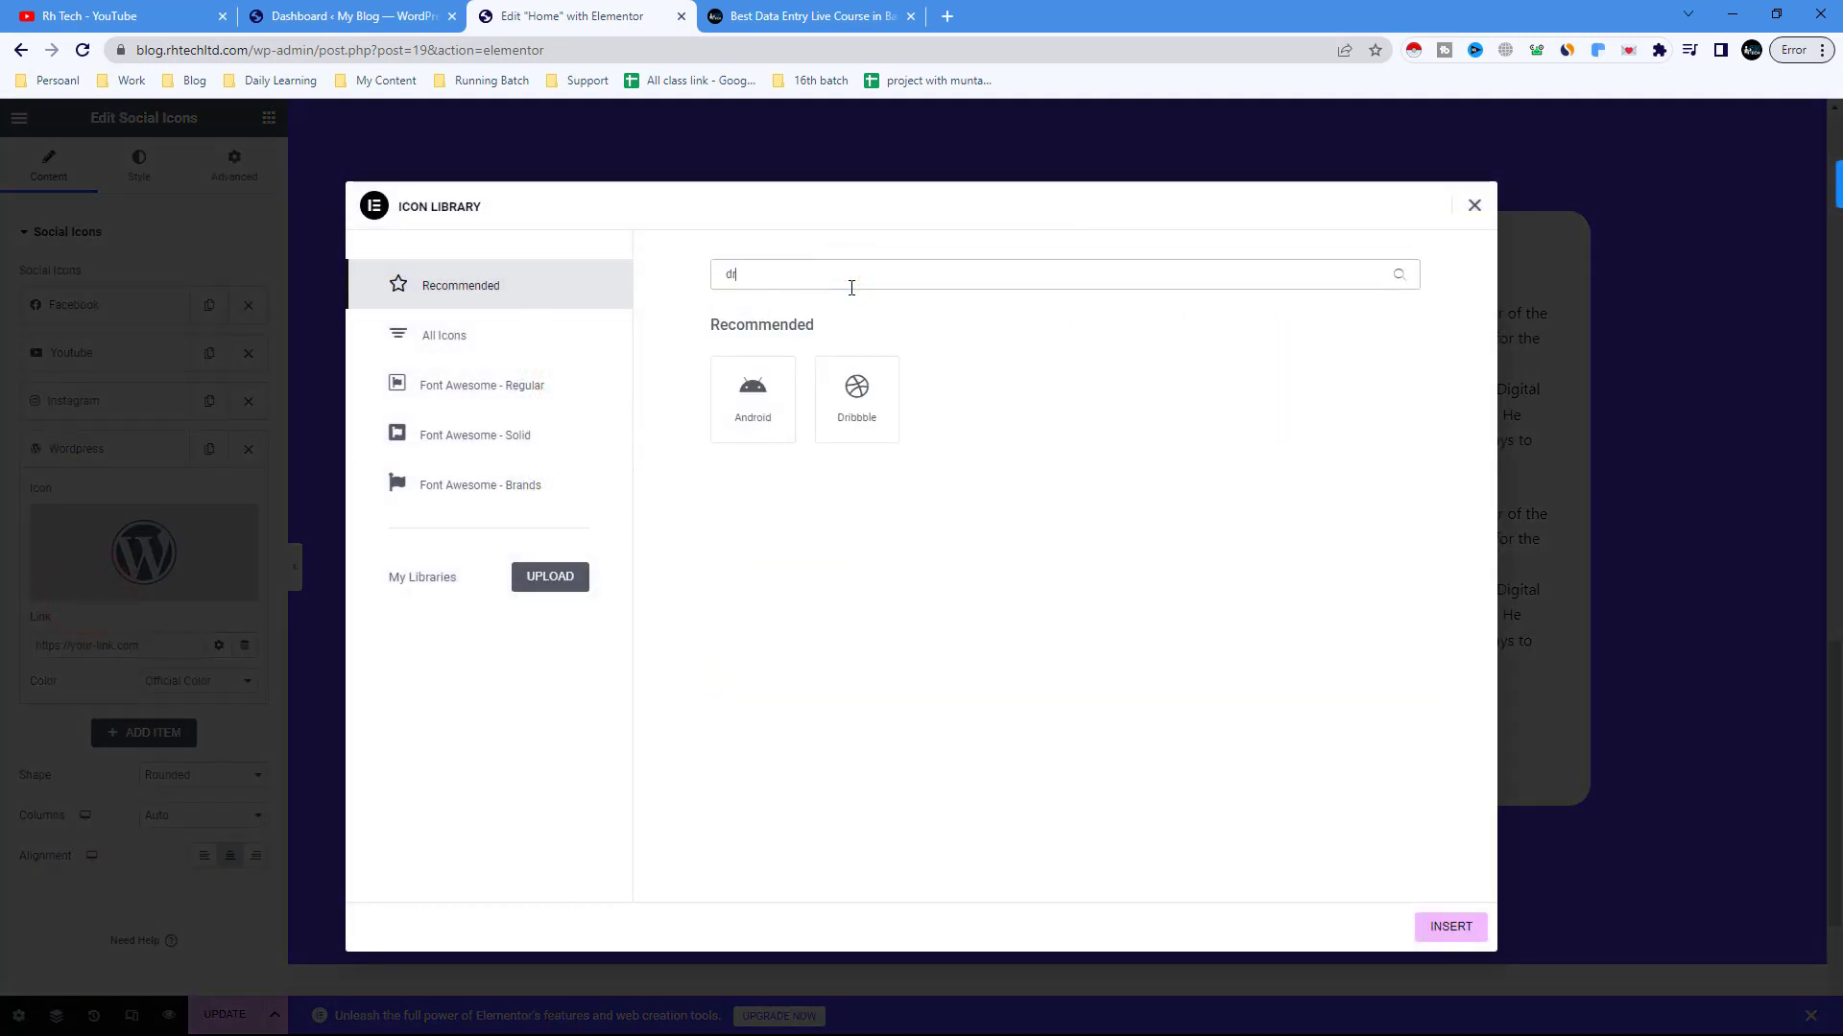
pyautogui.click(869, 379)
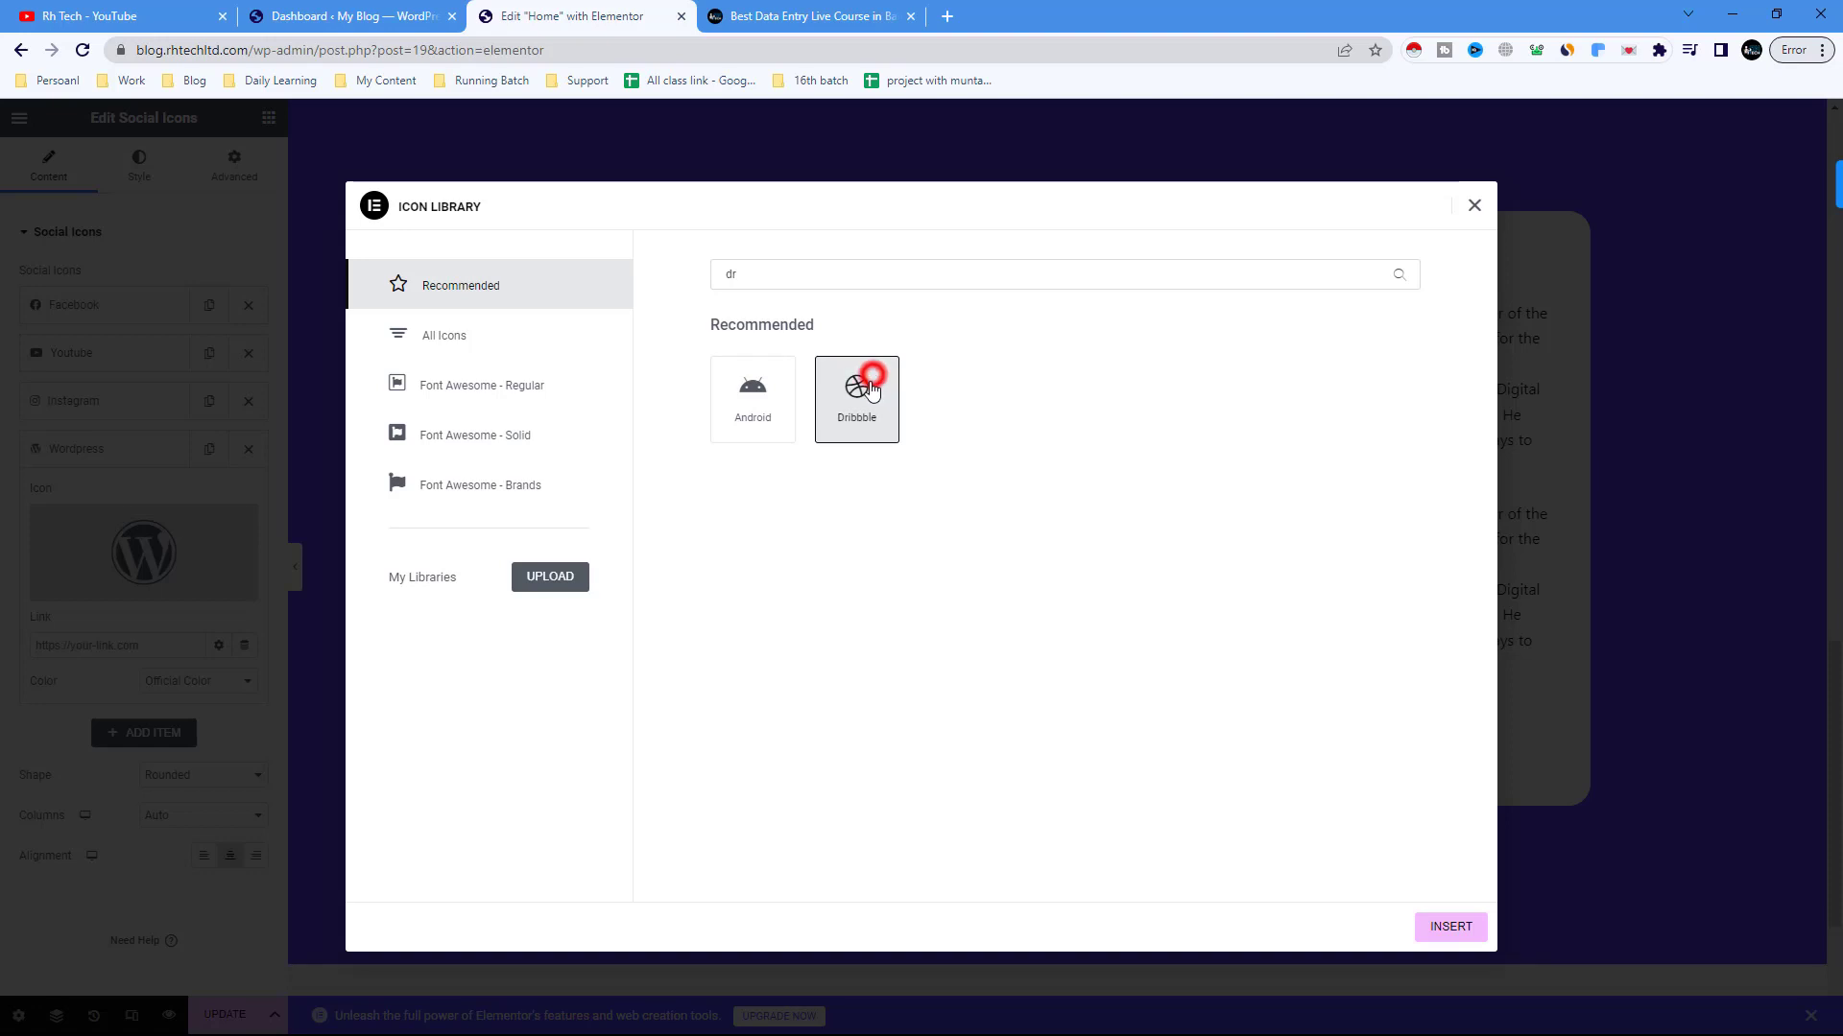
pyautogui.click(1459, 926)
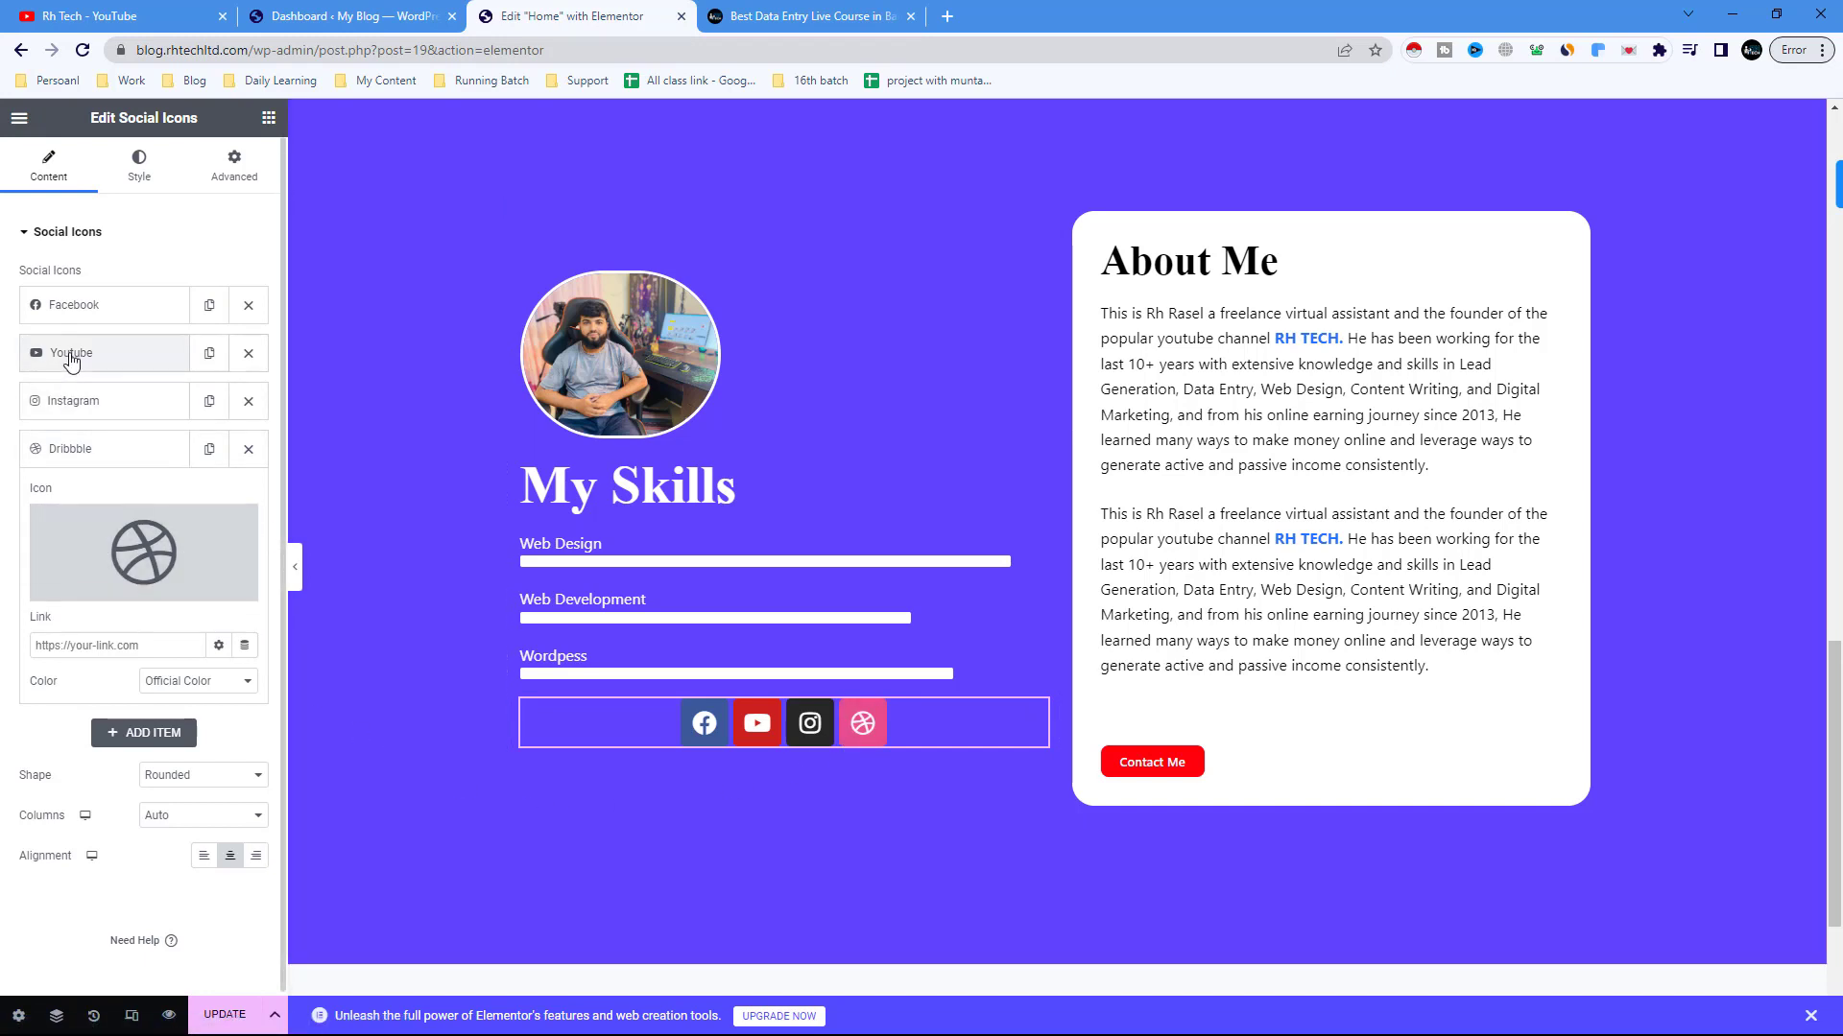
pyautogui.moveTo(69, 405); pyautogui.dragTo(70, 369)
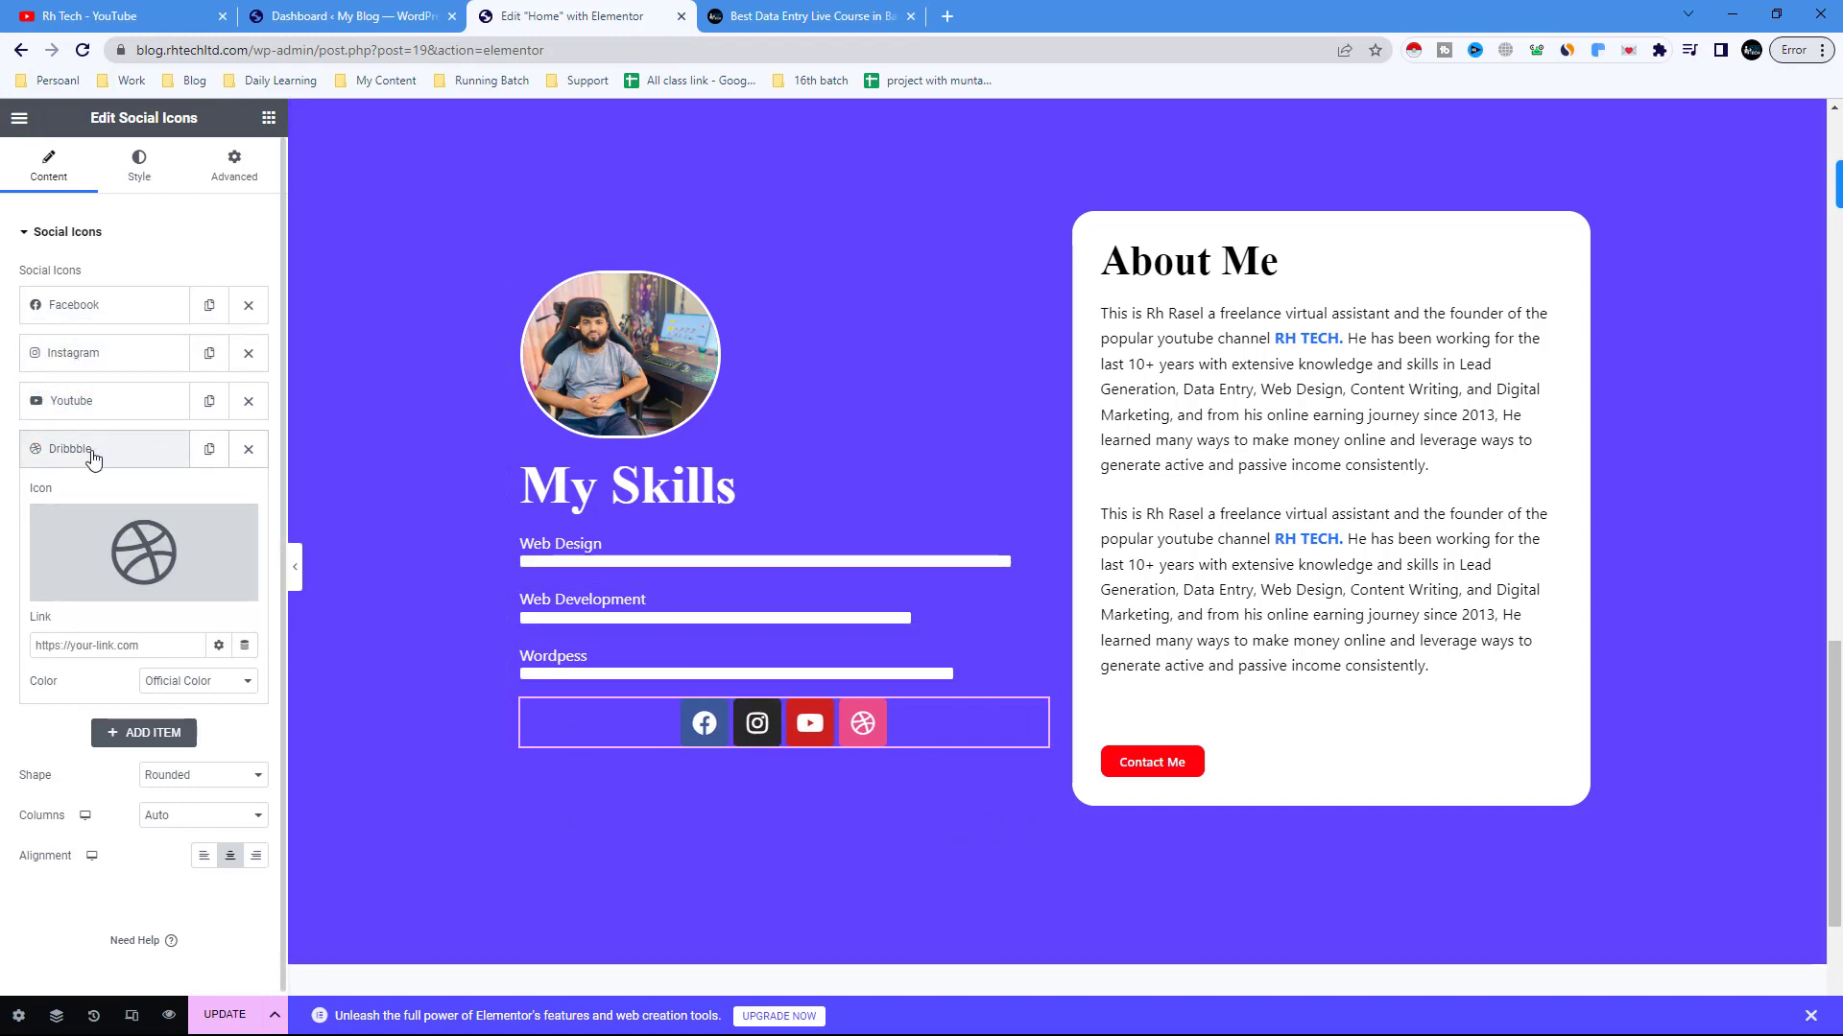
# - Move the Dribbble item ahead of Youtube and left-align the social icons
pyautogui.moveTo(91, 459); pyautogui.dragTo(89, 399)
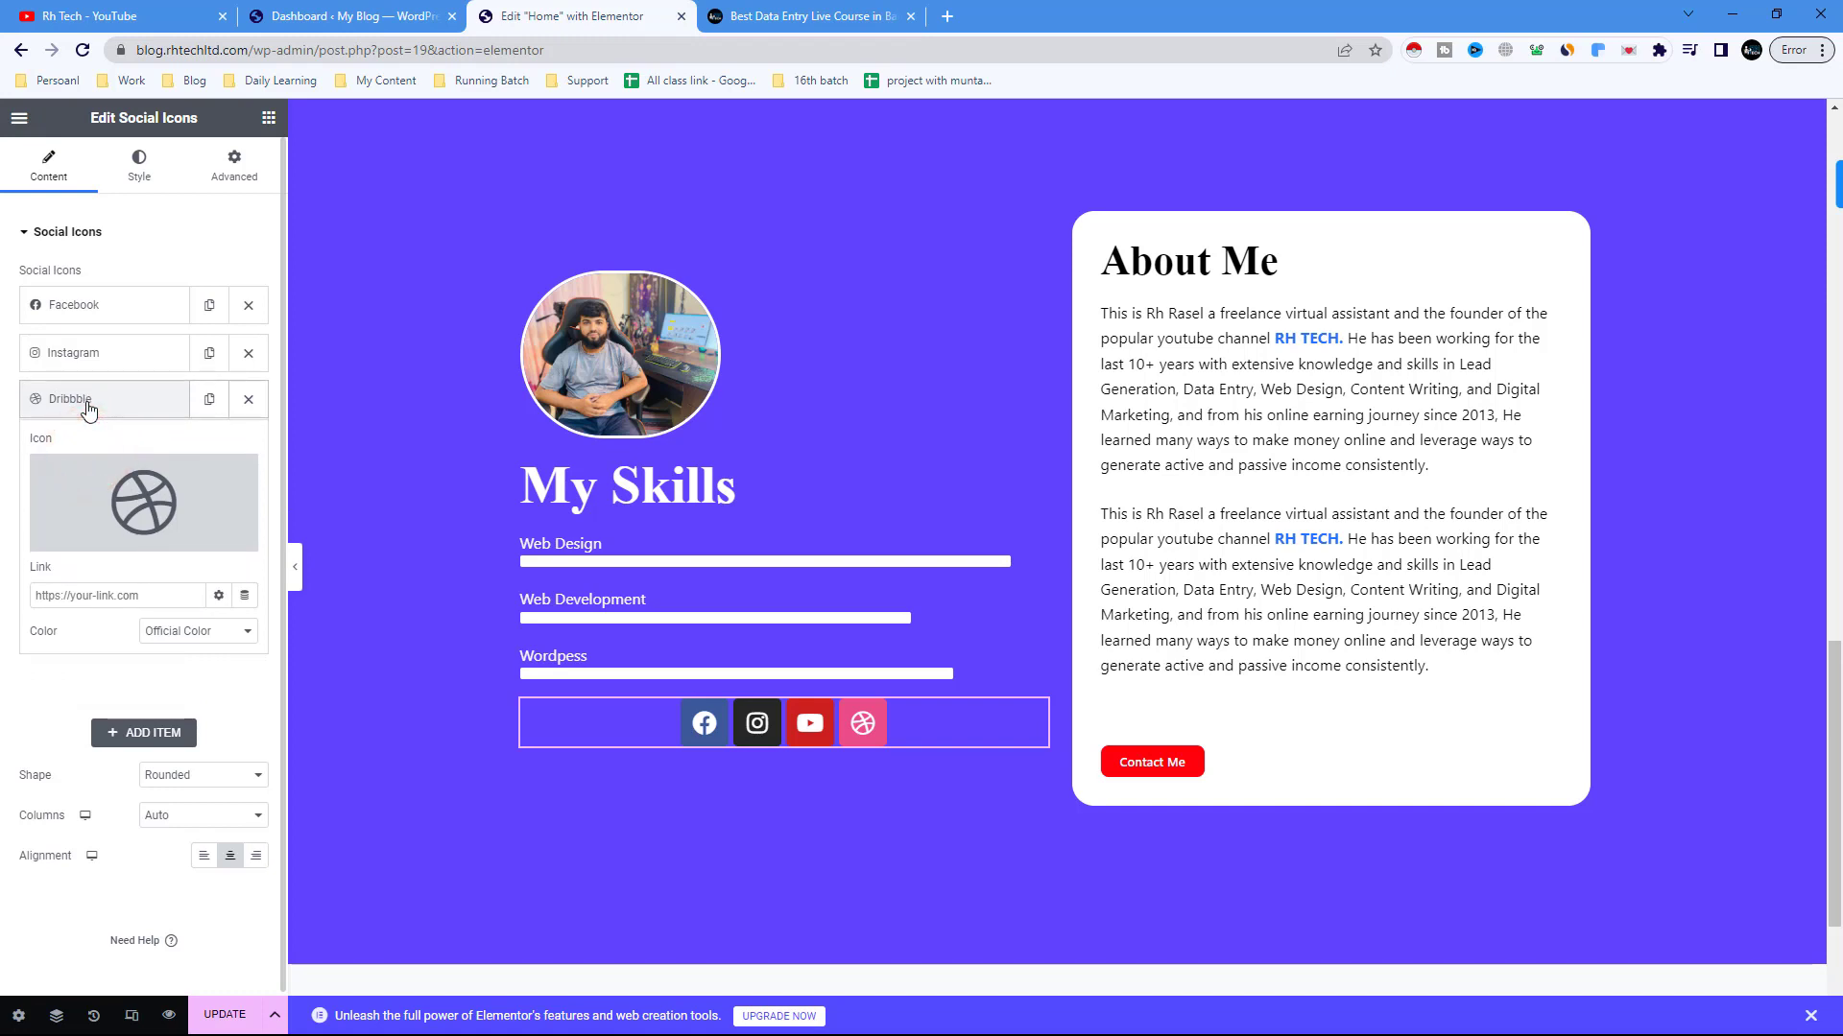
pyautogui.click(89, 401)
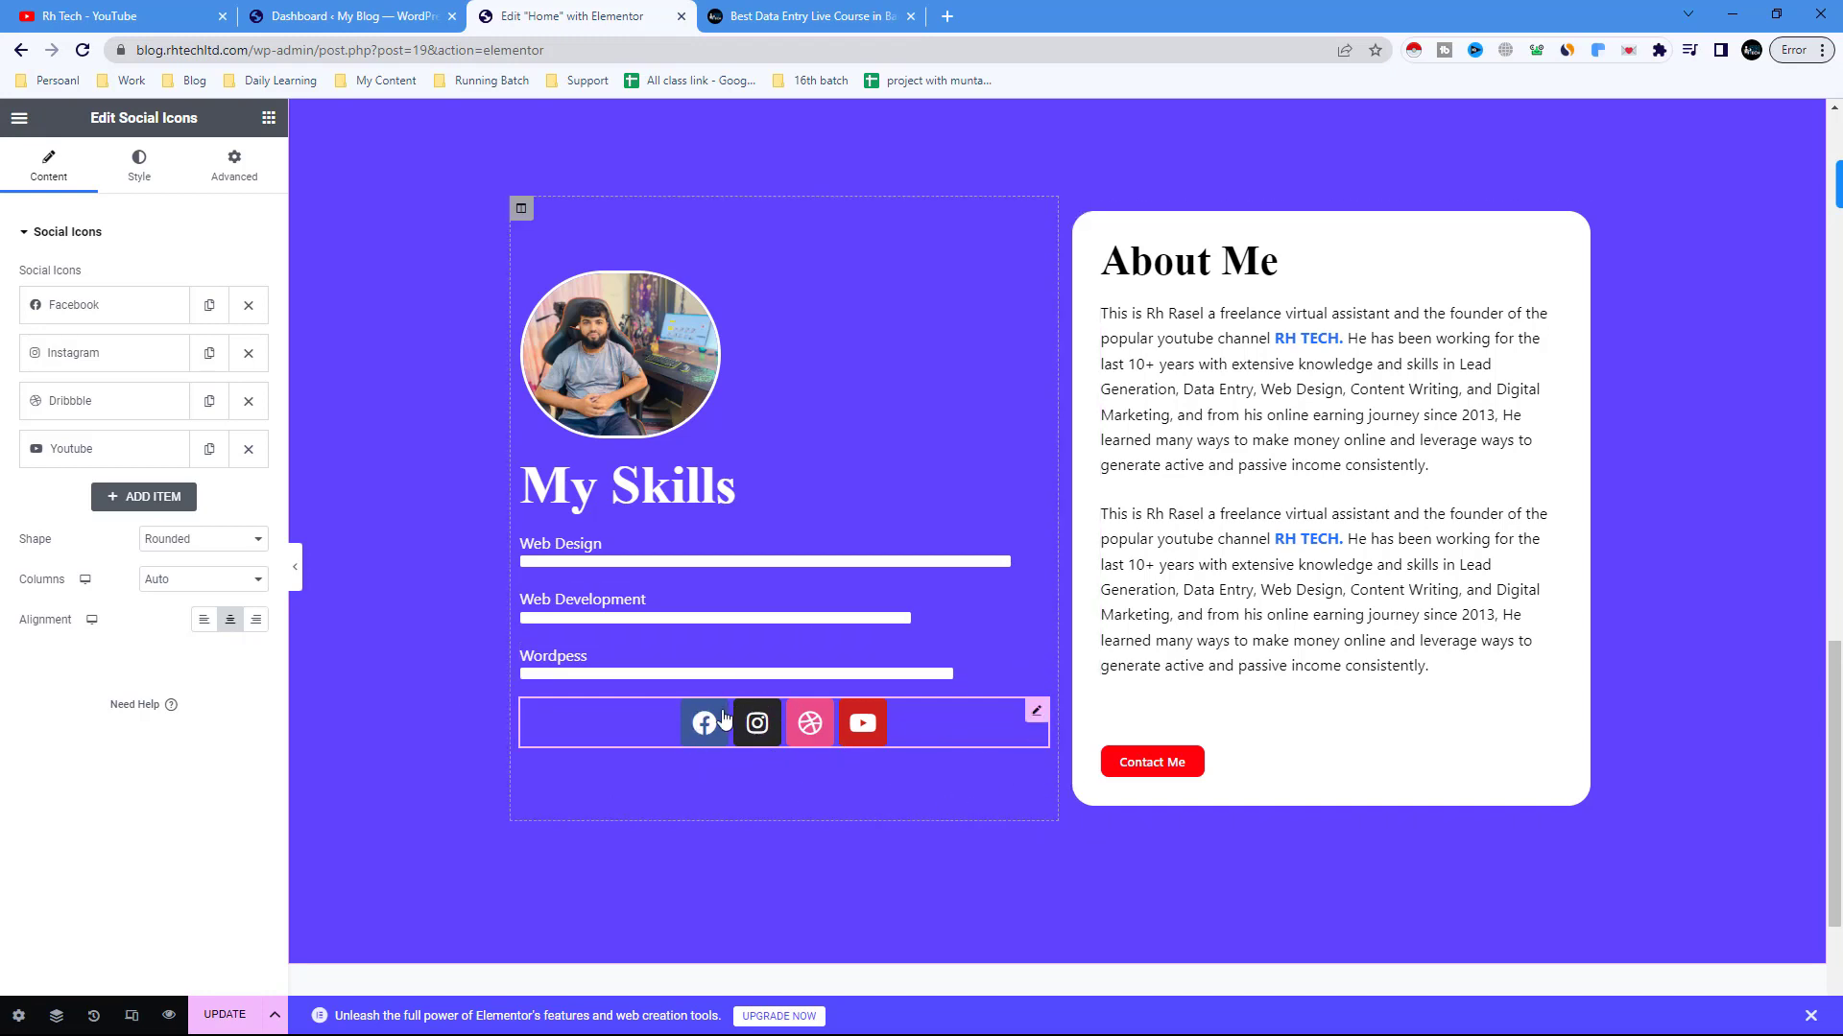
pyautogui.click(624, 725)
pyautogui.click(202, 621)
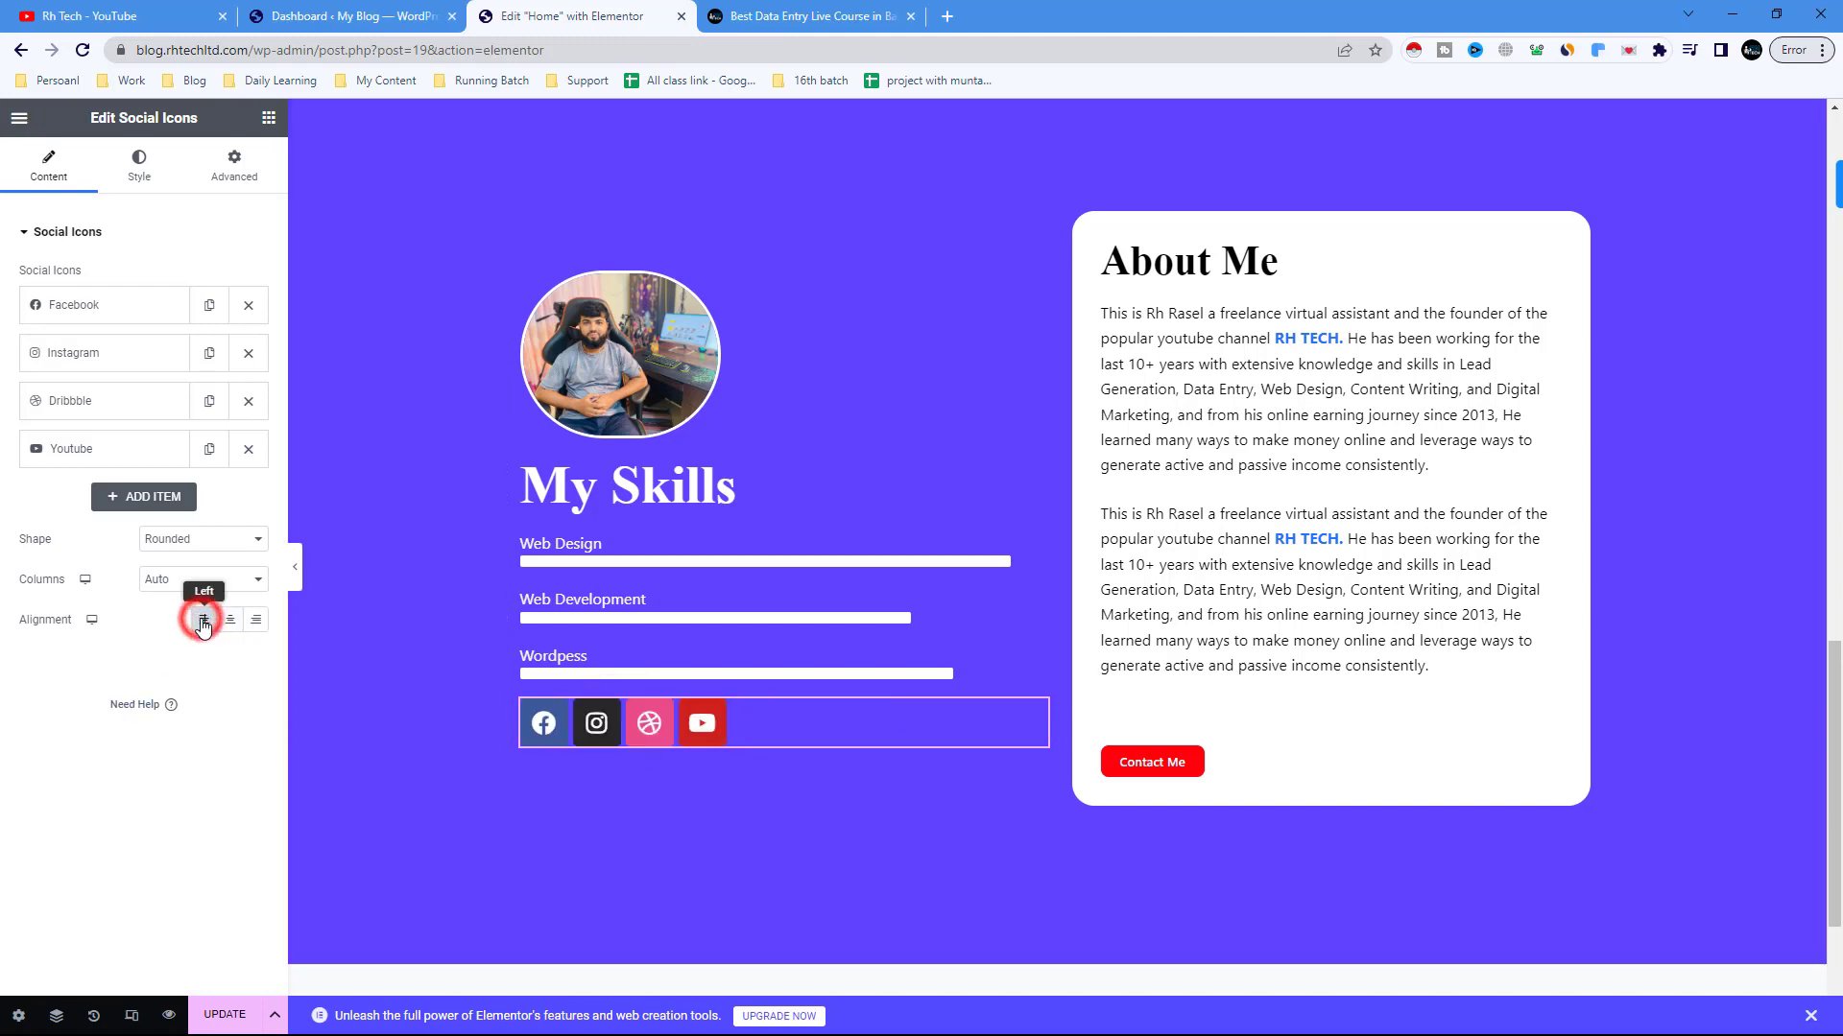
# - Set the social icons' shape to Circle and their hover animation to Grow
pyautogui.click(186, 542)
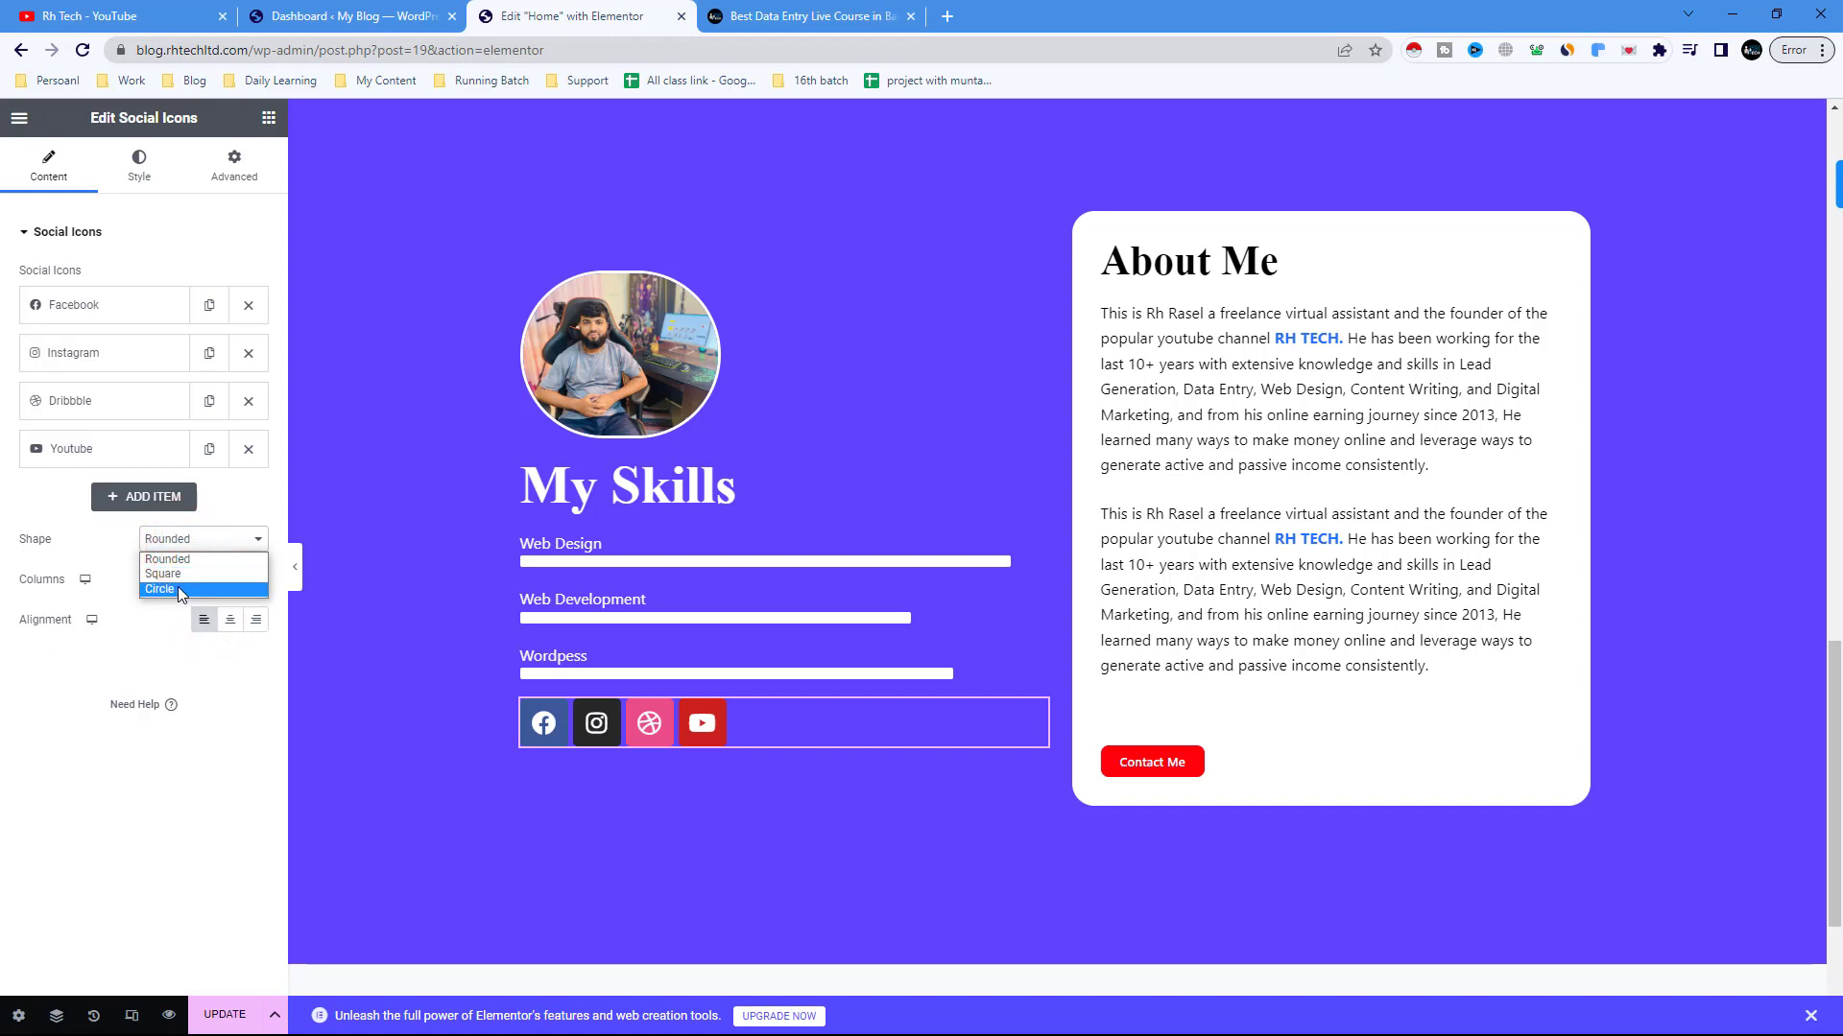
pyautogui.click(176, 588)
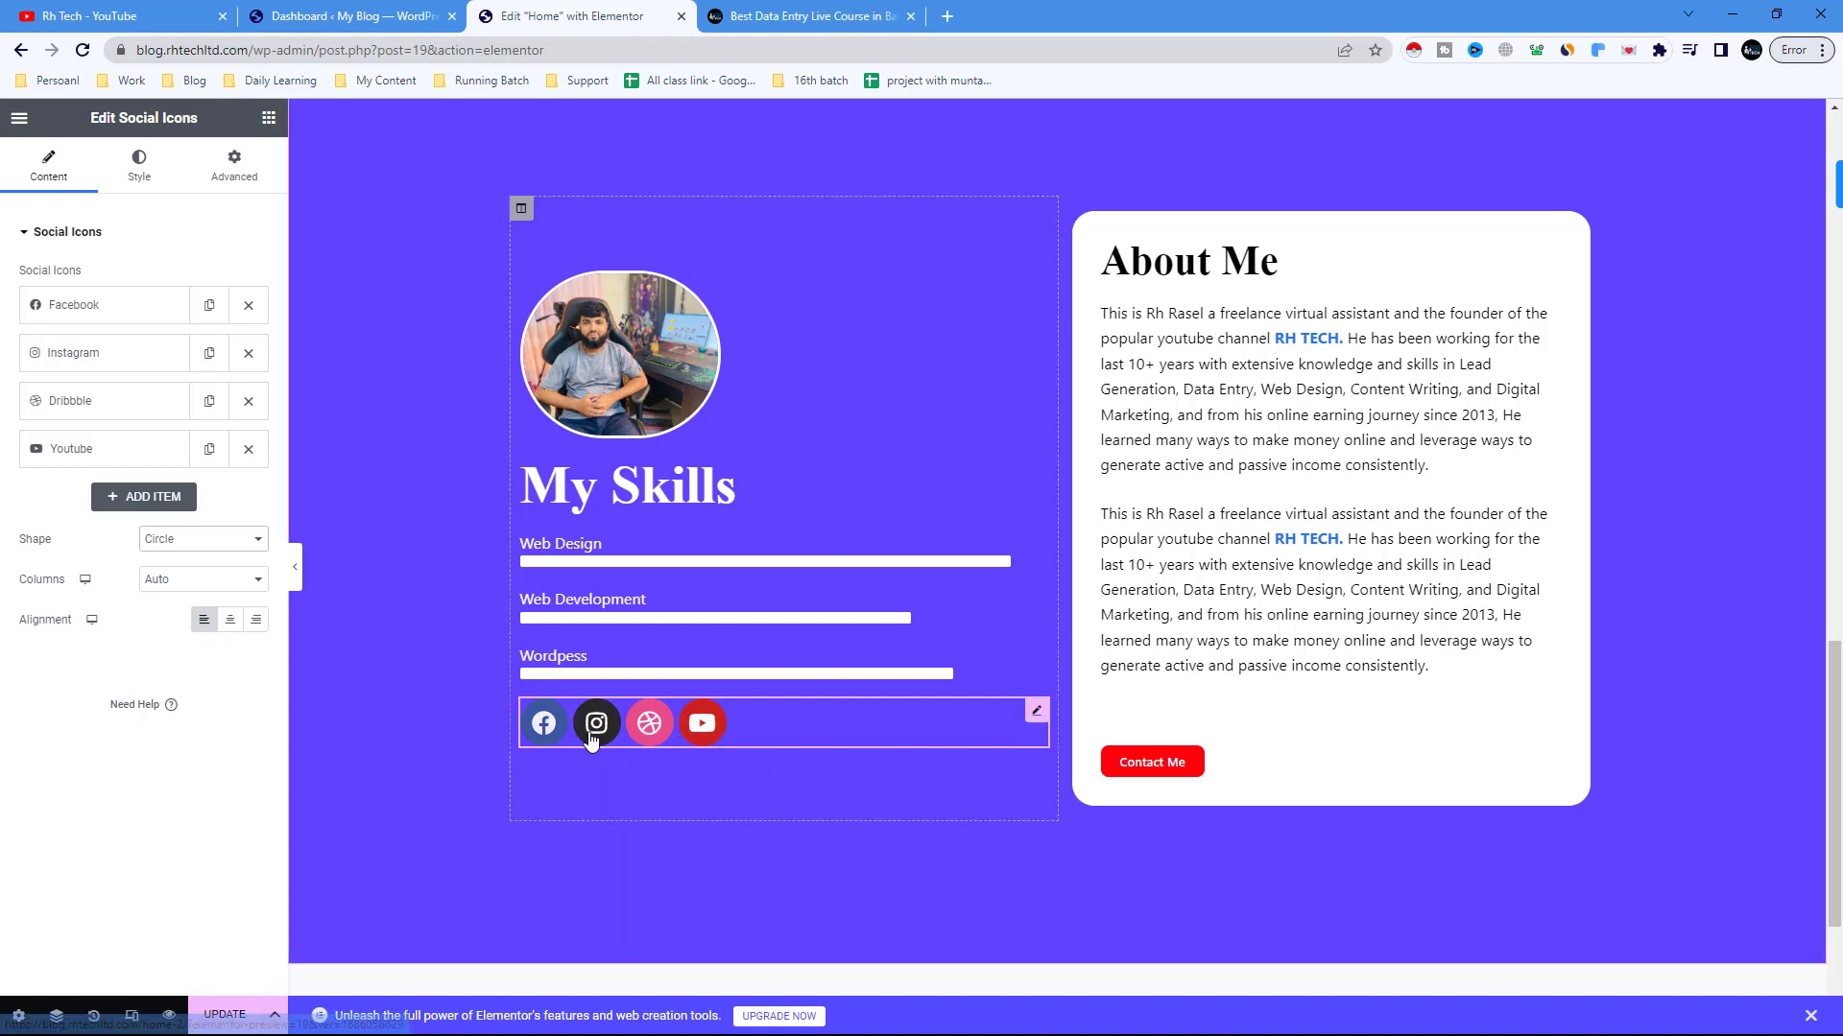
pyautogui.click(140, 168)
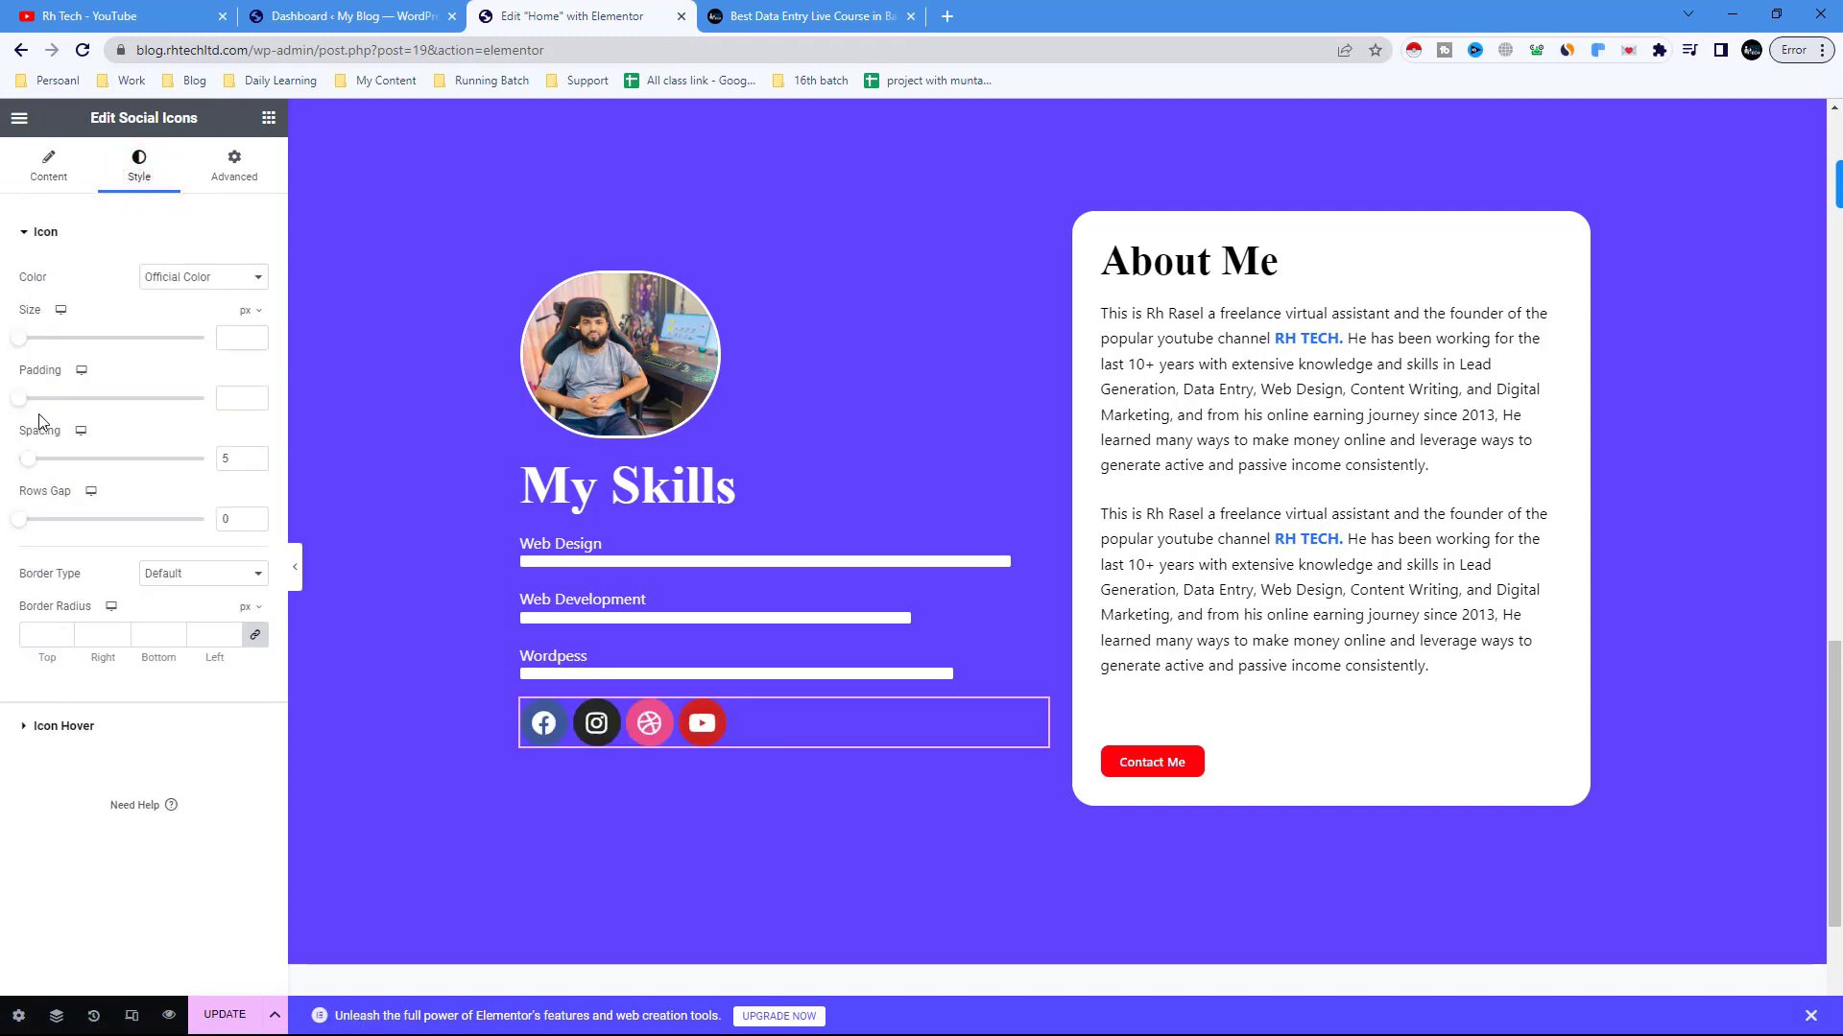
pyautogui.click(48, 729)
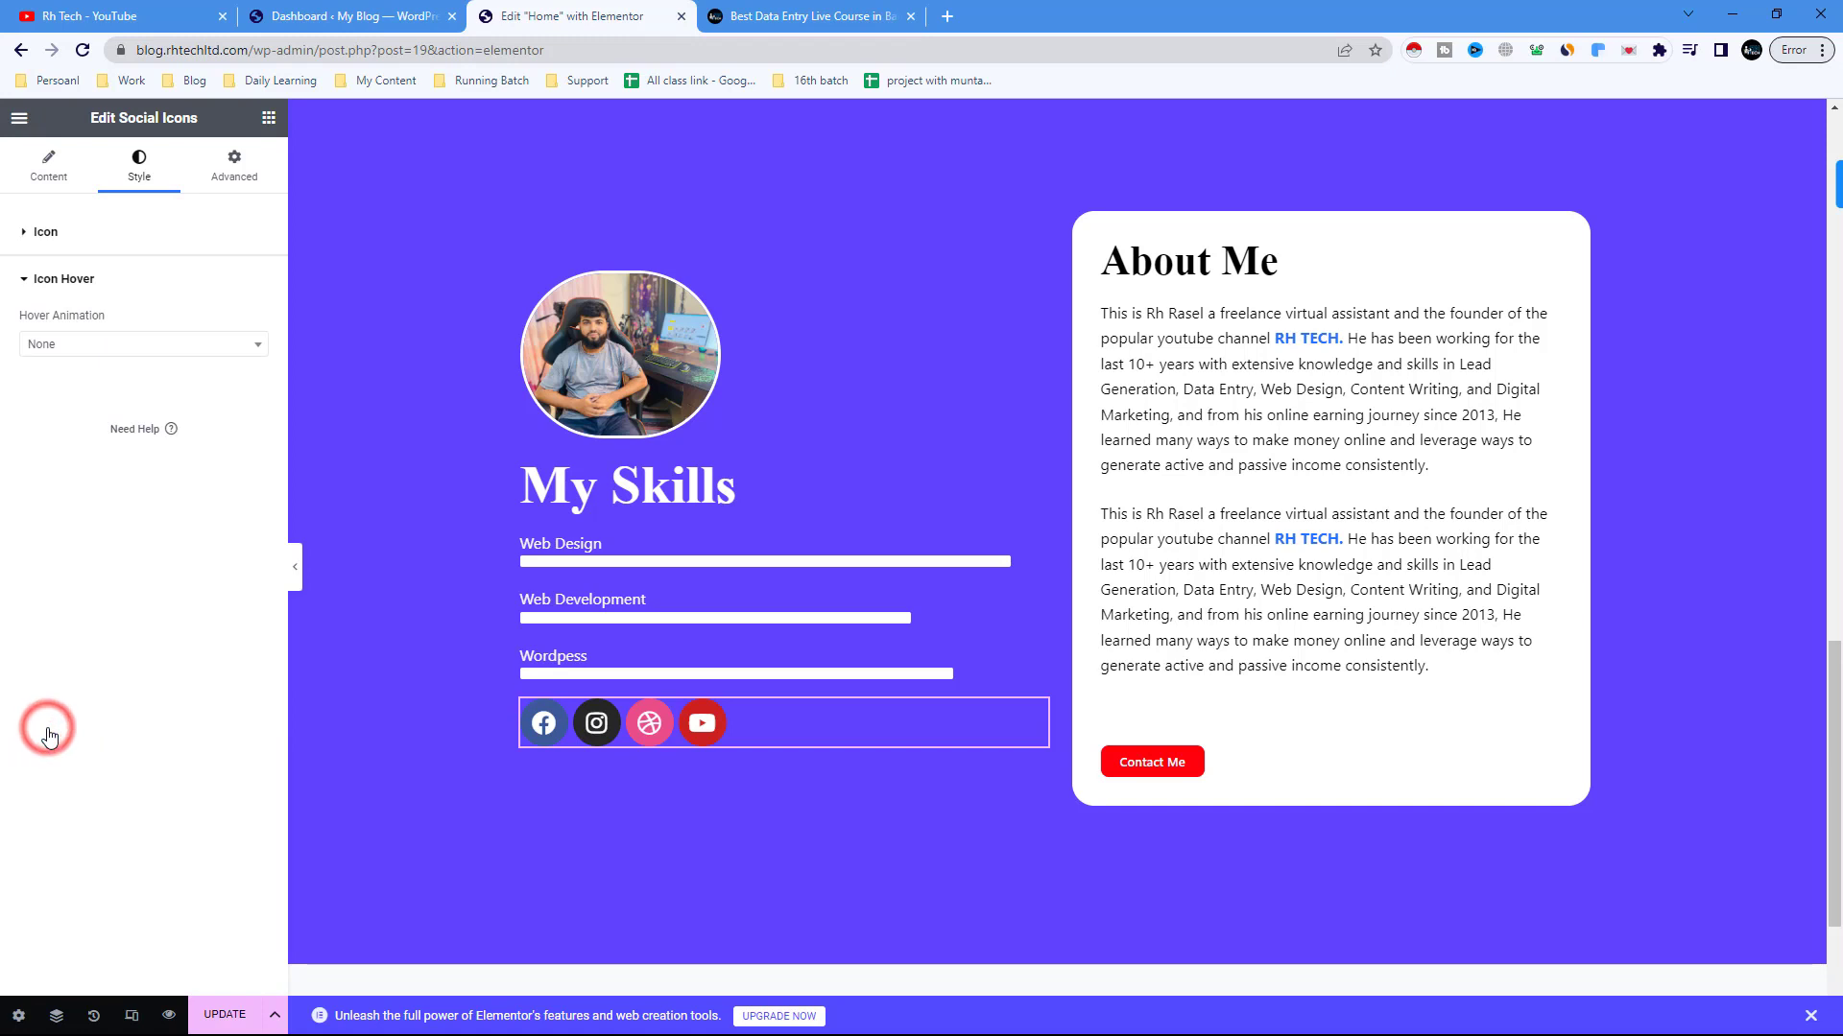
pyautogui.click(78, 346)
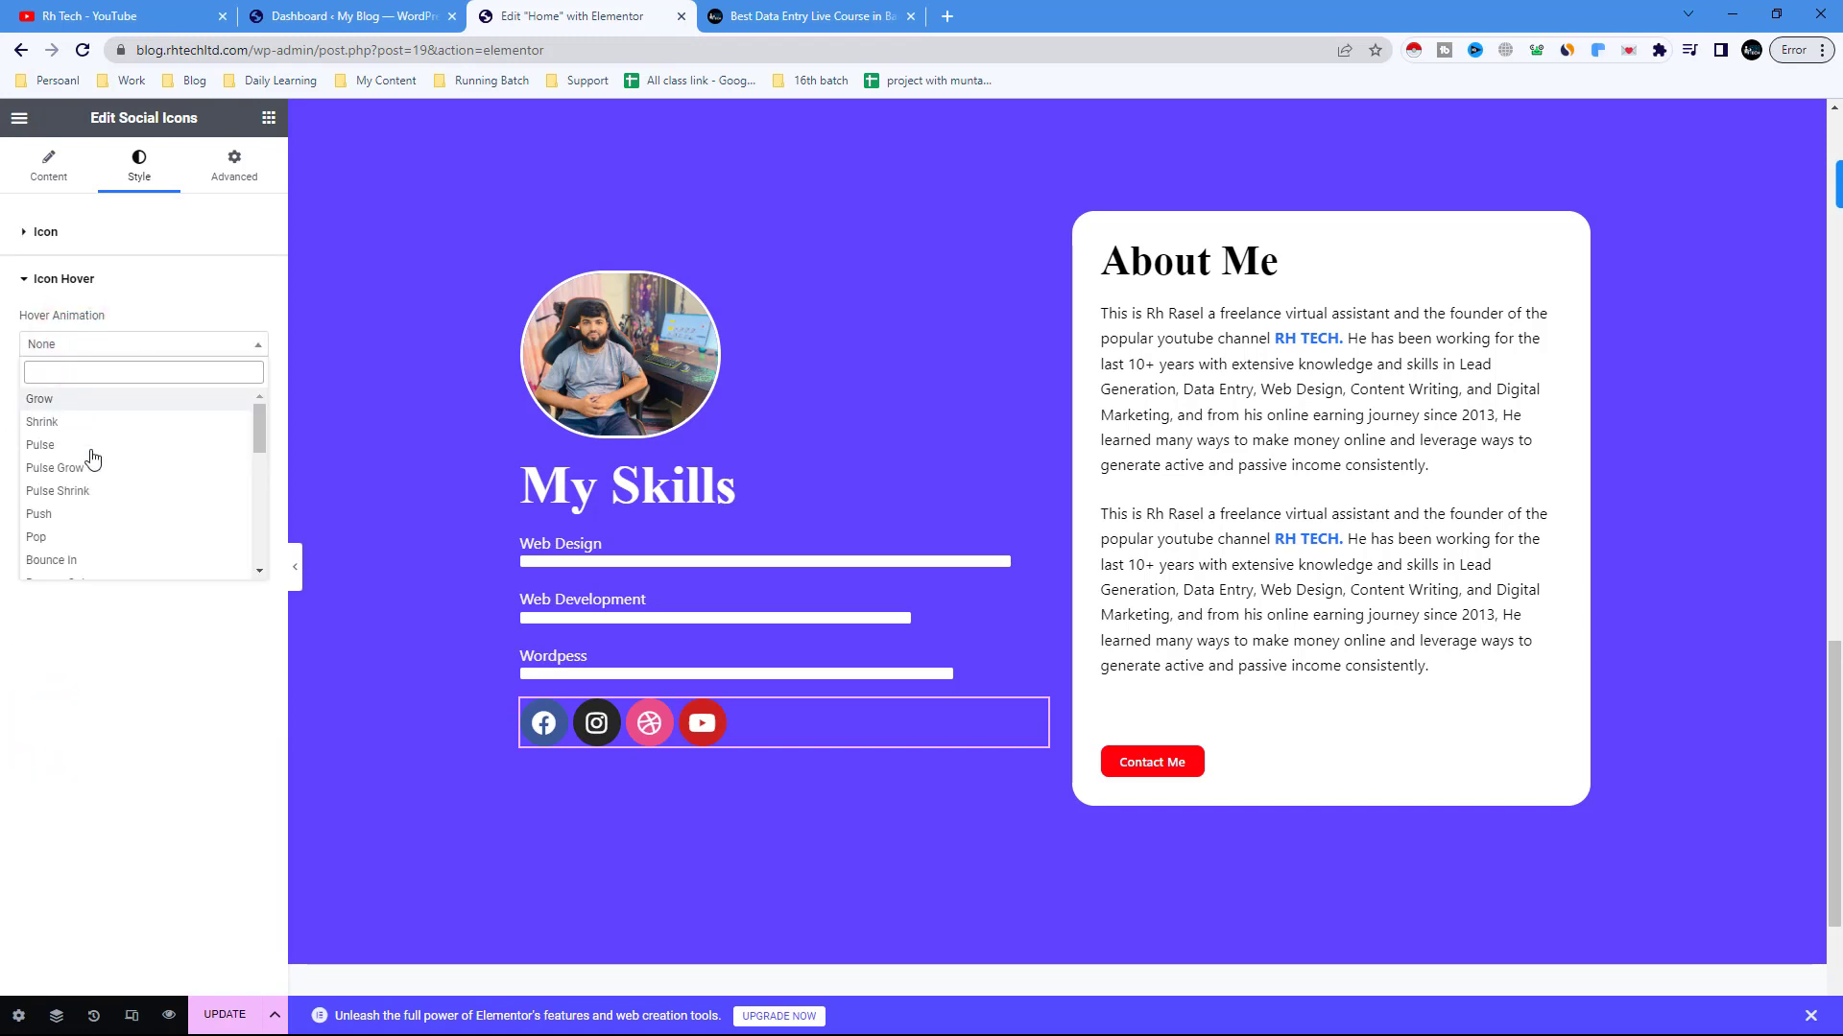
pyautogui.click(52, 401)
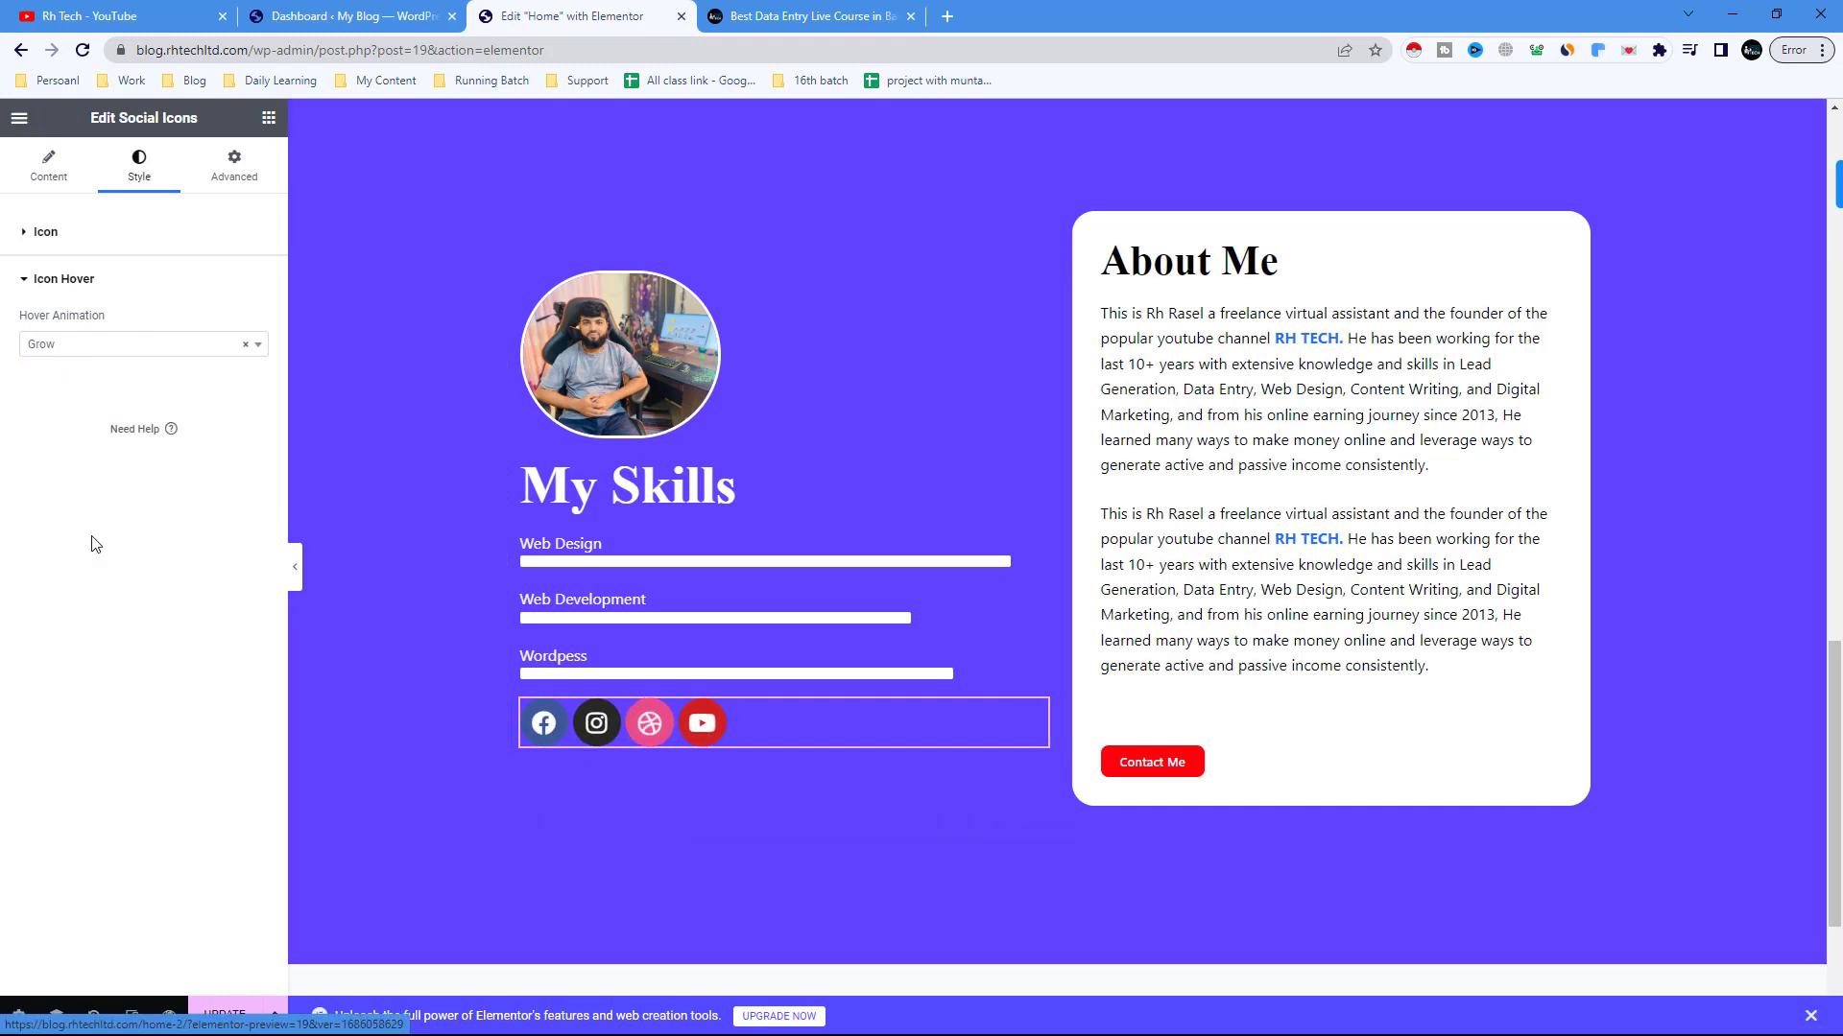
# - Switch the social icons to custom colors with a white primary color and blue #1500FF as the secondary color
pyautogui.click(25, 235)
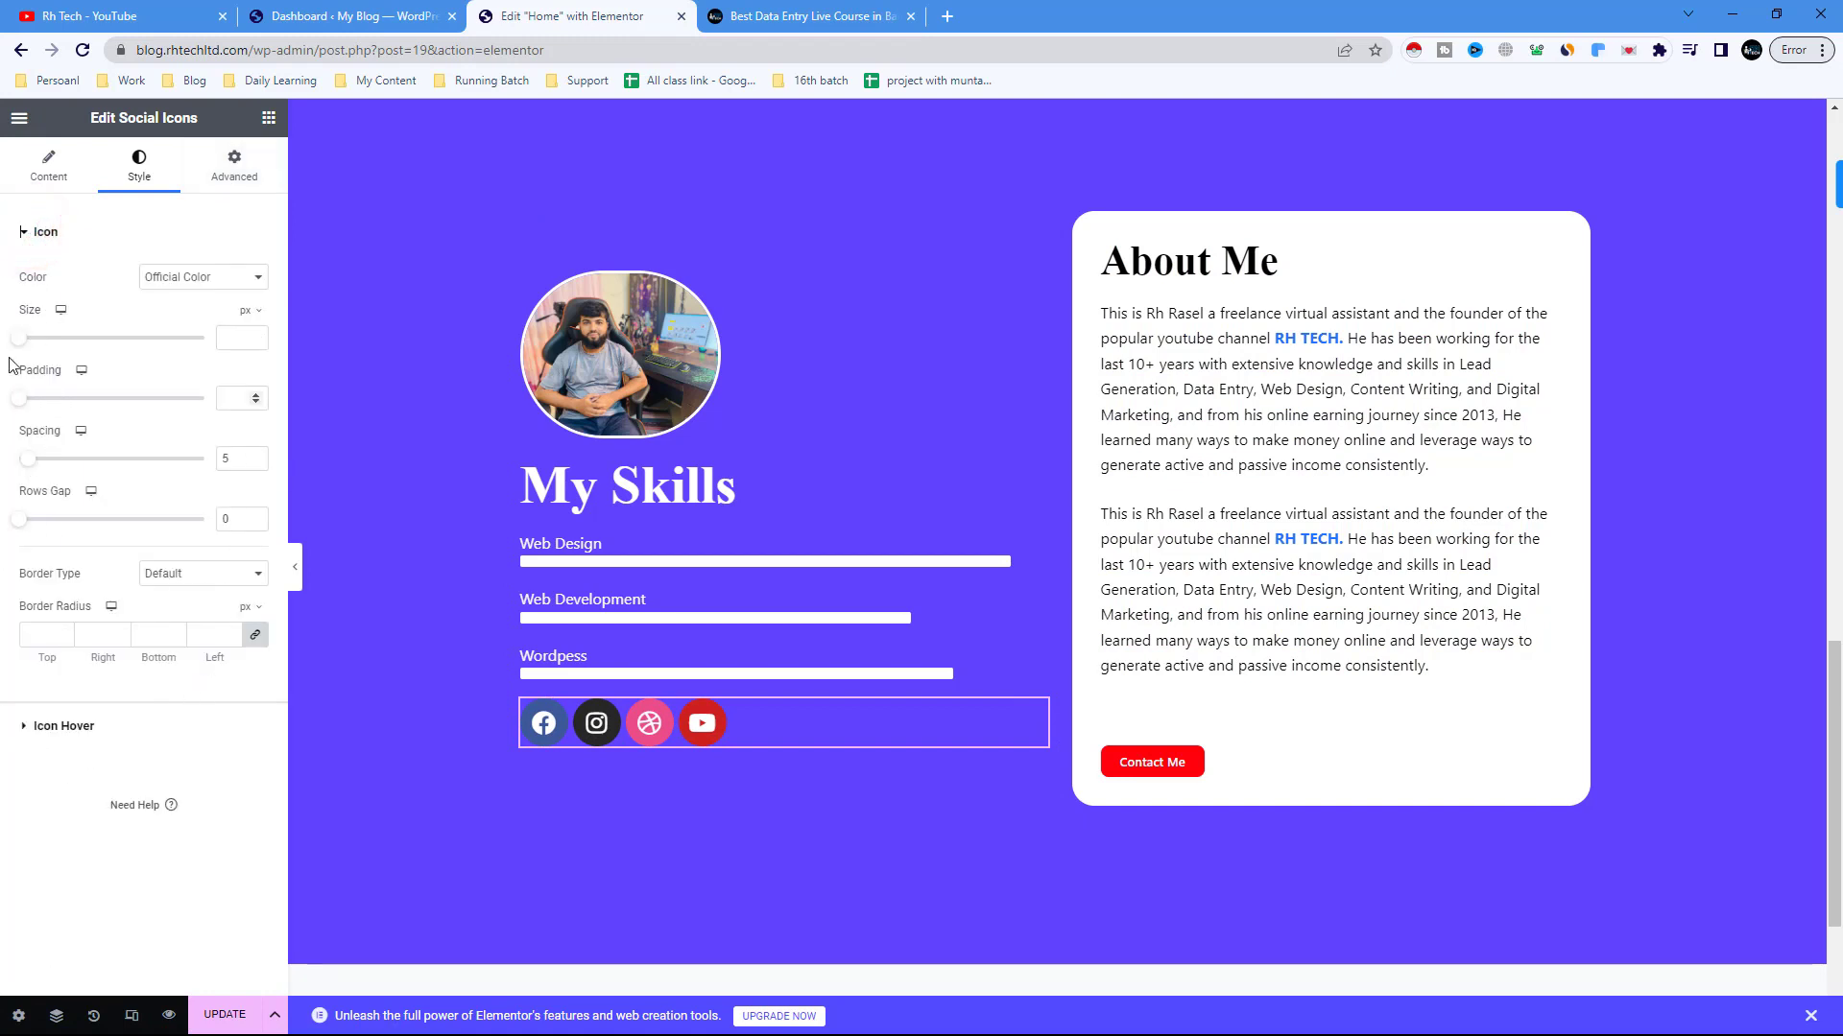
pyautogui.click(213, 281)
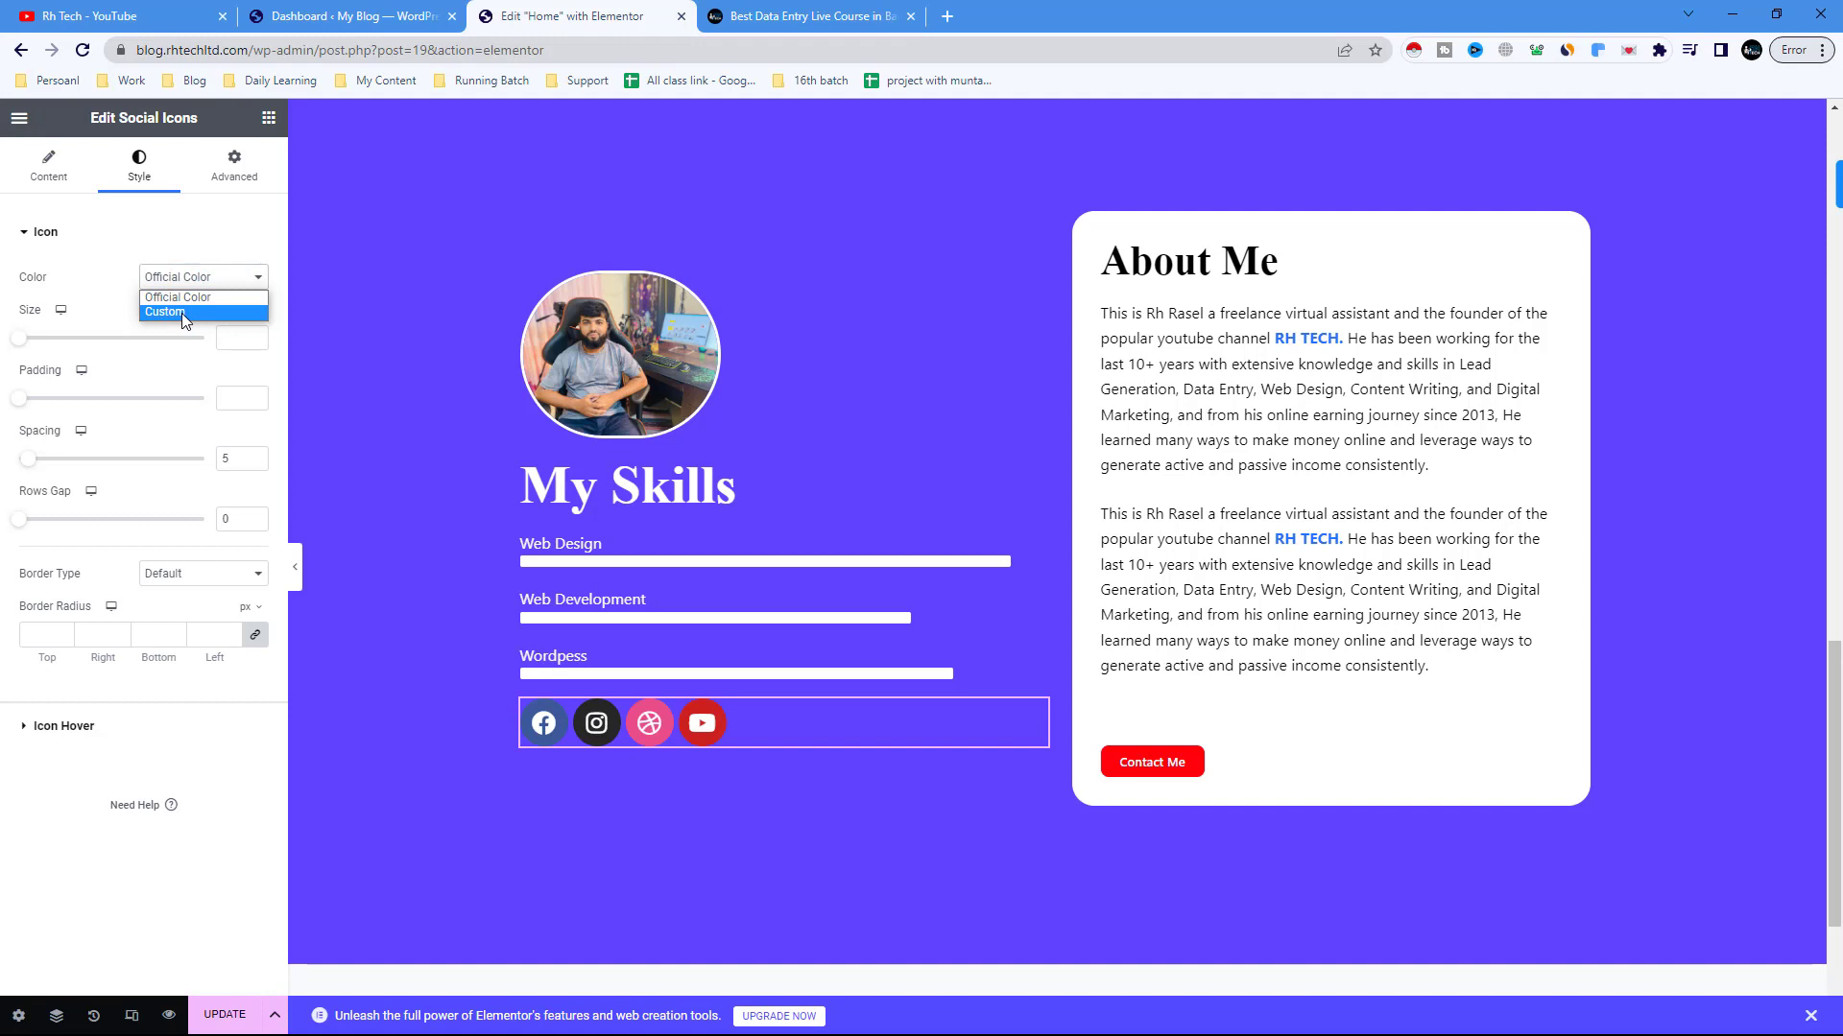
pyautogui.click(181, 313)
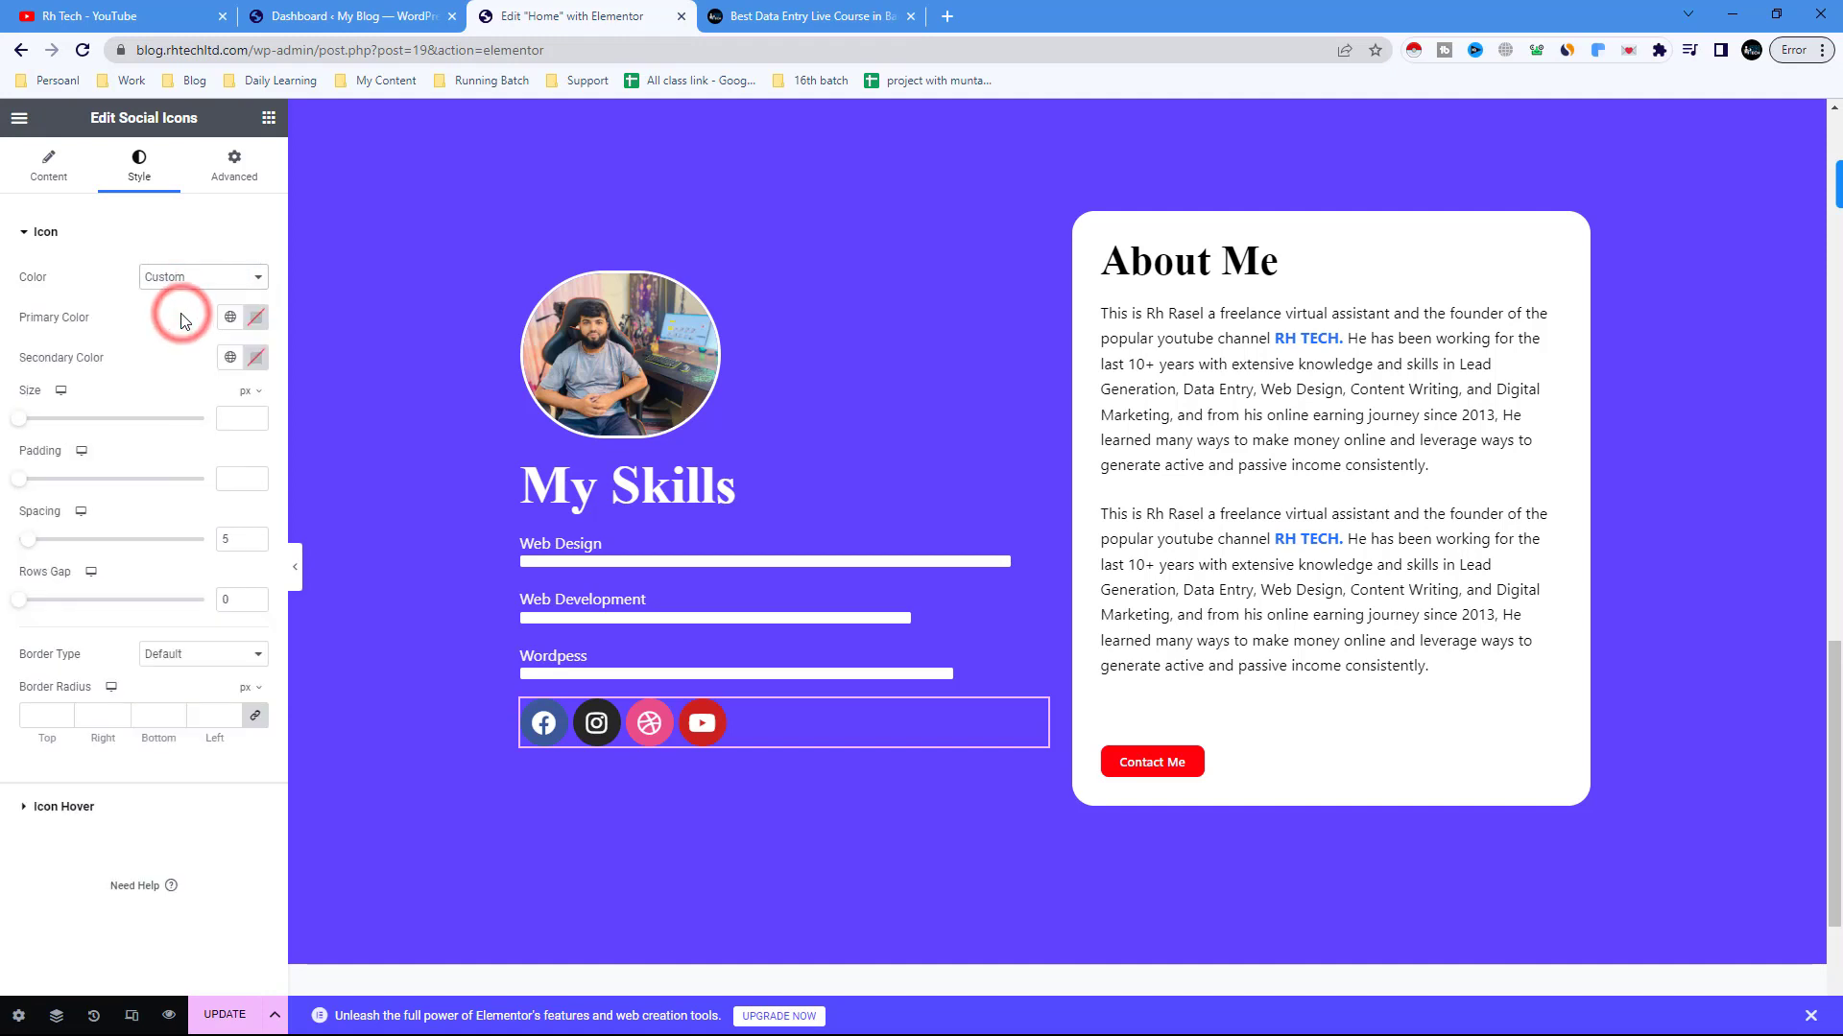
pyautogui.click(255, 316)
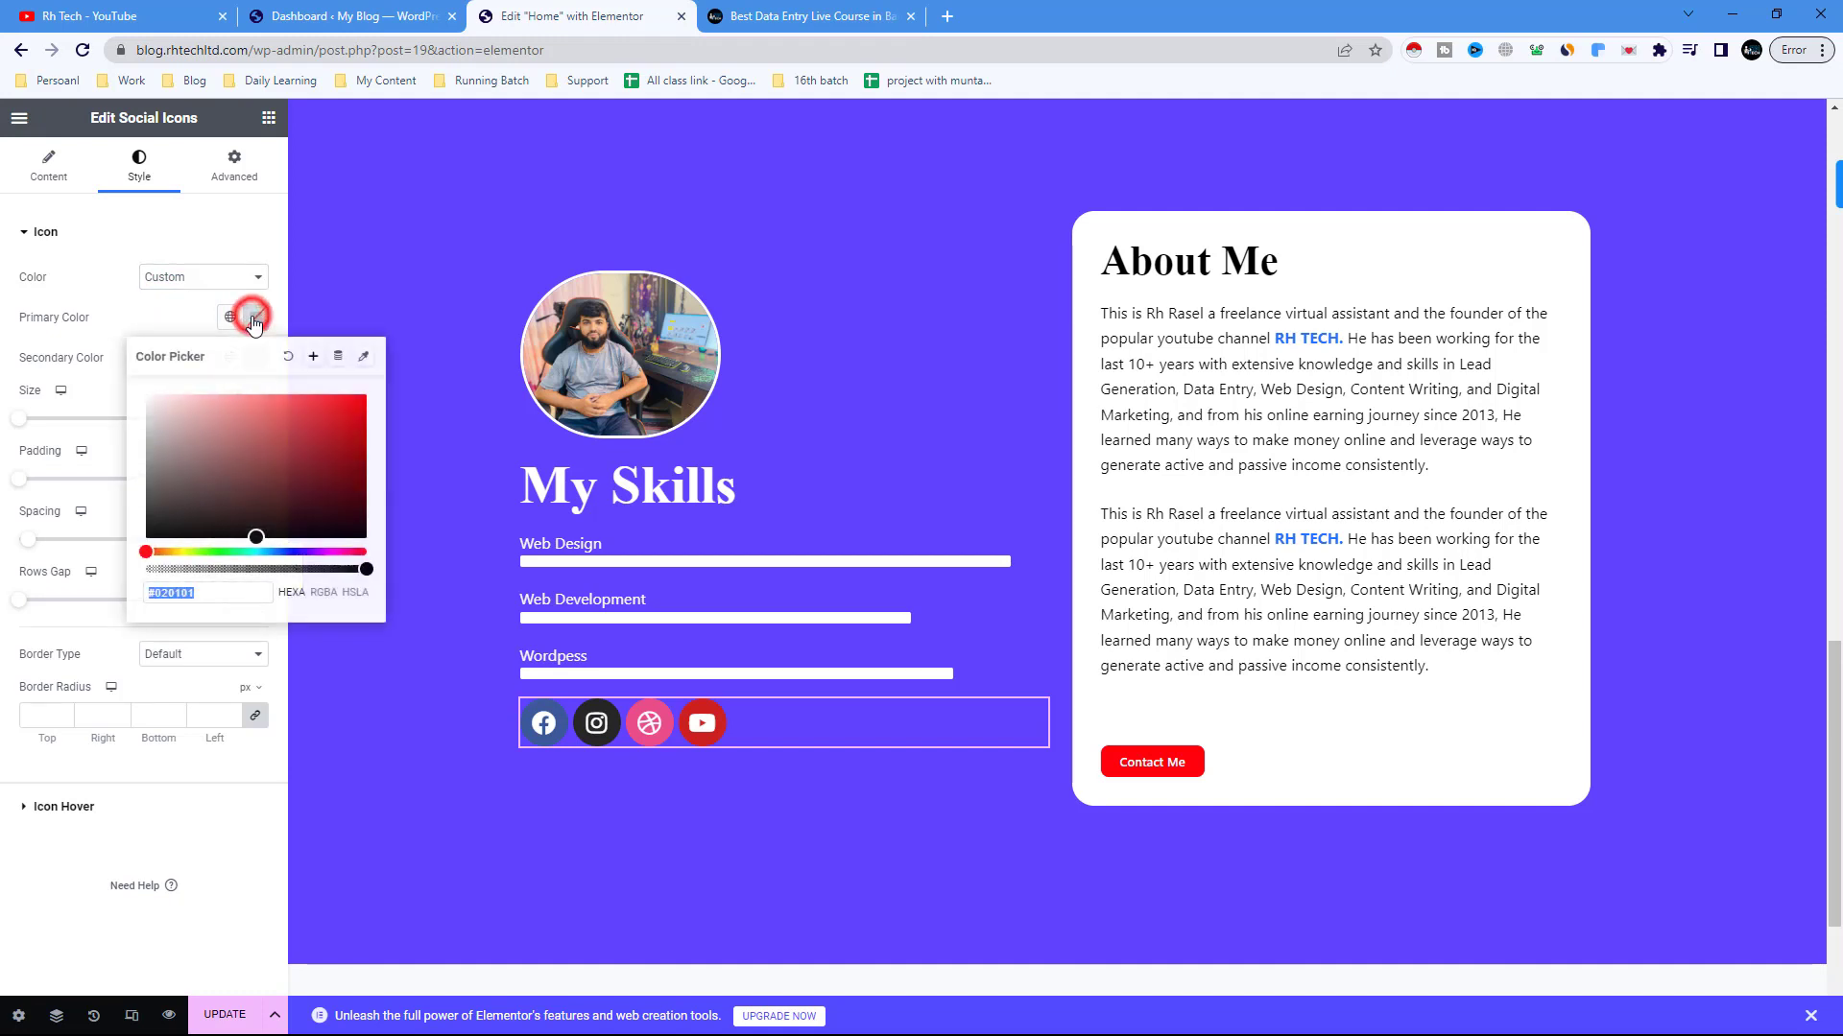
pyautogui.click(2, 363)
pyautogui.click(256, 357)
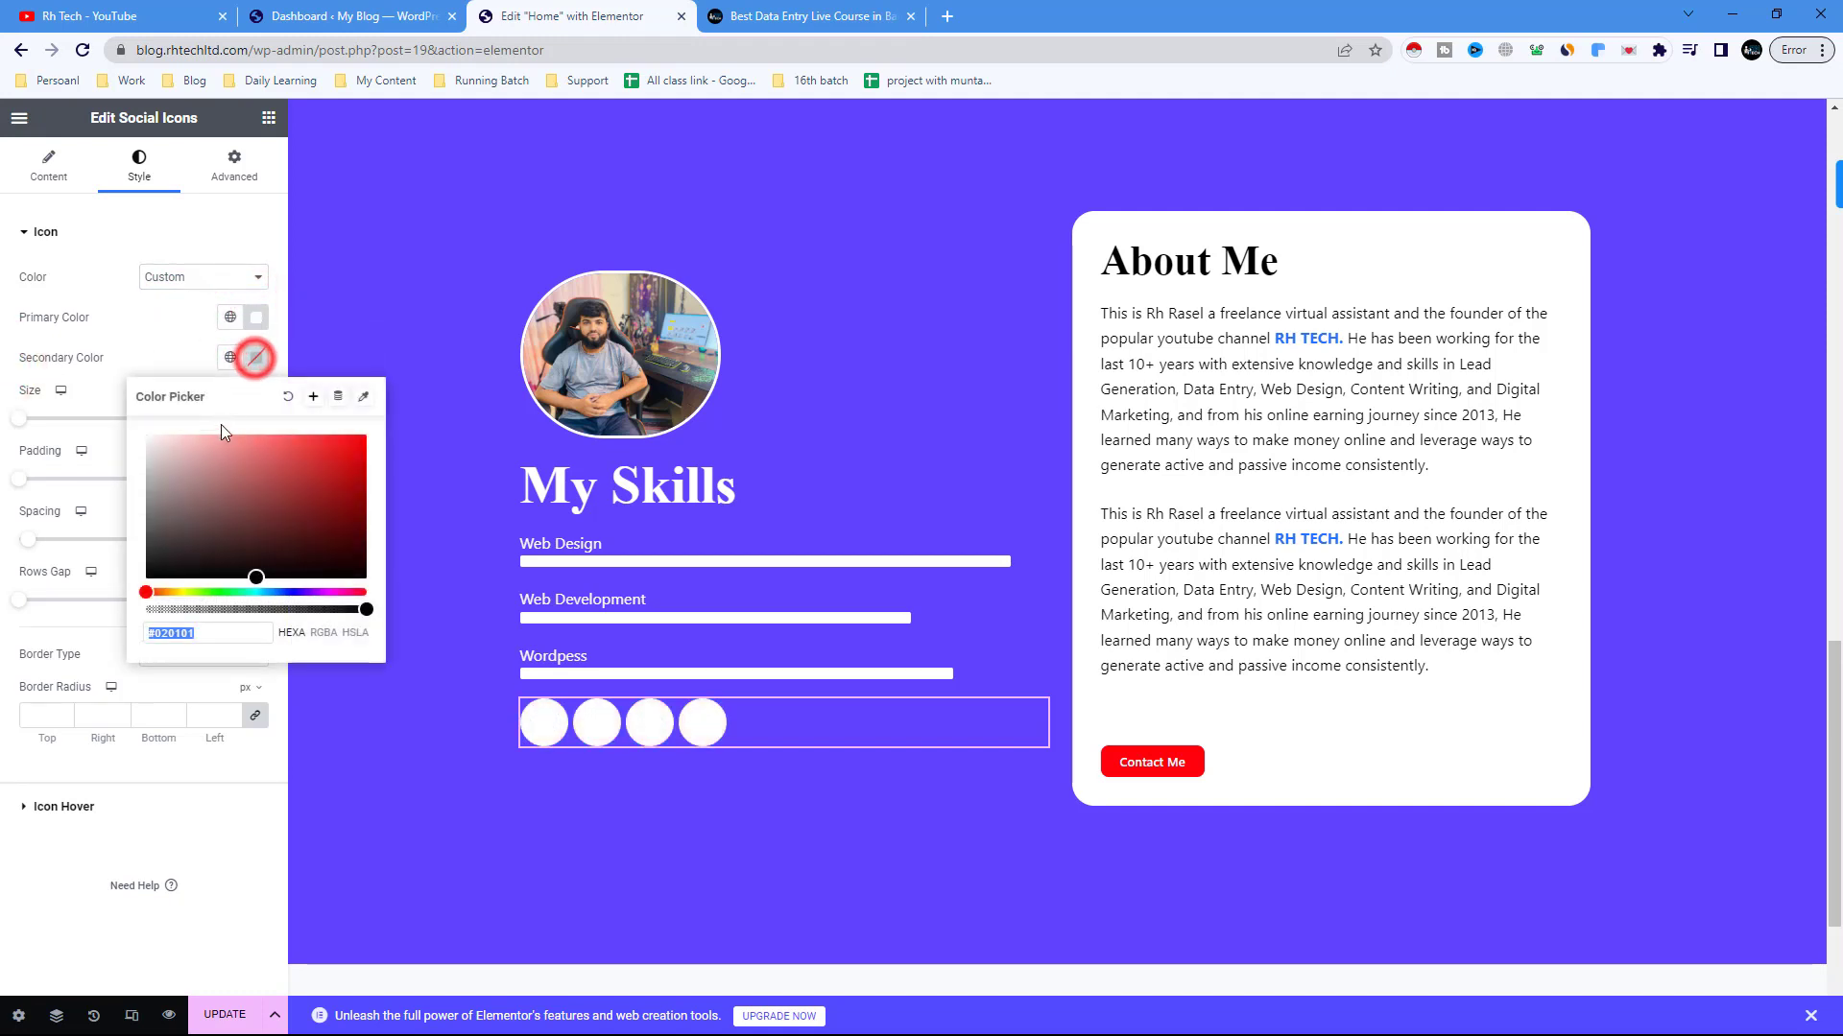
pyautogui.click(291, 592)
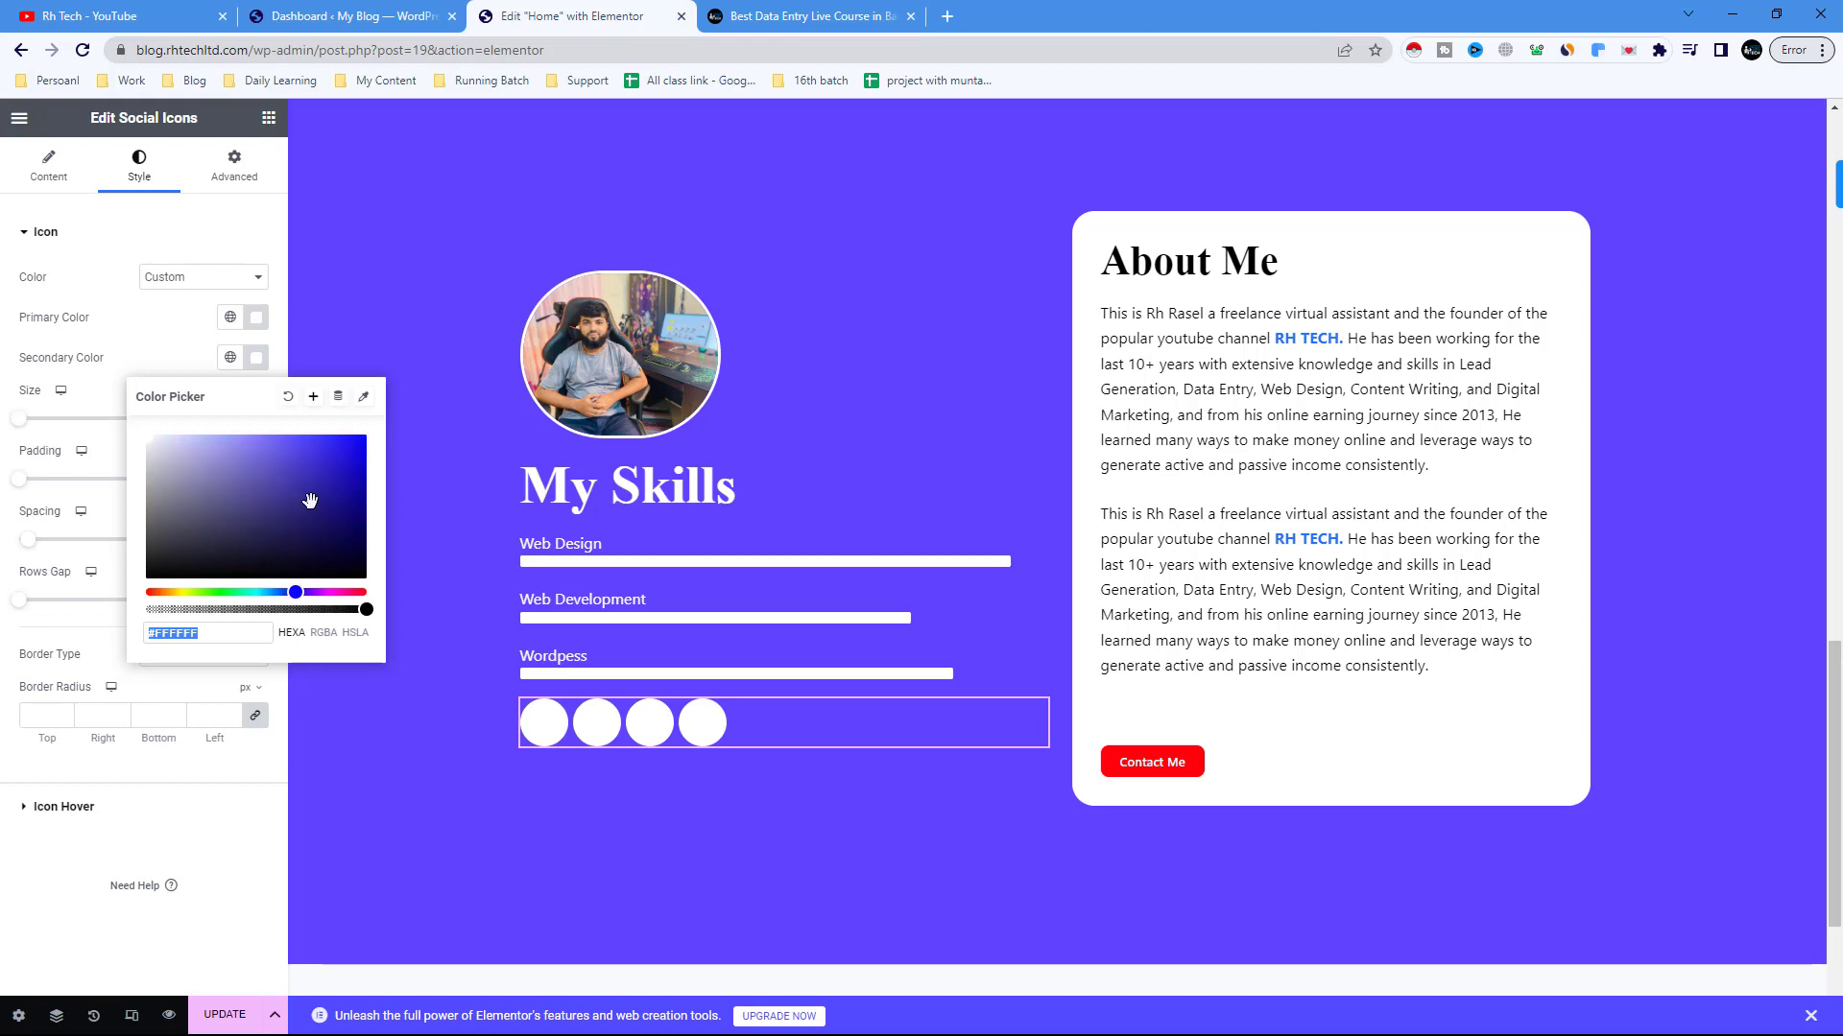
pyautogui.moveTo(309, 500); pyautogui.dragTo(407, 394)
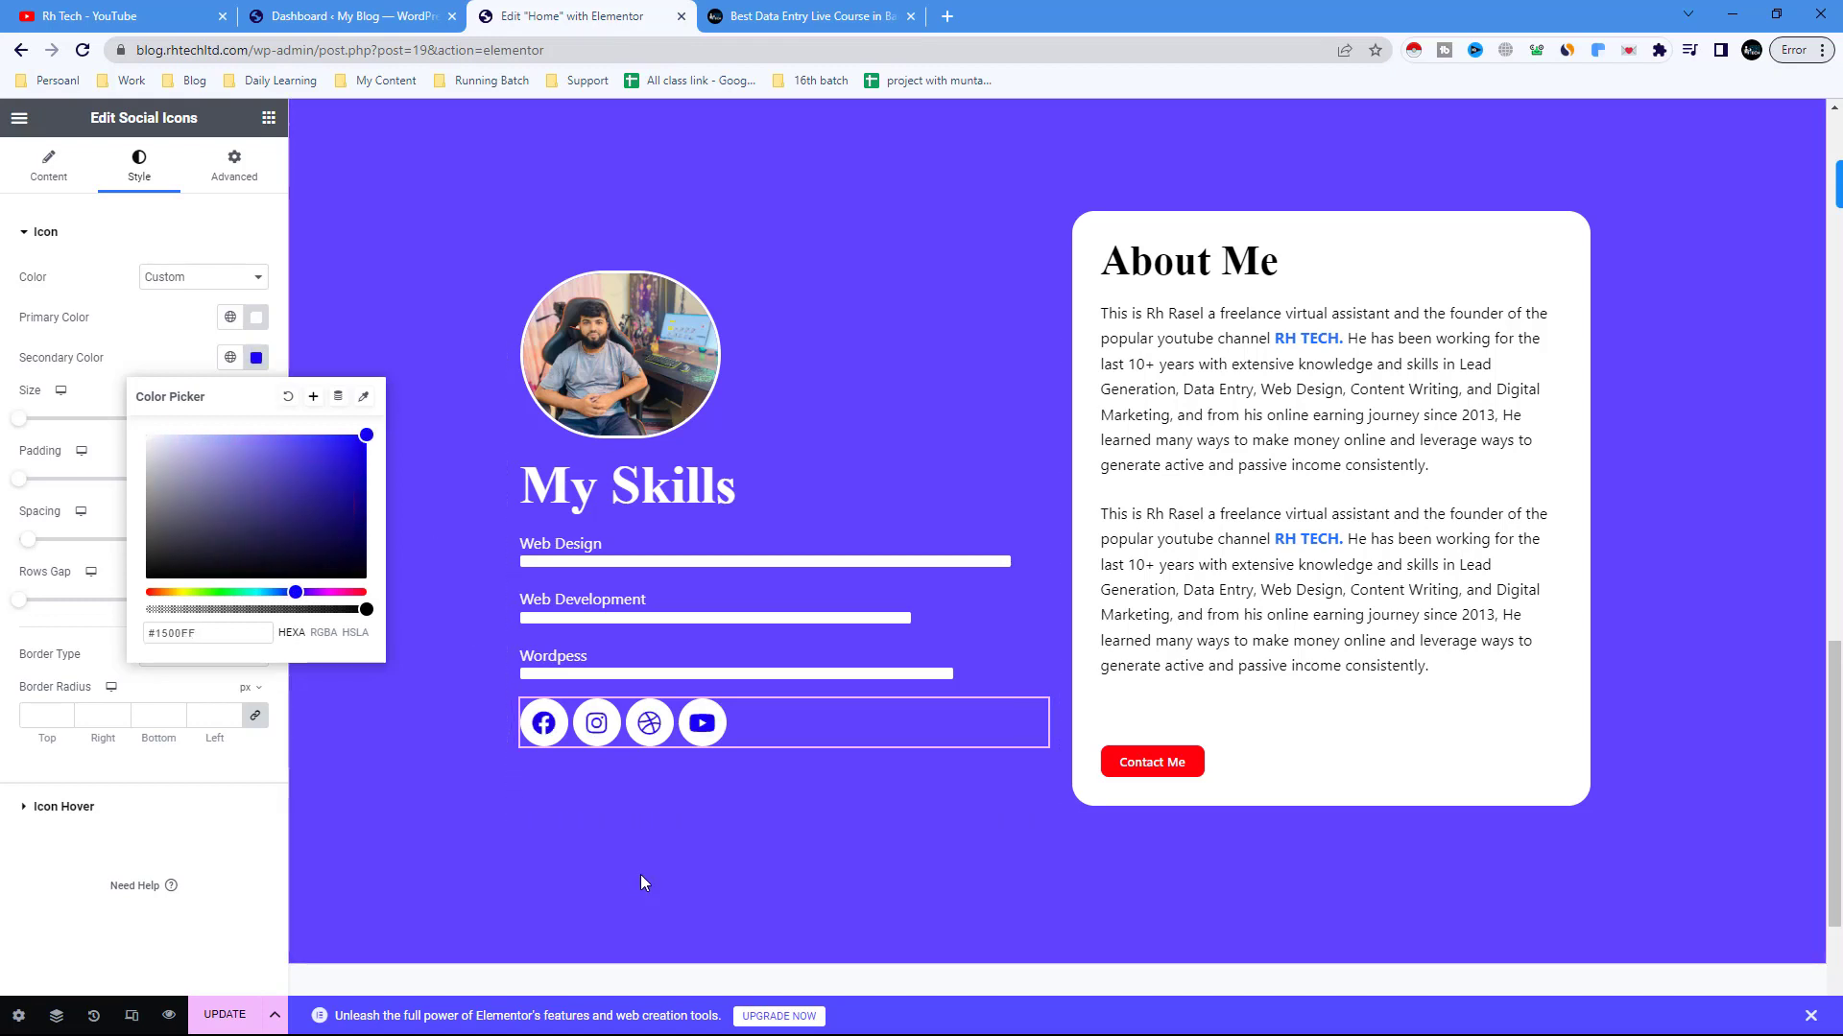
pyautogui.click(767, 827)
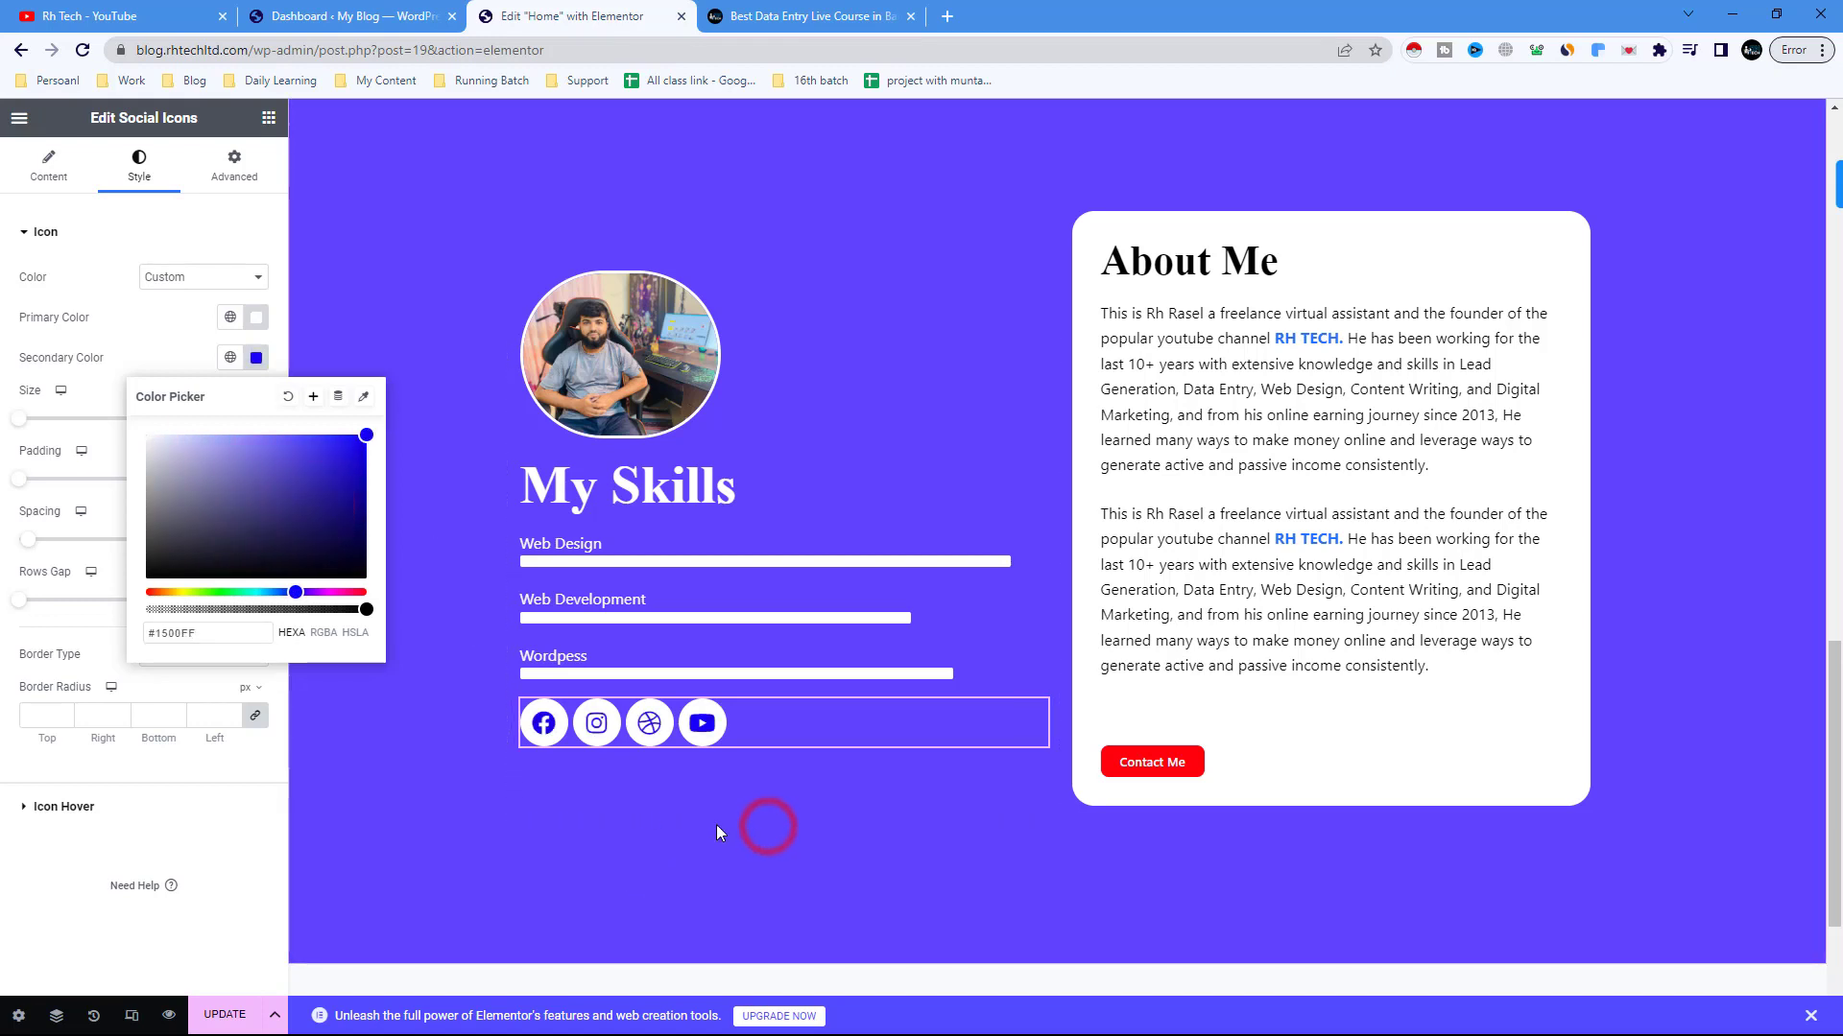
pyautogui.click(113, 359)
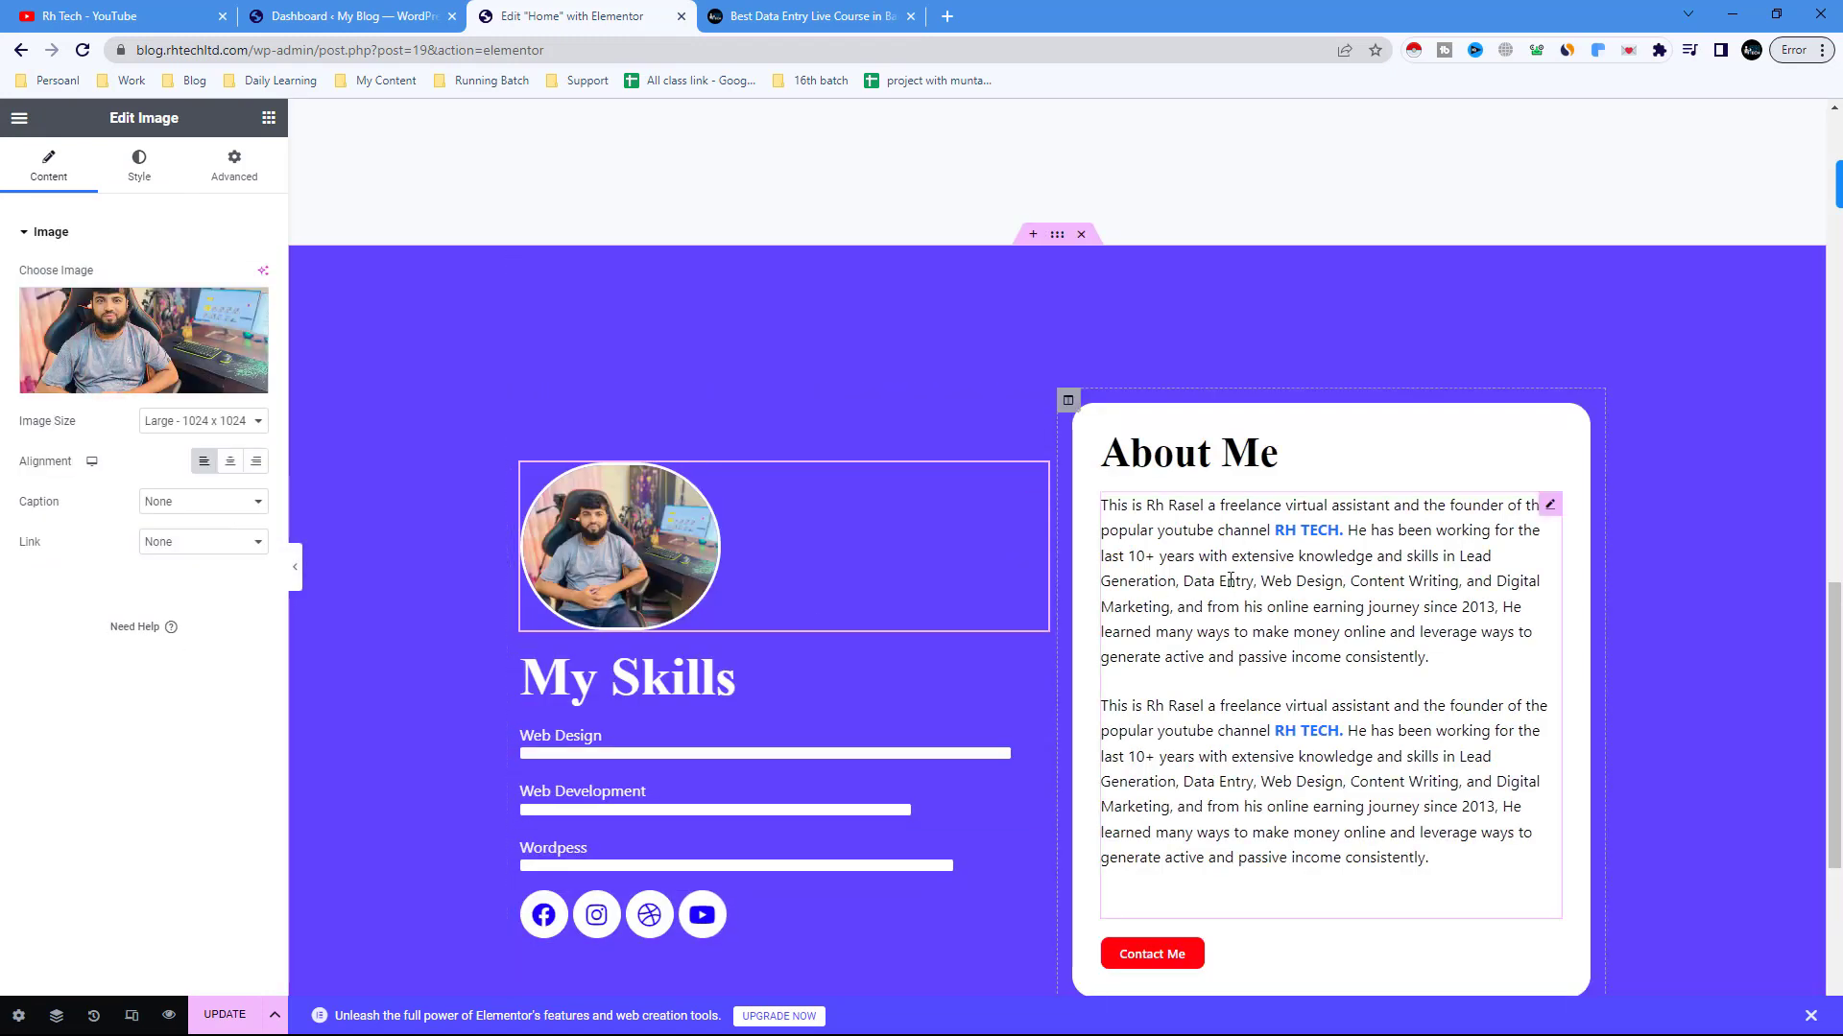
# - Set the font family of the About Me biography text to Poppins
pyautogui.click(1195, 523)
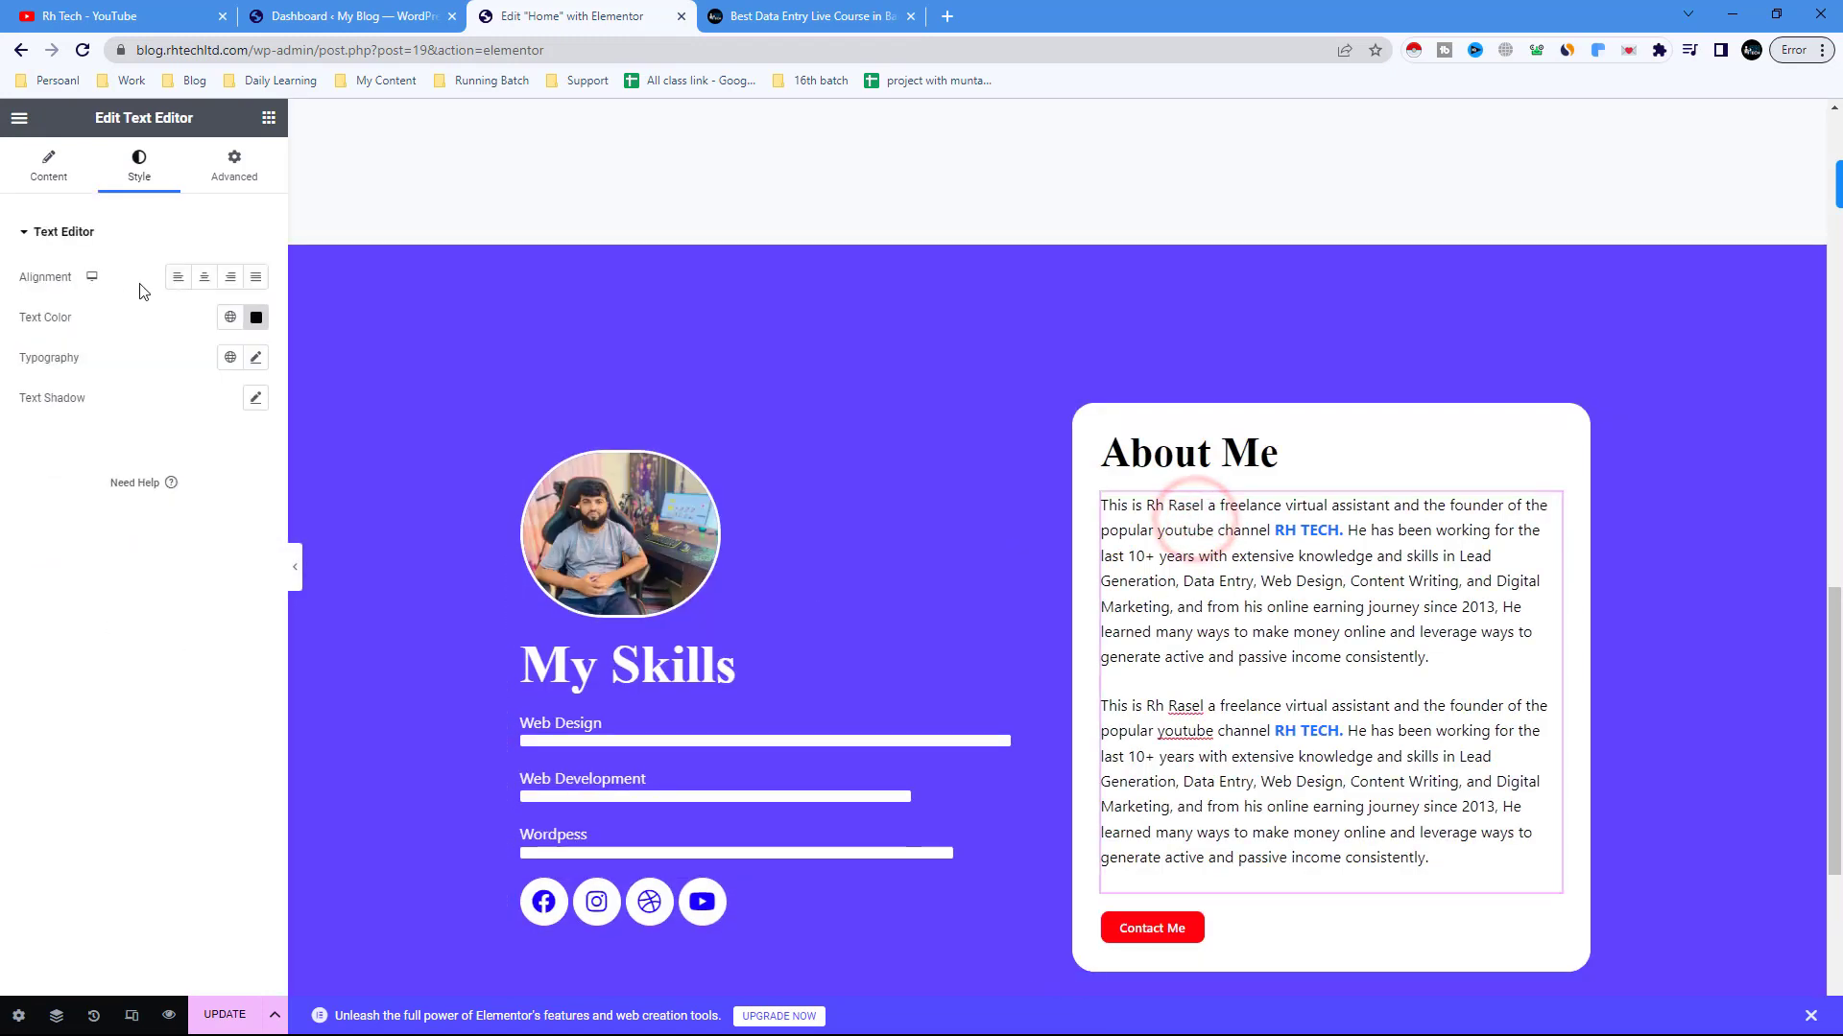
pyautogui.click(51, 232)
pyautogui.click(52, 247)
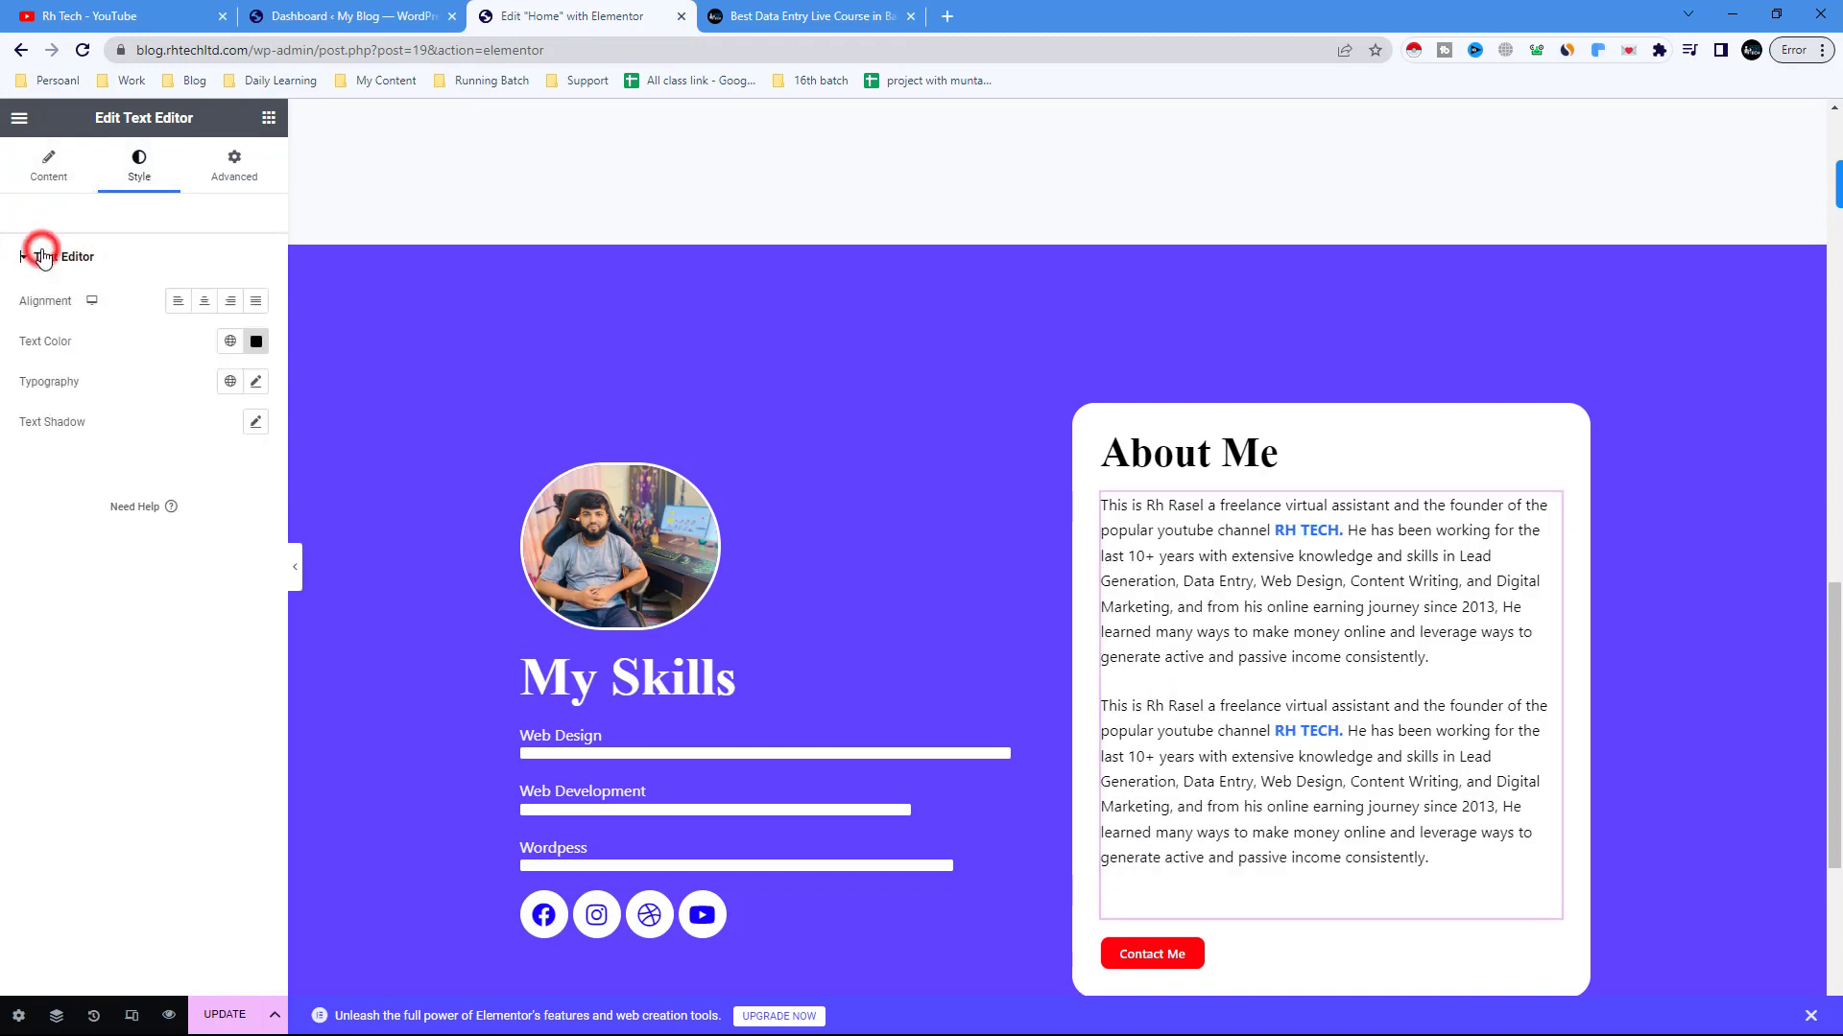
pyautogui.click(254, 381)
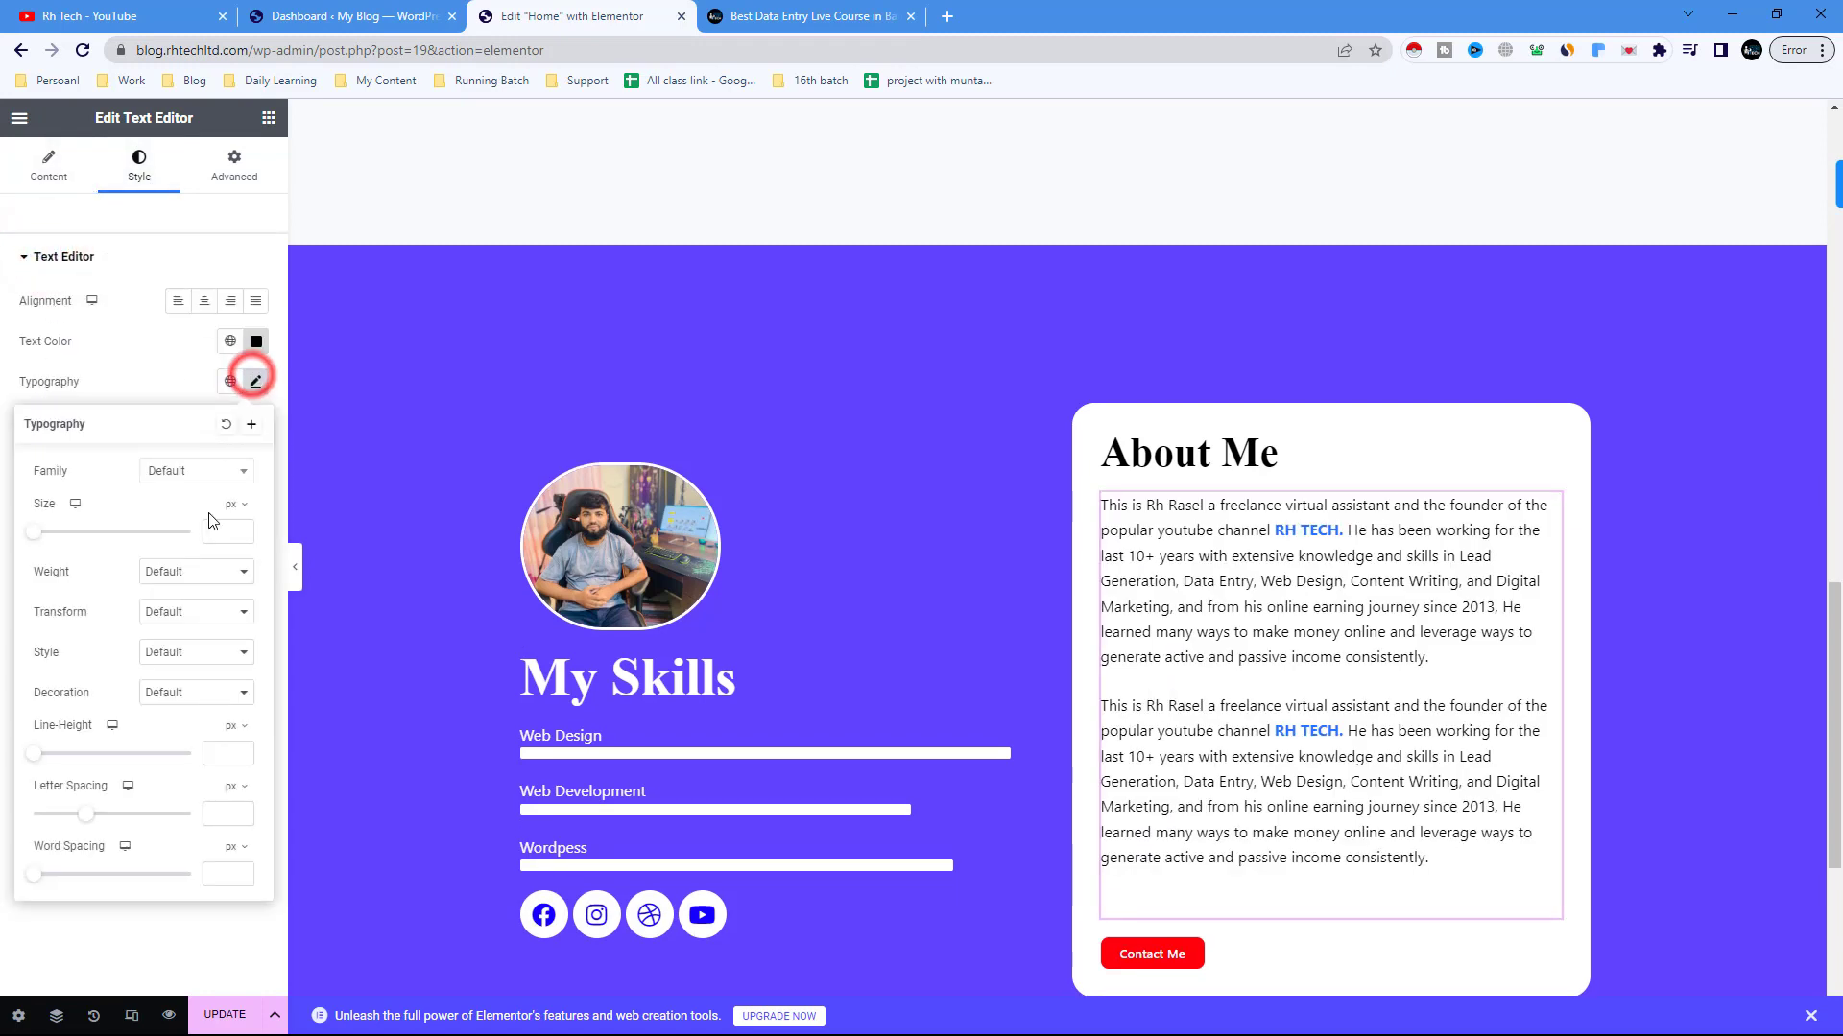
pyautogui.click(201, 472)
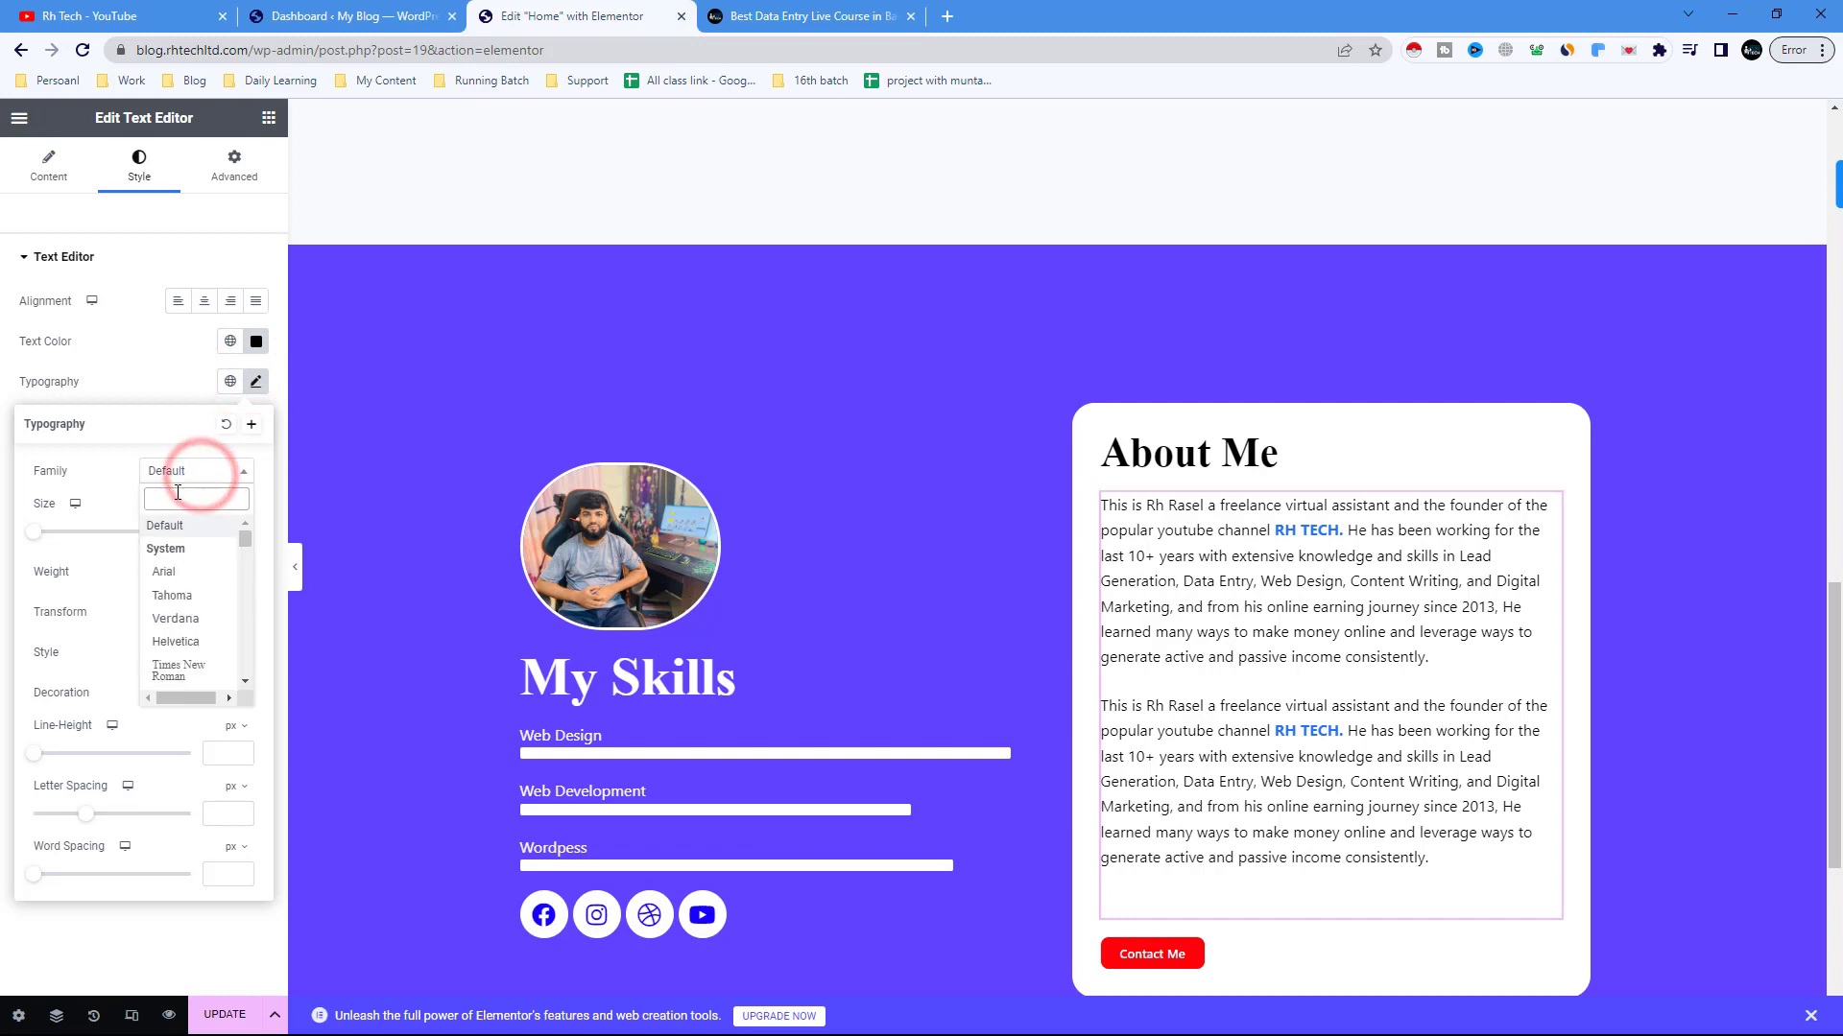
pyautogui.click(177, 493)
pyautogui.write('popp')
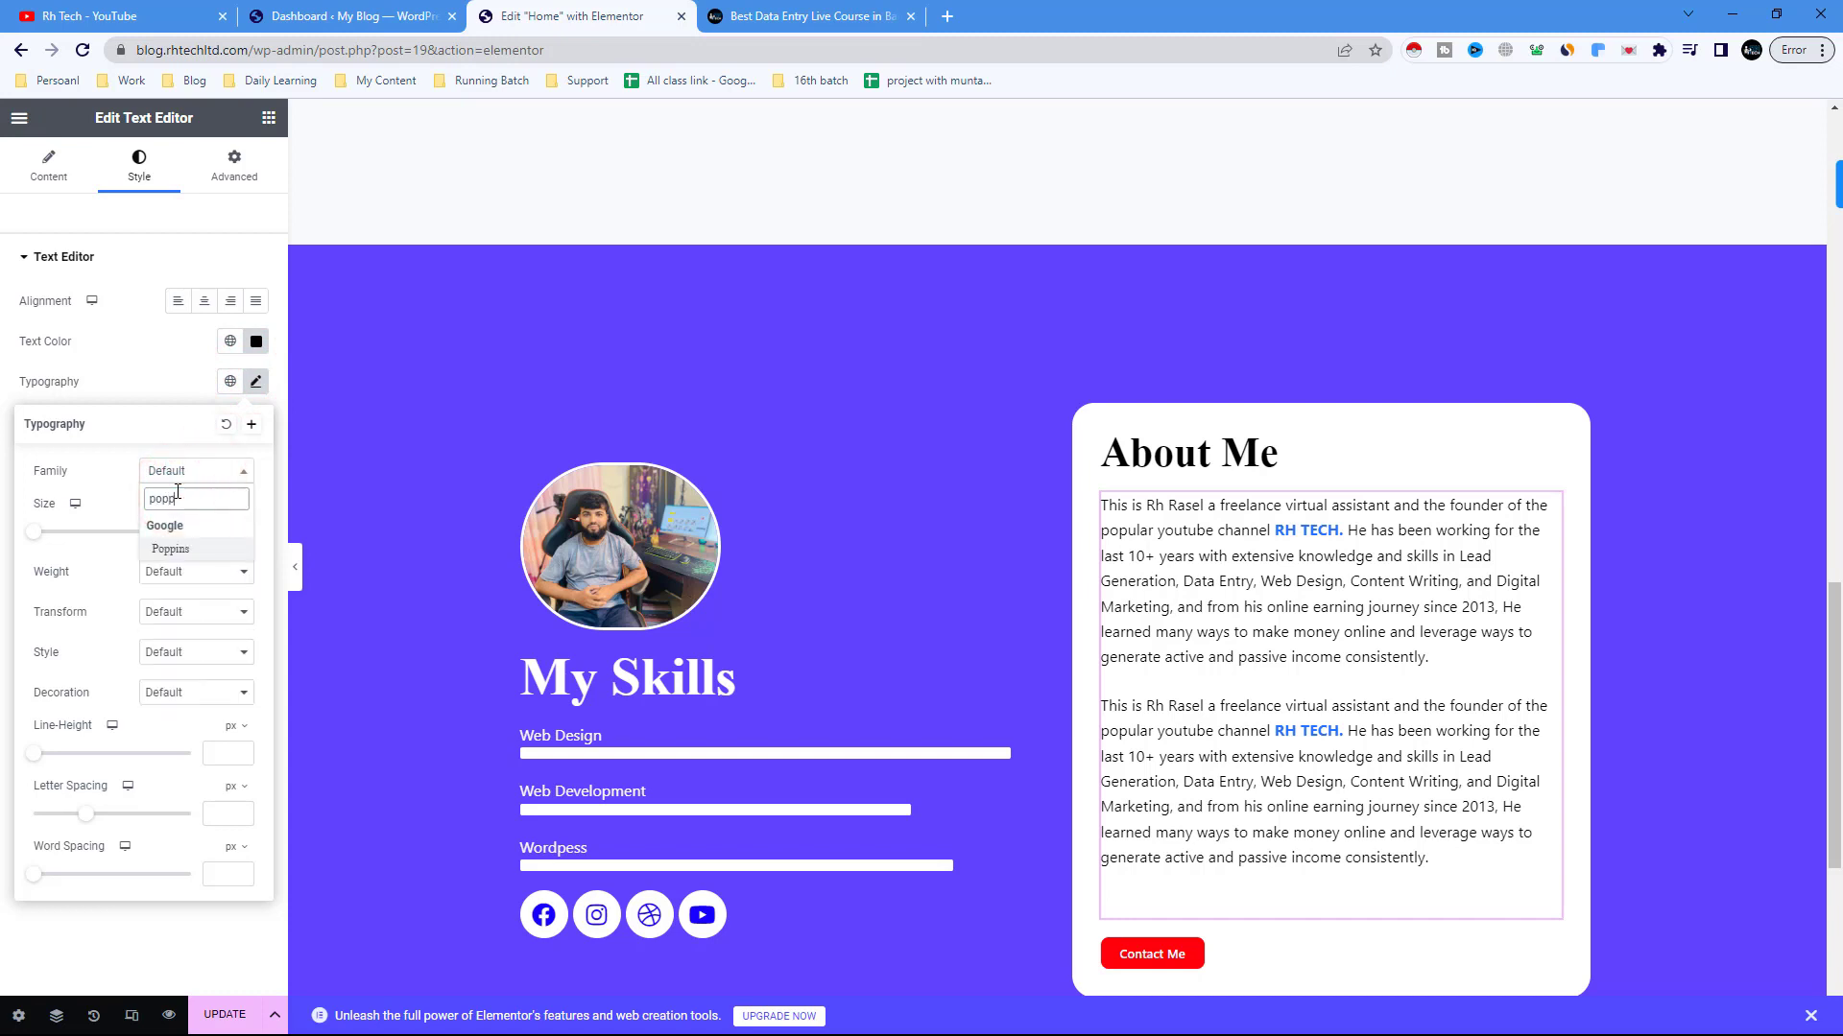
pyautogui.click(200, 557)
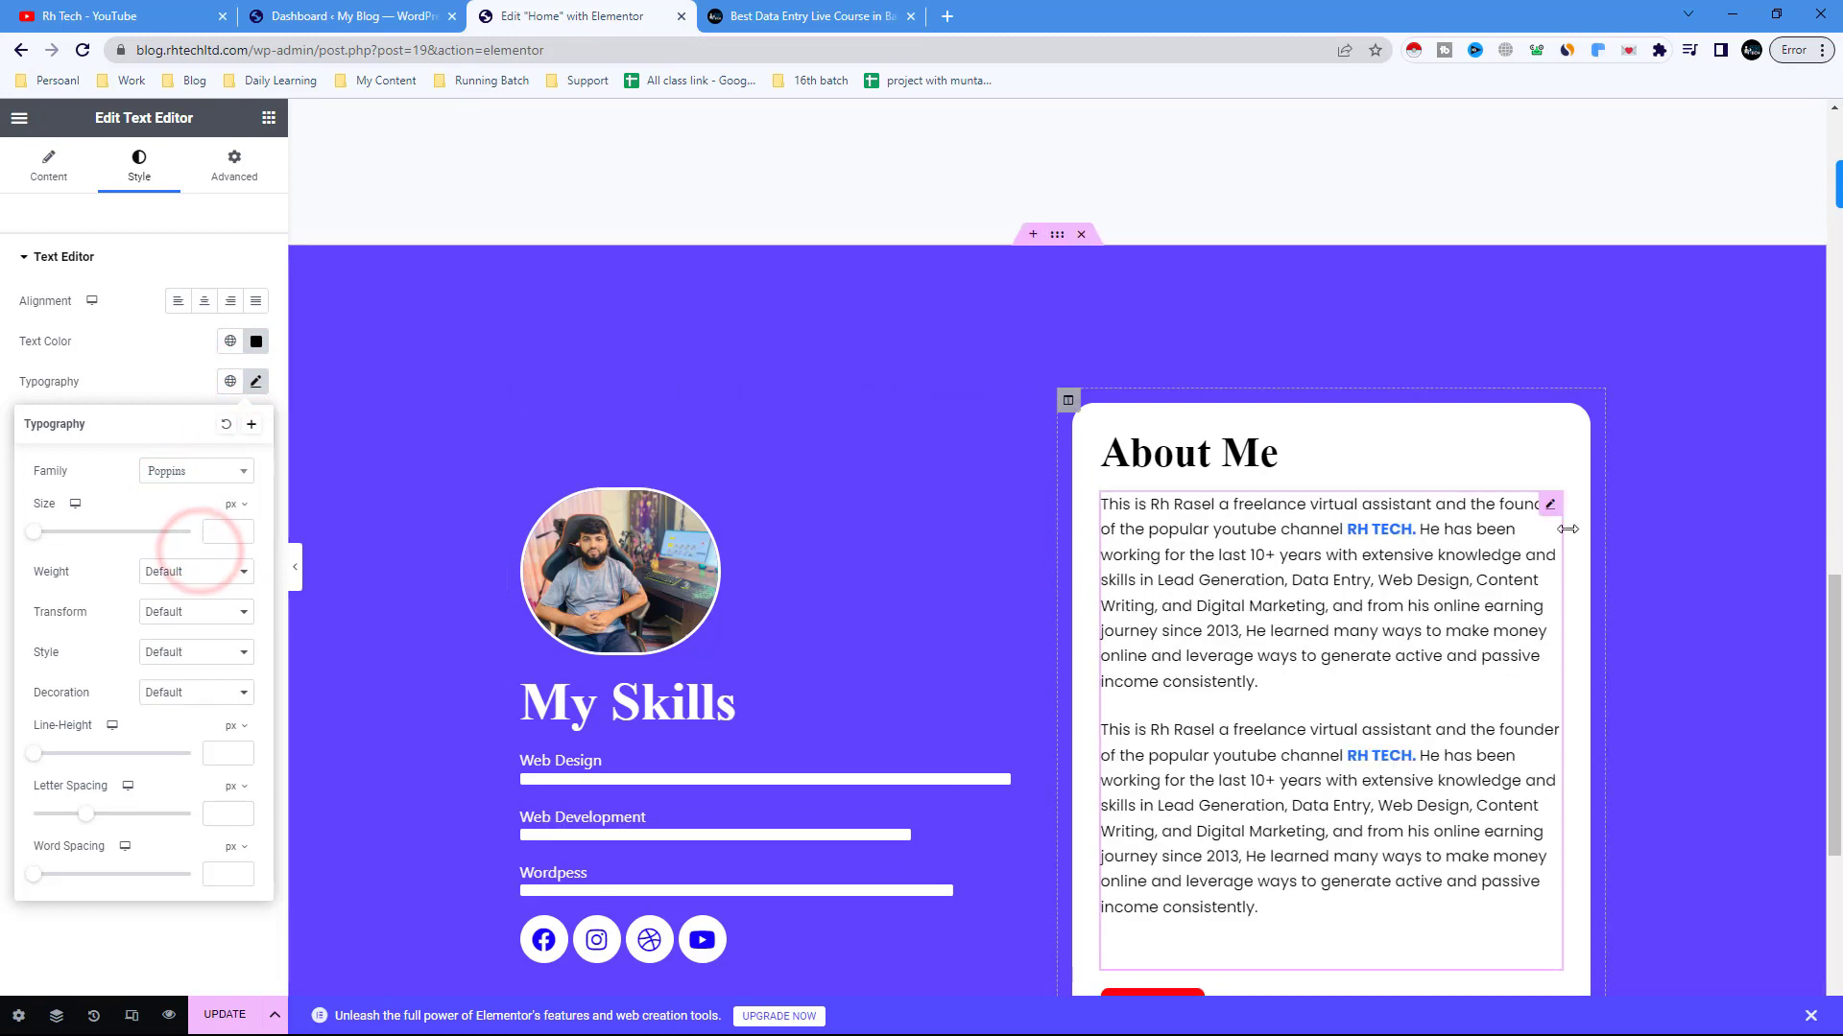
# - Reduce the social icons' size to 18 px and save the page
pyautogui.scroll(-3, 1584, 588)
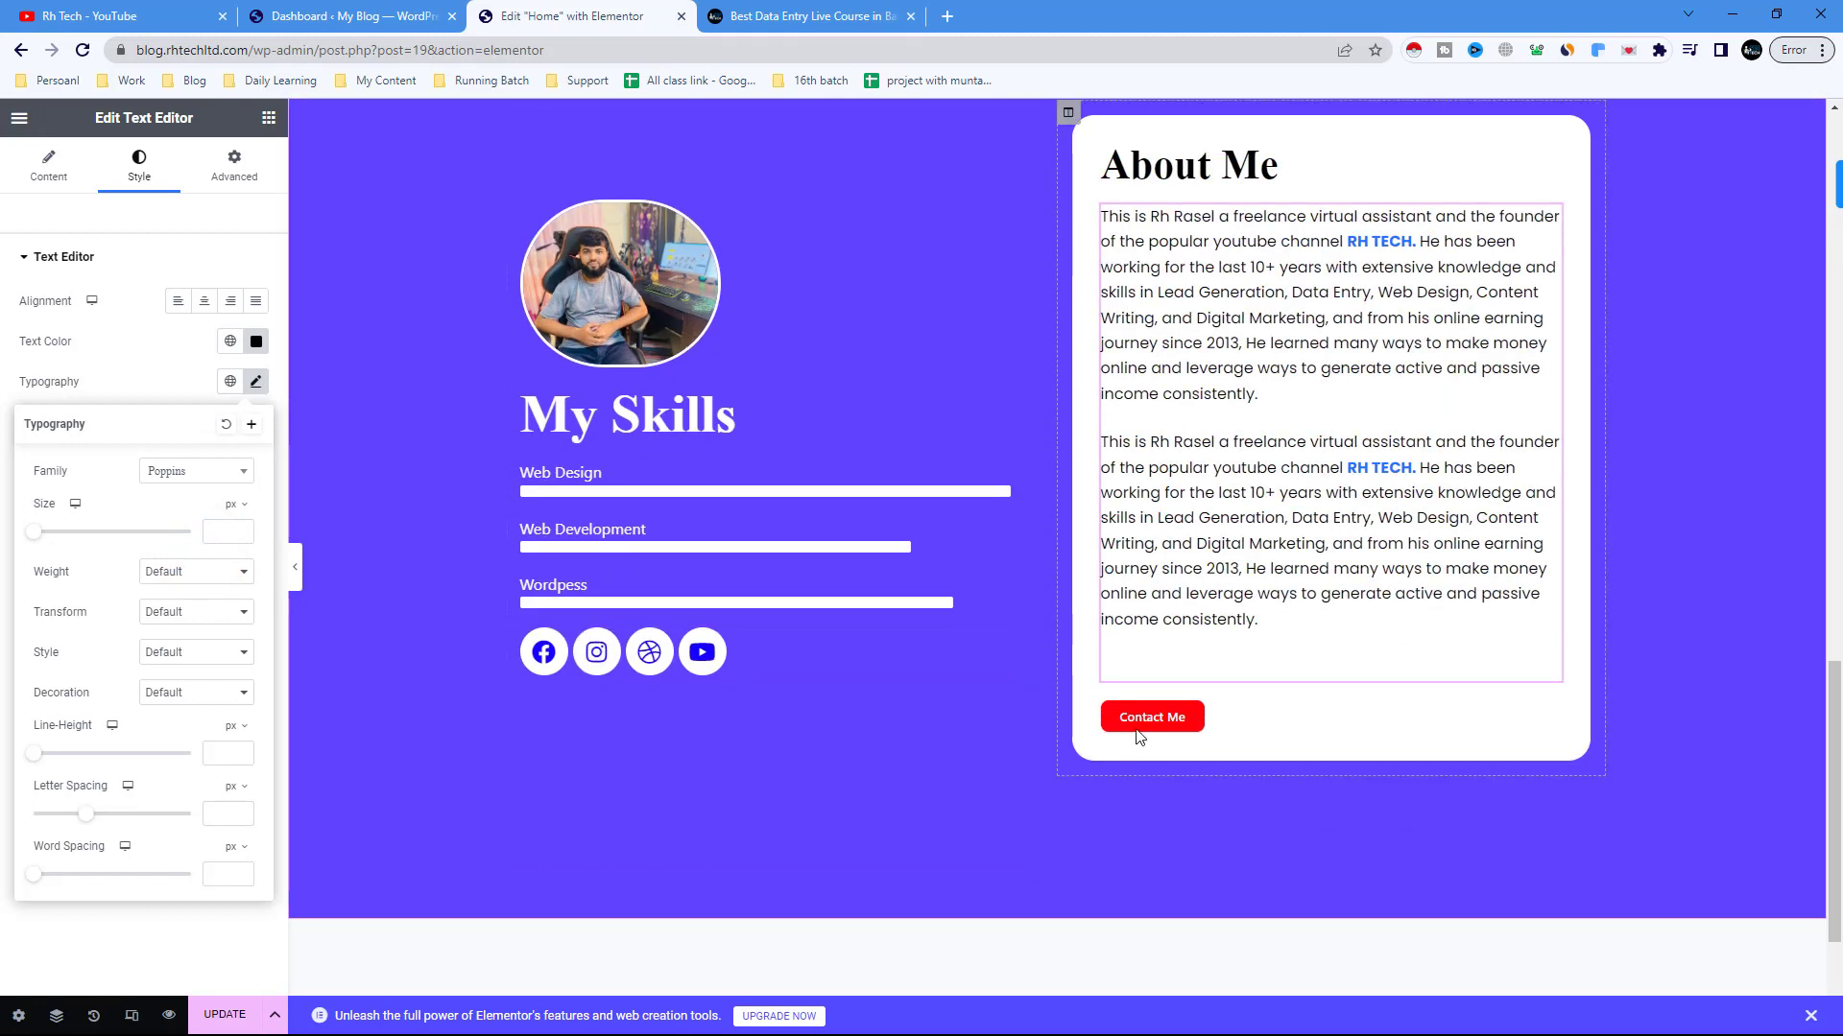
pyautogui.scroll(2, 1756, 573)
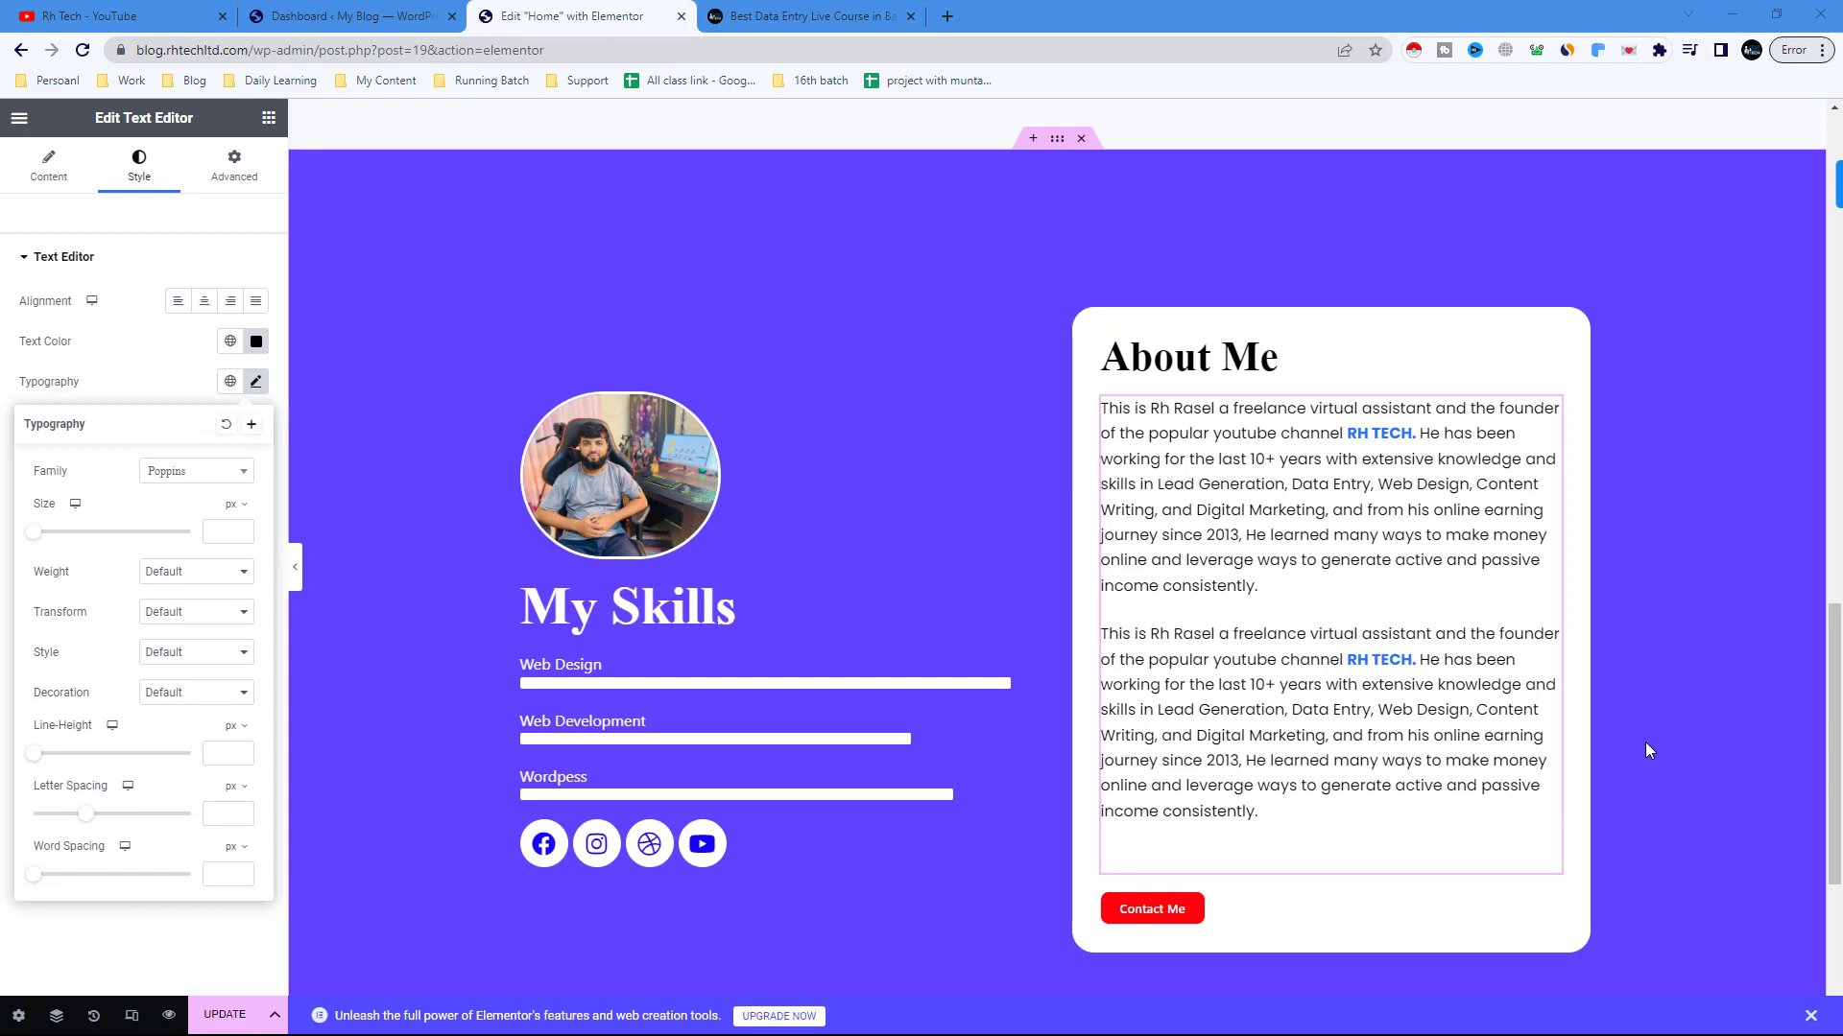
pyautogui.click(814, 834)
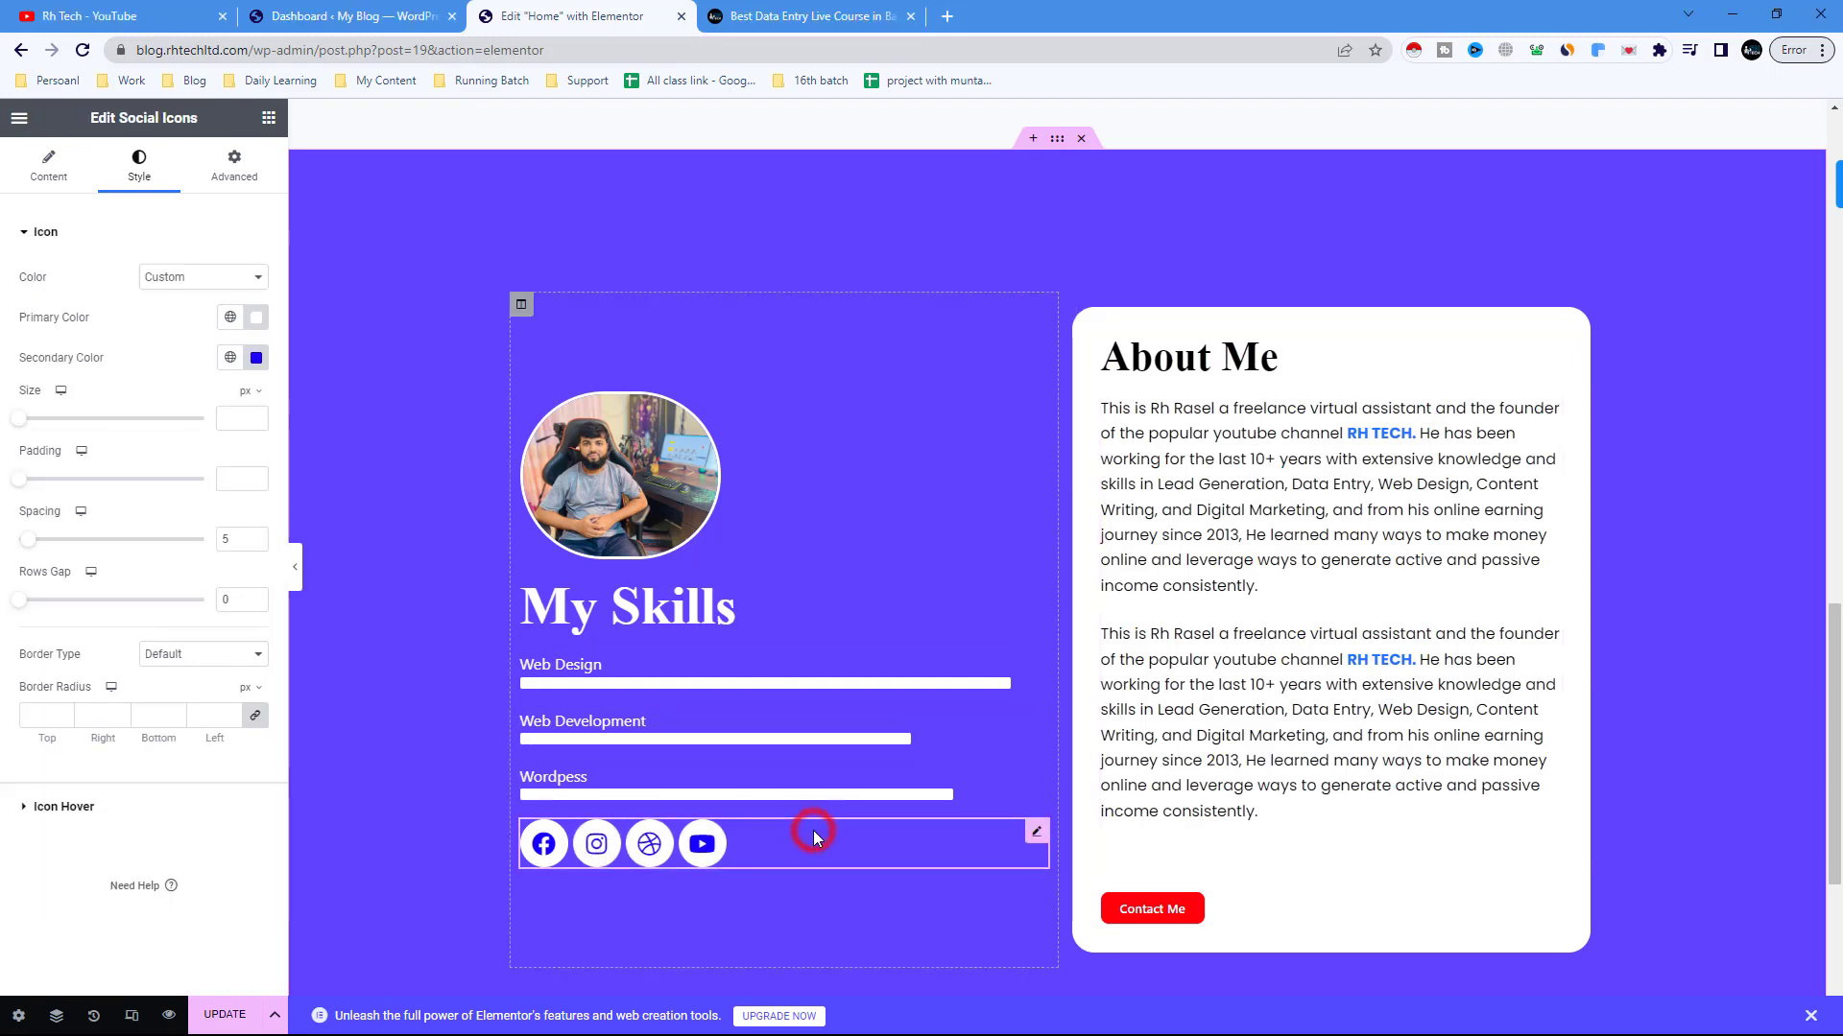
pyautogui.moveTo(17, 422); pyautogui.dragTo(27, 423)
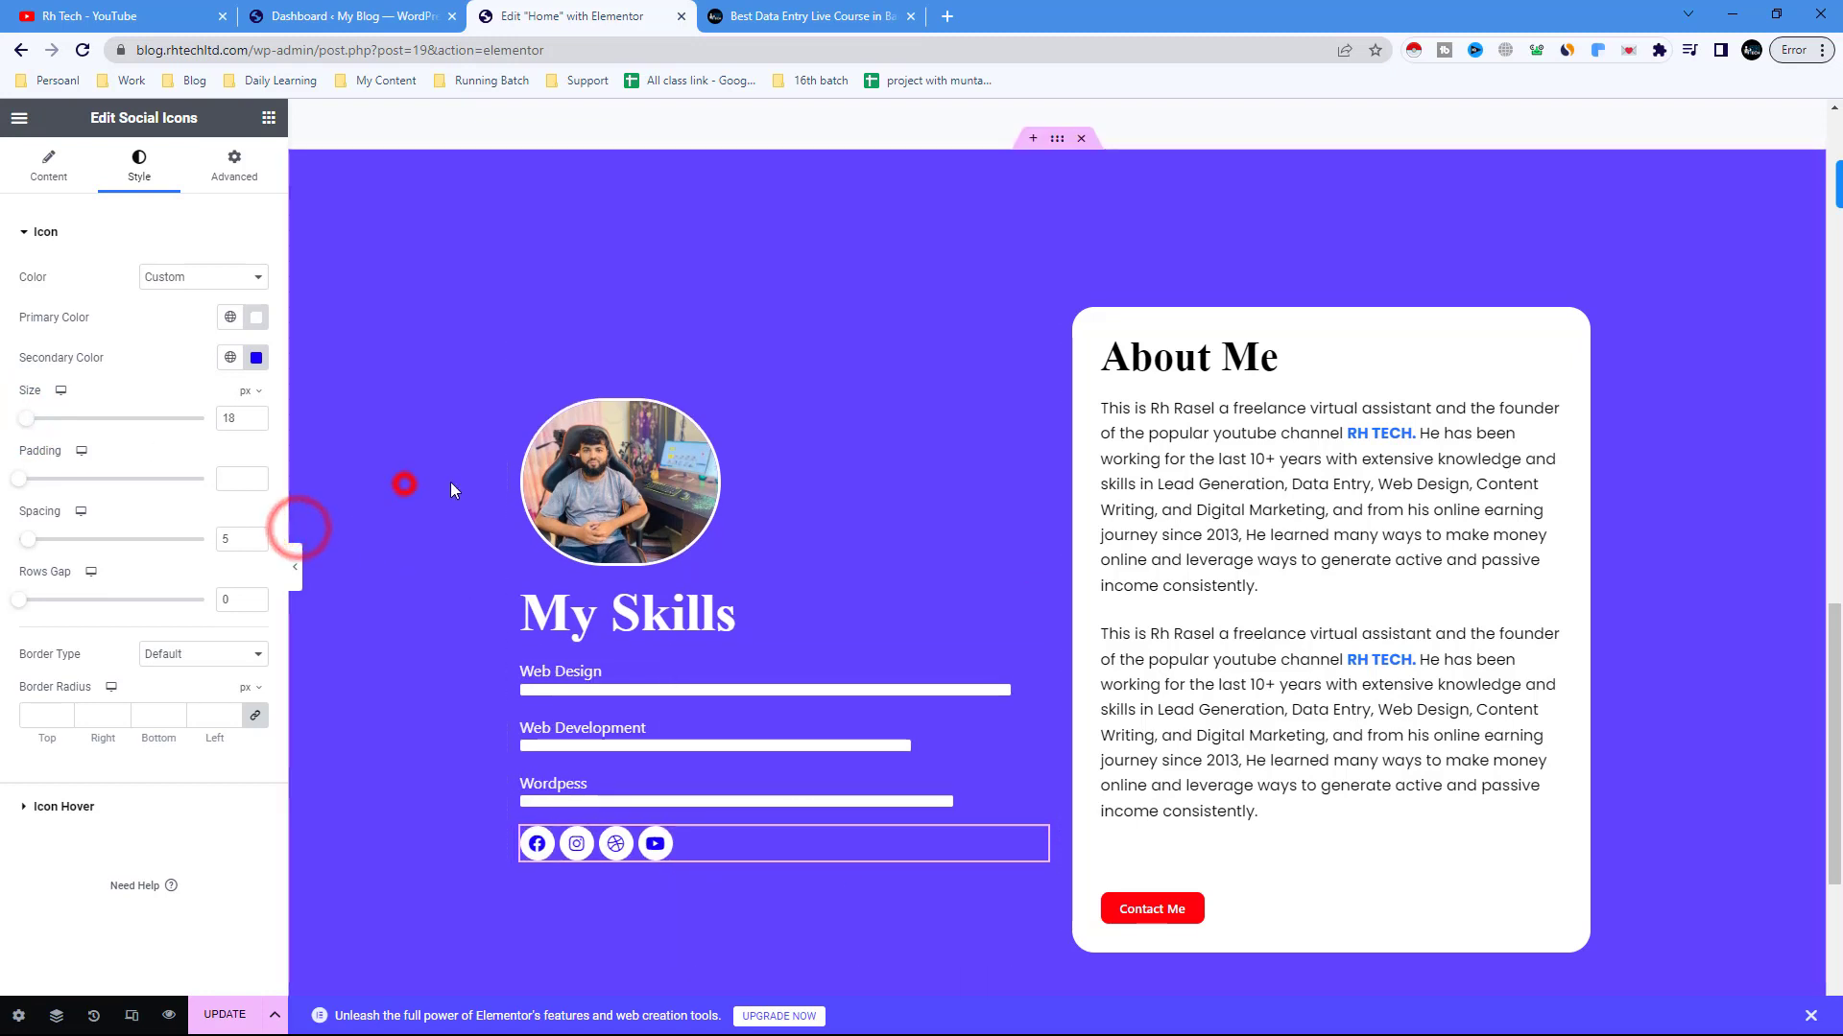
pyautogui.hotkey('ctrl', 's')
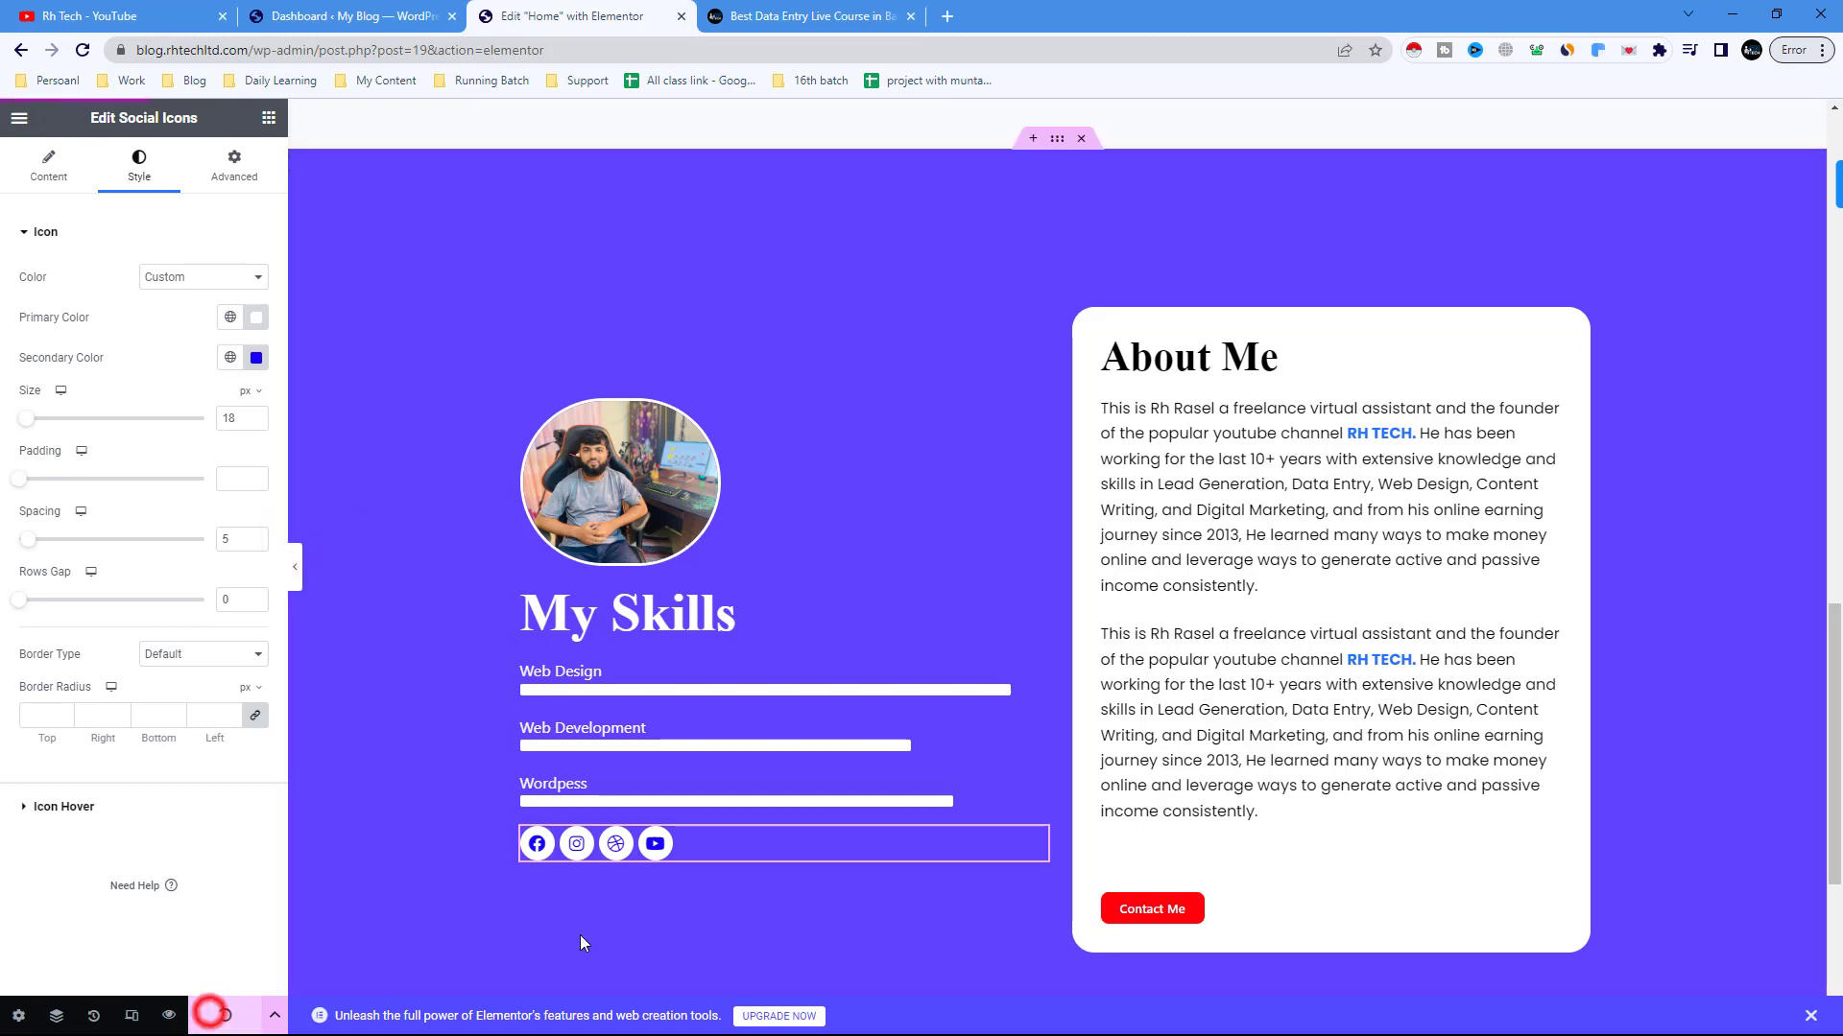
# - Hide the editing panel and review the Home page layout from the hero section through My Services to About Me
pyautogui.click(295, 567)
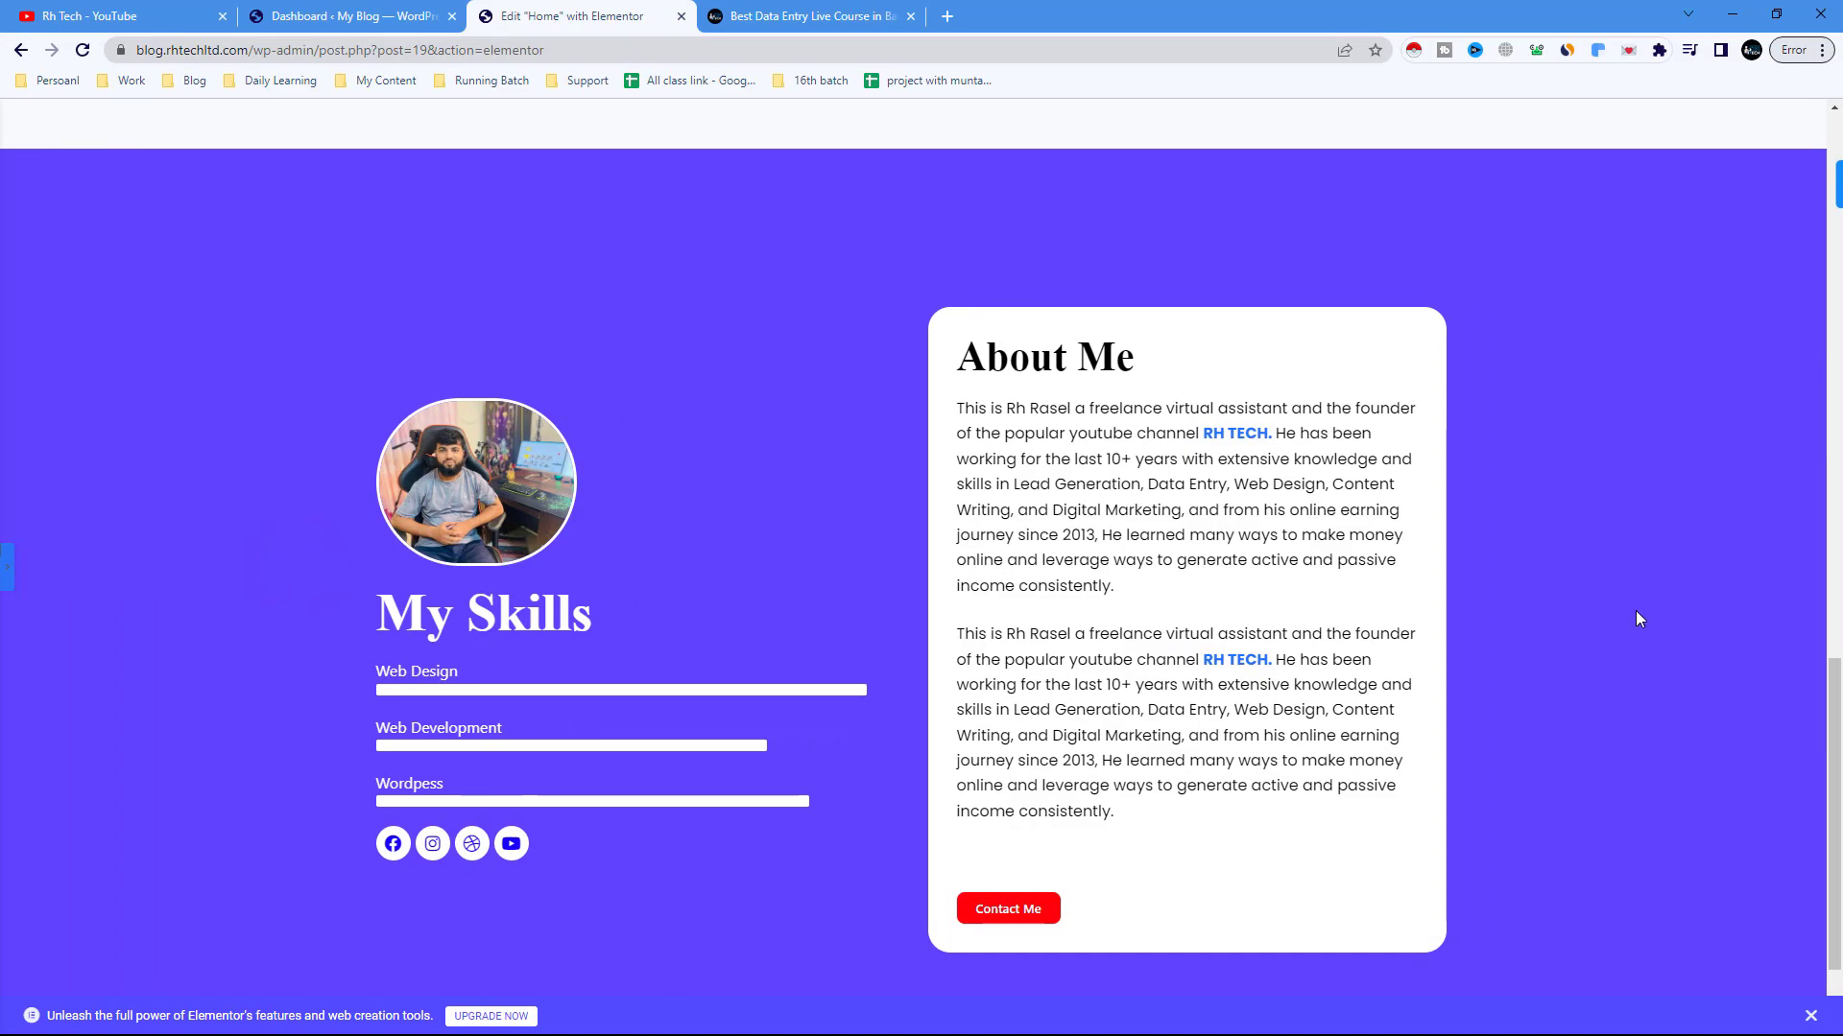
pyautogui.scroll(15, 1609, 672)
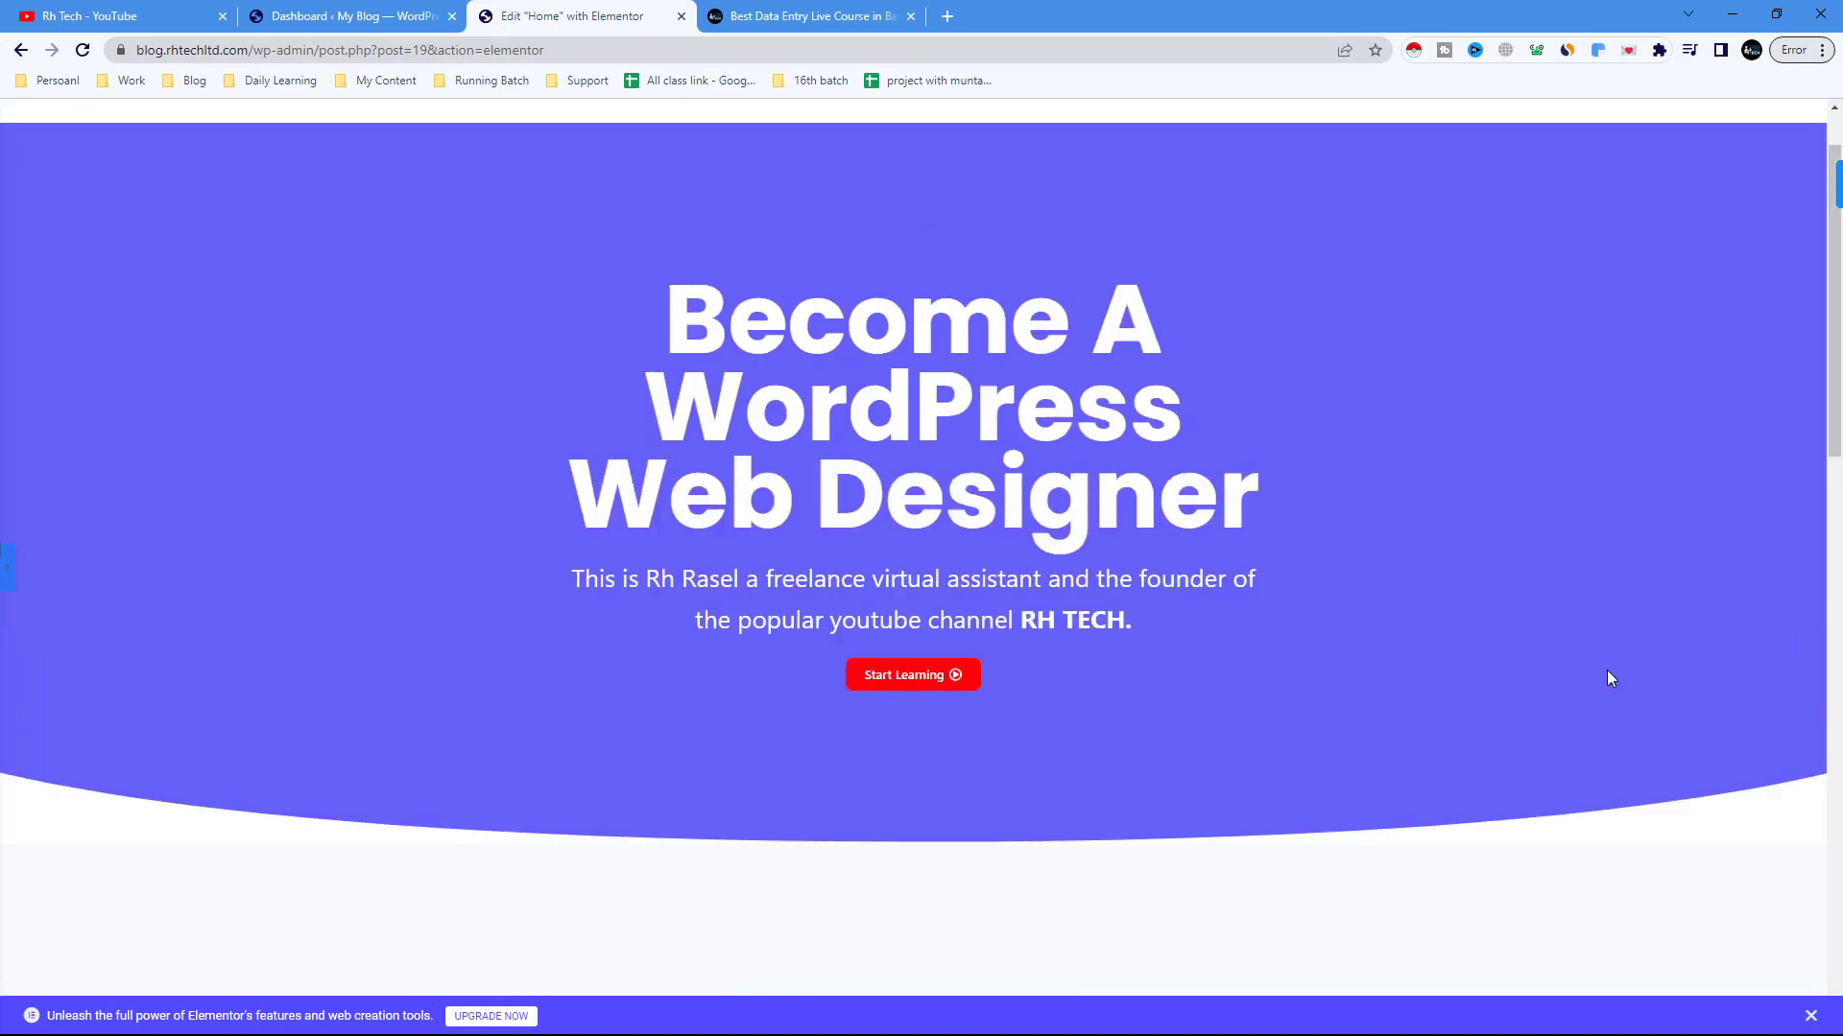
pyautogui.scroll(-8, 1609, 677)
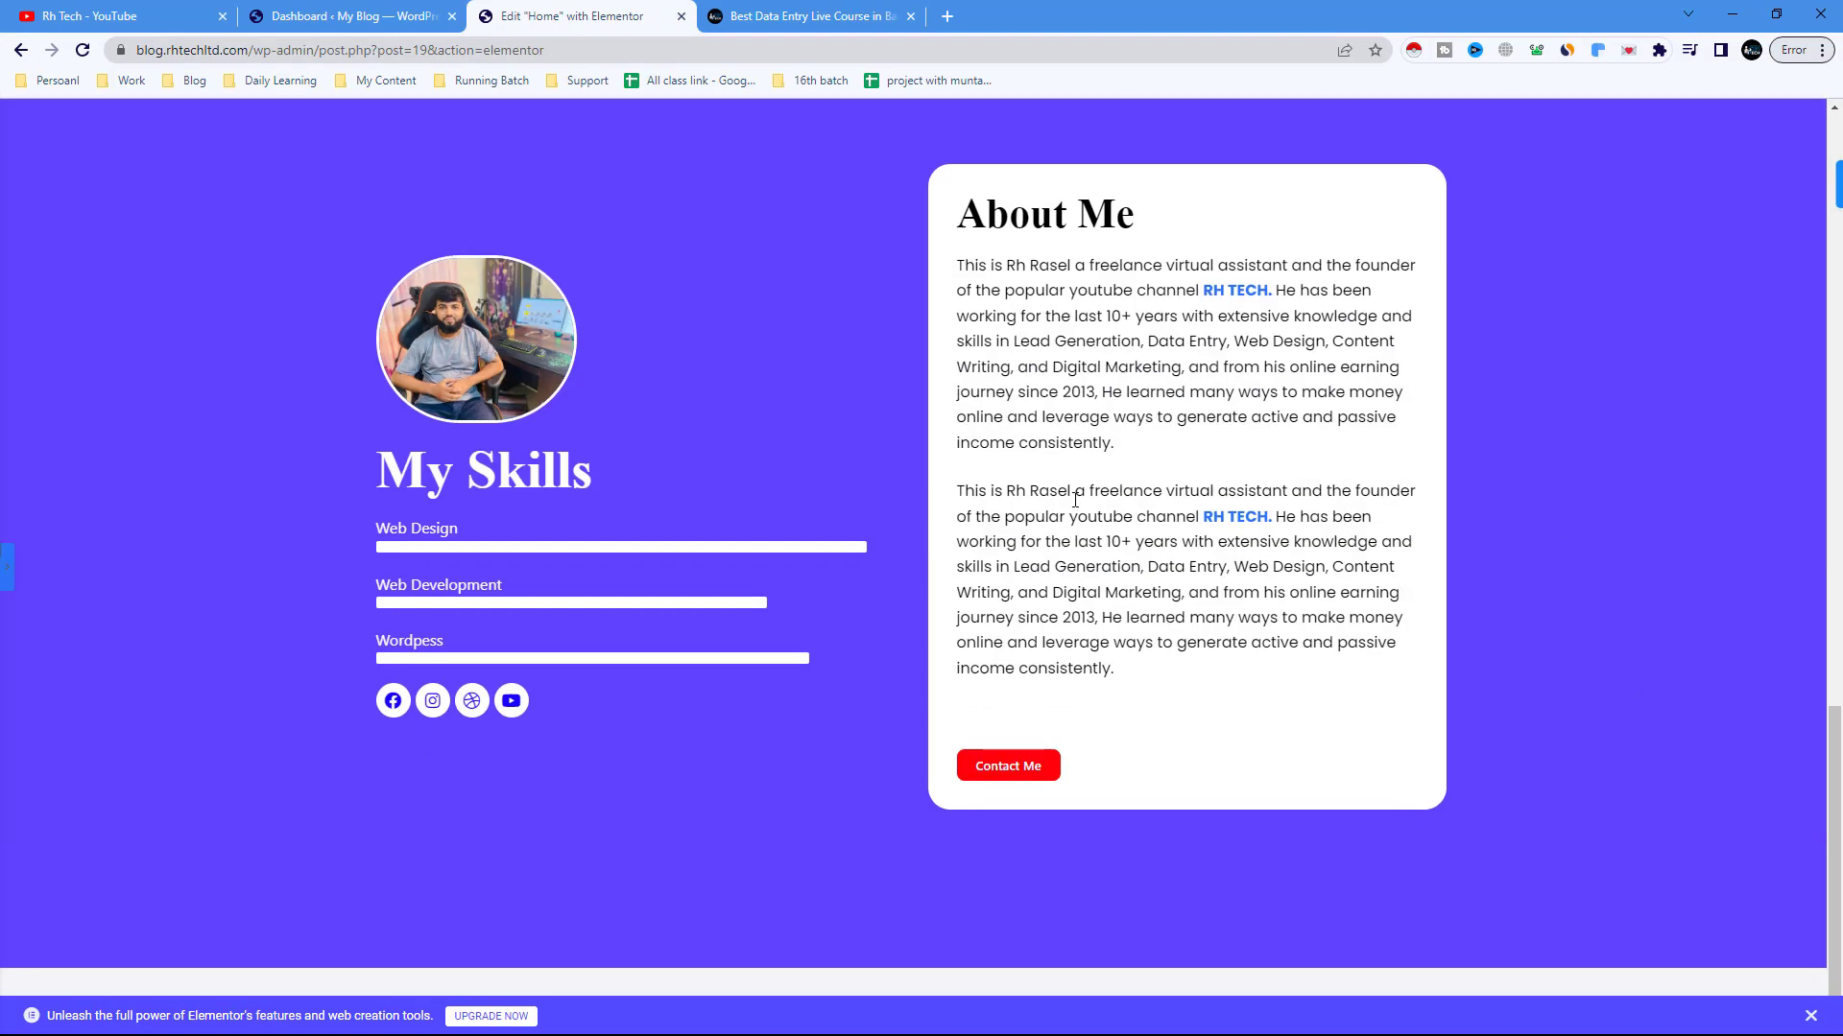
pyautogui.scroll(10, 734, 590)
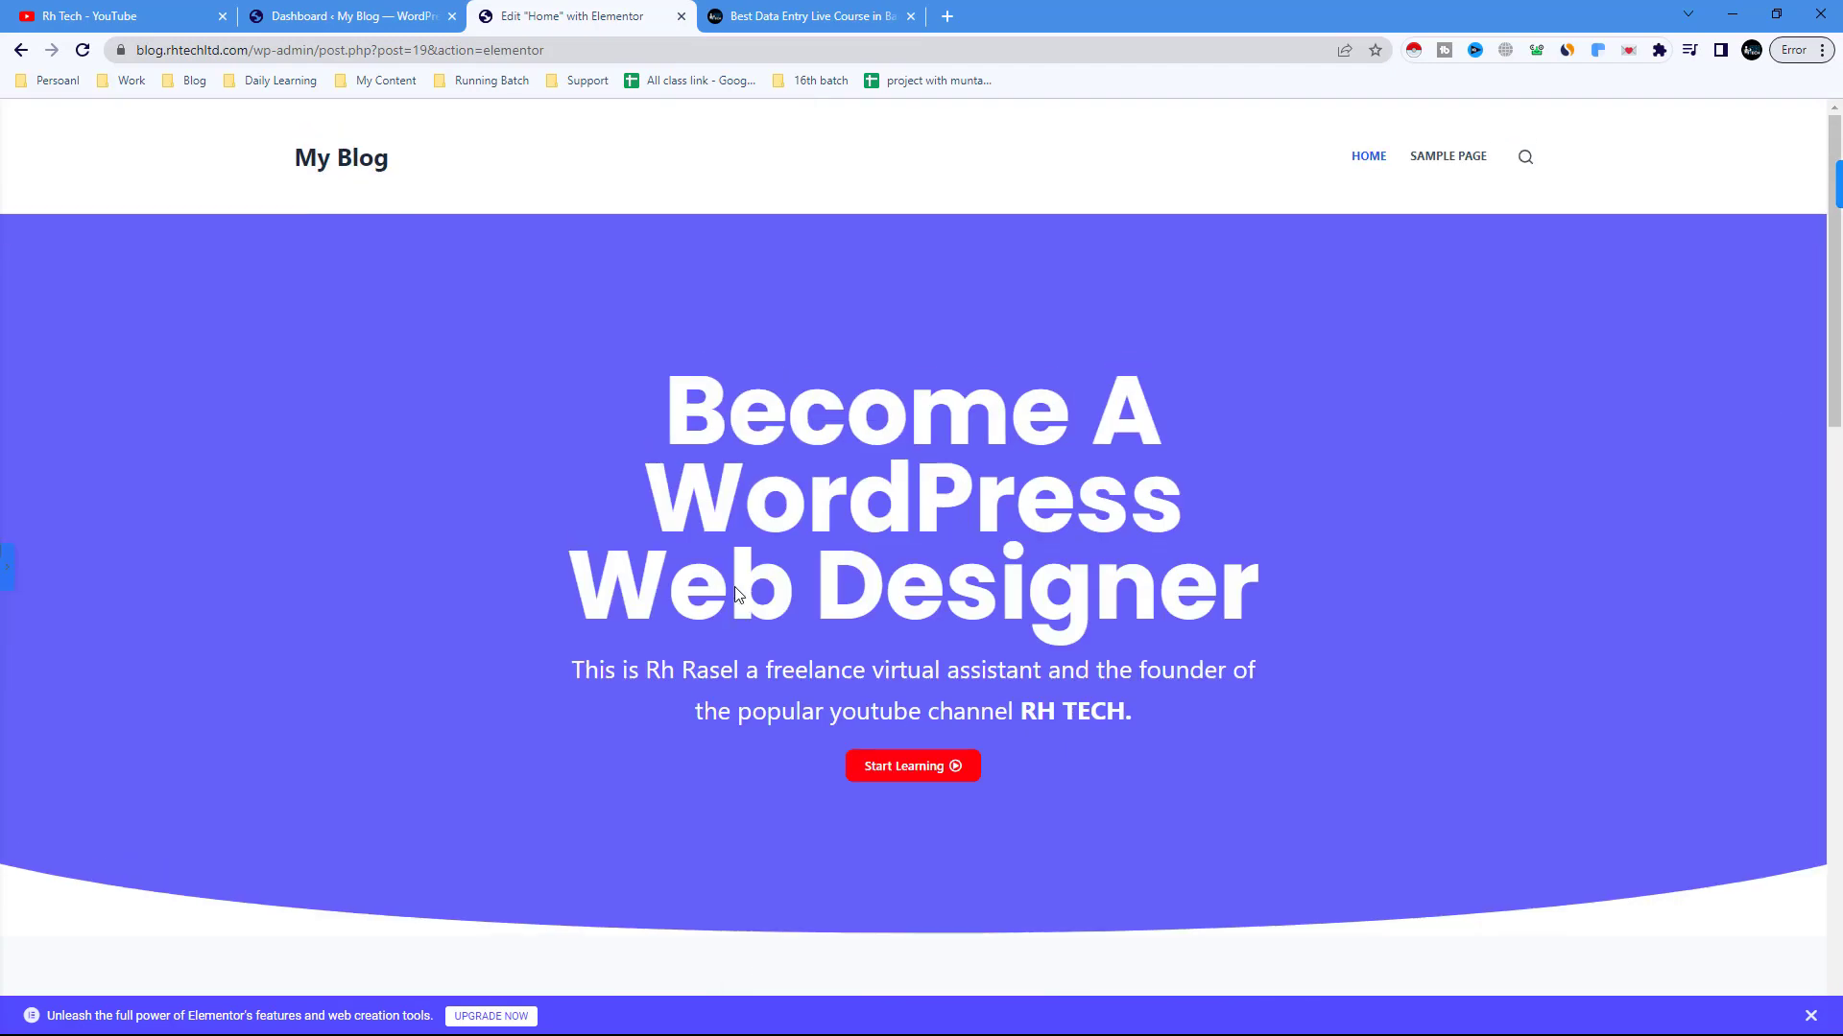
pyautogui.scroll(-8, 734, 586)
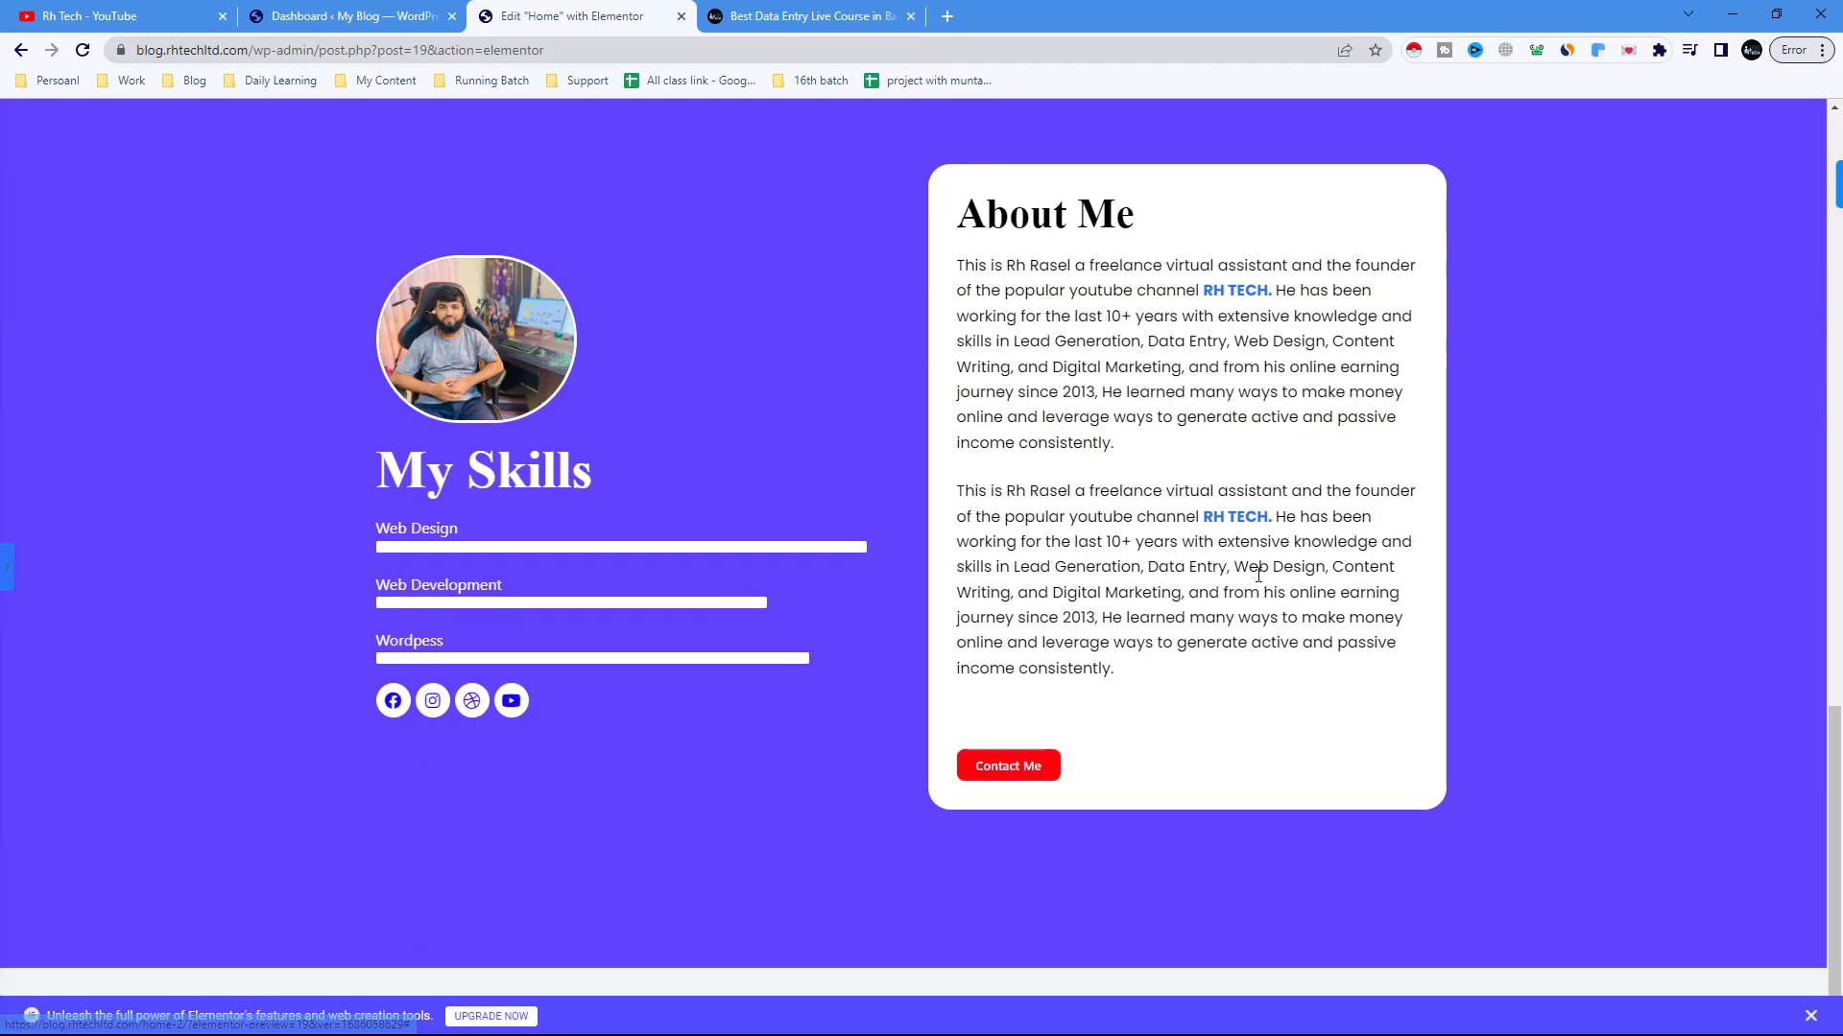
pyautogui.scroll(5, 209, 667)
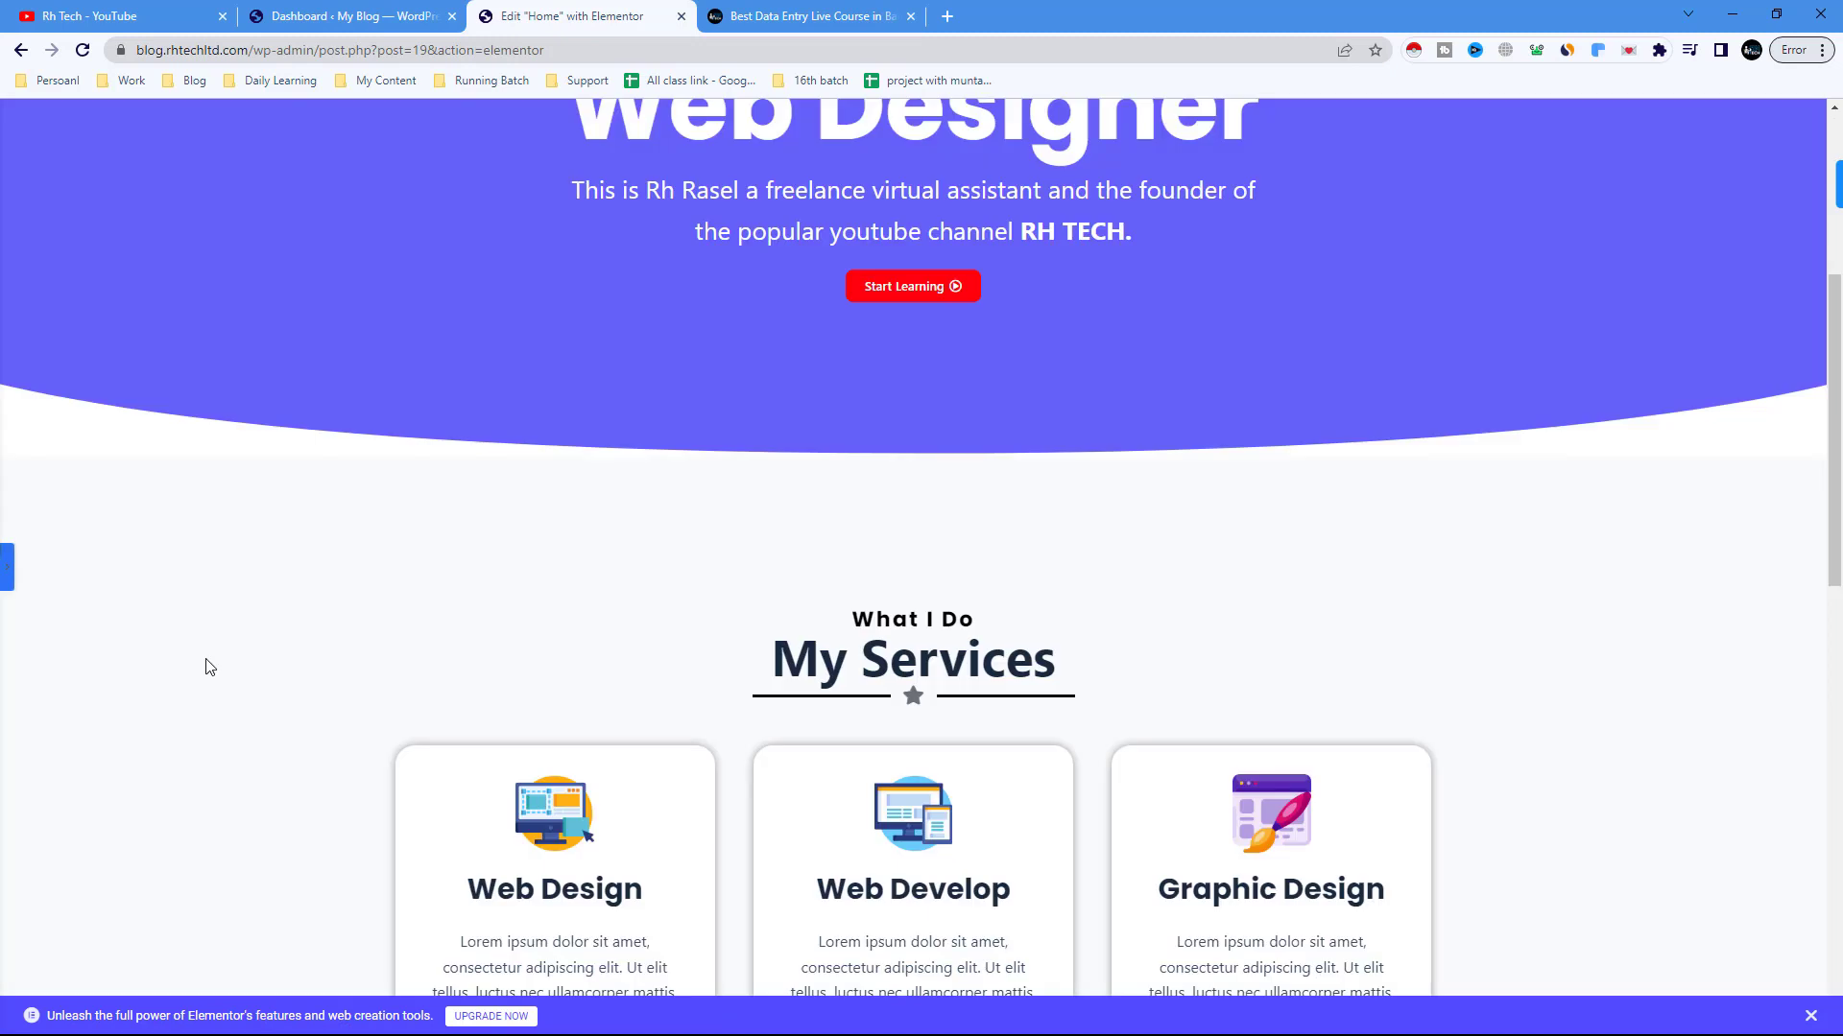